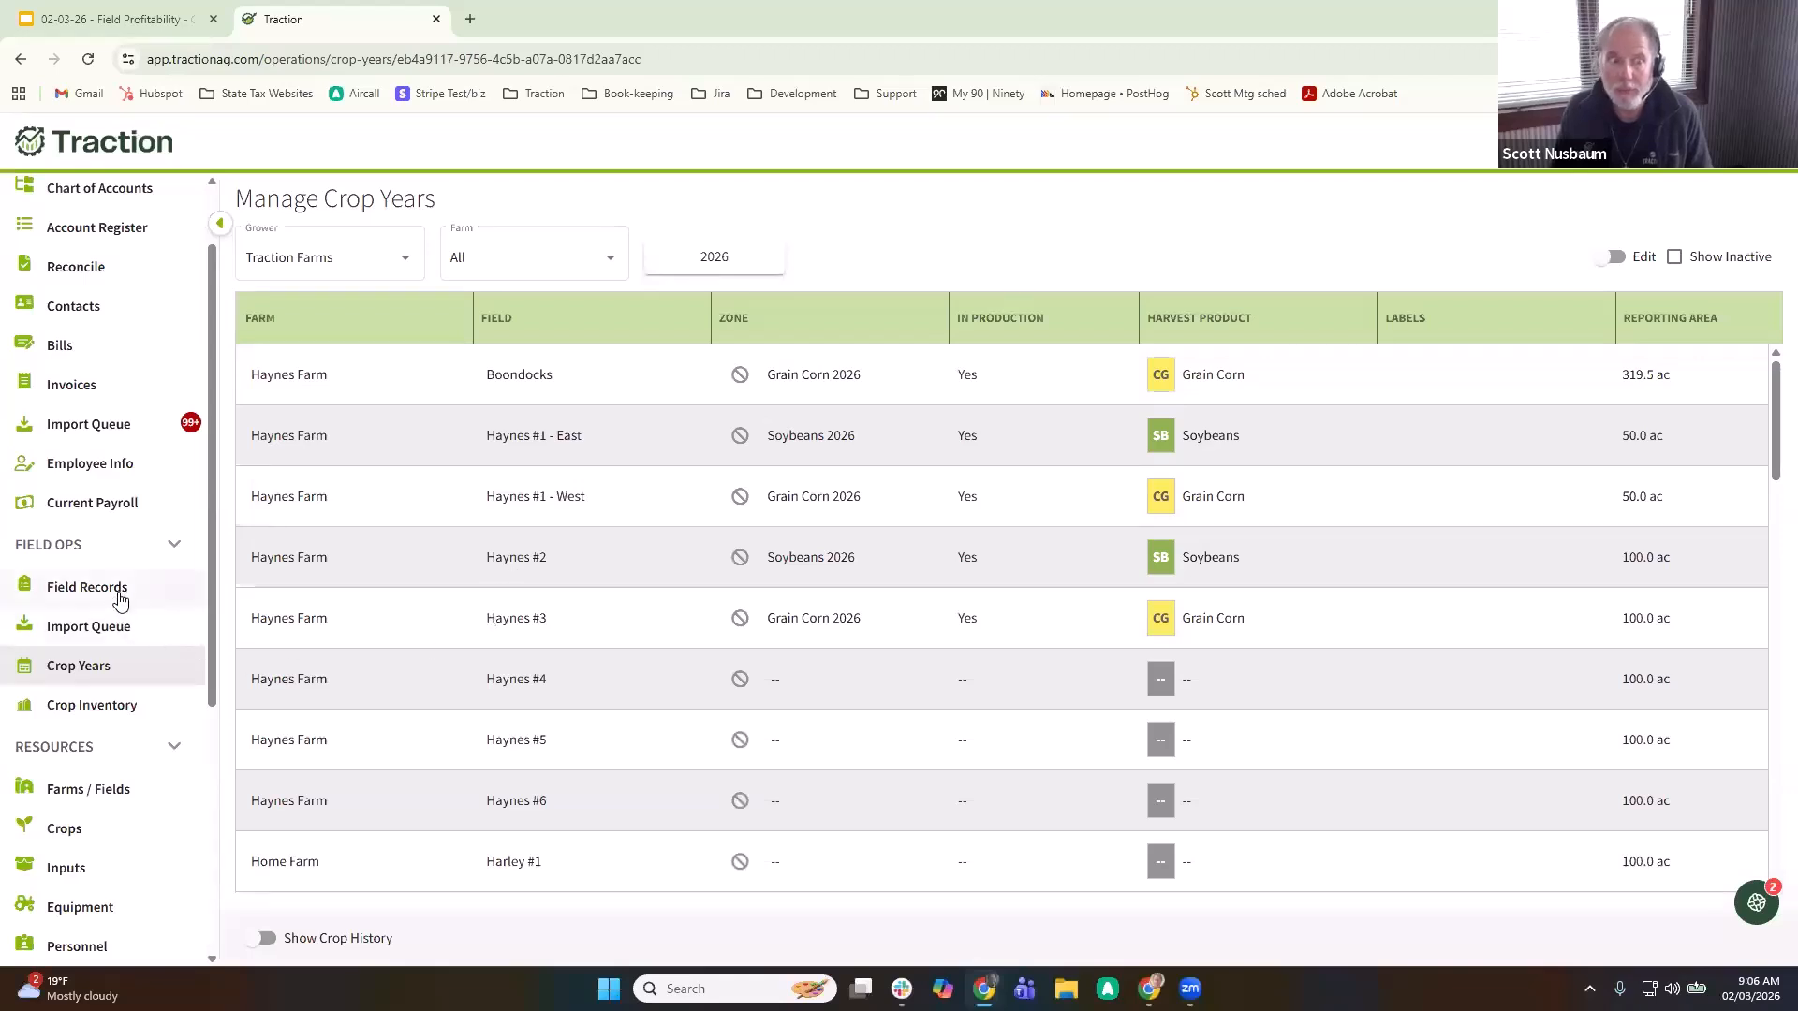
- Open the Crop Years page in the Field Ops section
{"action": "left_click", "coordinate": [165, 556]}
{"action": "left_click", "coordinate": [165, 552]}
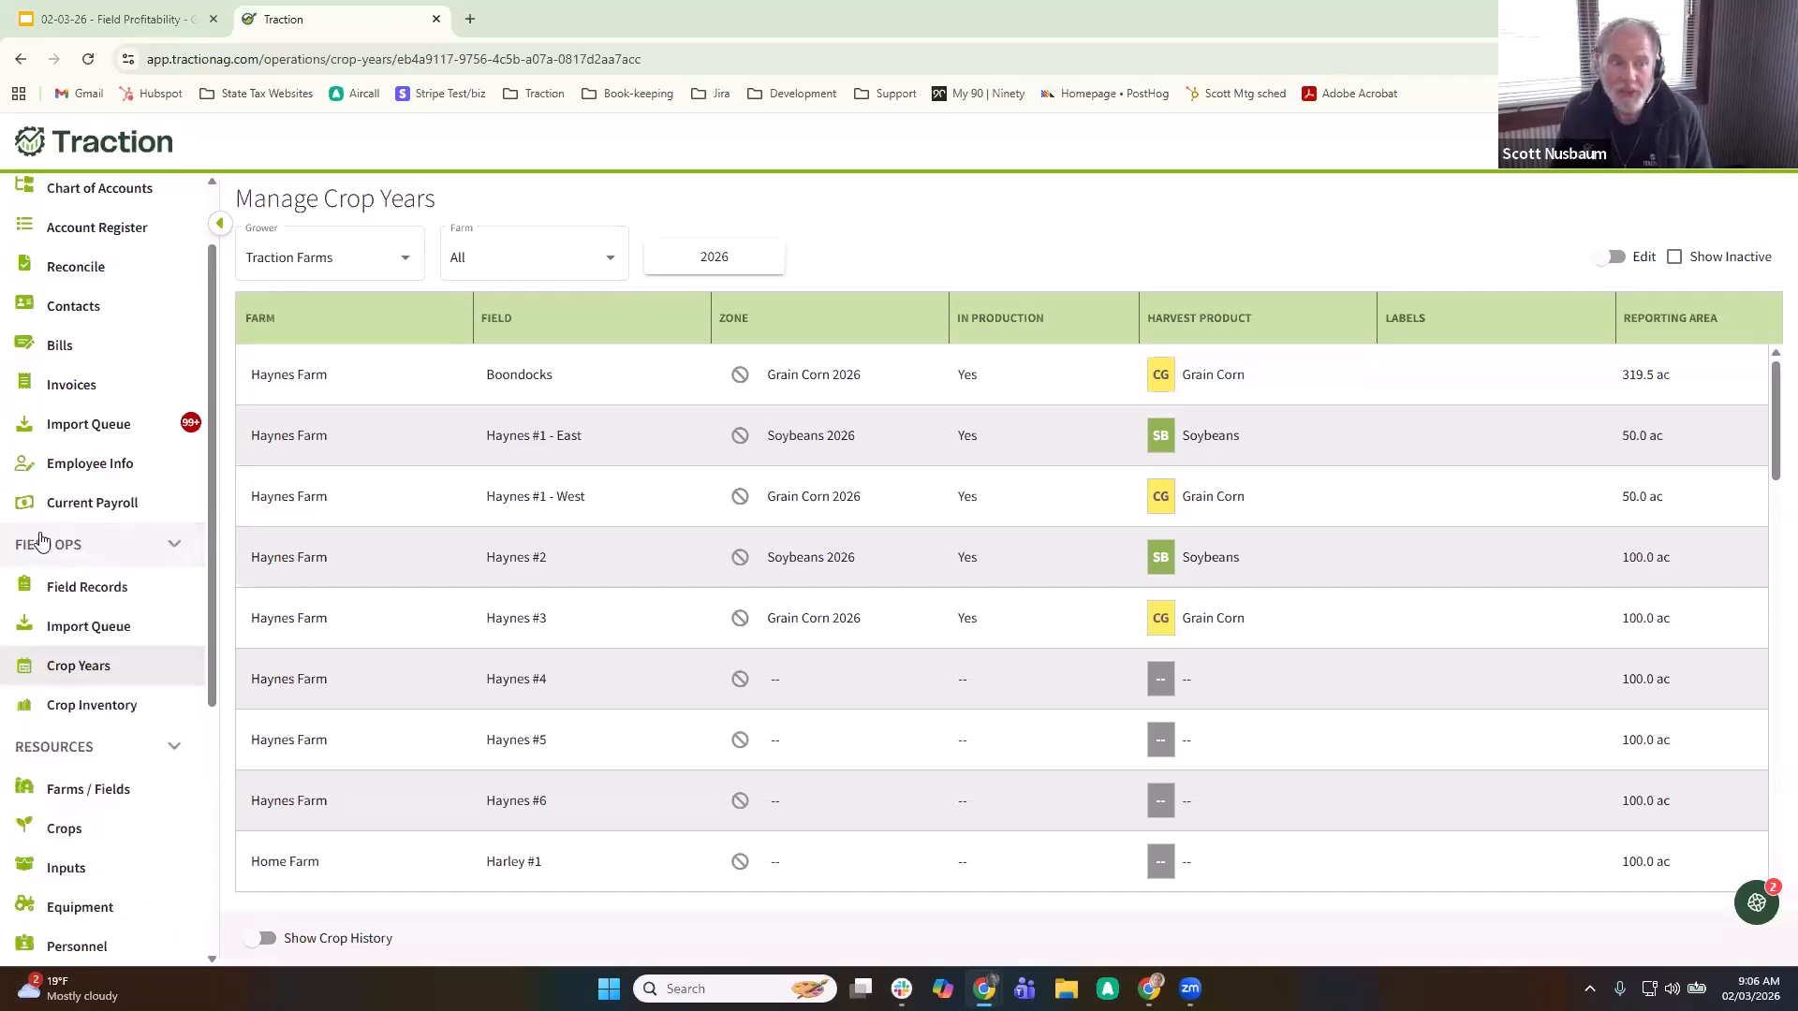
{"action": "left_click", "coordinate": [111, 670]}
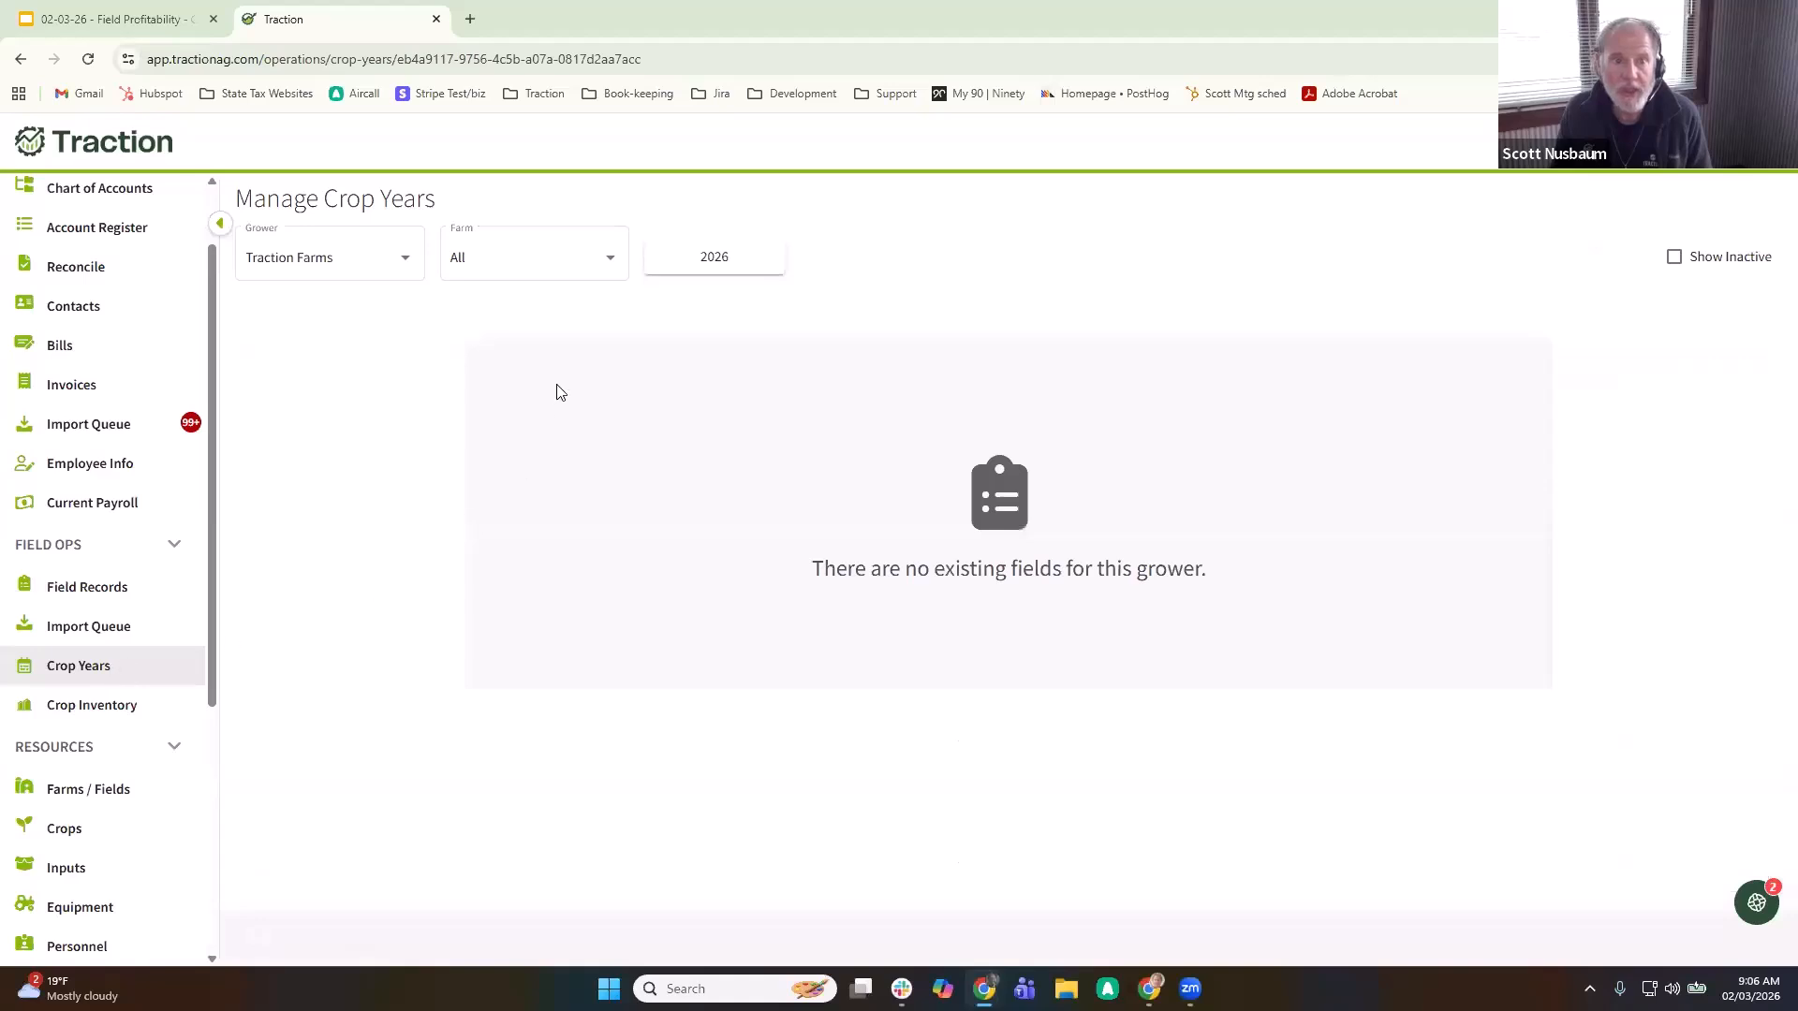
- Review the field crop assignments for crop year 2025 and return the list to 2026
{"action": "left_click", "coordinate": [725, 265]}
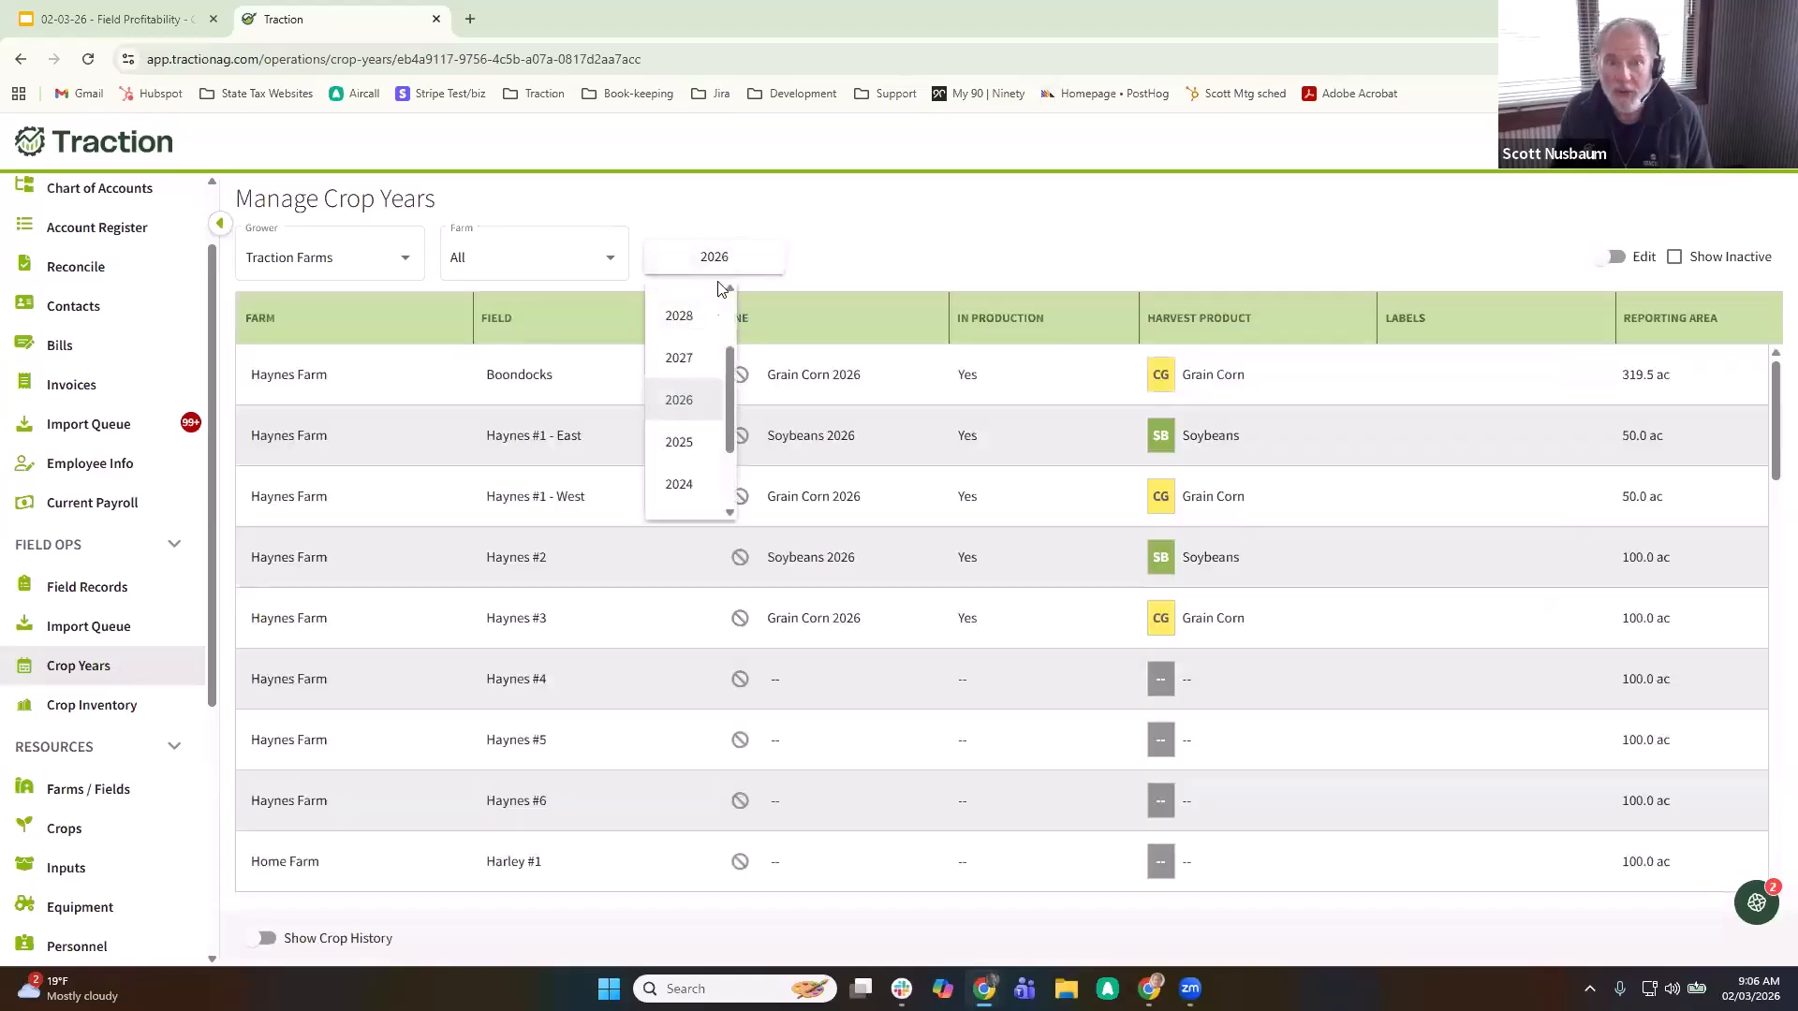
{"action": "left_click", "coordinate": [681, 446]}
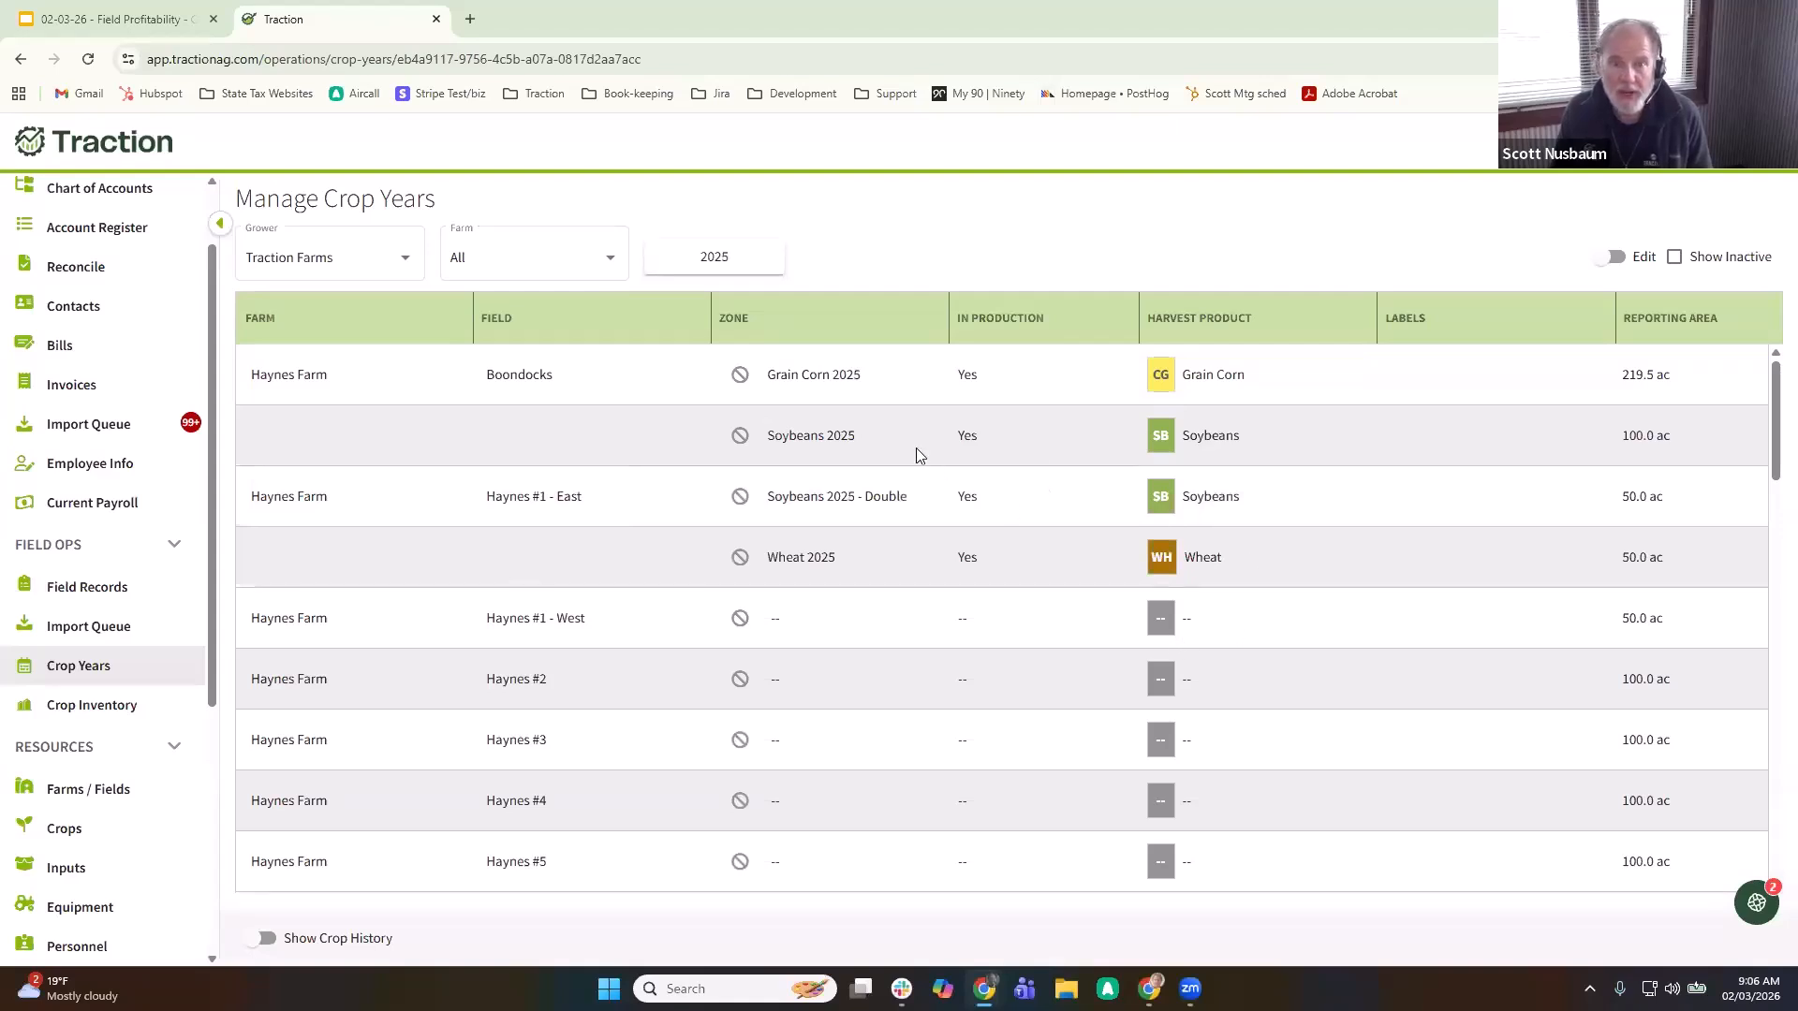
{"action": "left_click", "coordinate": [712, 256]}
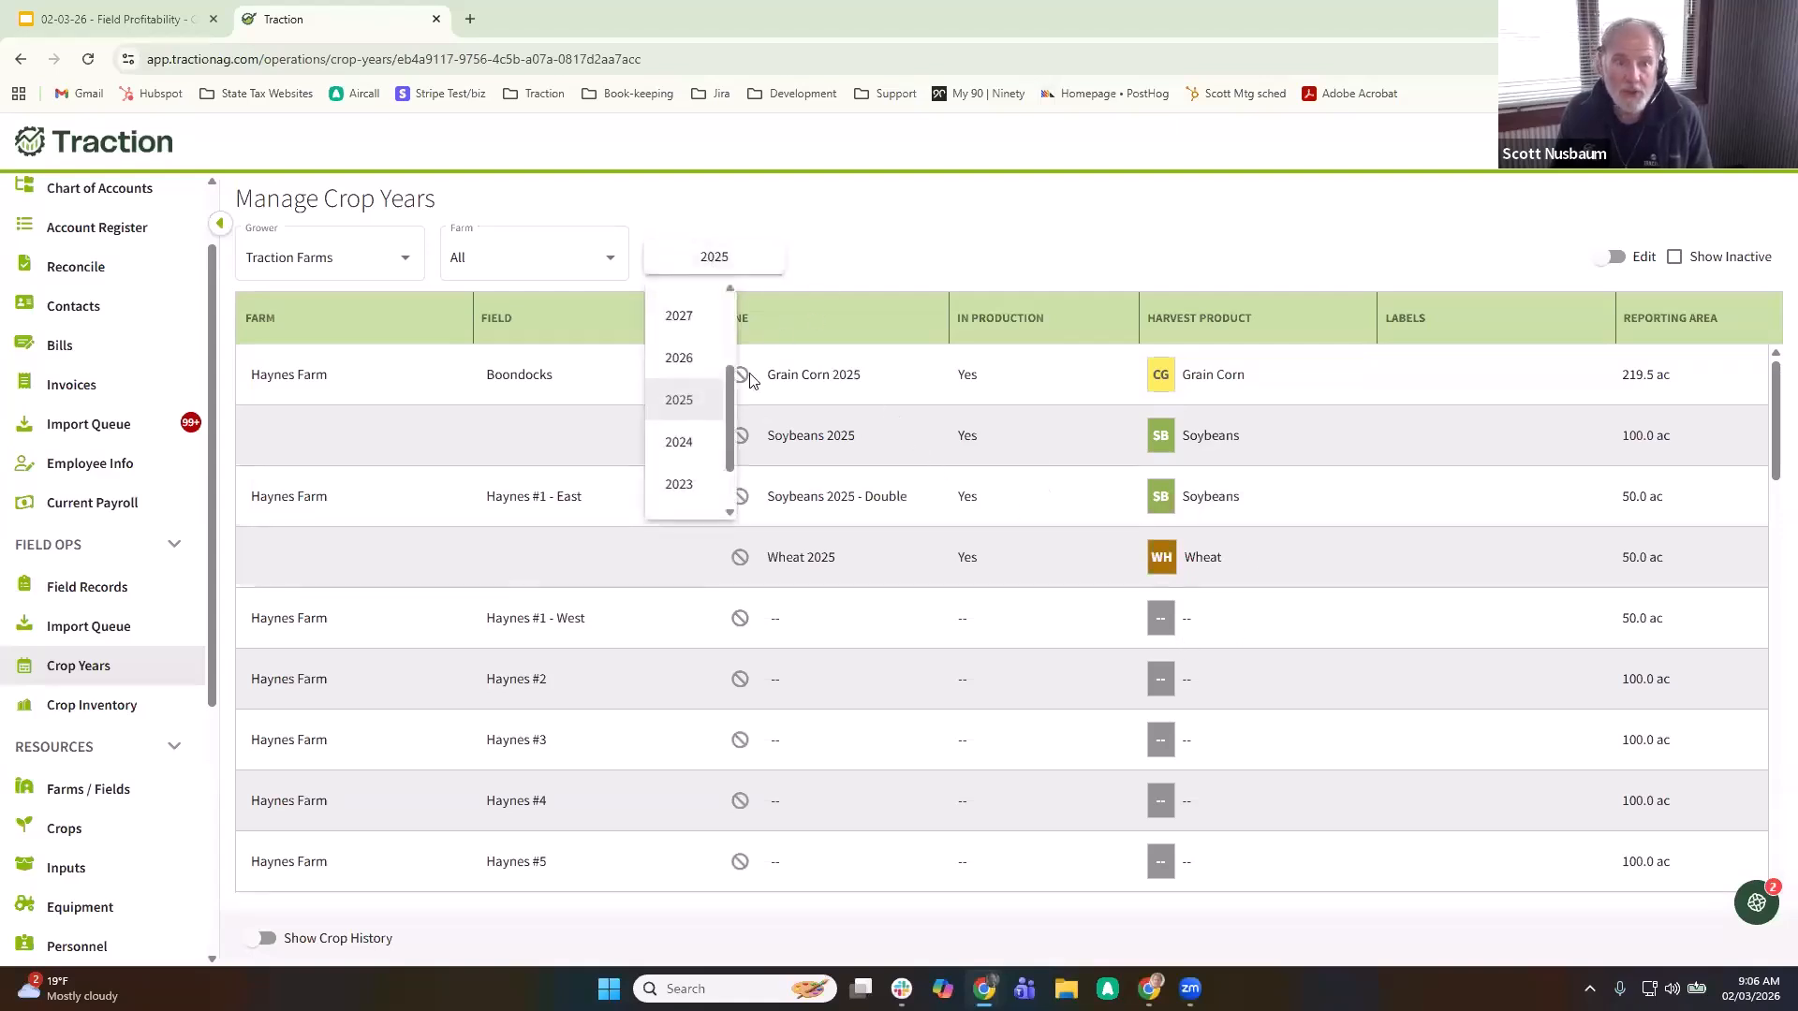
{"action": "left_click", "coordinate": [680, 359]}
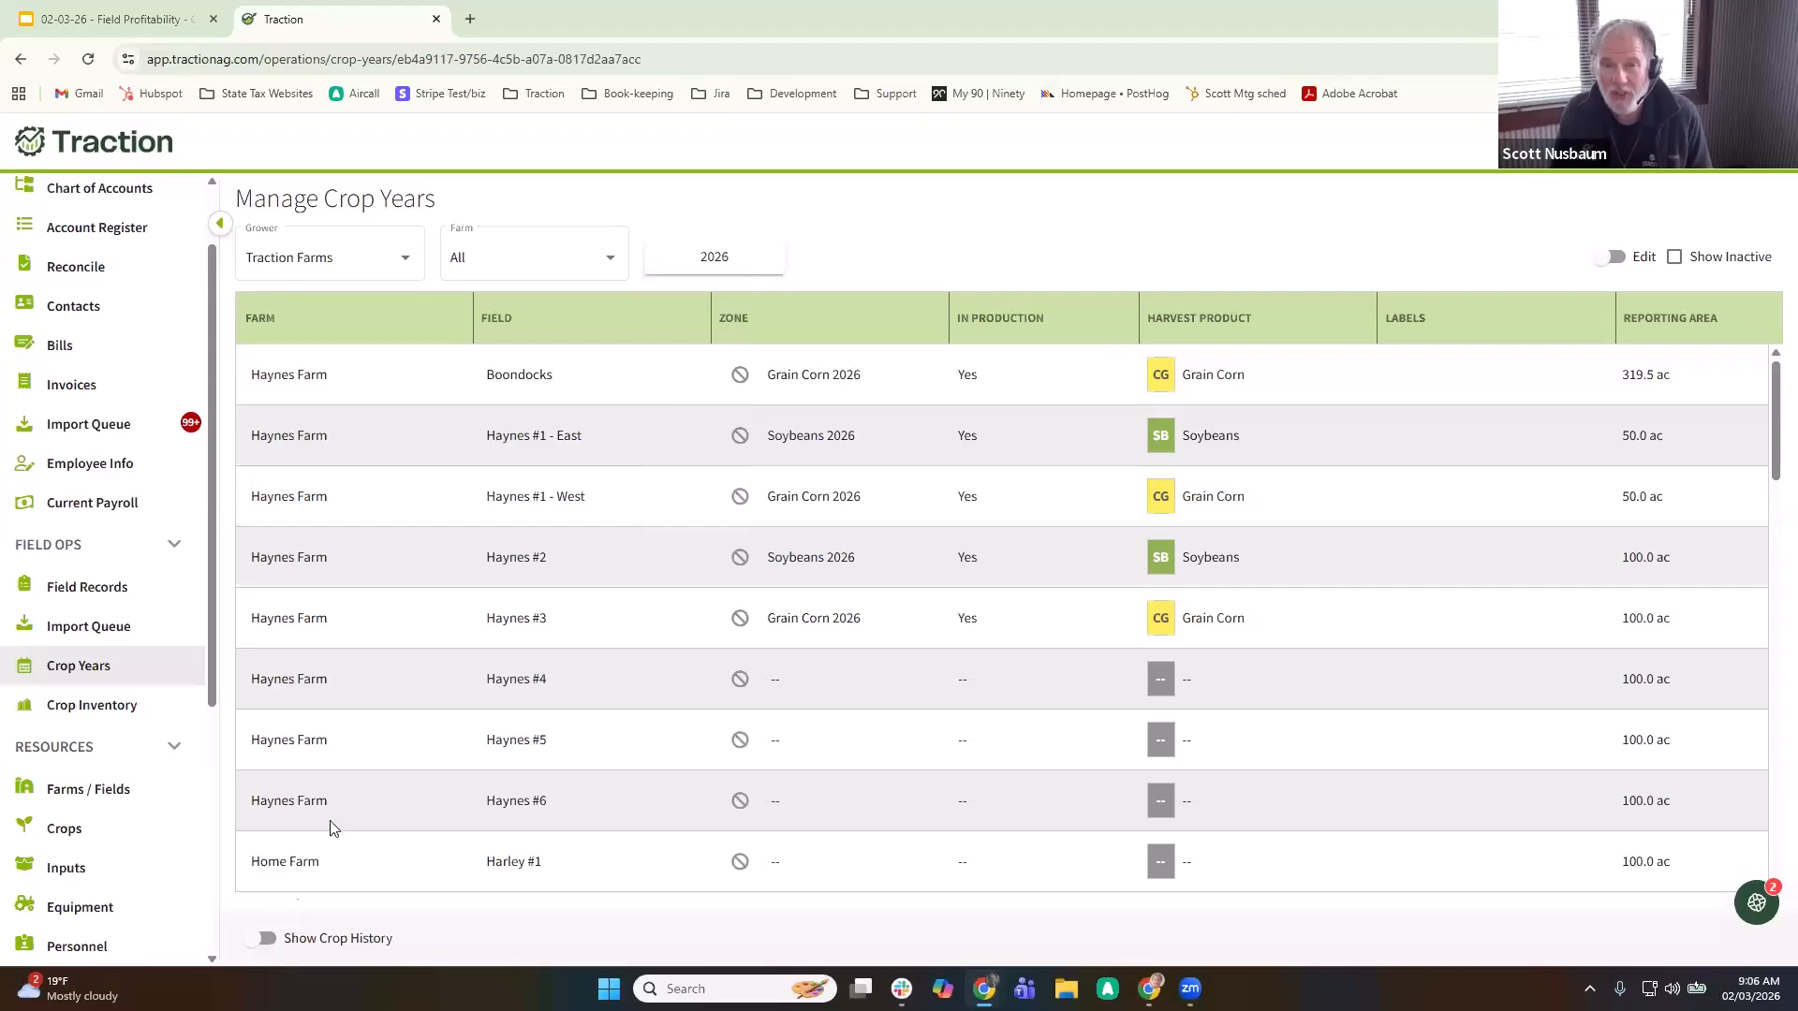
- Show the multi-year crop history for all fields, and hide it again
{"action": "left_click", "coordinate": [278, 942]}
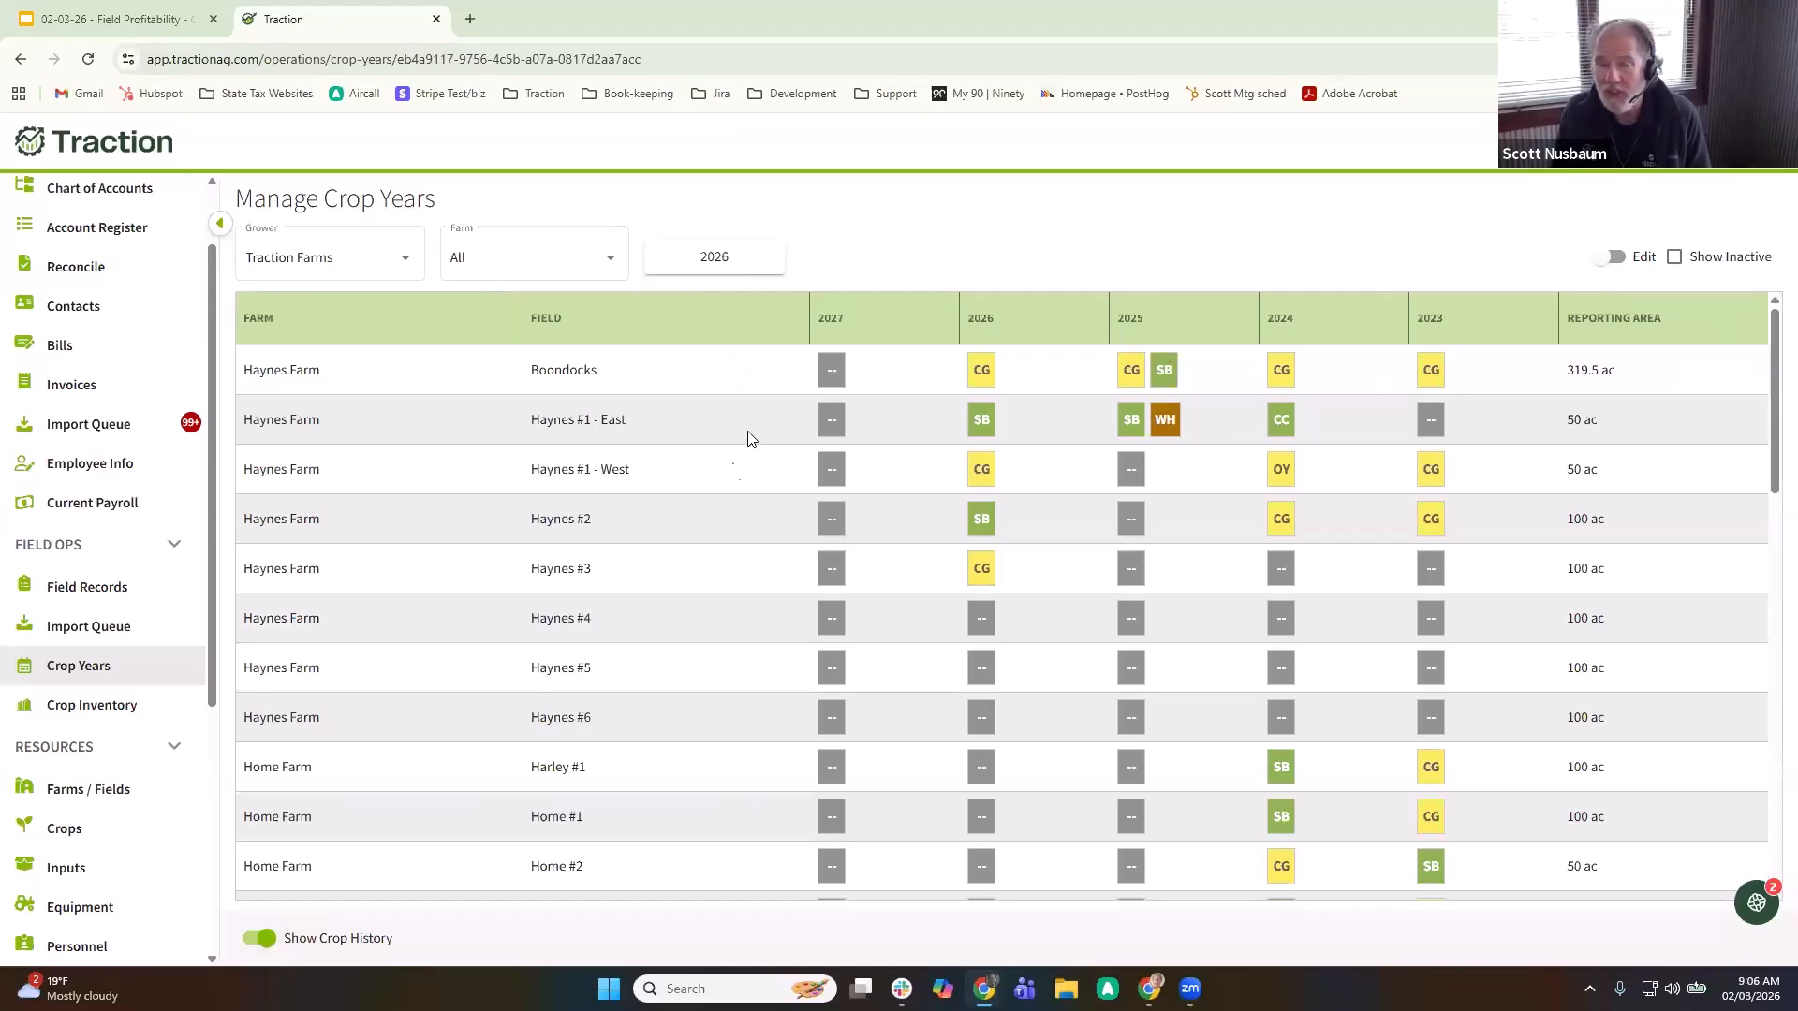
{"action": "left_click", "coordinate": [263, 939]}
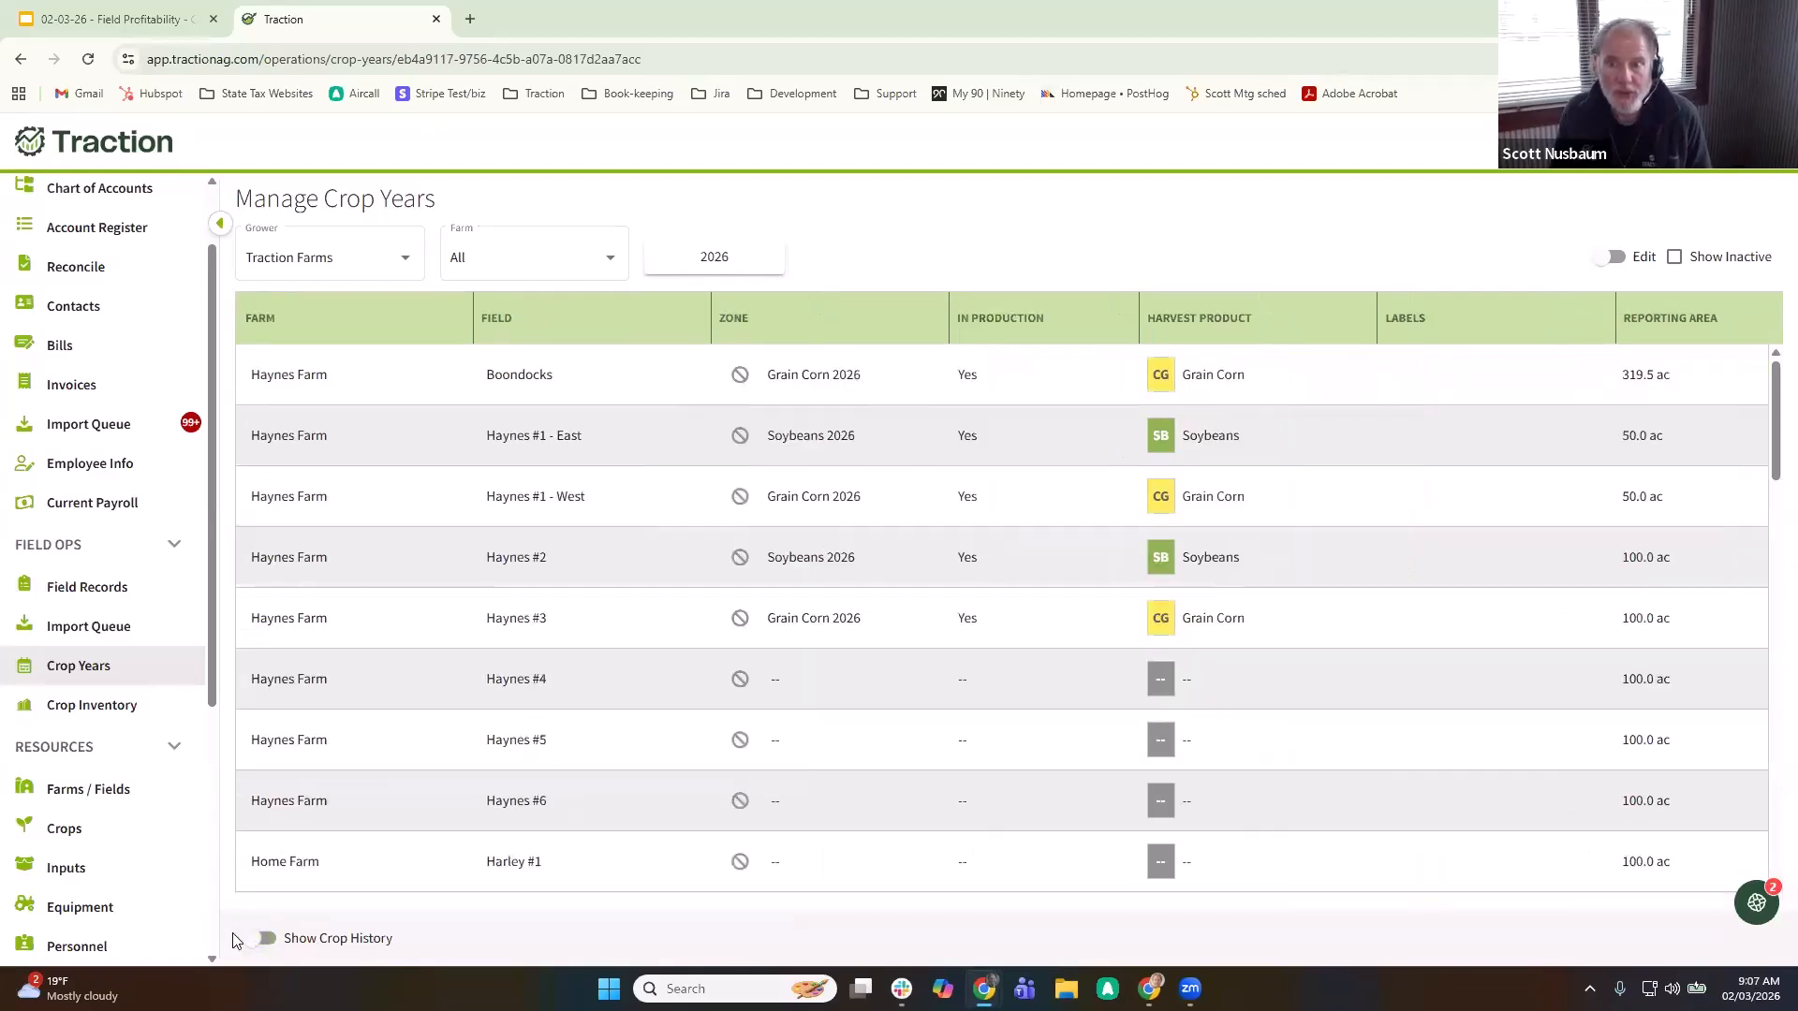
- Enable editing of the 2026 crop years and set Home Field's harvest product to Grain Corn
{"action": "left_click", "coordinate": [1619, 257]}
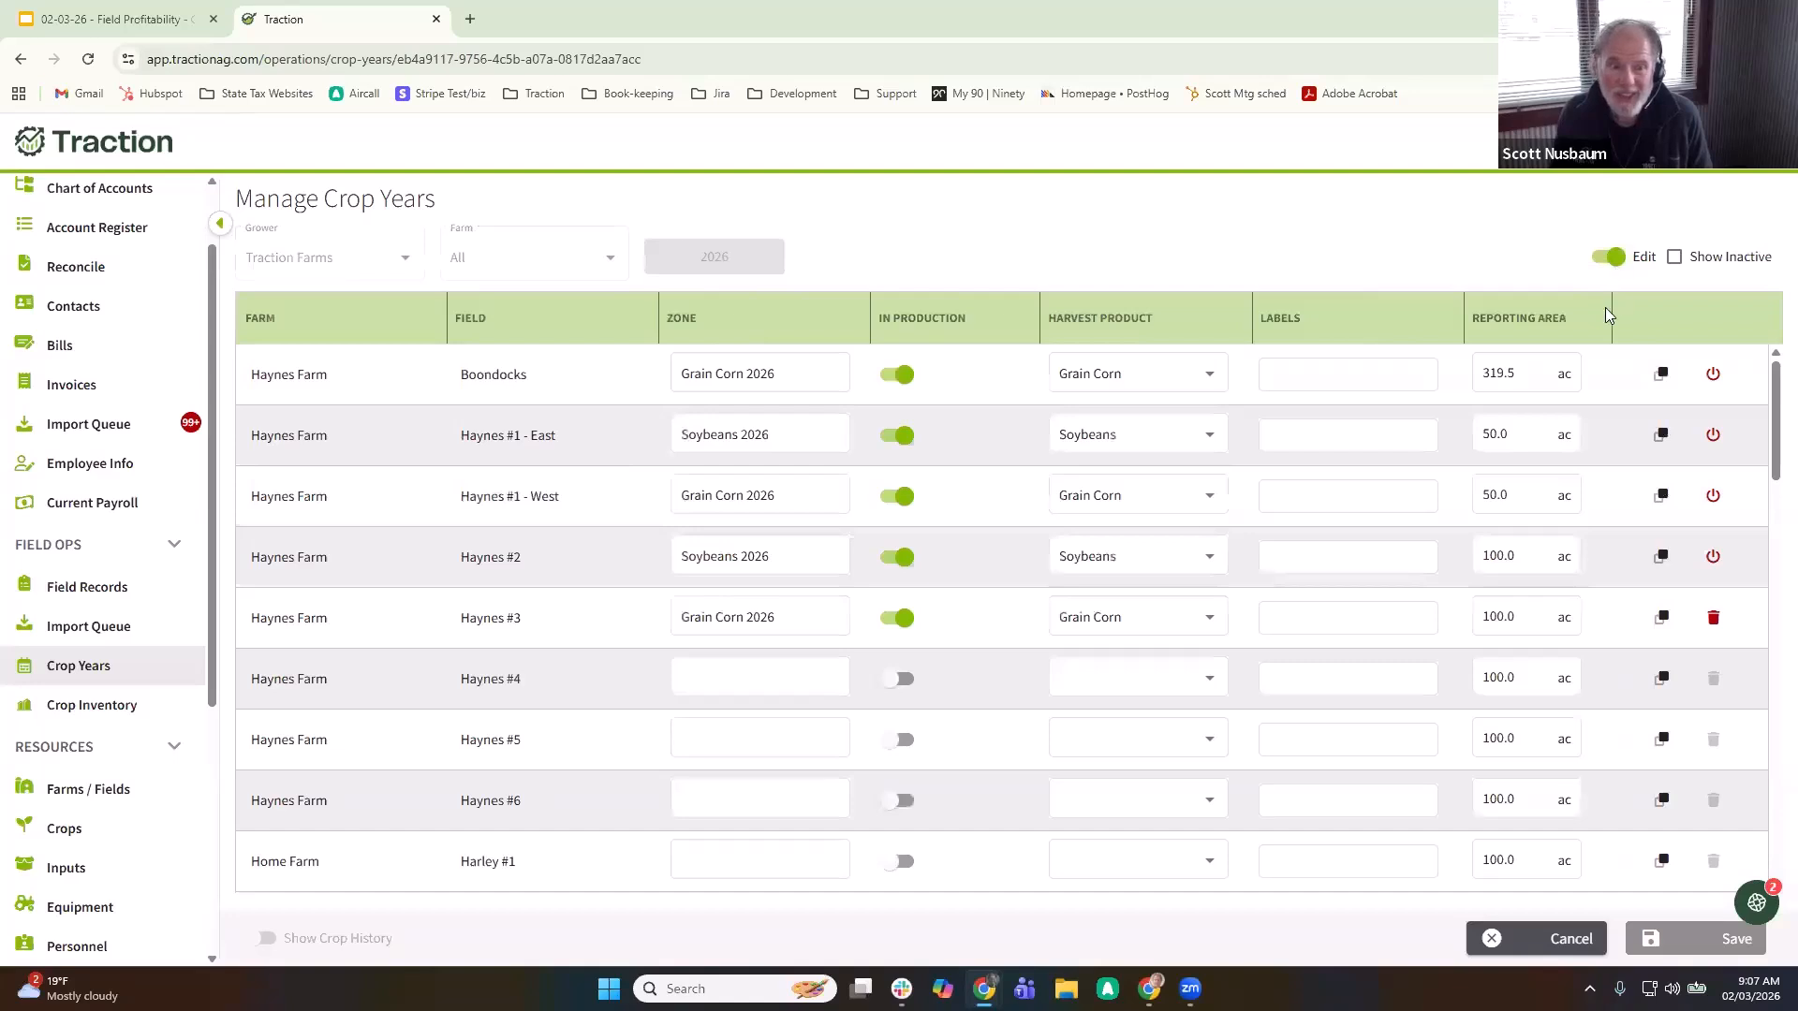
{"action": "scroll", "coordinate": [1271, 599], "scroll_direction": "down", "scroll_amount": 2}
{"action": "left_click", "coordinate": [1268, 600]}
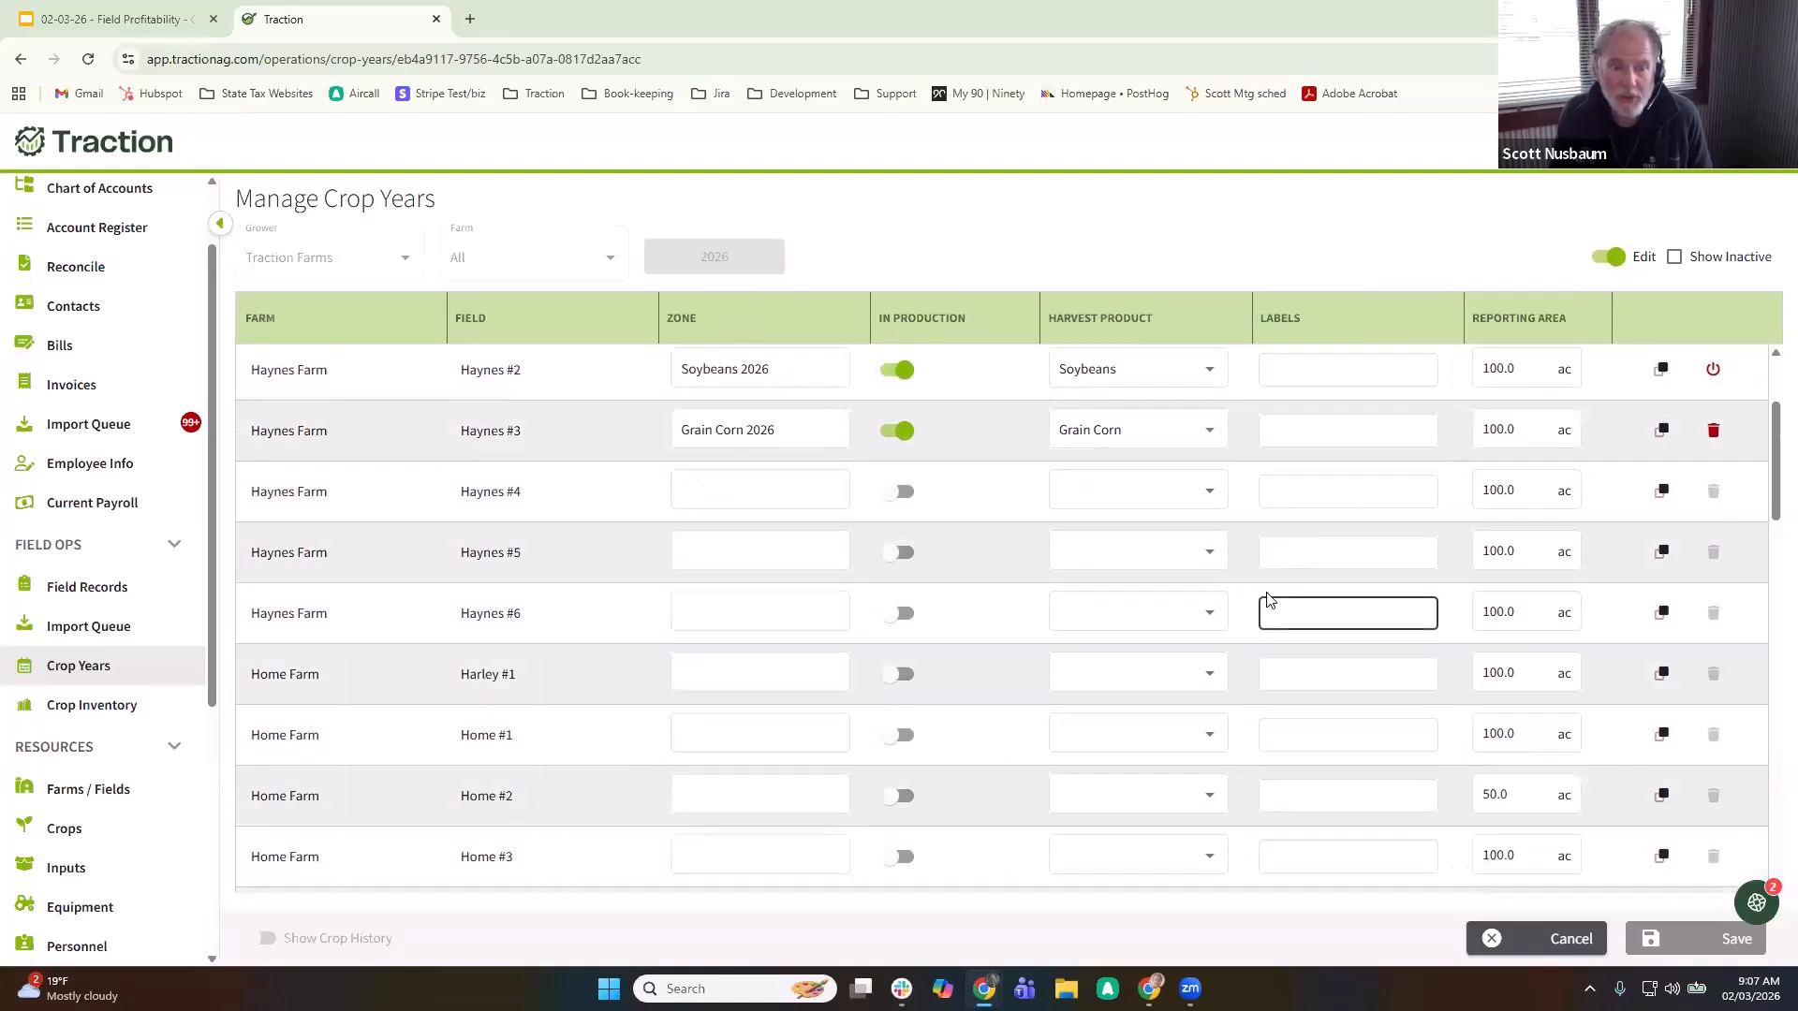
{"action": "scroll", "coordinate": [1271, 600], "scroll_direction": "down", "scroll_amount": 3}
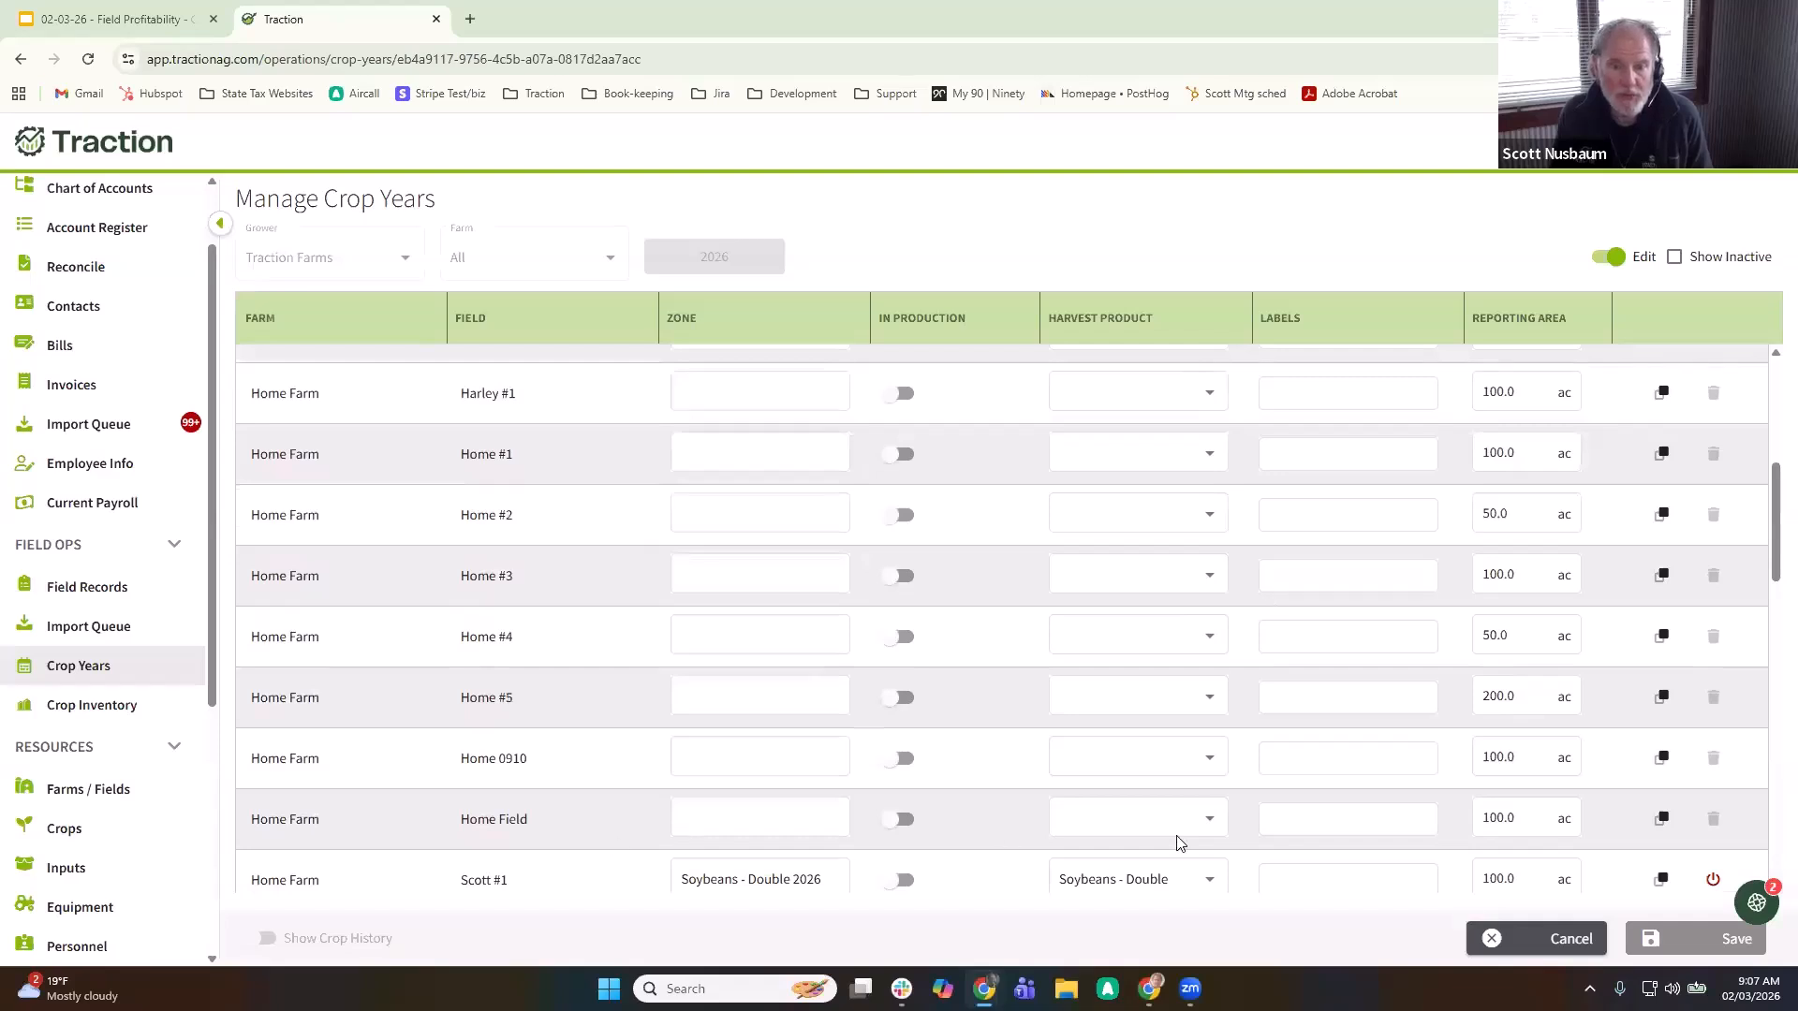
{"action": "left_click", "coordinate": [1213, 824]}
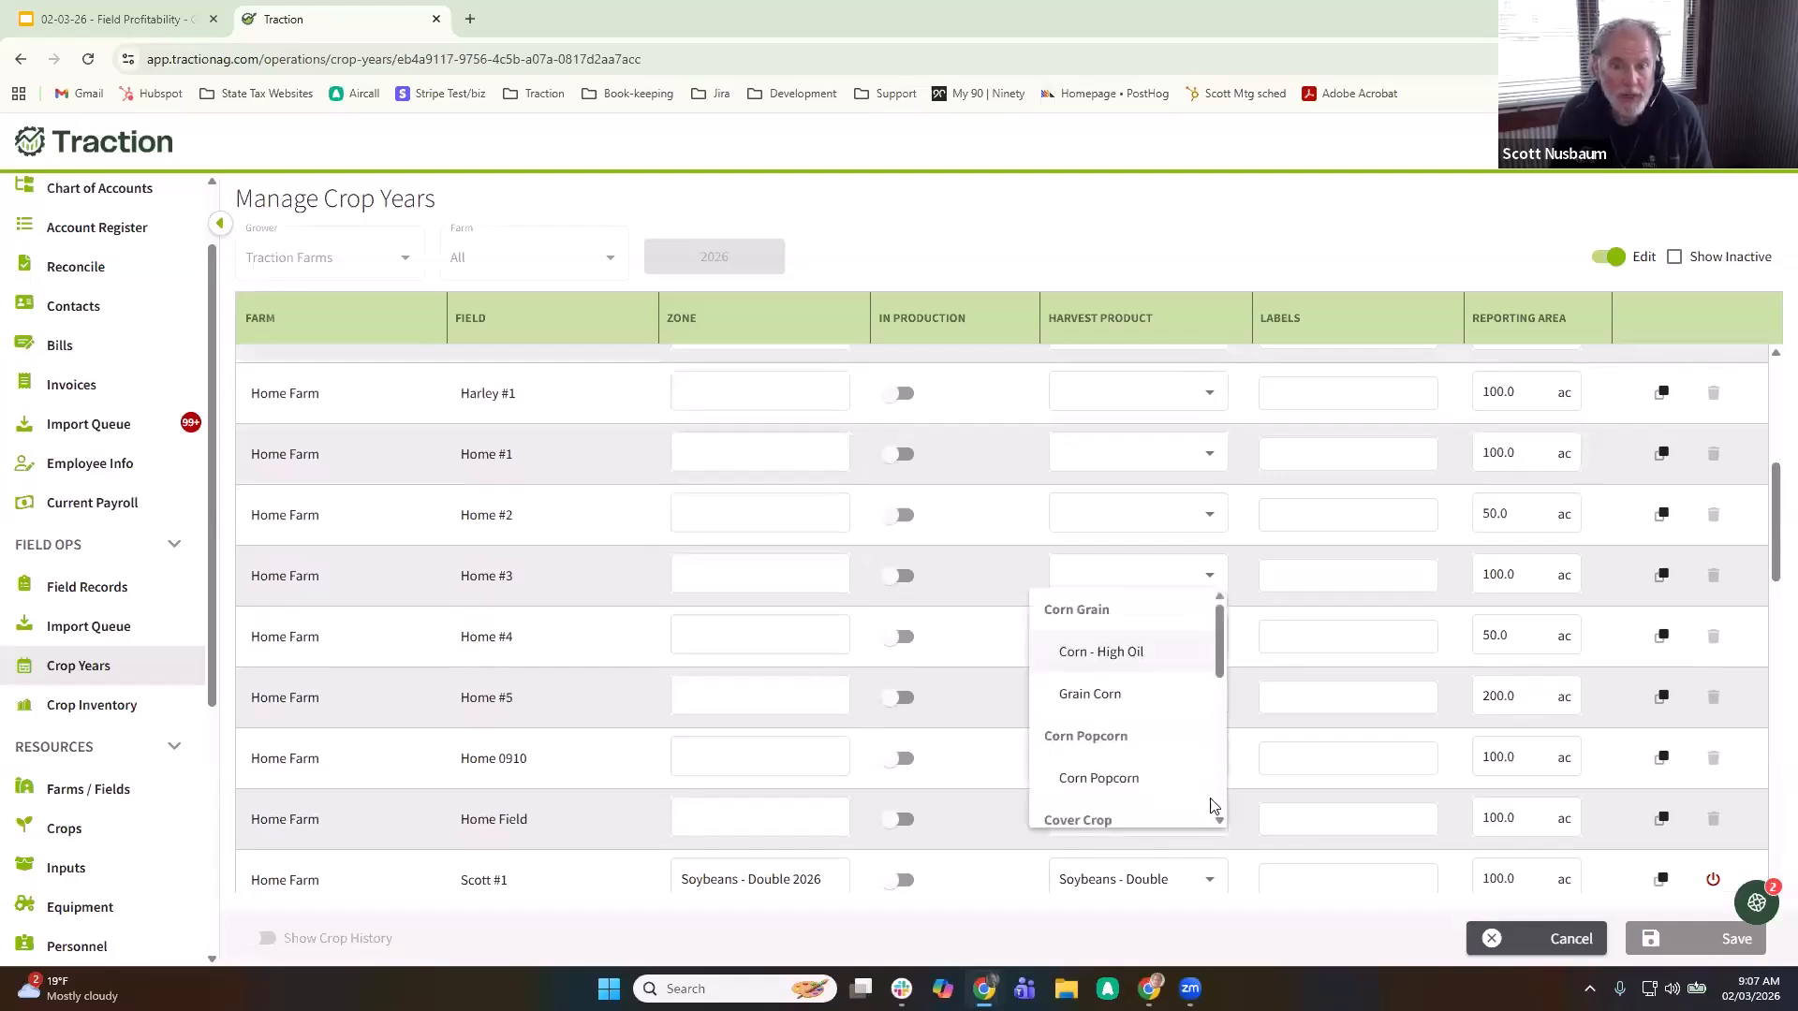
{"action": "left_click", "coordinate": [1128, 694]}
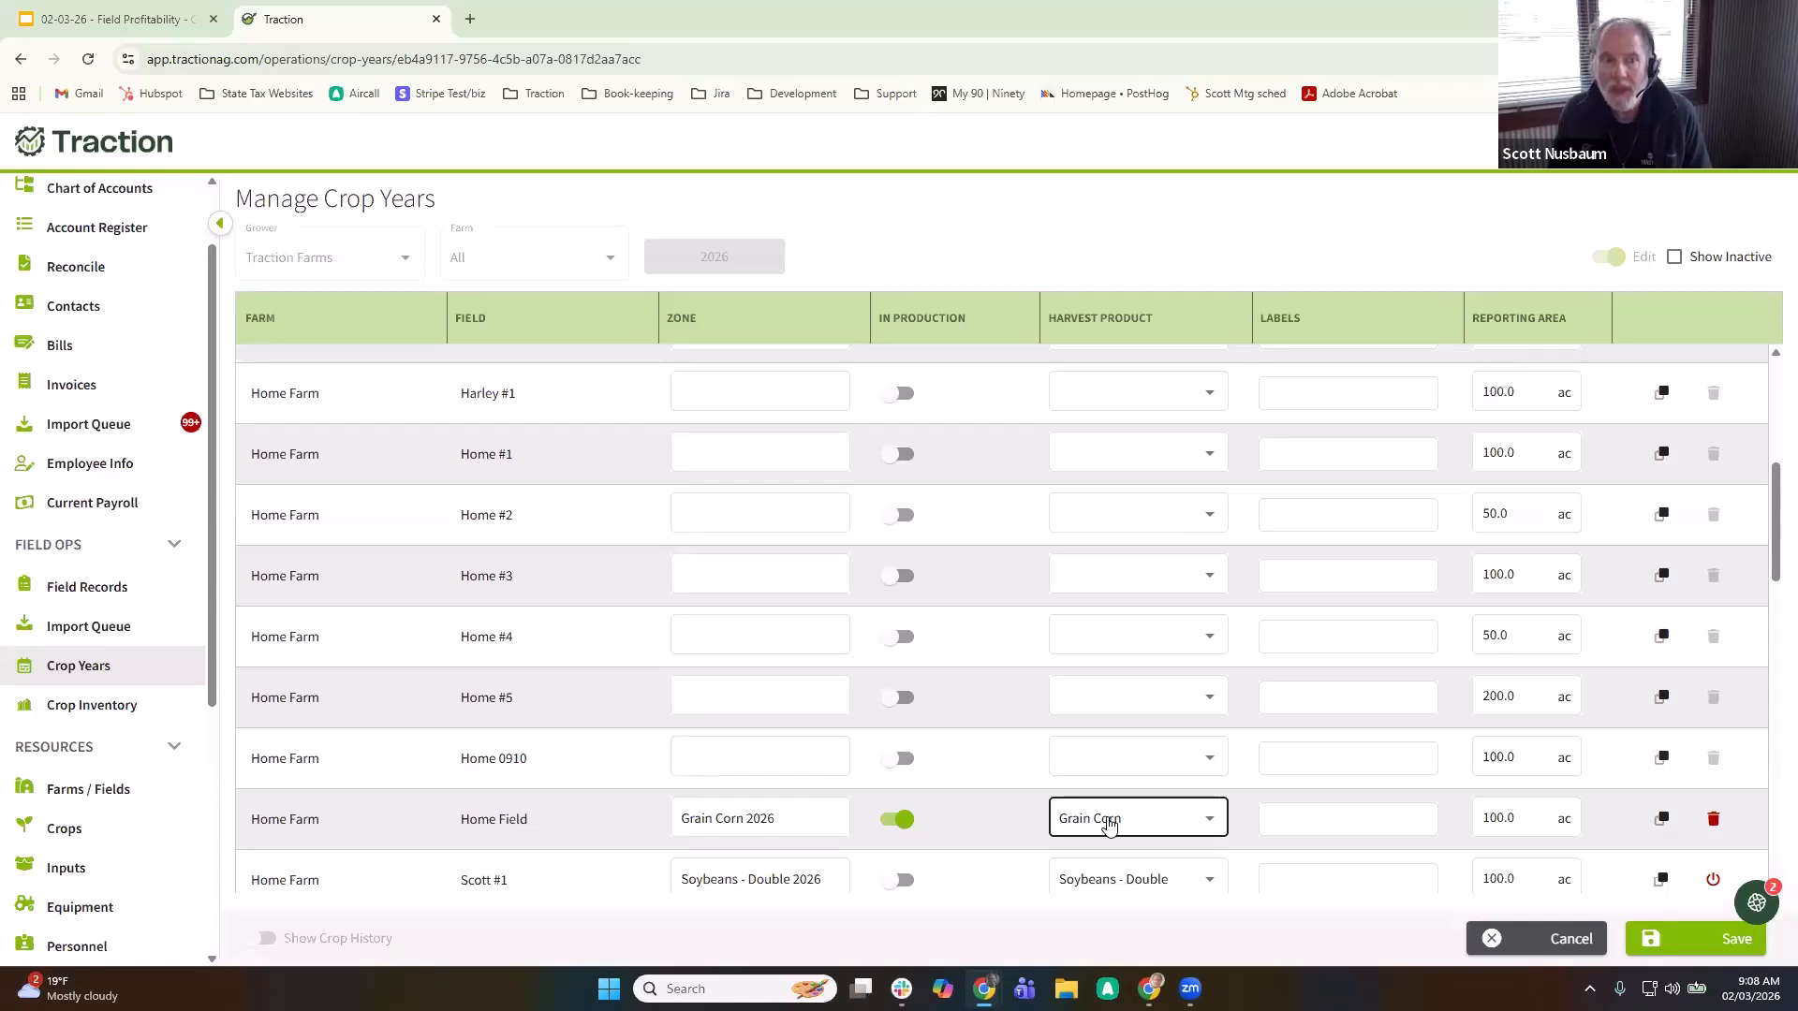
- Add a second zone to field Haynes #4 and set its first zone's harvest product to Wheat
{"action": "scroll", "coordinate": [1164, 749], "scroll_direction": "up", "scroll_amount": 2}
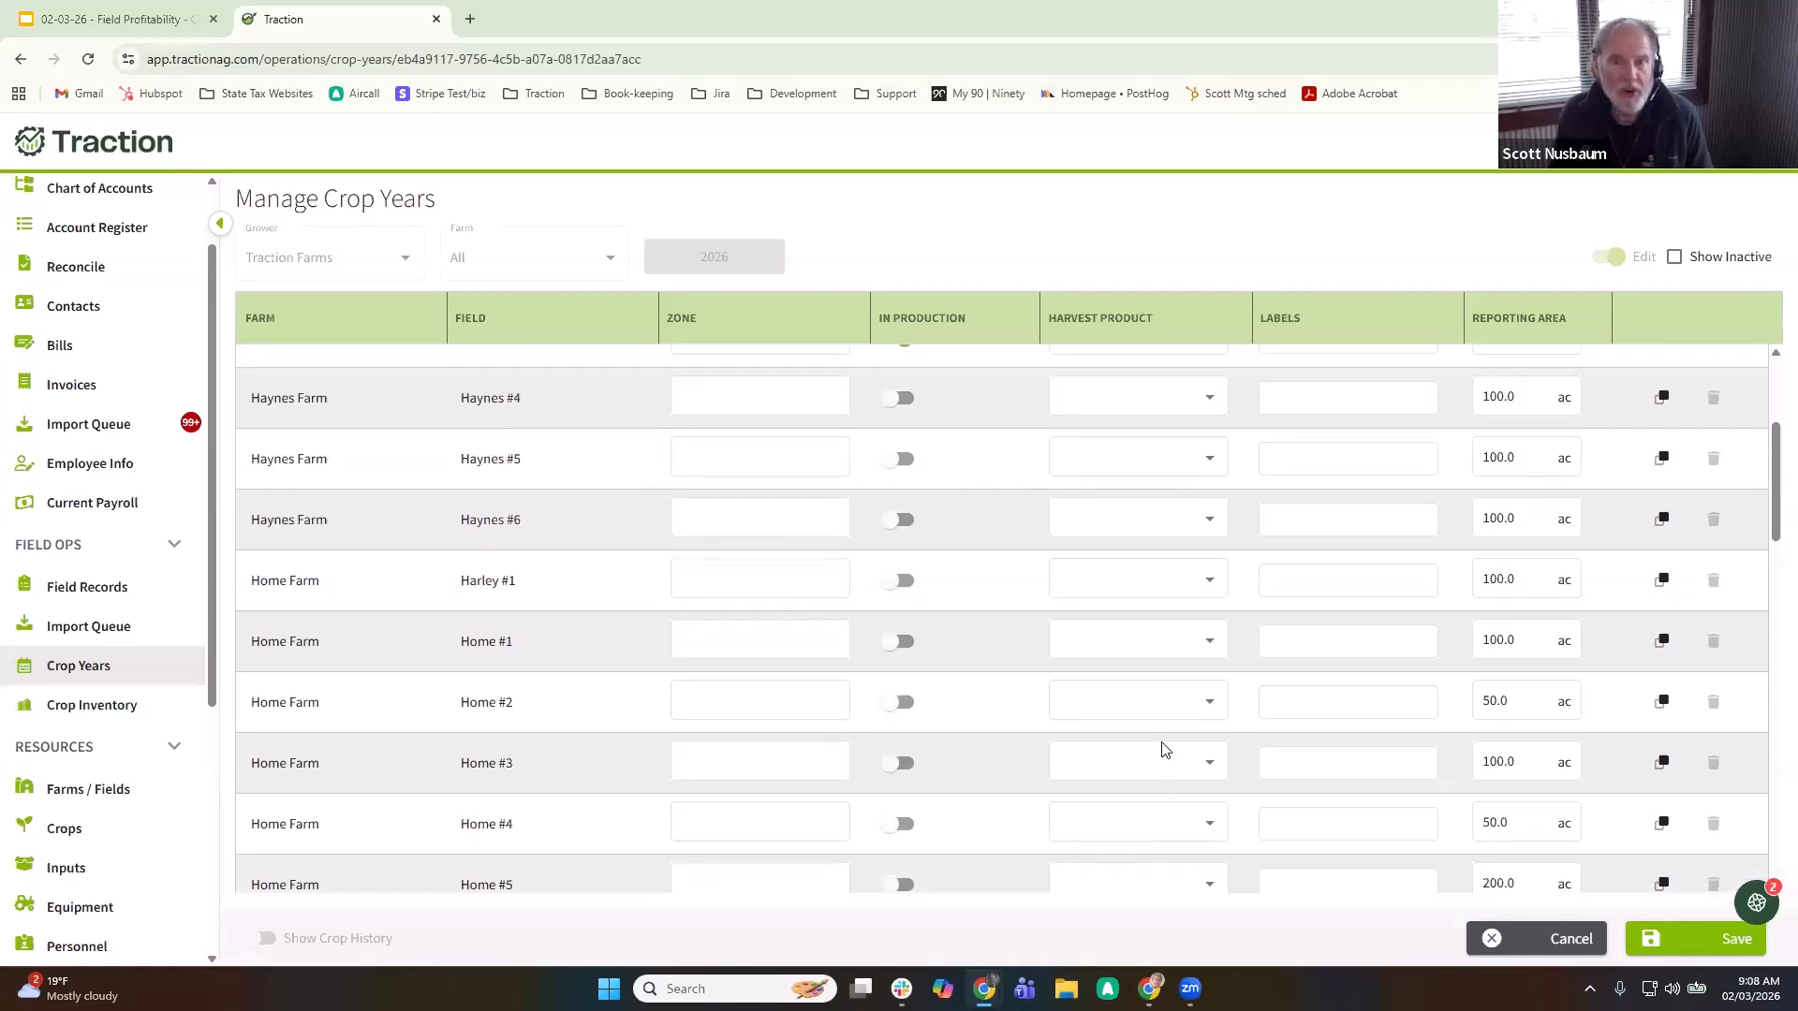
{"action": "scroll", "coordinate": [1164, 749], "scroll_direction": "up", "scroll_amount": 3}
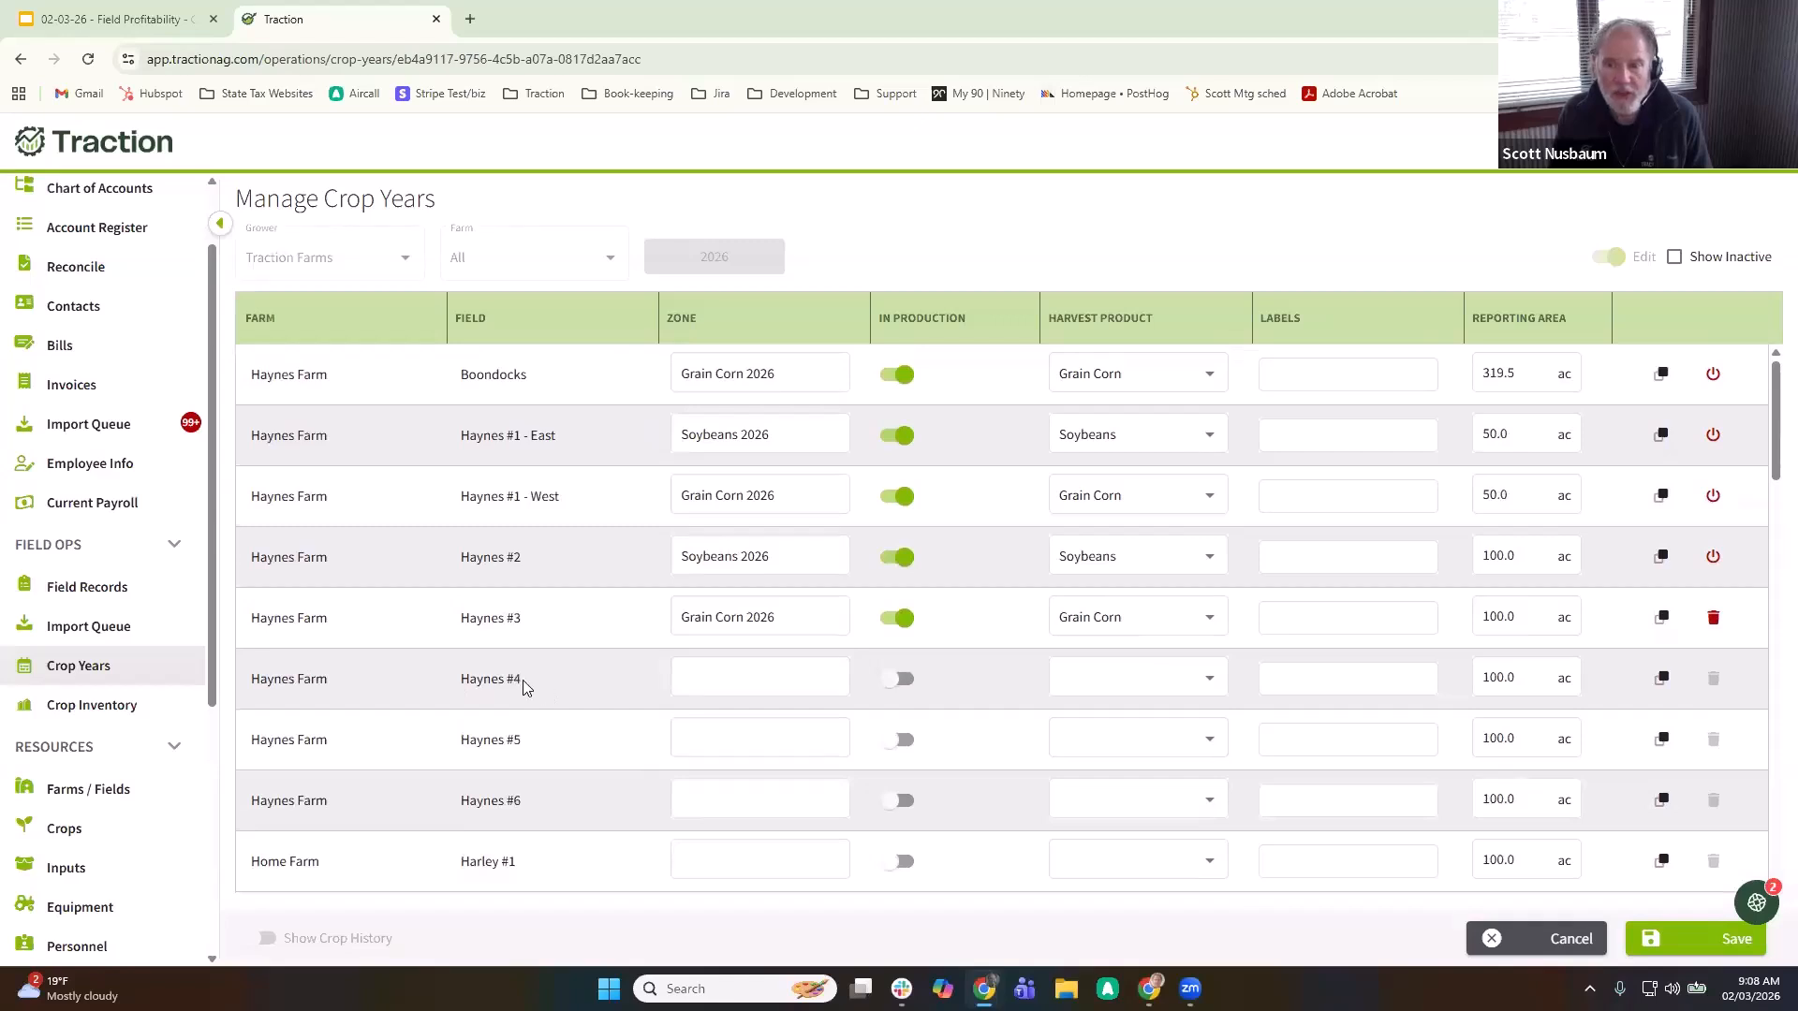
{"action": "left_click", "coordinate": [1663, 681]}
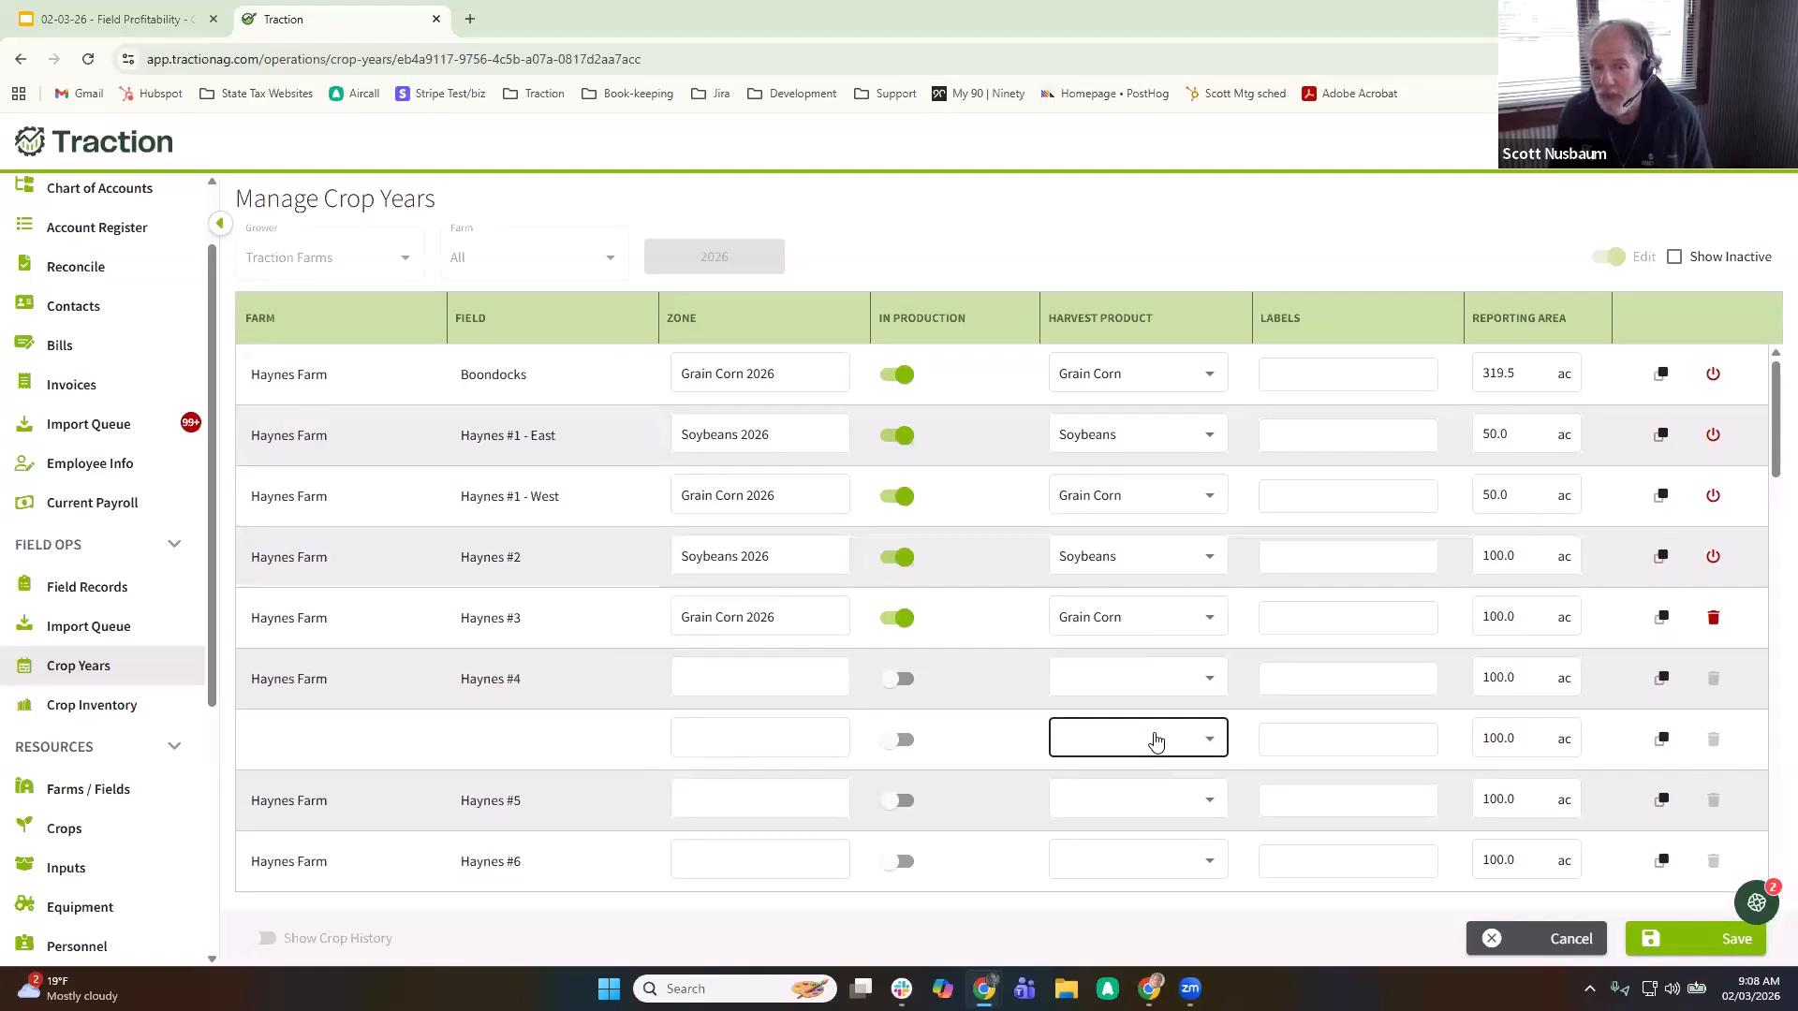
{"action": "left_click", "coordinate": [1158, 680]}
{"action": "scroll", "coordinate": [1151, 712], "scroll_direction": "down", "scroll_amount": 3}
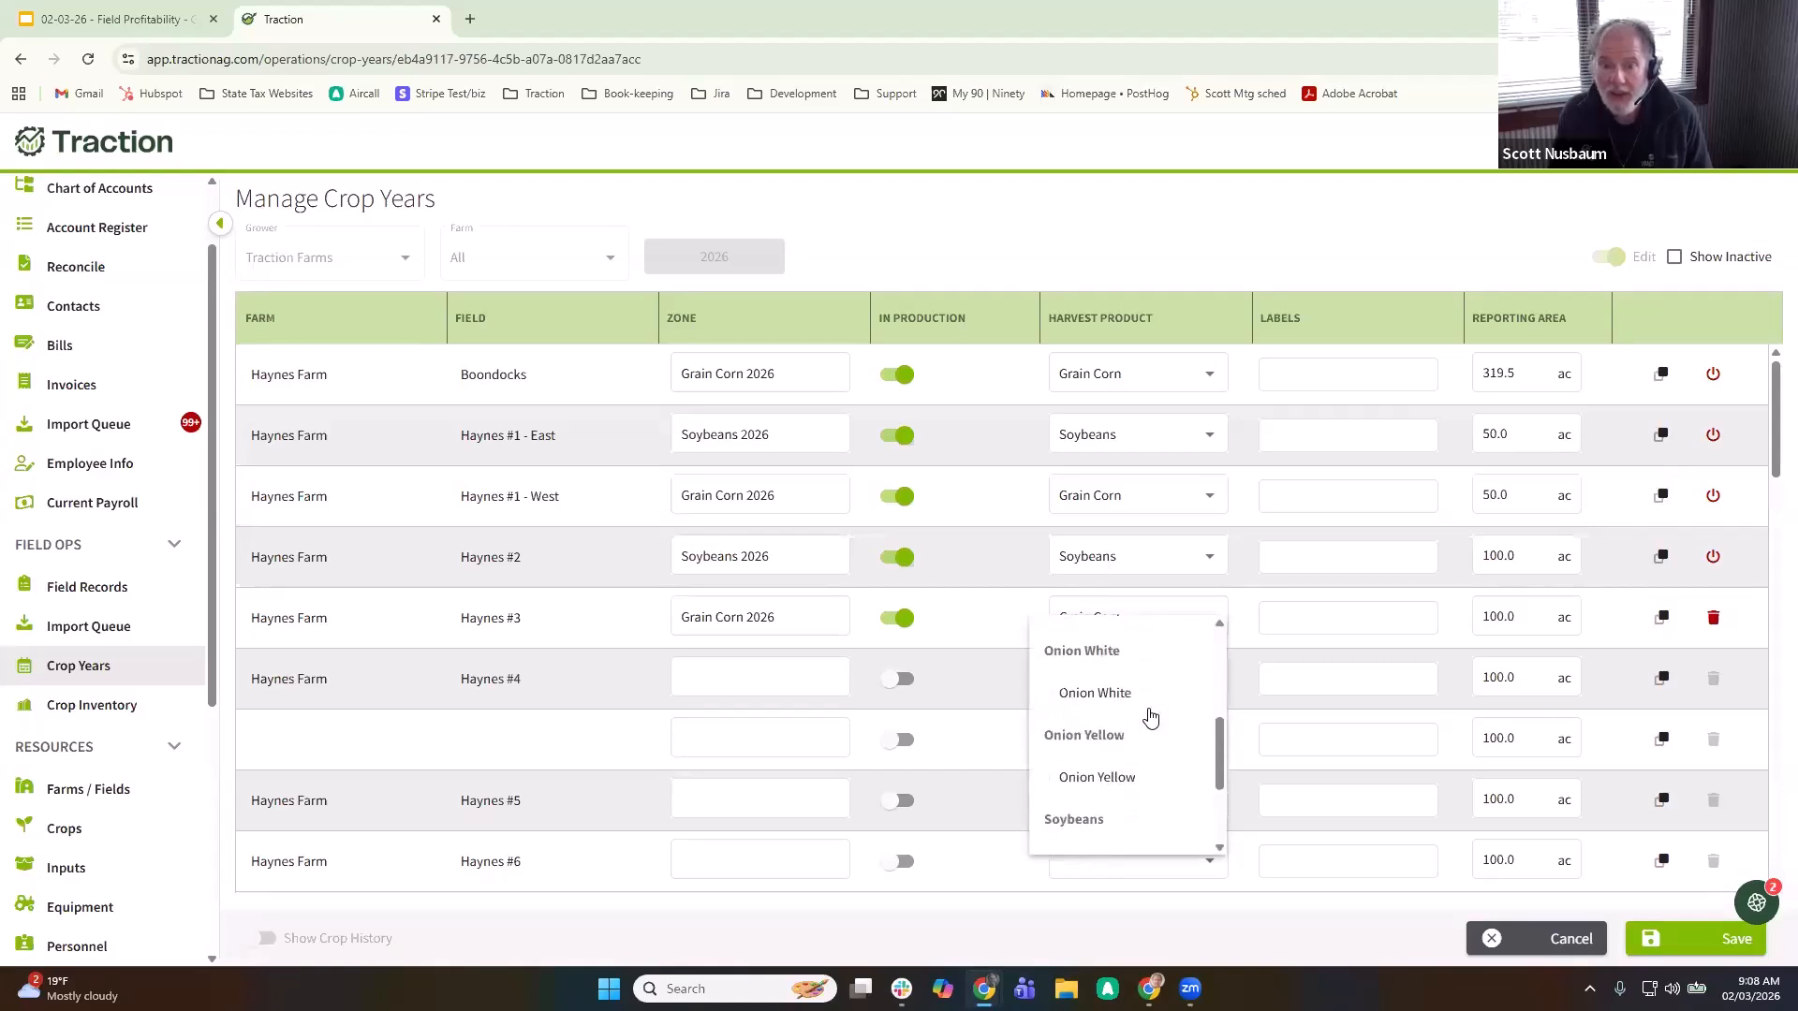
{"action": "scroll", "coordinate": [1149, 715], "scroll_direction": "down", "scroll_amount": 2}
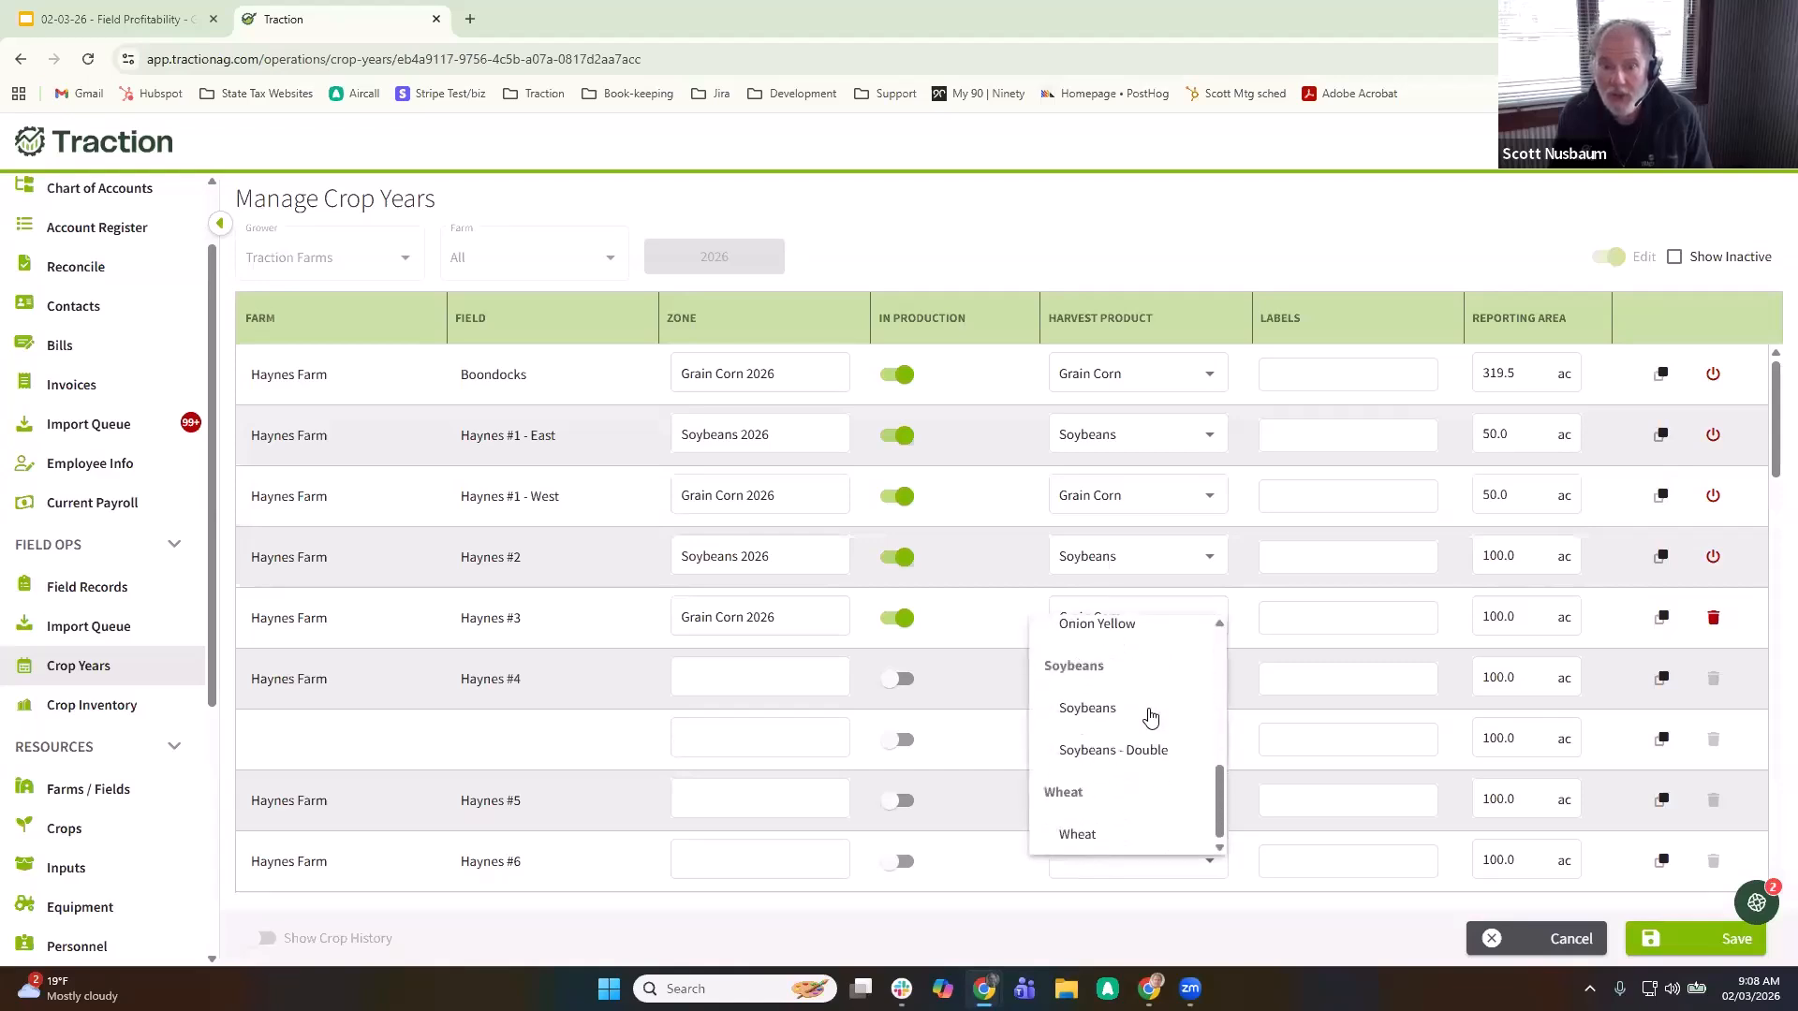
{"action": "left_click", "coordinate": [1115, 843]}
- Set the harvest product of Haynes #4's second zone to Soybeans
{"action": "left_click", "coordinate": [1153, 744]}
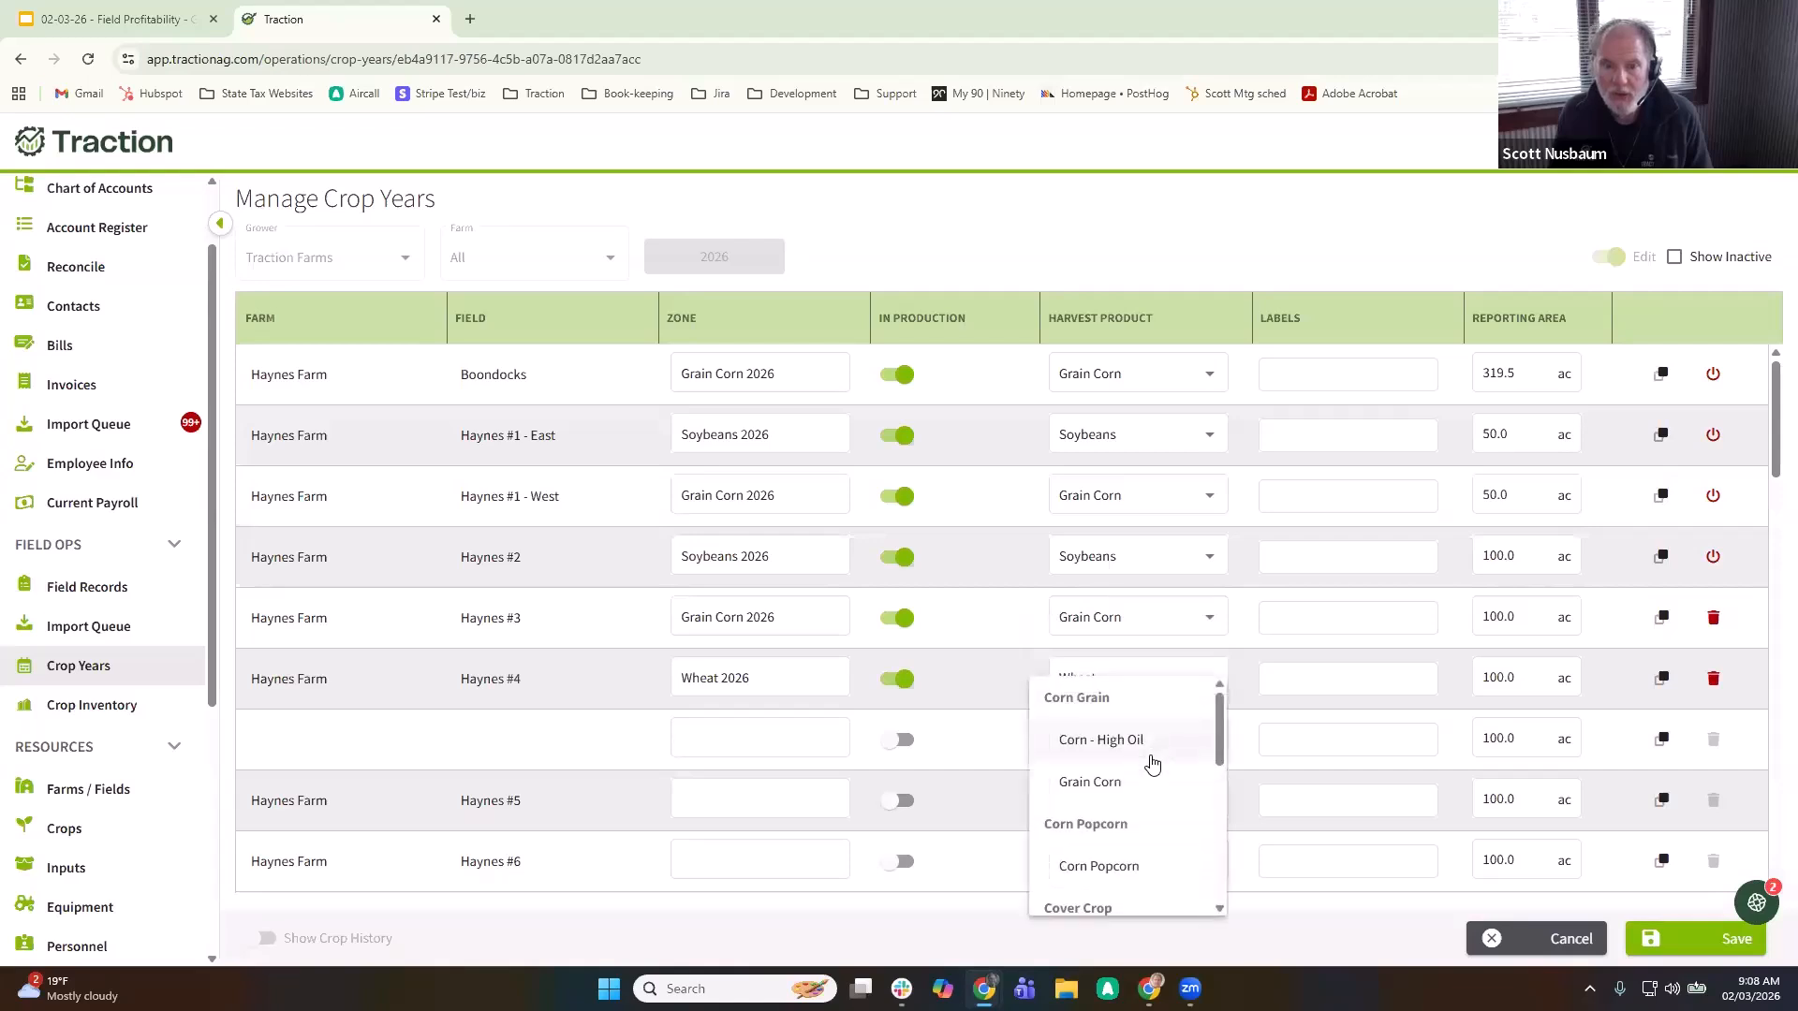
{"action": "scroll", "coordinate": [1146, 791], "scroll_direction": "down", "scroll_amount": 5}
{"action": "left_click", "coordinate": [1146, 785]}
{"action": "left_click", "coordinate": [1502, 683]}
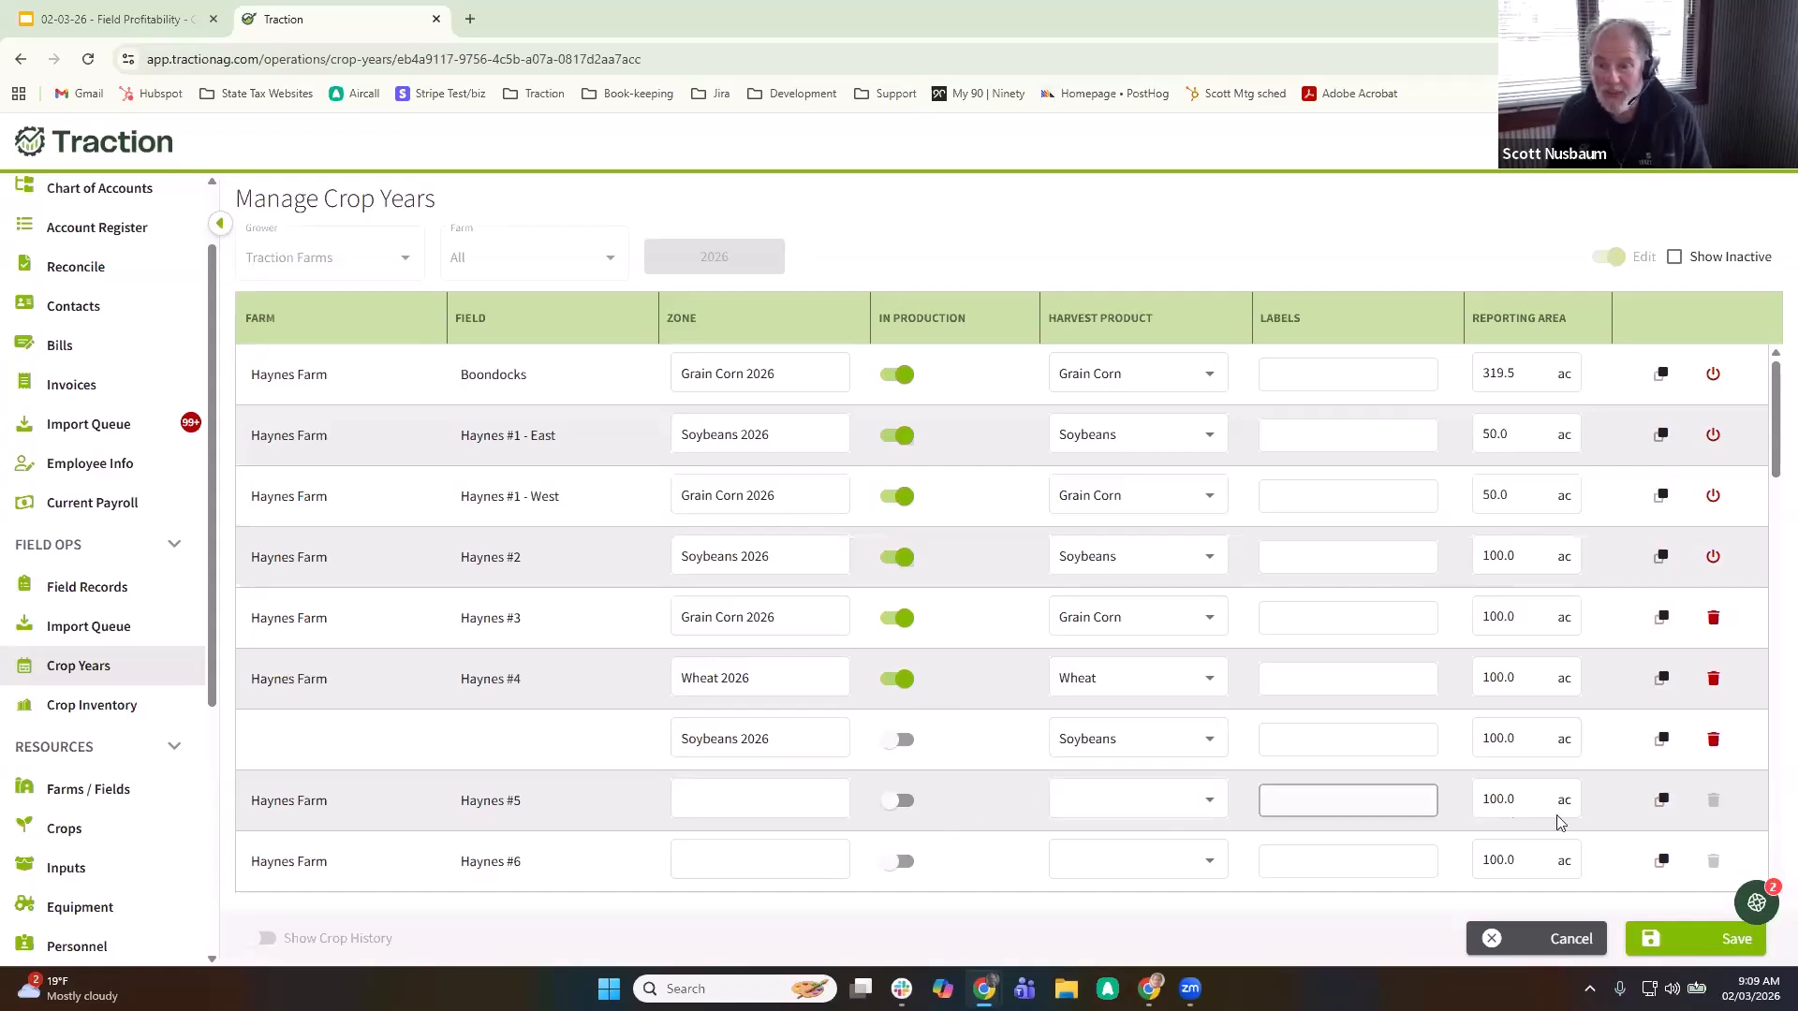
- Add a second zone to Haynes #5 and set its first zone to Grain Corn with a 50 ac reporting area
{"action": "left_click", "coordinate": [1663, 804]}
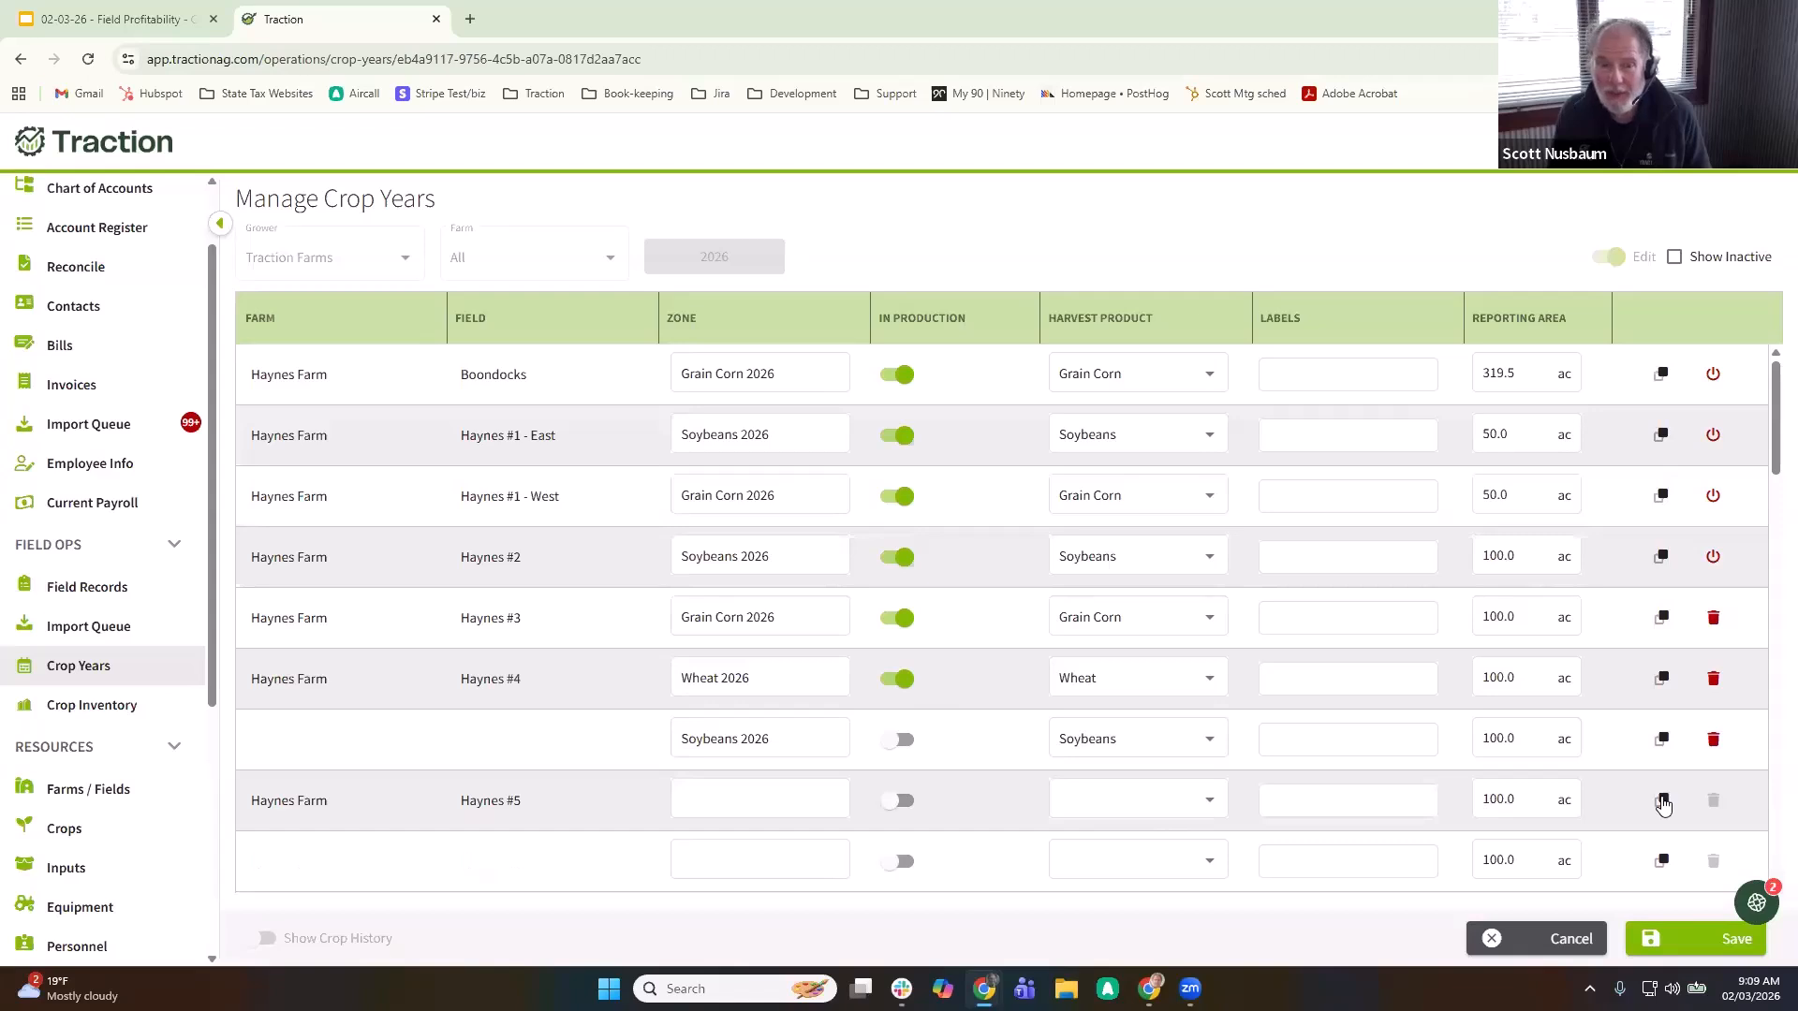
{"action": "left_click", "coordinate": [1329, 854]}
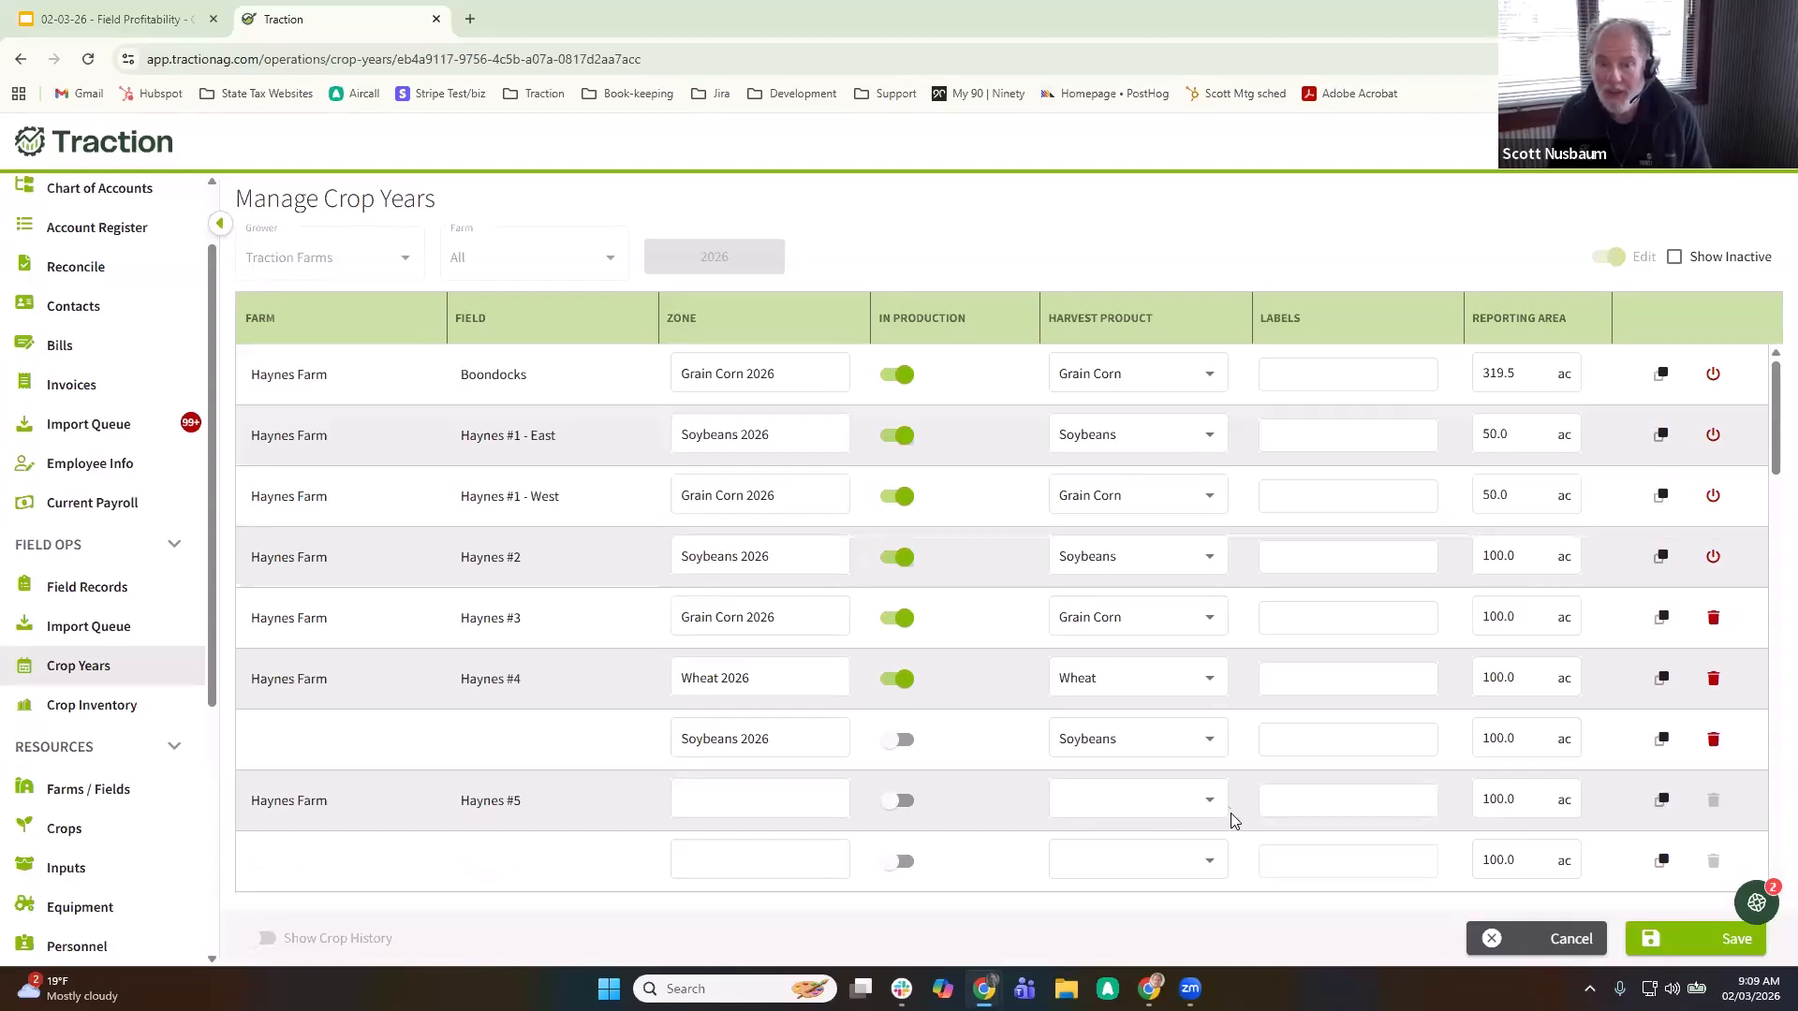
{"action": "left_click", "coordinate": [1206, 800]}
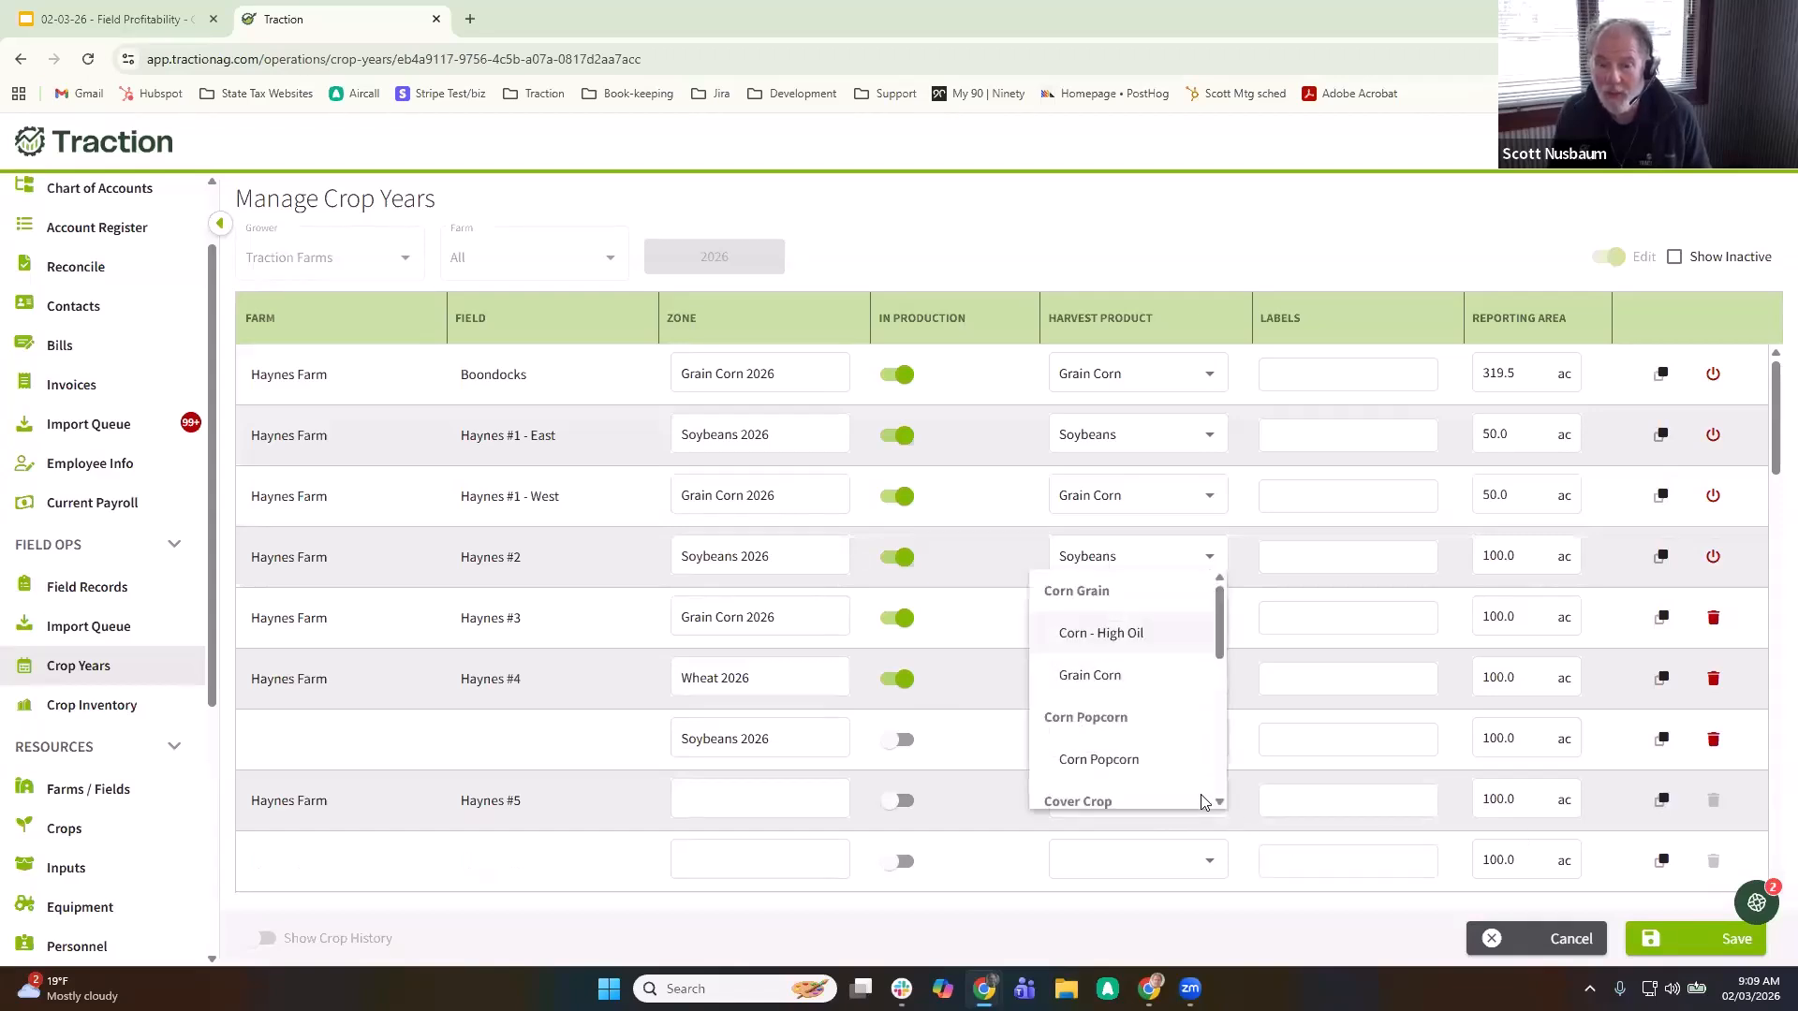
{"action": "scroll", "coordinate": [1205, 802], "scroll_direction": "down", "scroll_amount": 2}
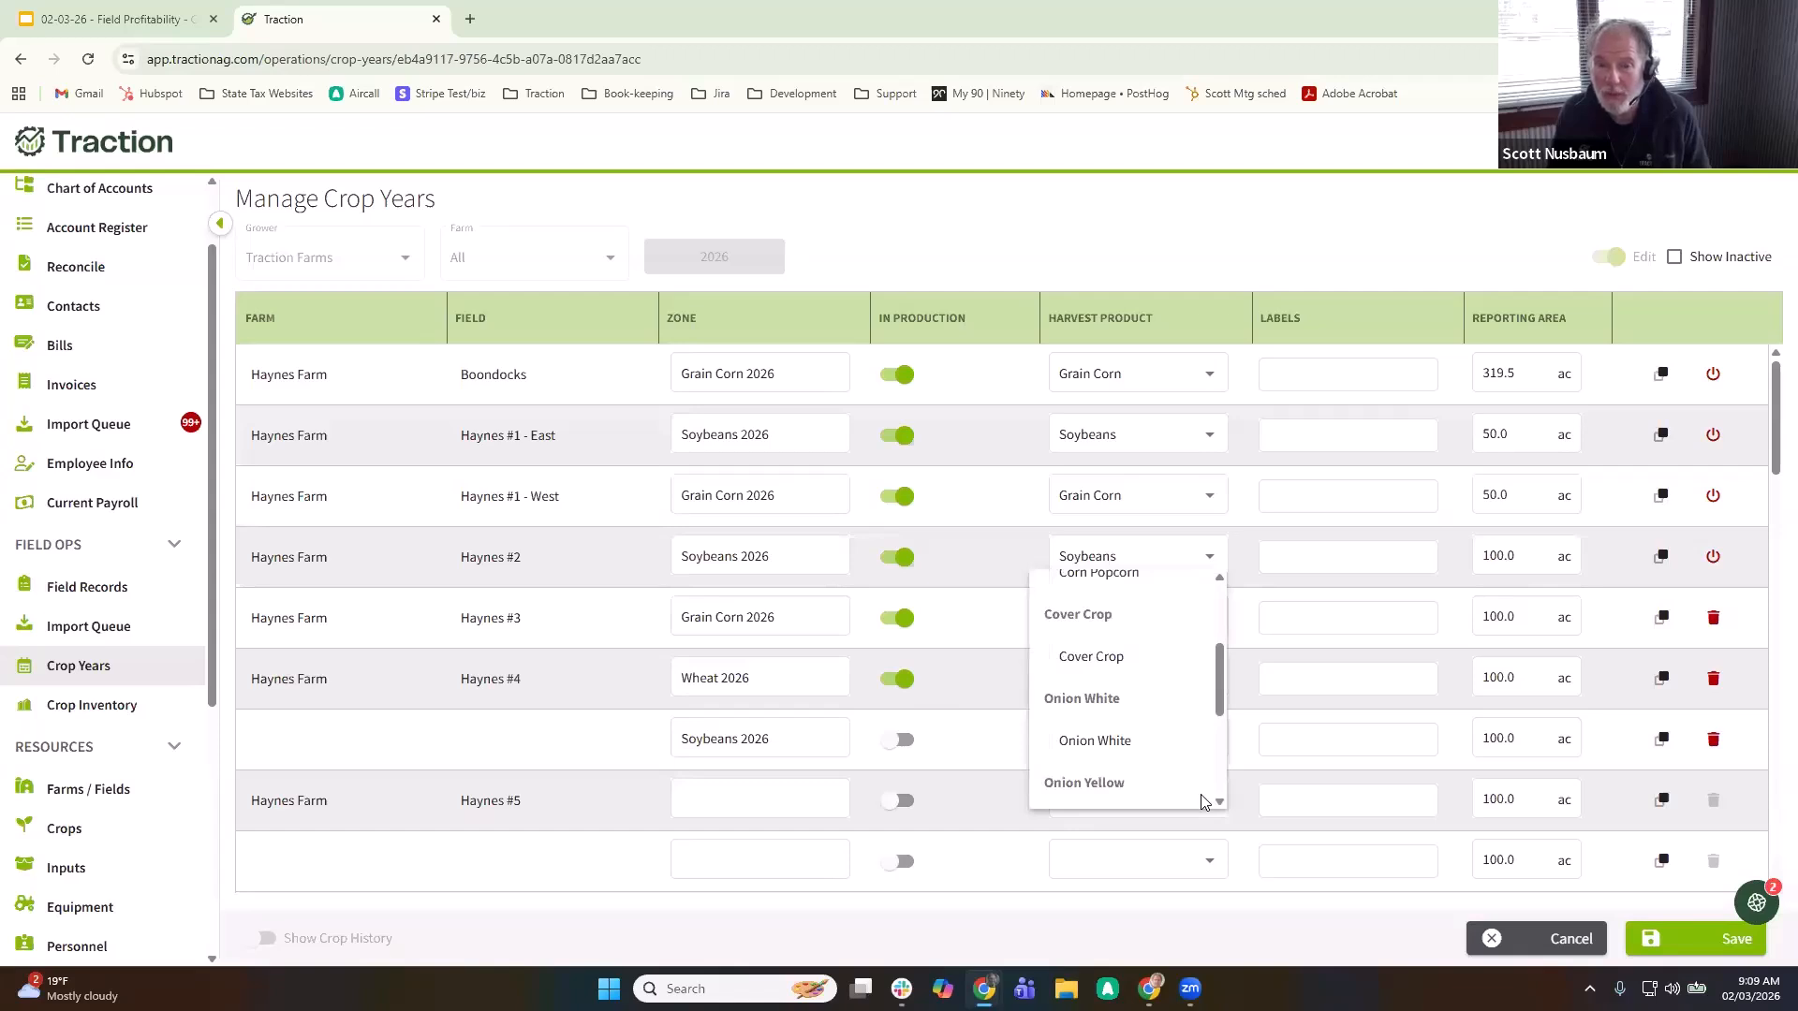
{"action": "scroll", "coordinate": [1203, 801], "scroll_direction": "down", "scroll_amount": 2}
{"action": "scroll", "coordinate": [1179, 749], "scroll_direction": "up", "scroll_amount": 5}
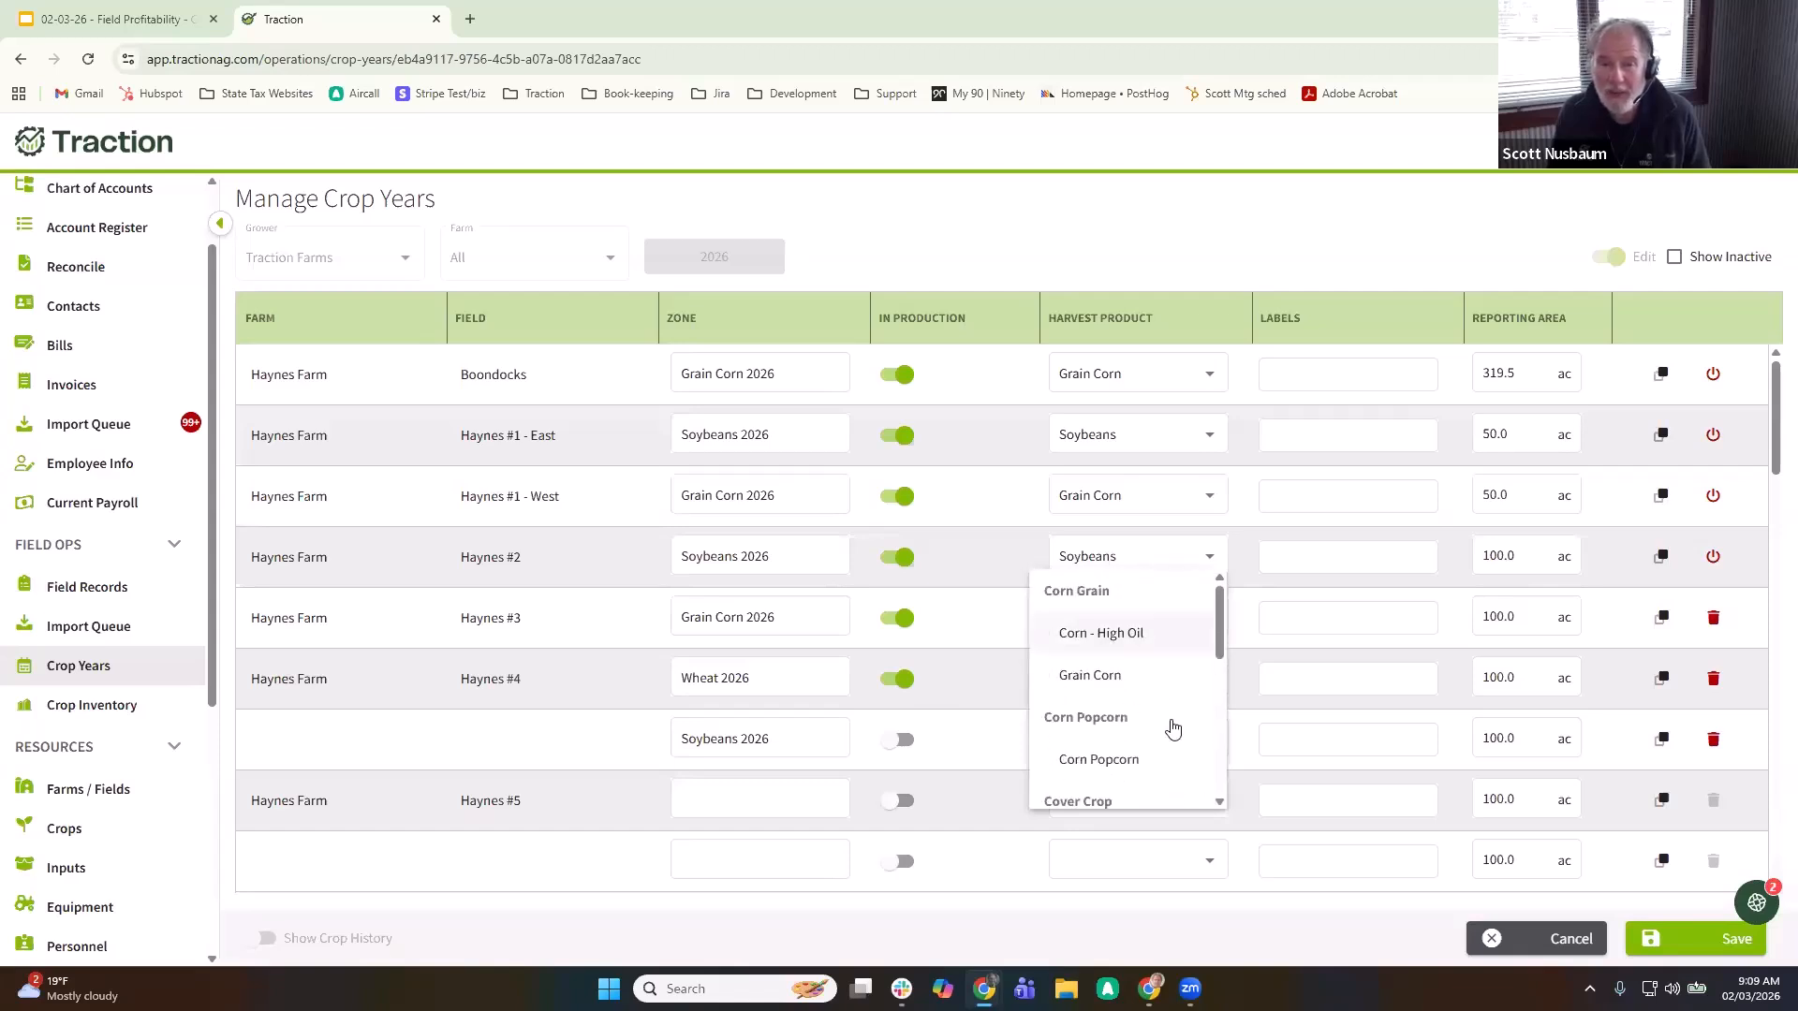
{"action": "left_click", "coordinate": [1131, 678]}
{"action": "left_click_drag", "start_coordinate": [1522, 799], "coordinate": [1361, 796]}
{"action": "type", "text": "50"}
- Set Haynes #5's second zone to Soybeans with 50 ac, mark it in production, and save the crop year changes
{"action": "left_click", "coordinate": [1172, 866]}
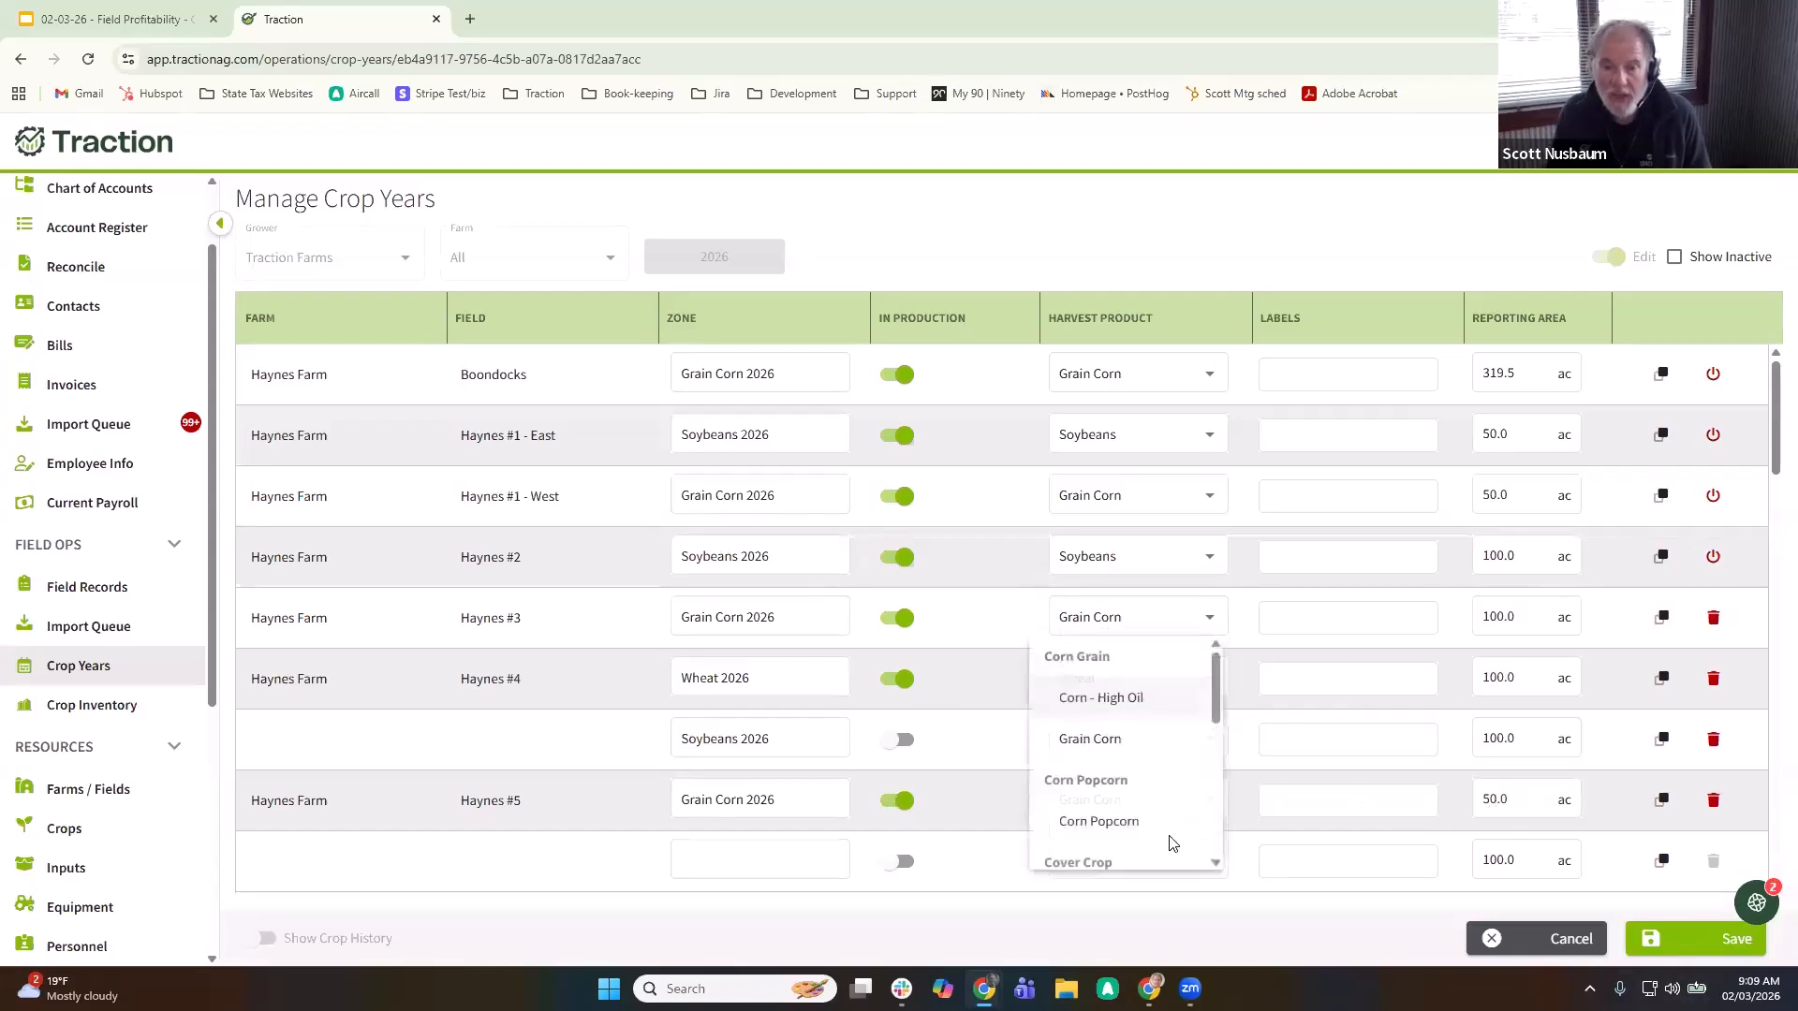
{"action": "scroll", "coordinate": [1170, 827], "scroll_direction": "down", "scroll_amount": 2}
{"action": "scroll", "coordinate": [1166, 815], "scroll_direction": "down", "scroll_amount": 3}
{"action": "left_click", "coordinate": [1151, 787]}
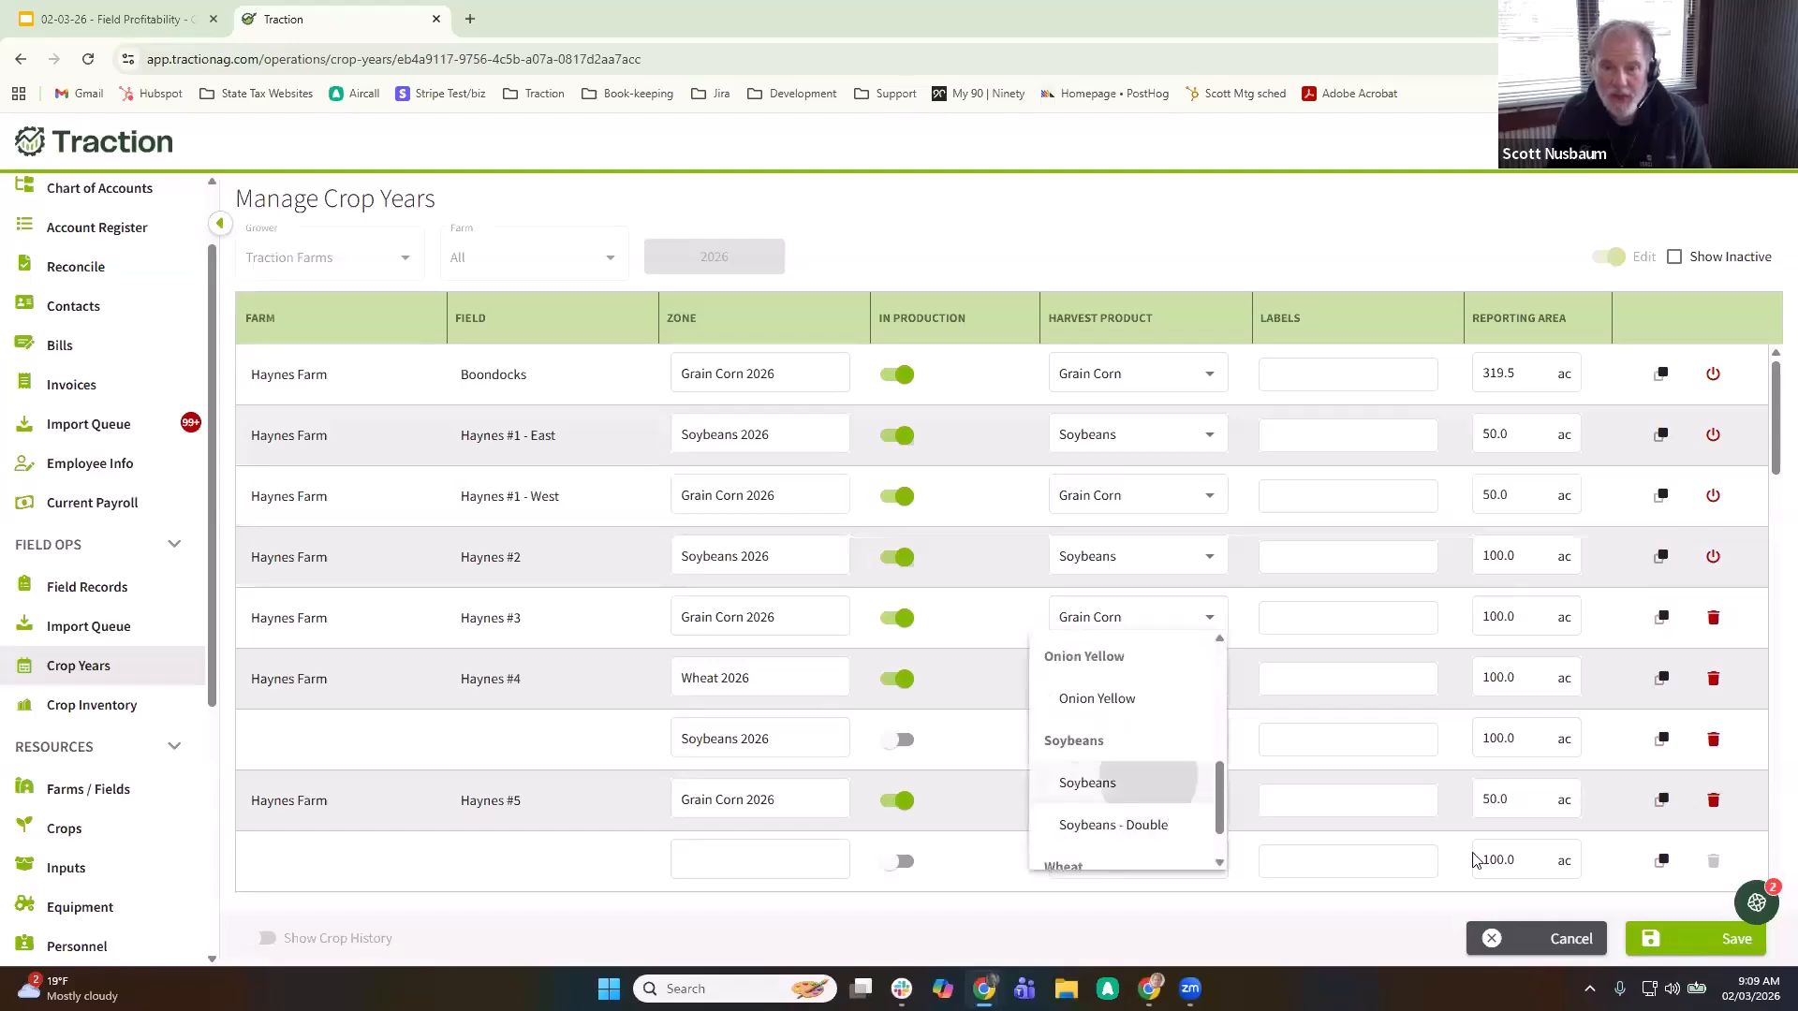
{"action": "left_click", "coordinate": [1535, 859]}
{"action": "left_click_drag", "start_coordinate": [1537, 861], "coordinate": [1409, 856]}
{"action": "type", "text": "50"}
{"action": "left_click", "coordinate": [898, 862]}
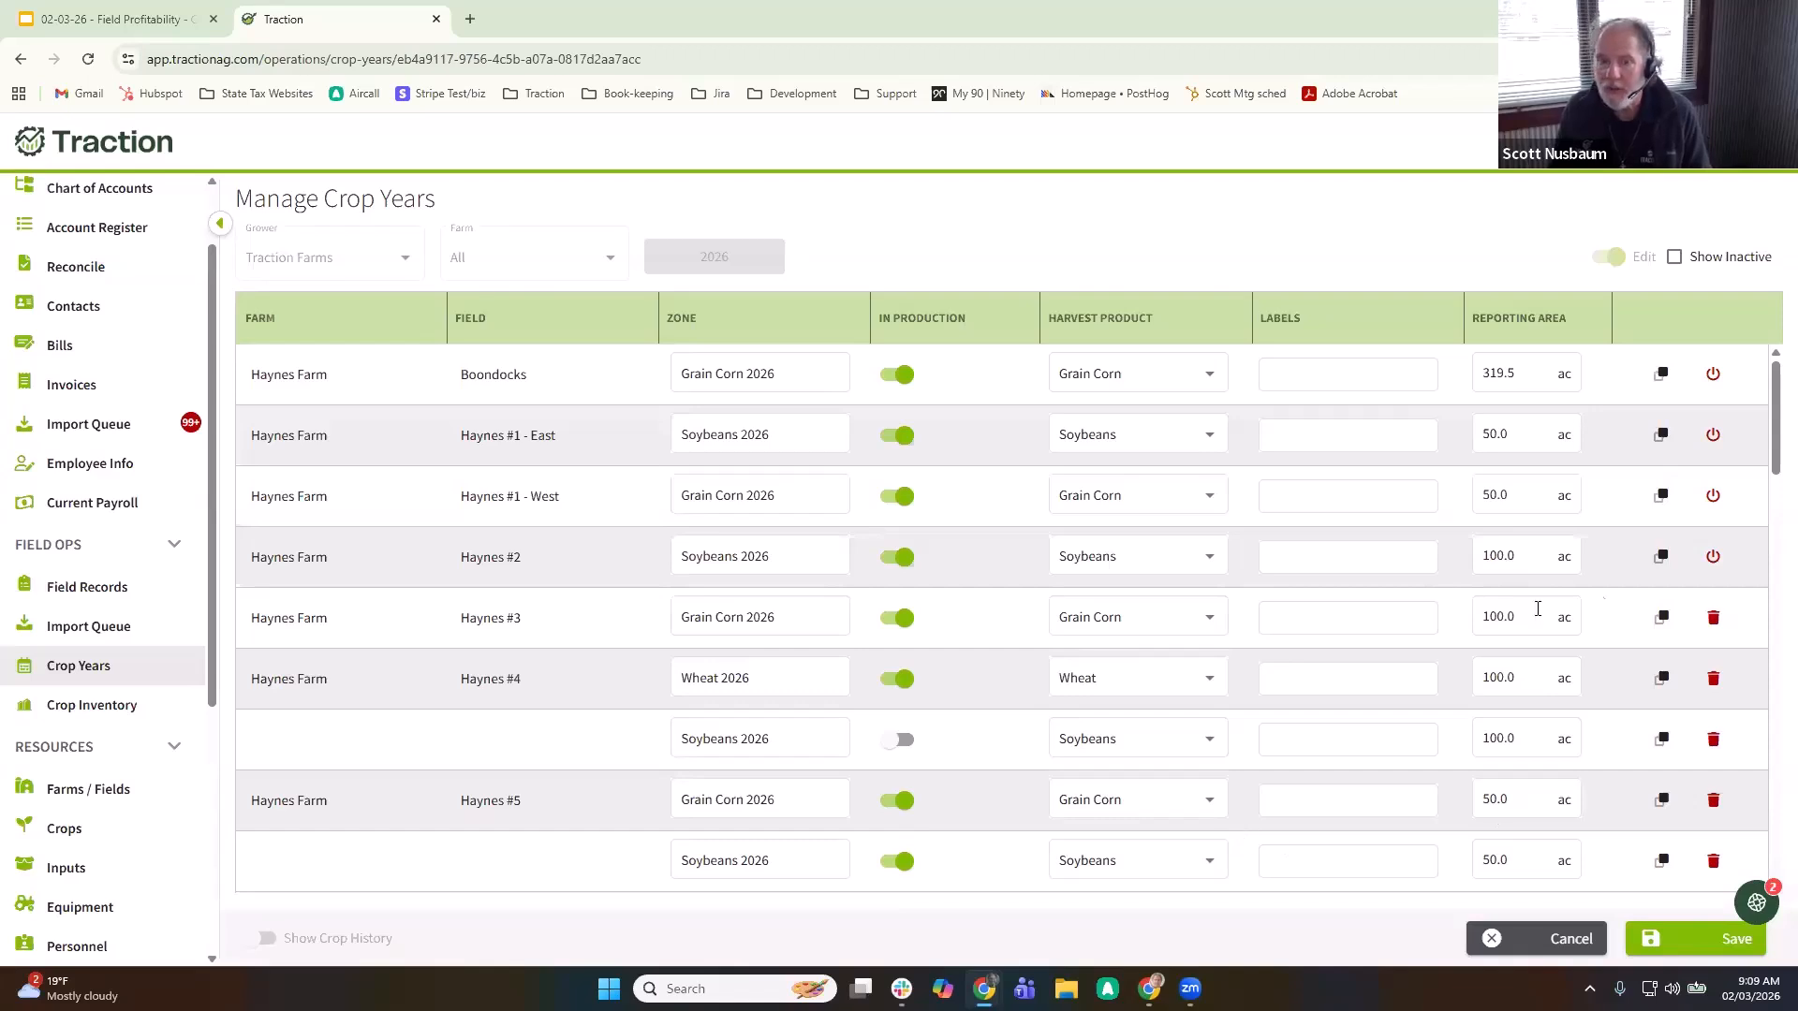
{"action": "scroll", "coordinate": [1464, 613], "scroll_direction": "down", "scroll_amount": 3}
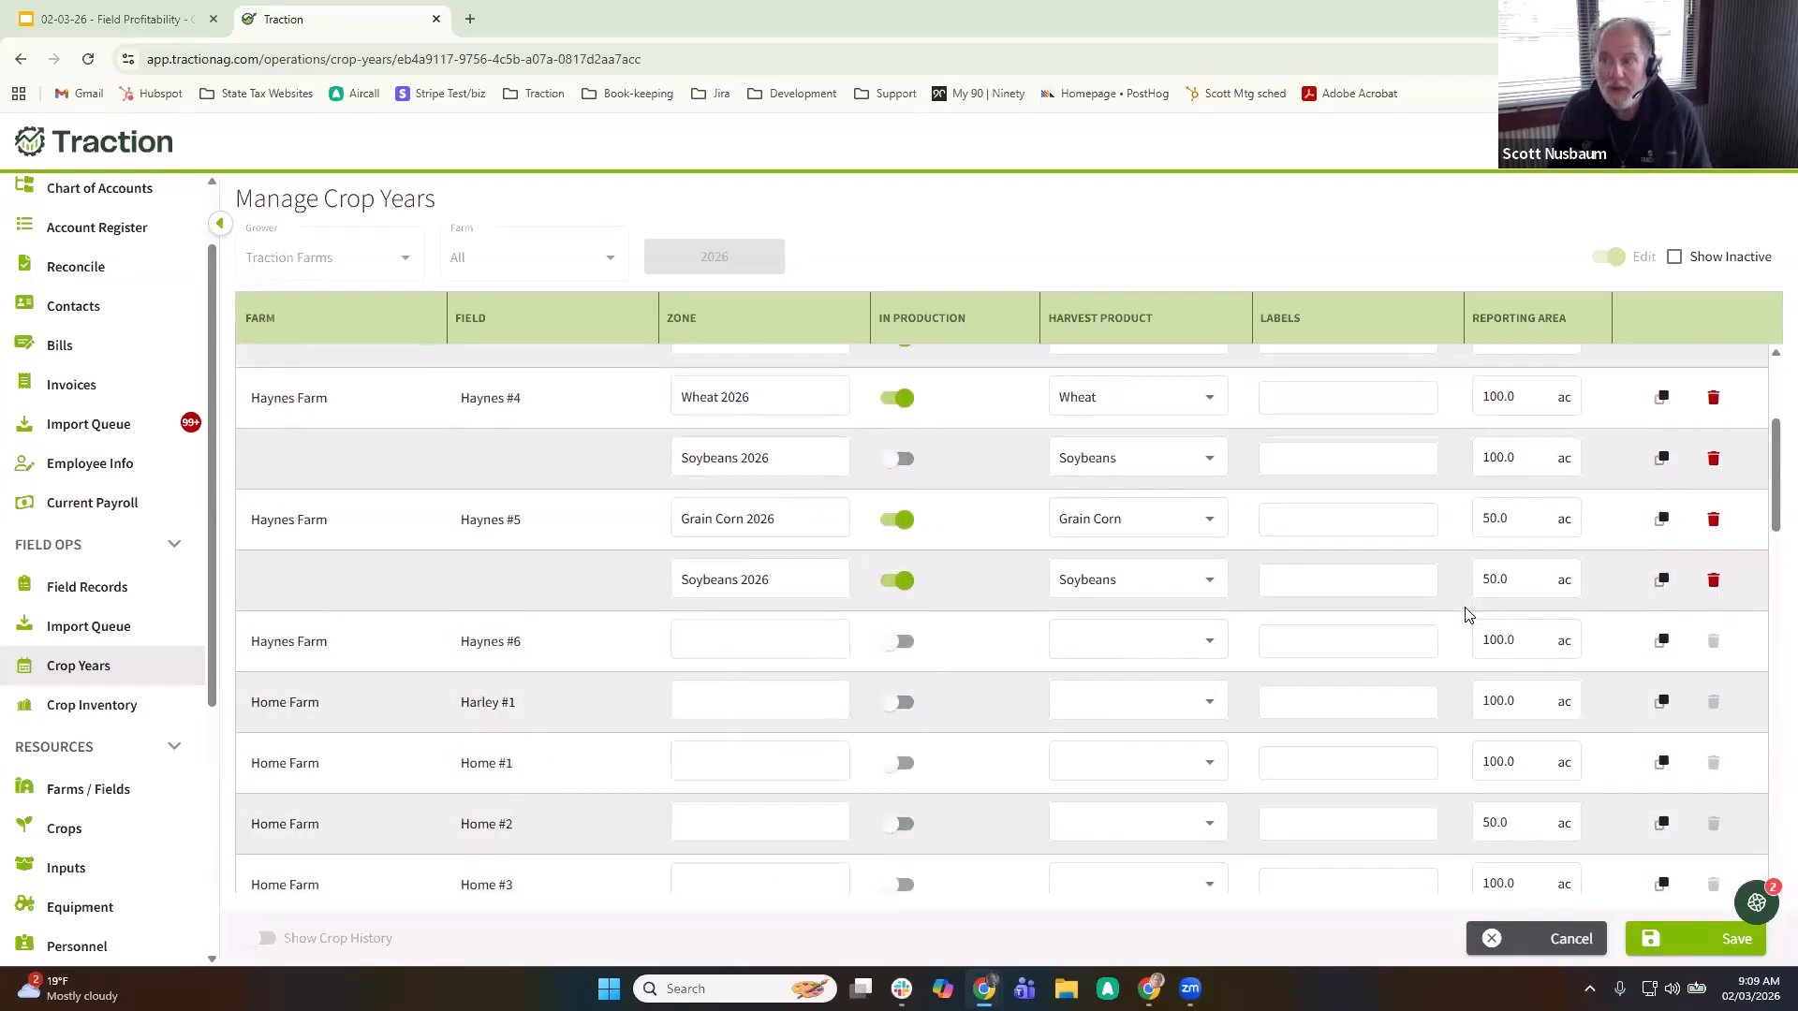
{"action": "left_click", "coordinate": [1711, 944]}
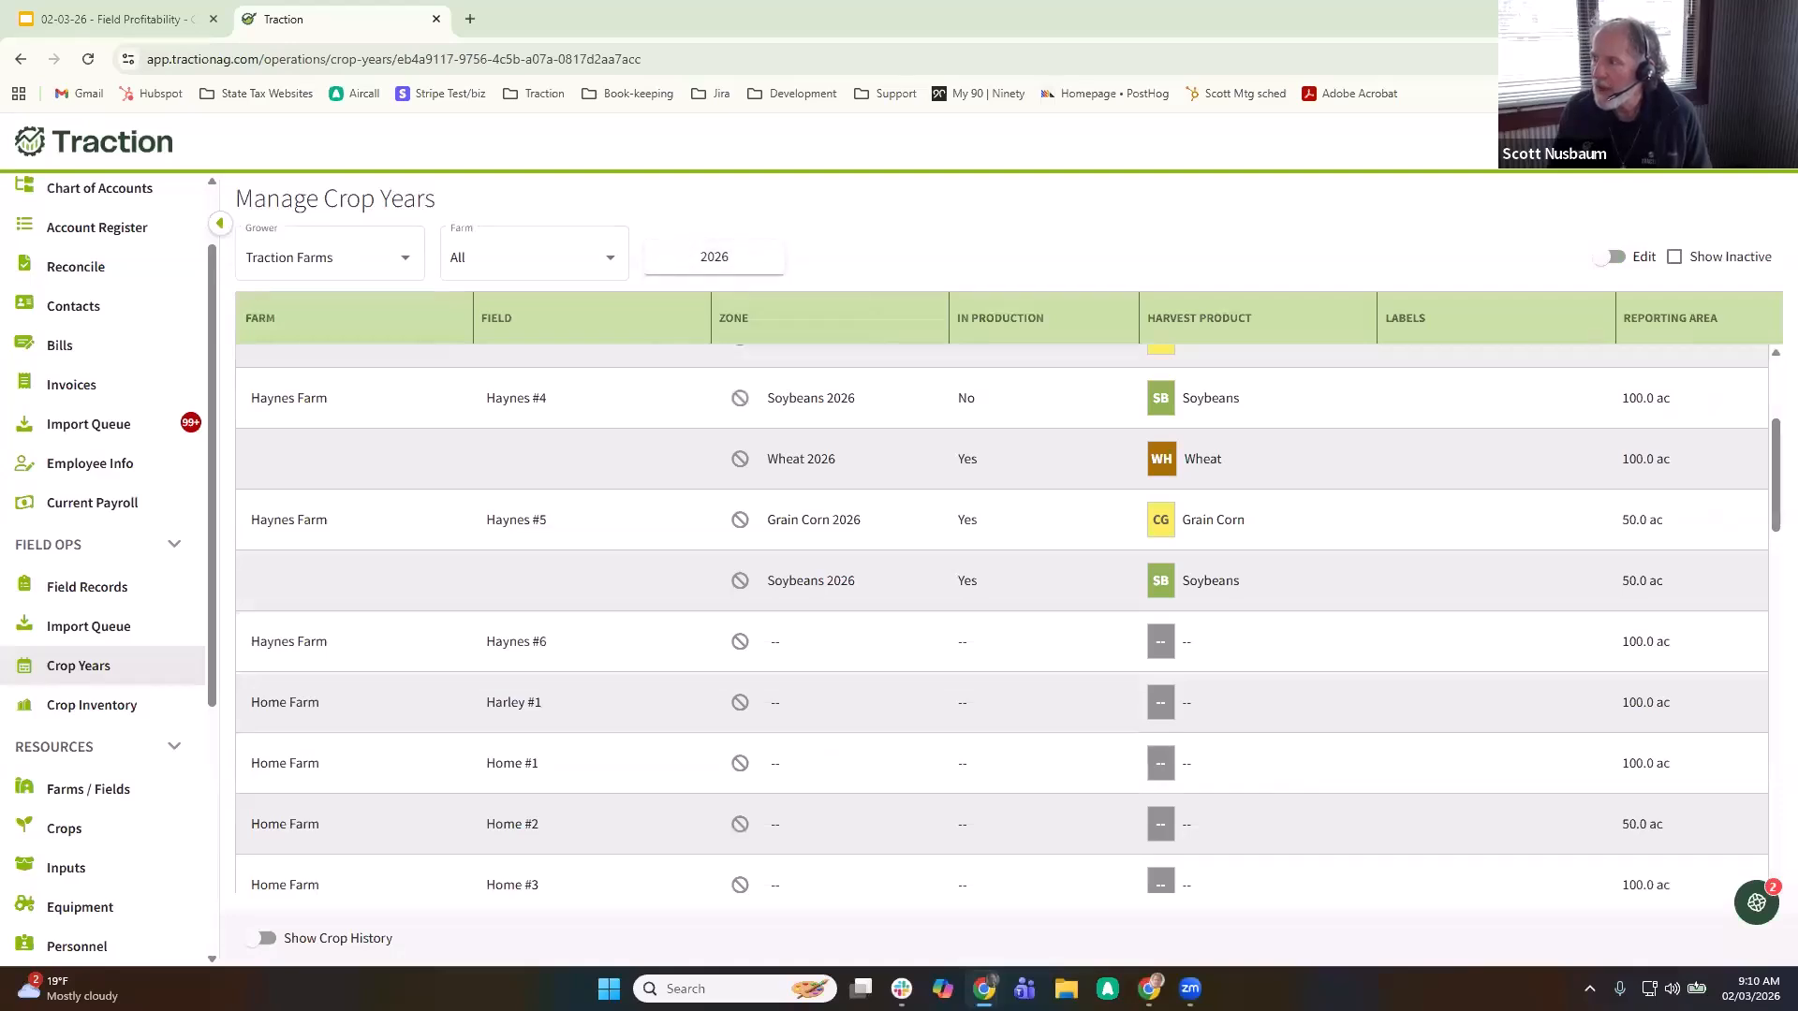
- Reopen the 2026 crop years for editing and delete the Soybeans 2026 zone of field Haynes #5
{"action": "scroll", "coordinate": [1335, 669], "scroll_direction": "down", "scroll_amount": 10}
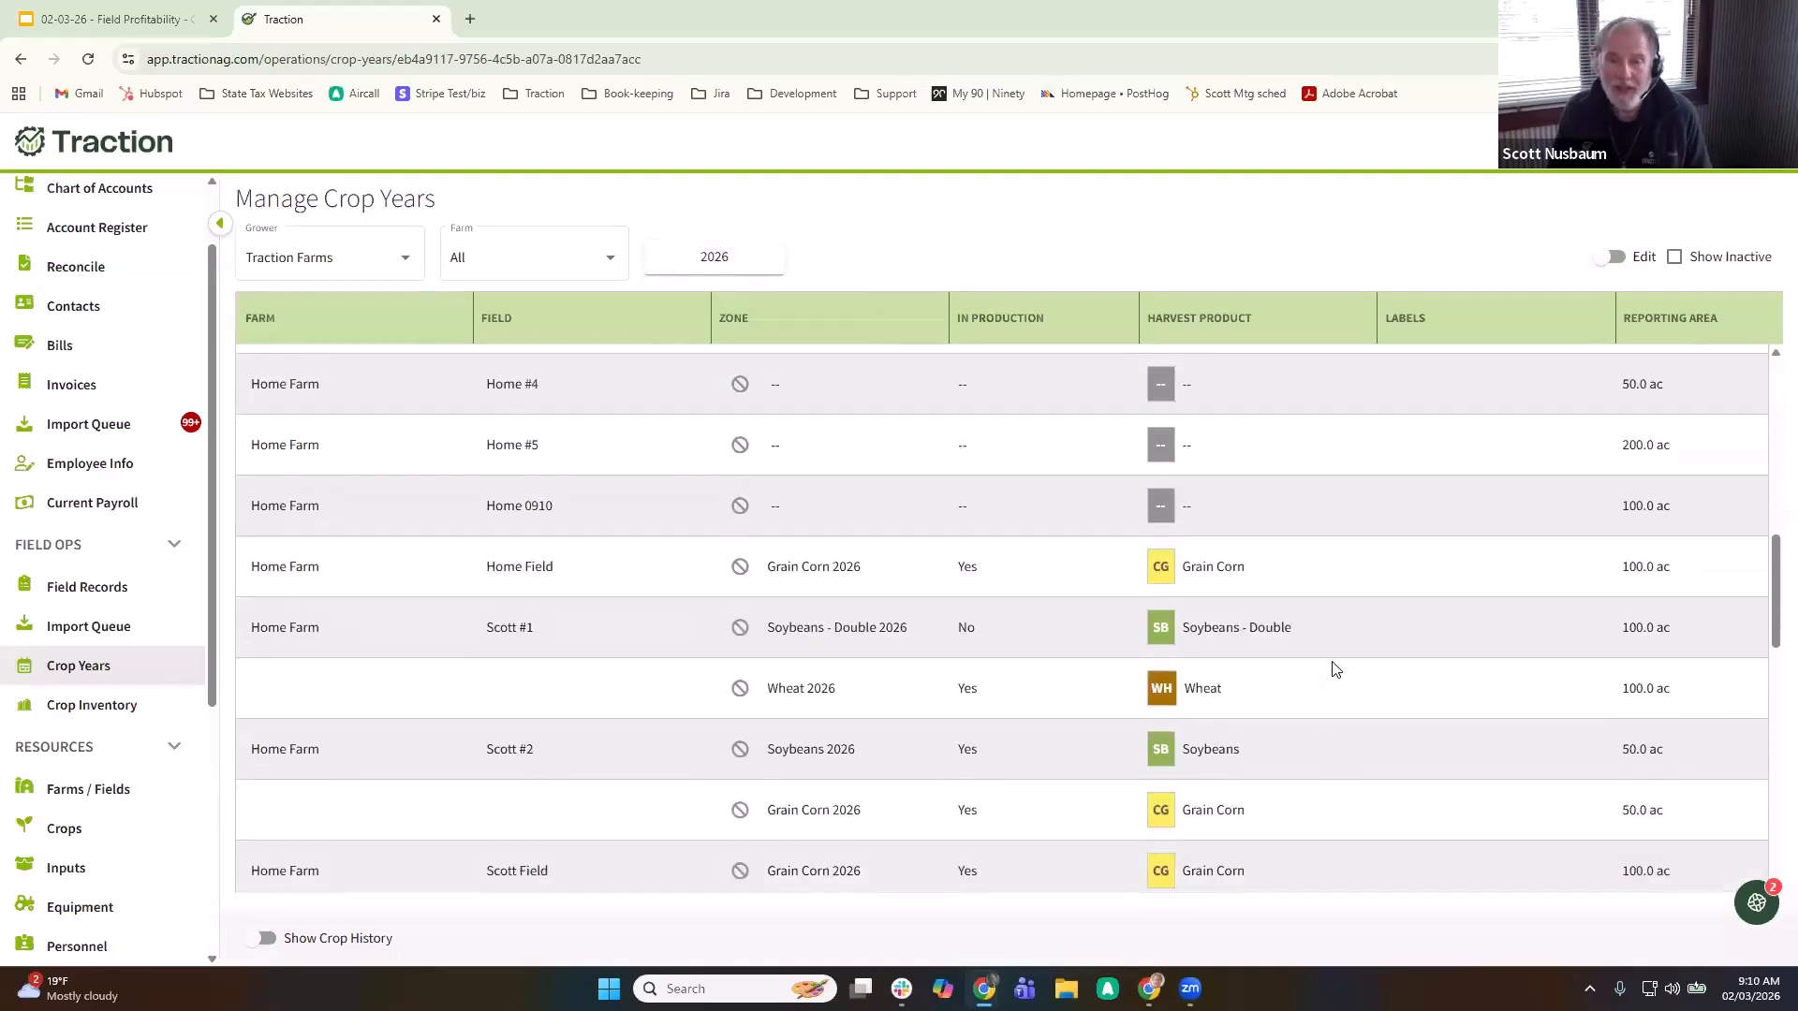
{"action": "scroll", "coordinate": [1335, 668], "scroll_direction": "down", "scroll_amount": 1}
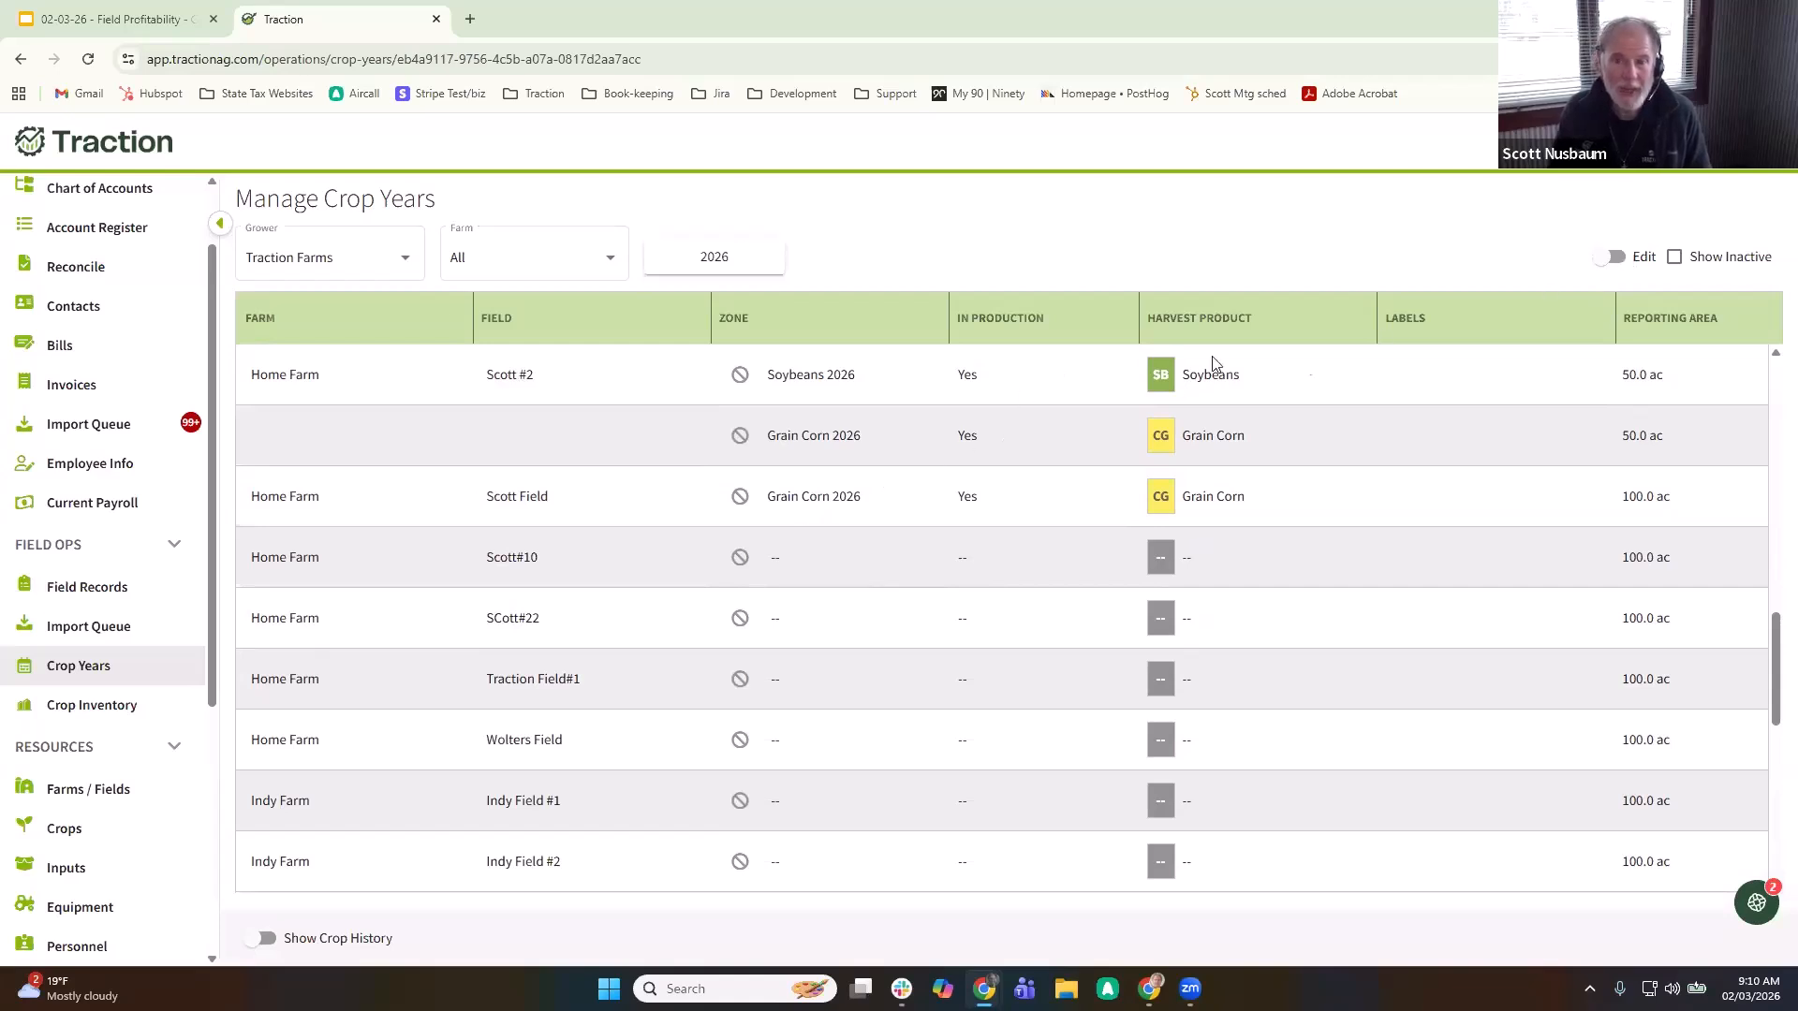
{"action": "left_click", "coordinate": [1614, 259]}
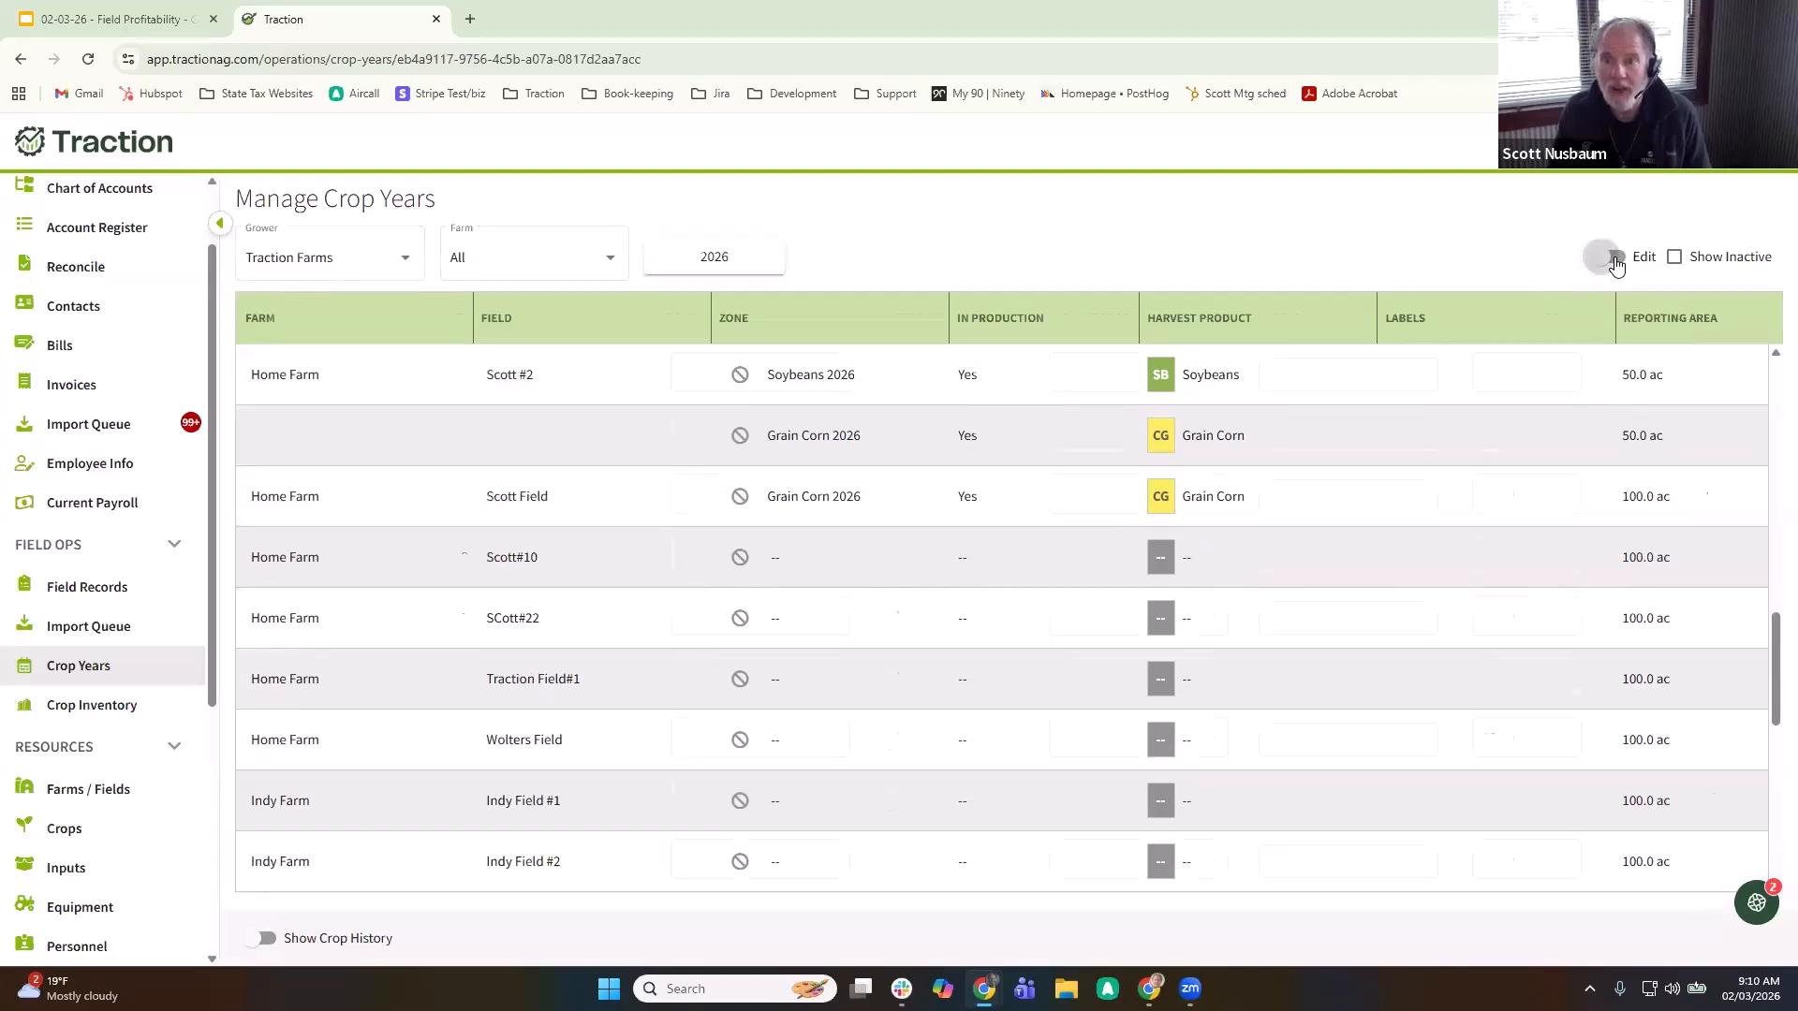
{"action": "scroll", "coordinate": [1350, 552], "scroll_direction": "down", "scroll_amount": 3}
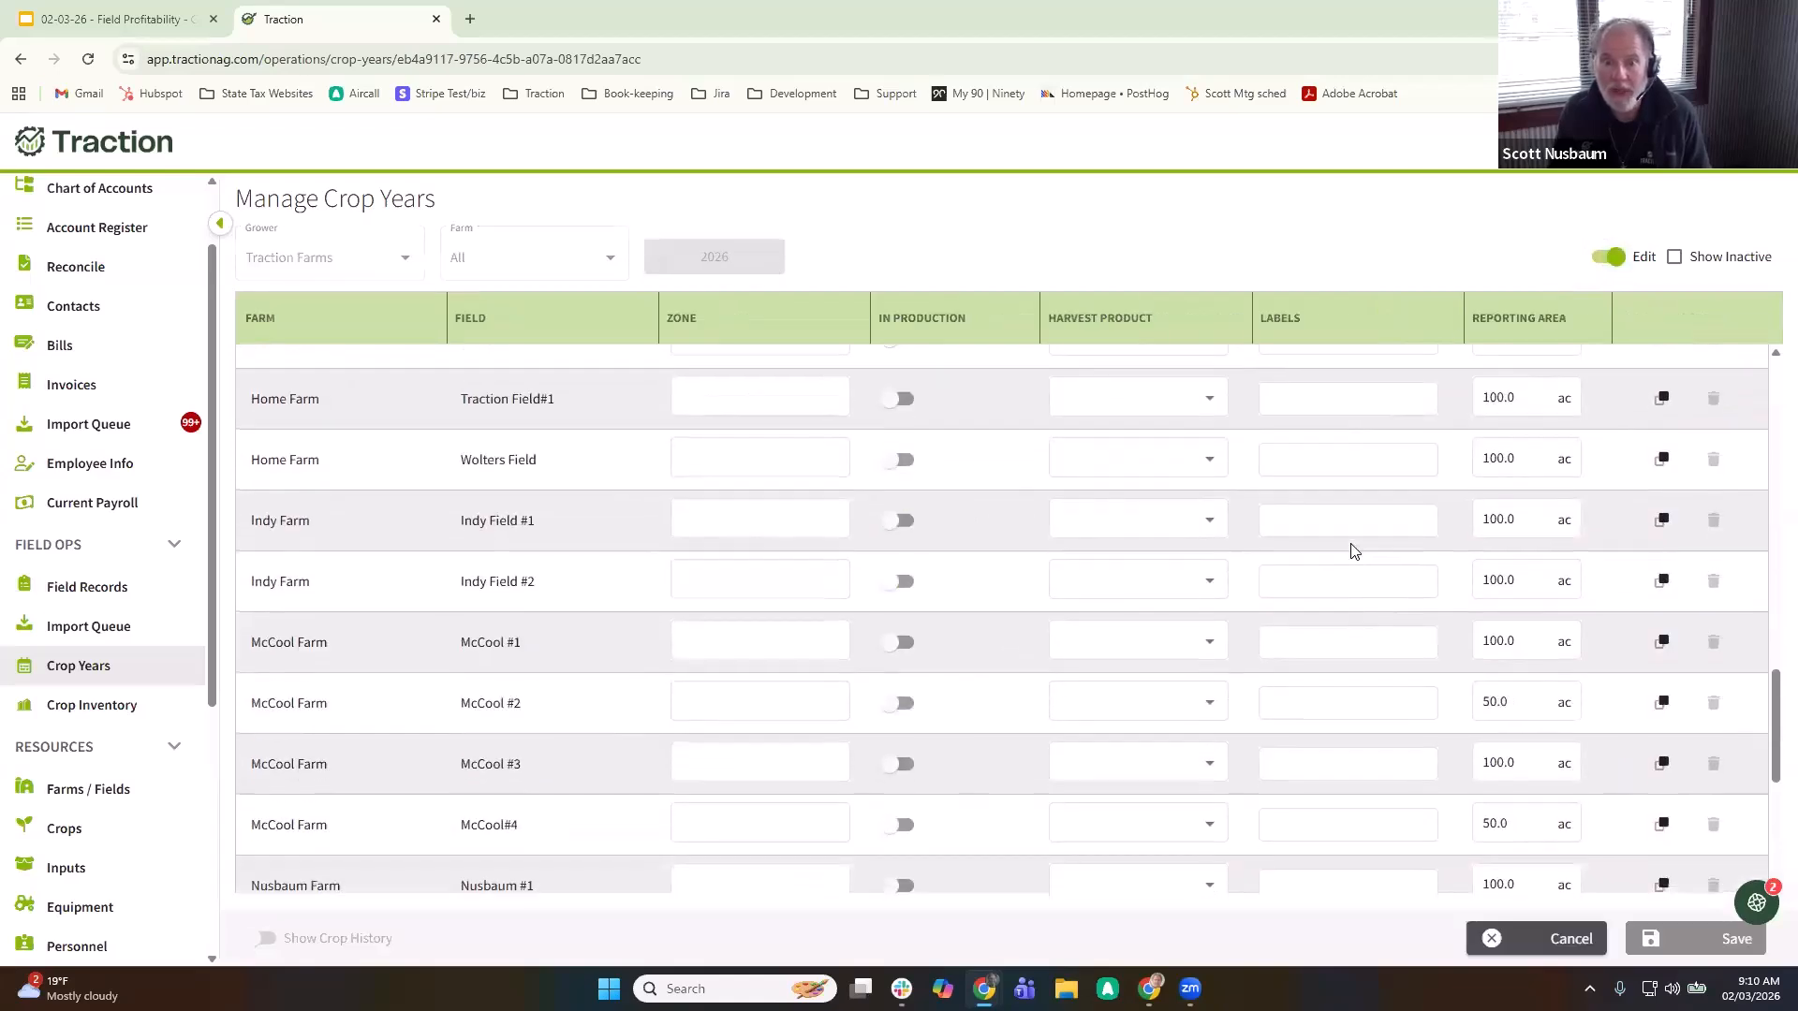
{"action": "scroll", "coordinate": [1351, 551], "scroll_direction": "up", "scroll_amount": 4}
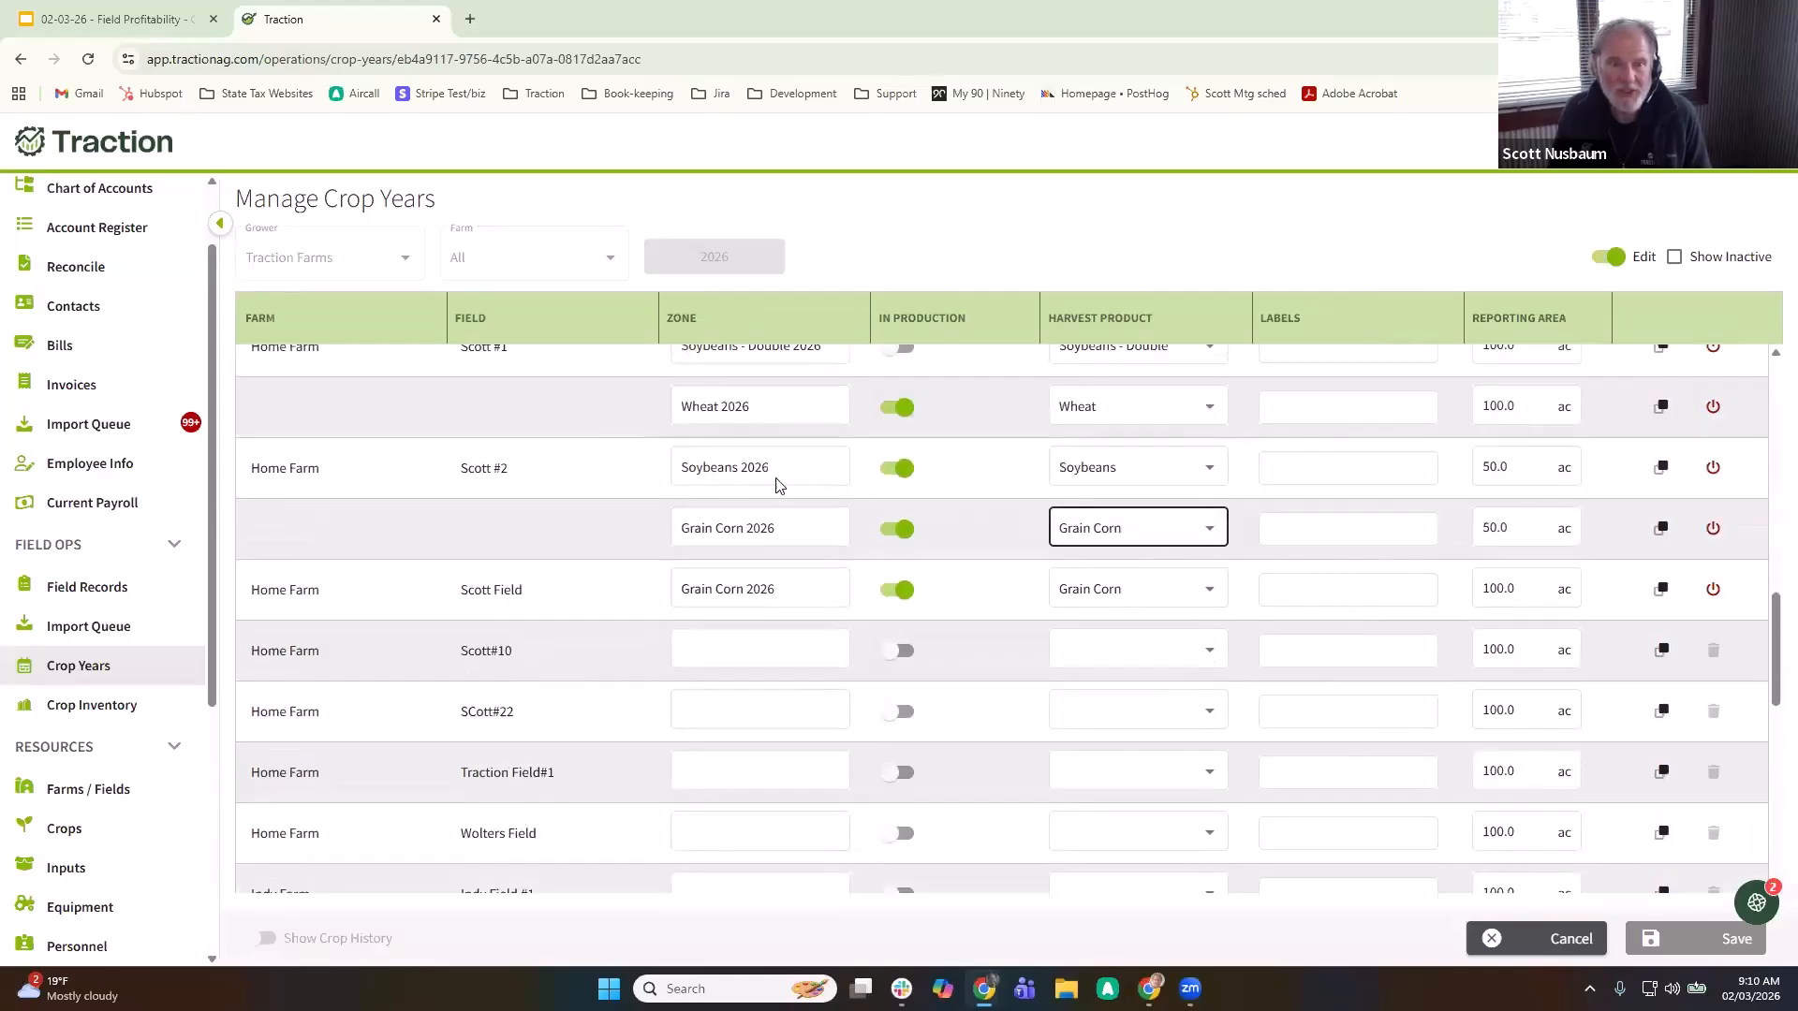
{"action": "scroll", "coordinate": [869, 575], "scroll_direction": "up", "scroll_amount": 4}
{"action": "scroll", "coordinate": [870, 575], "scroll_direction": "up", "scroll_amount": 6}
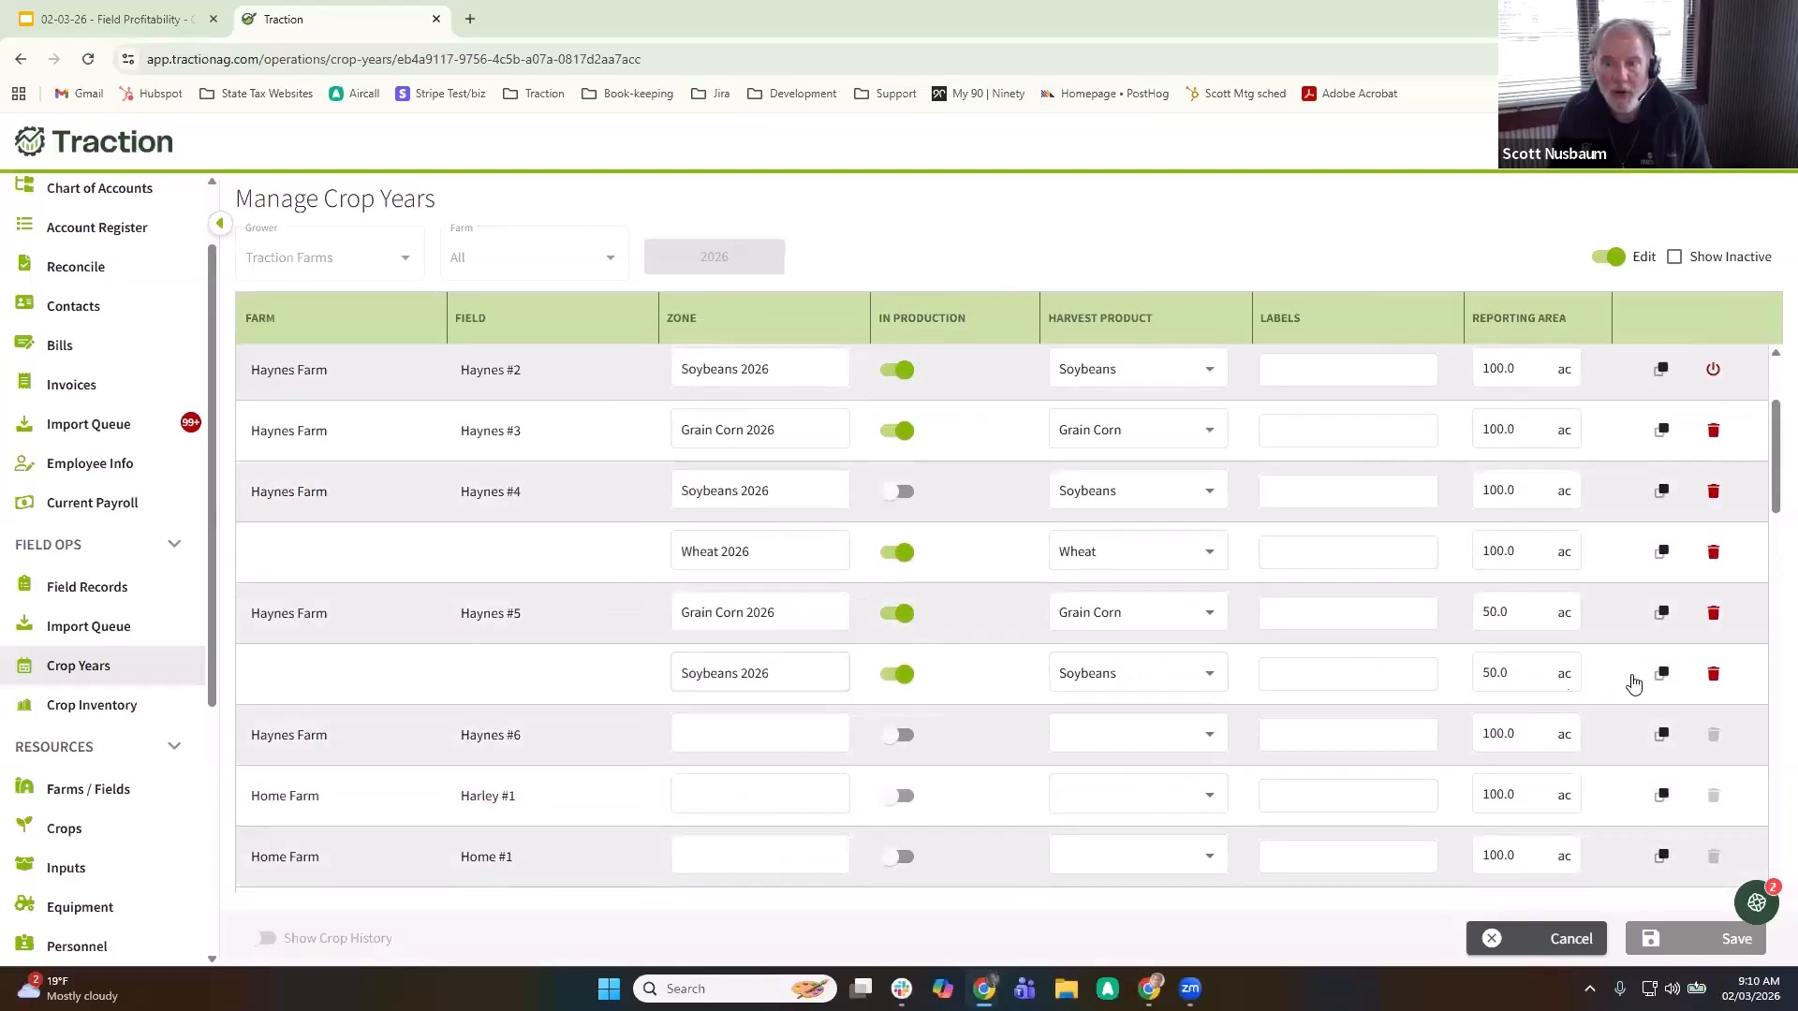
{"action": "left_click", "coordinate": [1540, 674]}
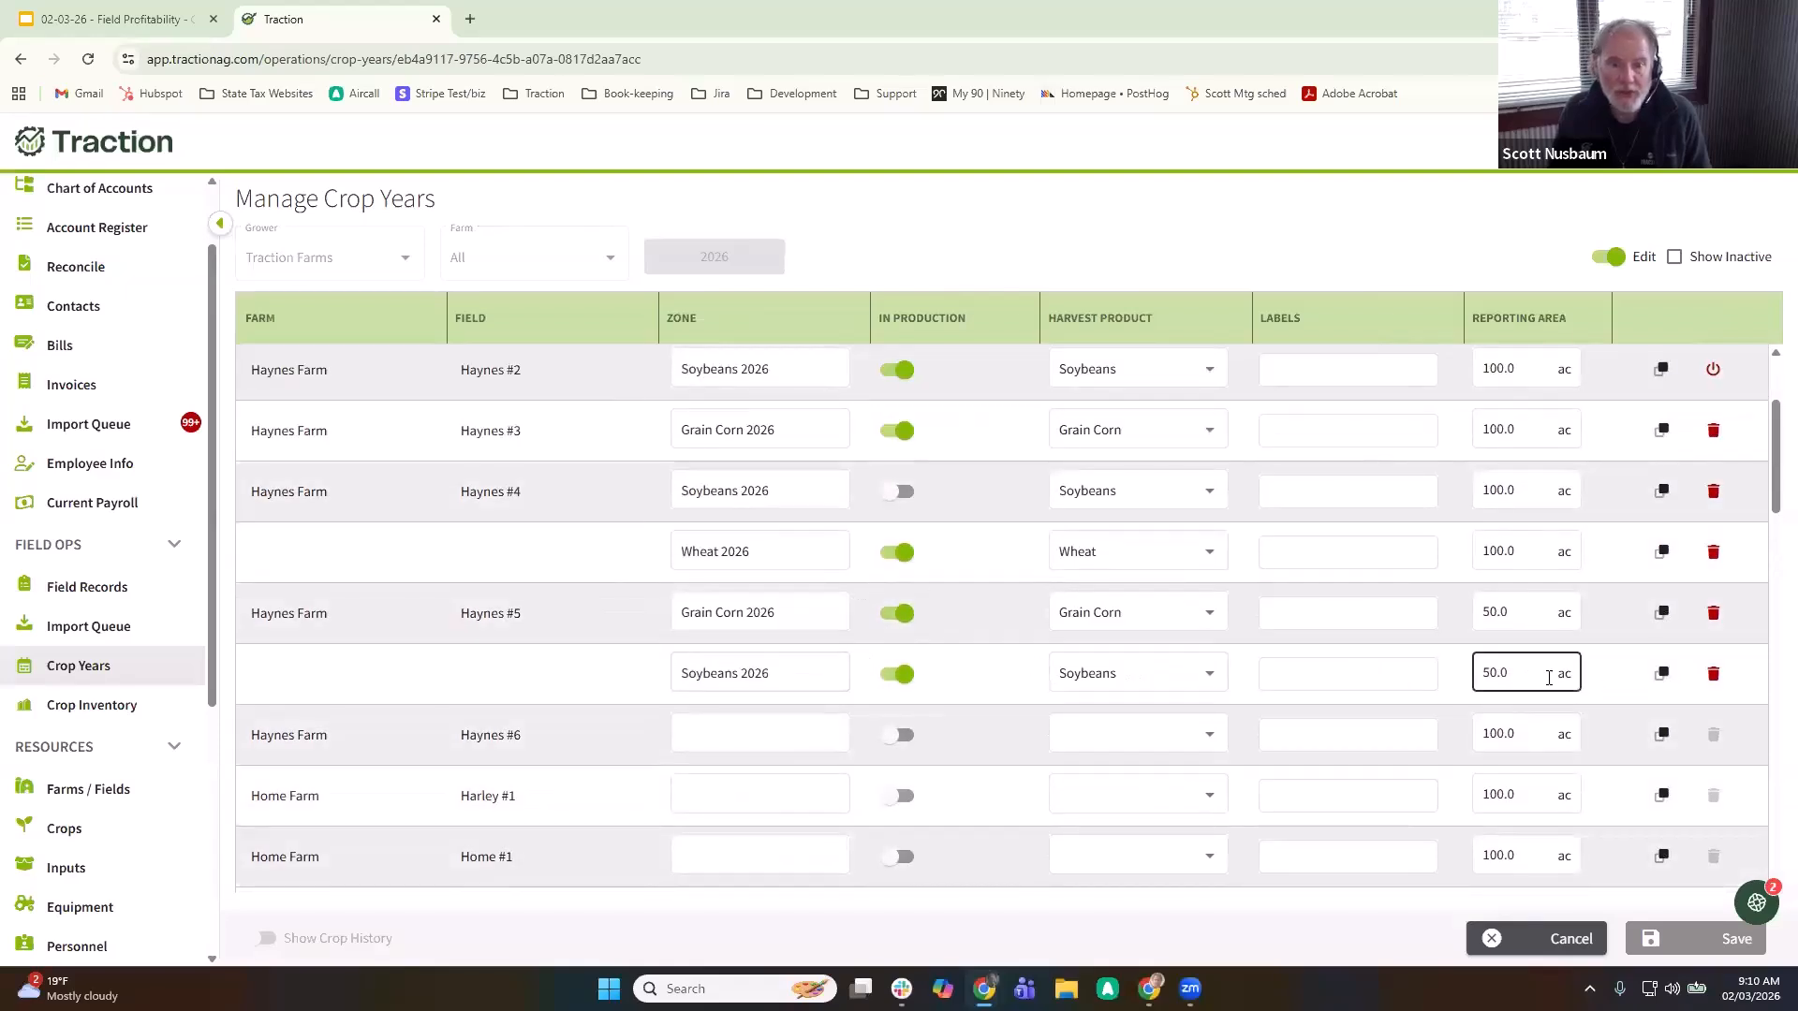
{"action": "left_click", "coordinate": [1717, 675]}
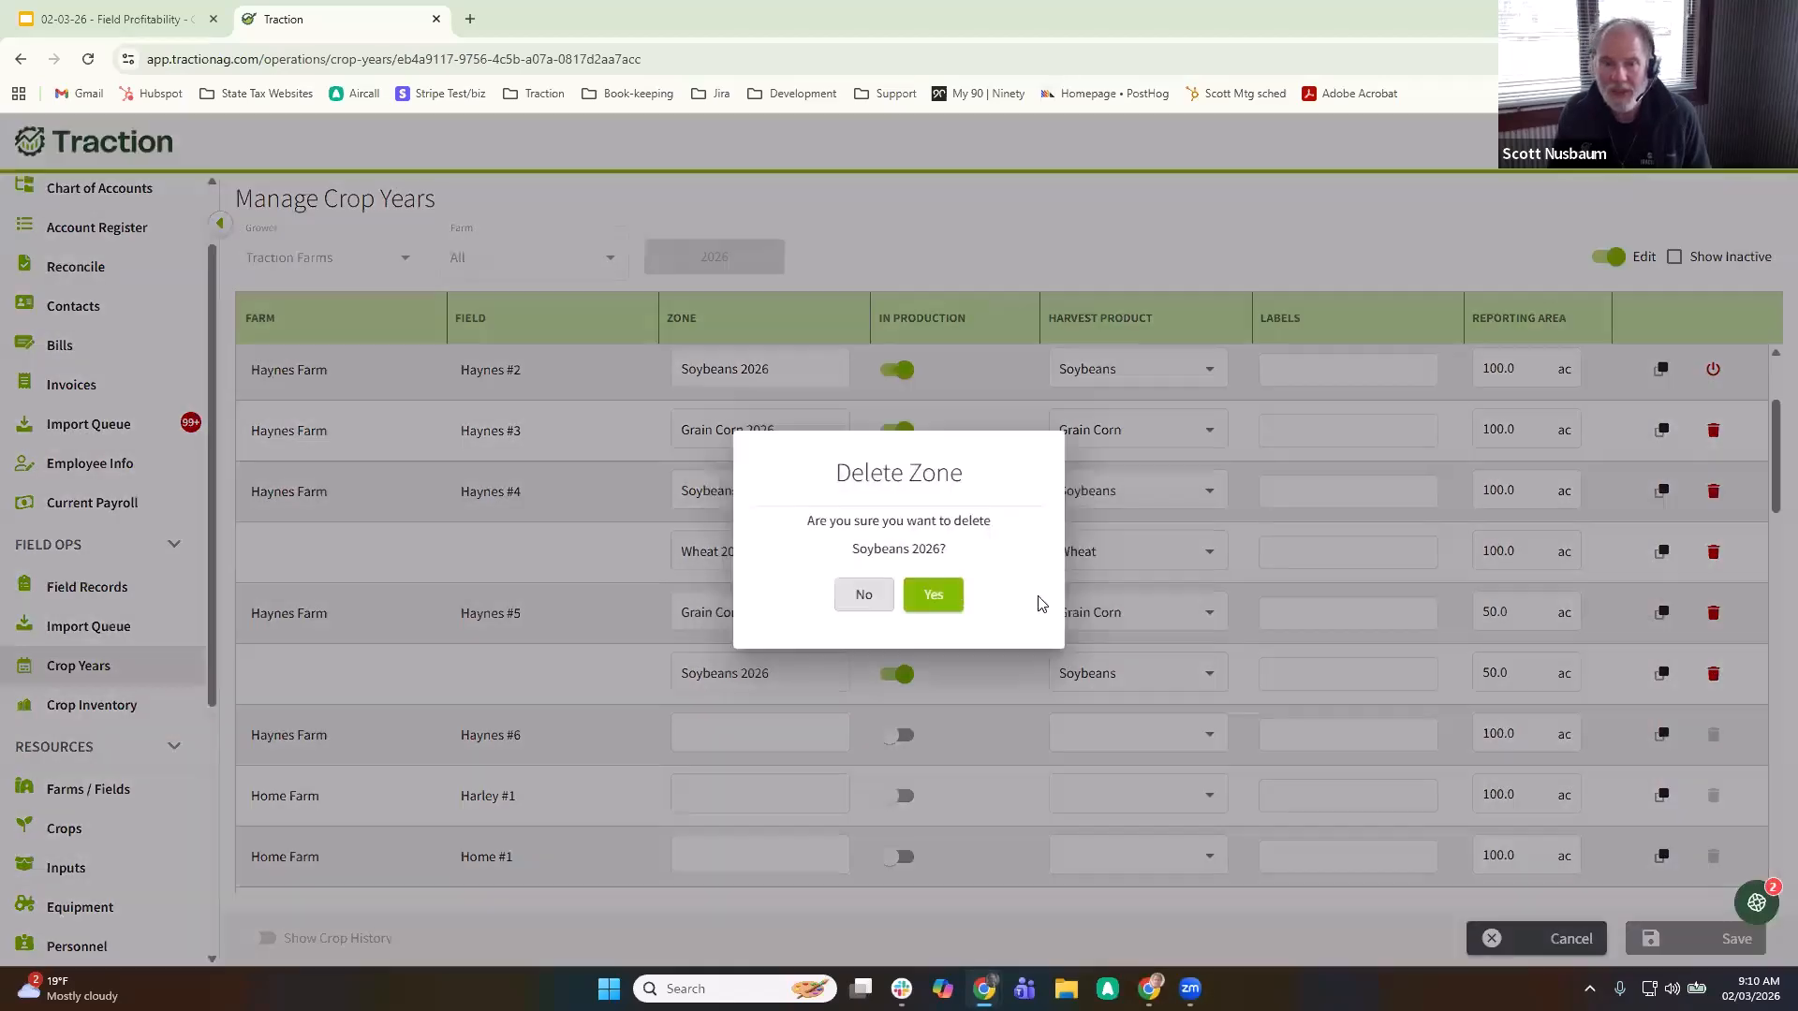
{"action": "left_click", "coordinate": [936, 596]}
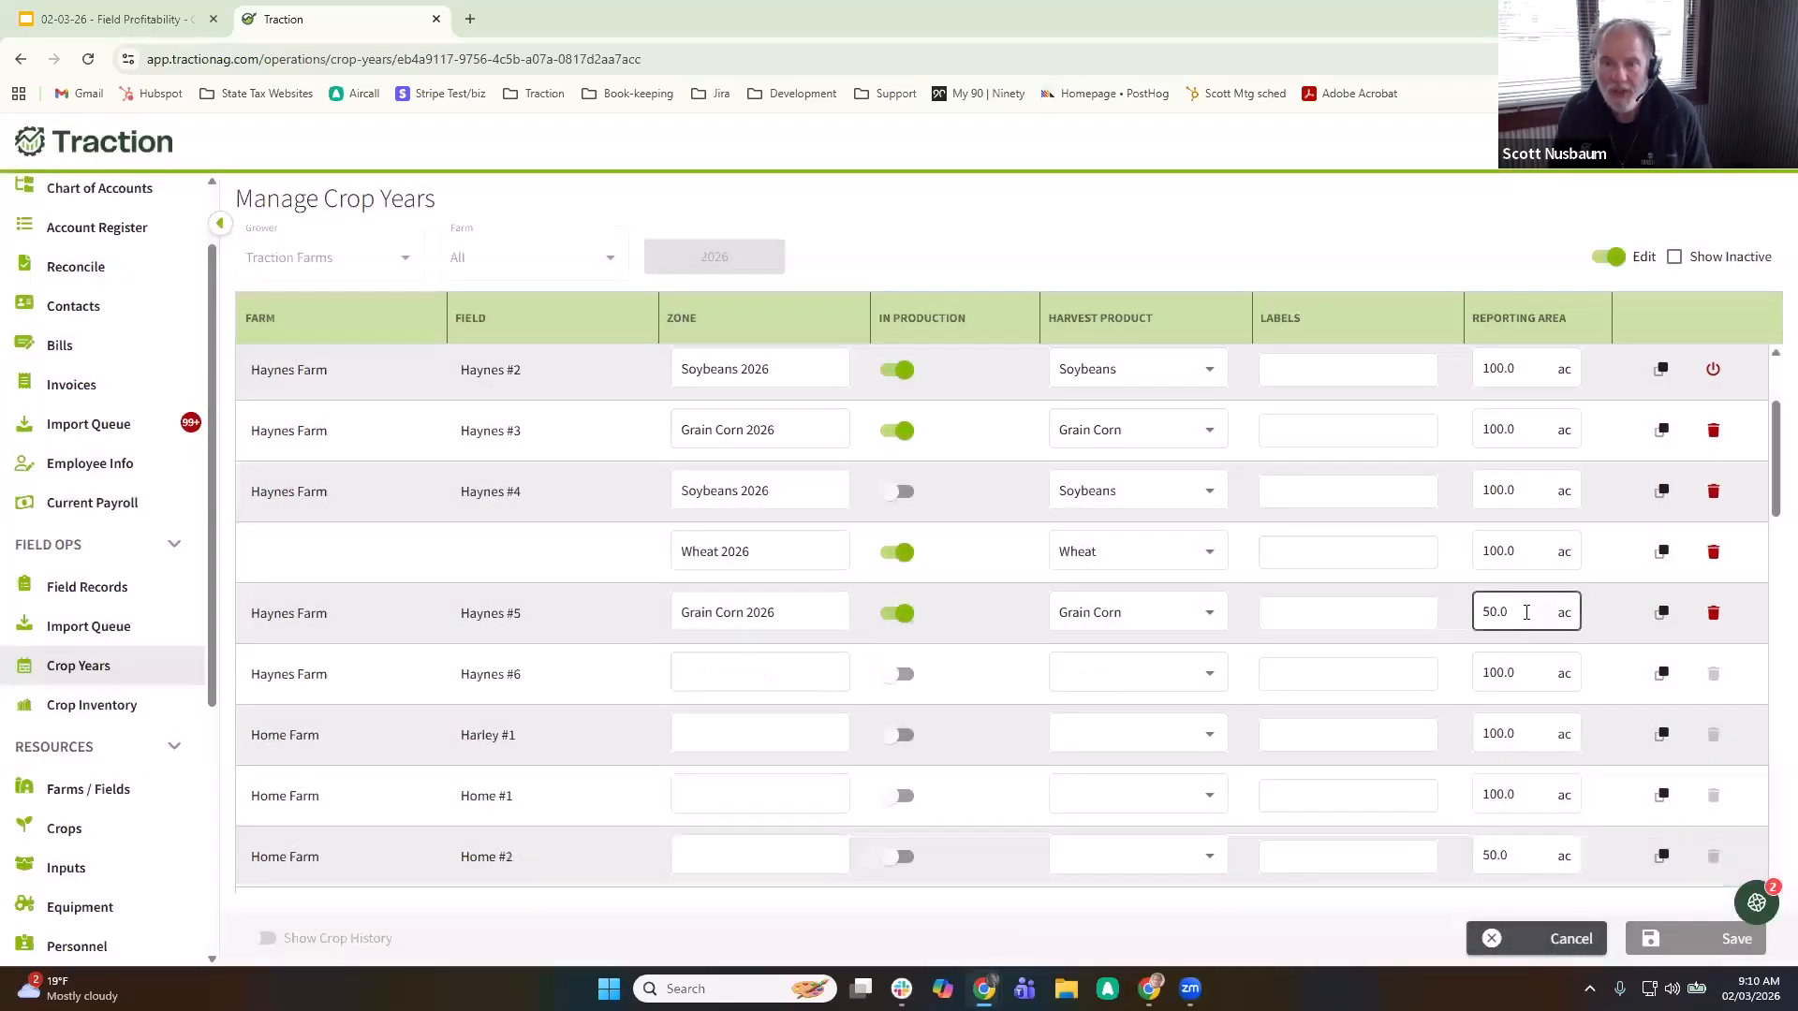
- Set the reporting area of Haynes #5's Grain Corn 2026 zone to 100 ac and save the crop years
{"action": "left_click_drag", "start_coordinate": [1526, 613], "coordinate": [1364, 605]}
{"action": "type", "text": "100"}
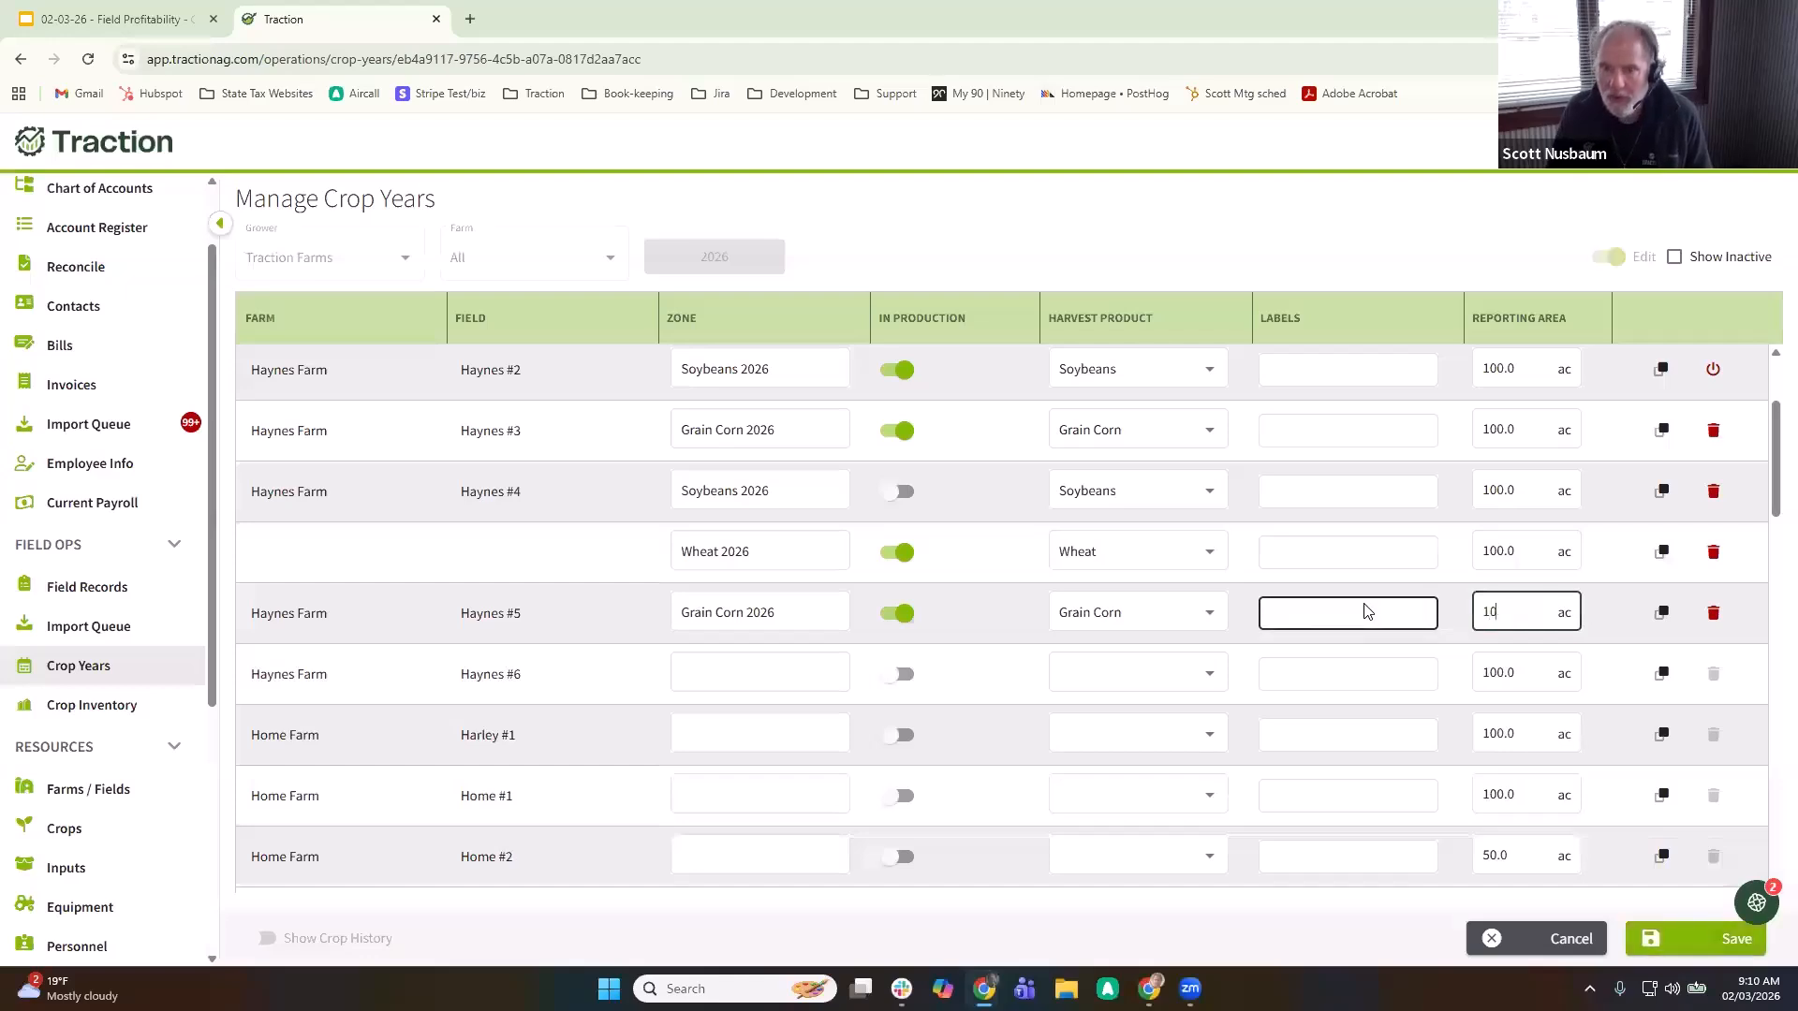
{"action": "left_click", "coordinate": [1704, 939]}
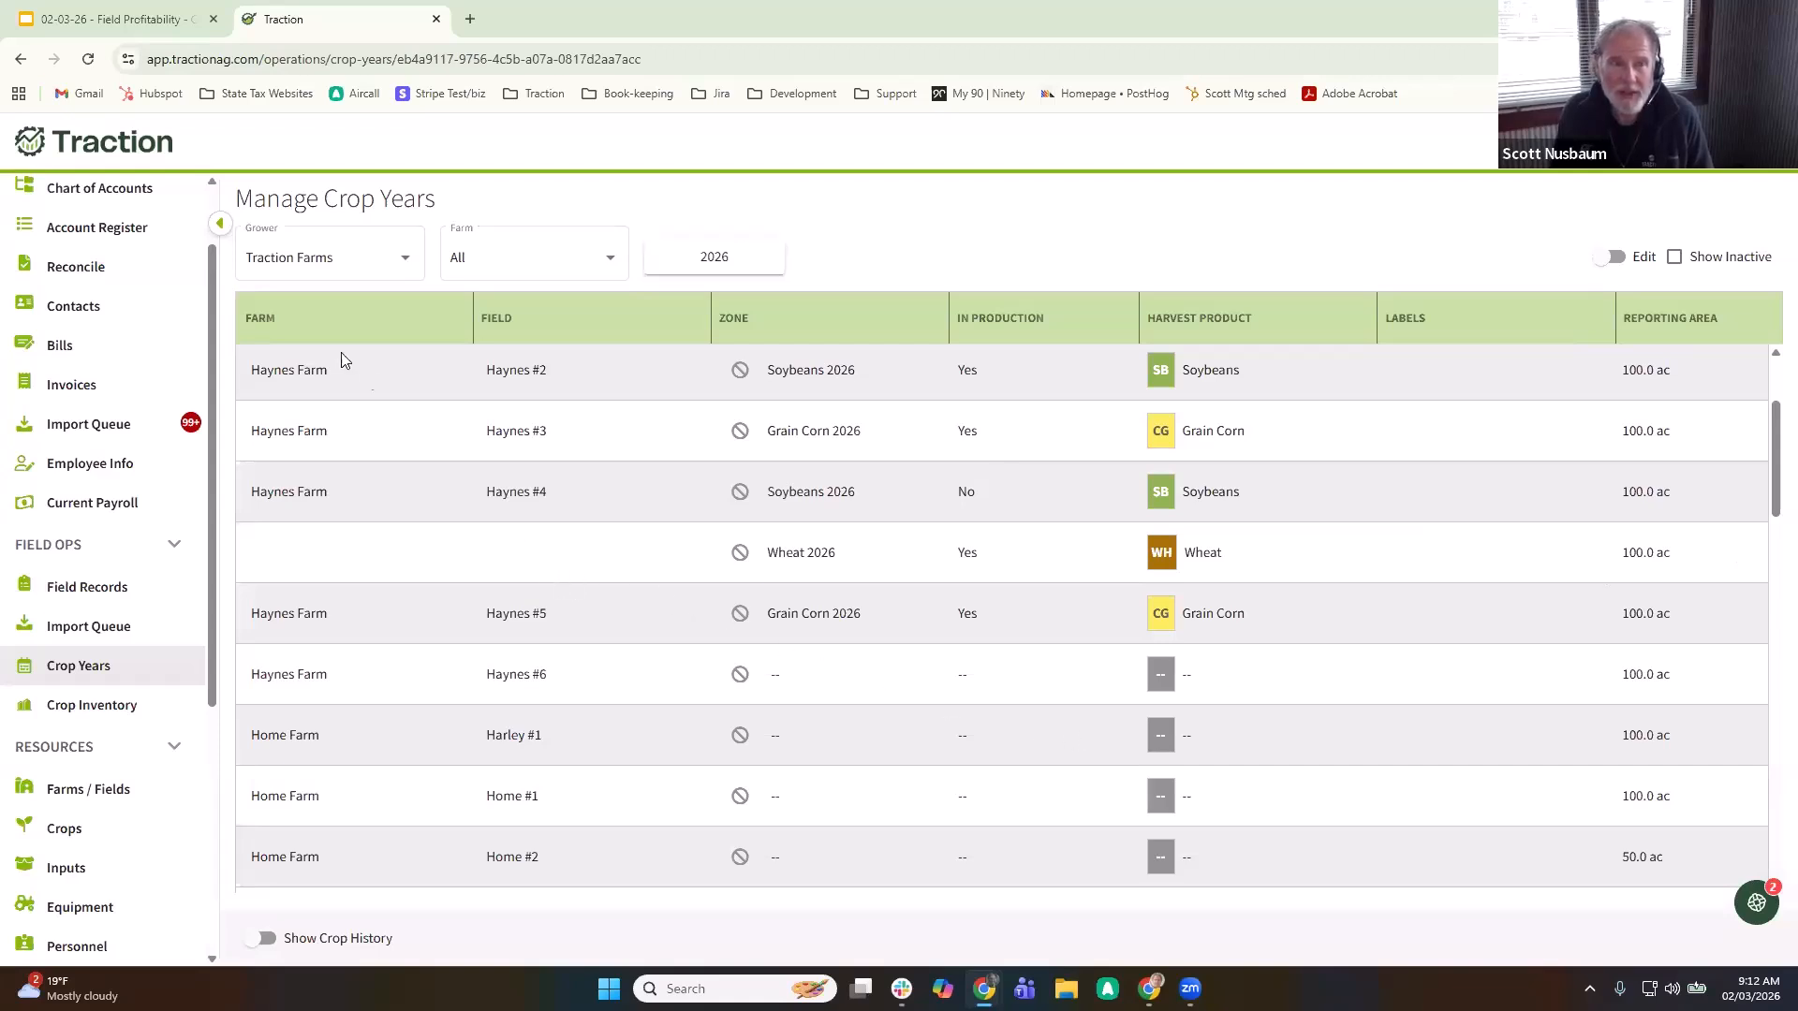
- Start a new payment from the B&S Checking account register with Farmers Co-op as the contact
{"action": "left_click", "coordinate": [139, 241]}
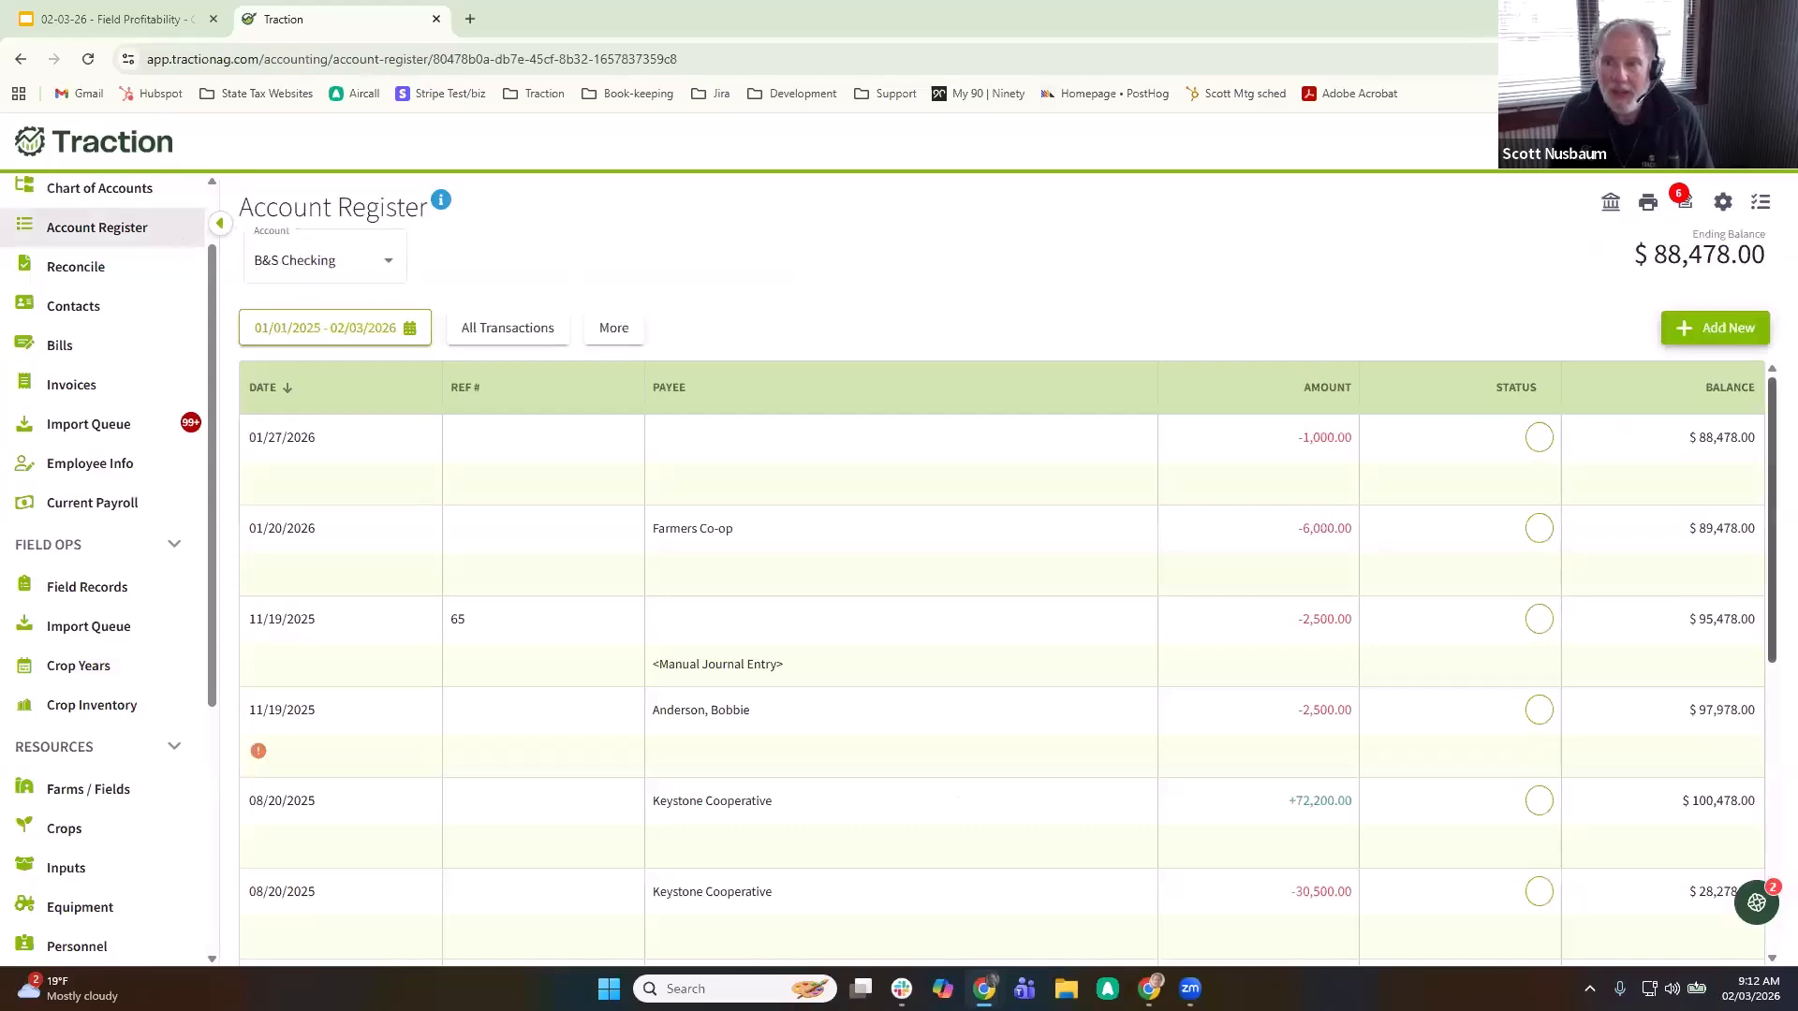
{"action": "left_click", "coordinate": [1702, 324]}
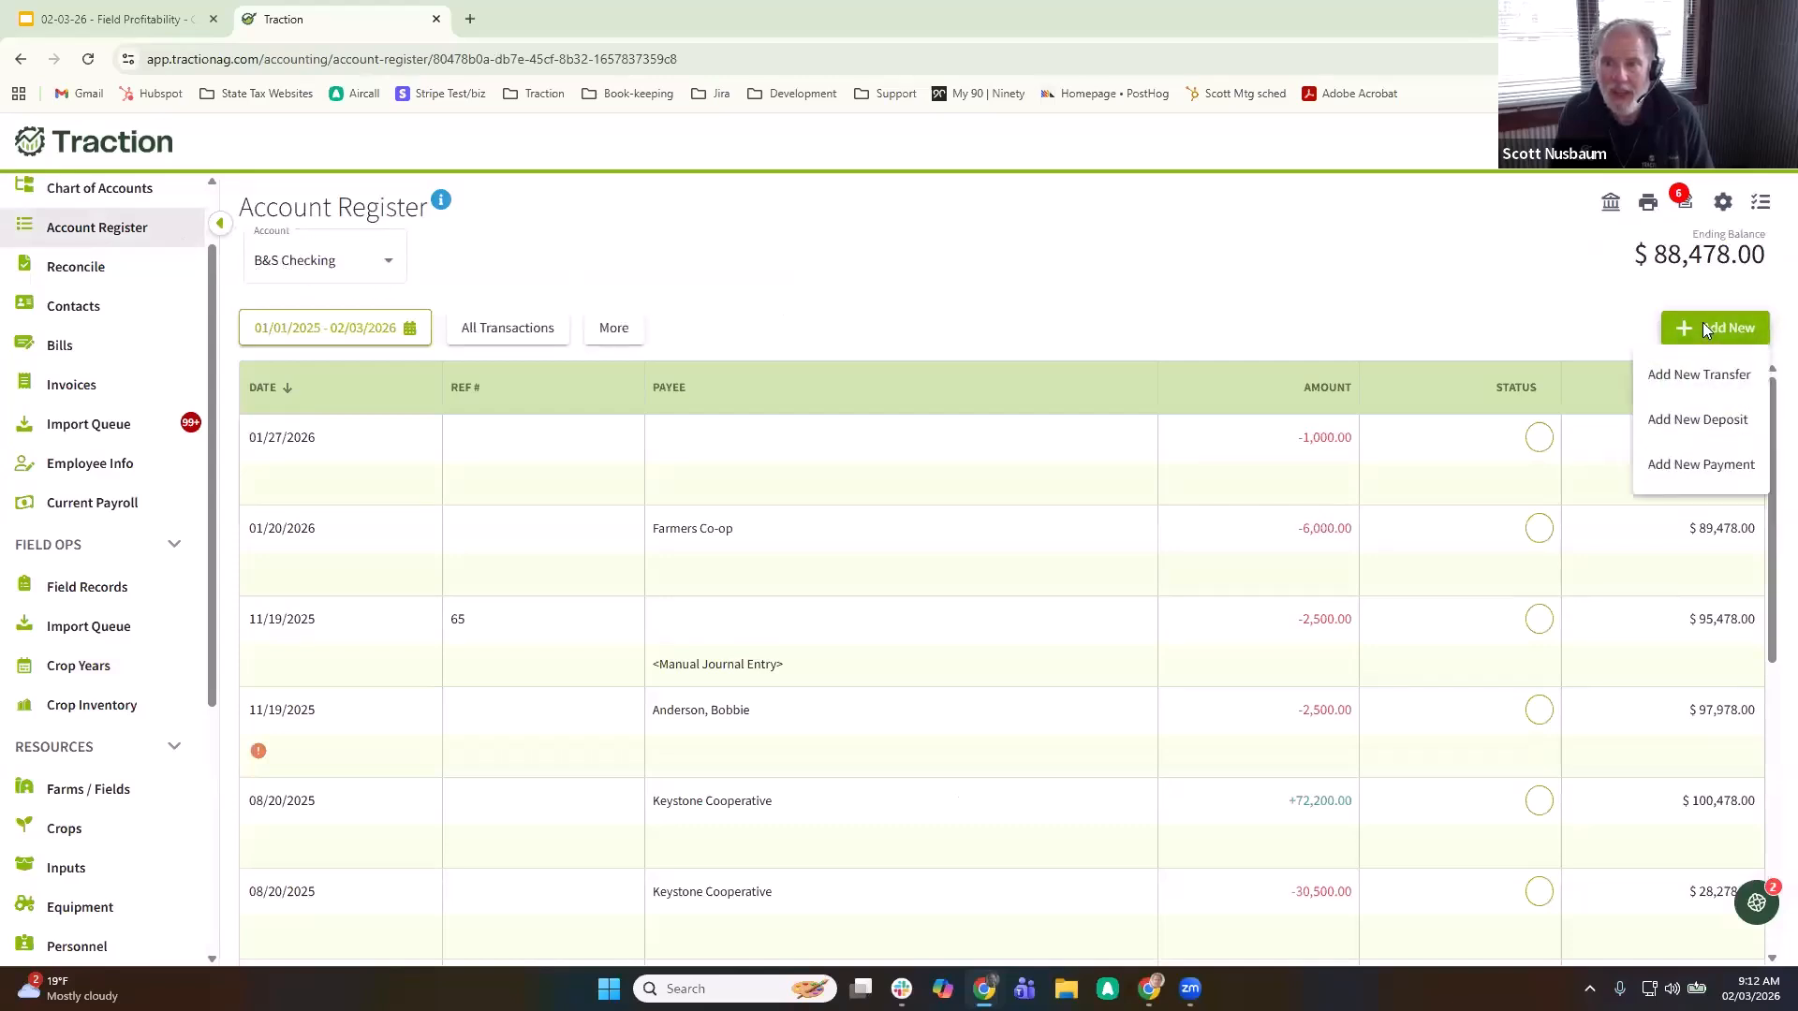
{"action": "left_click", "coordinate": [1733, 466]}
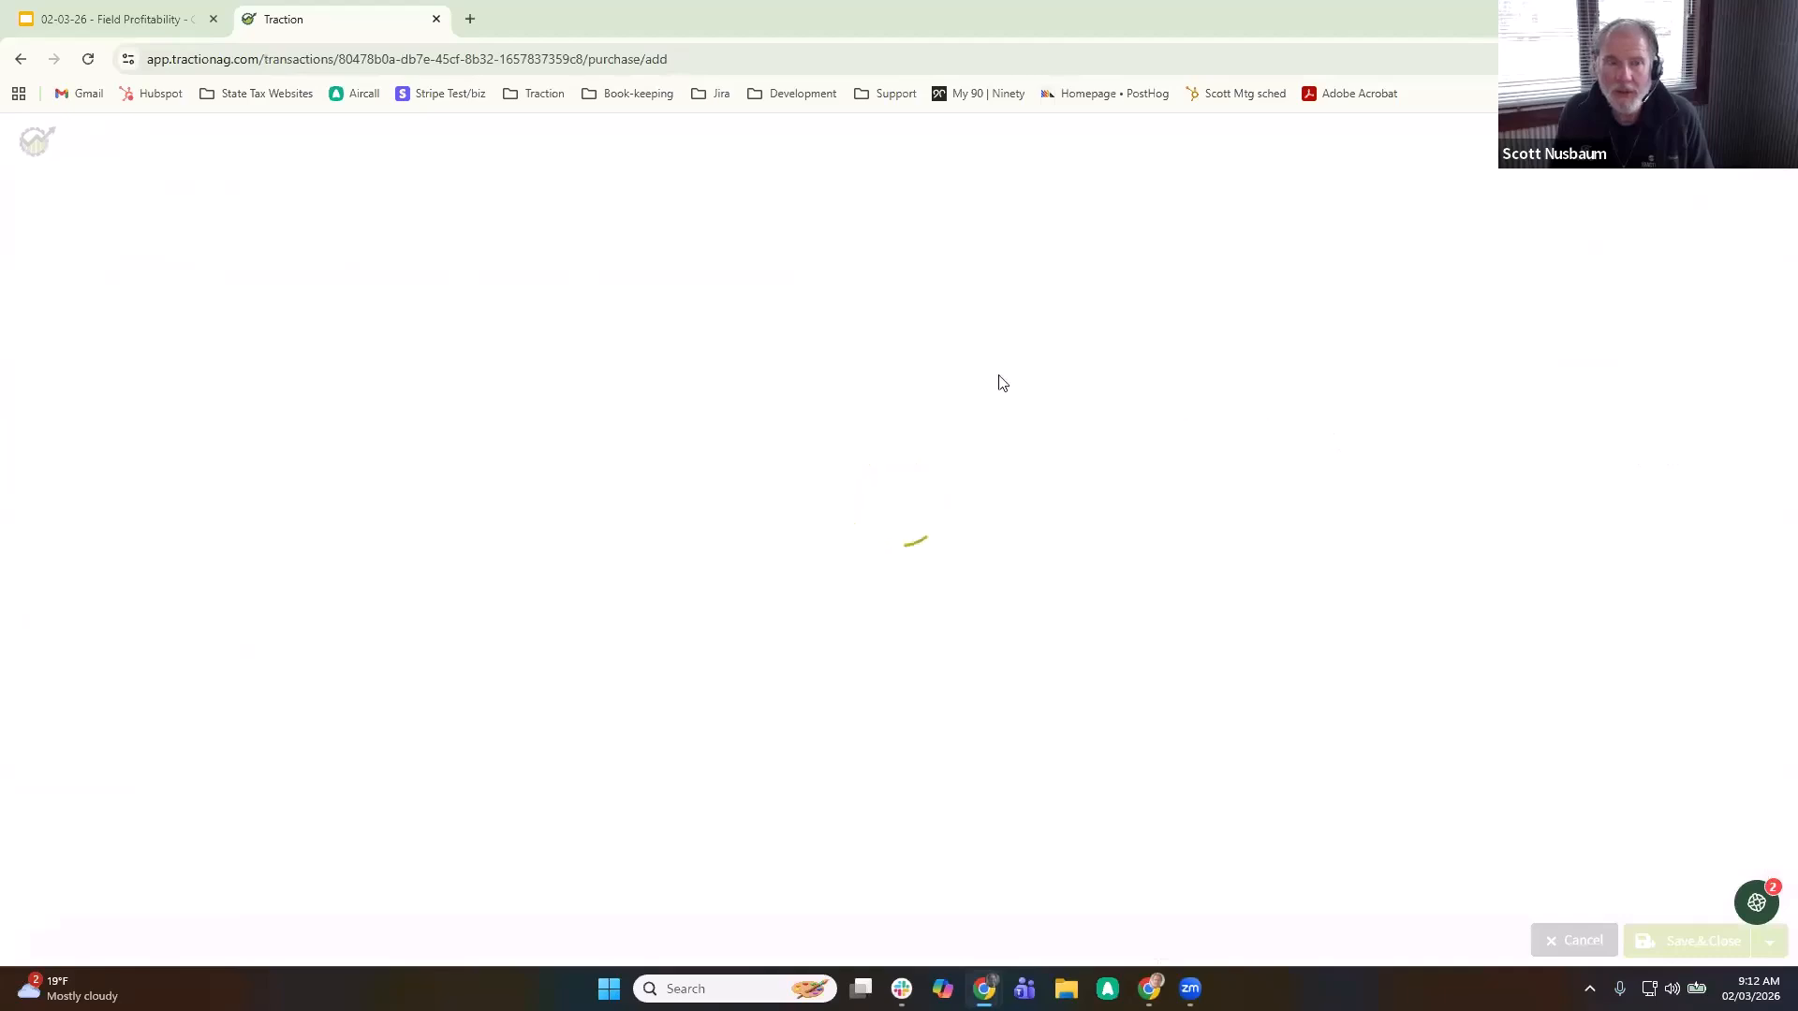
{"action": "left_click", "coordinate": [397, 223]}
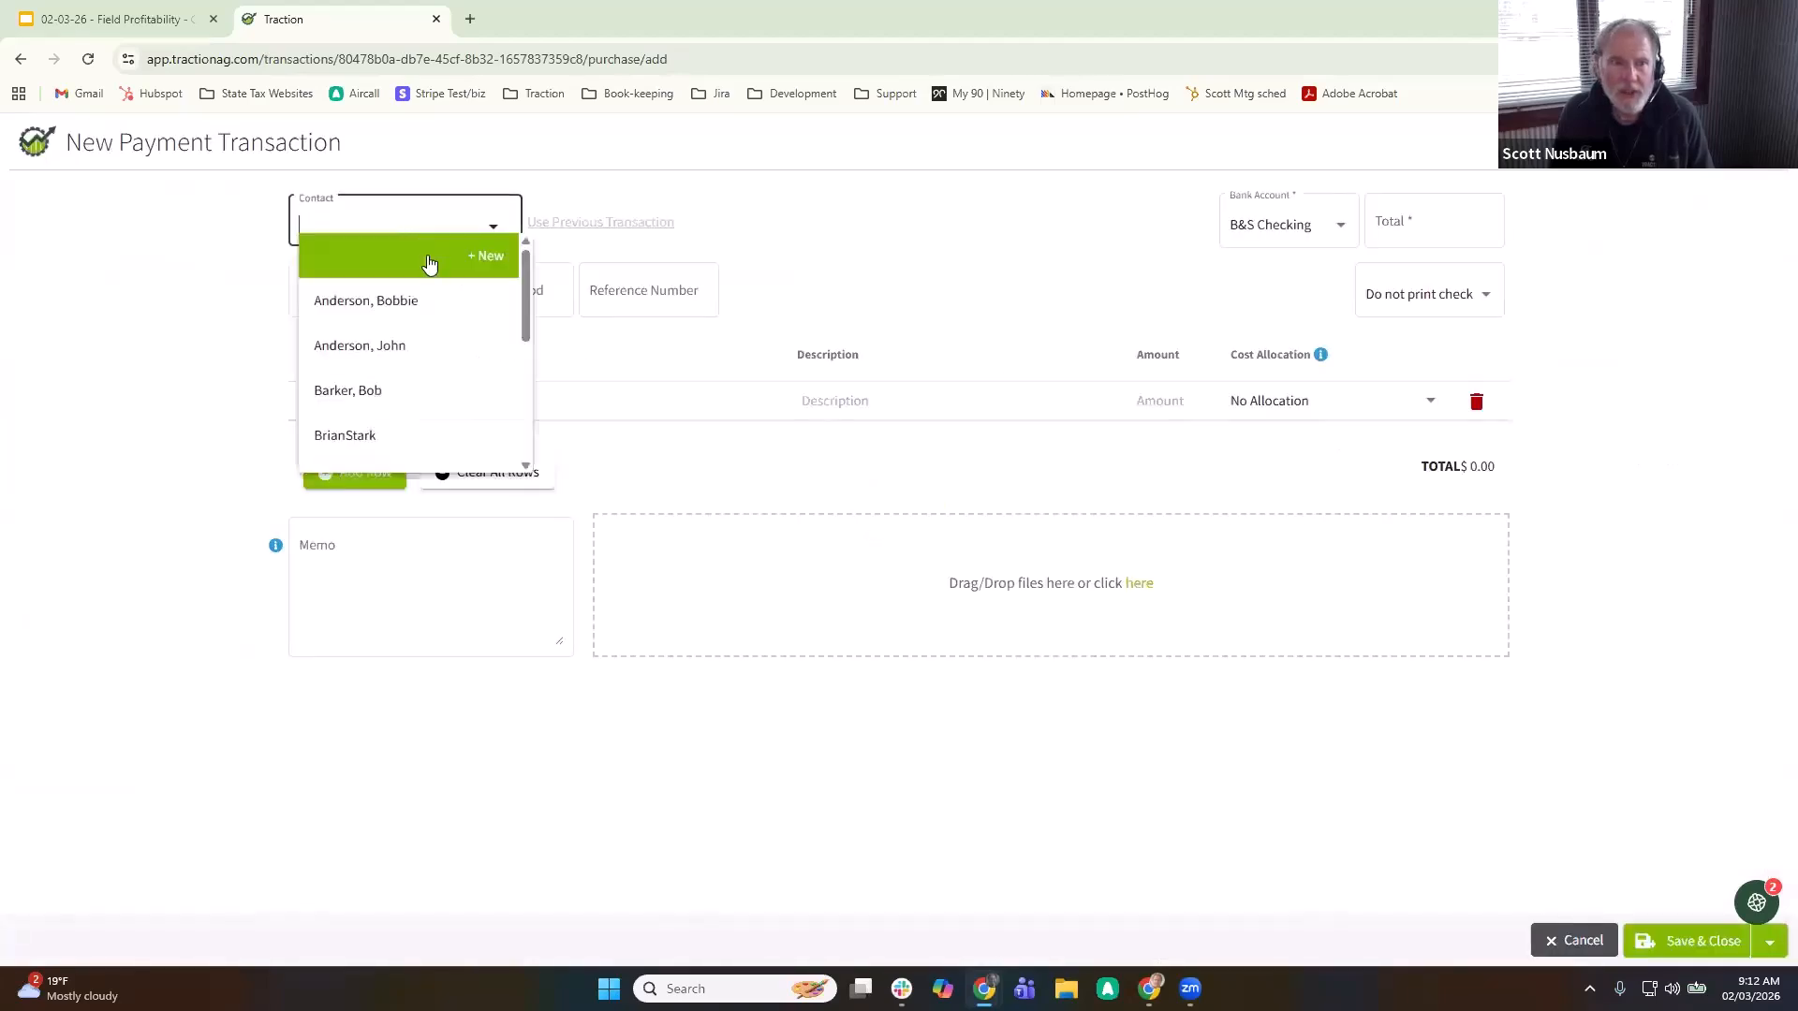
{"action": "scroll", "coordinate": [430, 402], "scroll_direction": "down", "scroll_amount": 3}
{"action": "scroll", "coordinate": [421, 356], "scroll_direction": "up", "scroll_amount": 1}
{"action": "left_click", "coordinate": [419, 339]}
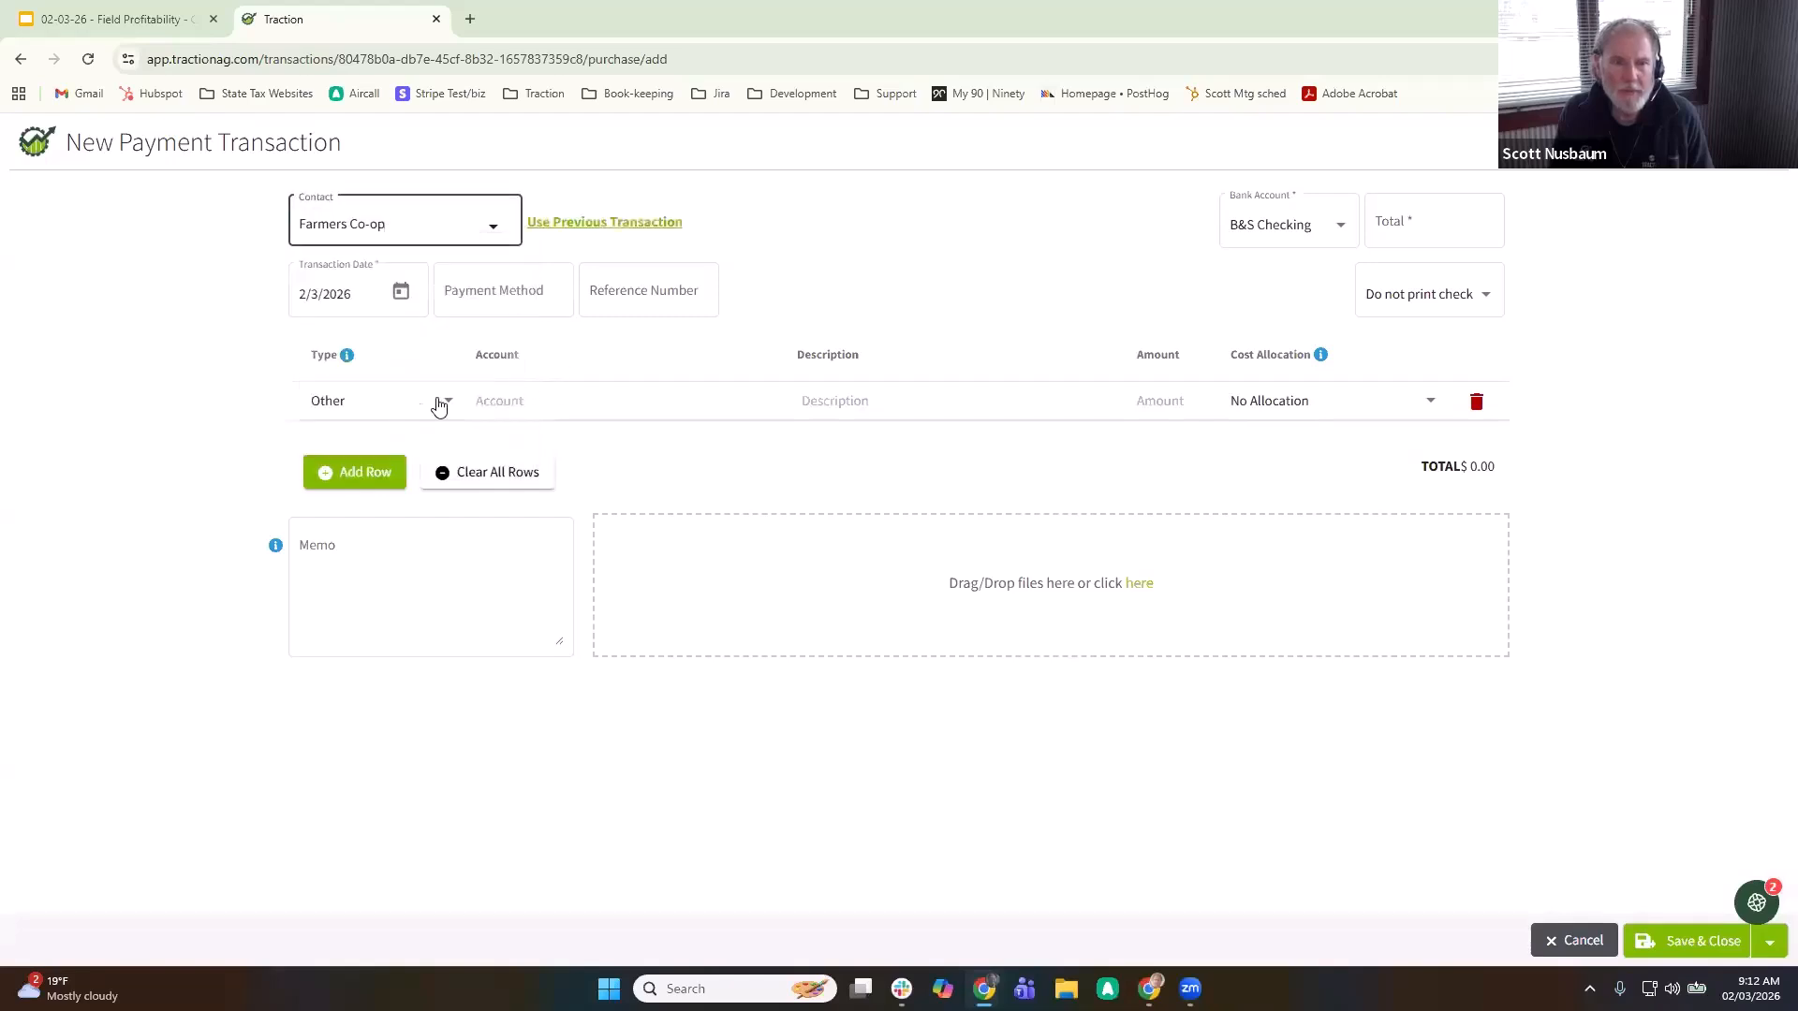
- Set the payment line's type to Inputs and its account to Seed
{"action": "left_click", "coordinate": [367, 411]}
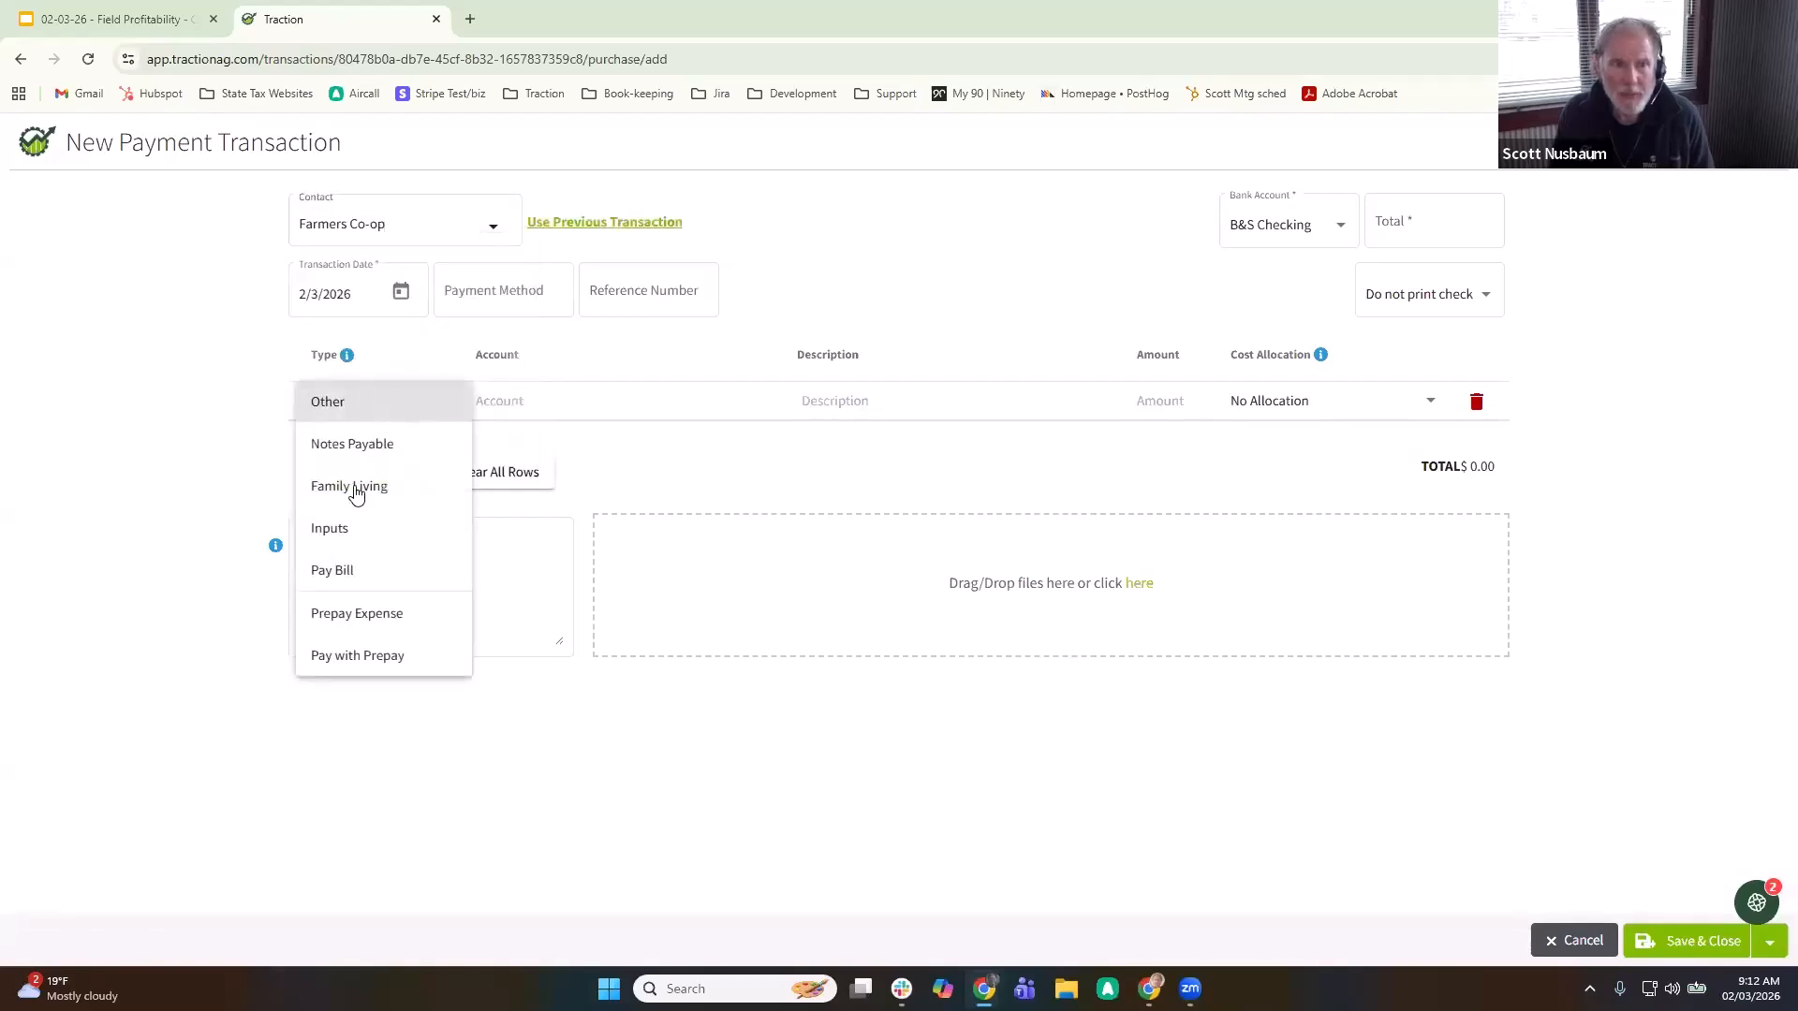
{"action": "left_click", "coordinate": [518, 402]}
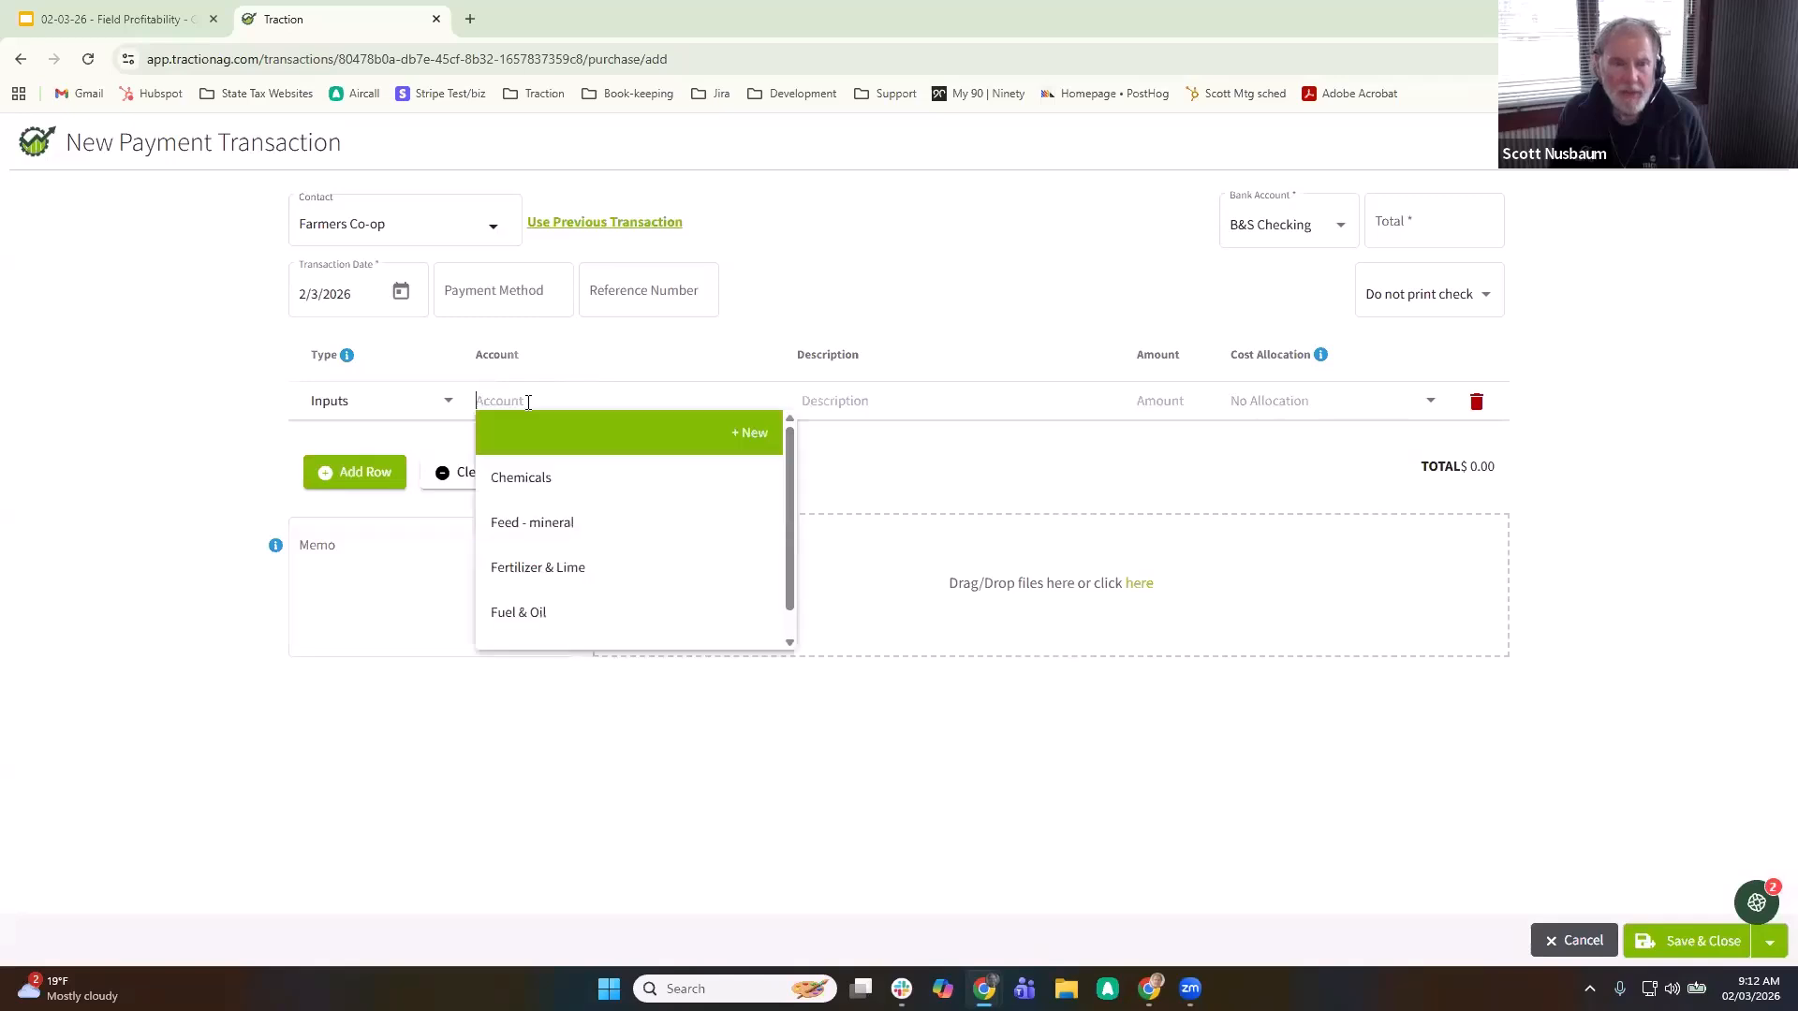
{"action": "scroll", "coordinate": [575, 580], "scroll_direction": "down", "scroll_amount": 1}
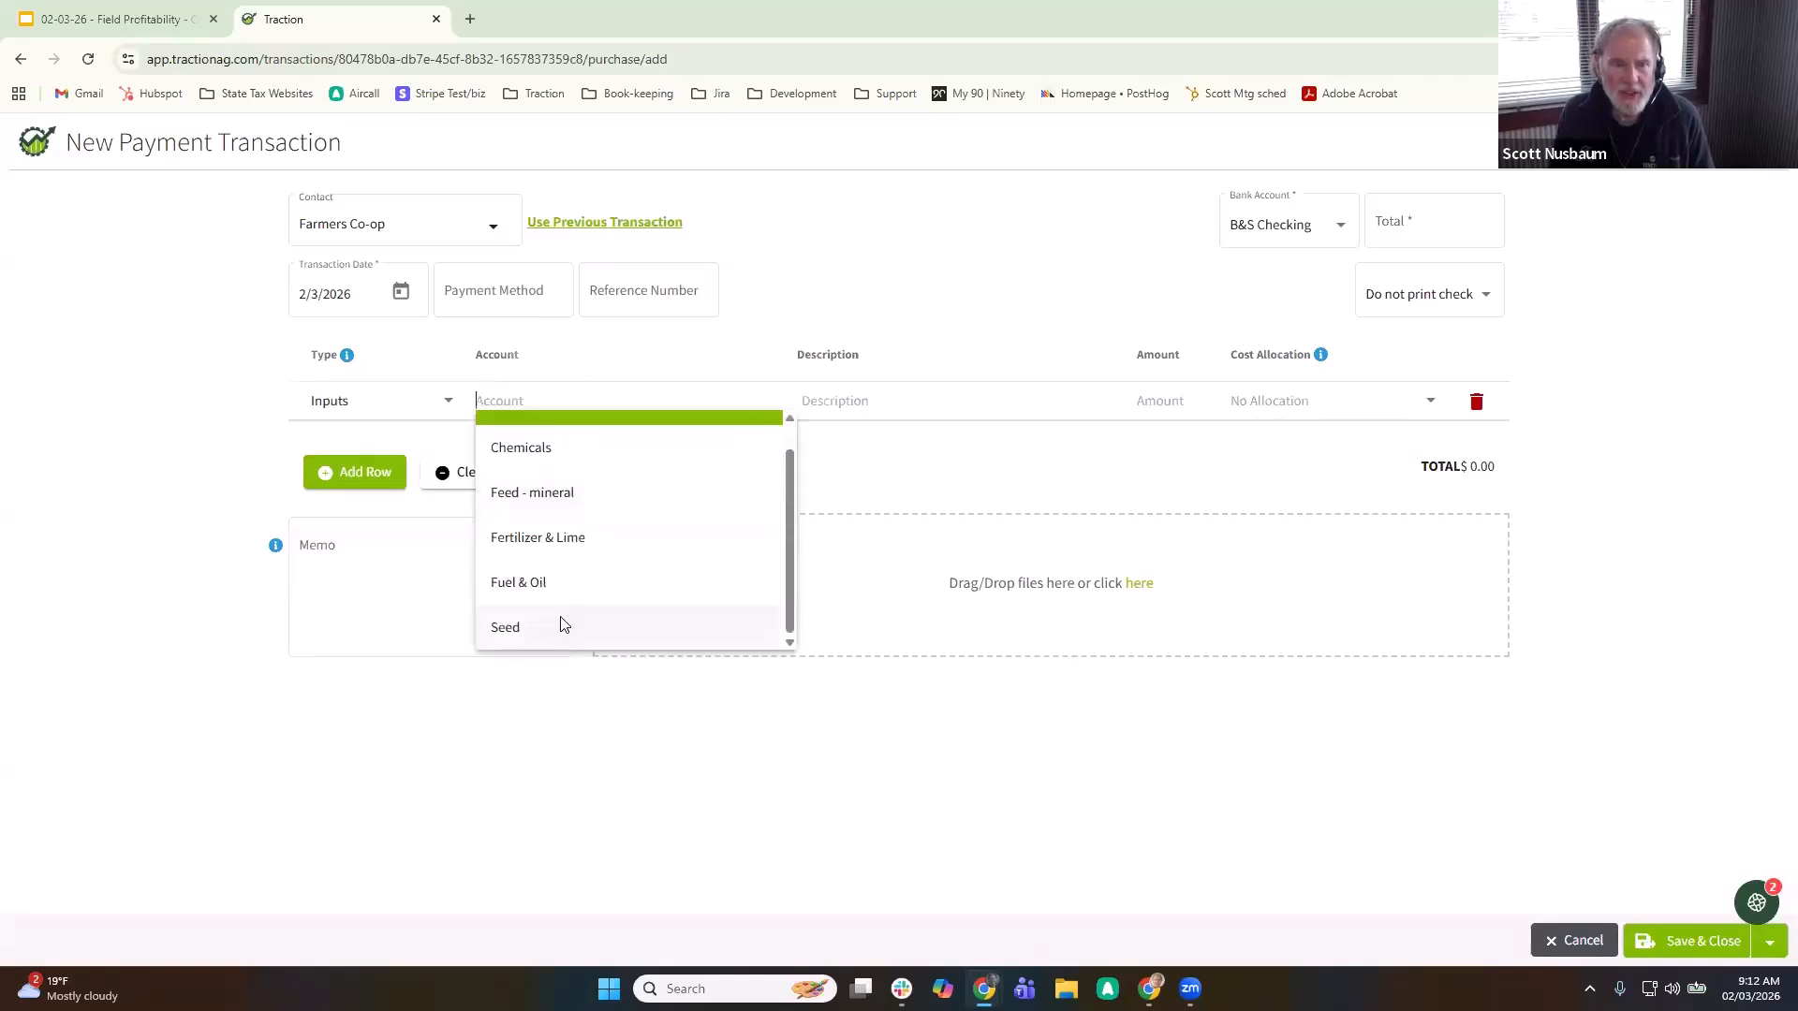
{"action": "left_click", "coordinate": [562, 626]}
- Create a new custom seed input with the variety "P020326 Seed Corn" and the crop Corn Grain
{"action": "left_click", "coordinate": [402, 469]}
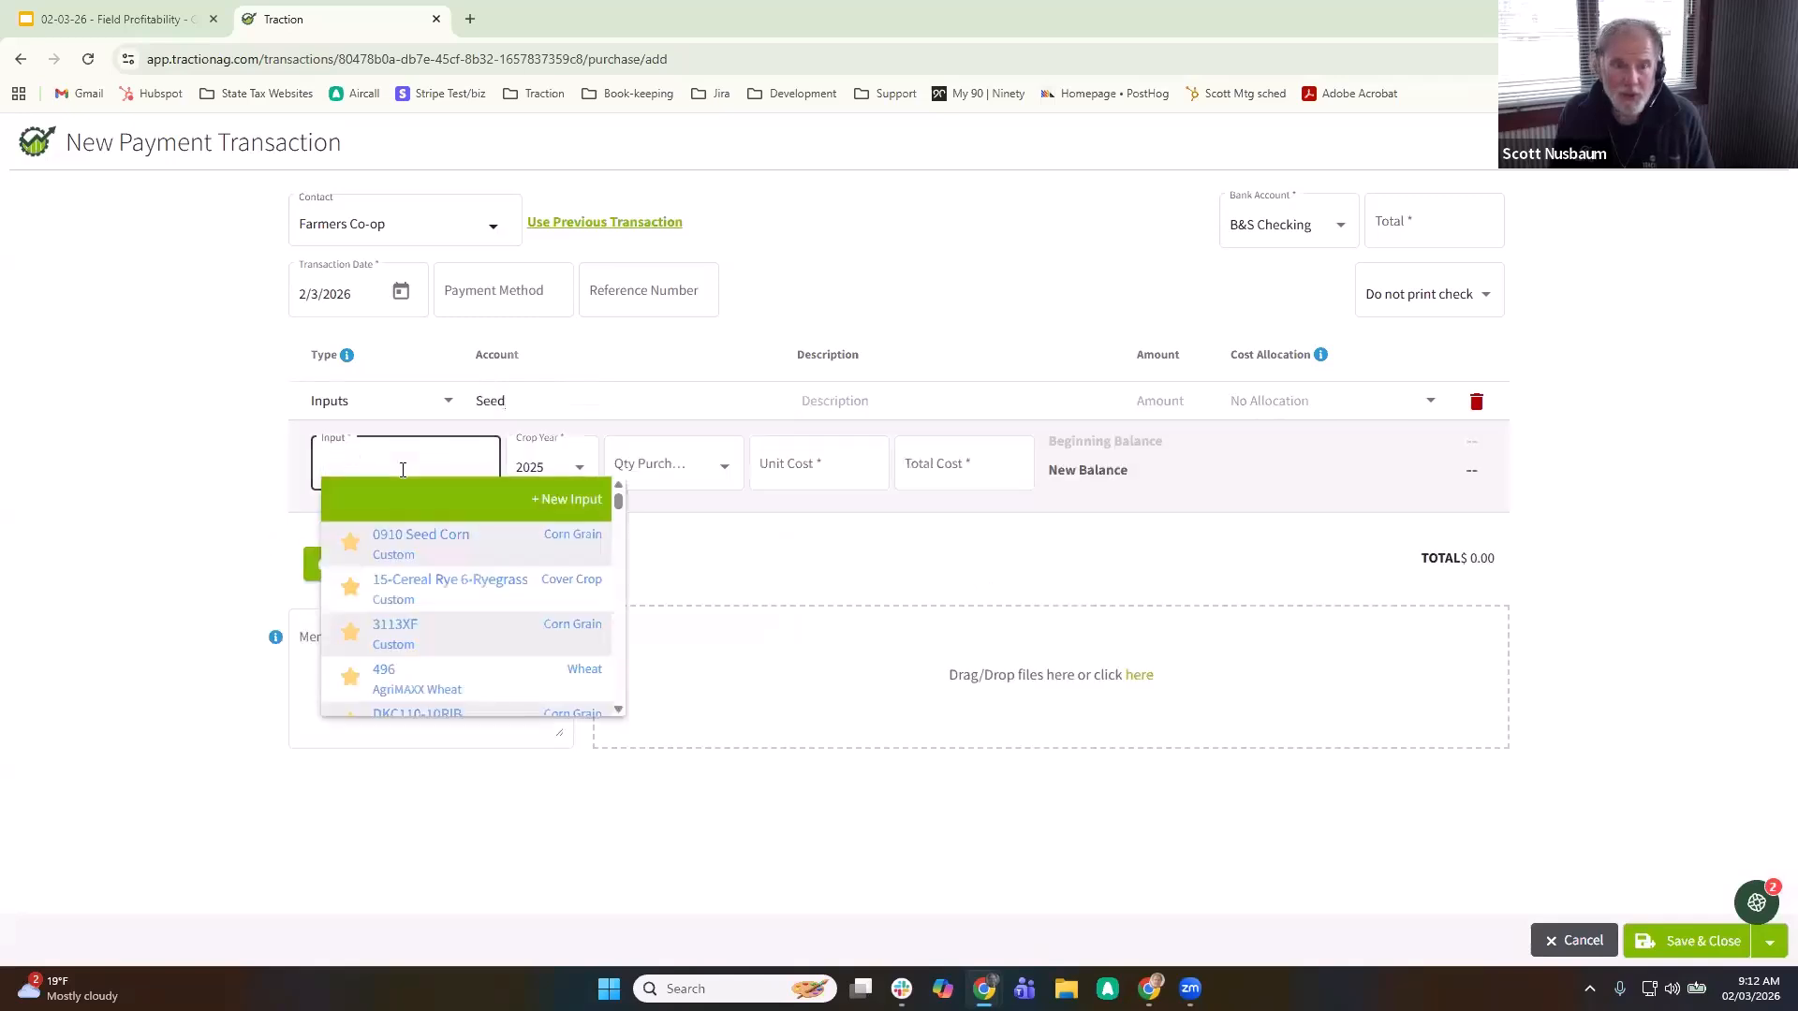
{"action": "left_click", "coordinate": [533, 502]}
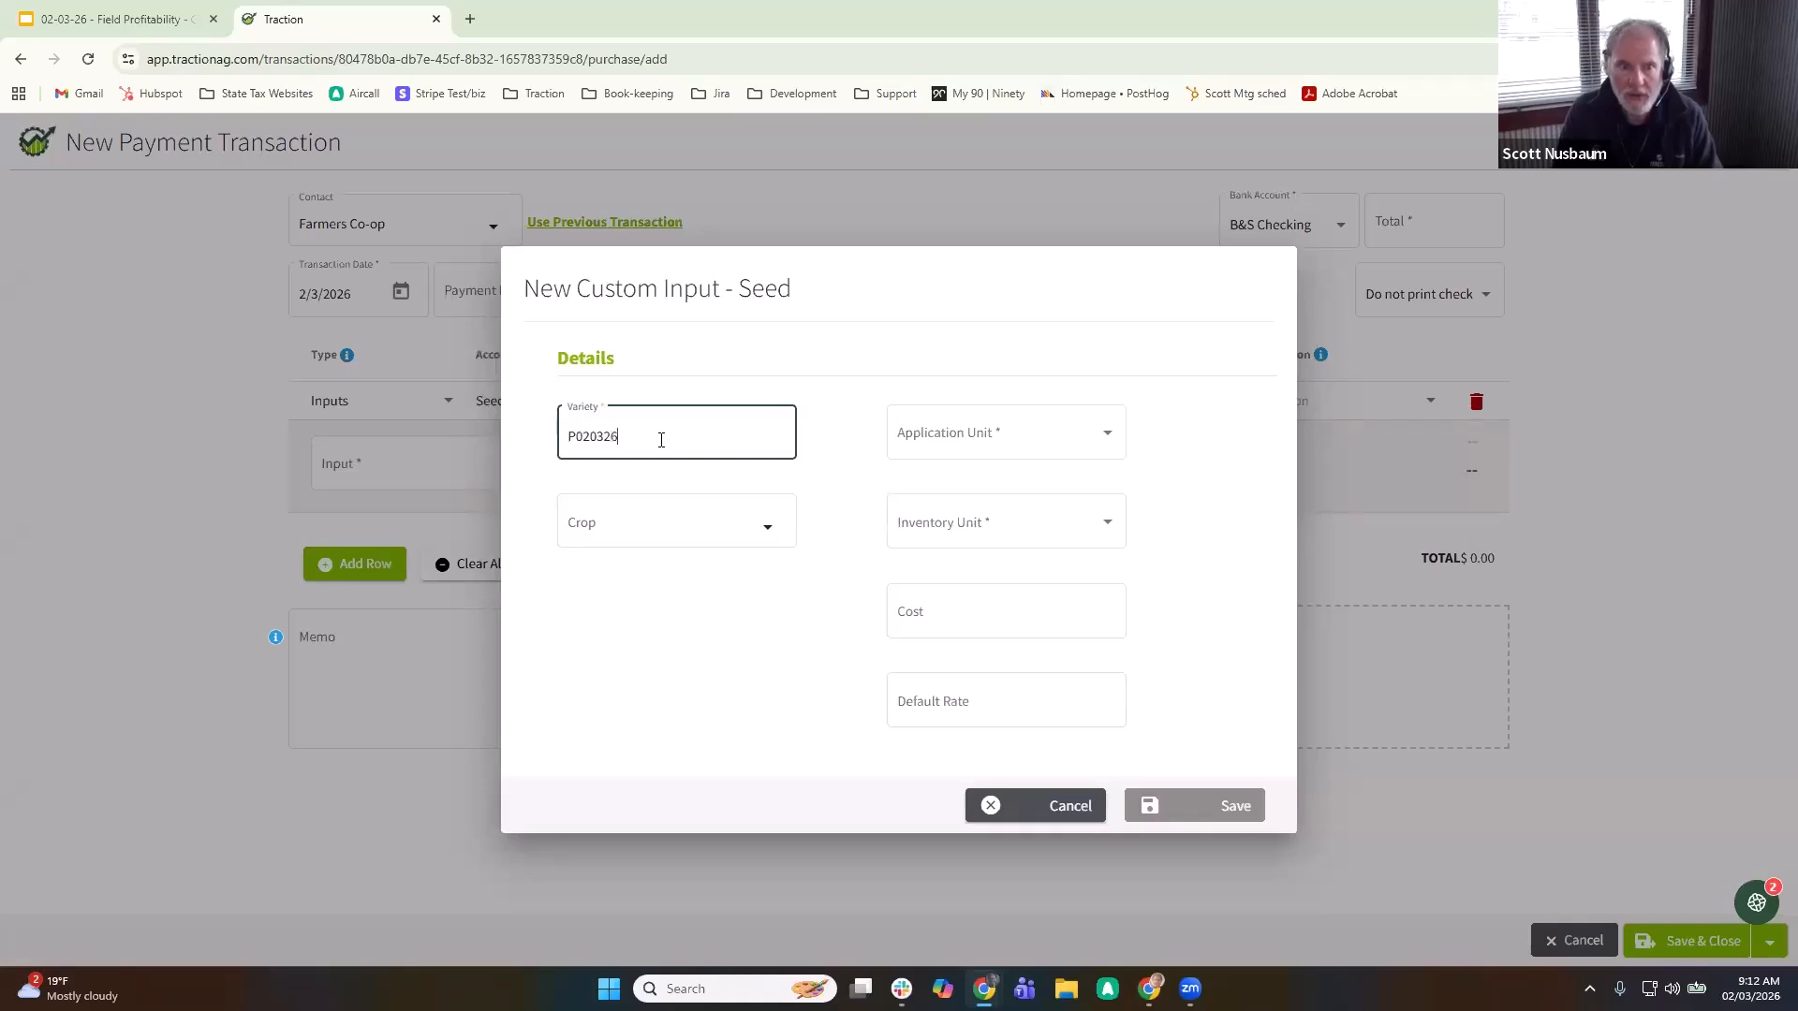
{"action": "type", "text": "Corn"}
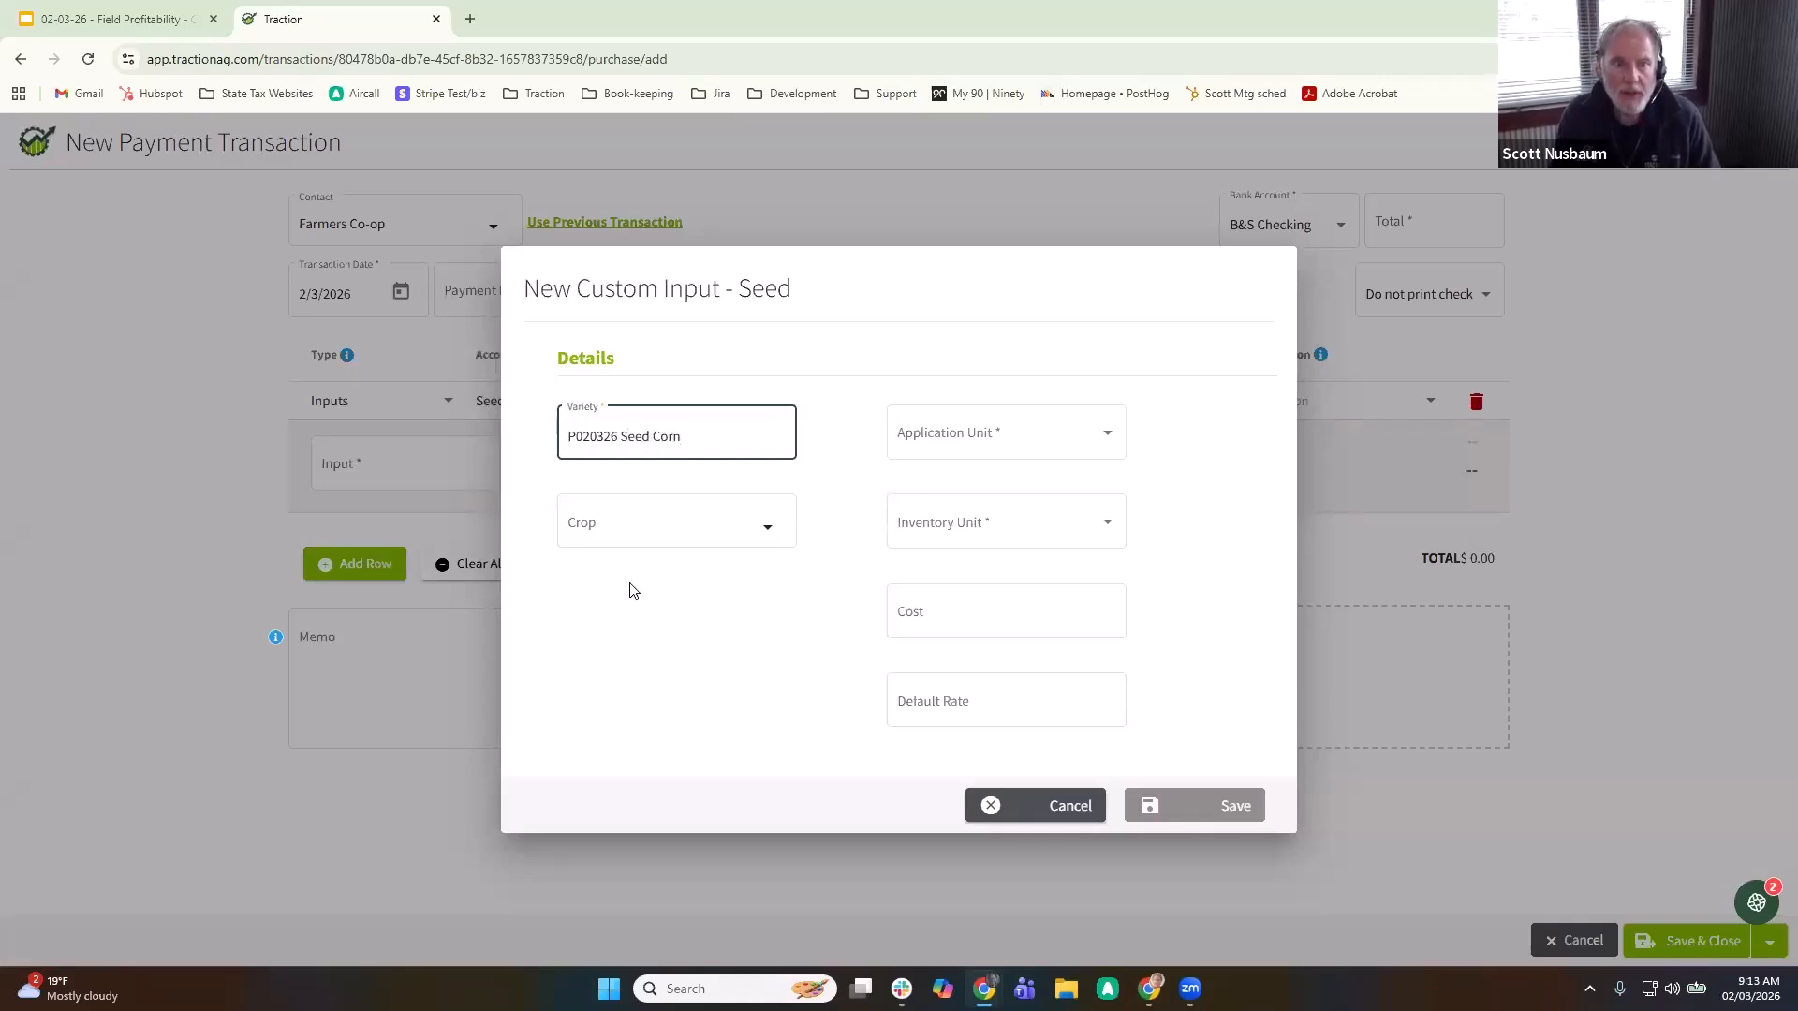
{"action": "left_click", "coordinate": [616, 517]}
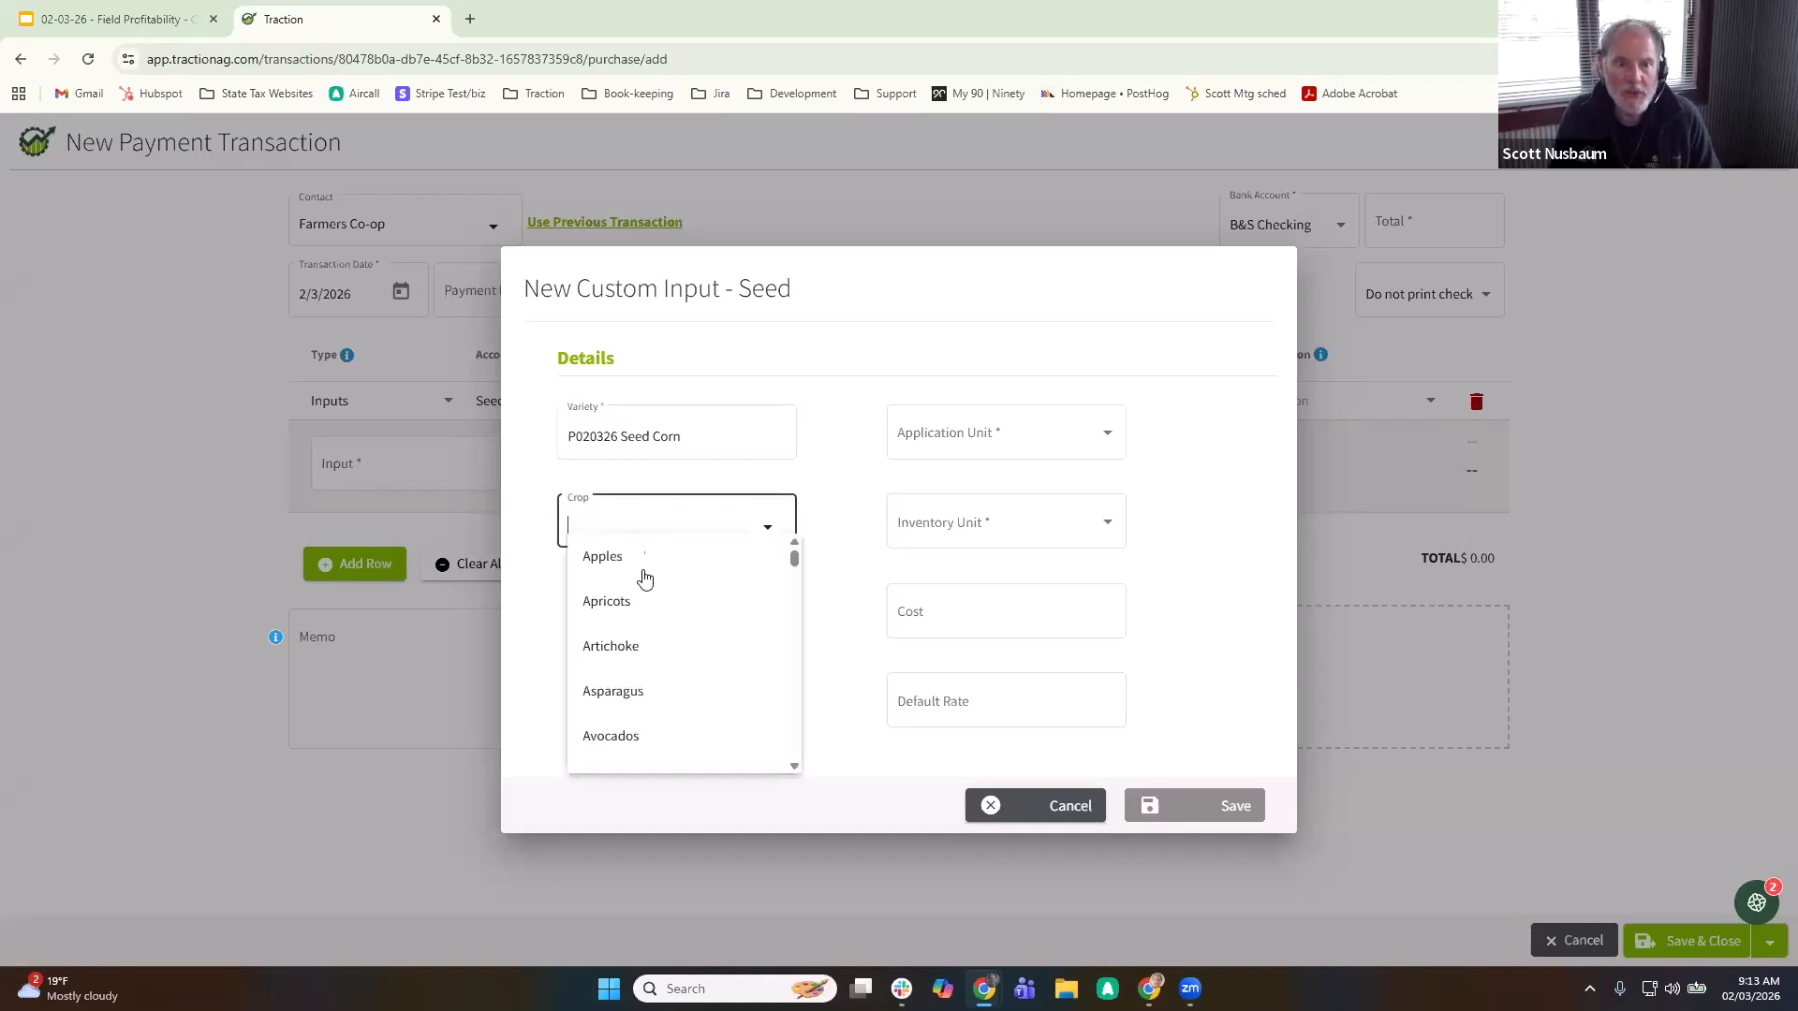
{"action": "scroll", "coordinate": [674, 683], "scroll_direction": "down", "scroll_amount": 4}
{"action": "scroll", "coordinate": [674, 684], "scroll_direction": "down", "scroll_amount": 3}
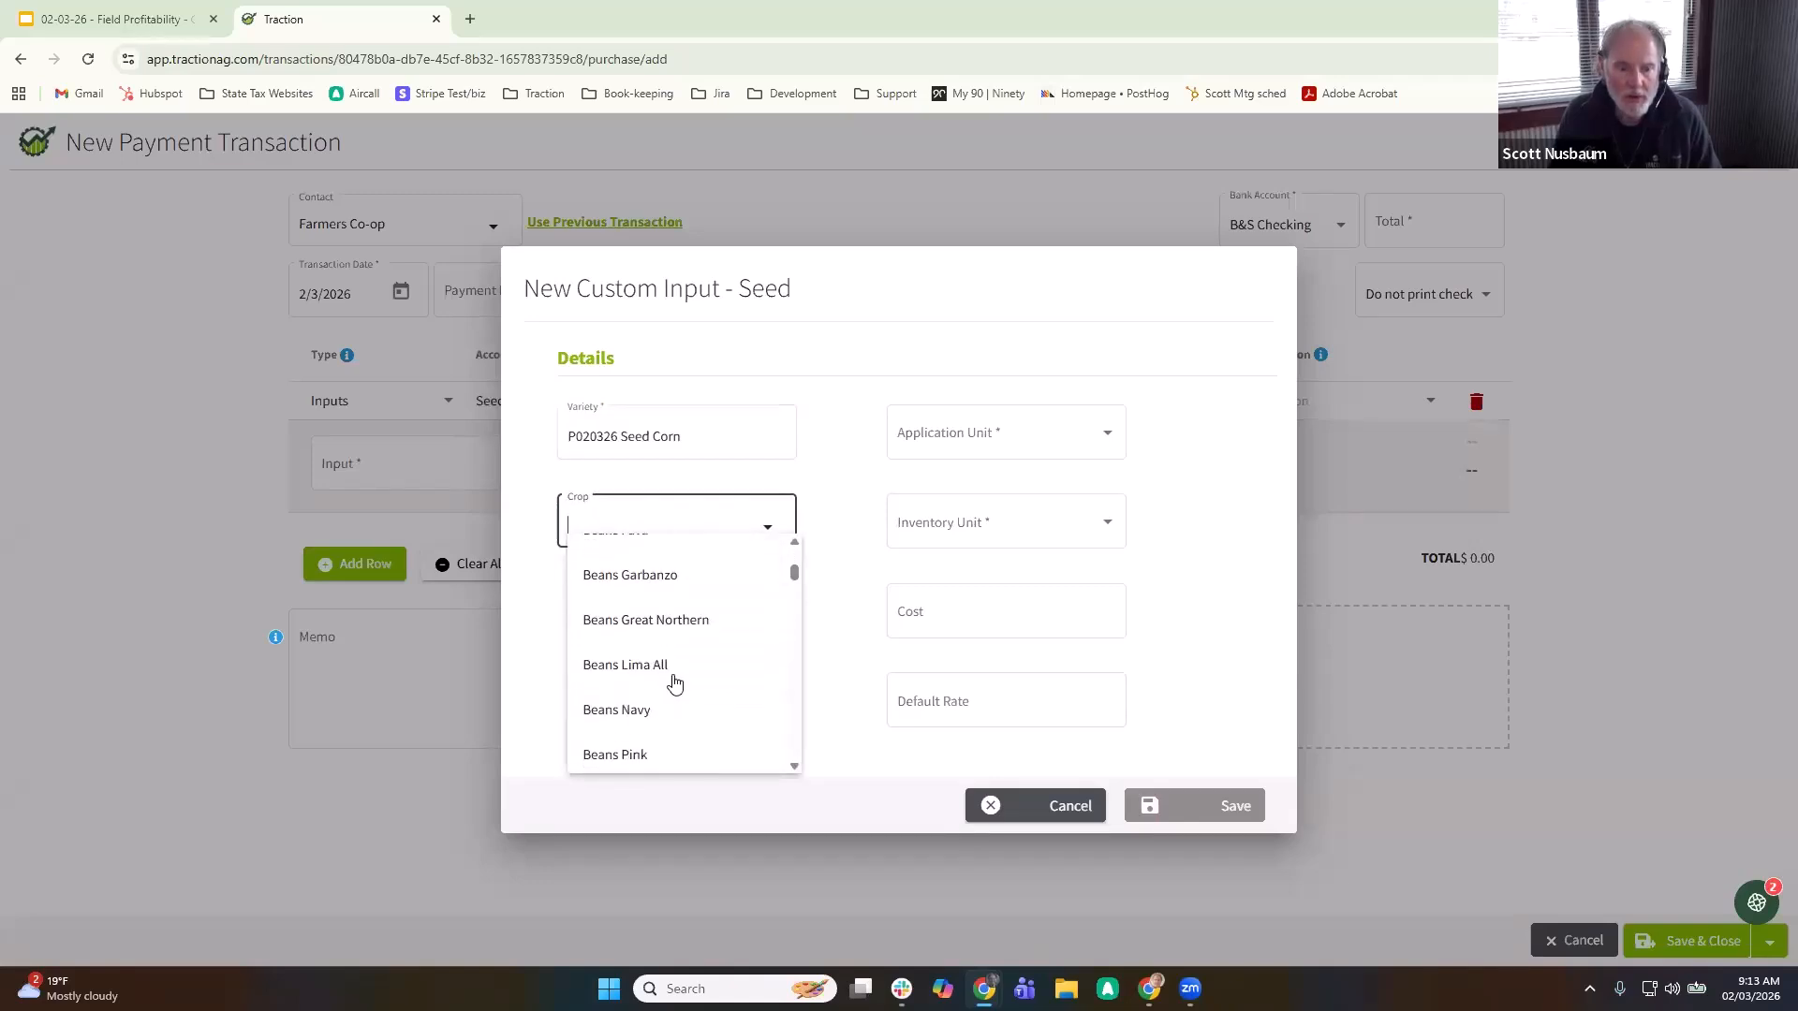
{"action": "type", "text": "corn"}
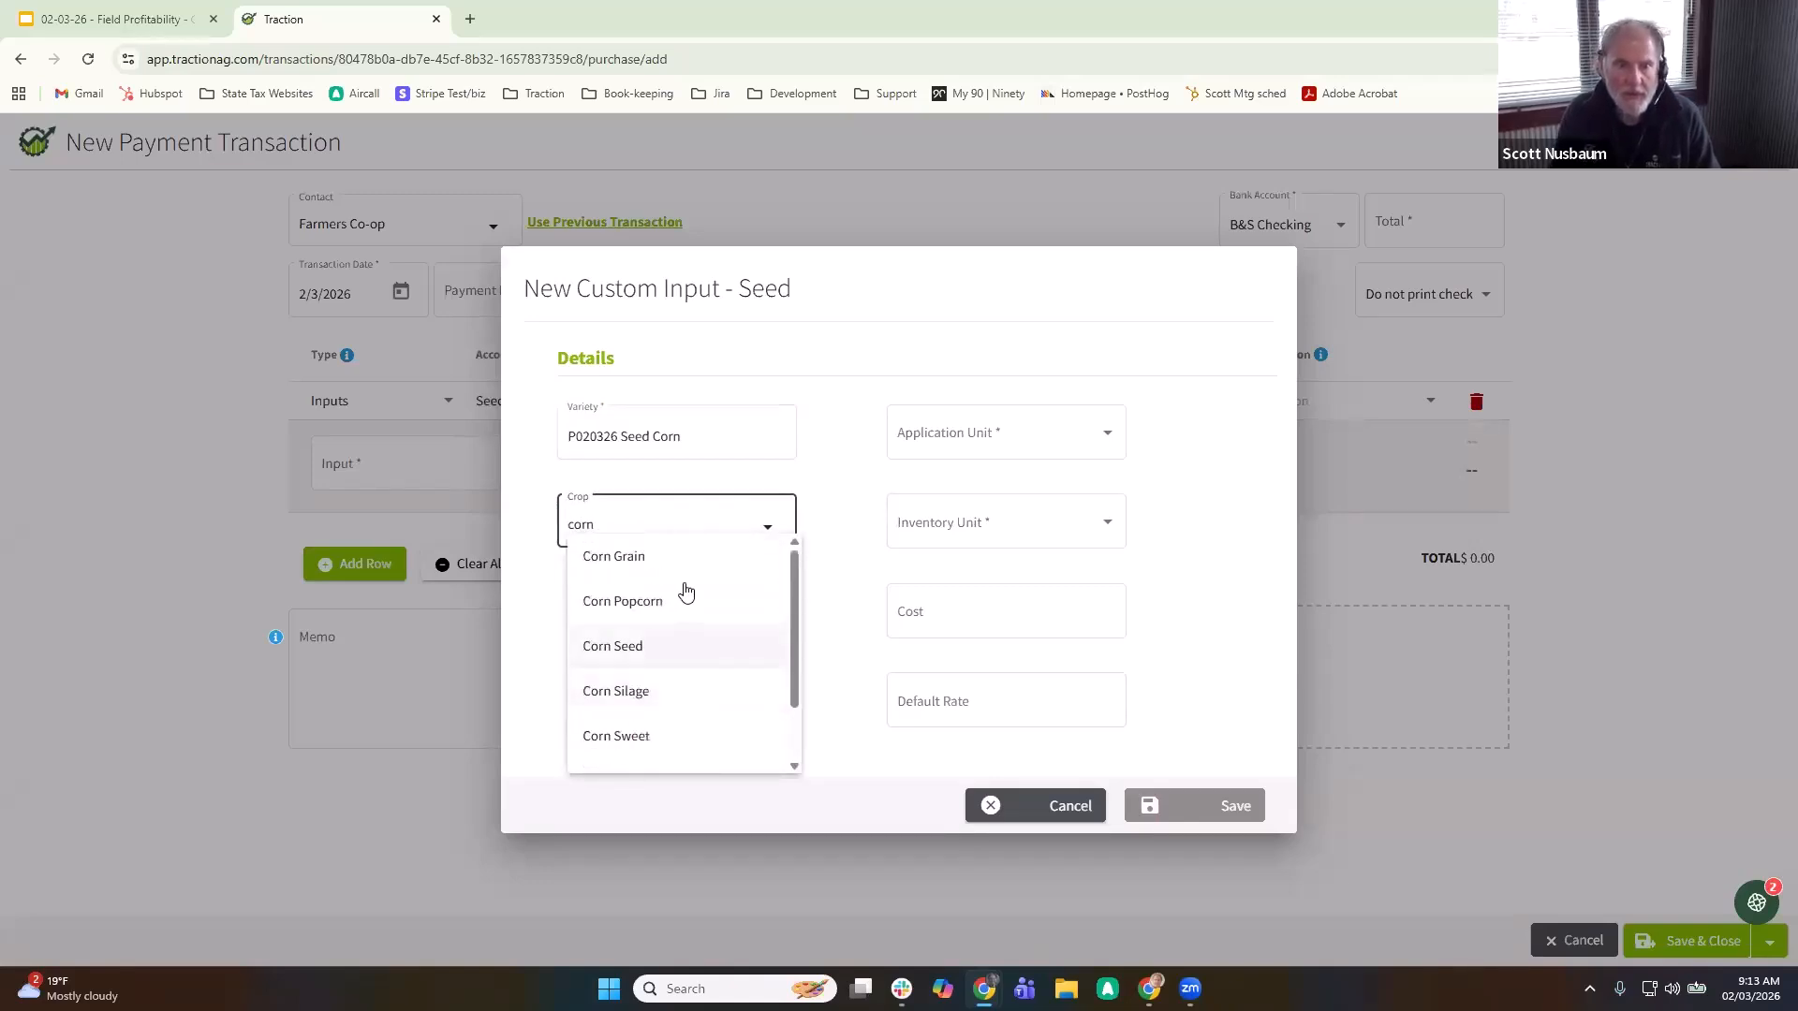
{"action": "left_click", "coordinate": [686, 559]}
- Set the new seed input's application unit to seed and its inventory unit to bag
{"action": "left_click", "coordinate": [1007, 437]}
{"action": "scroll", "coordinate": [1009, 440], "scroll_direction": "down", "scroll_amount": 2}
{"action": "left_click", "coordinate": [953, 596]}
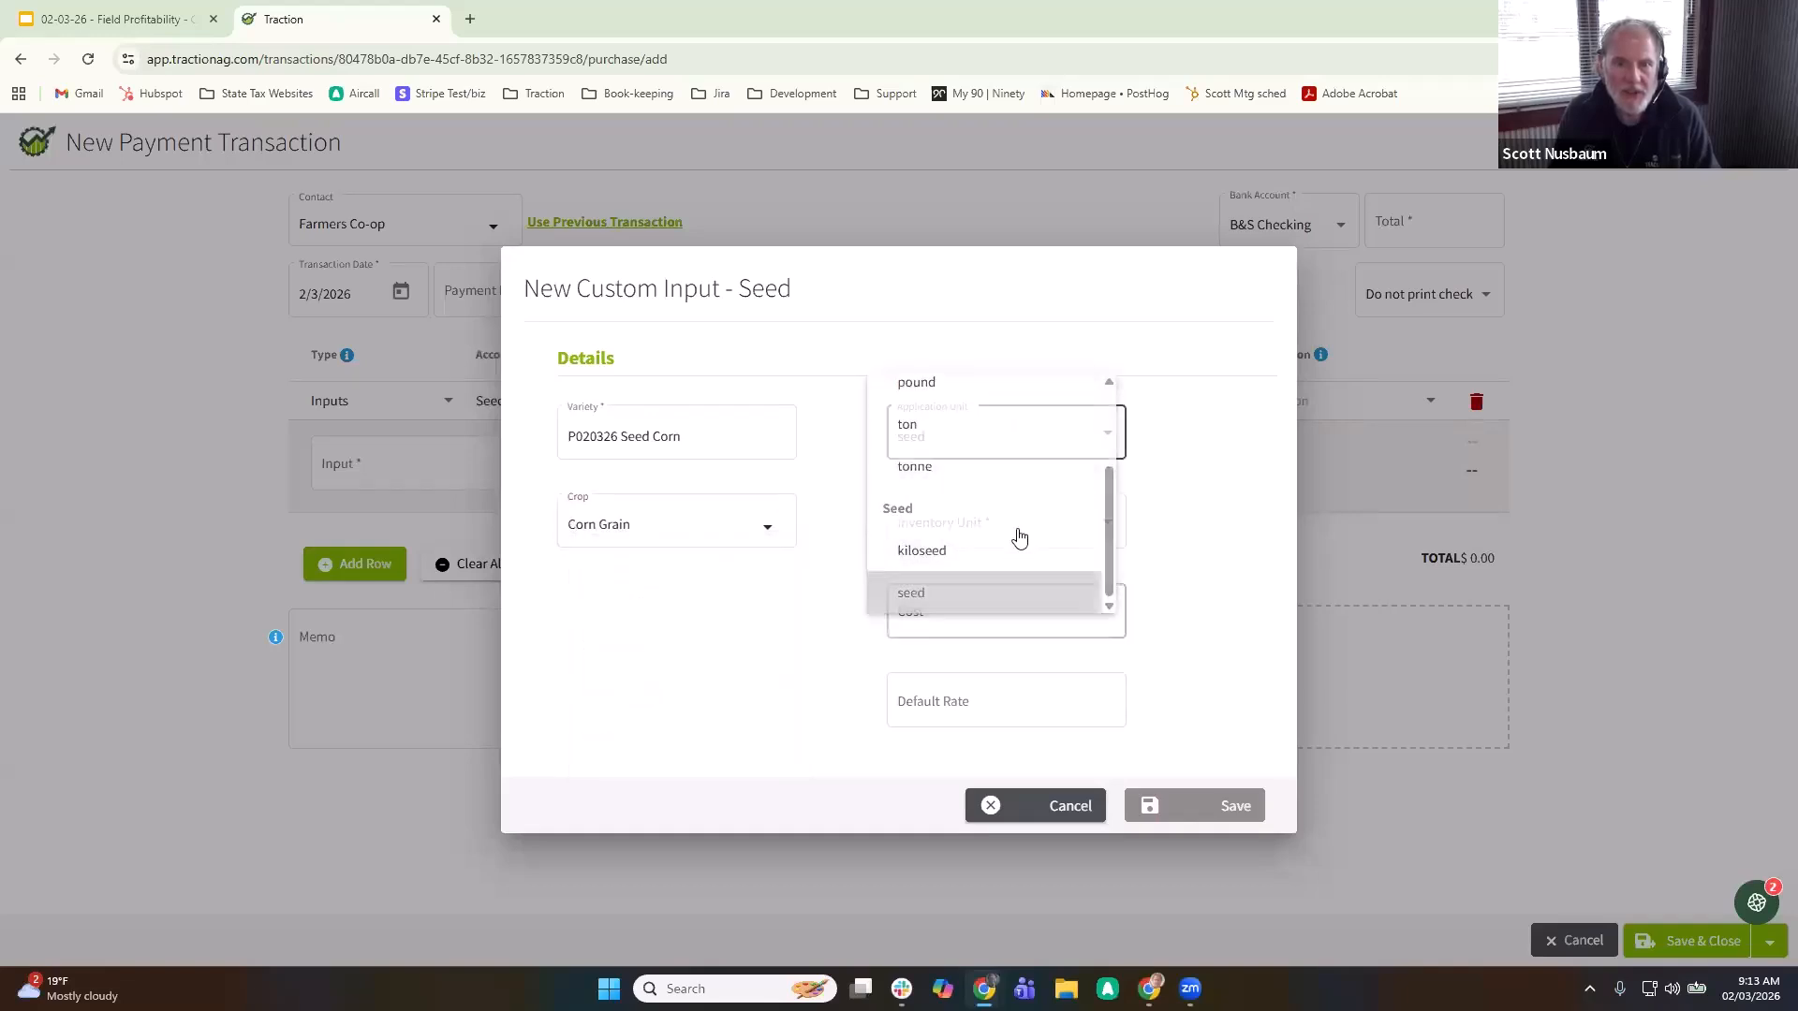
{"action": "left_click", "coordinate": [1000, 531]}
{"action": "left_click", "coordinate": [1031, 546]}
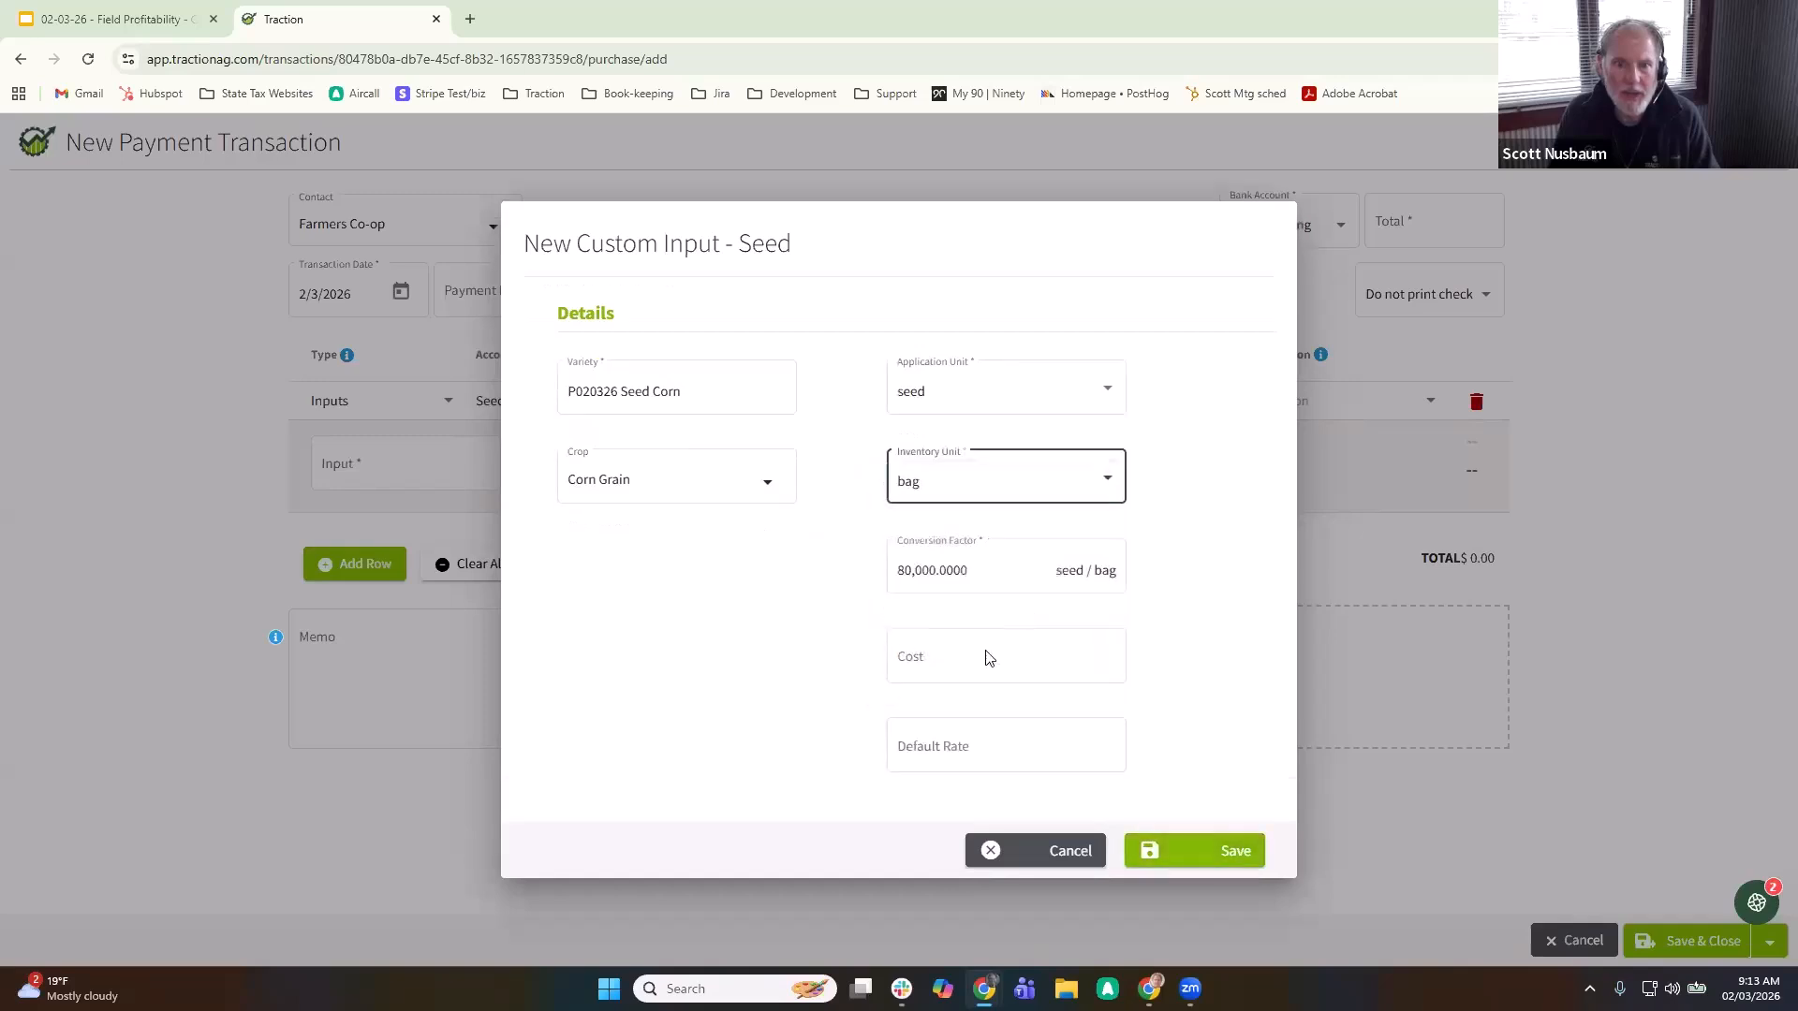
- Enter the cost of the new seed input and save it
{"action": "left_click", "coordinate": [973, 658]}
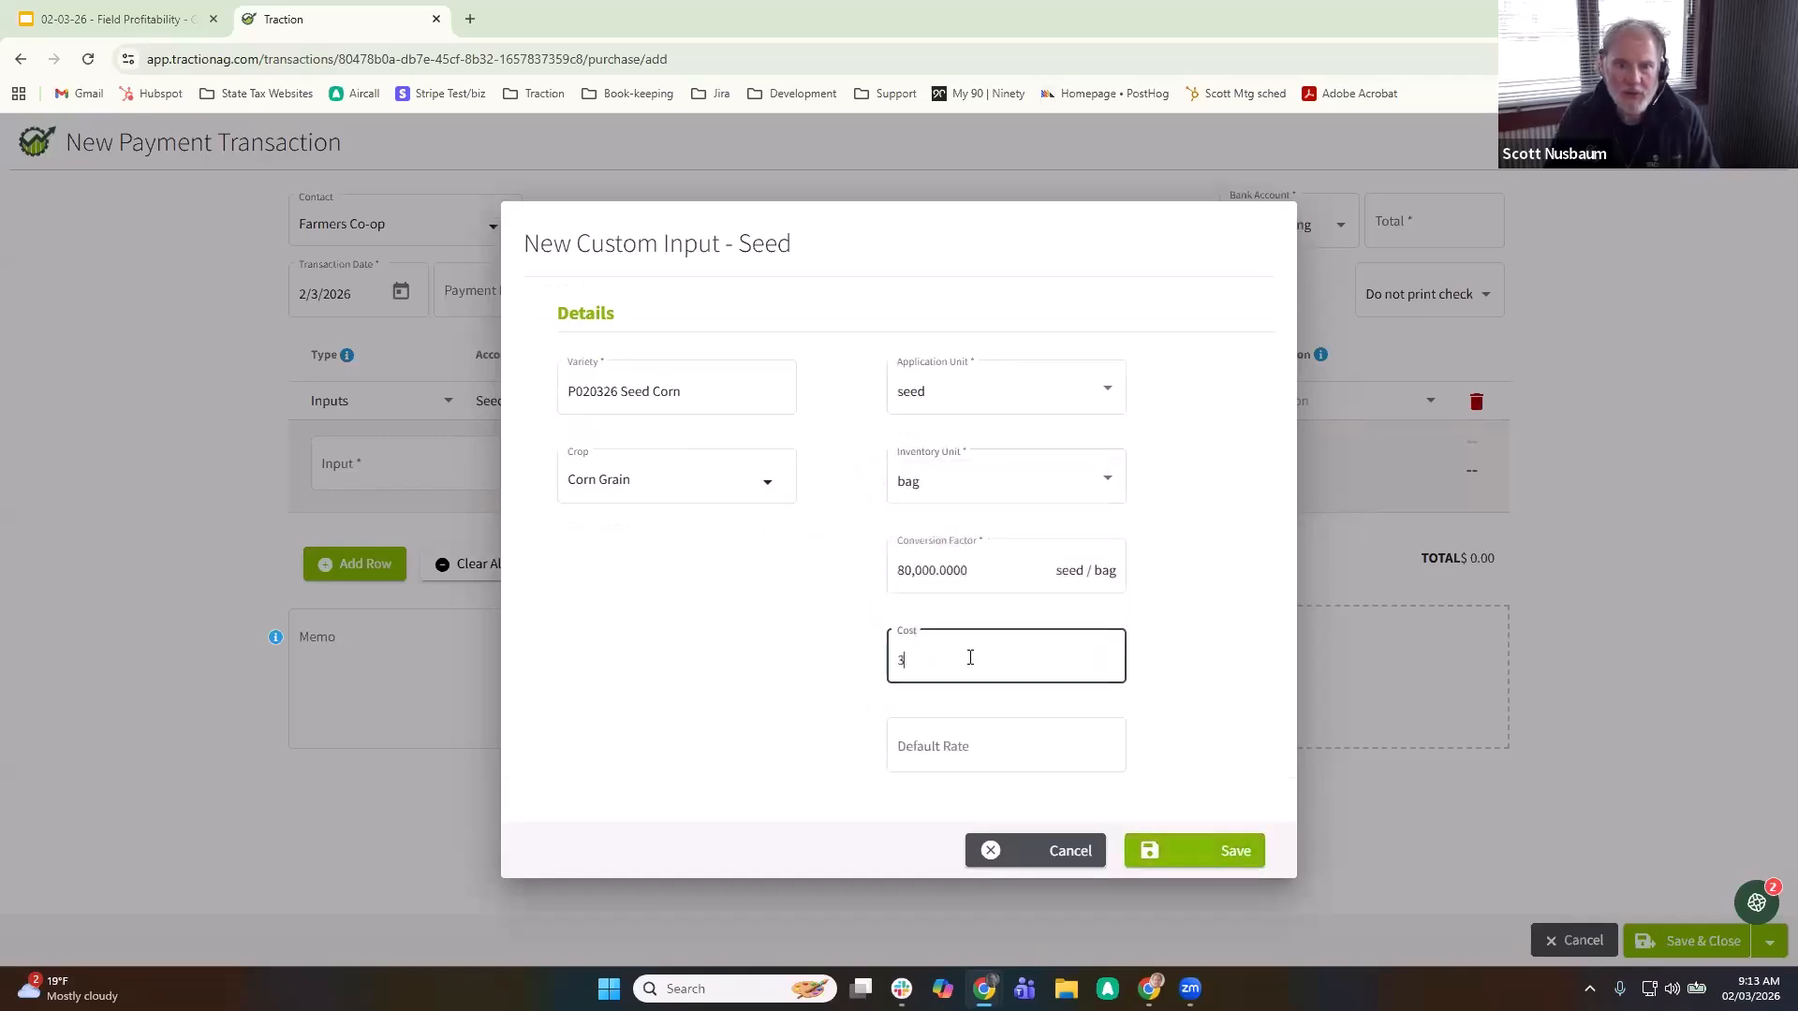
{"action": "key", "text": "Tab"}
{"action": "key", "text": "Tab"}
{"action": "left_click", "coordinate": [1245, 854]}
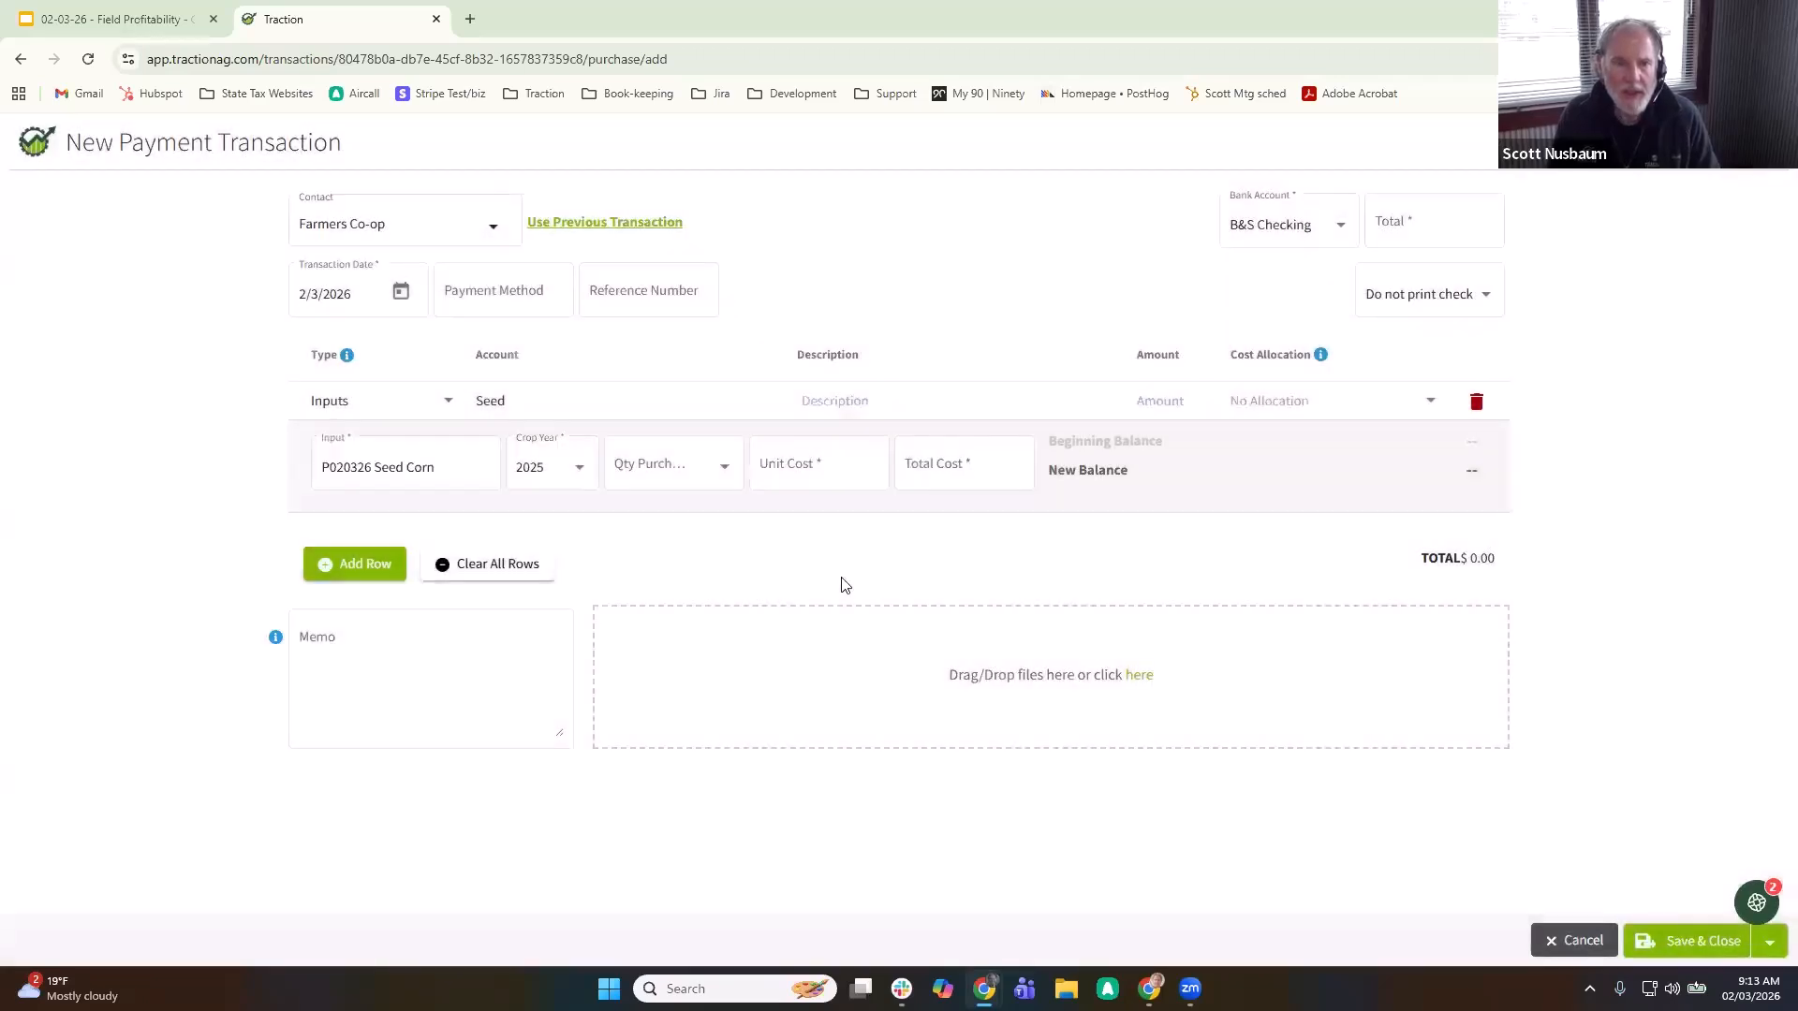
- Set the crop year of the P020326 Seed Corn payment line to 2026
{"action": "left_click", "coordinate": [526, 466]}
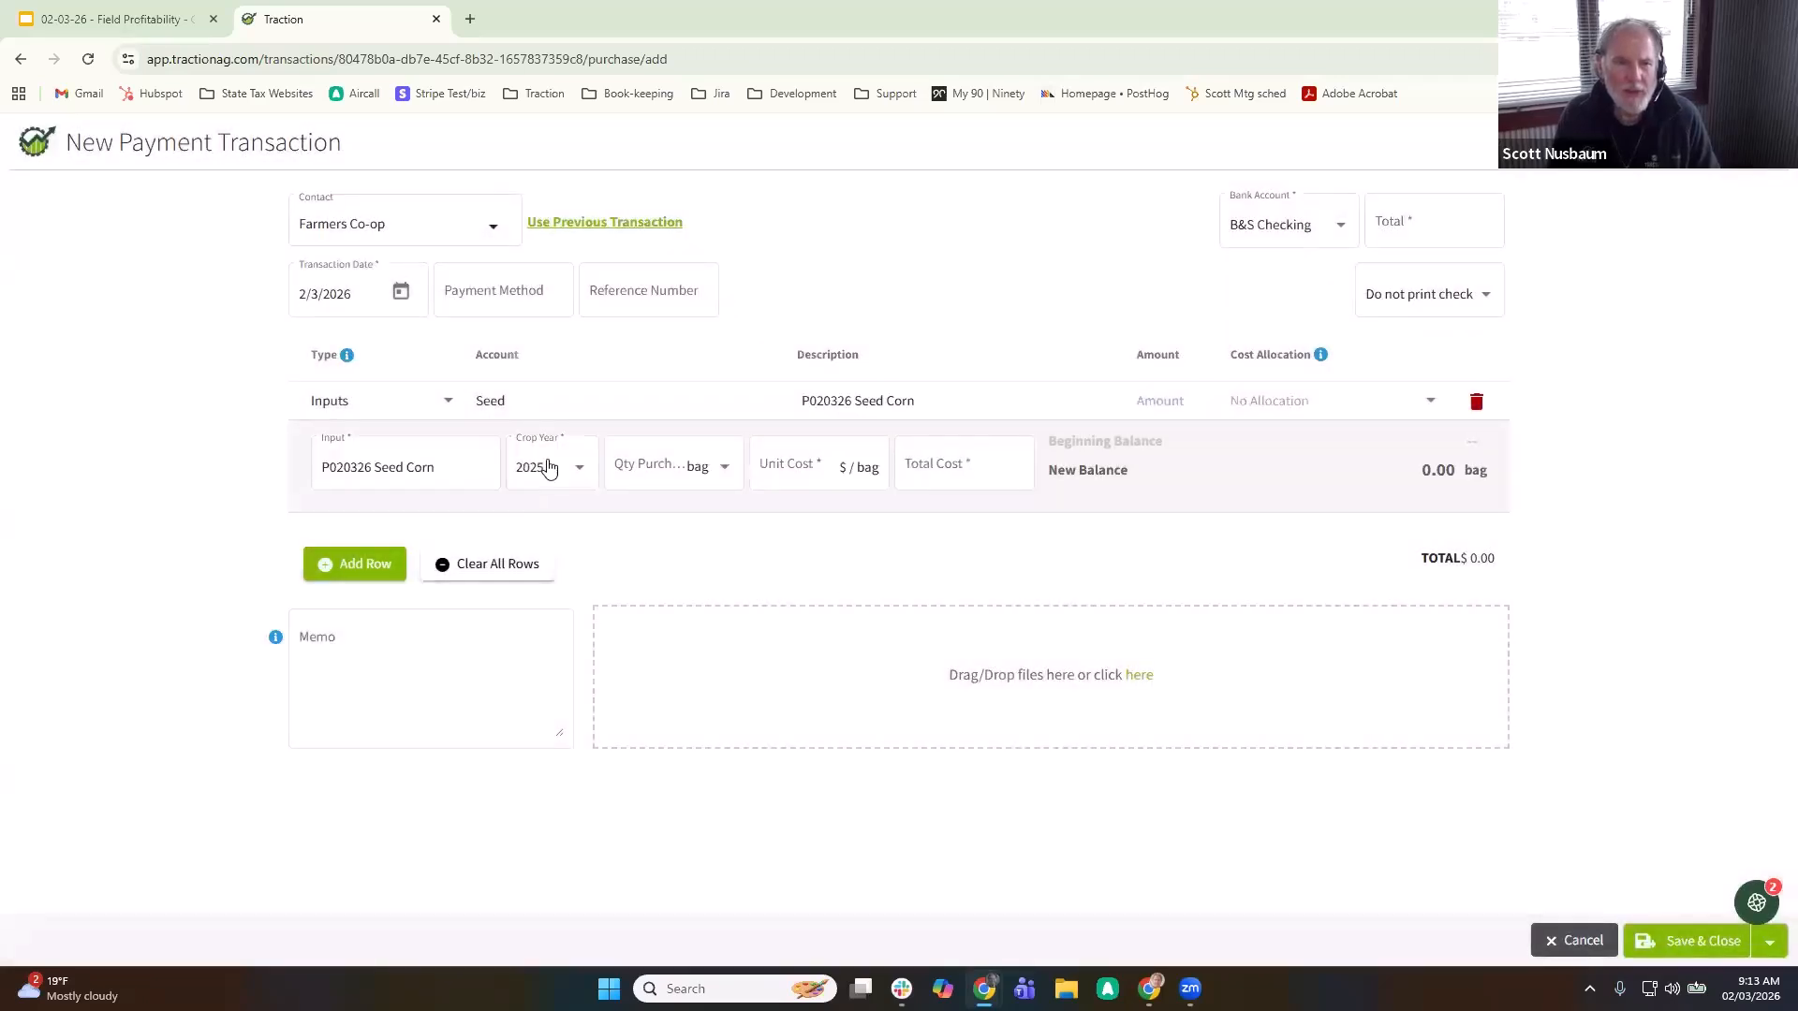
{"action": "left_click", "coordinate": [578, 470]}
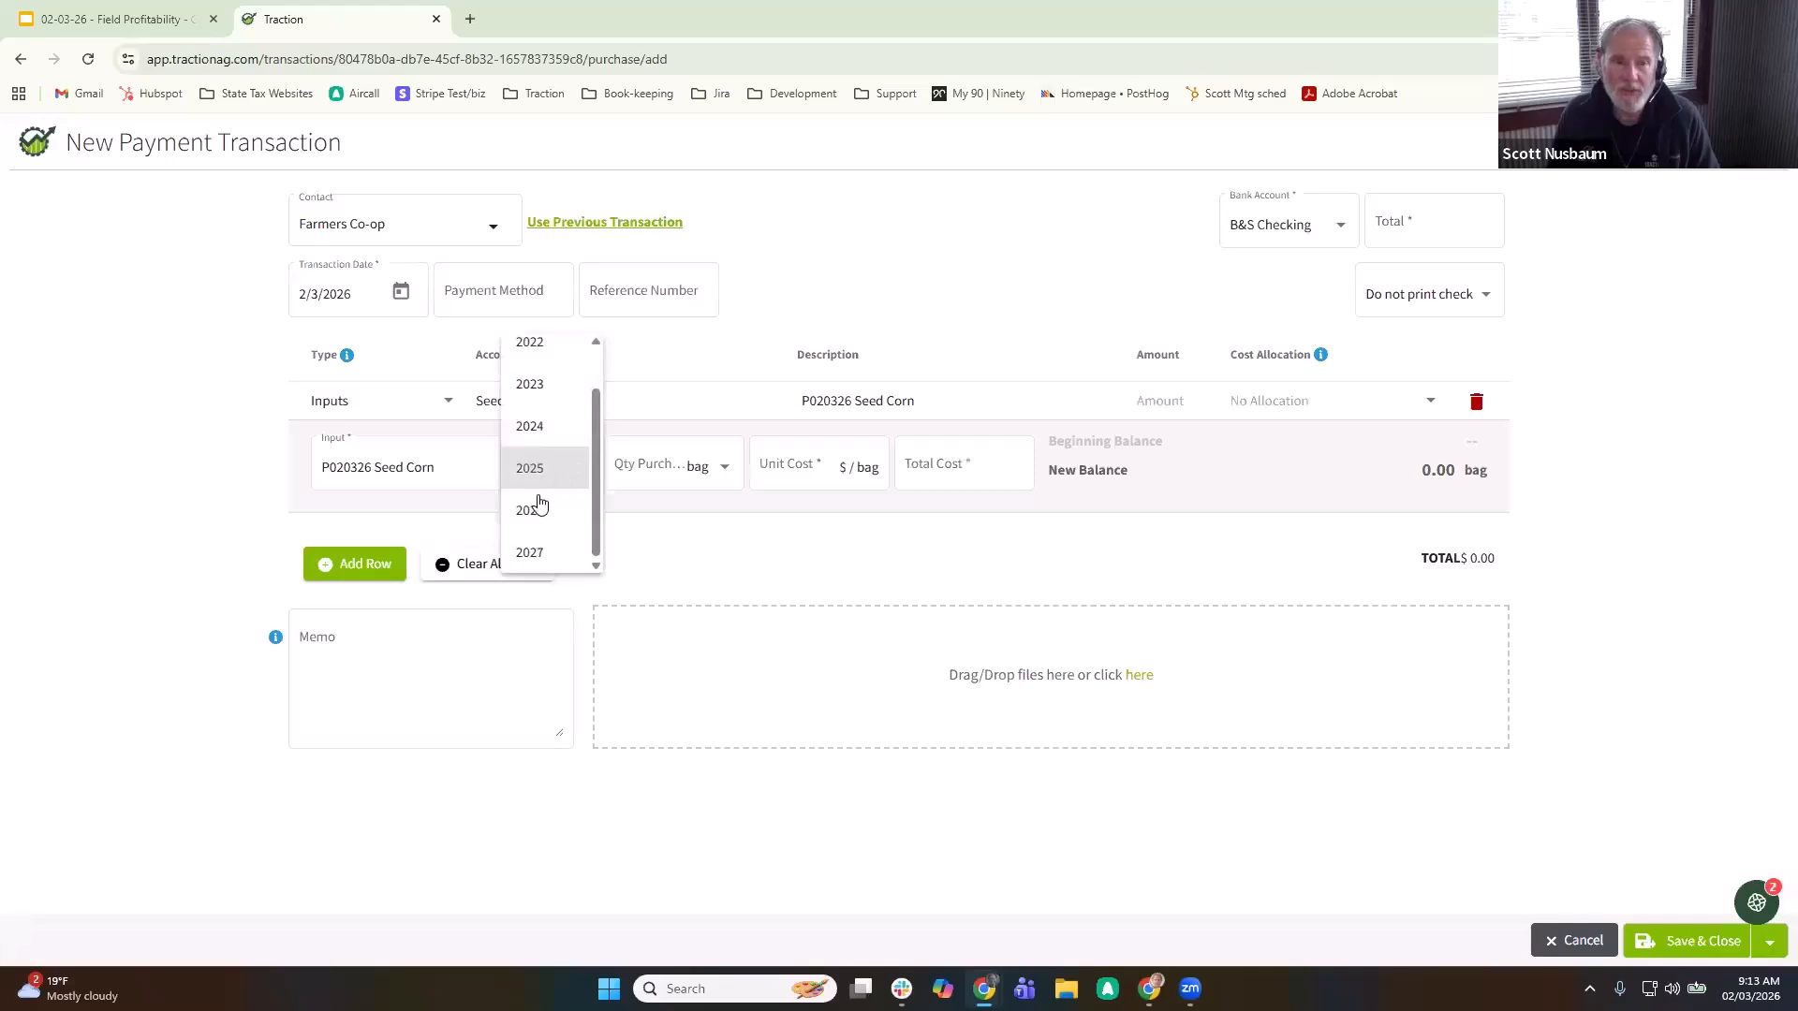
{"action": "left_click", "coordinate": [529, 512]}
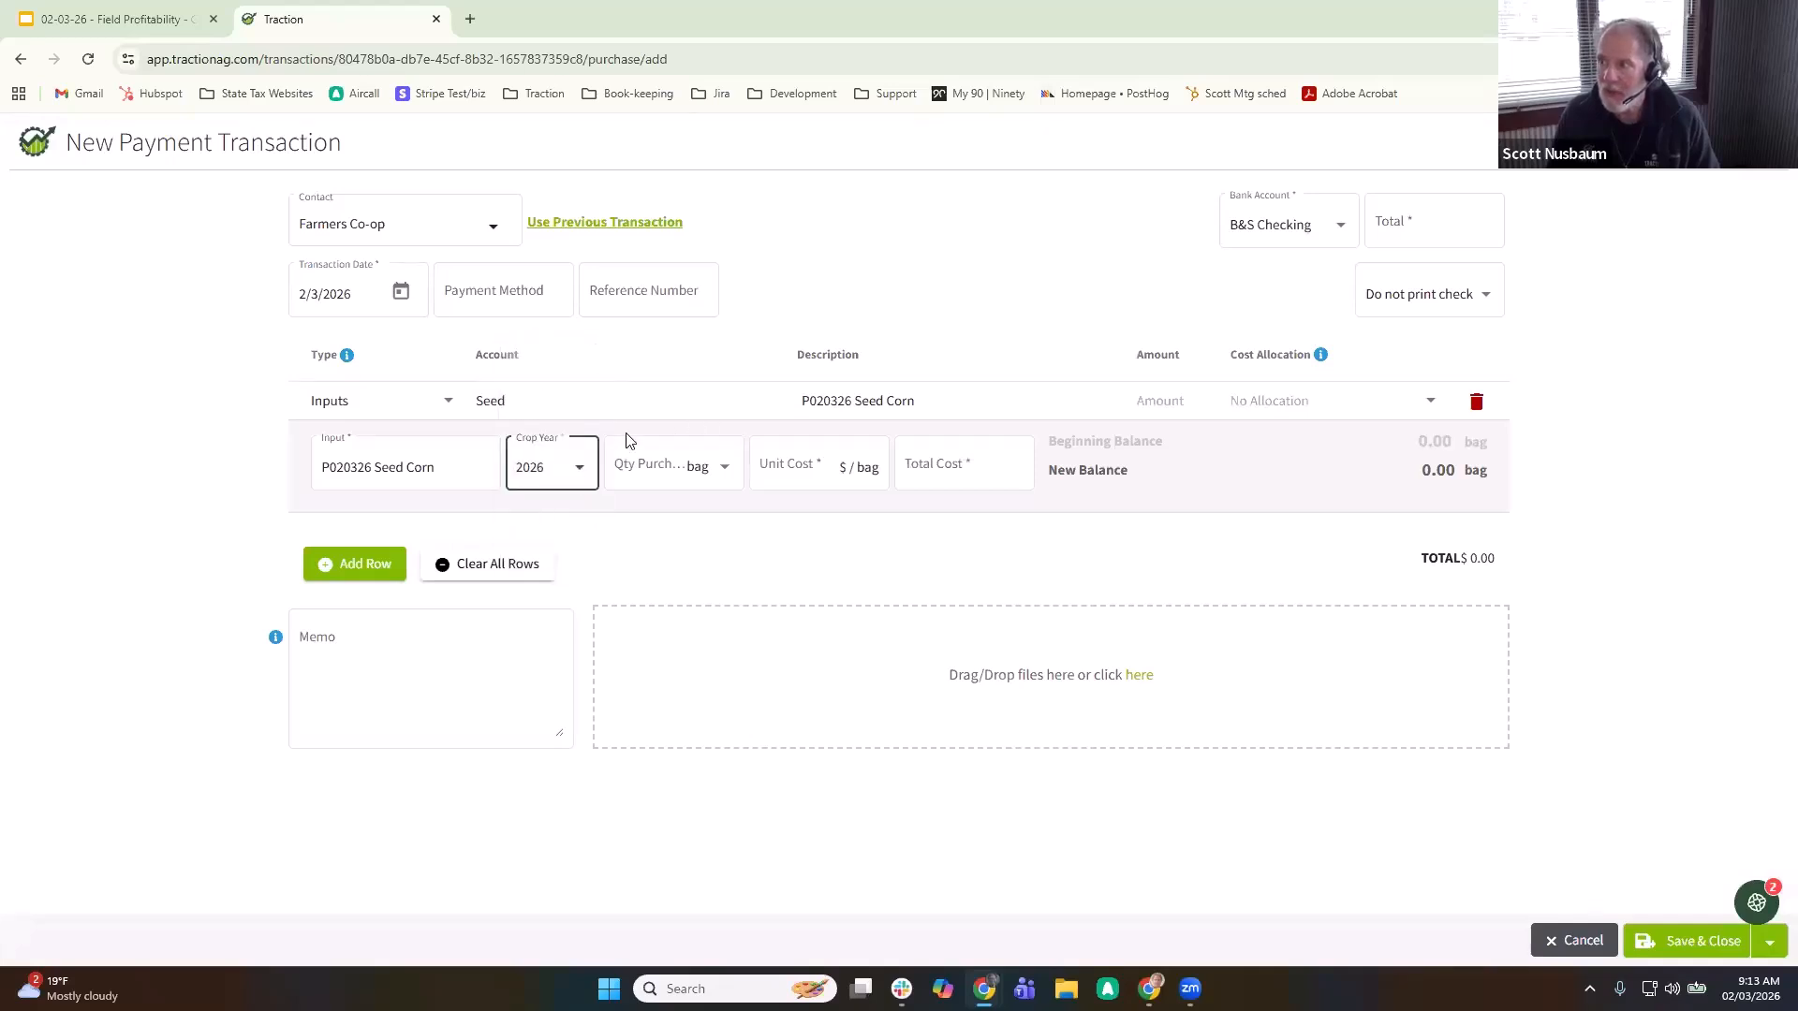
- Enter 20 bags purchased at $300 per bag and save the payment, updating the input cost and related field records
{"action": "left_click", "coordinate": [650, 466]}
{"action": "type", "text": "20"}
{"action": "key", "text": "Tab"}
{"action": "type", "text": "300"}
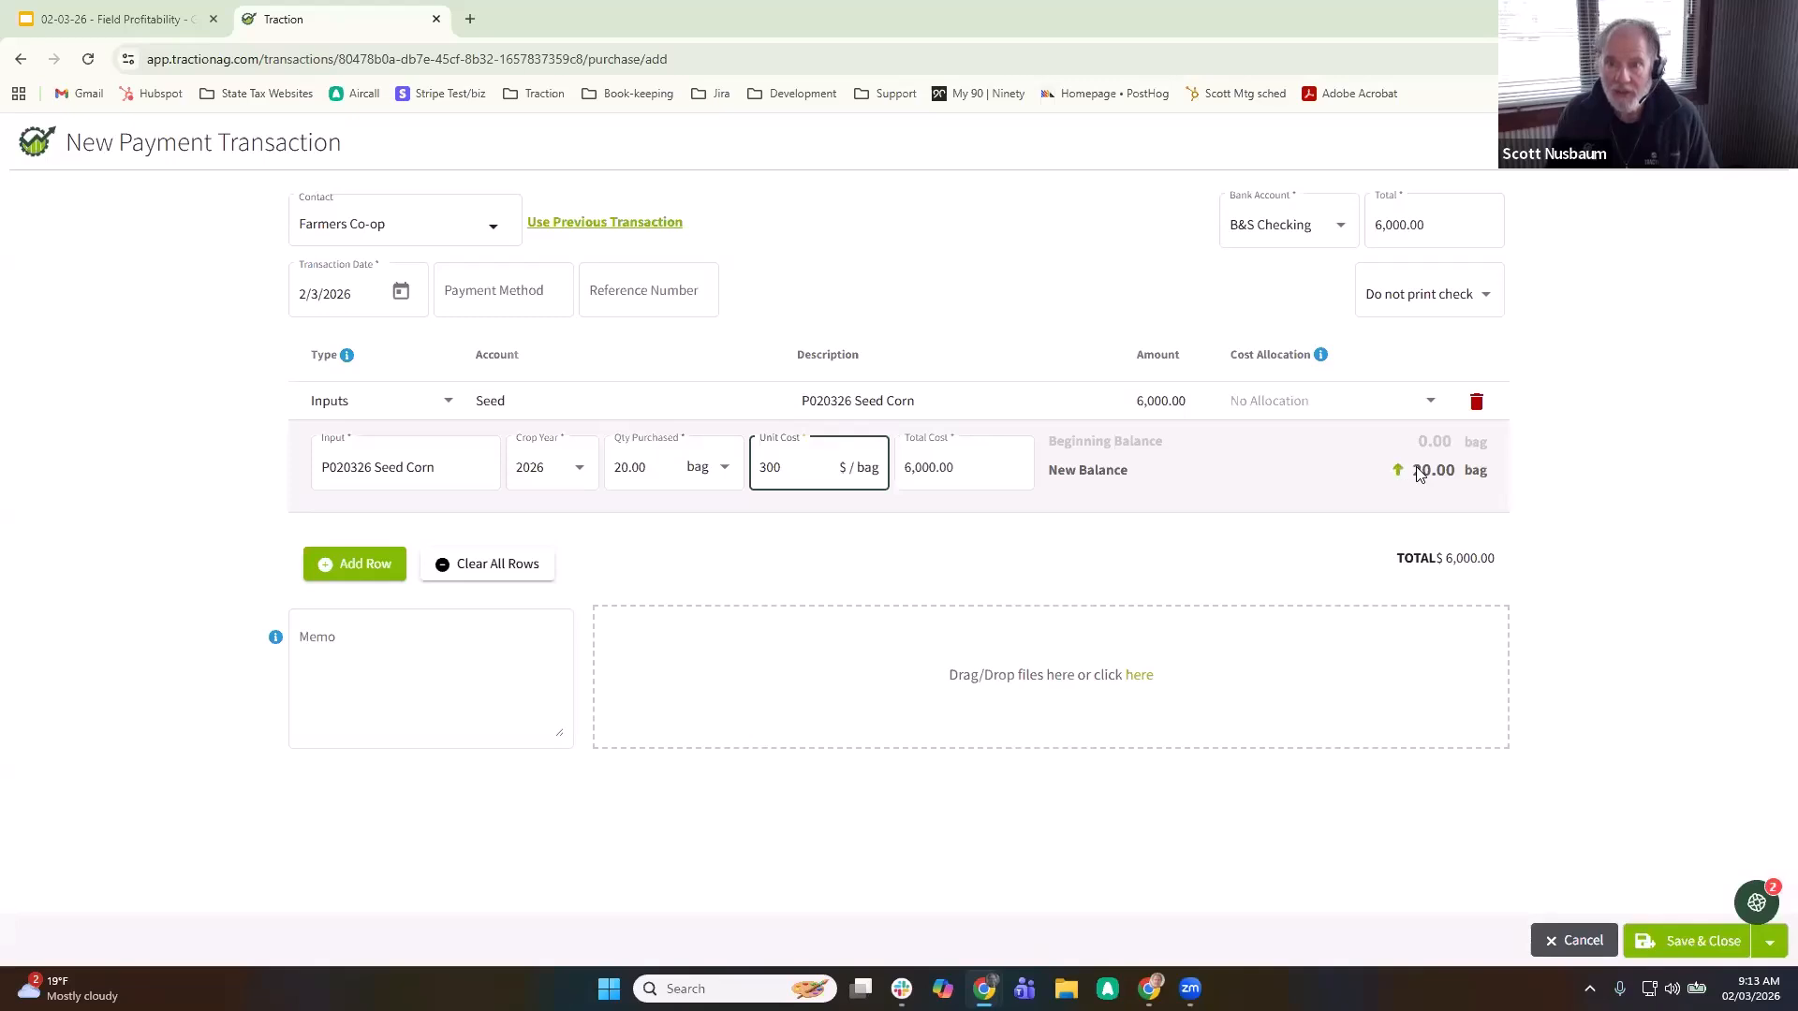
{"action": "left_click", "coordinate": [1682, 944]}
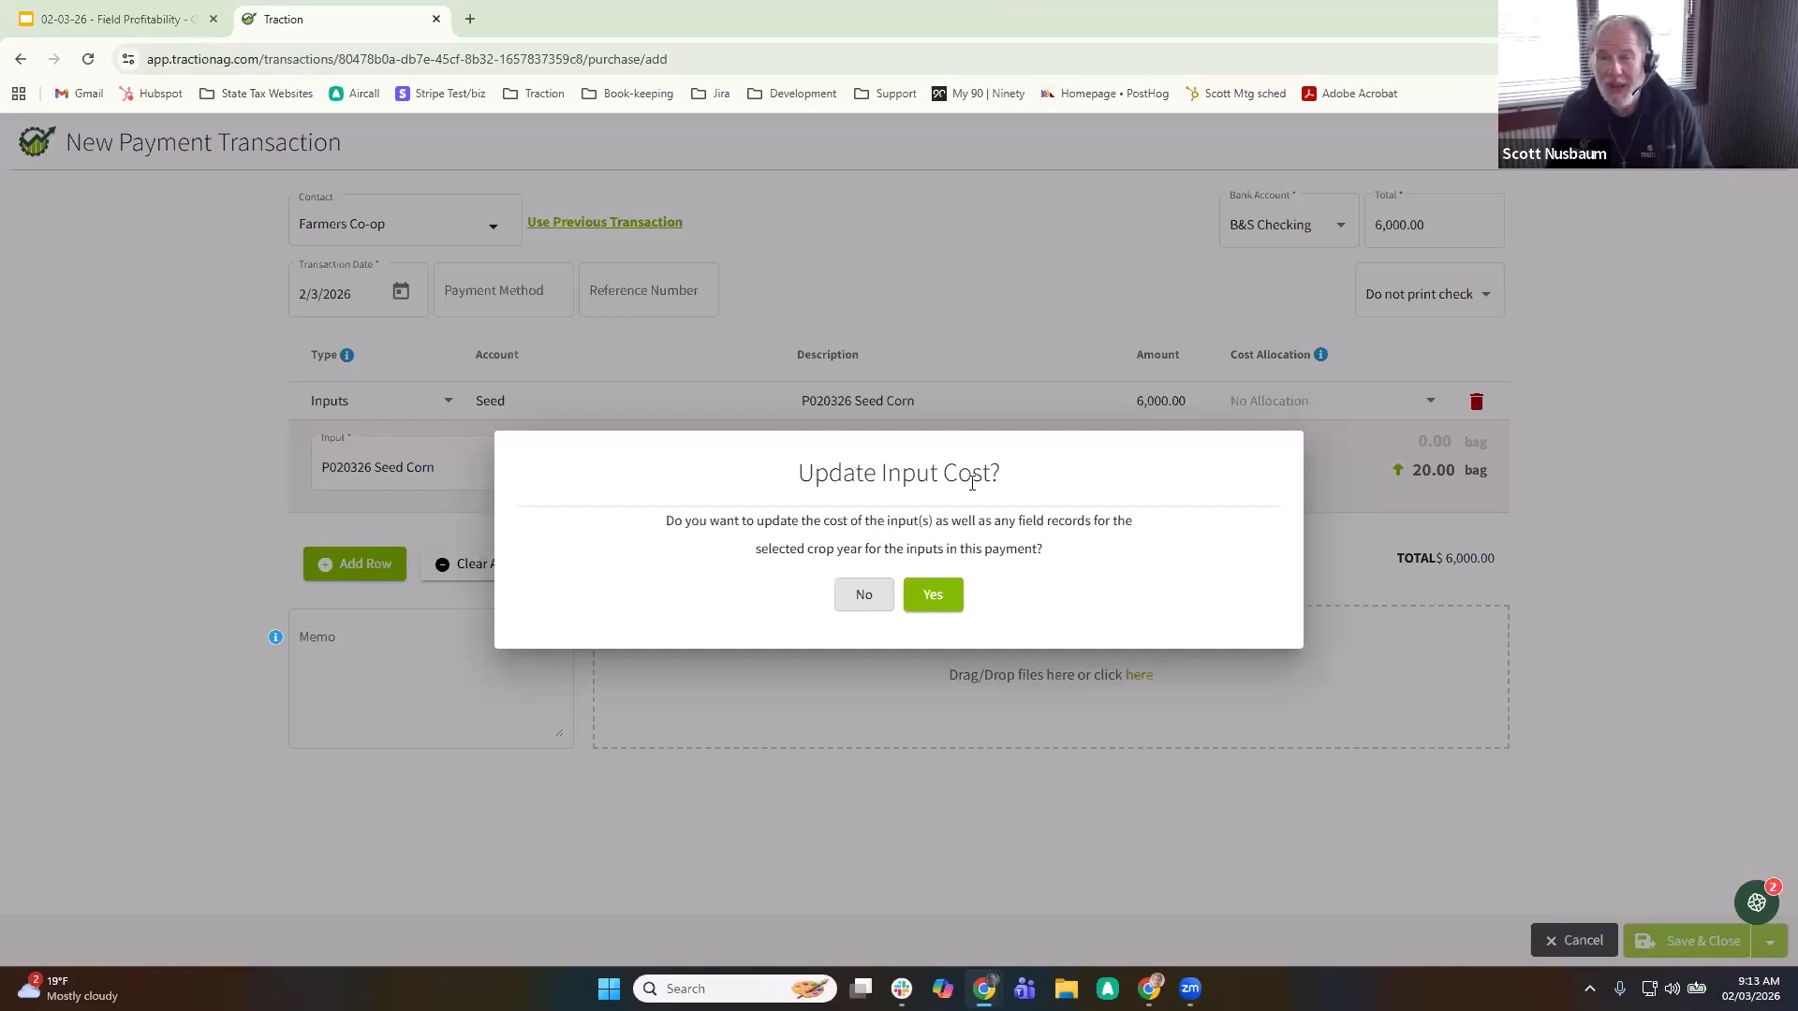
{"action": "left_click", "coordinate": [930, 597]}
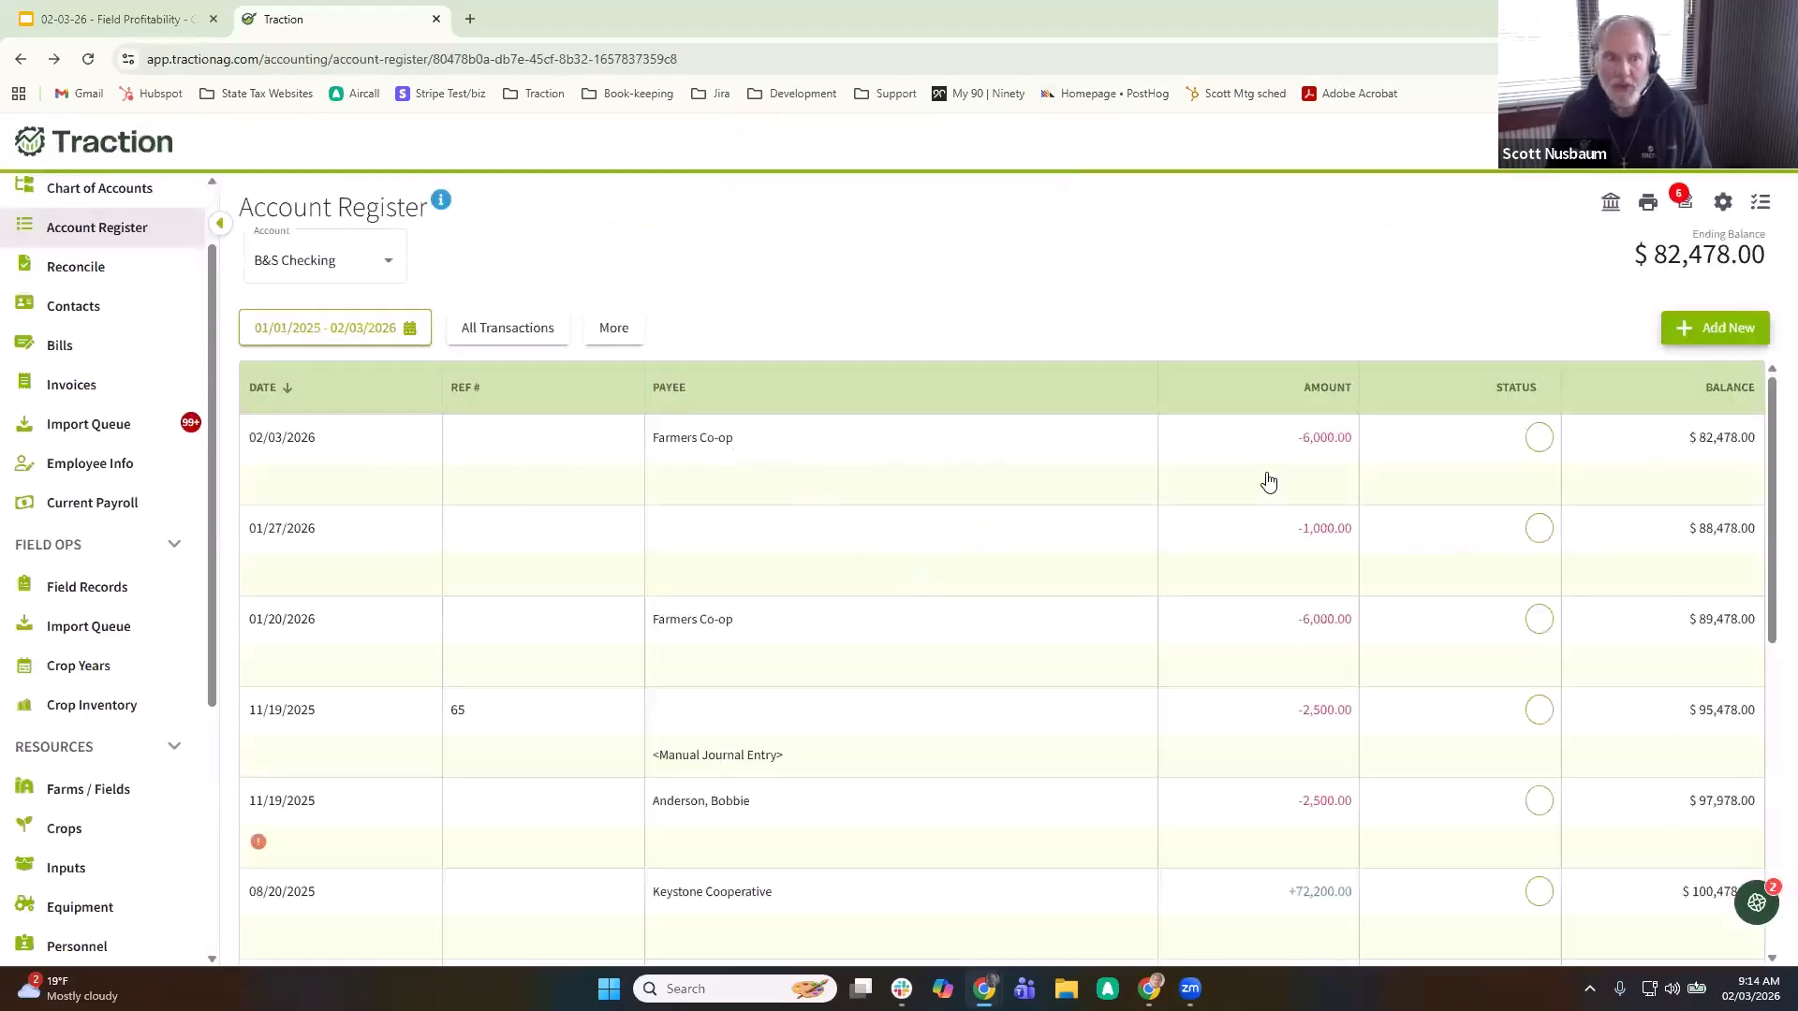
- List the in-inventory seed inputs for crop year 2026 and view the inventory history of P020326 Seed Corn
{"action": "left_click", "coordinate": [103, 869]}
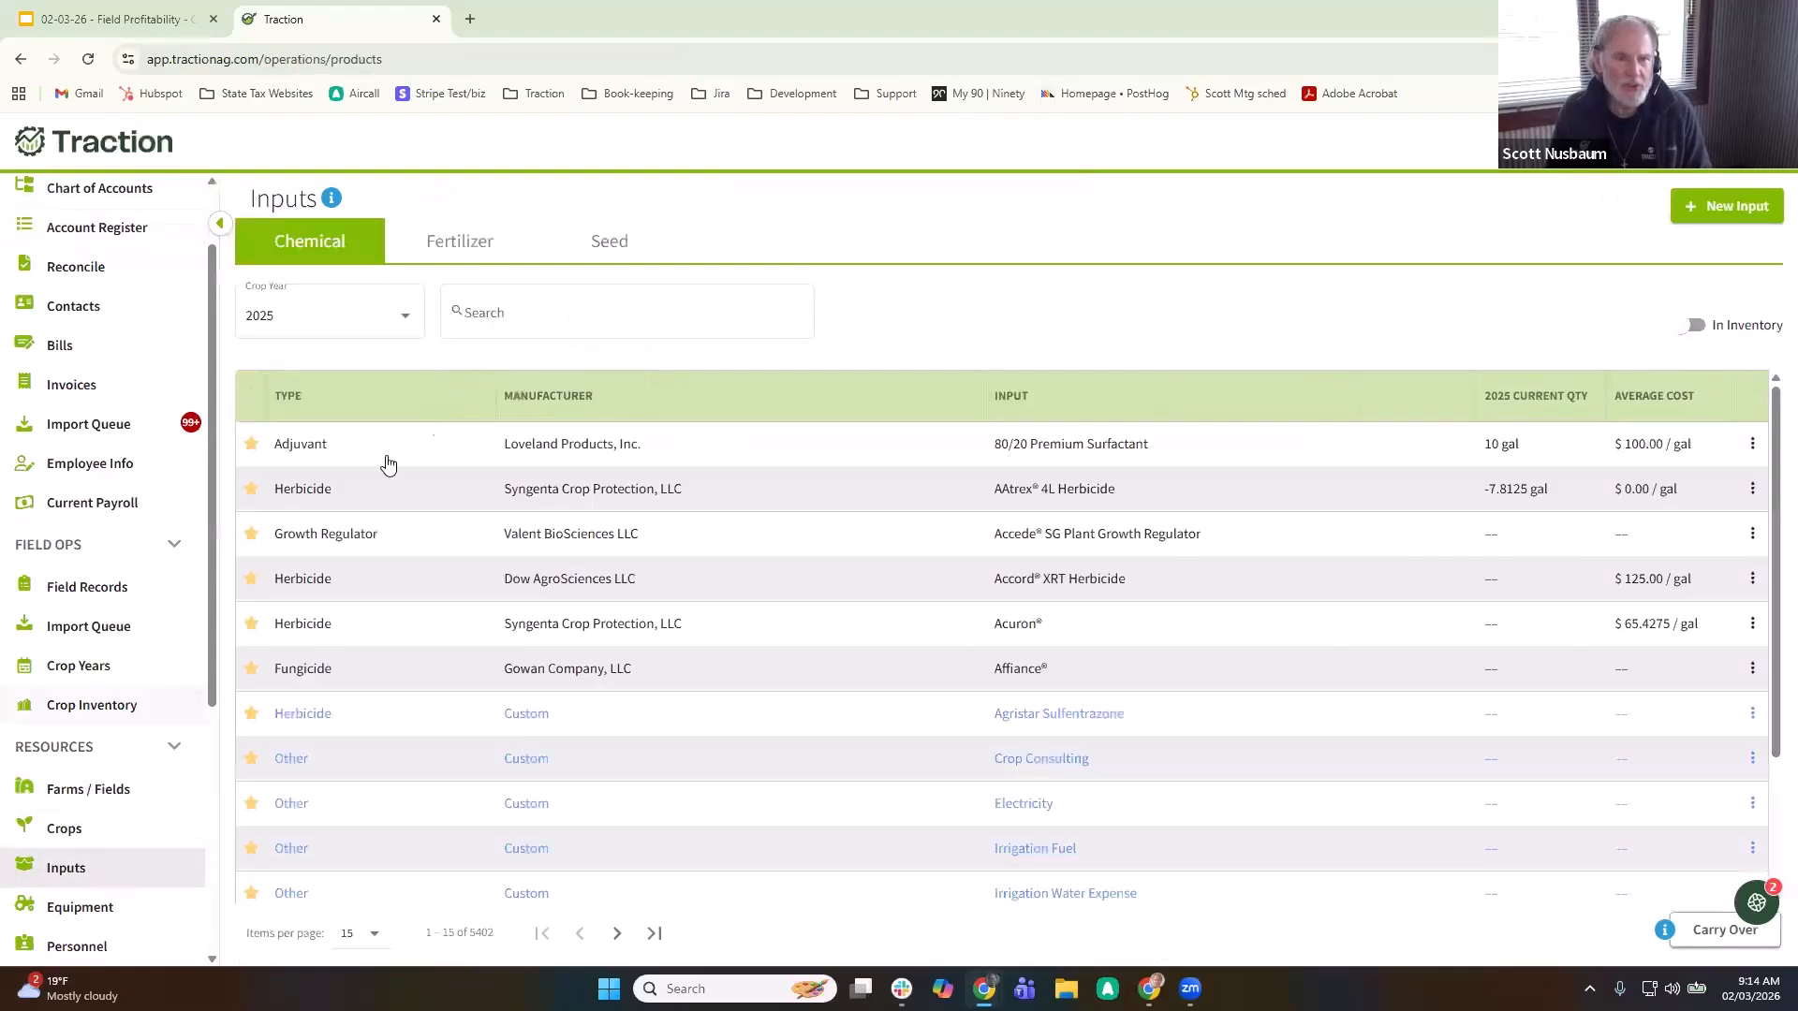
{"action": "left_click", "coordinate": [608, 241]}
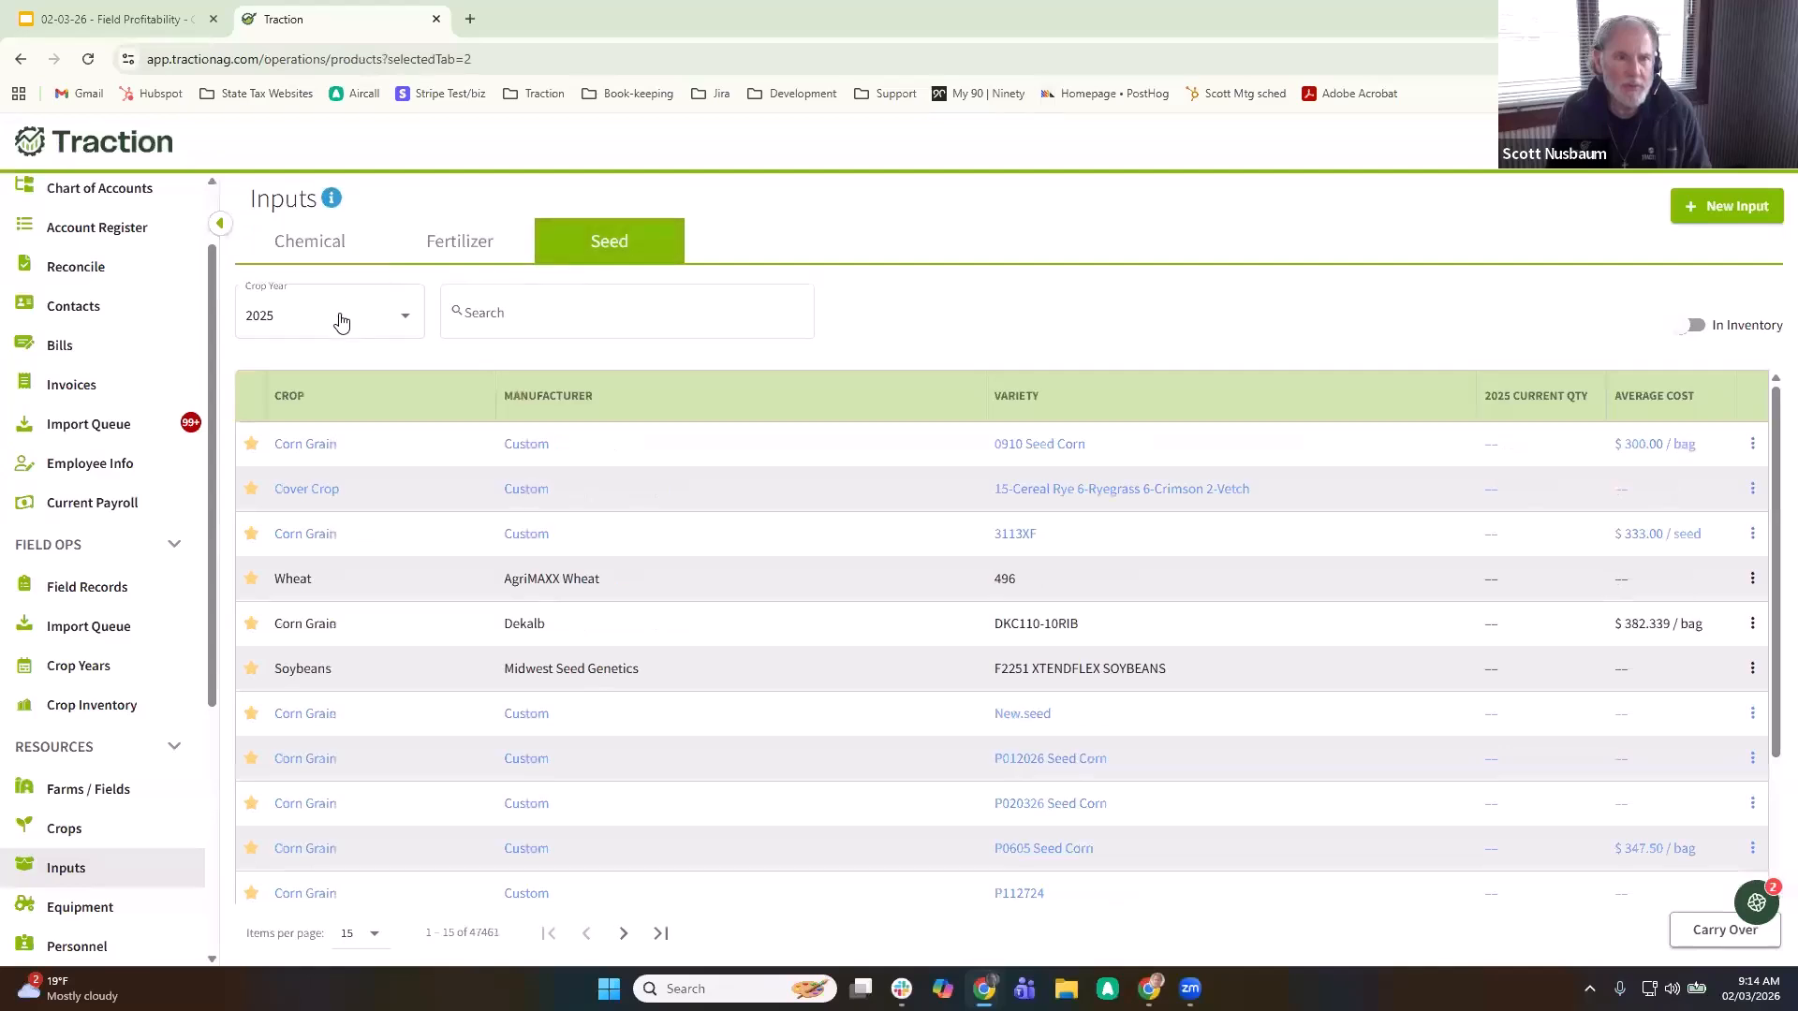
{"action": "left_click", "coordinate": [340, 321]}
{"action": "left_click", "coordinate": [311, 355]}
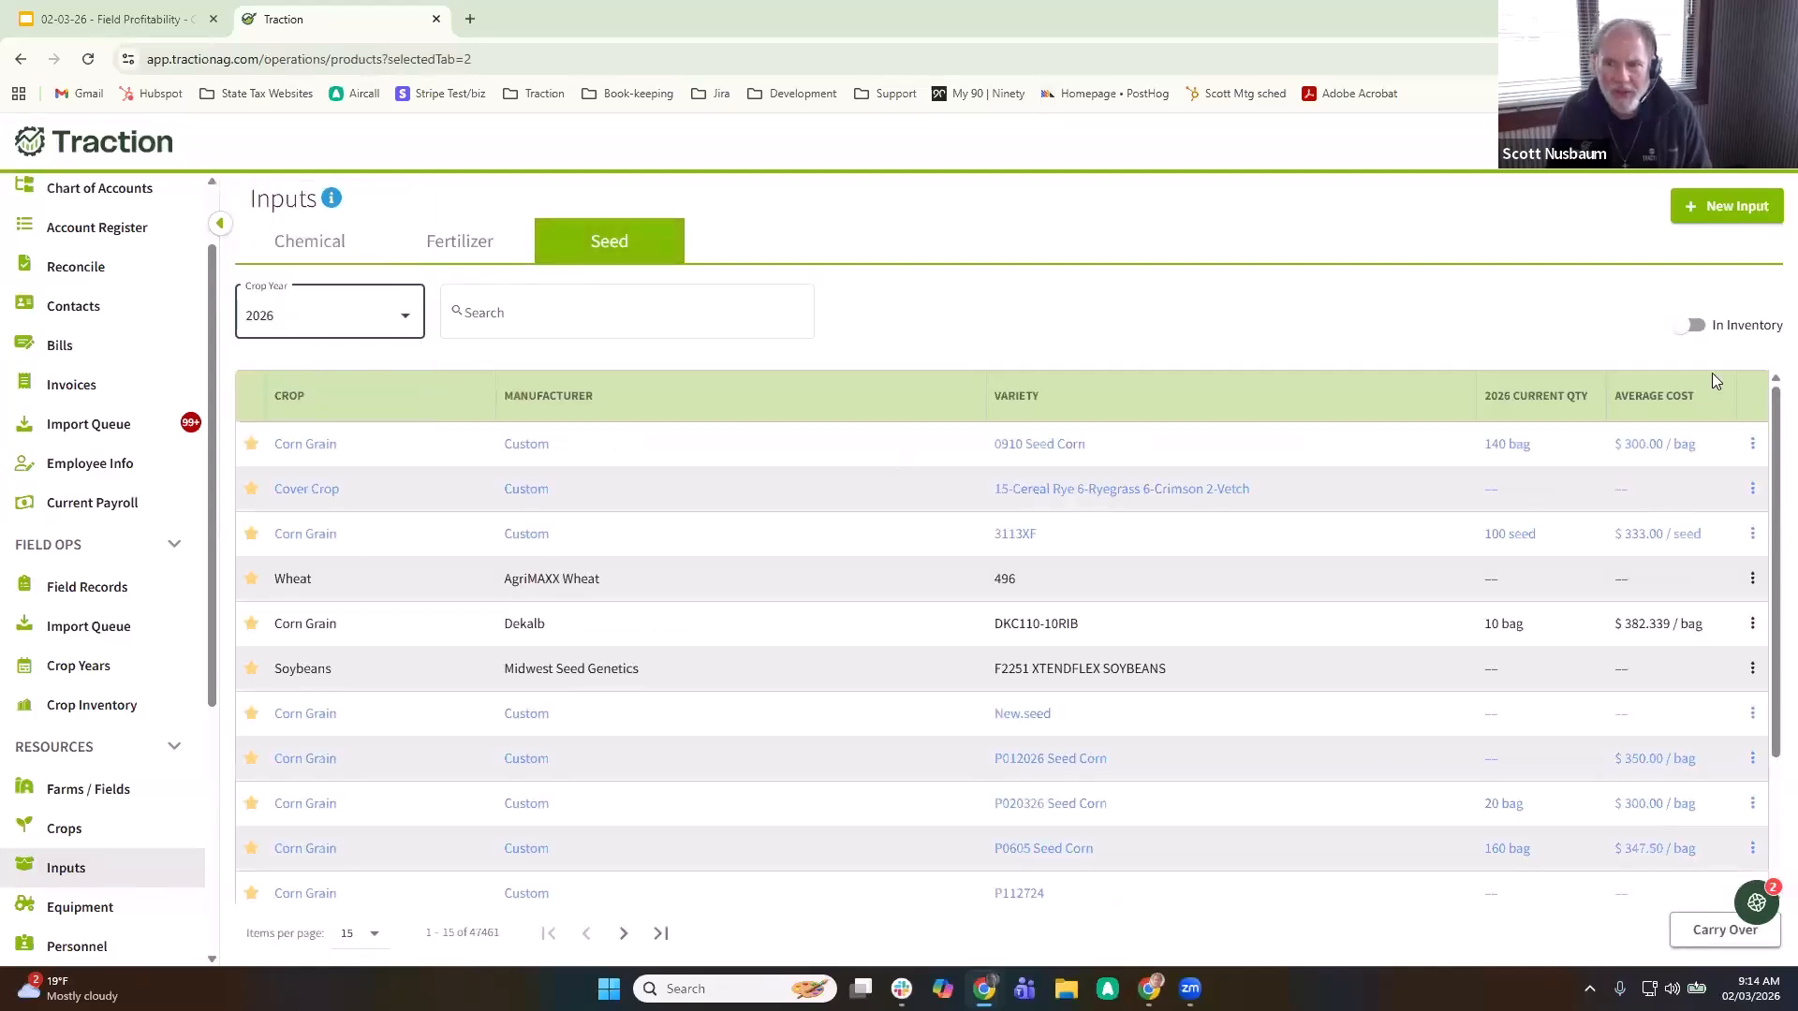
{"action": "left_click", "coordinate": [1693, 325]}
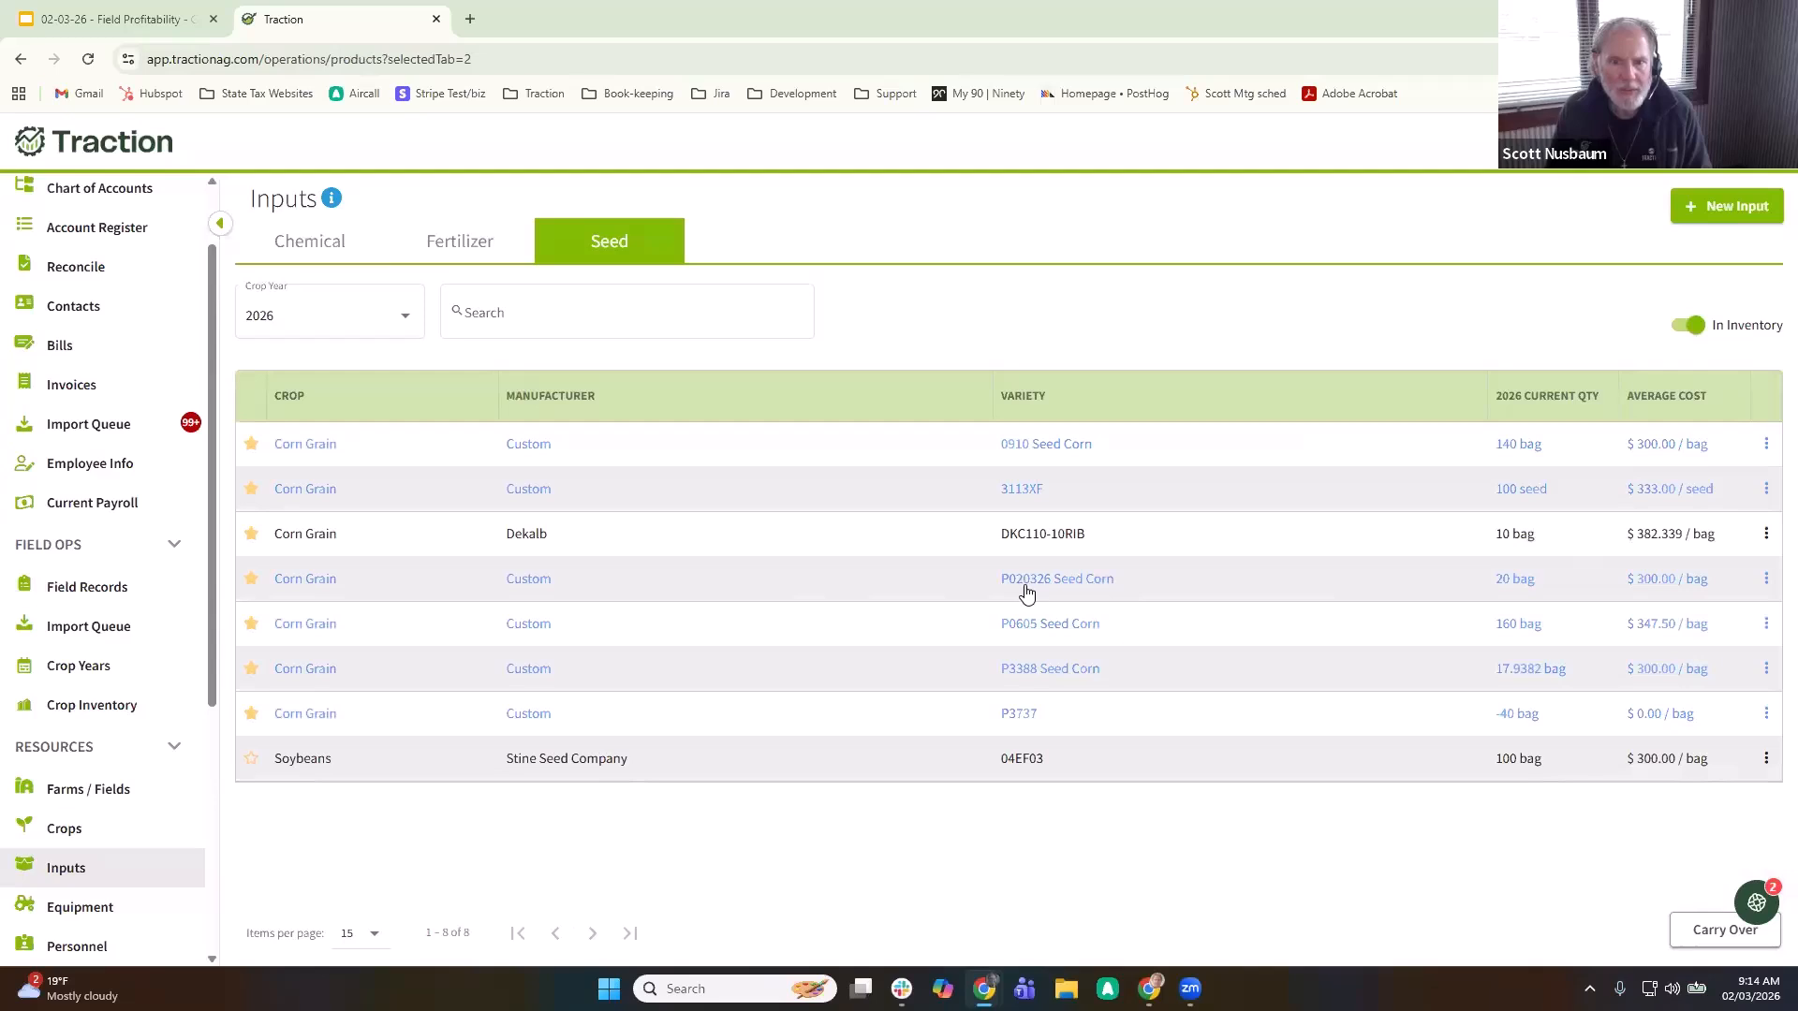
{"action": "left_click", "coordinate": [1655, 580]}
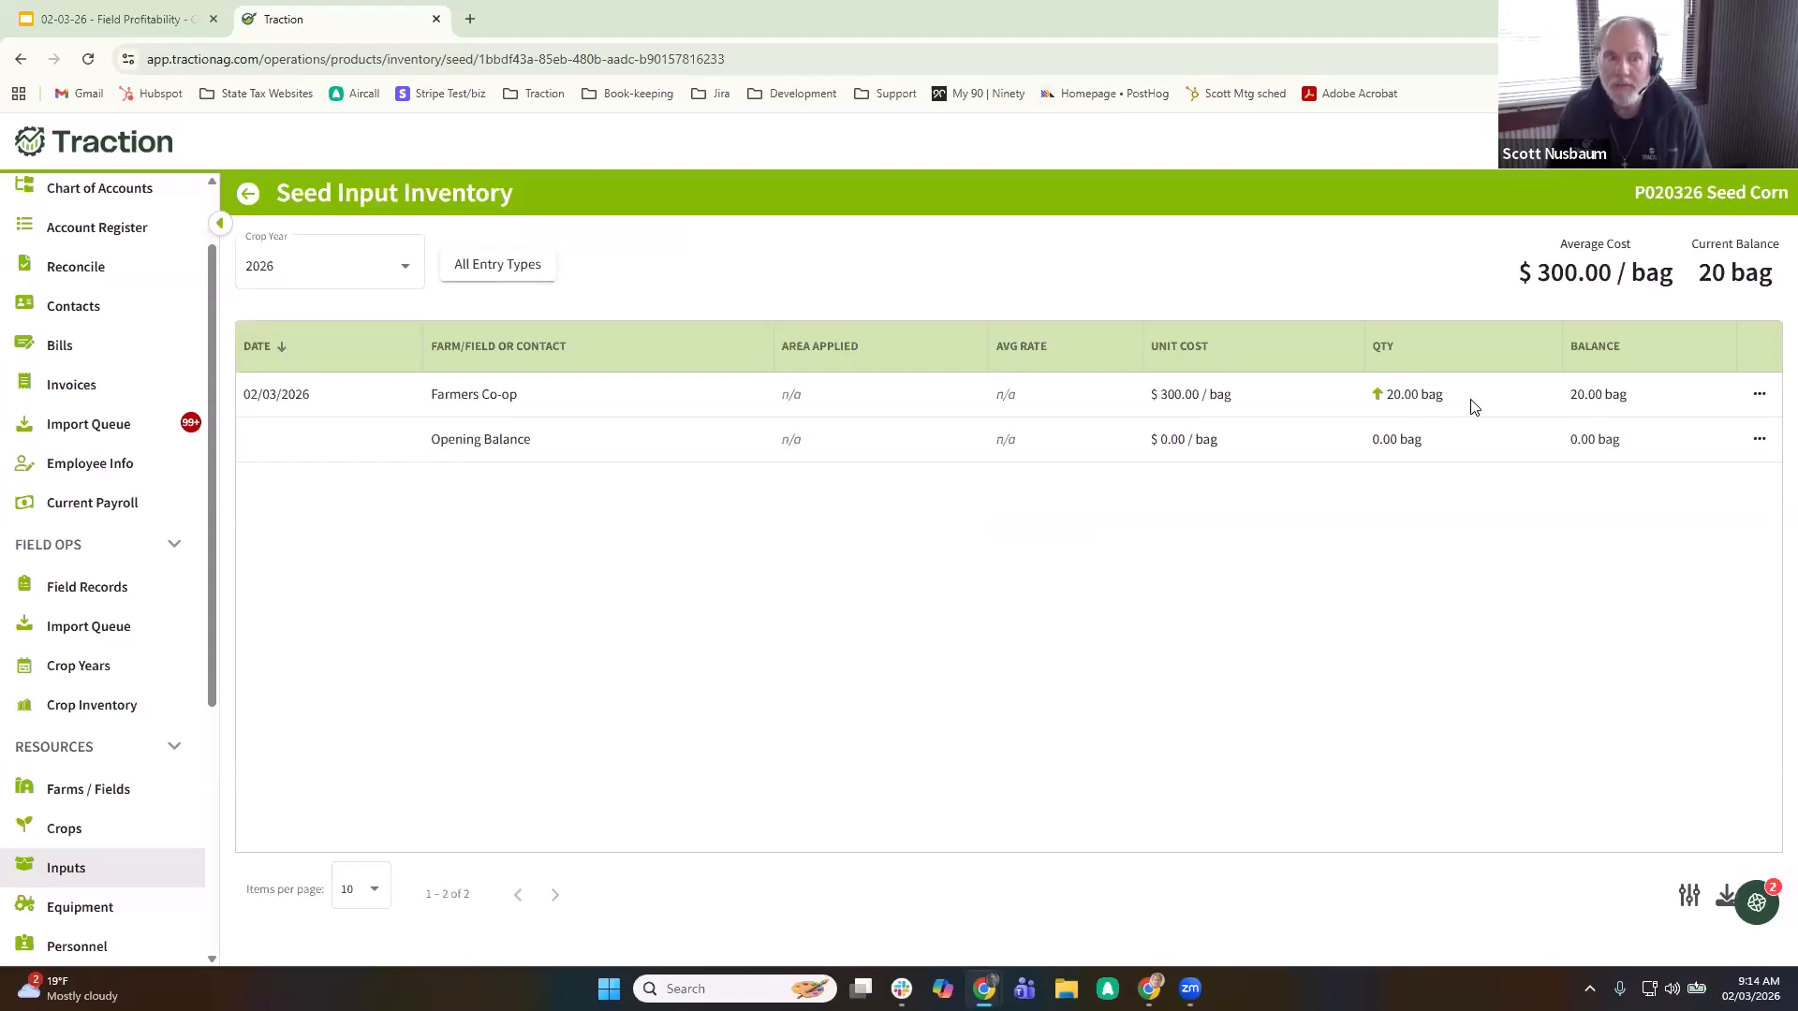
- Start a new seeding field record for crop year 2026 on the Home Farm's Home Field Grain Corn zone
{"action": "left_click", "coordinate": [128, 599]}
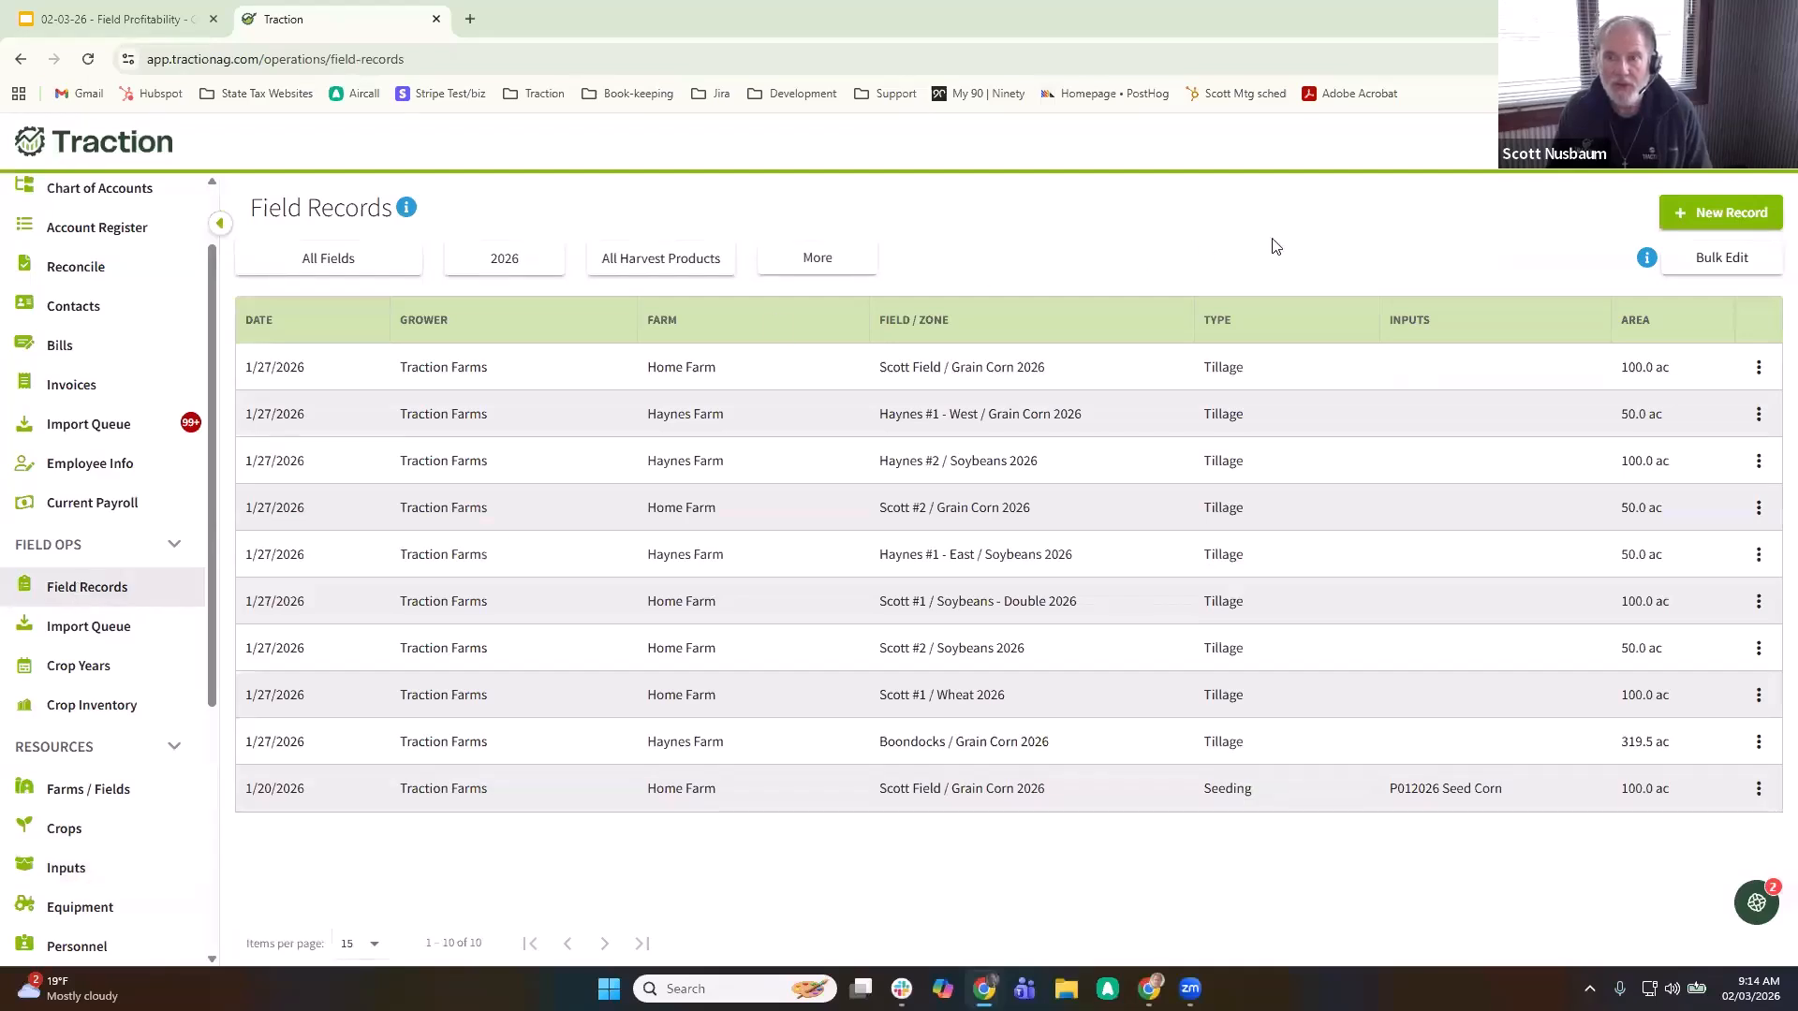
{"action": "left_click", "coordinate": [1729, 213]}
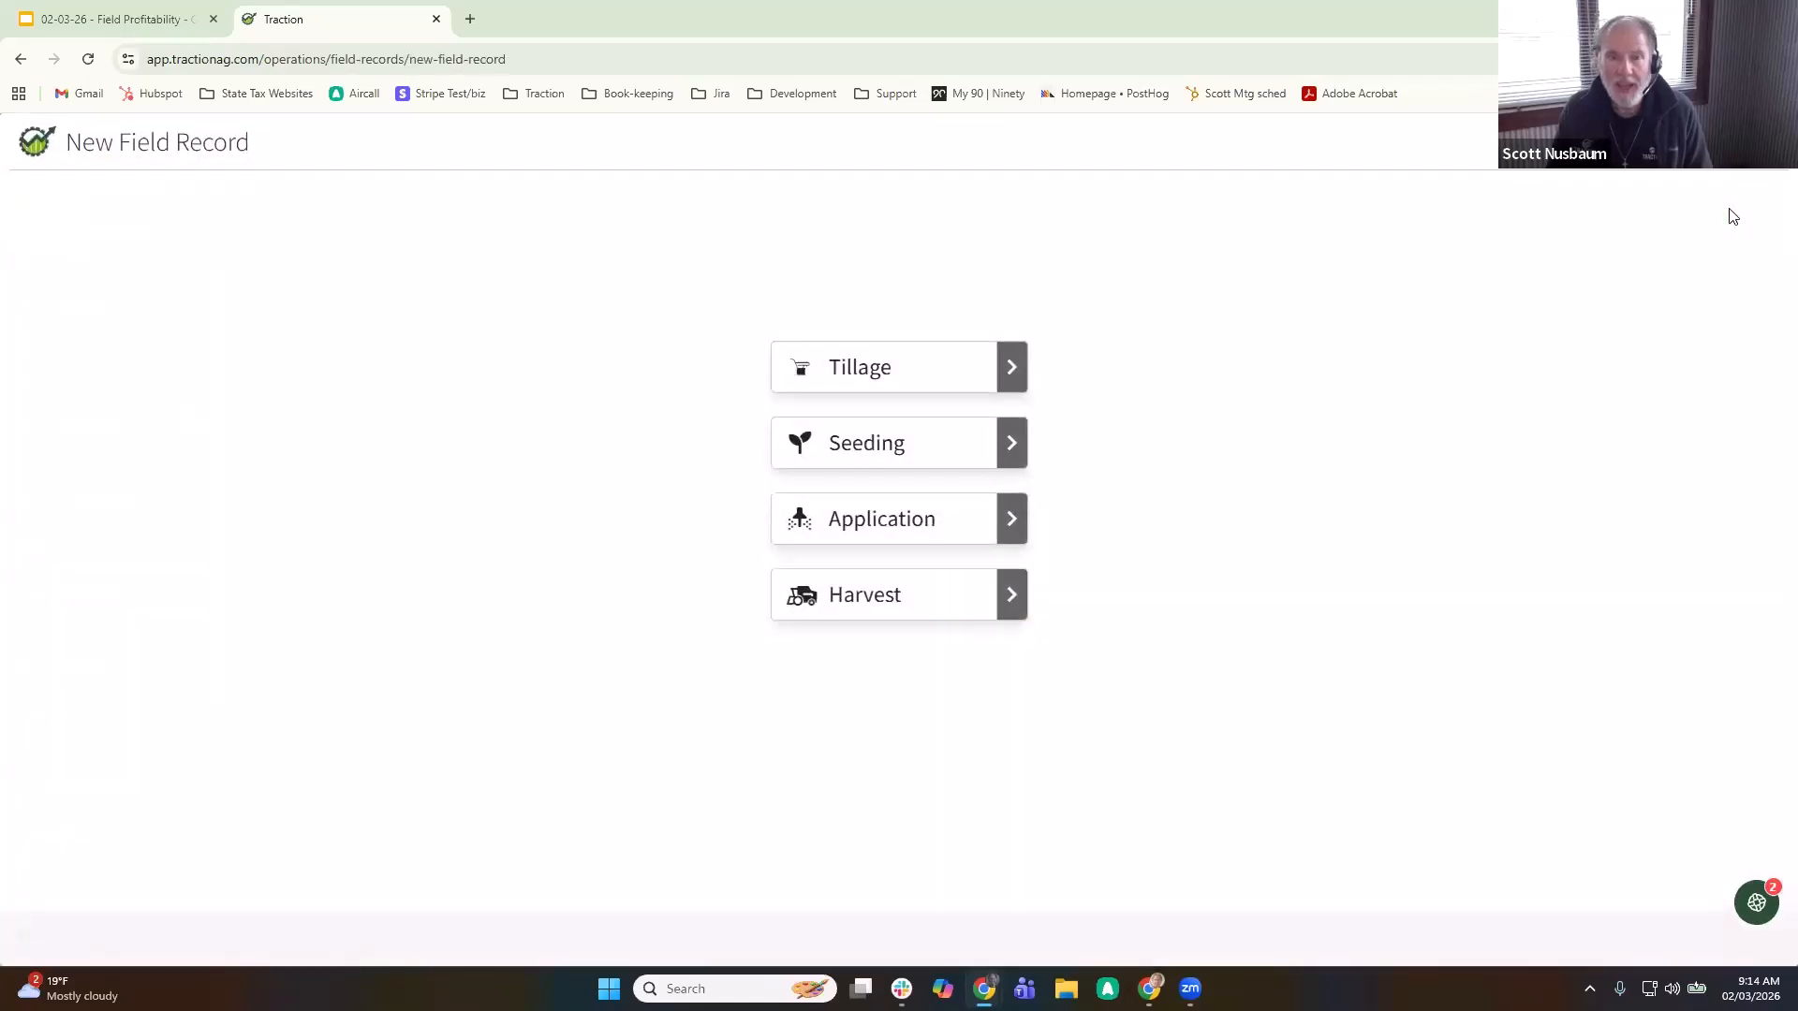
{"action": "left_click", "coordinate": [904, 449]}
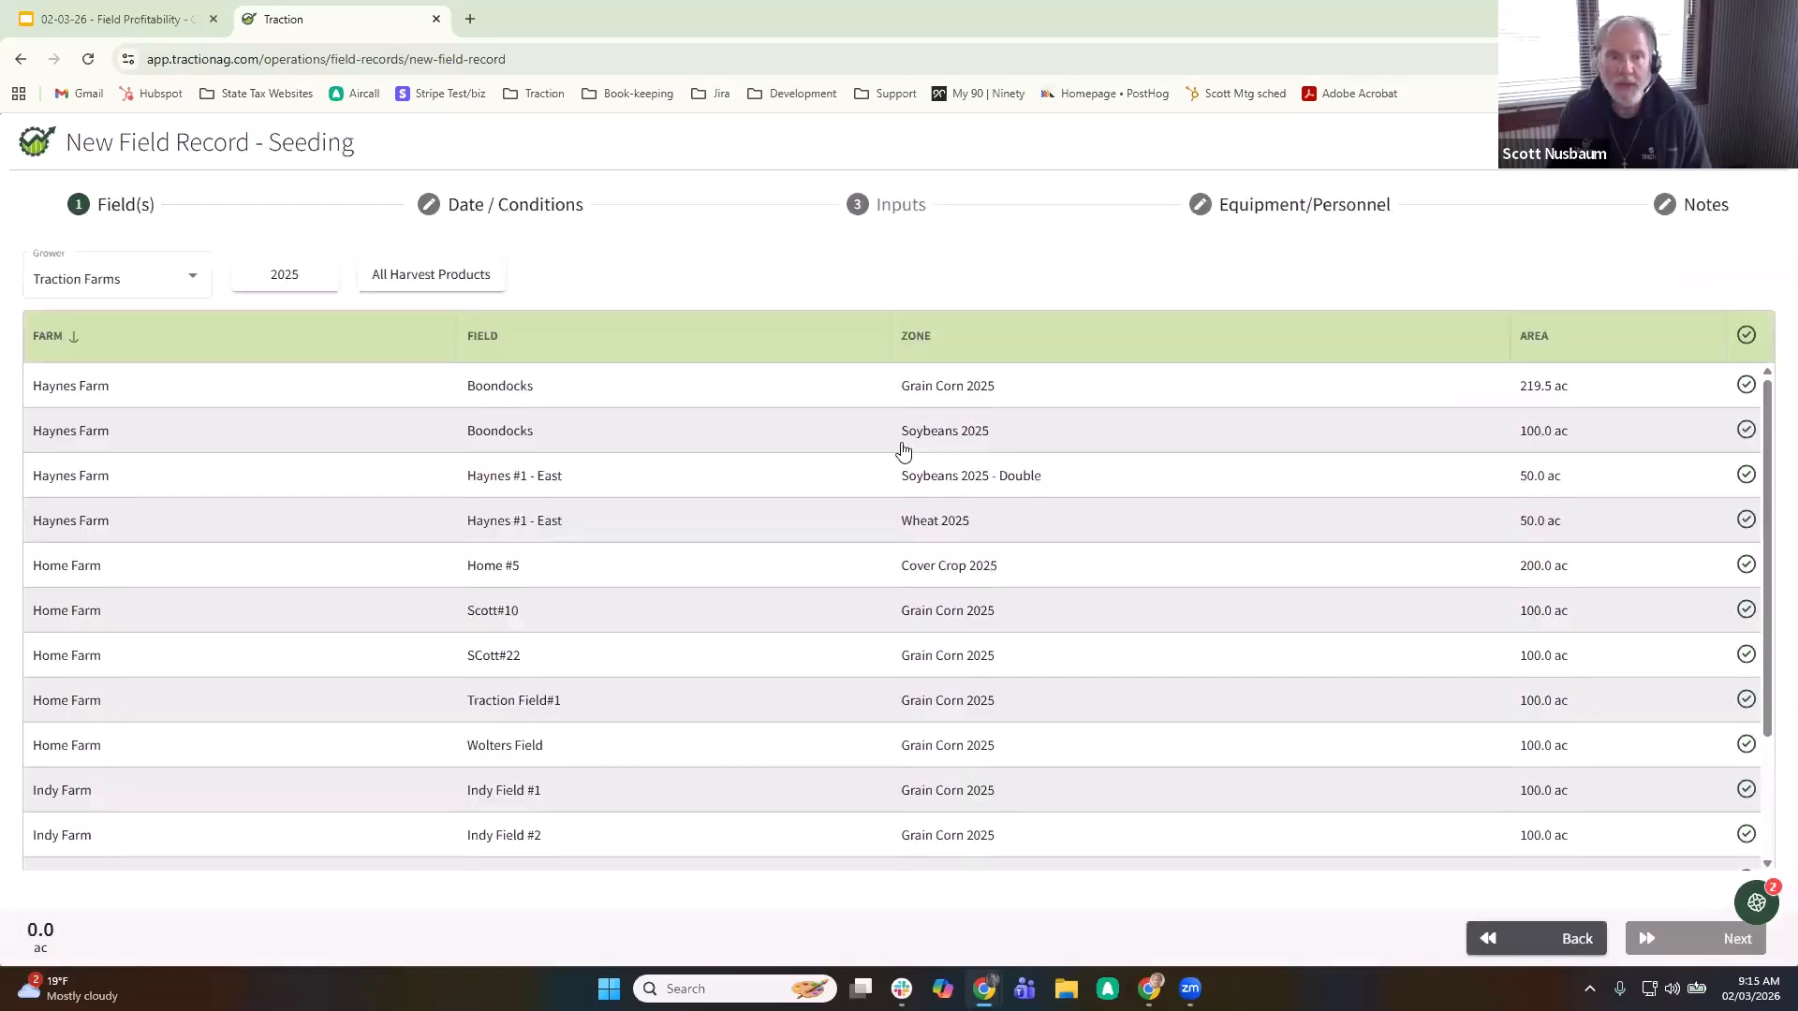
{"action": "left_click", "coordinate": [286, 276]}
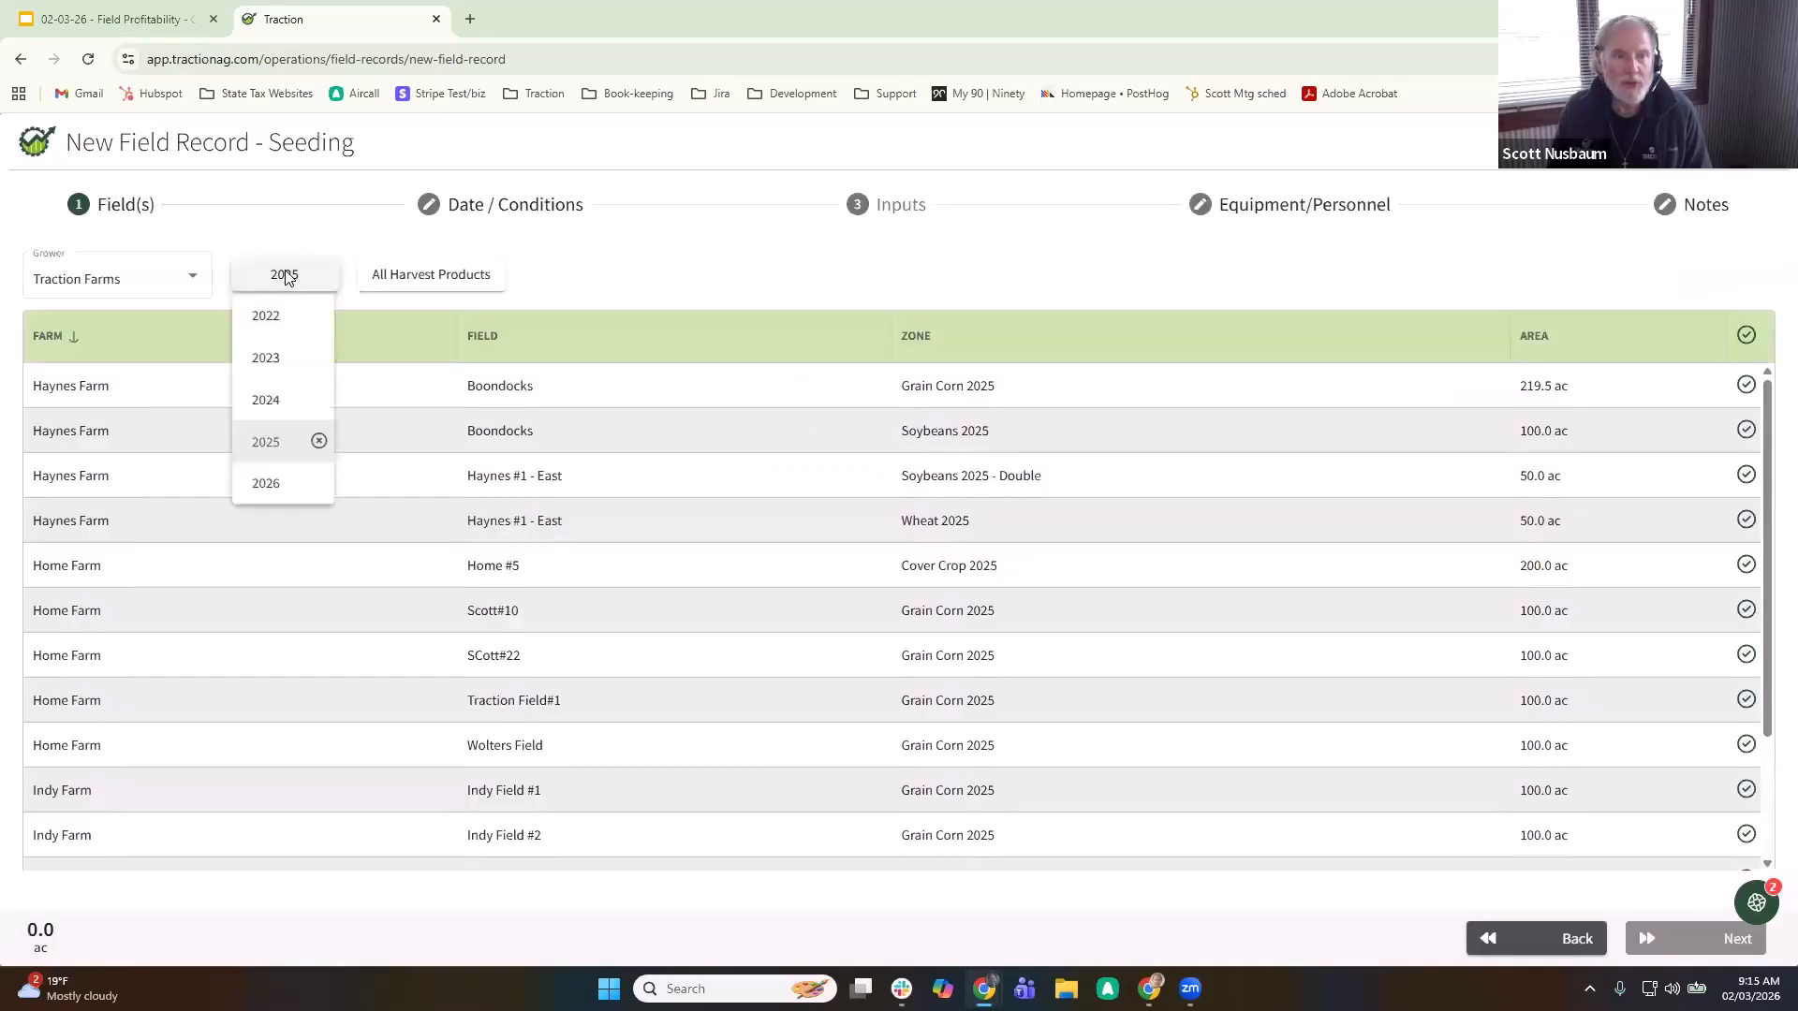
{"action": "left_click", "coordinate": [270, 485]}
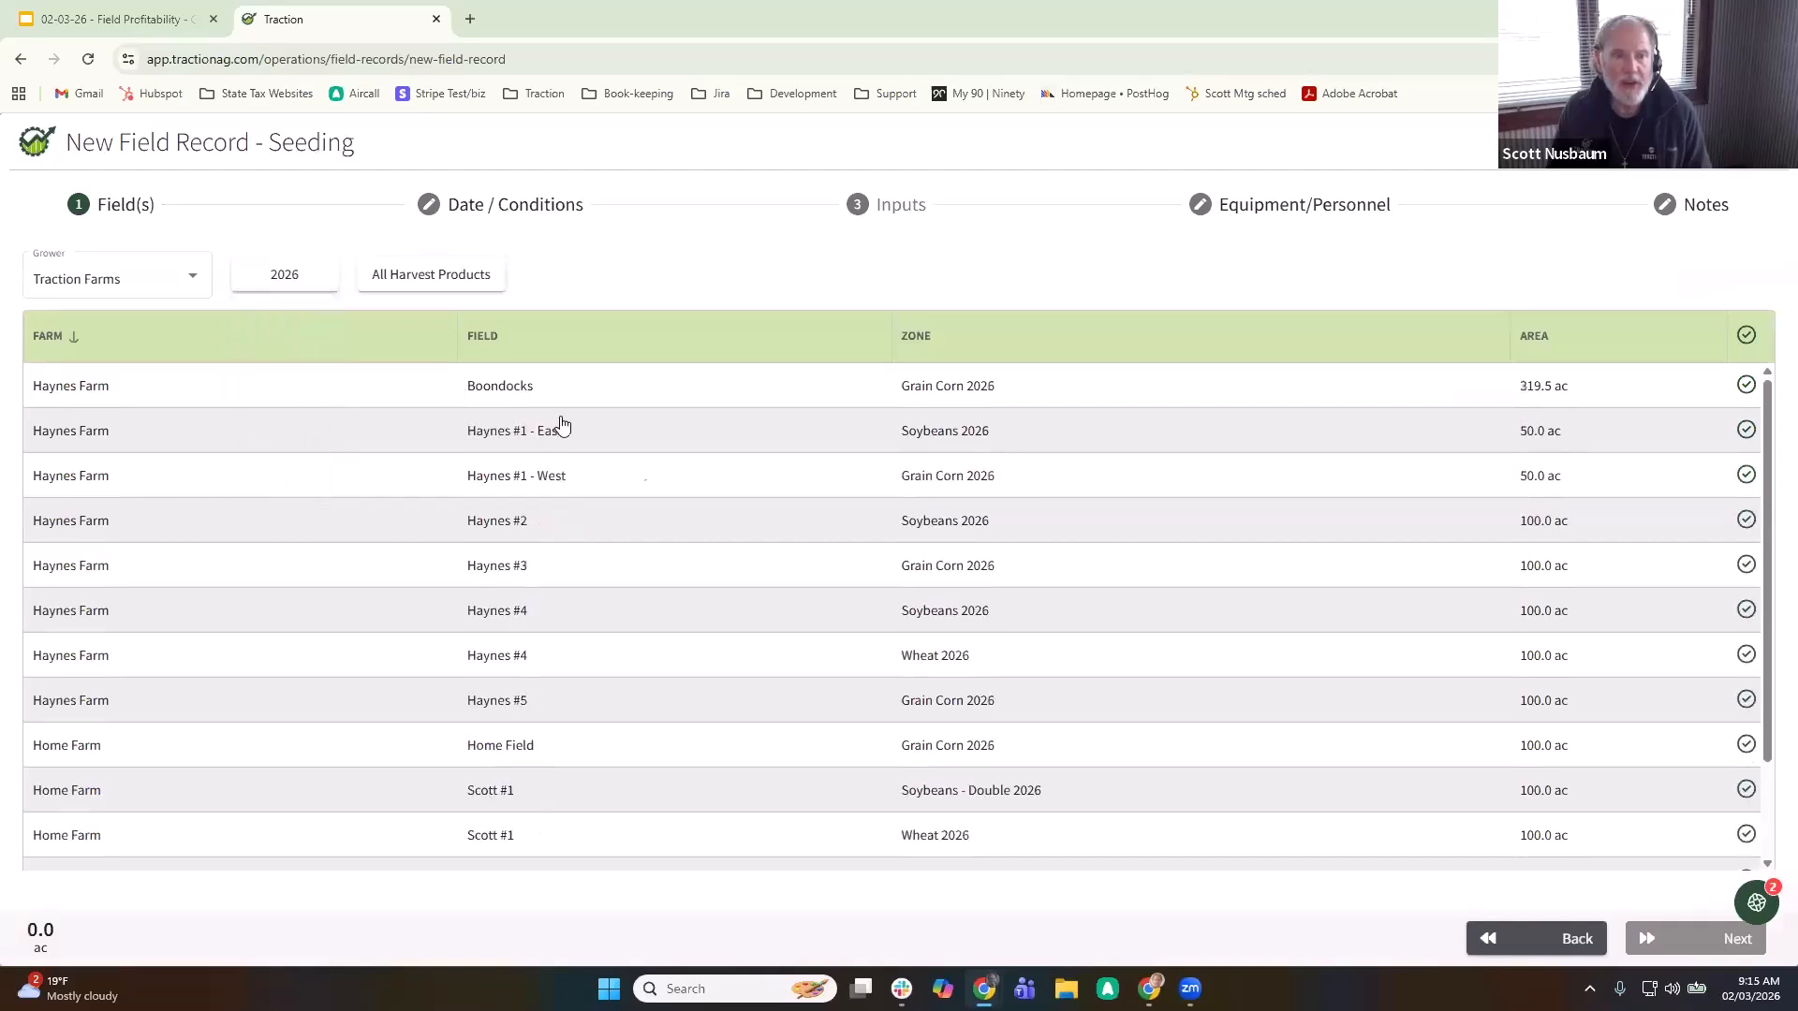
{"action": "scroll", "coordinate": [695, 503], "scroll_direction": "down", "scroll_amount": 2}
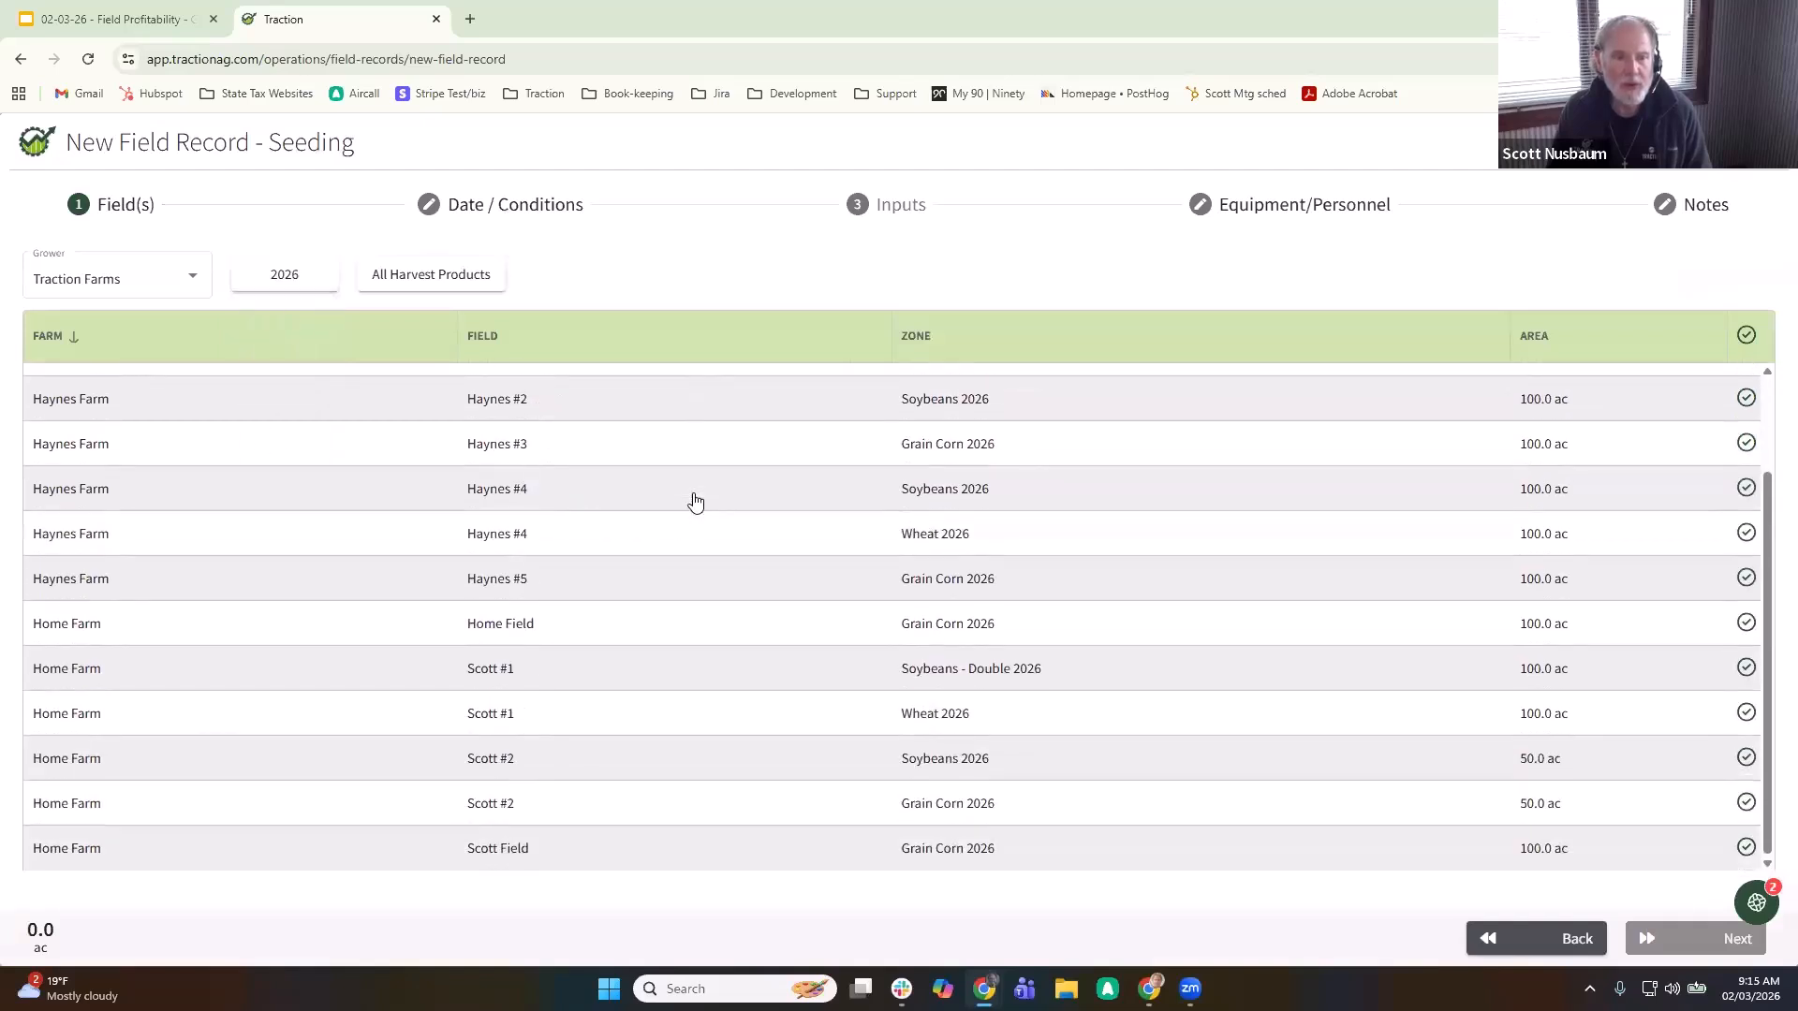
{"action": "left_click", "coordinate": [1747, 624]}
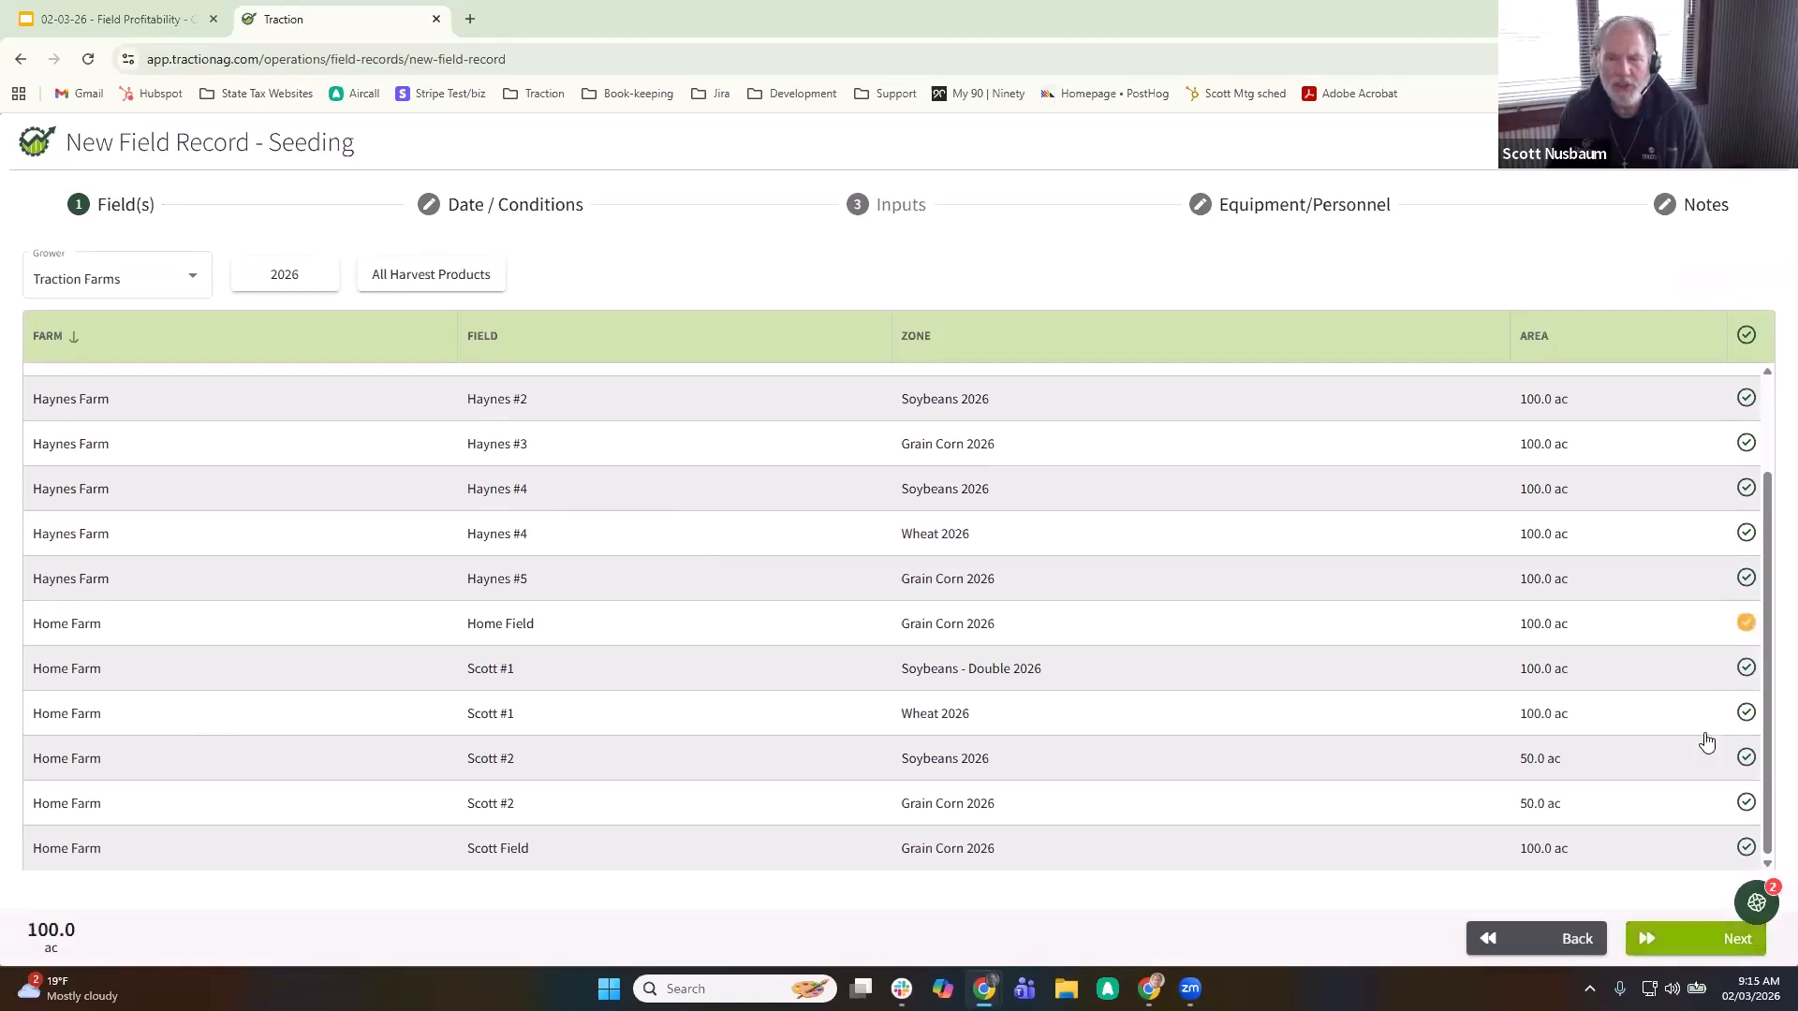
{"action": "left_click", "coordinate": [1685, 938]}
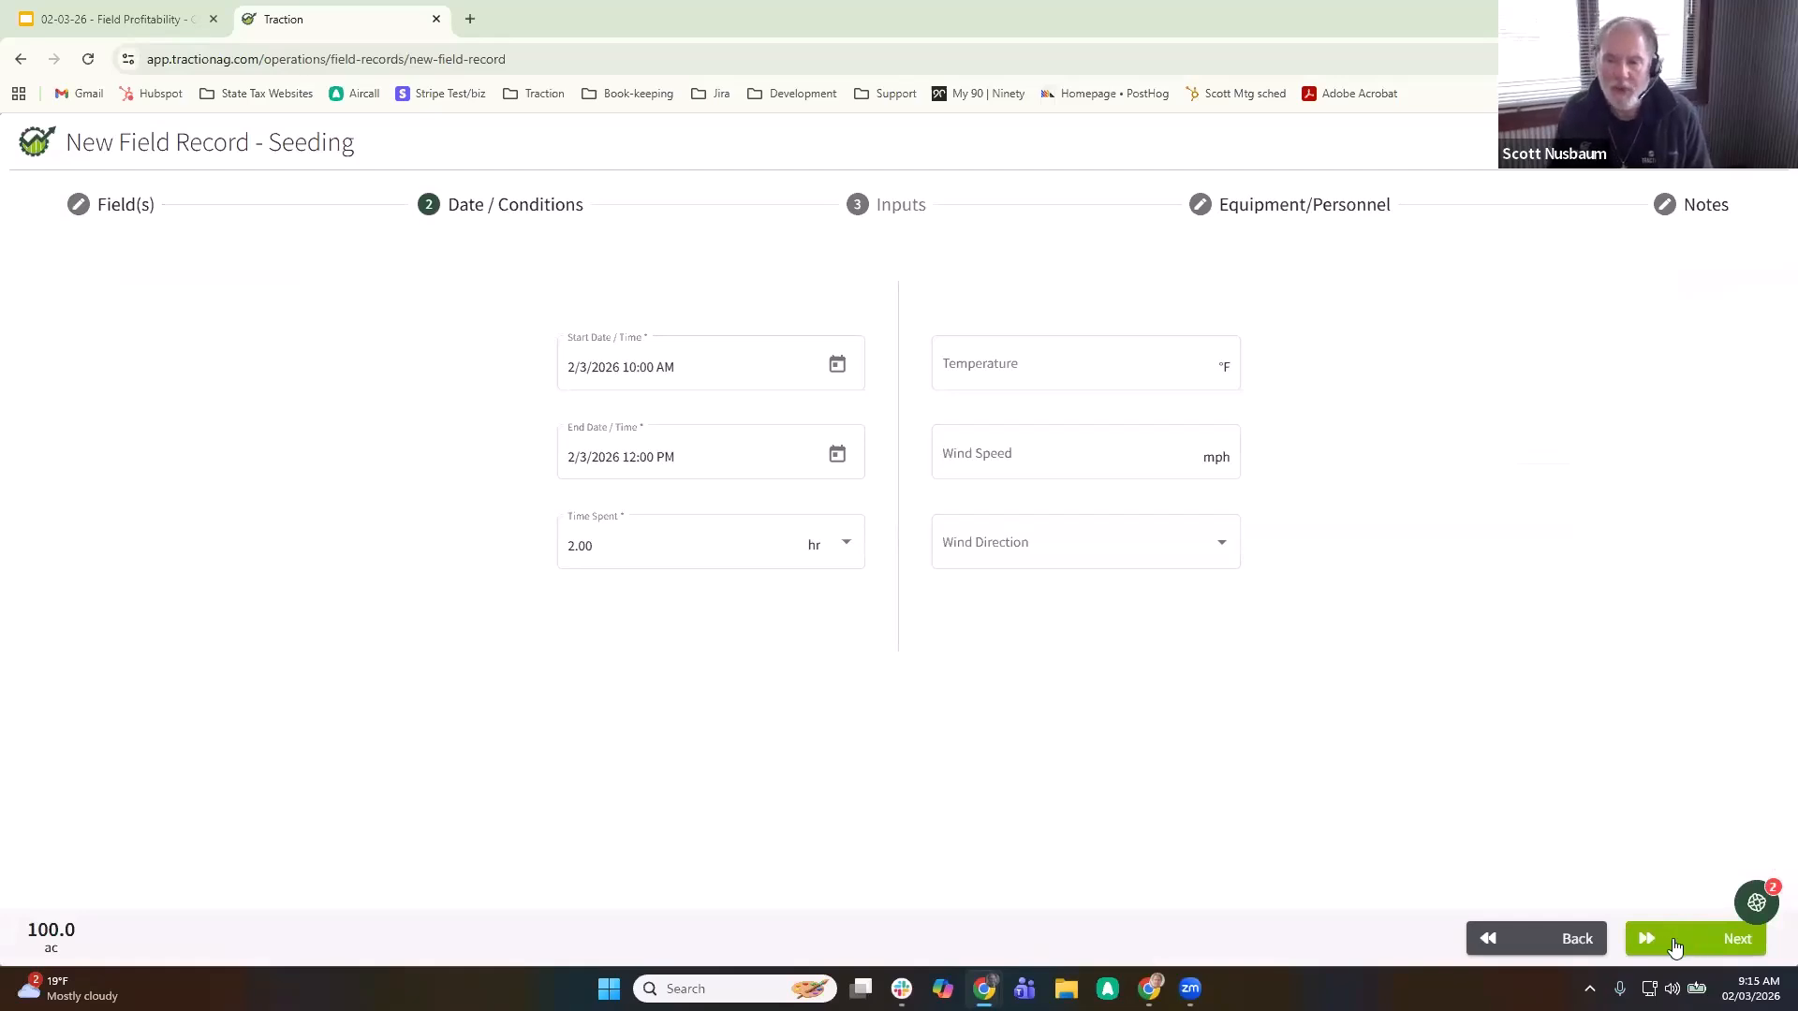
- Keep the default date and conditions, add P020326 Seed Corn as the seed, and review its cost, area, rate and quantity
{"action": "left_click", "coordinate": [1674, 940]}
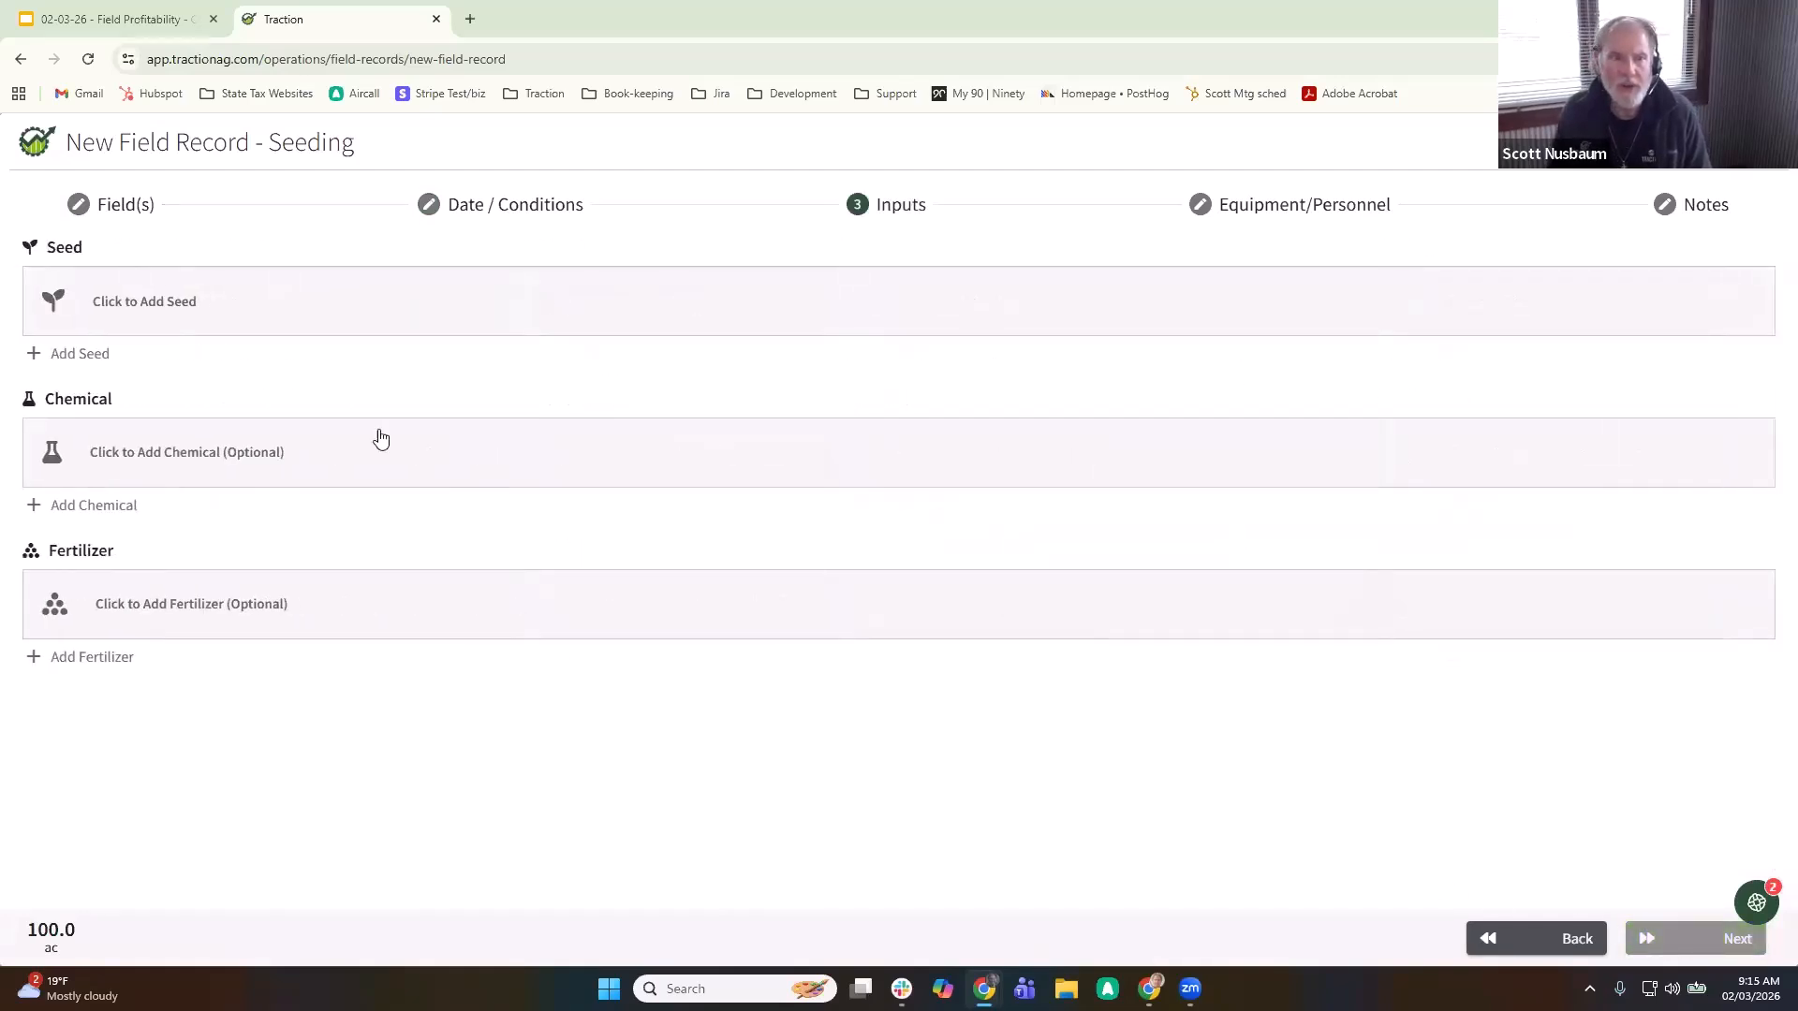
{"action": "left_click", "coordinate": [155, 301]}
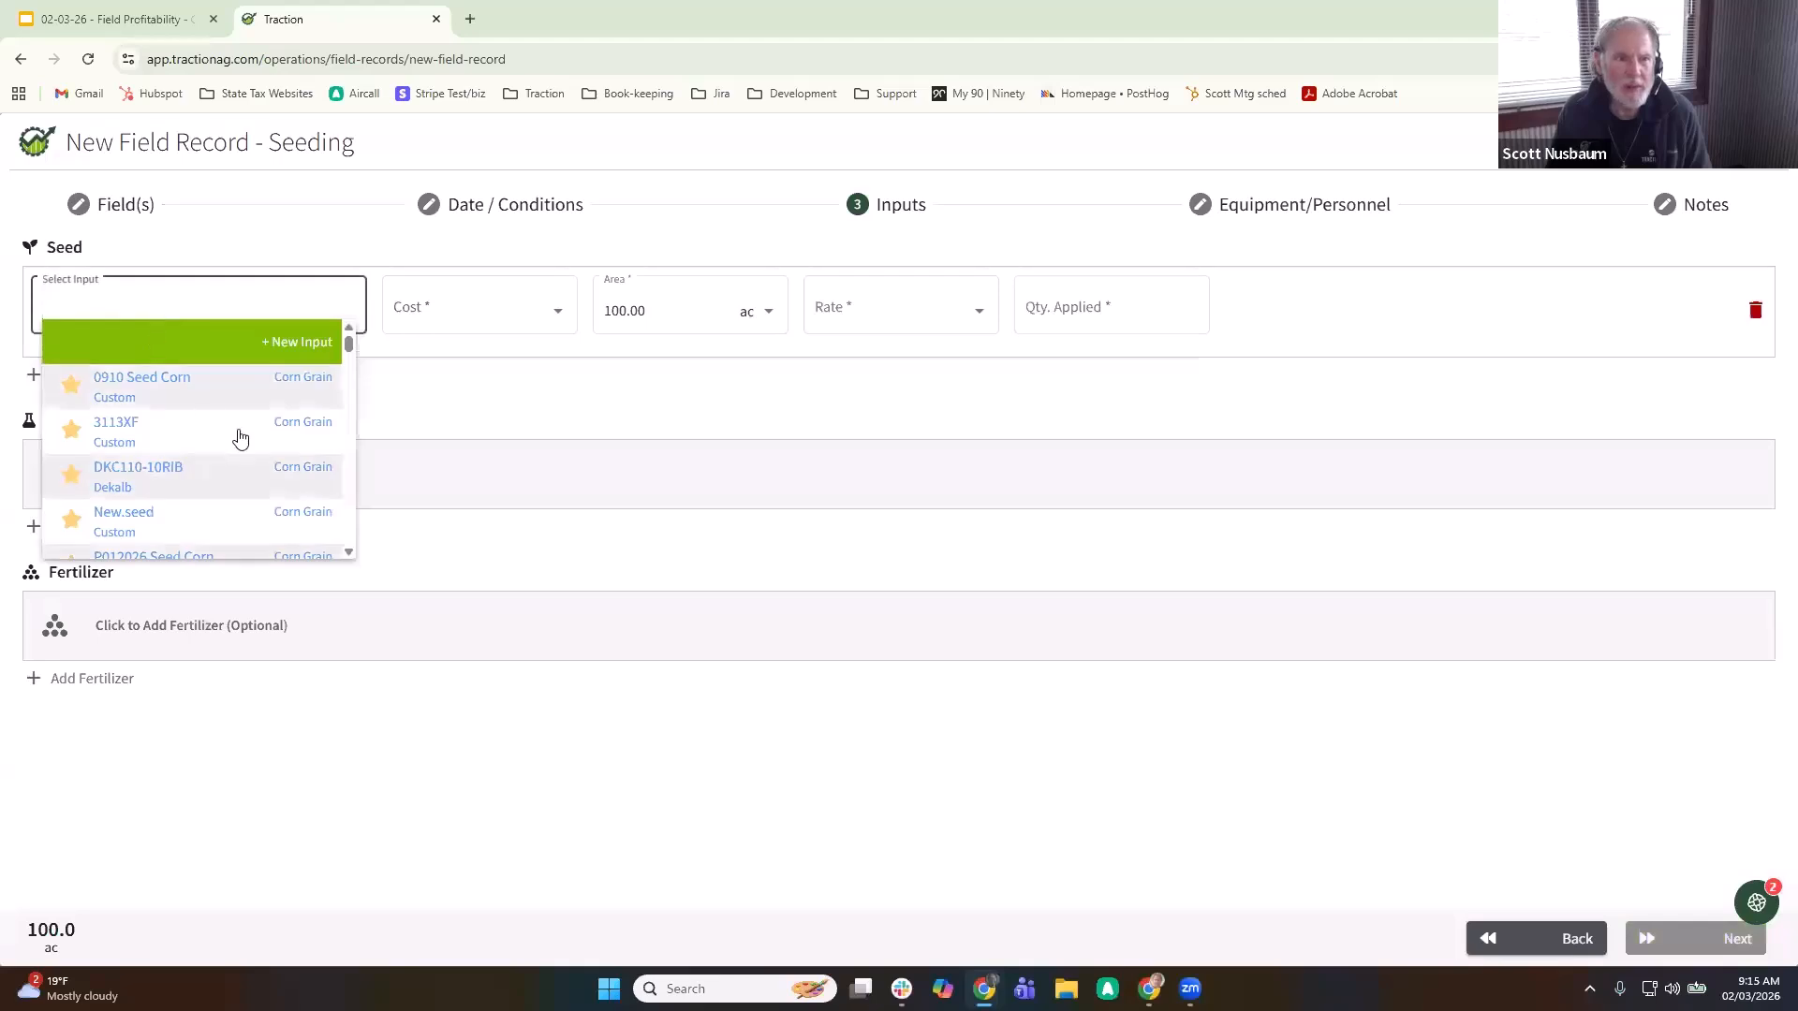
{"action": "scroll", "coordinate": [225, 430], "scroll_direction": "down", "scroll_amount": 3}
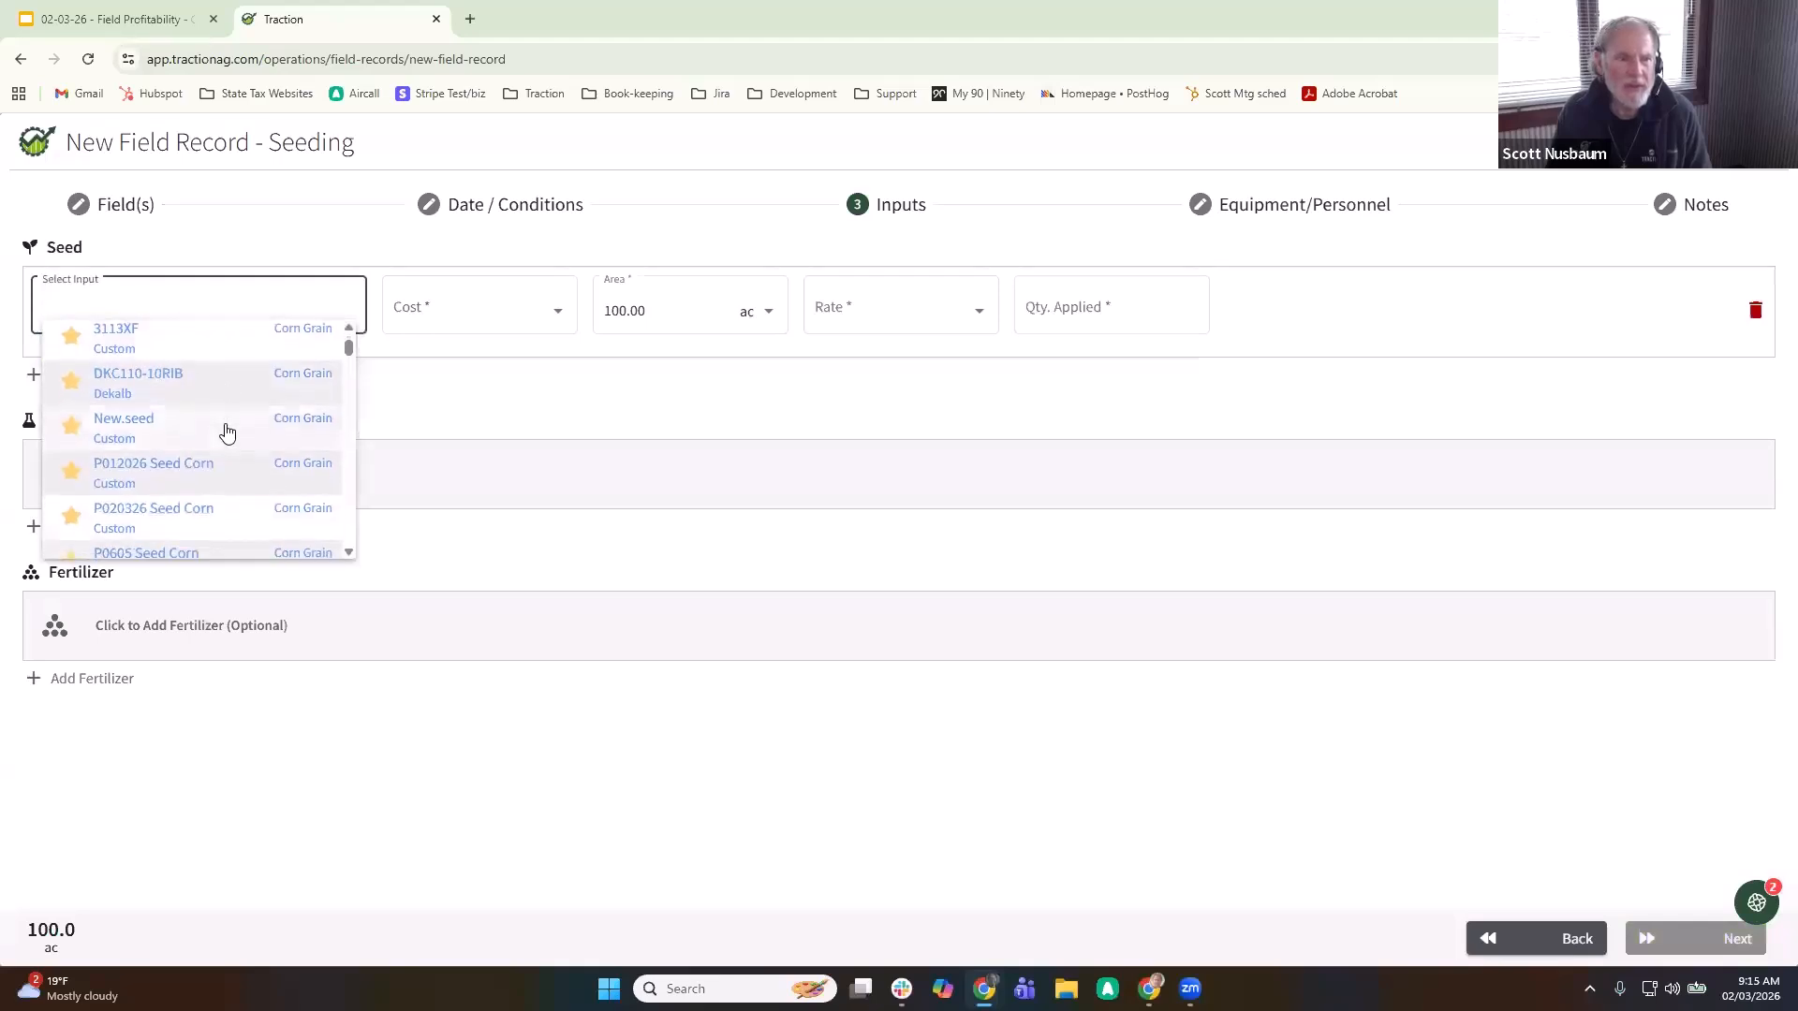
{"action": "left_click", "coordinate": [188, 421]}
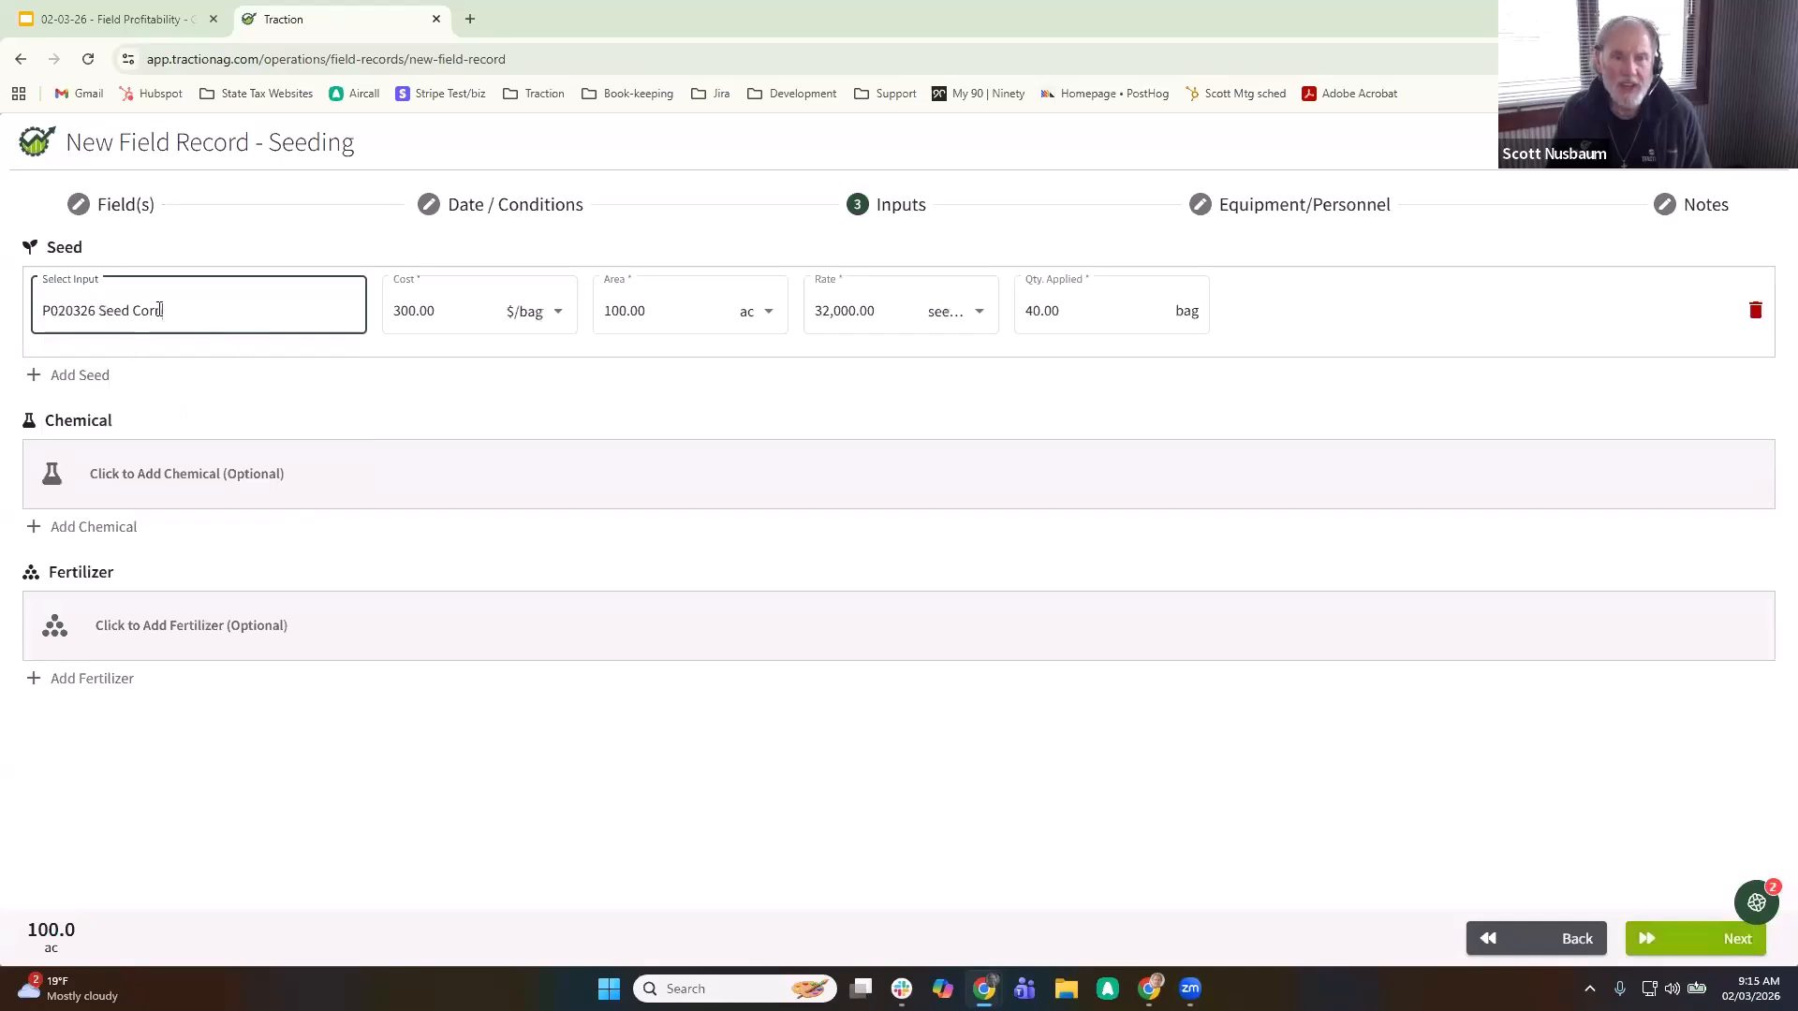
{"action": "left_click", "coordinate": [417, 311]}
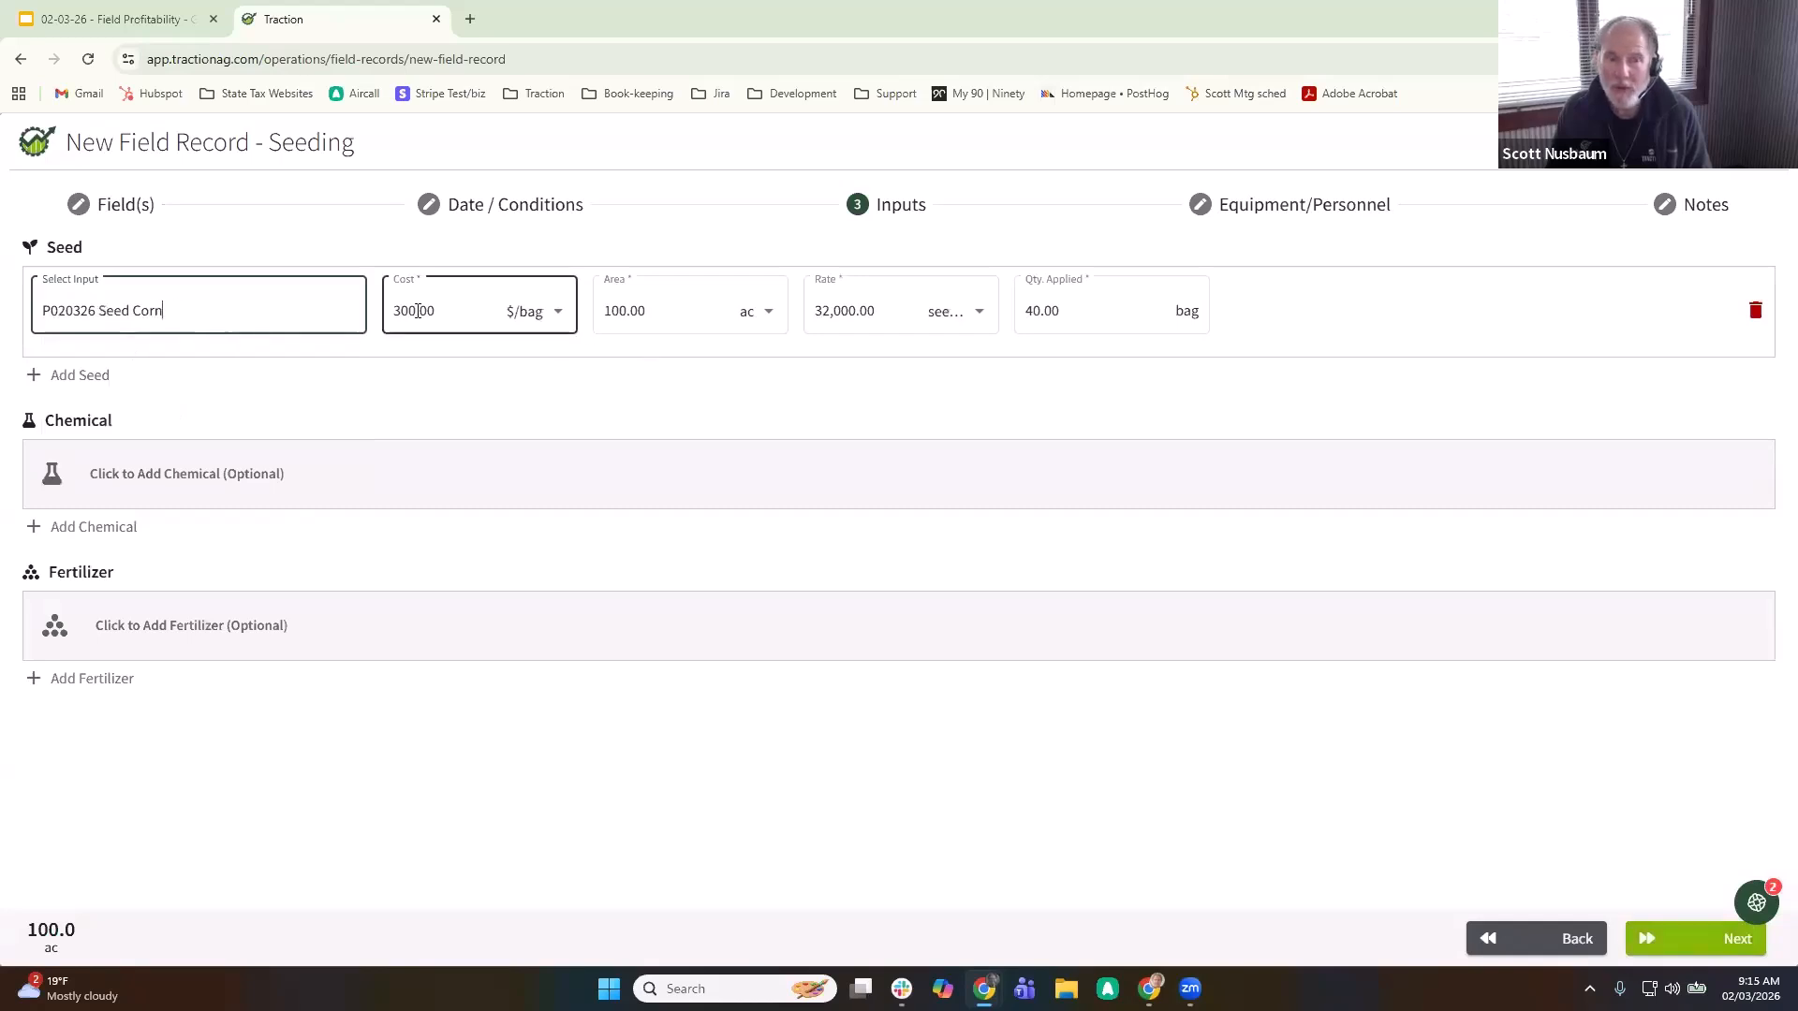
{"action": "left_click", "coordinate": [684, 330]}
{"action": "left_click", "coordinate": [944, 312]}
{"action": "left_click", "coordinate": [1078, 315]}
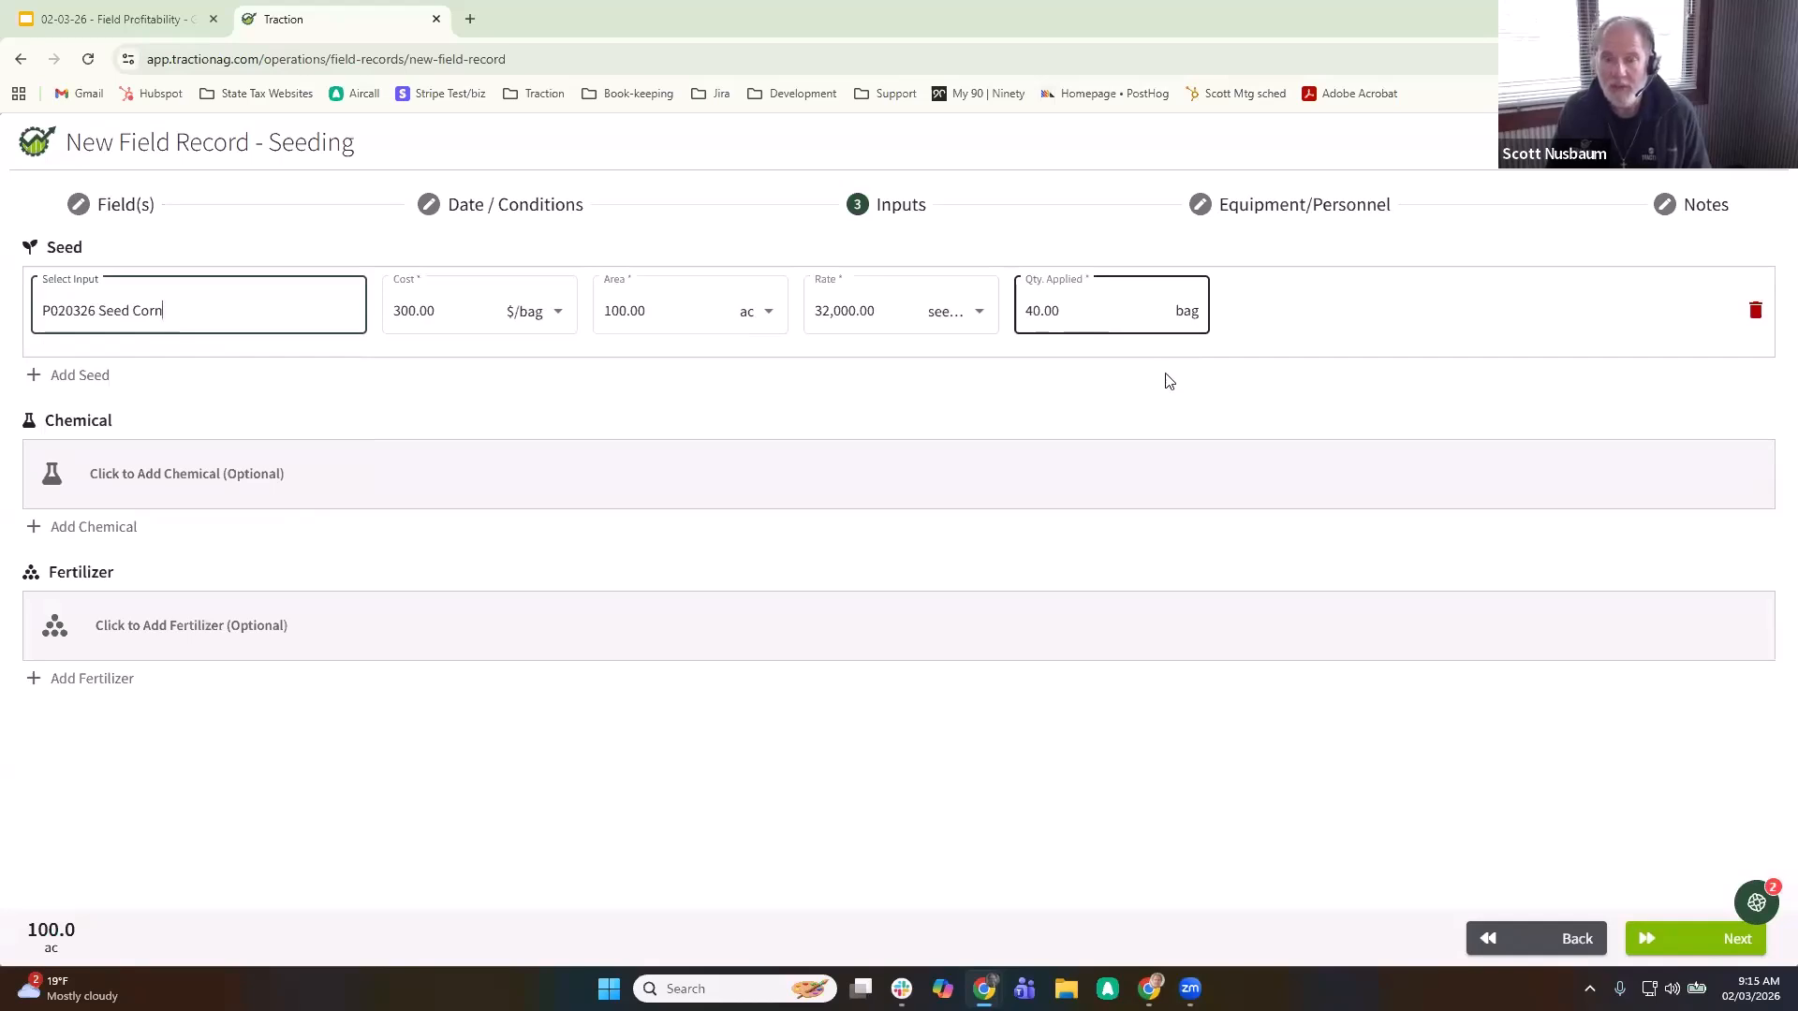
- Leave equipment, personnel and notes empty, and save and close the seeding record
{"action": "left_click", "coordinate": [1698, 955]}
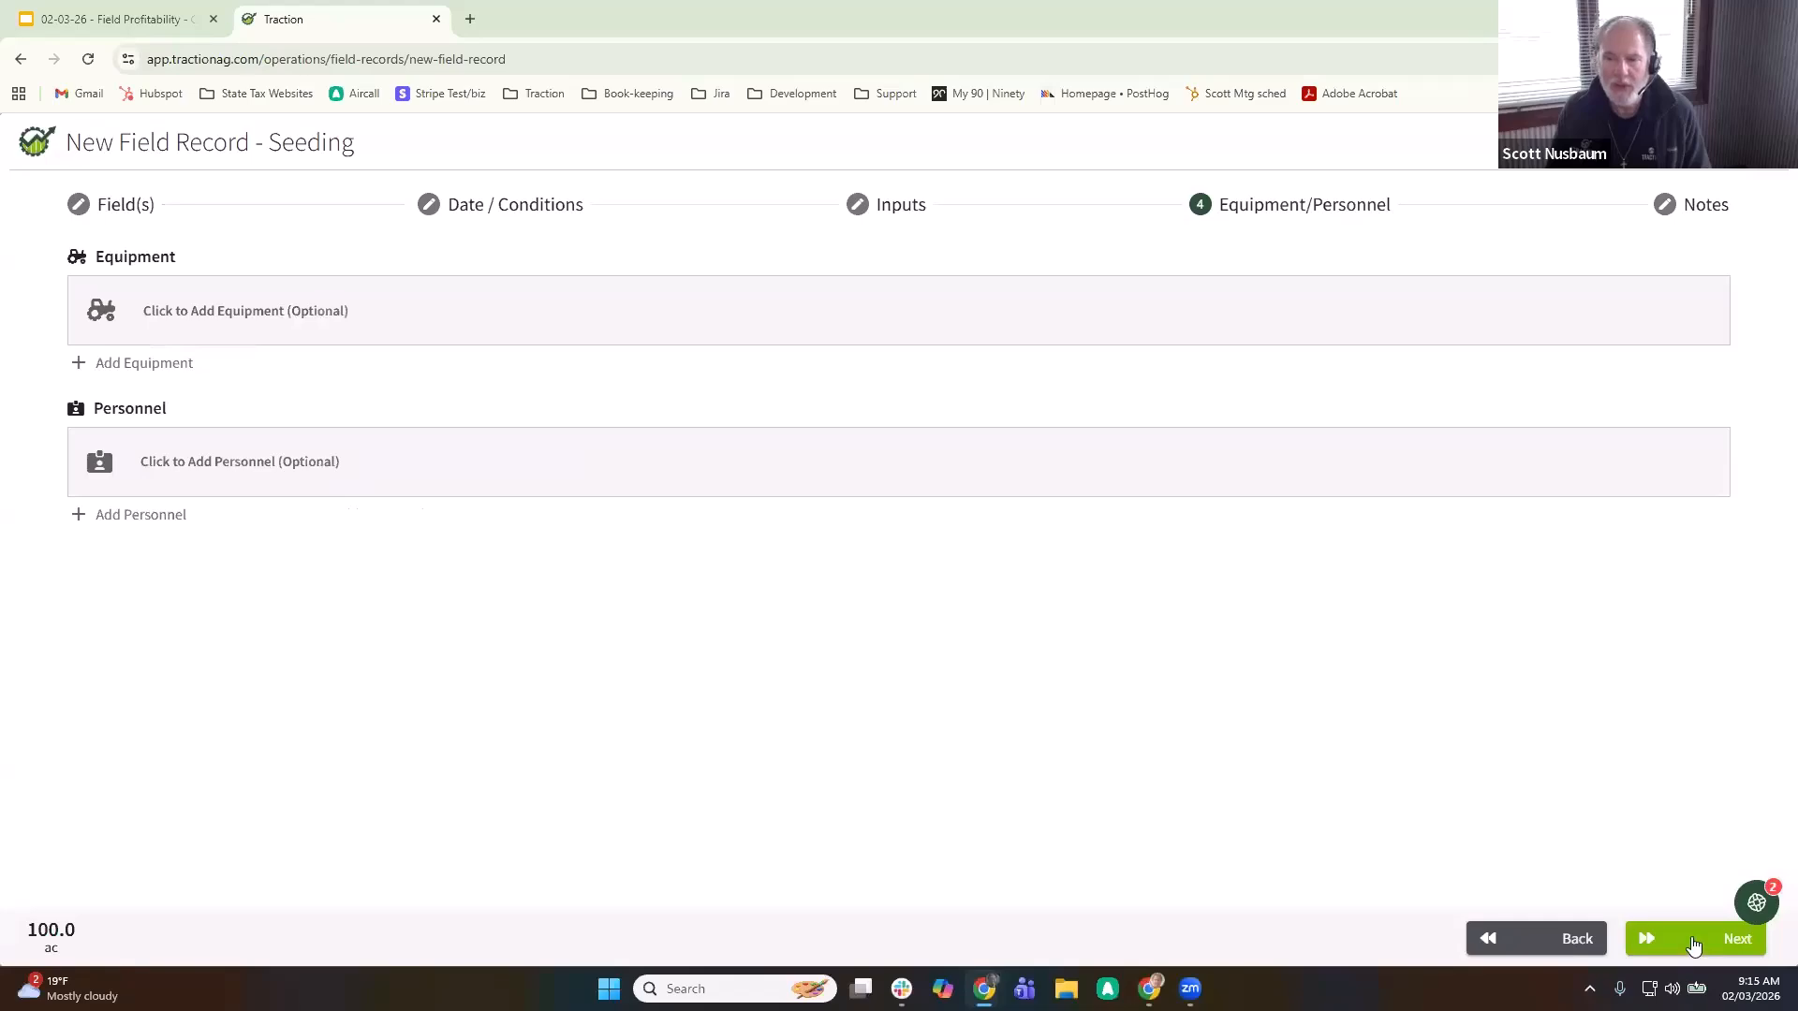
{"action": "left_click", "coordinate": [1691, 936]}
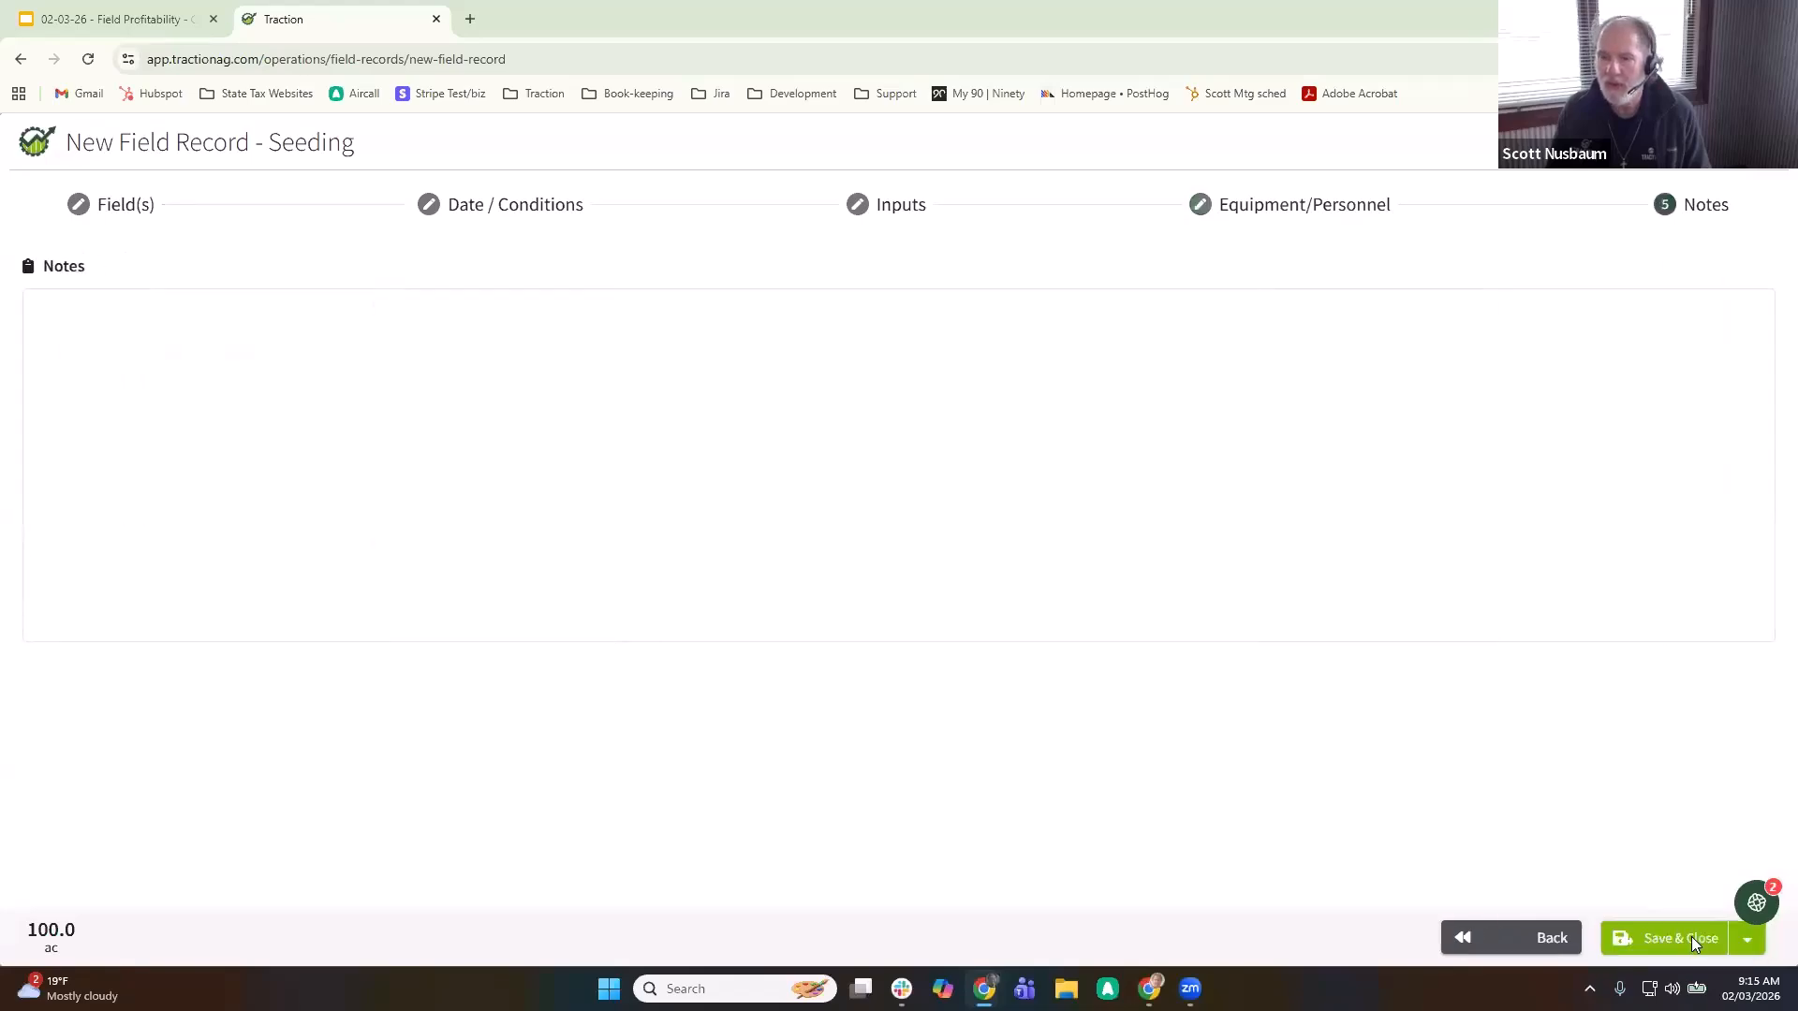
{"action": "left_click", "coordinate": [1678, 936]}
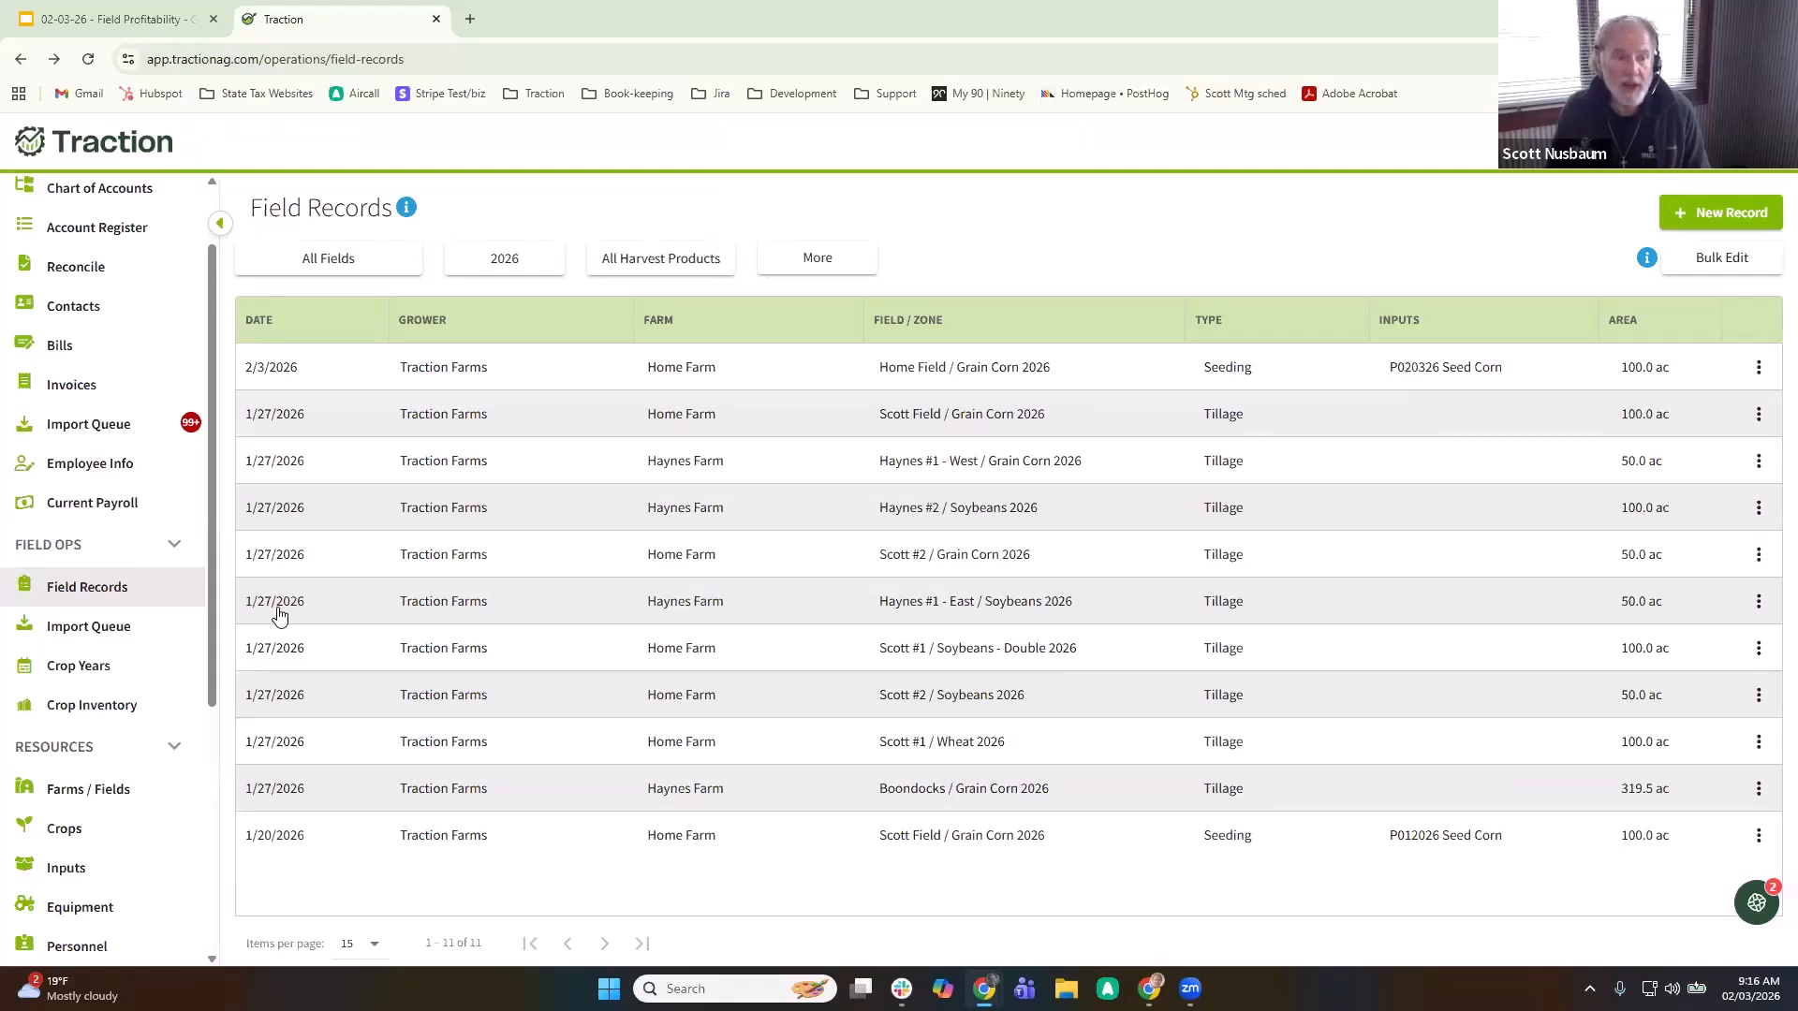
- Check how the Home Field seeding affected the P020326 Seed Corn inventory for 2026
{"action": "left_click", "coordinate": [78, 880]}
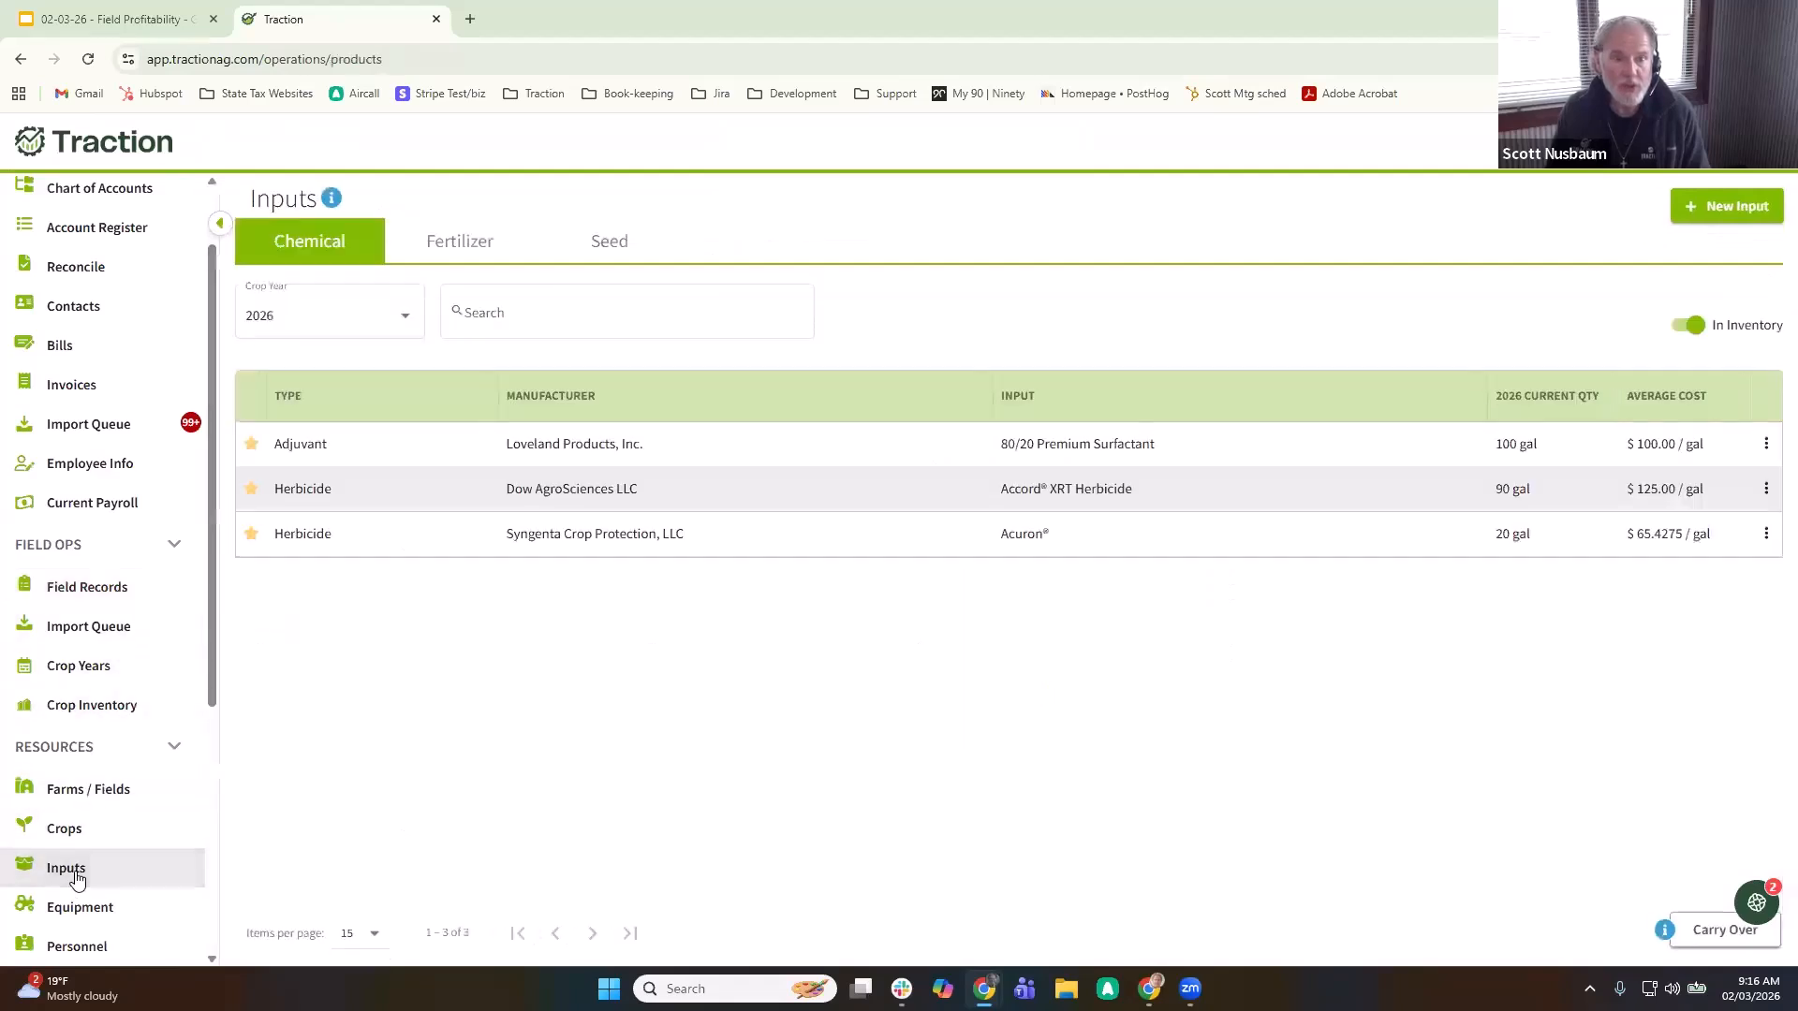
{"action": "left_click", "coordinate": [614, 245]}
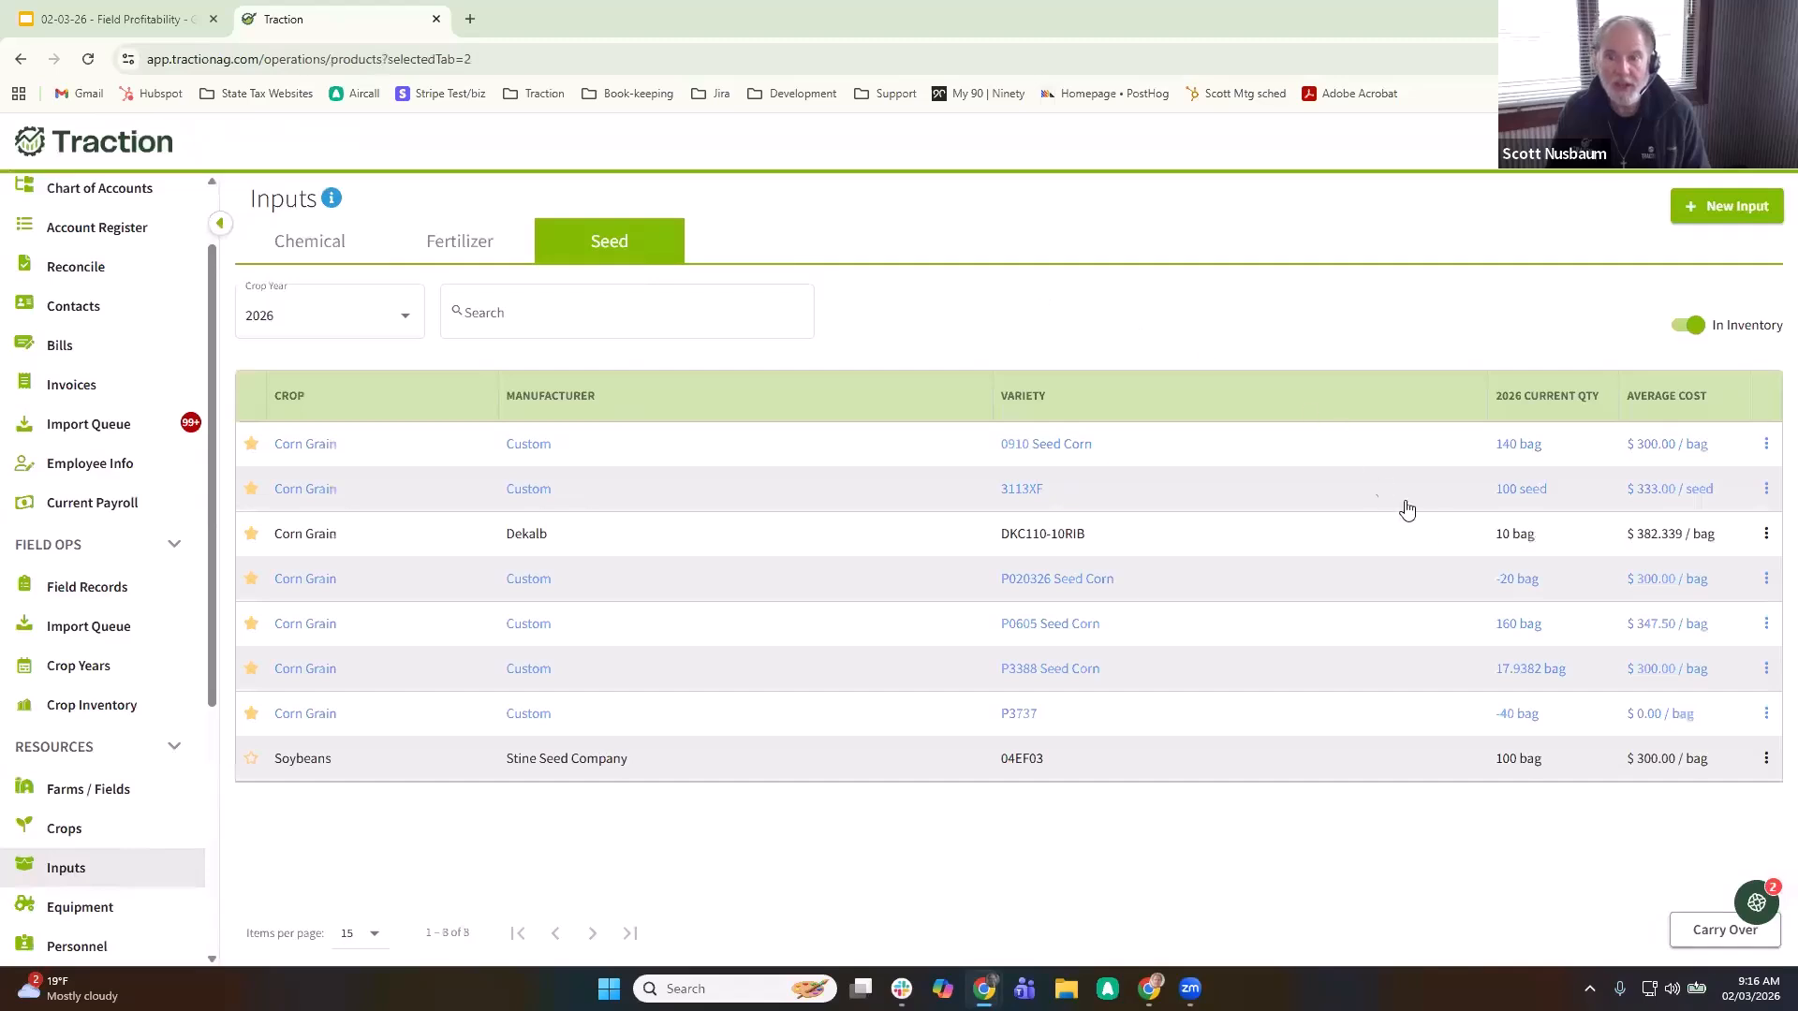
{"action": "left_click", "coordinate": [1516, 582]}
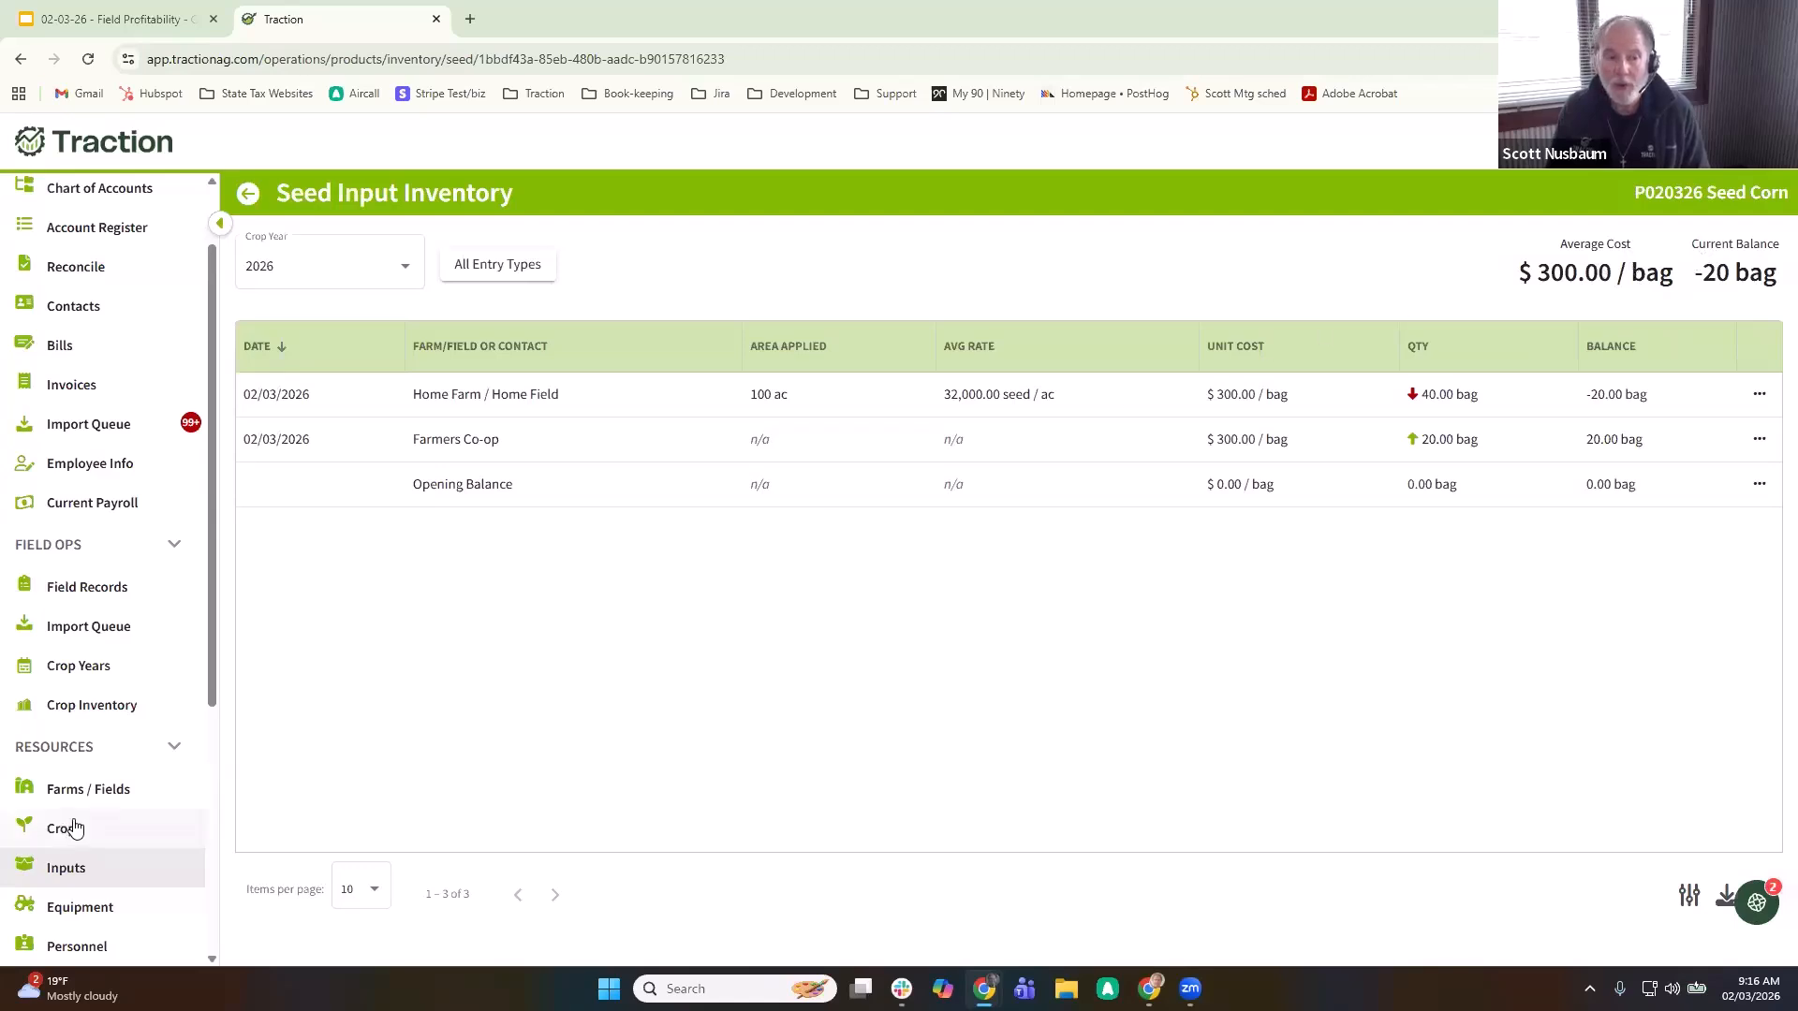
- Run the detailed Field Profit Center report for Traction Farms with only the Home Field Grain Corn 2026 zone selected
{"action": "scroll", "coordinate": [75, 829], "scroll_direction": "down", "scroll_amount": 3}
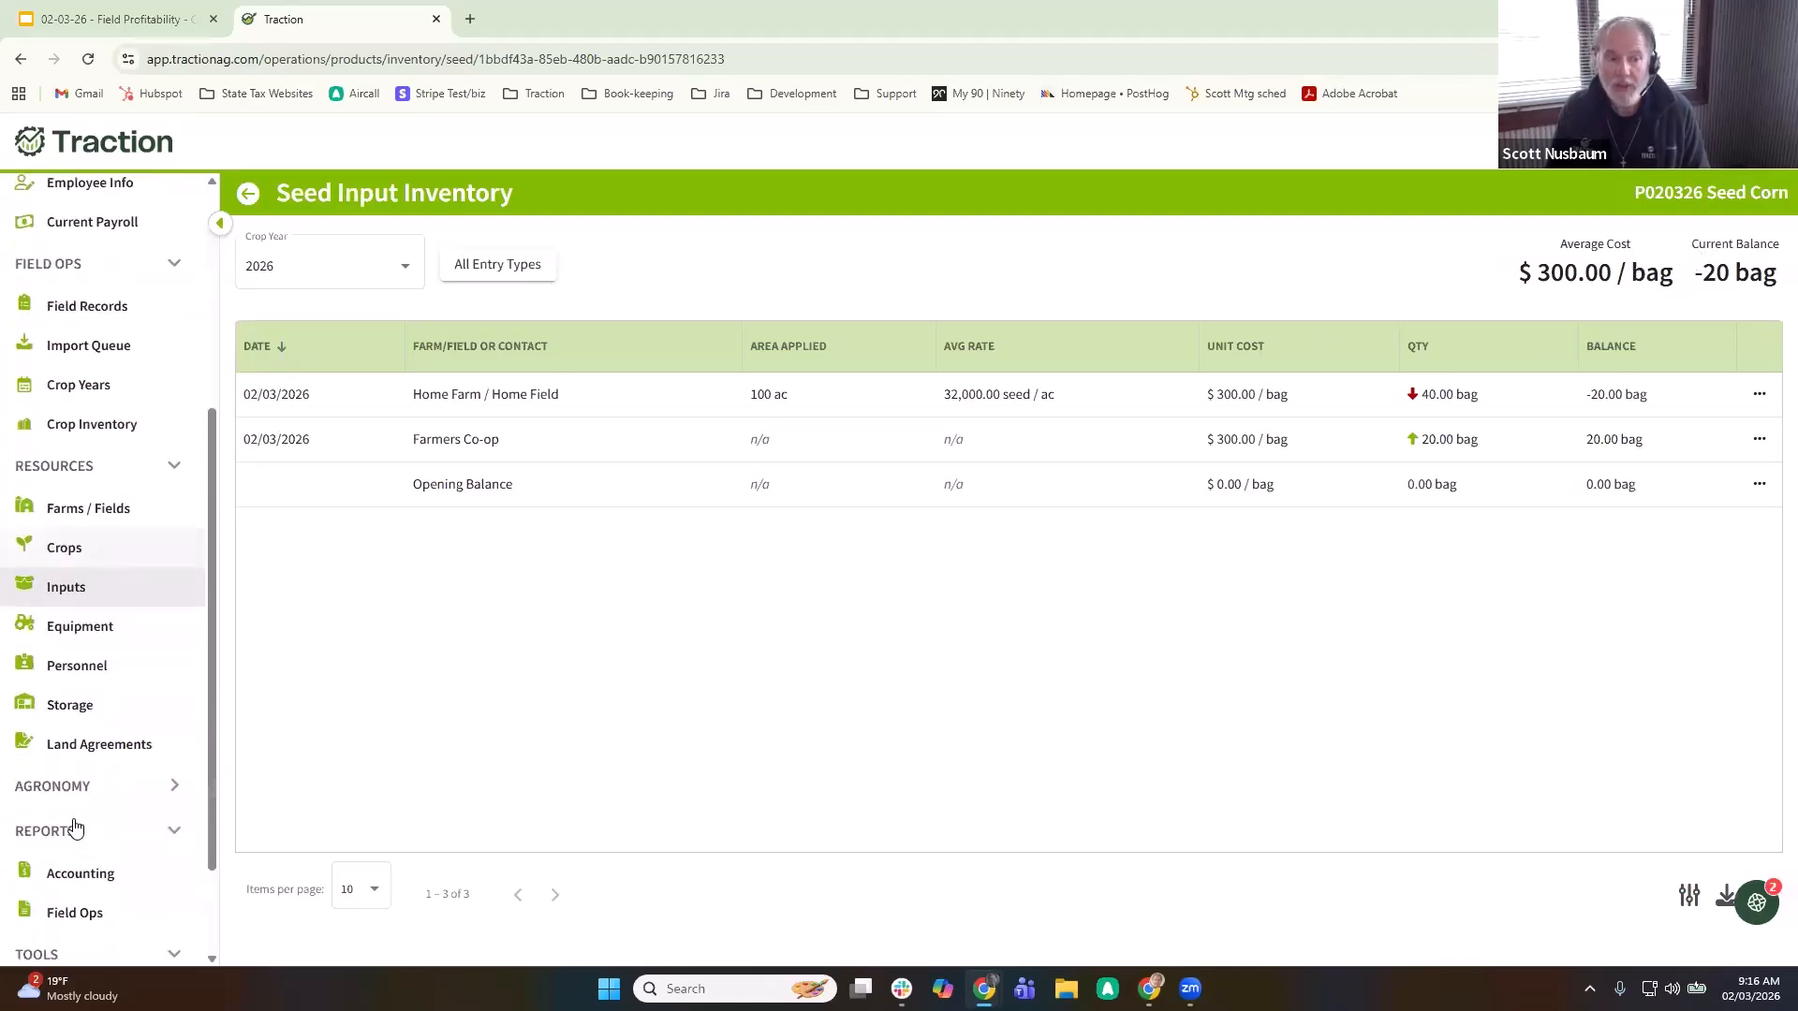
{"action": "left_click", "coordinate": [107, 918]}
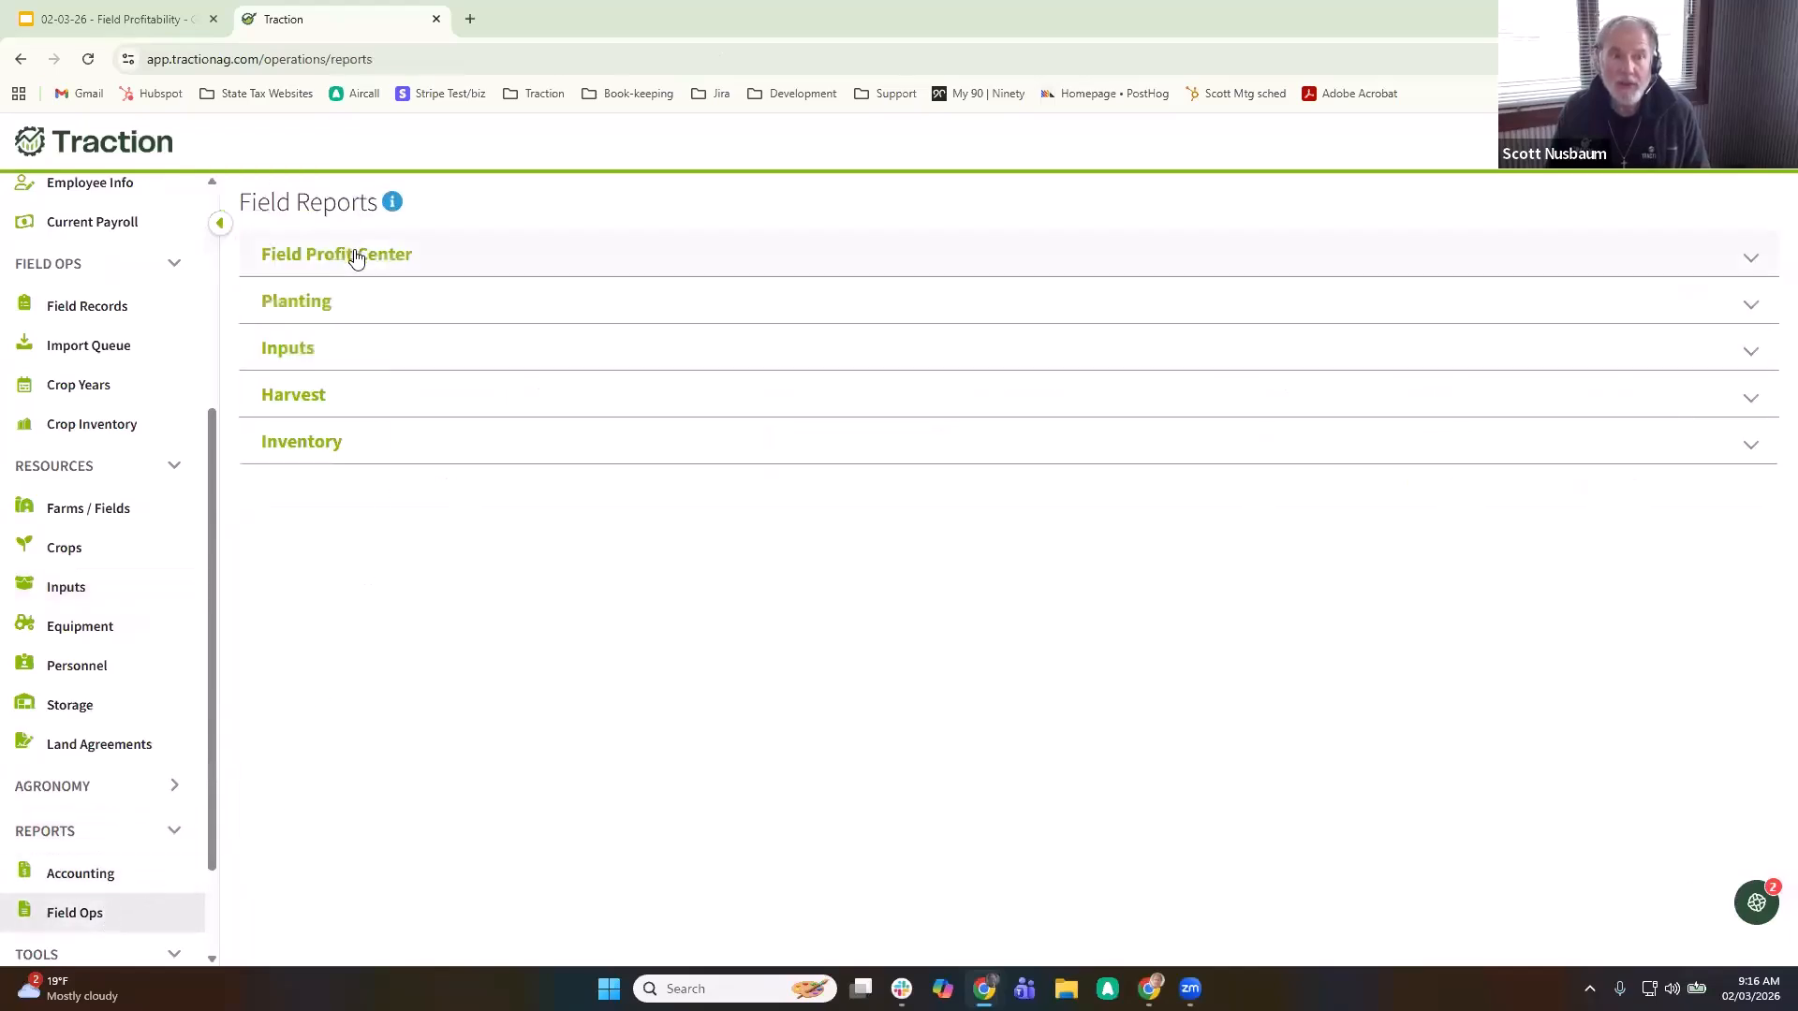
{"action": "left_click", "coordinate": [354, 253]}
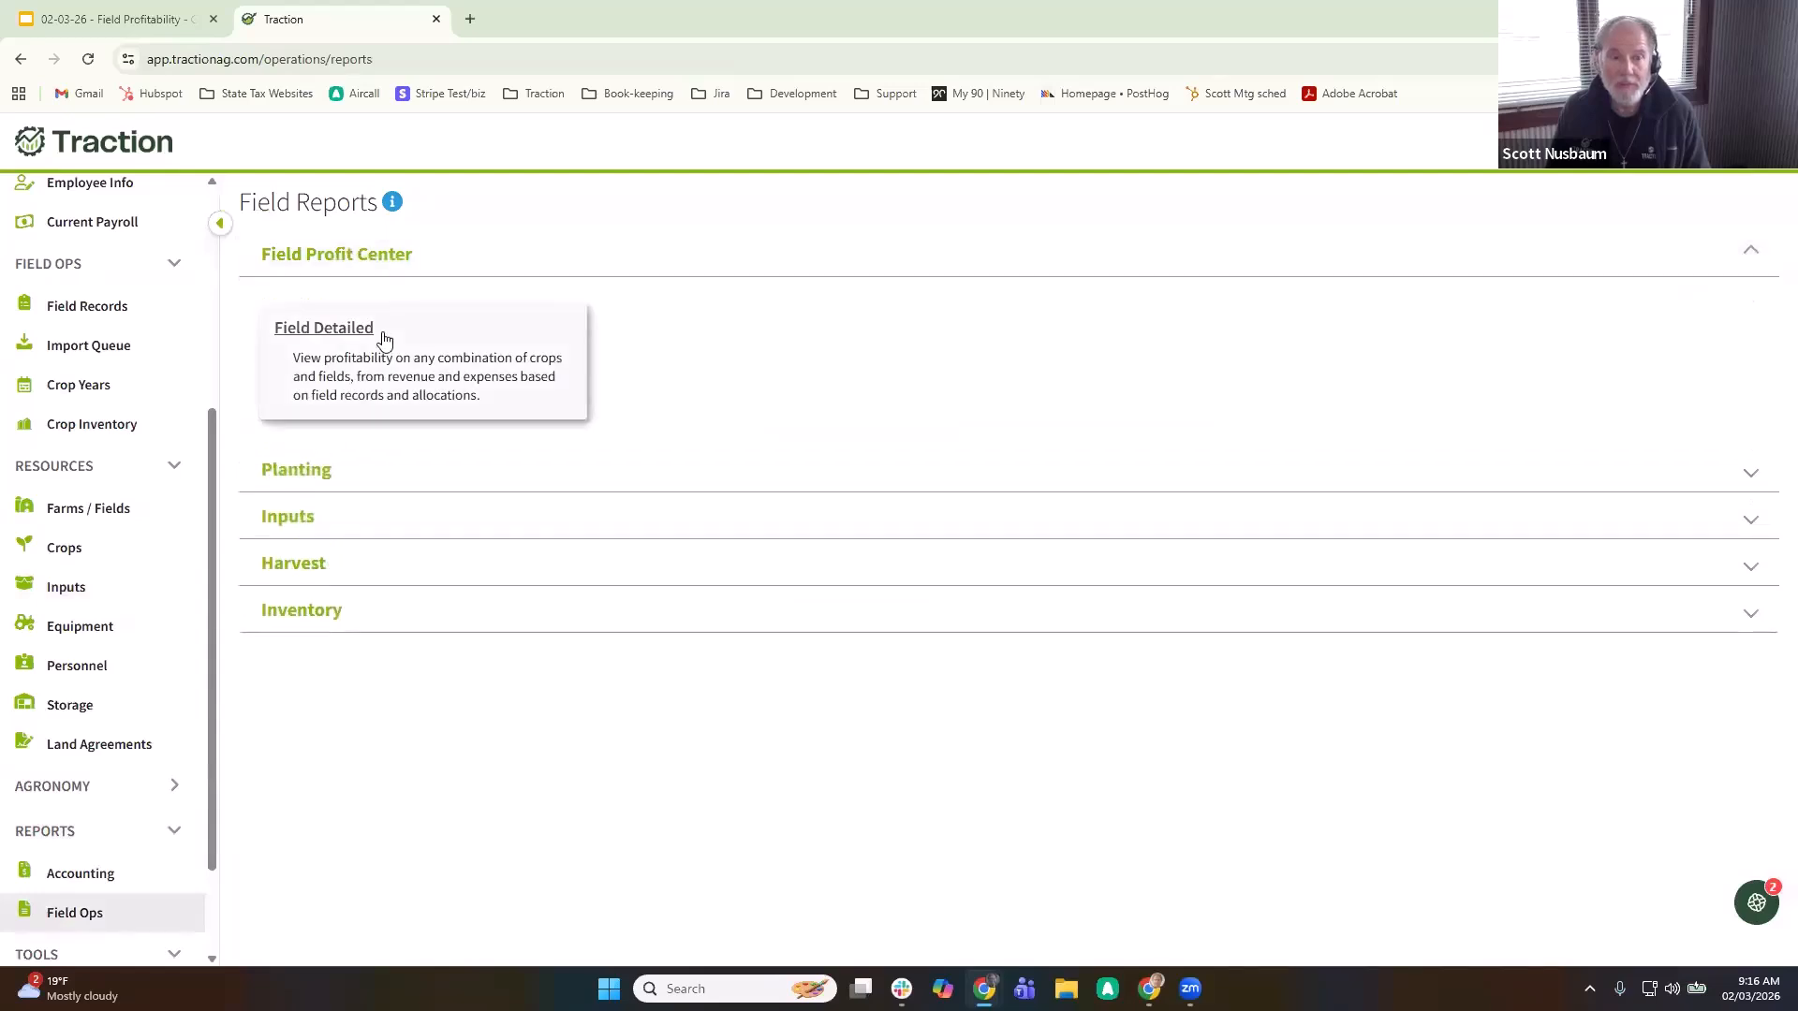
{"action": "left_click", "coordinate": [382, 335]}
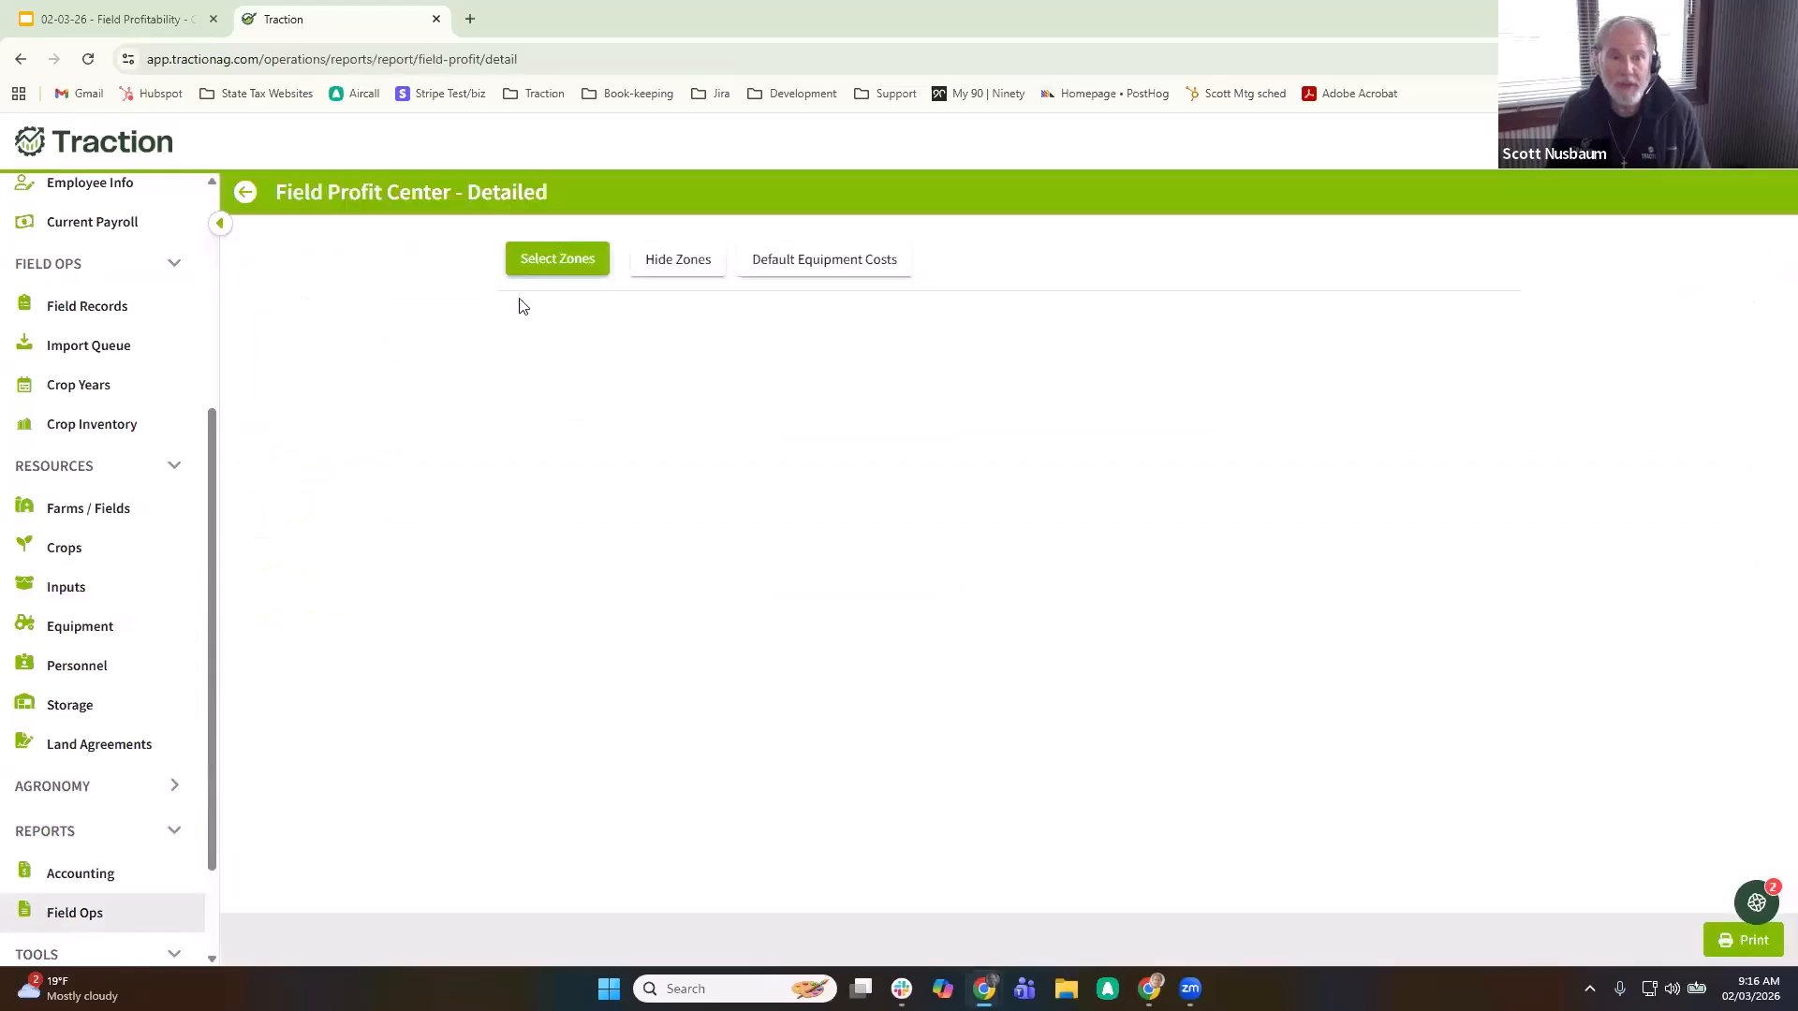
{"action": "left_click", "coordinate": [551, 258]}
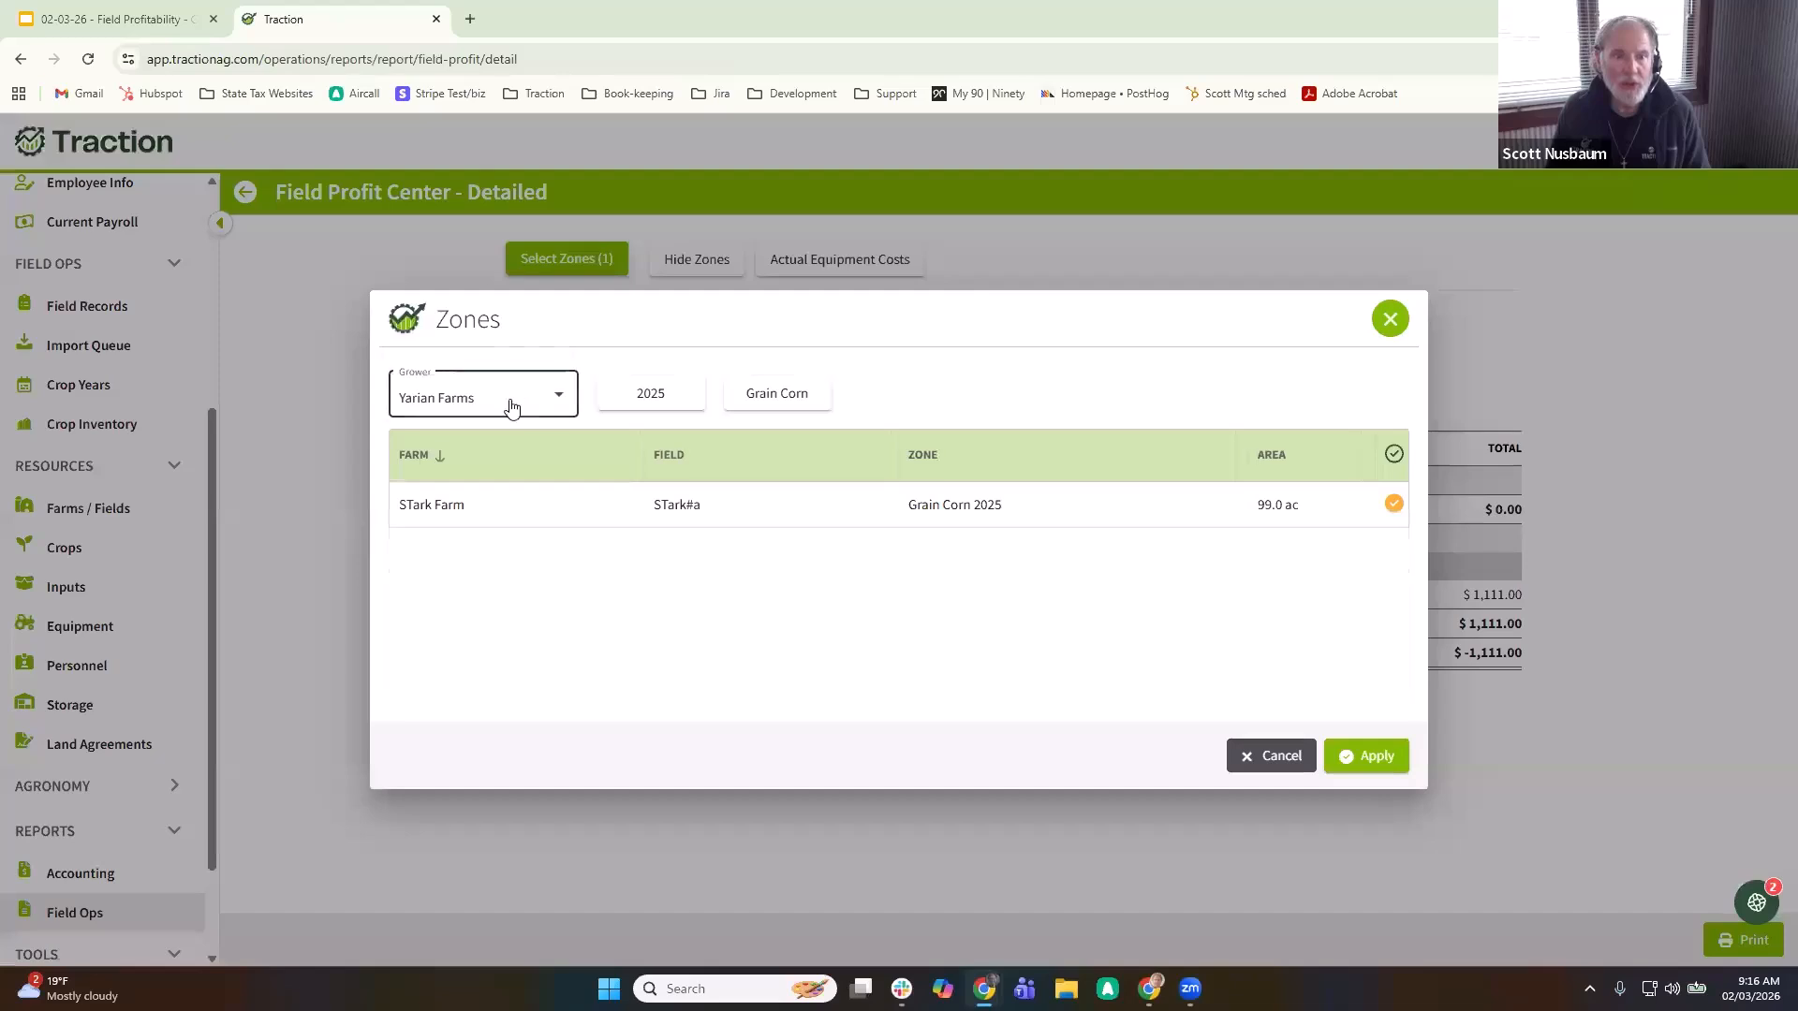
{"action": "left_click", "coordinate": [509, 403]}
{"action": "left_click", "coordinate": [477, 355]}
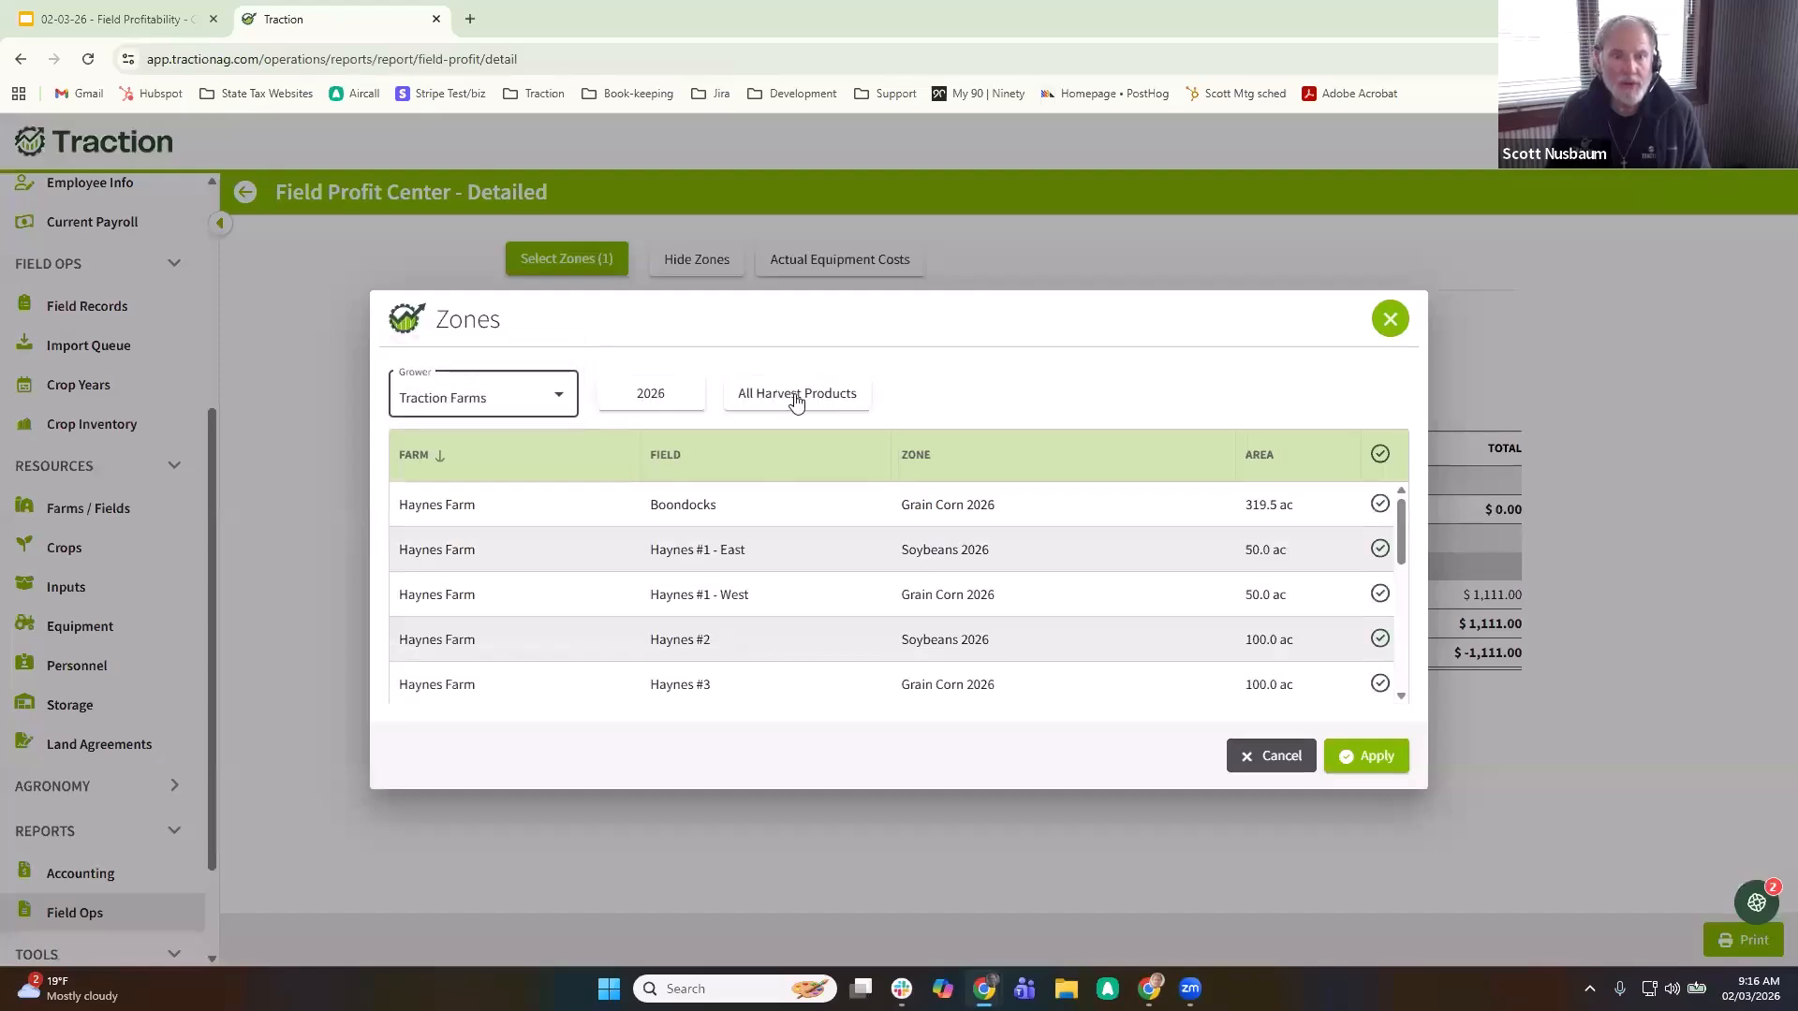
{"action": "scroll", "coordinate": [998, 524], "scroll_direction": "down", "scroll_amount": 3}
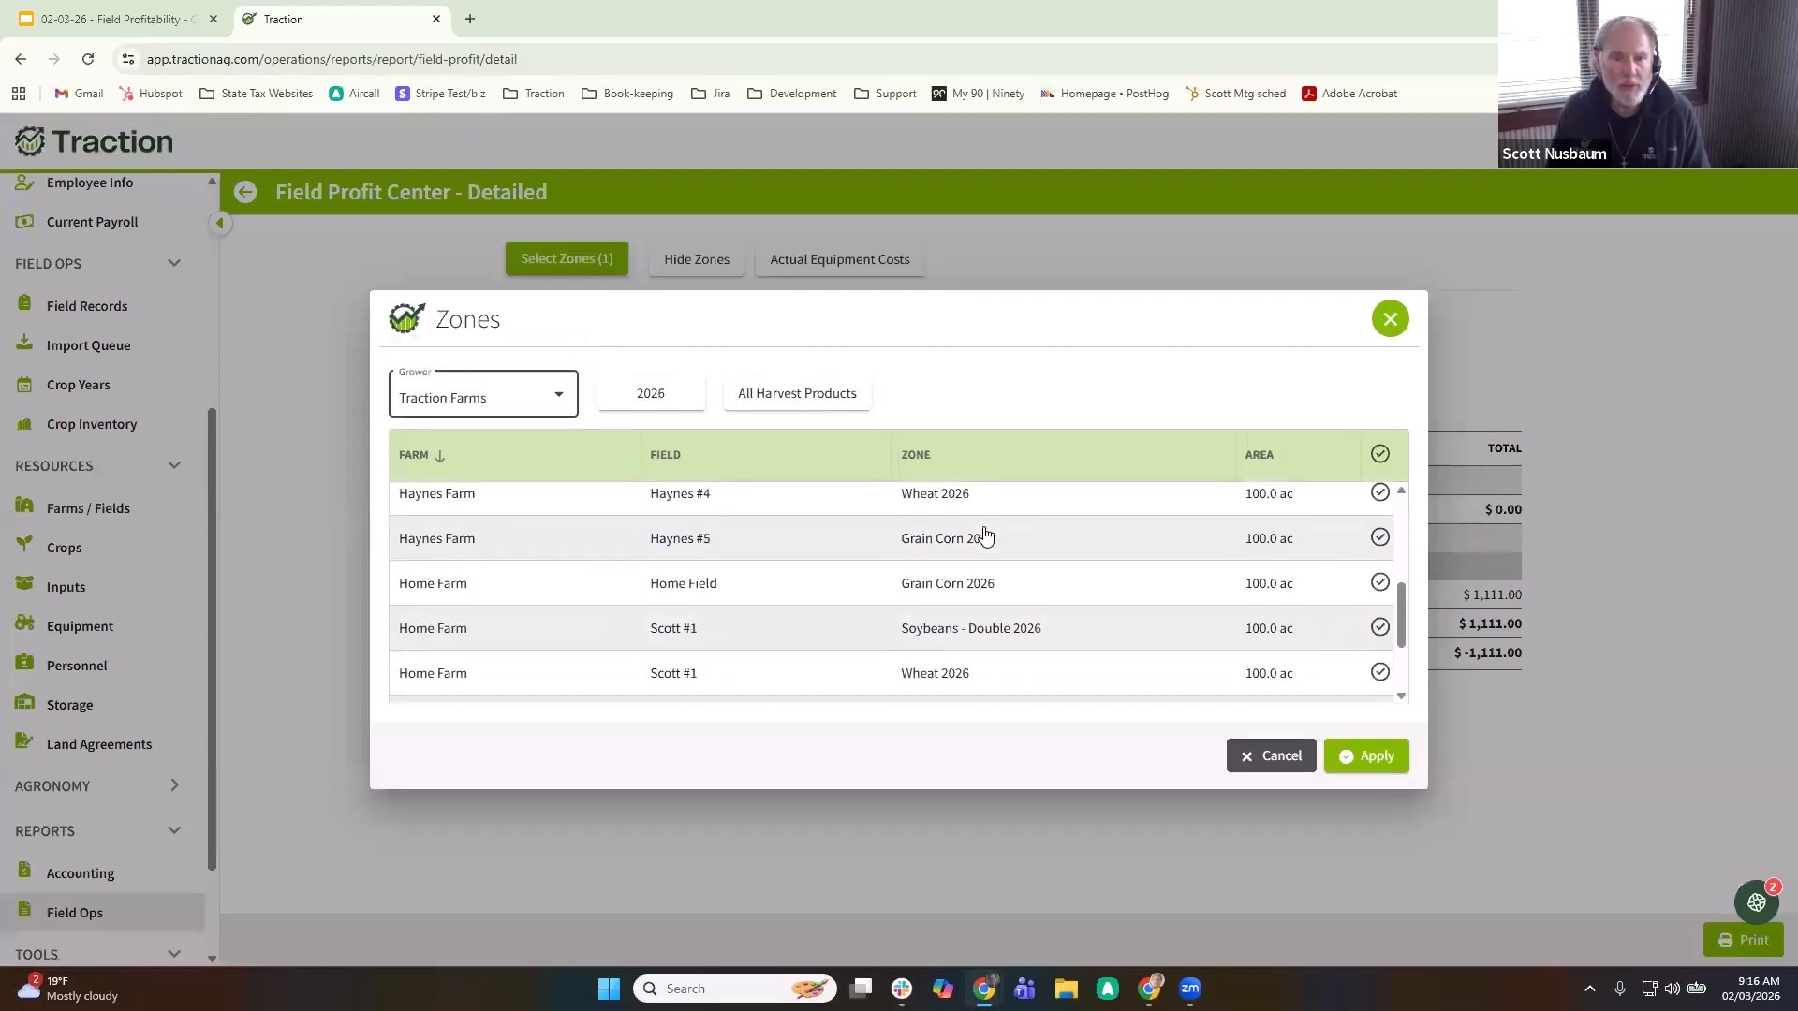
{"action": "left_click", "coordinate": [1381, 588]}
{"action": "left_click", "coordinate": [1369, 756]}
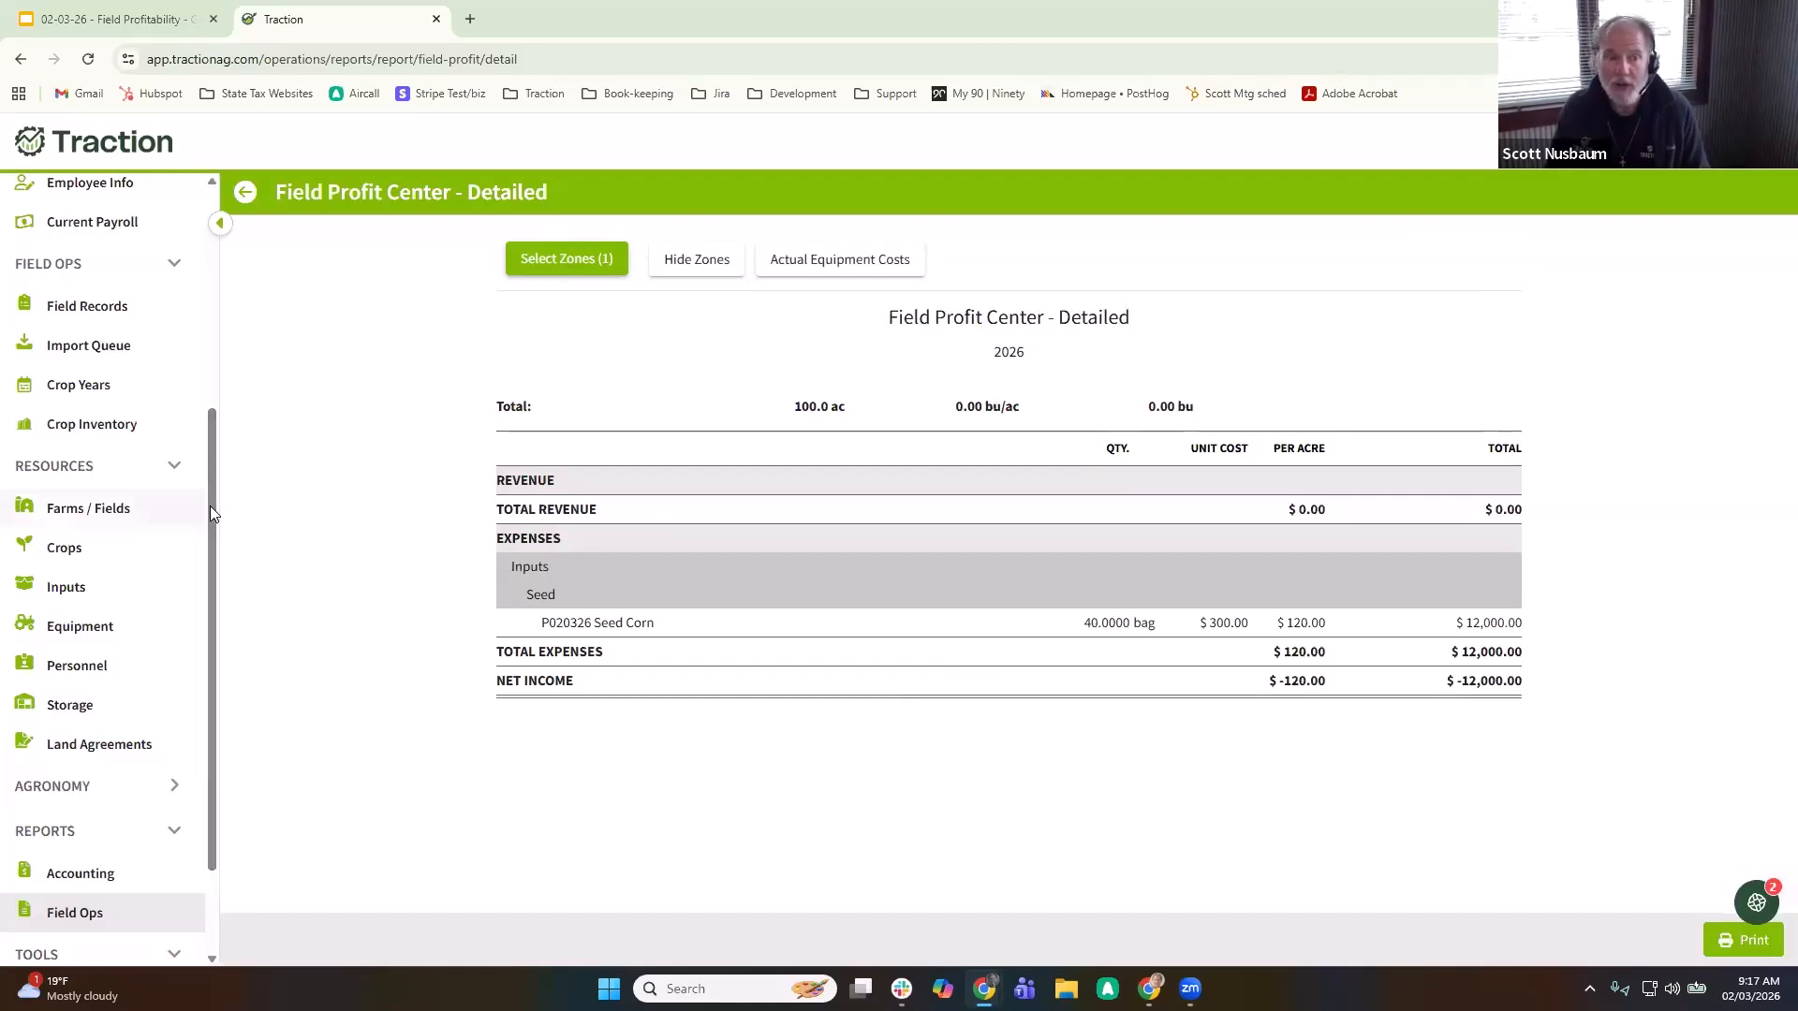
- Start a new bill for the B&SFarms entity with Farmers Co-op as the contact, keeping the default dates
{"action": "left_click_drag", "start_coordinate": [209, 506], "coordinate": [213, 313]}
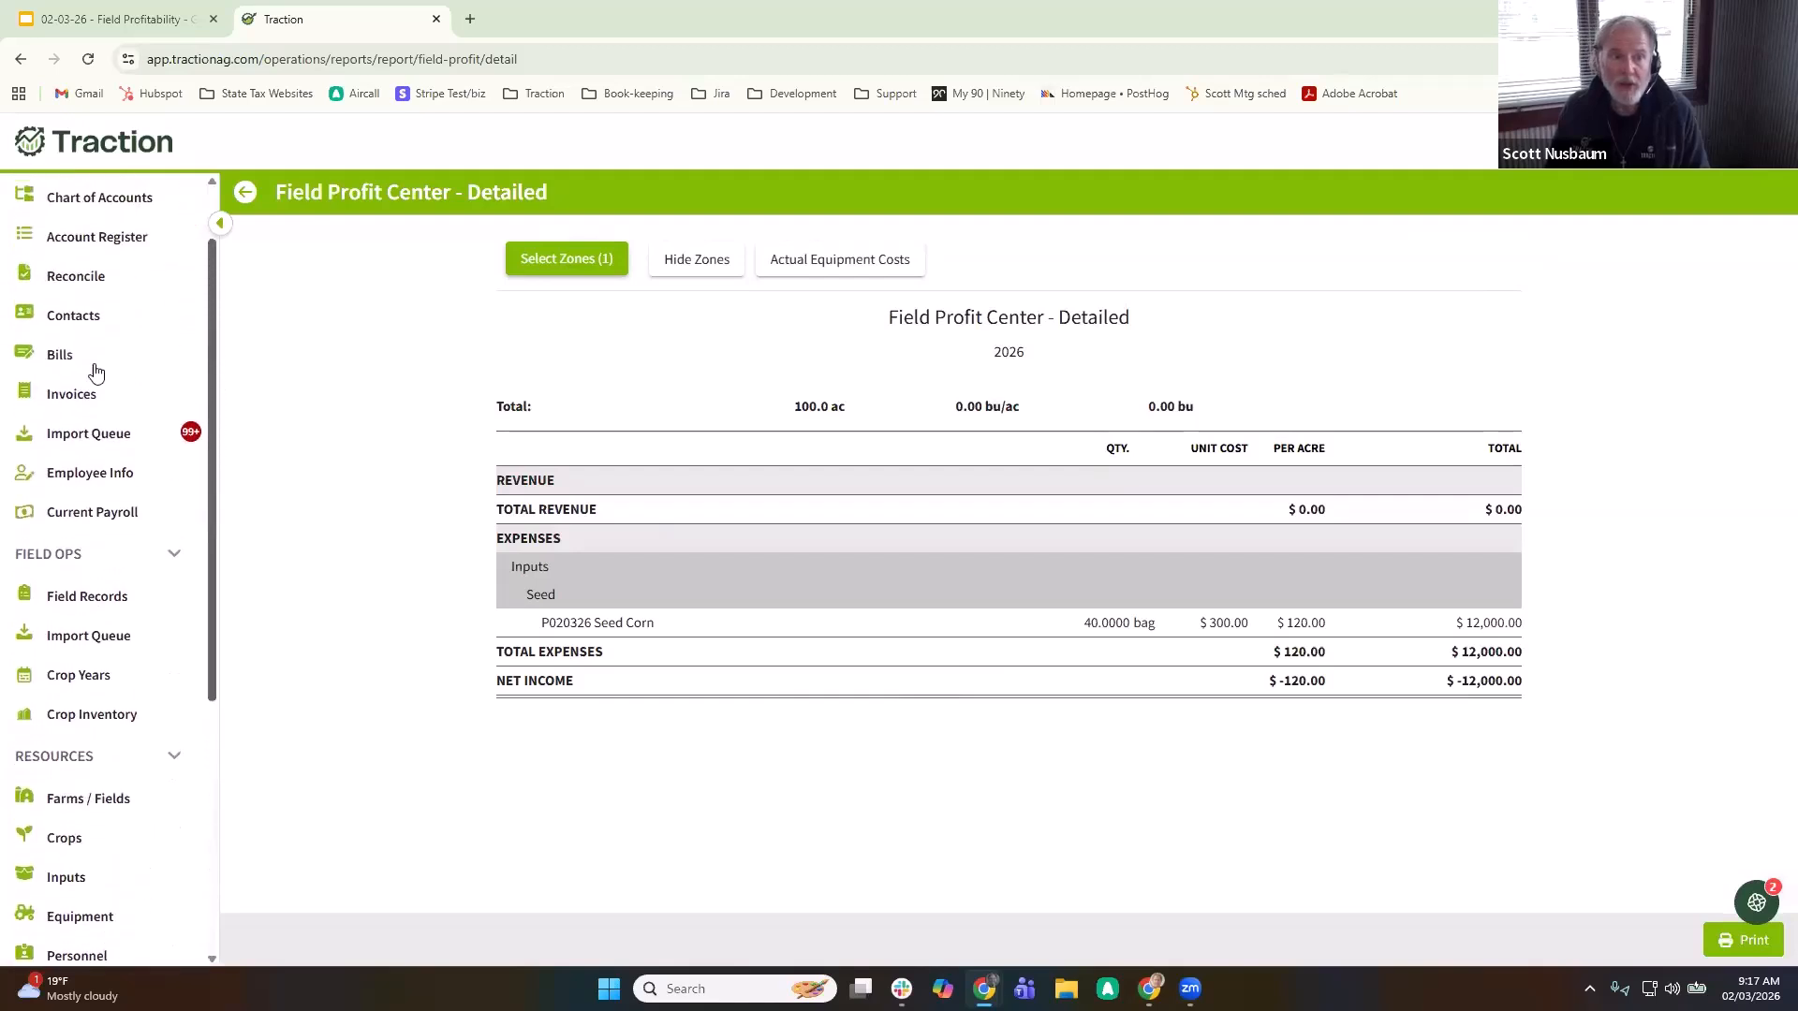
{"action": "left_click", "coordinate": [82, 356]}
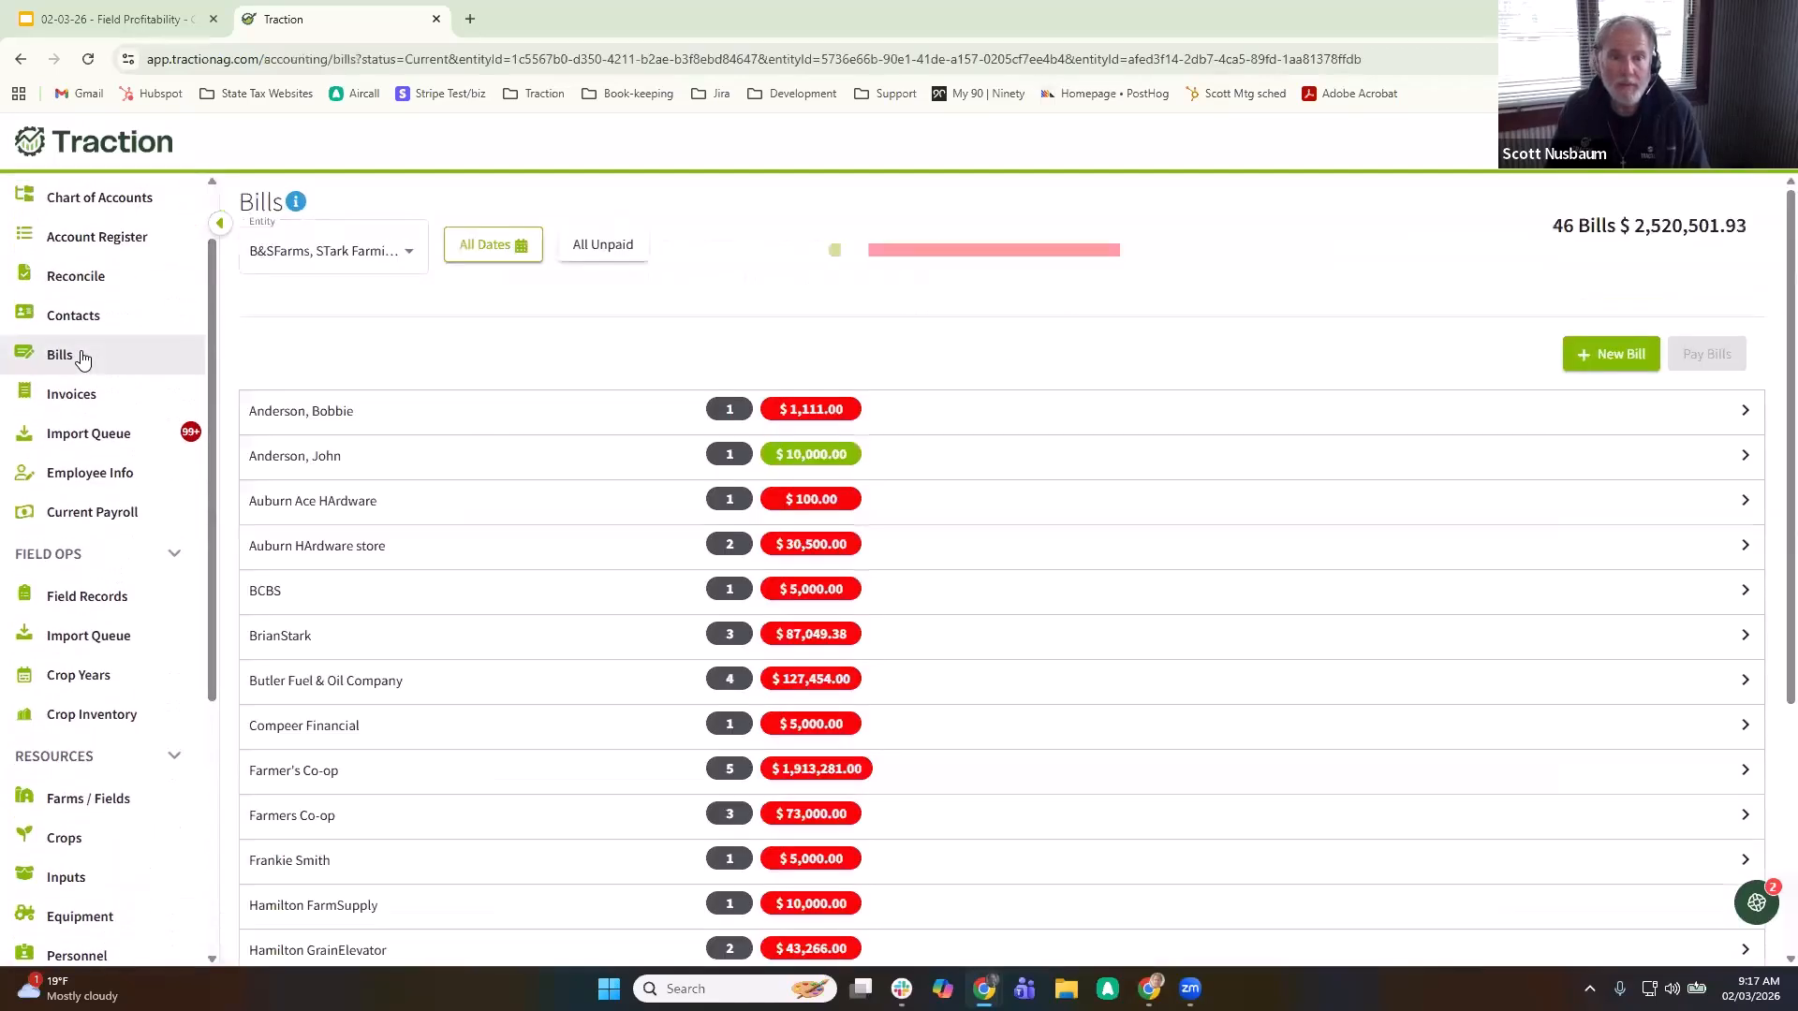
{"action": "left_click", "coordinate": [1605, 354]}
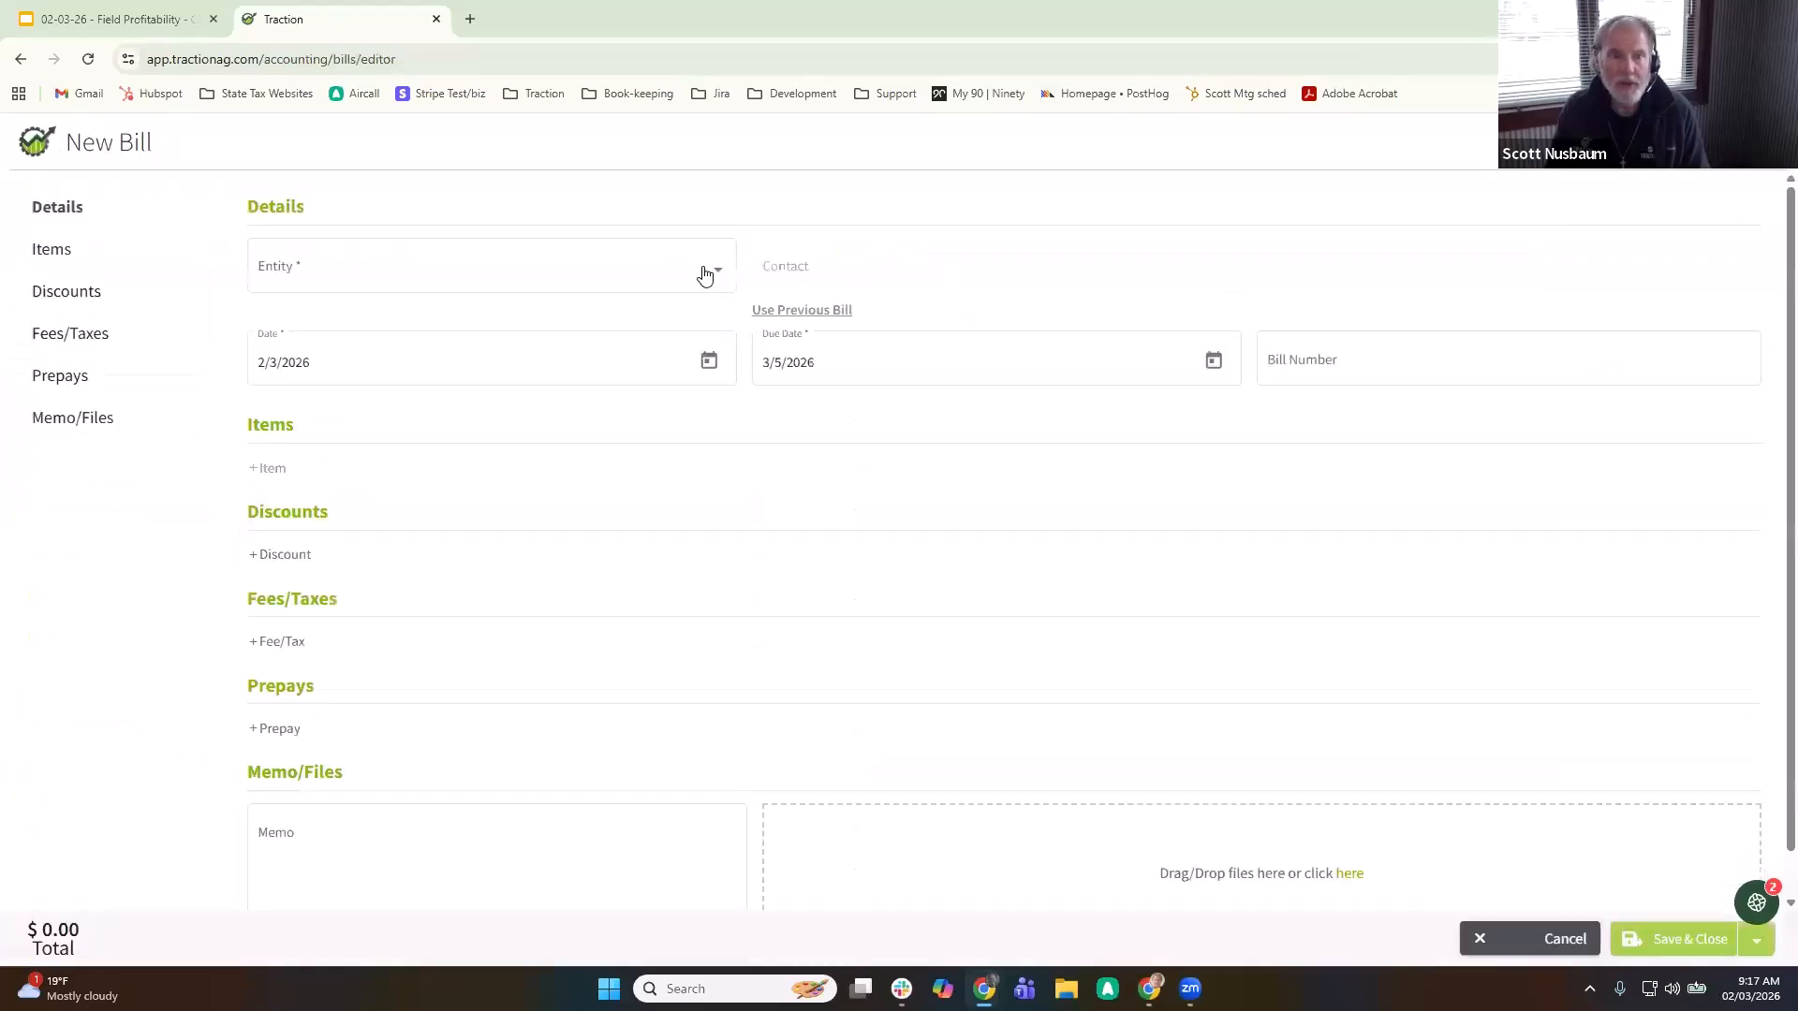
{"action": "left_click", "coordinate": [672, 279]}
{"action": "left_click", "coordinate": [693, 273]}
{"action": "left_click", "coordinate": [887, 265]}
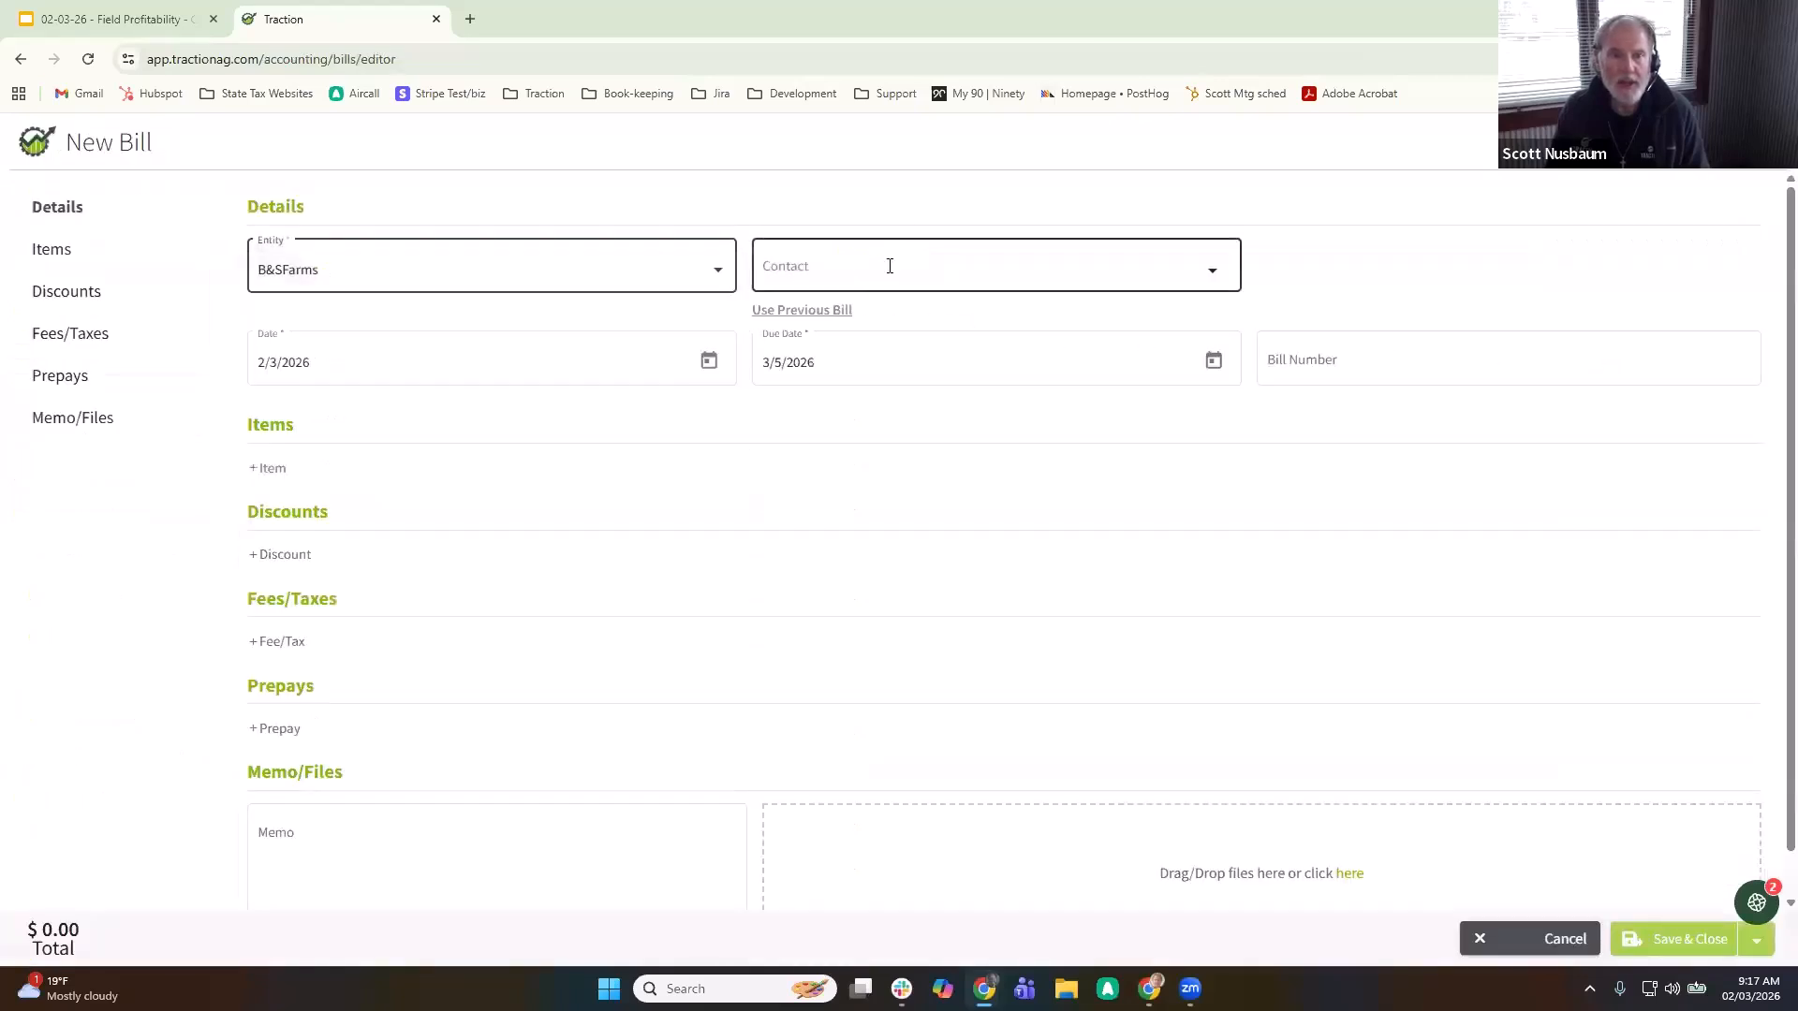
{"action": "scroll", "coordinate": [883, 353], "scroll_direction": "down", "scroll_amount": 2}
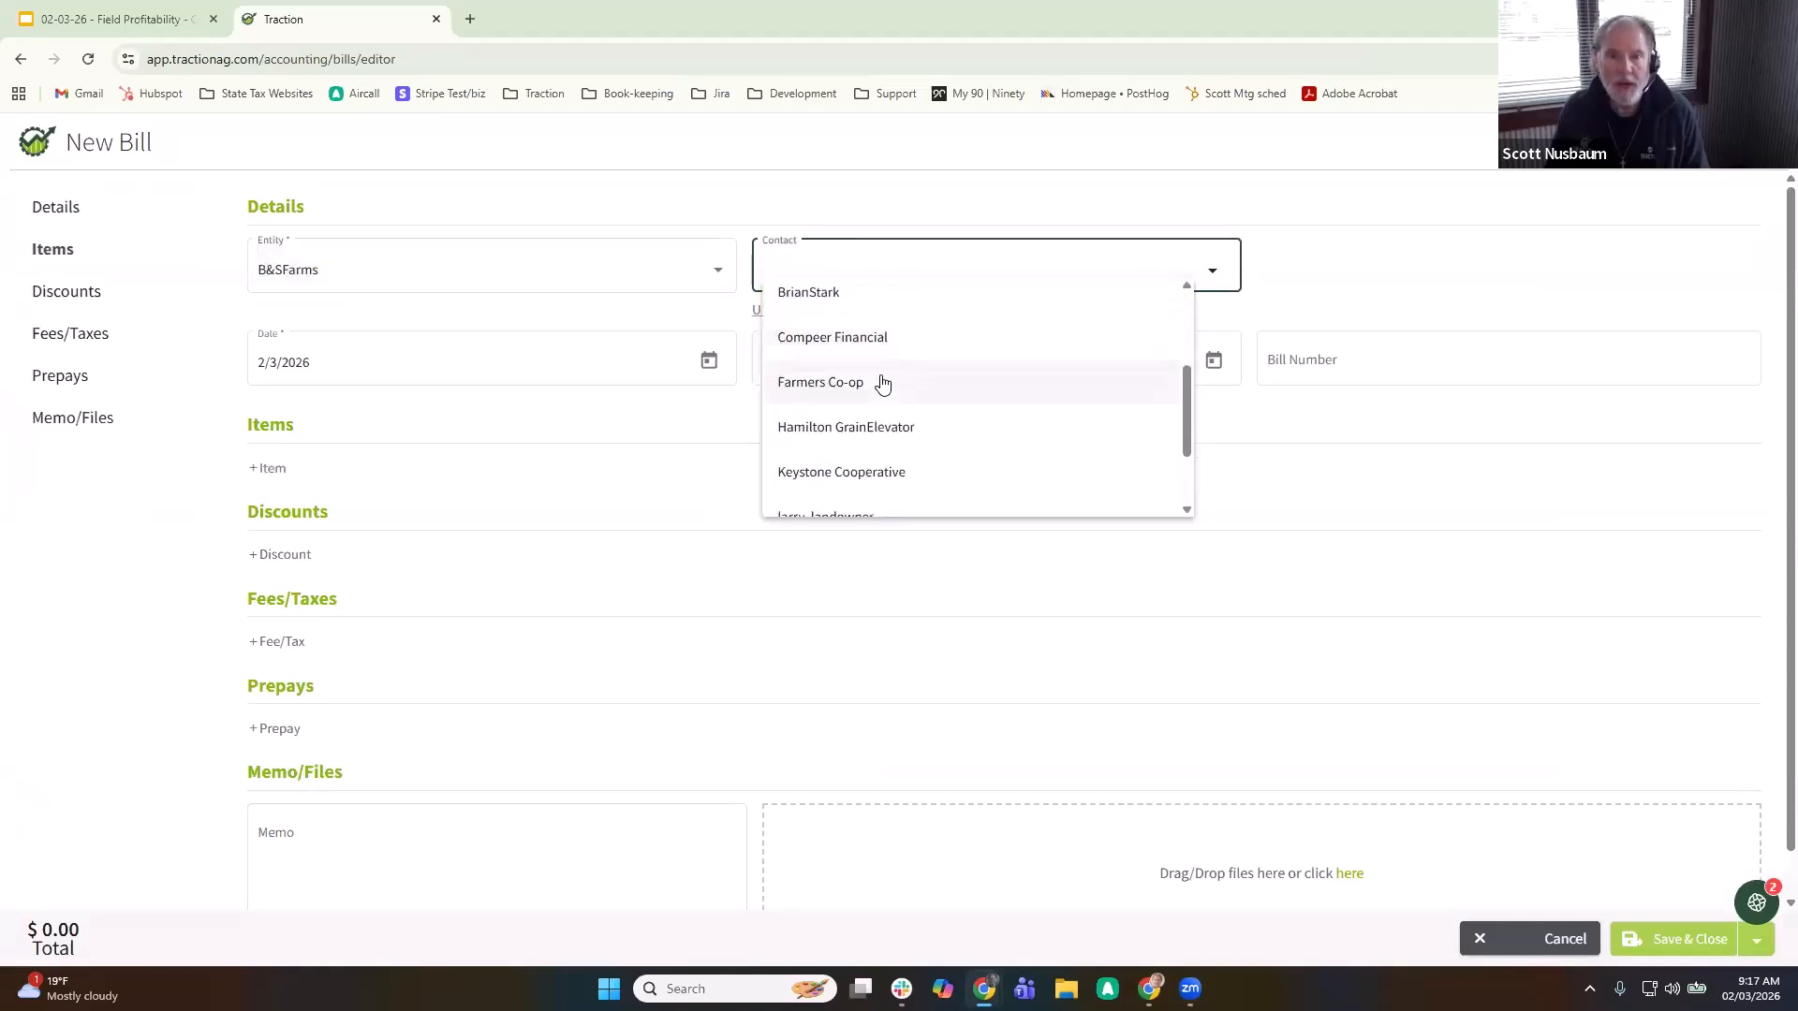
{"action": "left_click", "coordinate": [880, 382]}
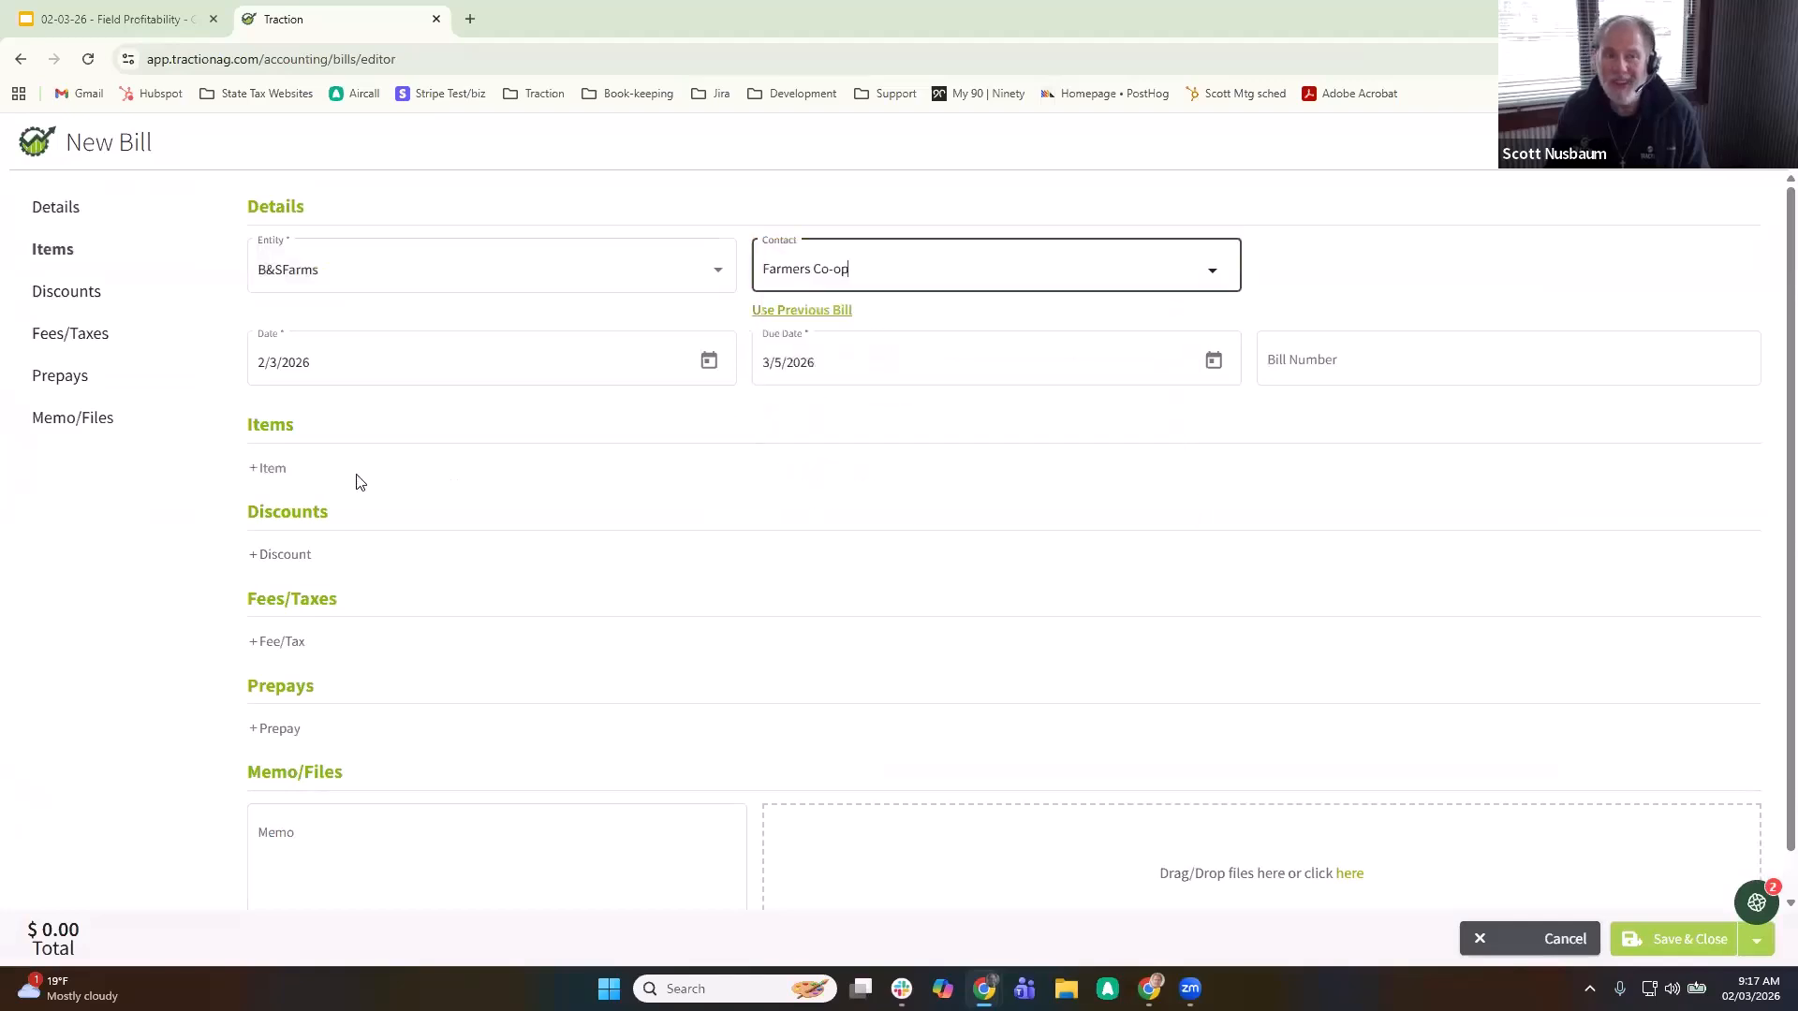
- Add an Inputs item to the bill with the Seed account and P020326 Seed Corn as the input
{"action": "left_click", "coordinate": [272, 468]}
{"action": "left_click", "coordinate": [1537, 372]}
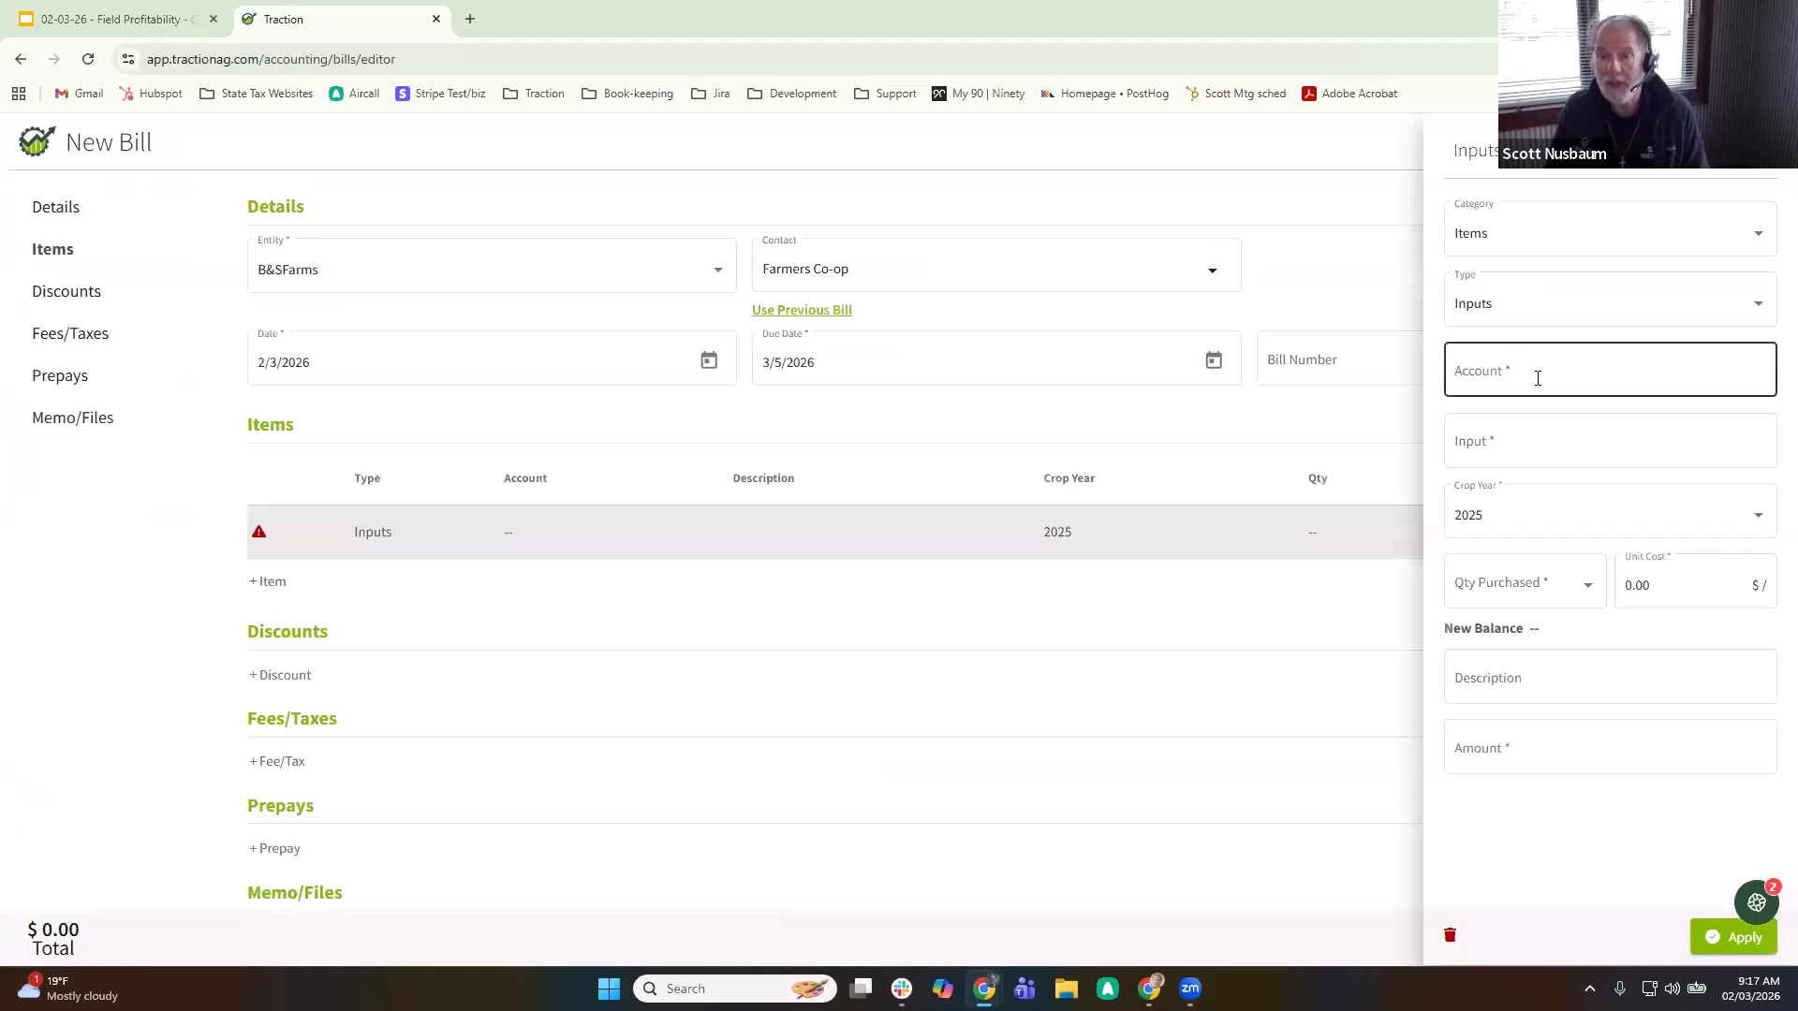
{"action": "scroll", "coordinate": [1535, 553], "scroll_direction": "down", "scroll_amount": 1}
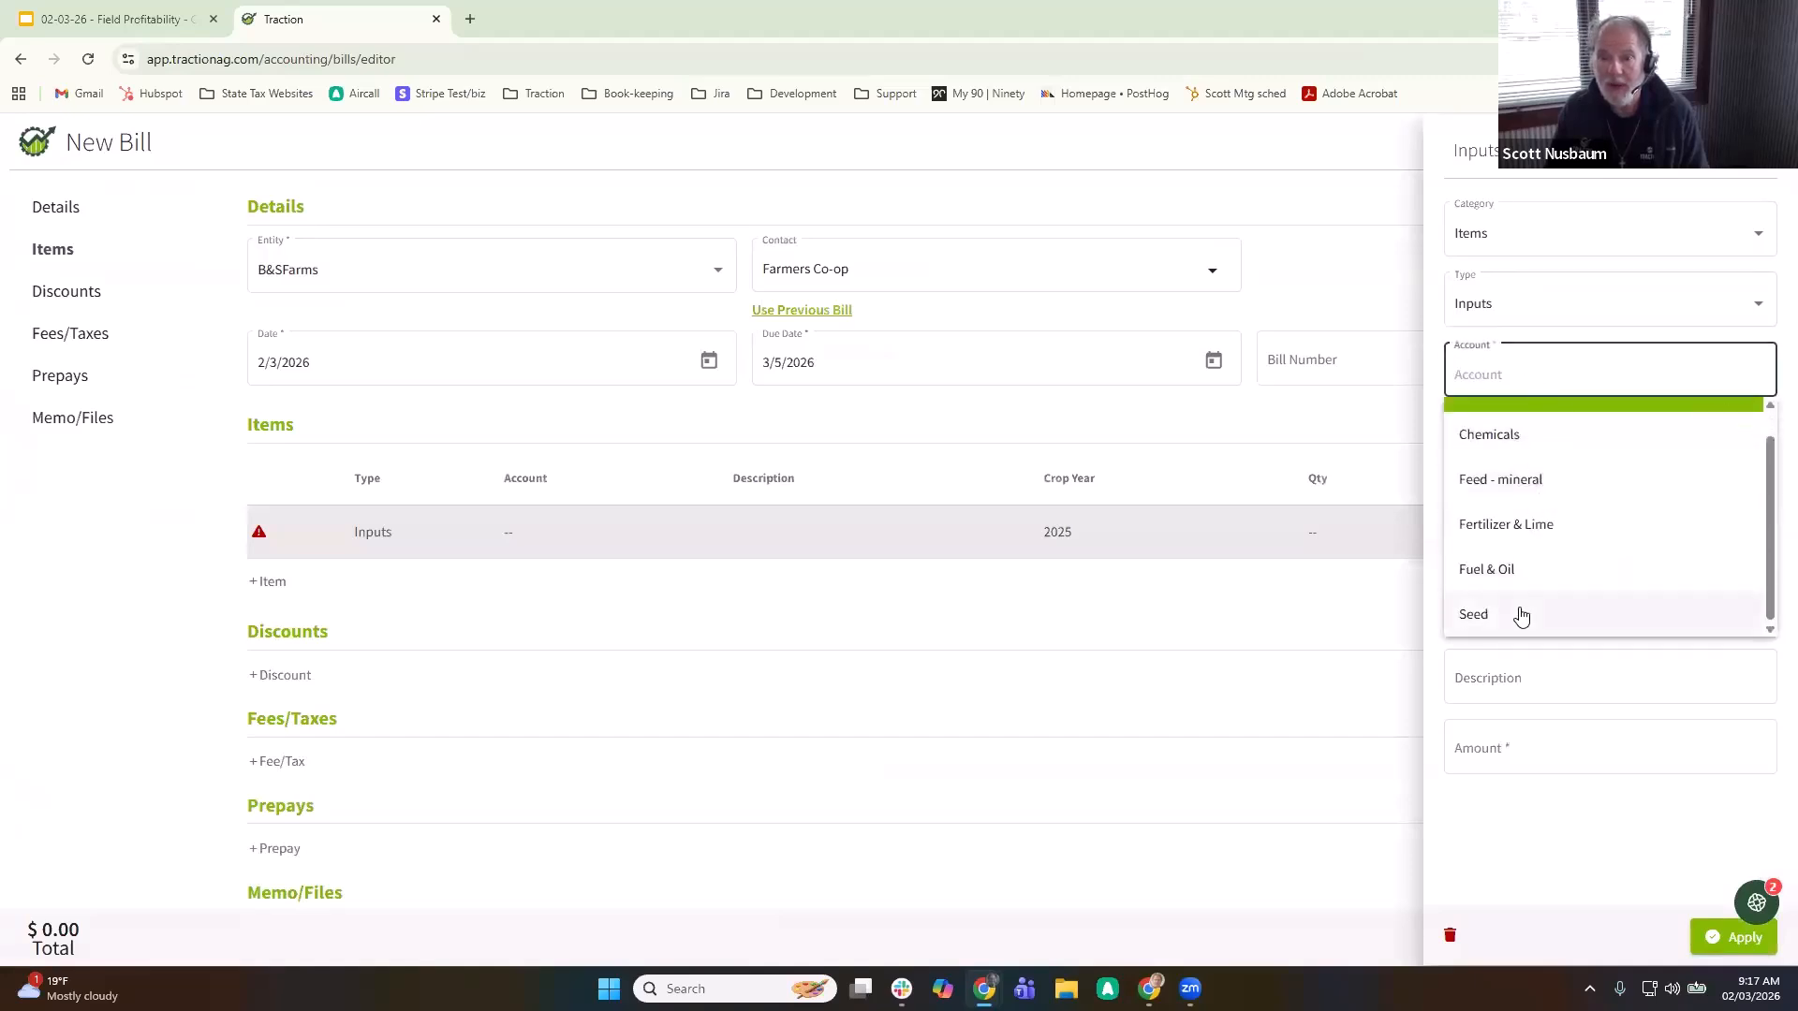
{"action": "left_click", "coordinate": [1532, 600]}
{"action": "left_click", "coordinate": [1536, 441]}
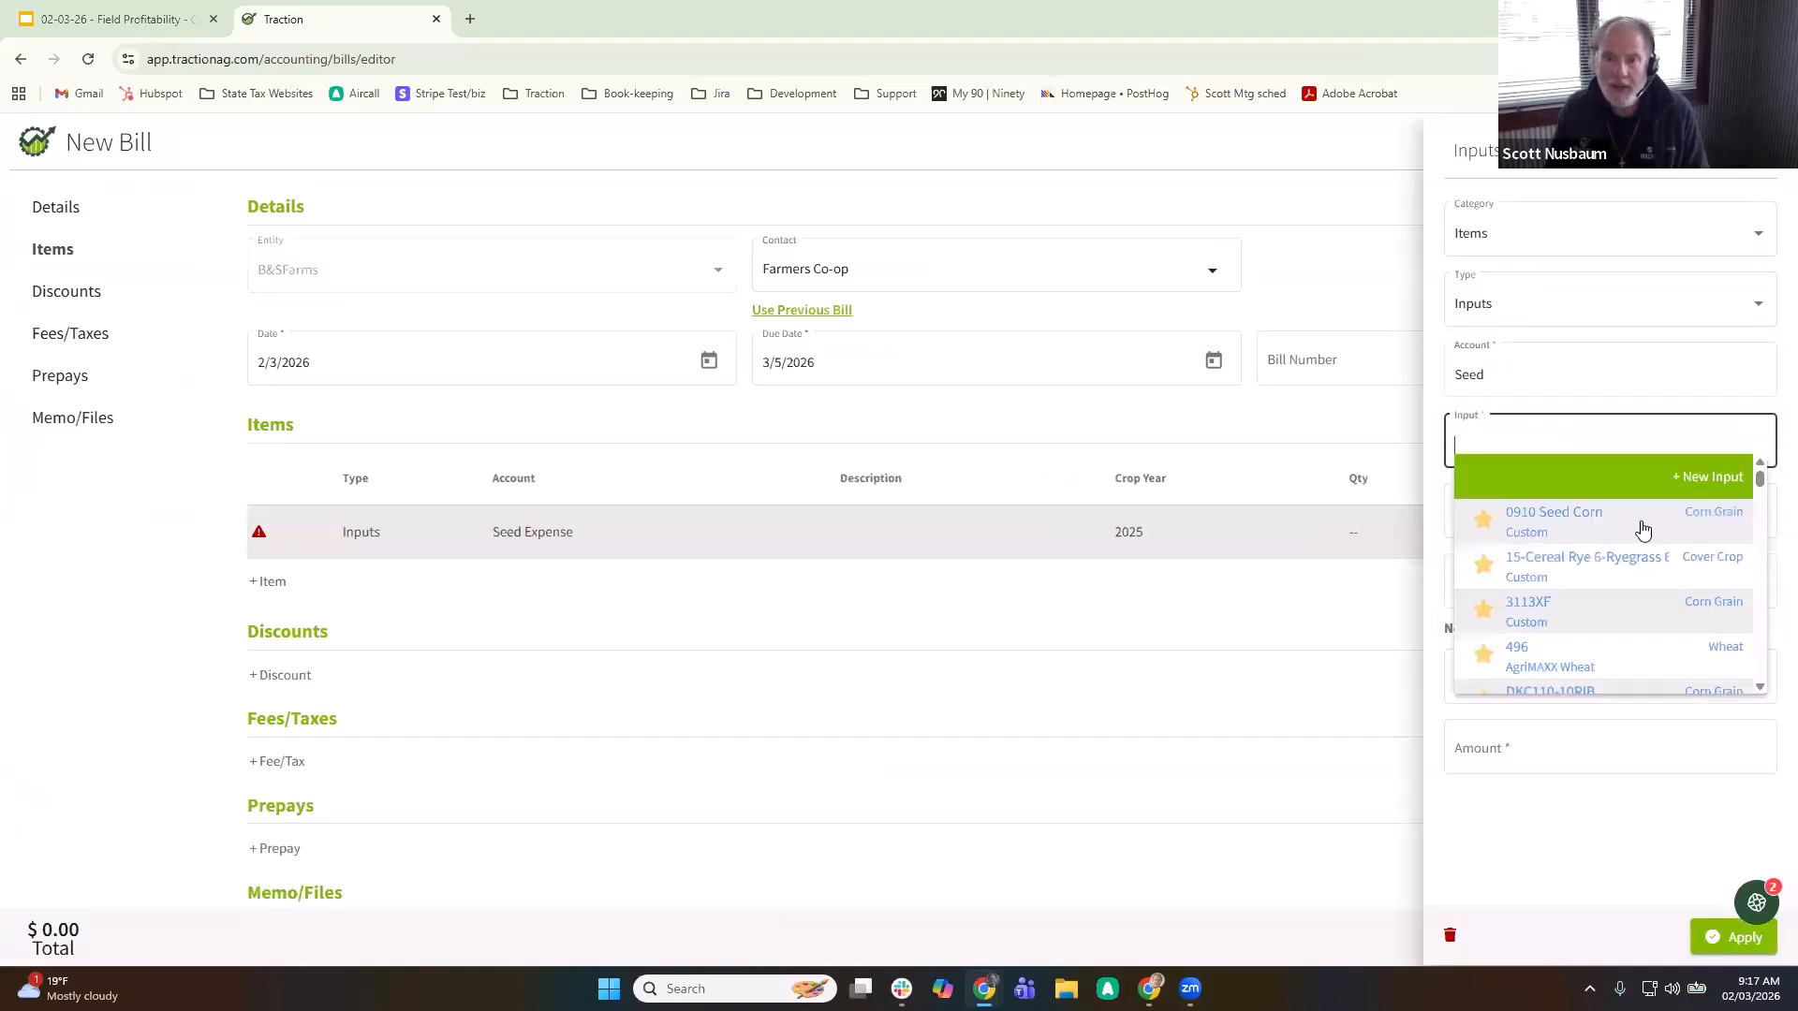
{"action": "scroll", "coordinate": [1631, 534], "scroll_direction": "down", "scroll_amount": 5}
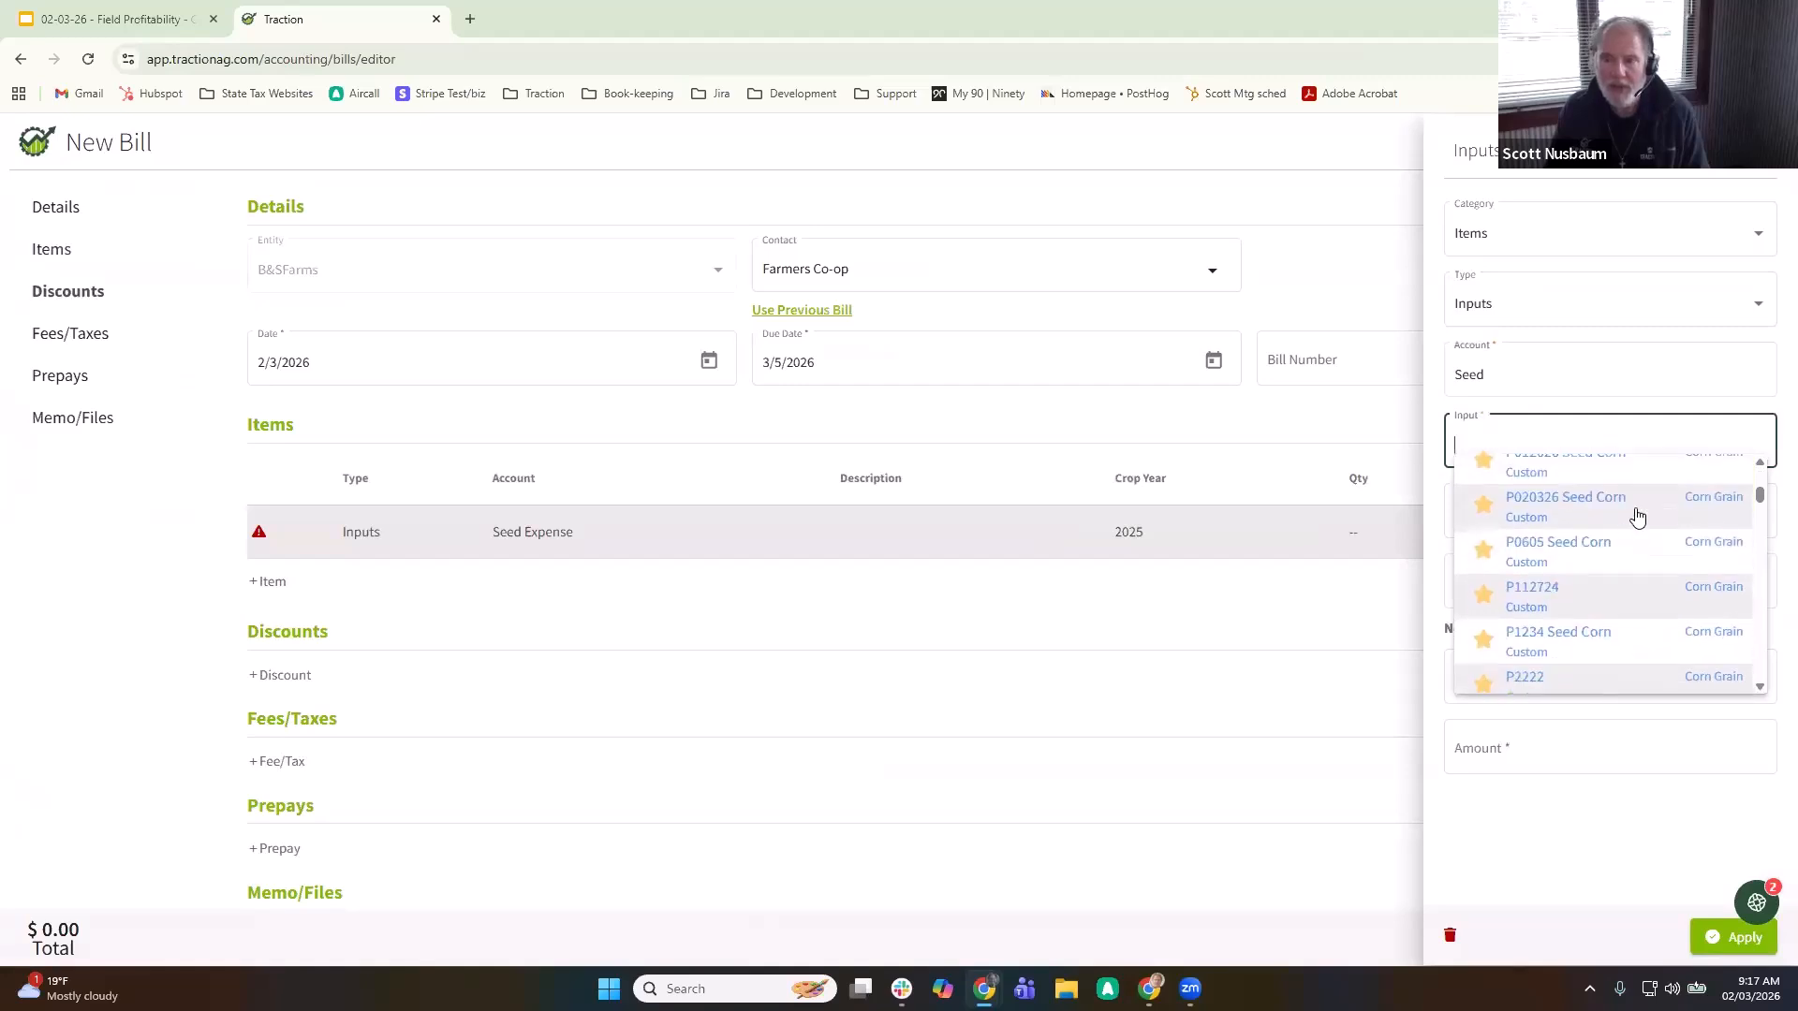
{"action": "left_click", "coordinate": [1637, 518]}
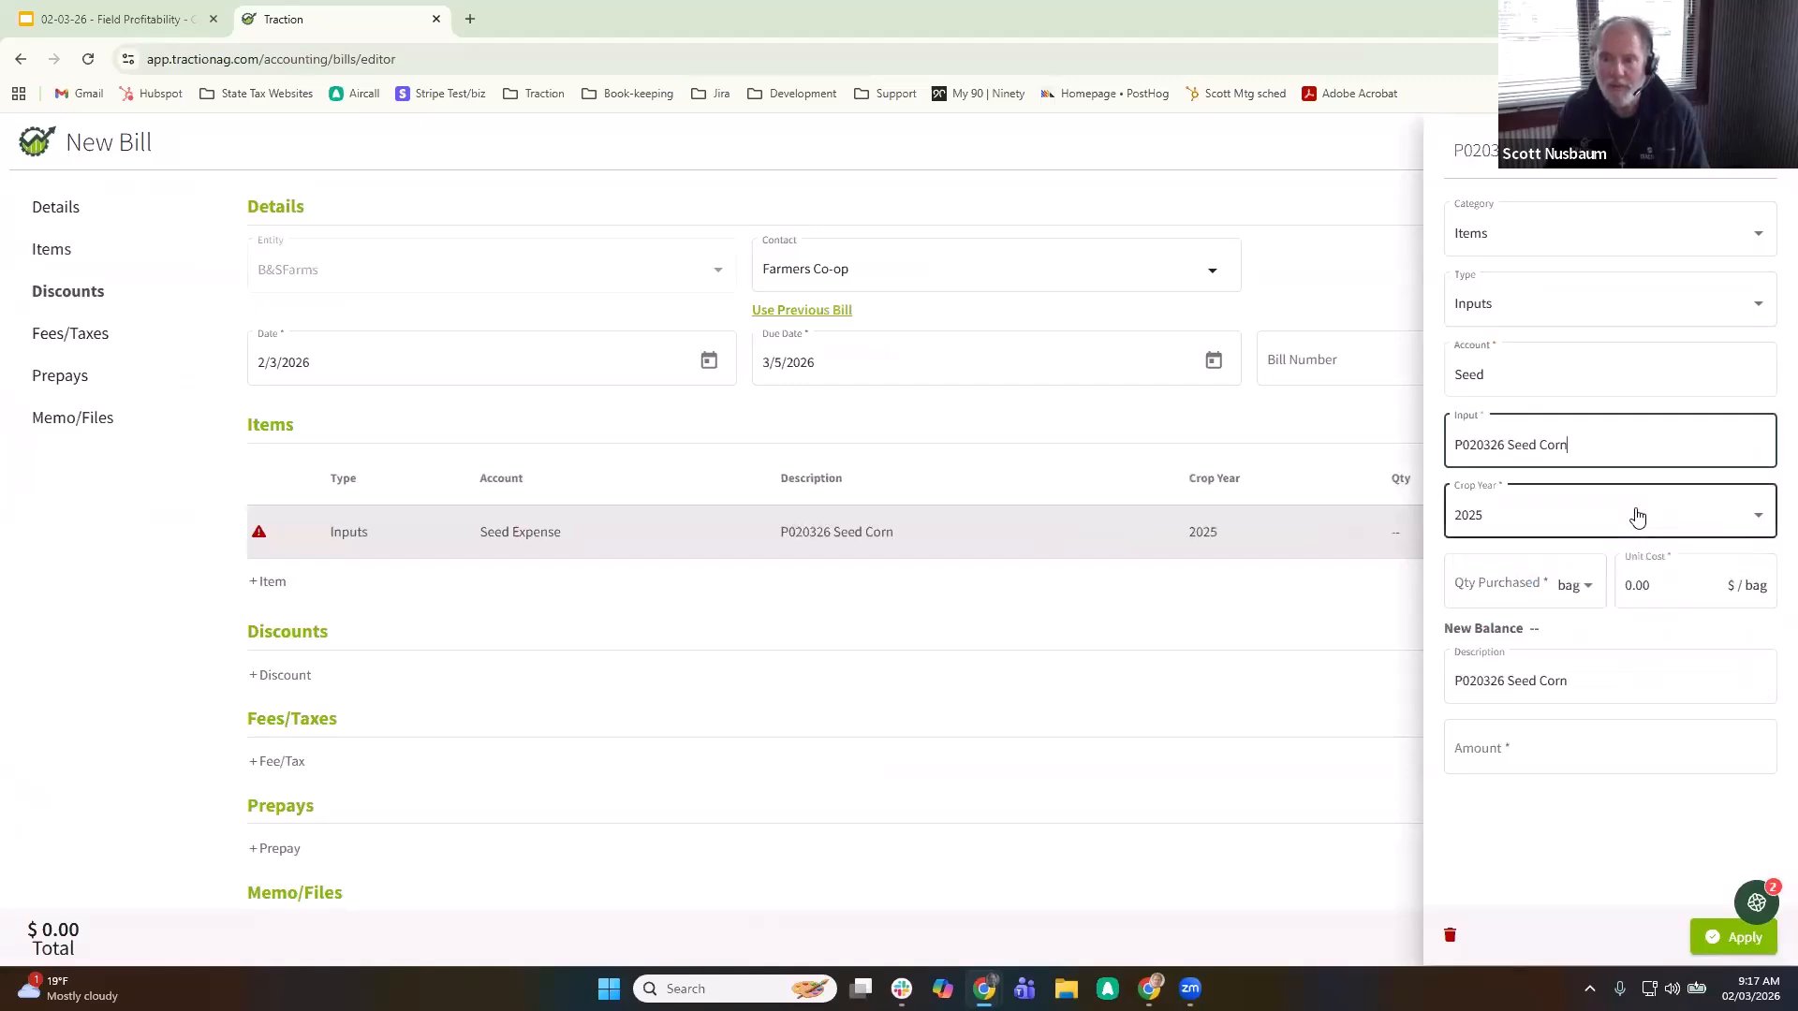
- Set the seed item's crop year to 2026, the purchased quantity to 20 bags and the unit cost to $400 per bag
{"action": "left_click", "coordinate": [1527, 519]}
{"action": "left_click", "coordinate": [1494, 473]}
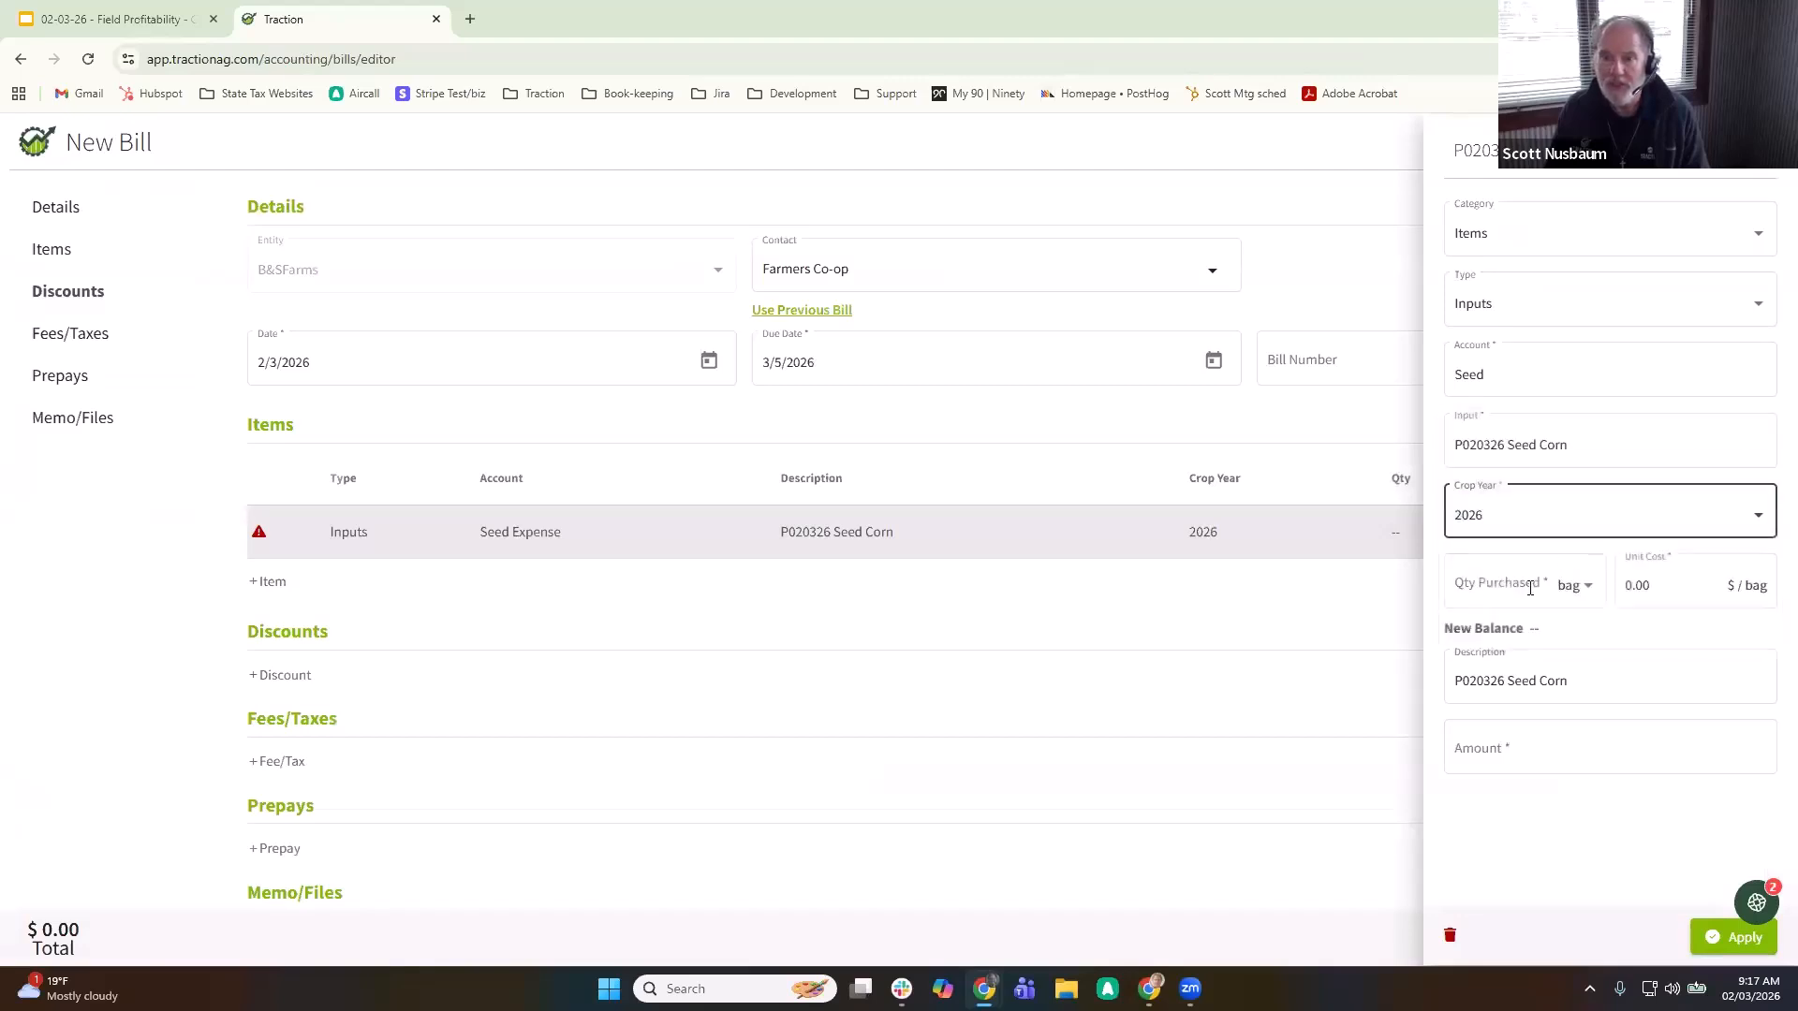
{"action": "left_click", "coordinate": [1507, 582]}
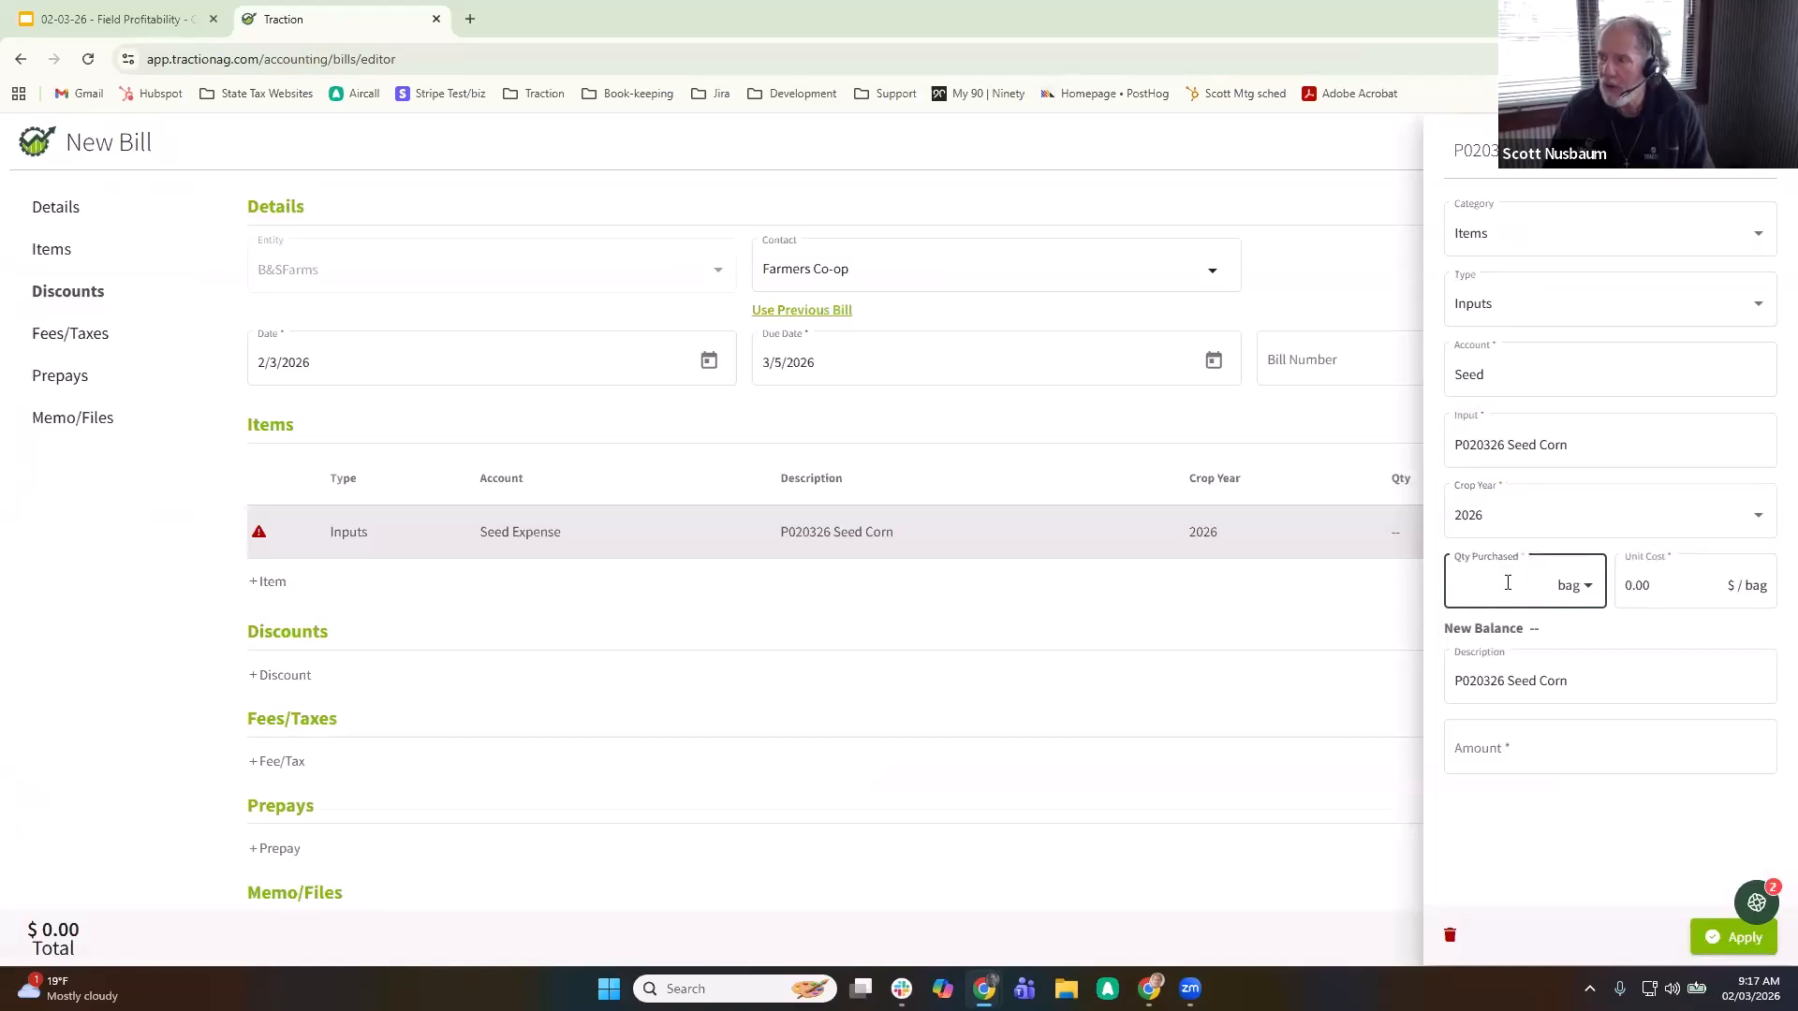
{"action": "type", "text": "20"}
{"action": "key", "text": "Tab"}
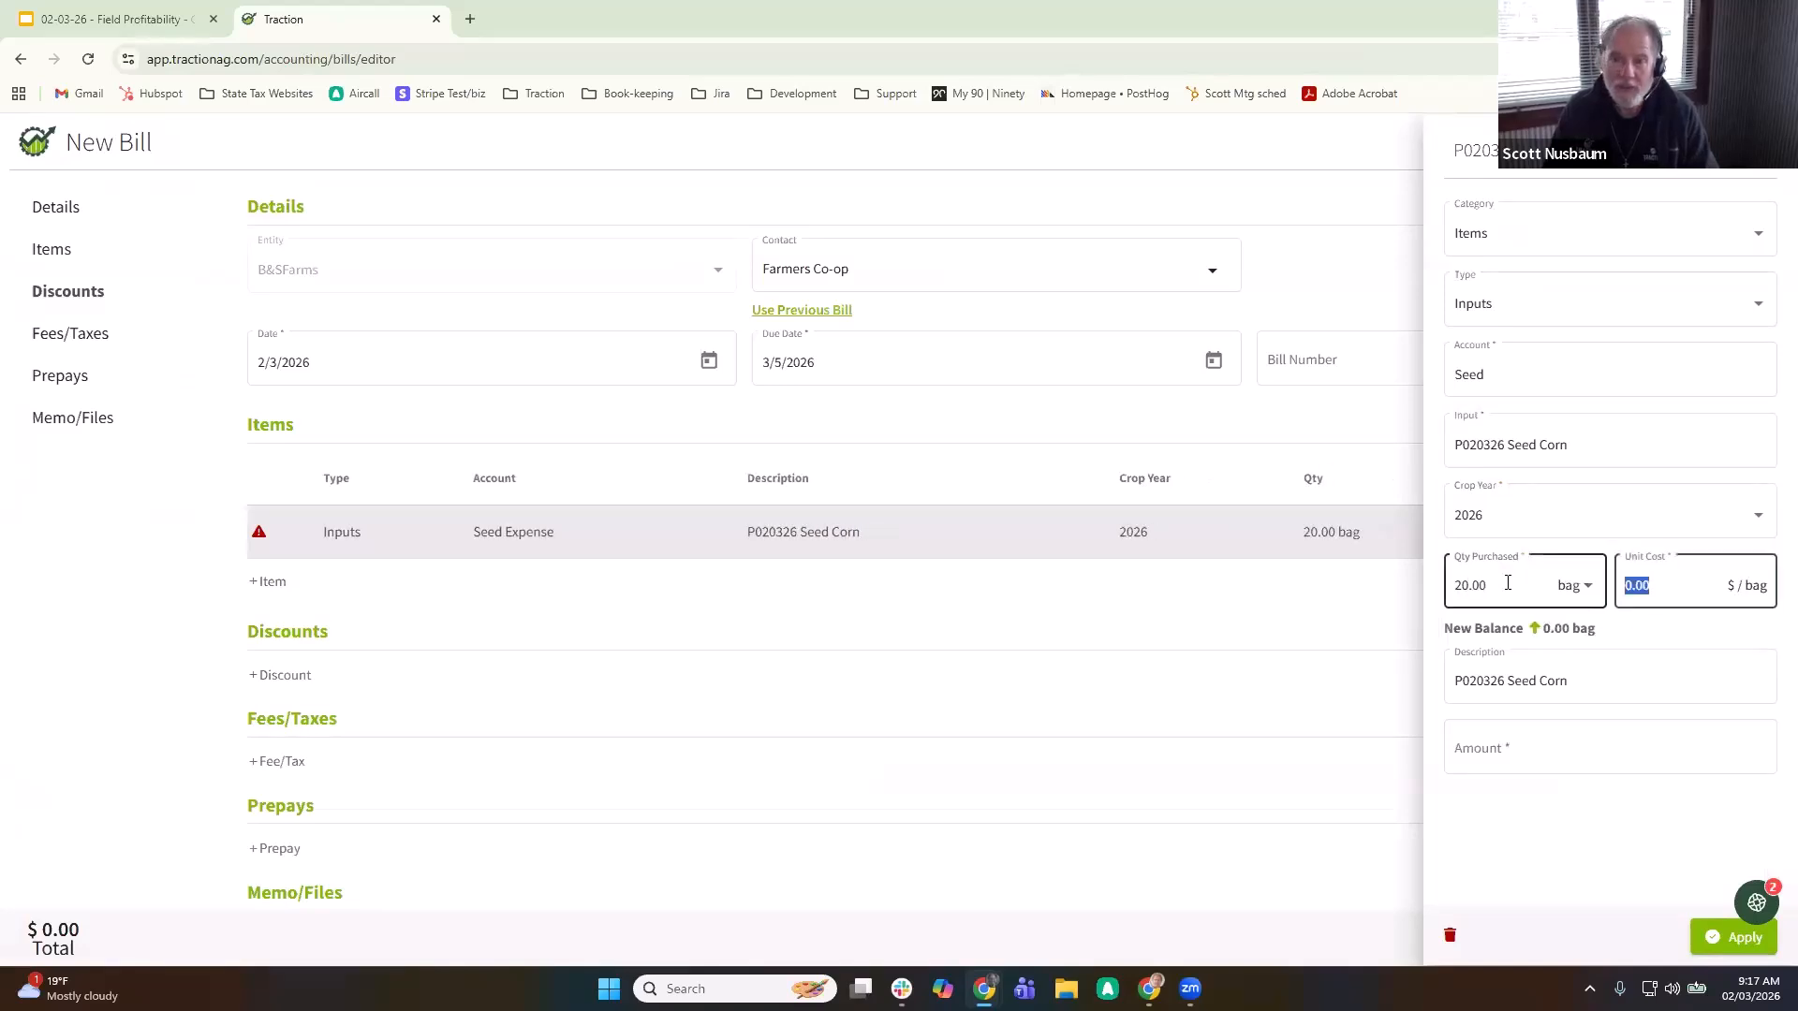
{"action": "type", "text": "400"}
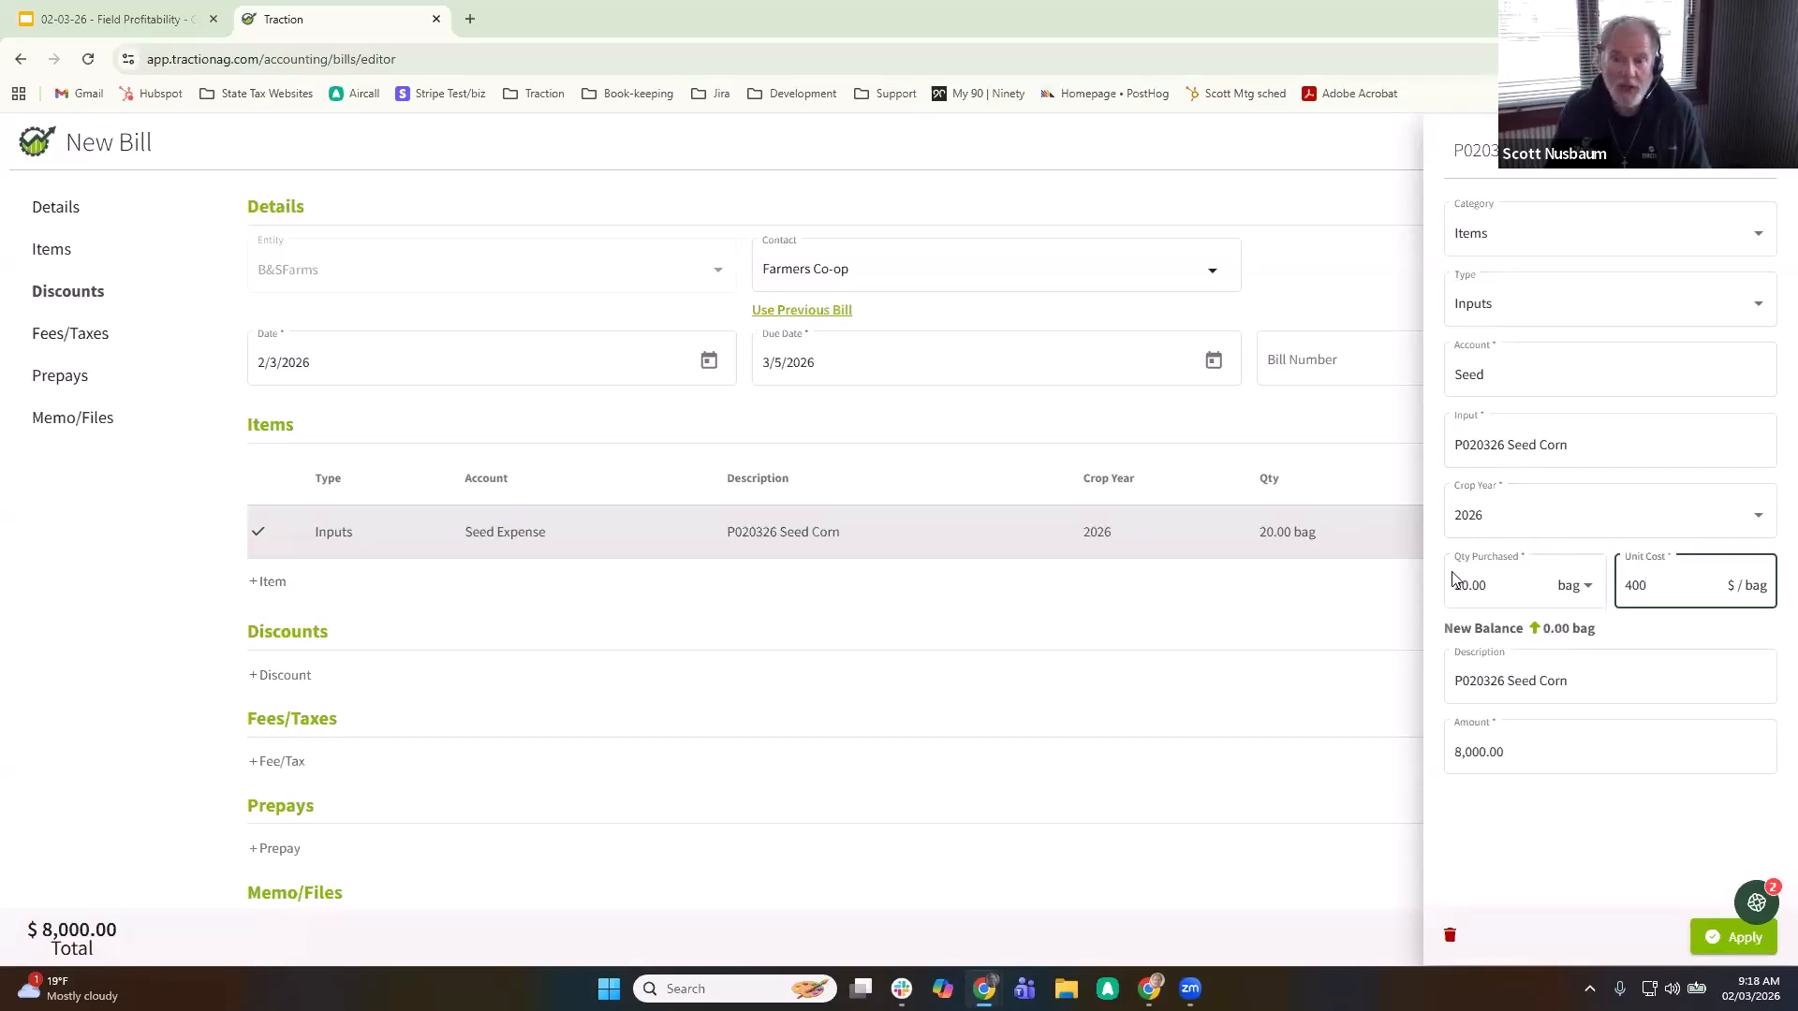
- Apply the item, save and close the bill, and agree to update the input cost and the crop year's field records
{"action": "left_click", "coordinate": [1732, 937]}
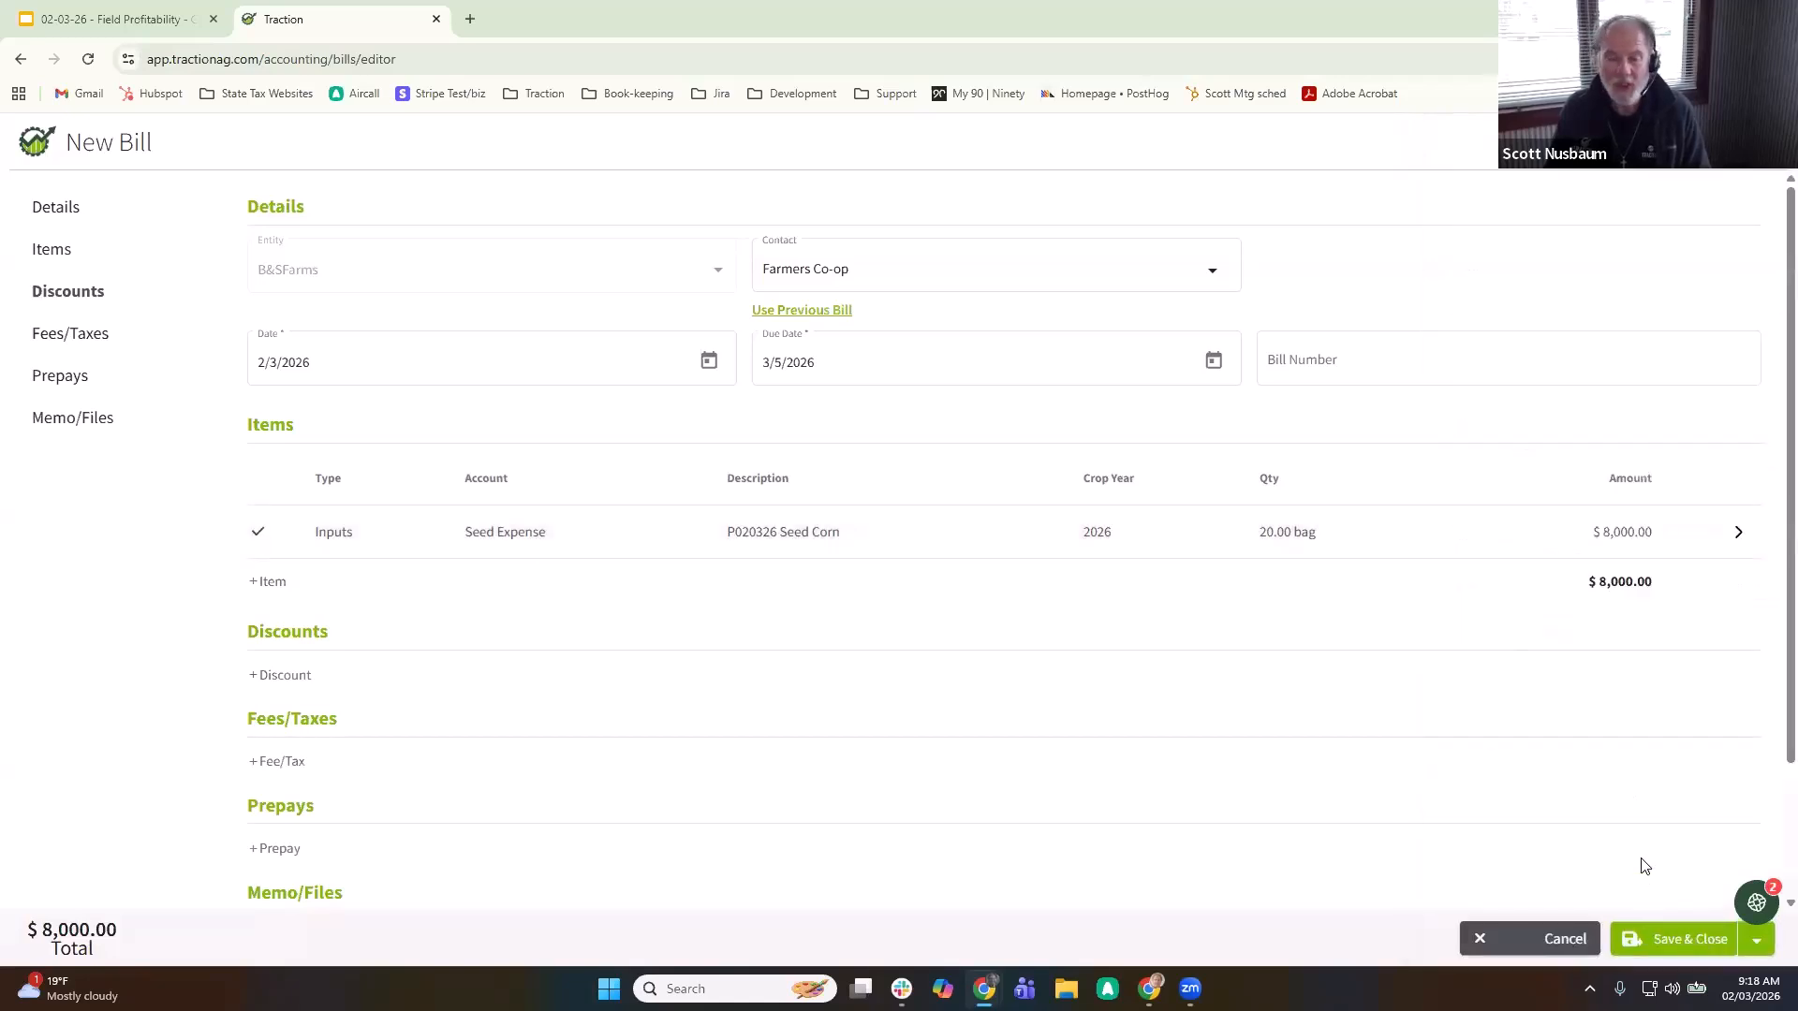
{"action": "left_click", "coordinate": [1677, 938]}
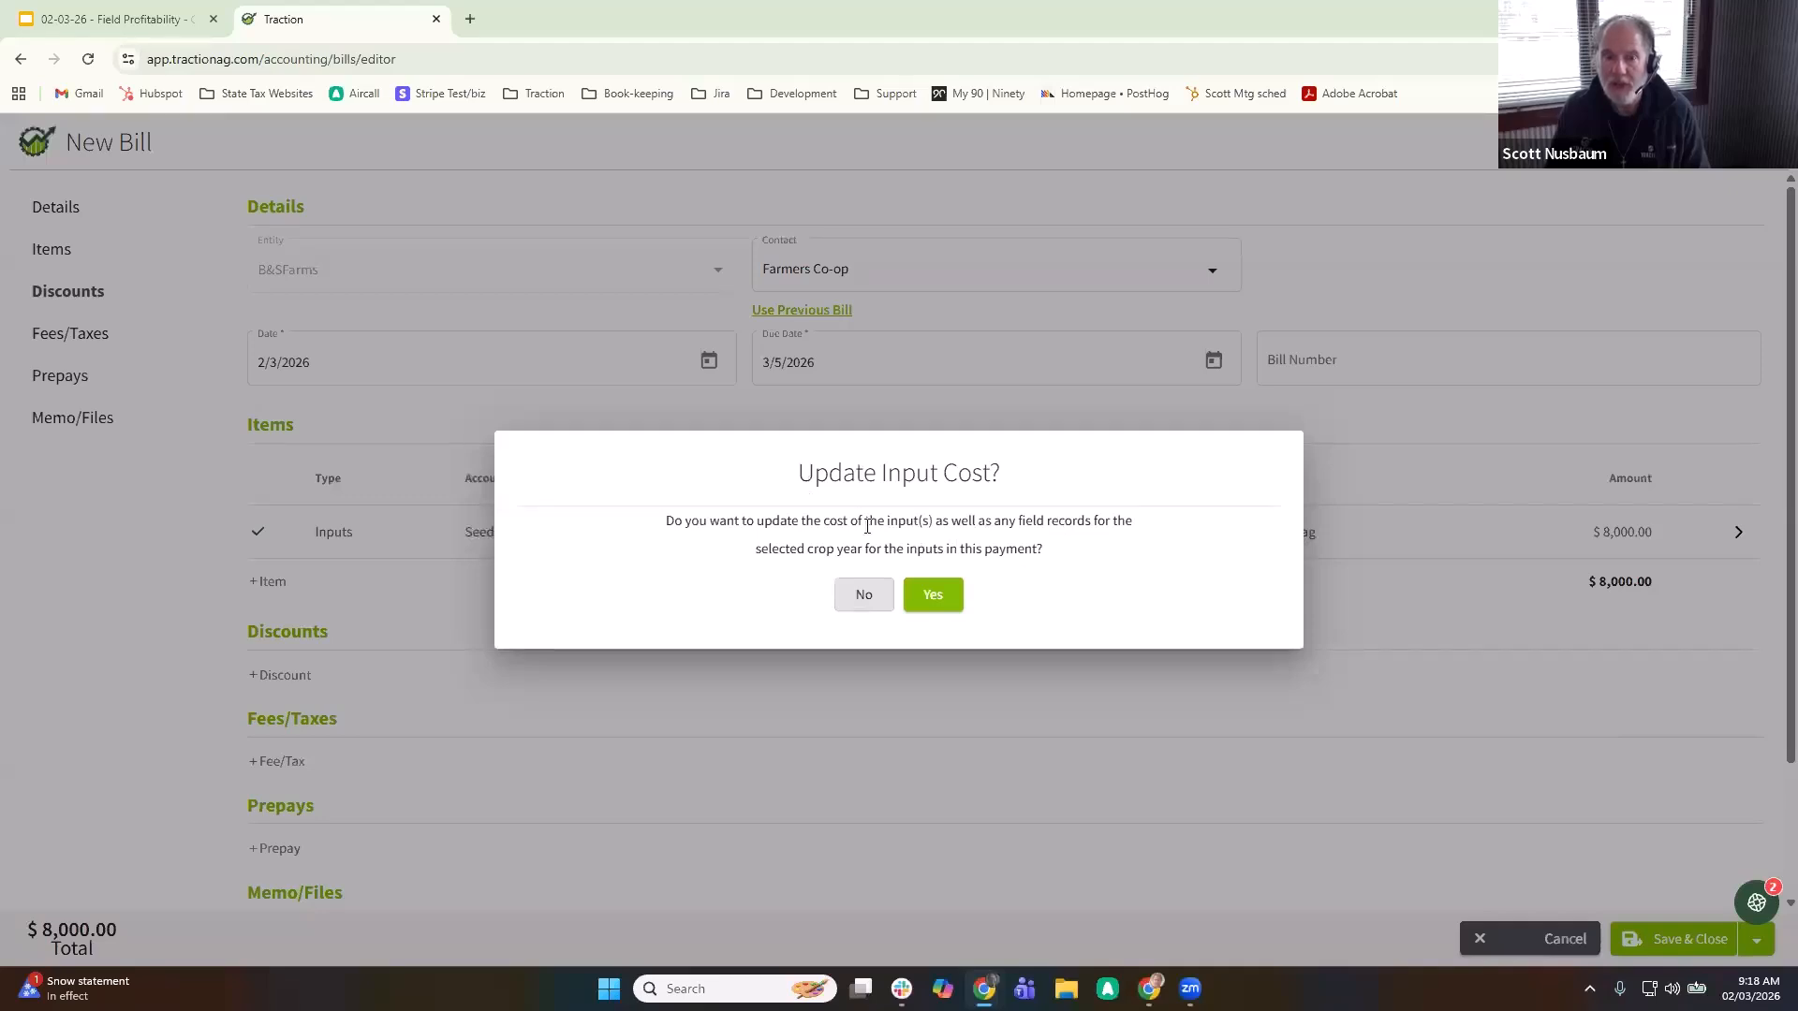
{"action": "left_click", "coordinate": [933, 596]}
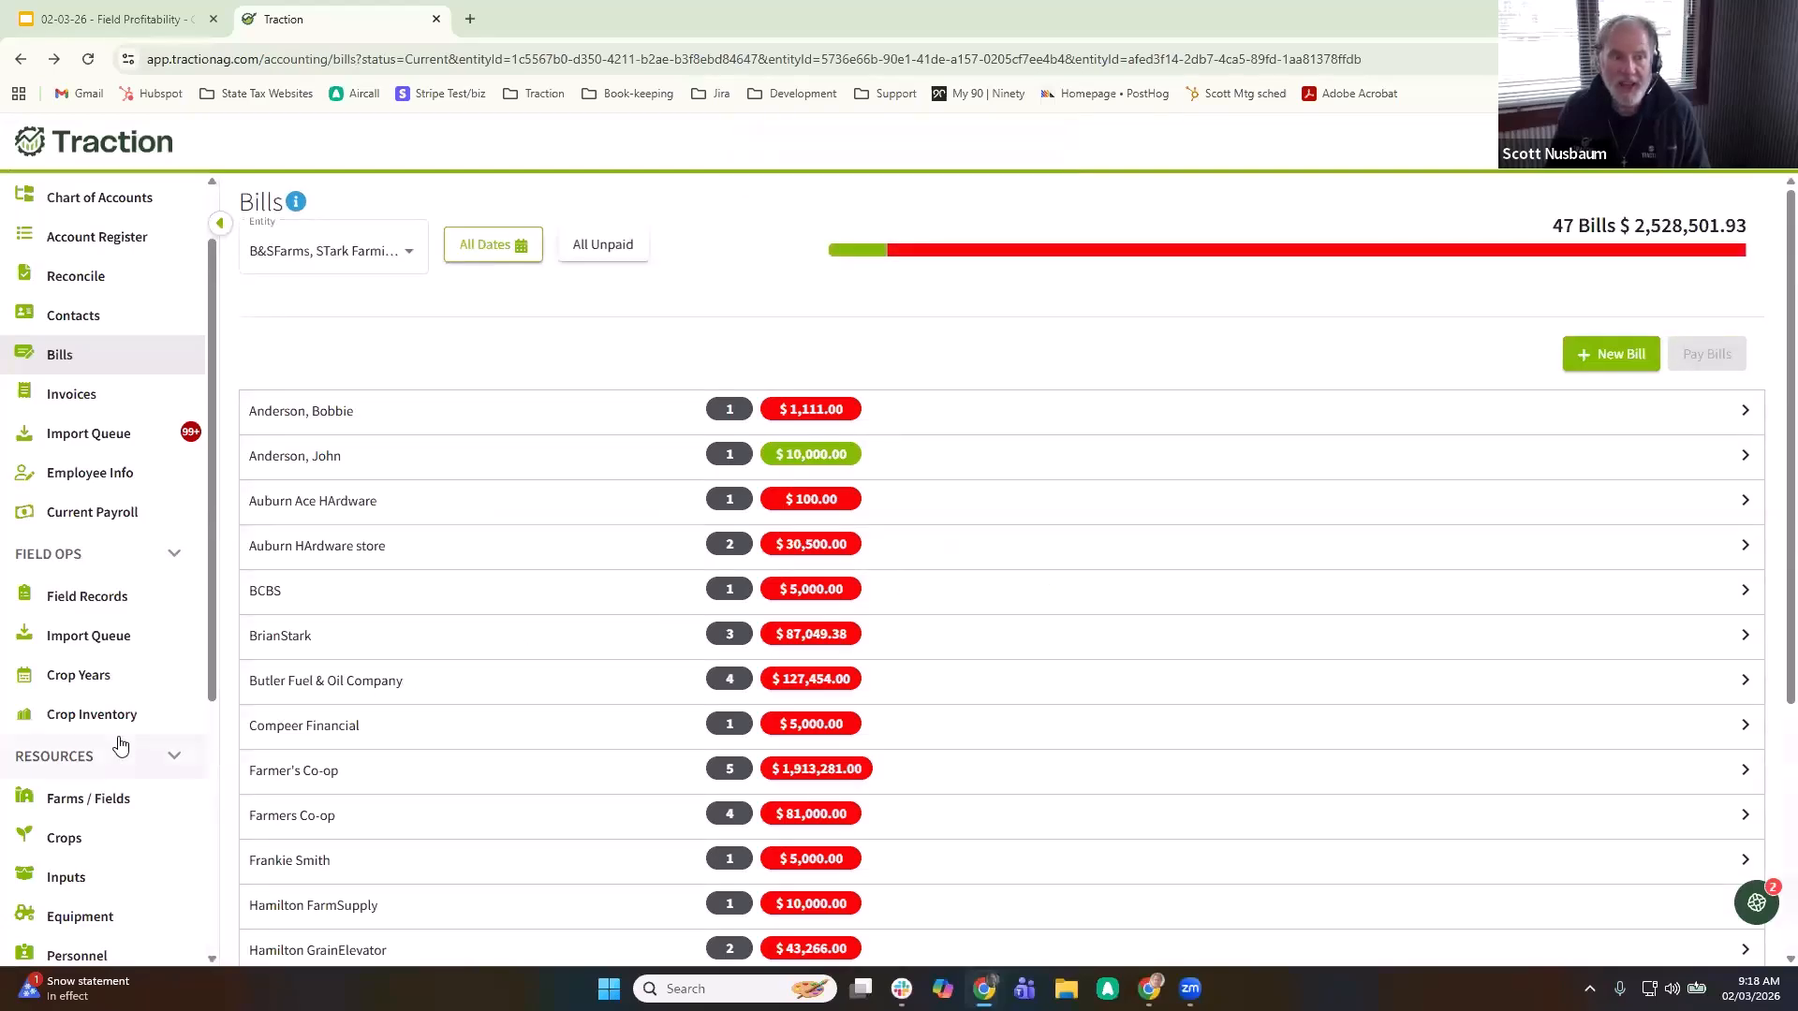
- List all 2026 seed inputs, including those not in inventory, and review the P020326 Seed Corn inventory entries and average cost
{"action": "scroll", "coordinate": [113, 777], "scroll_direction": "down", "scroll_amount": 1}
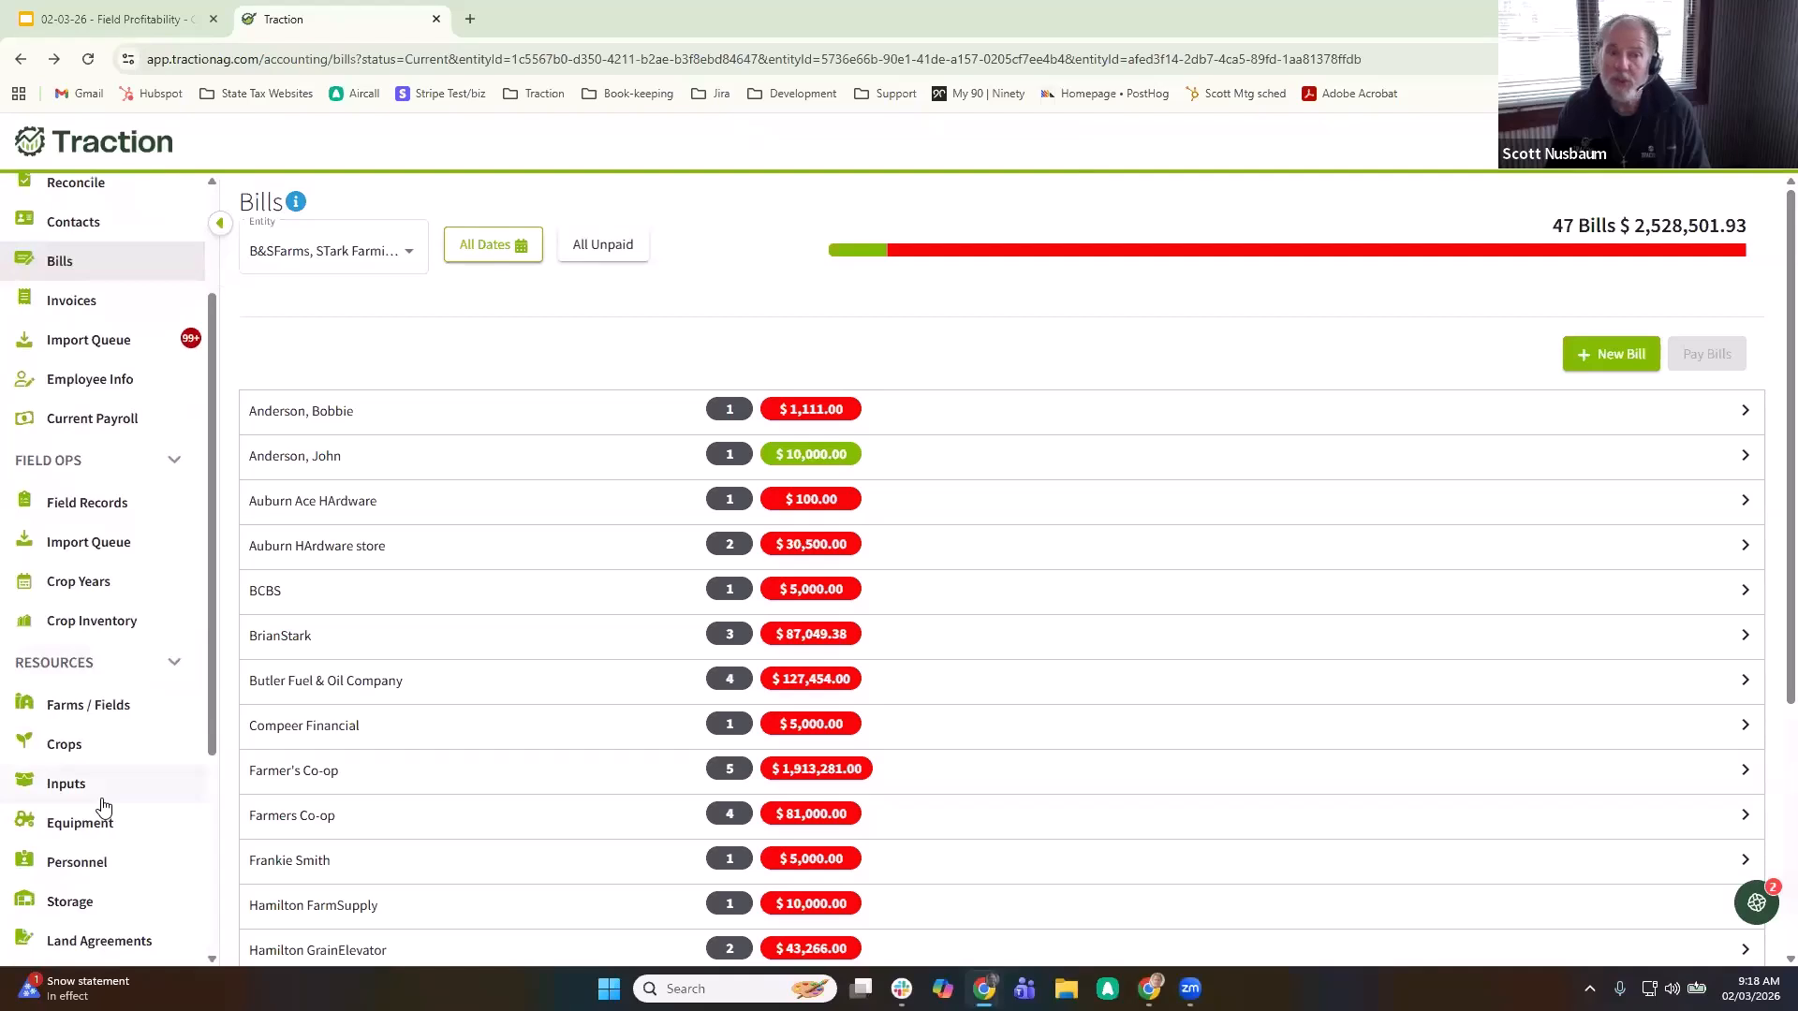
{"action": "left_click", "coordinate": [103, 800]}
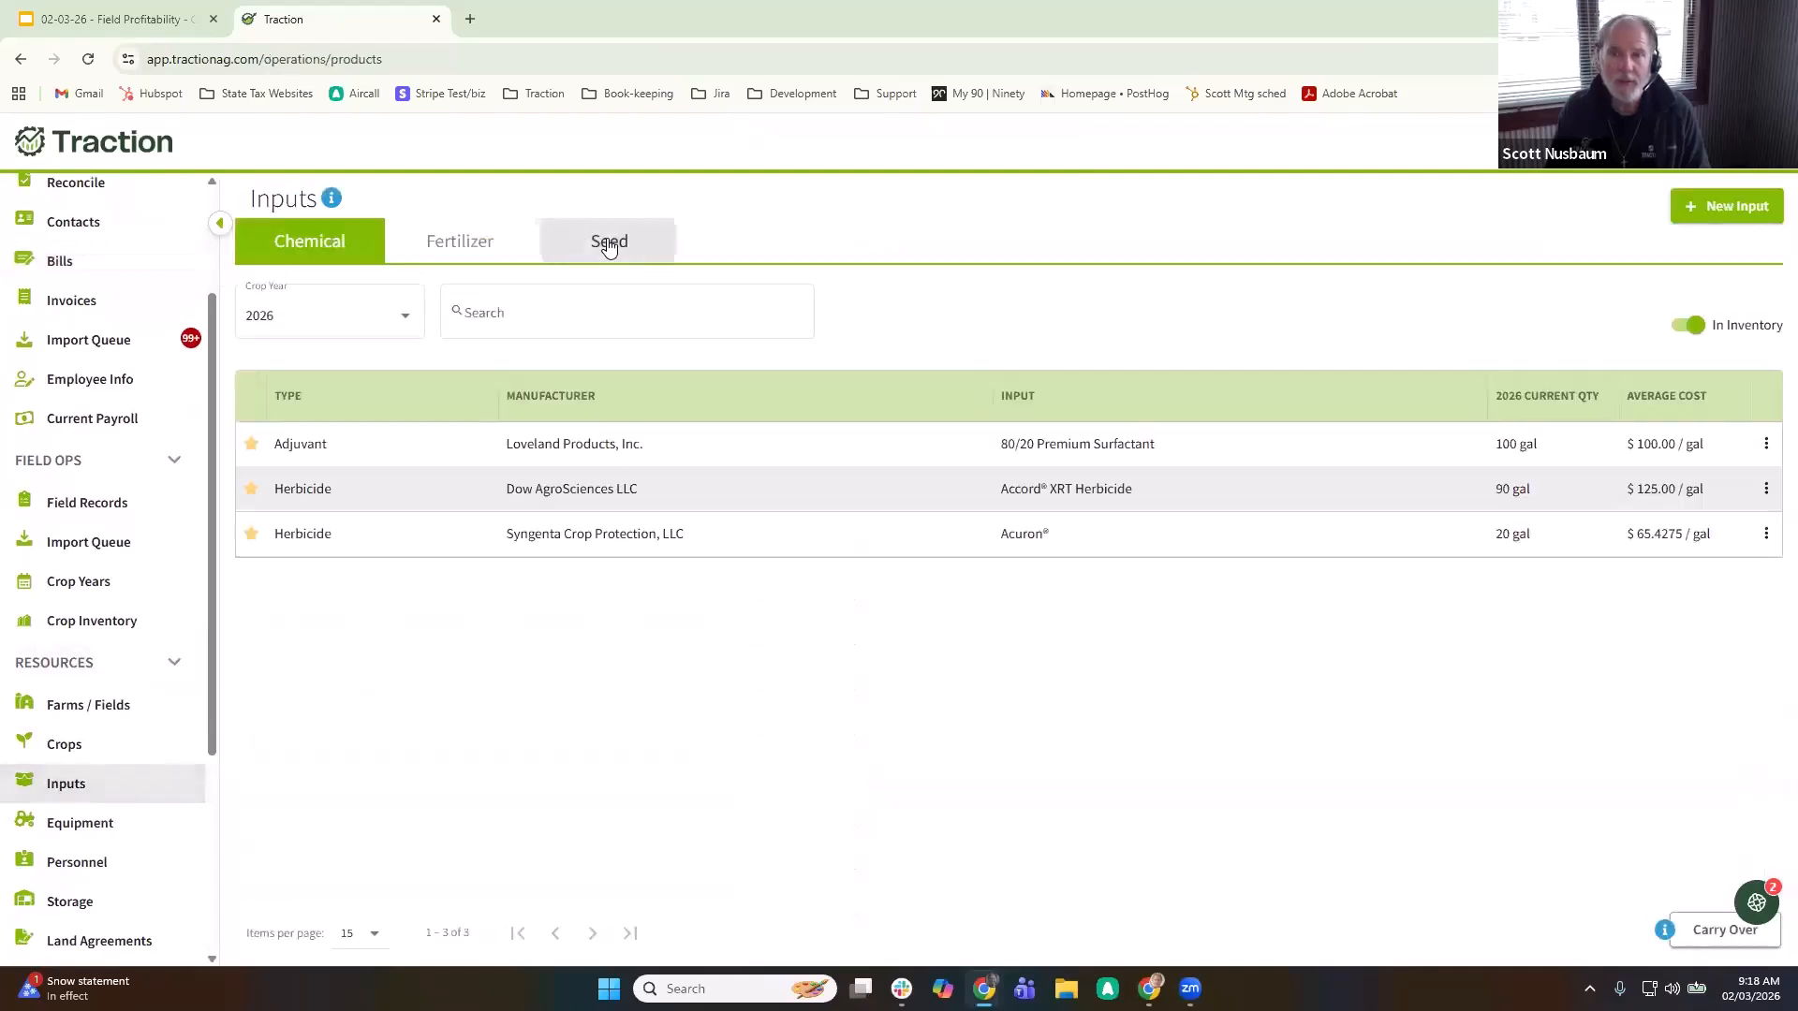
{"action": "left_click", "coordinate": [608, 243]}
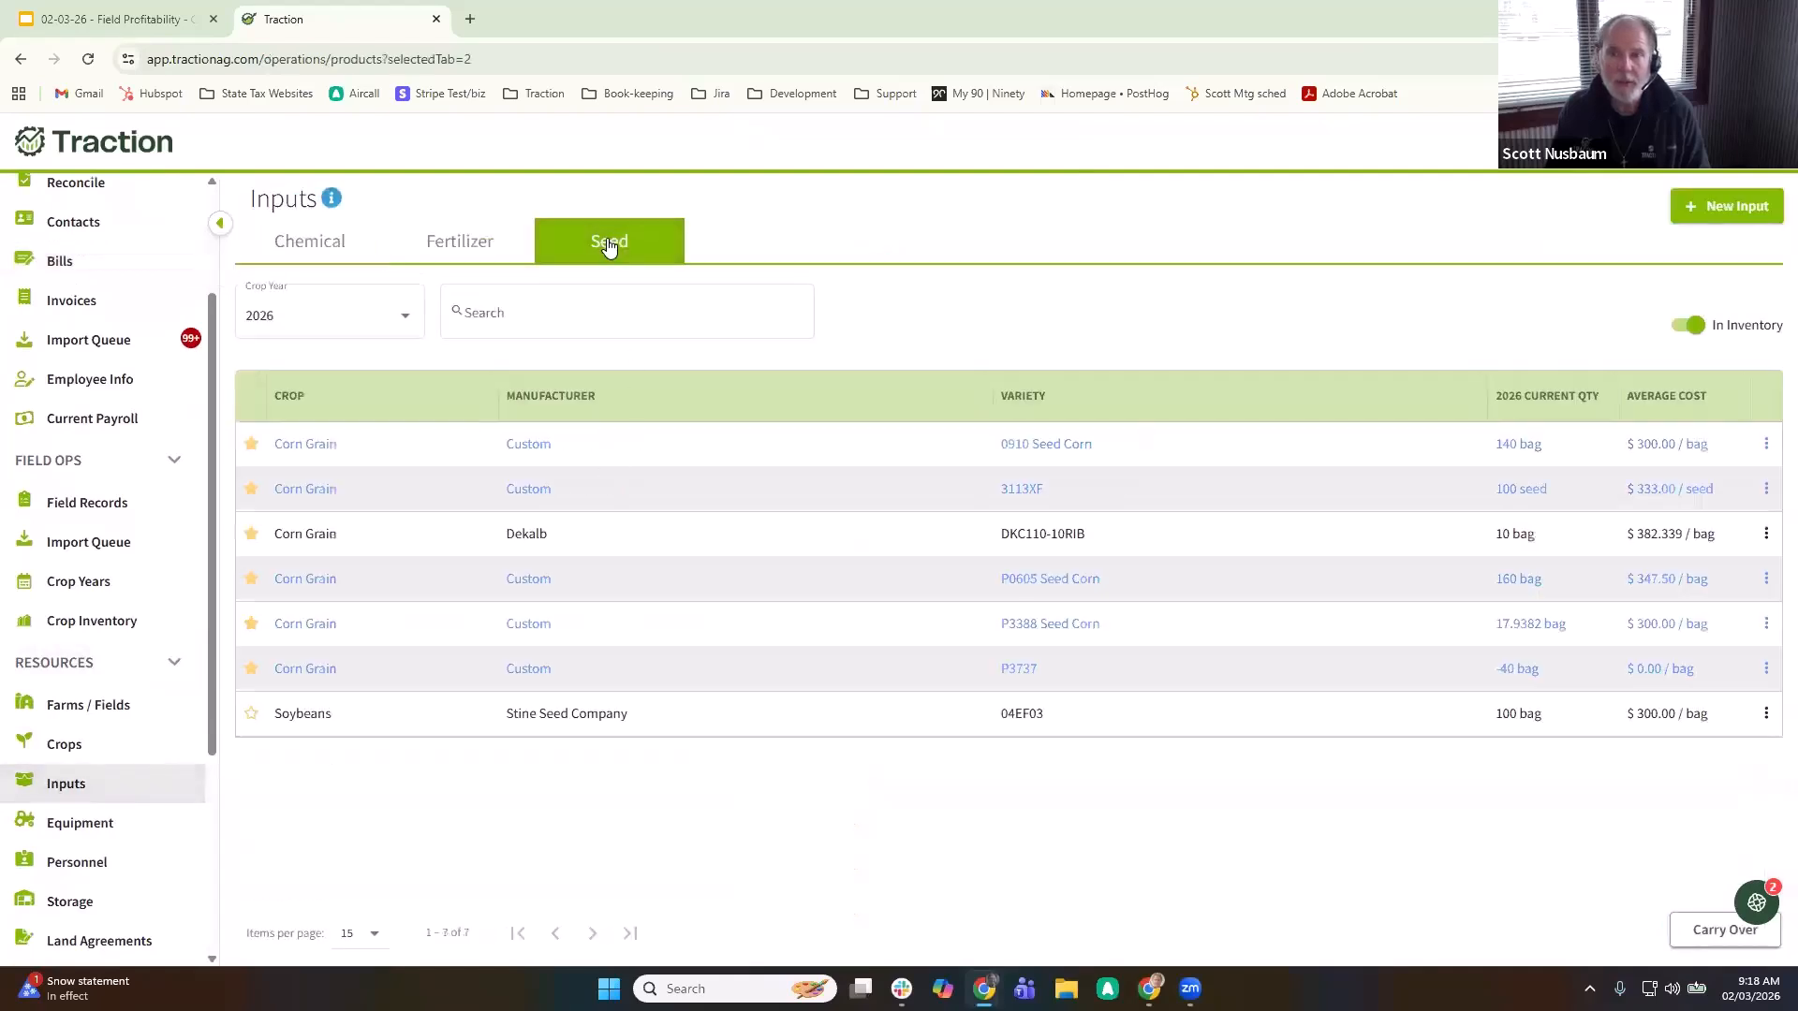
{"action": "left_click", "coordinate": [1683, 326]}
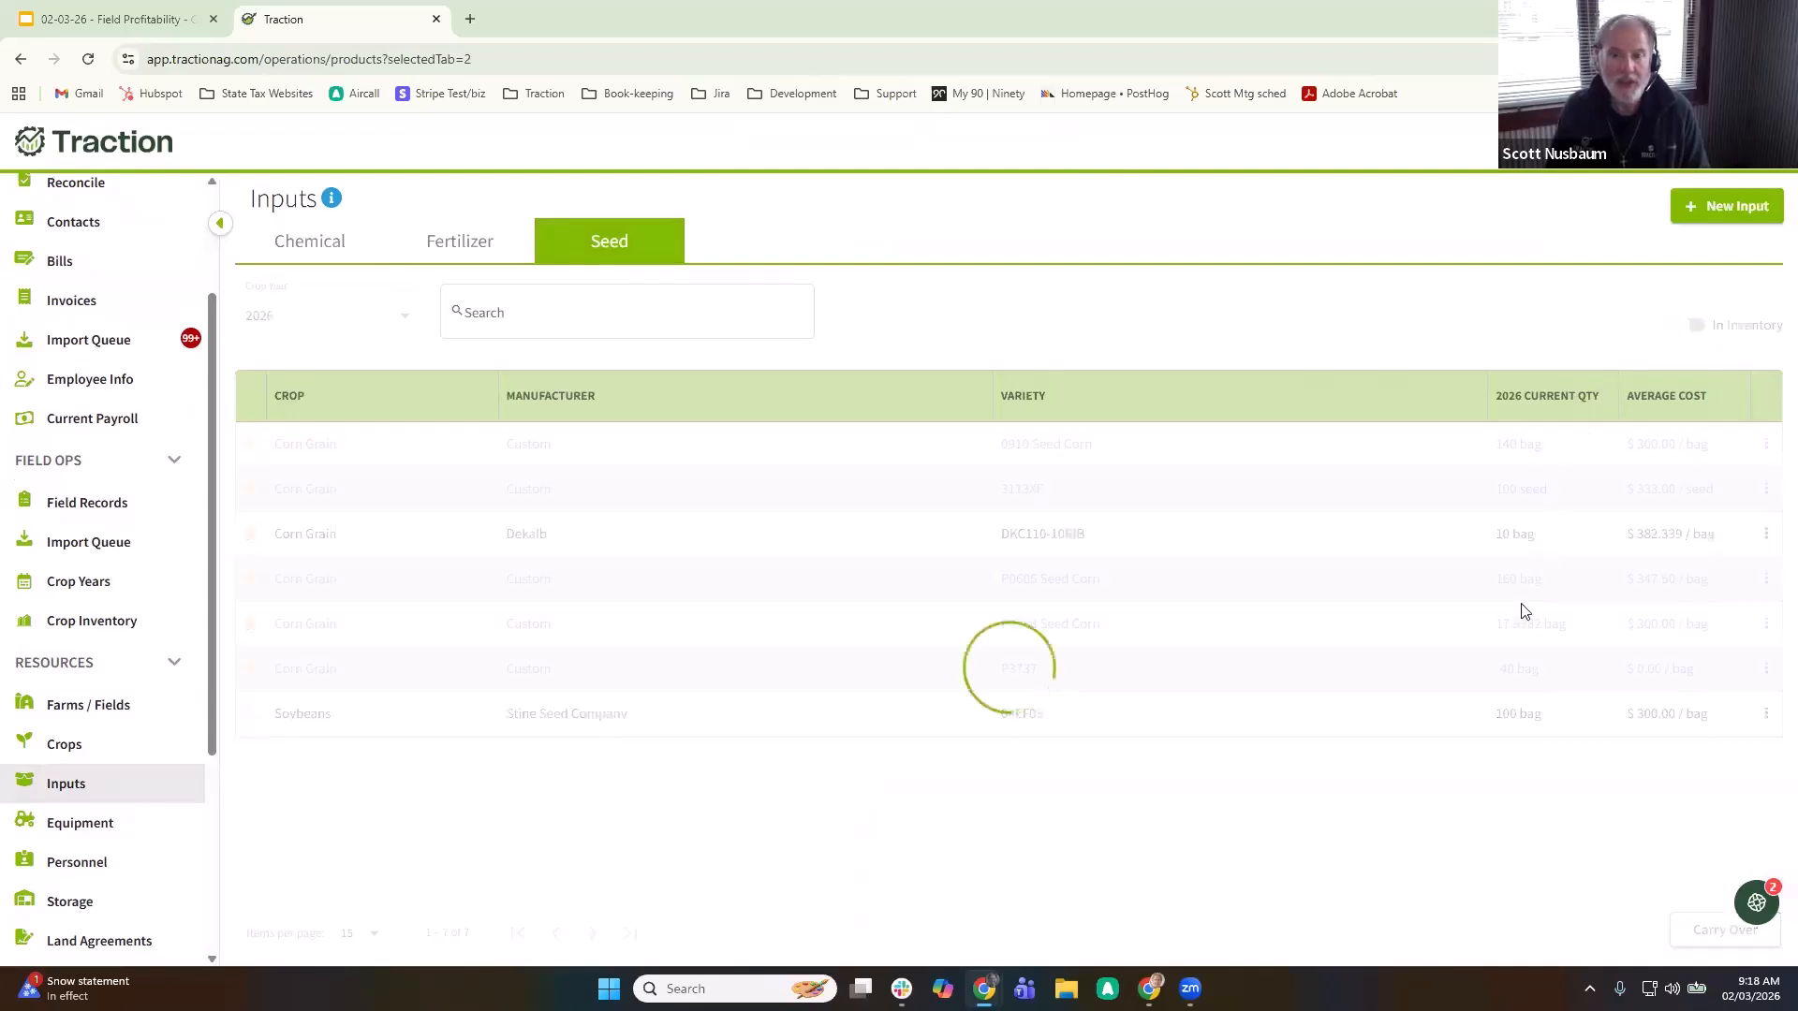
{"action": "scroll", "coordinate": [1456, 606], "scroll_direction": "down", "scroll_amount": 1}
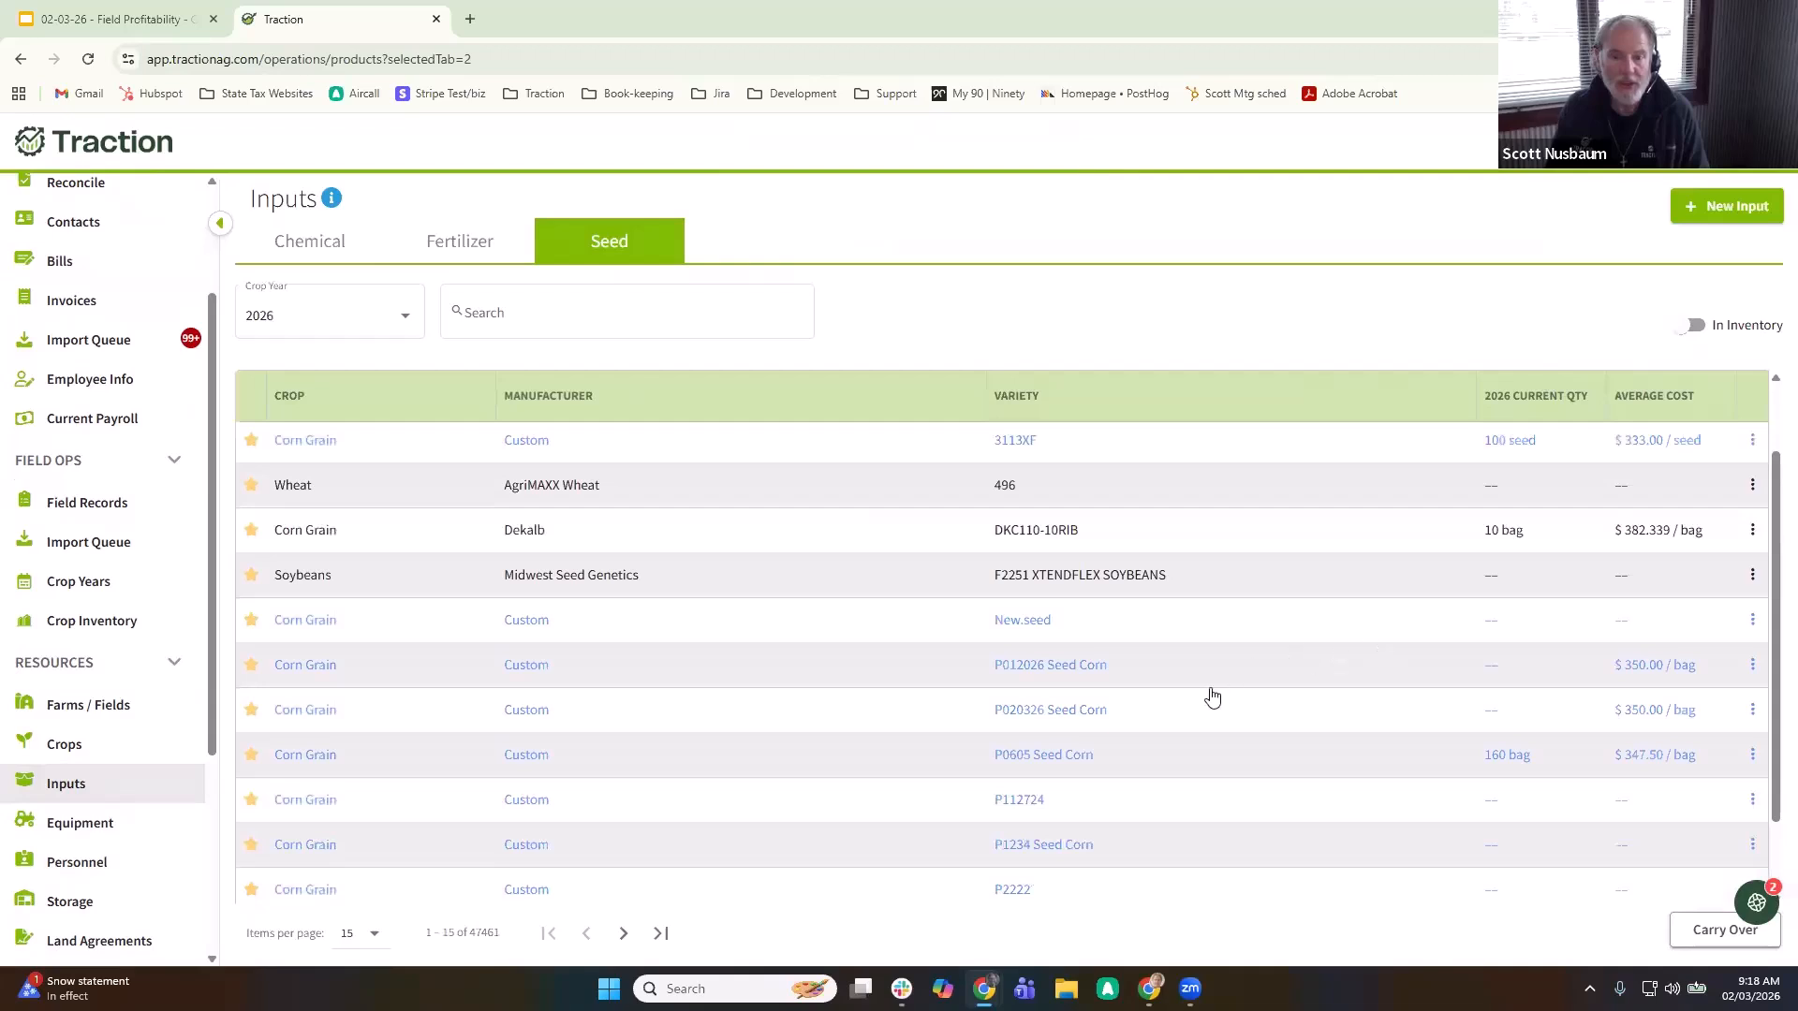
{"action": "left_click", "coordinate": [1494, 710]}
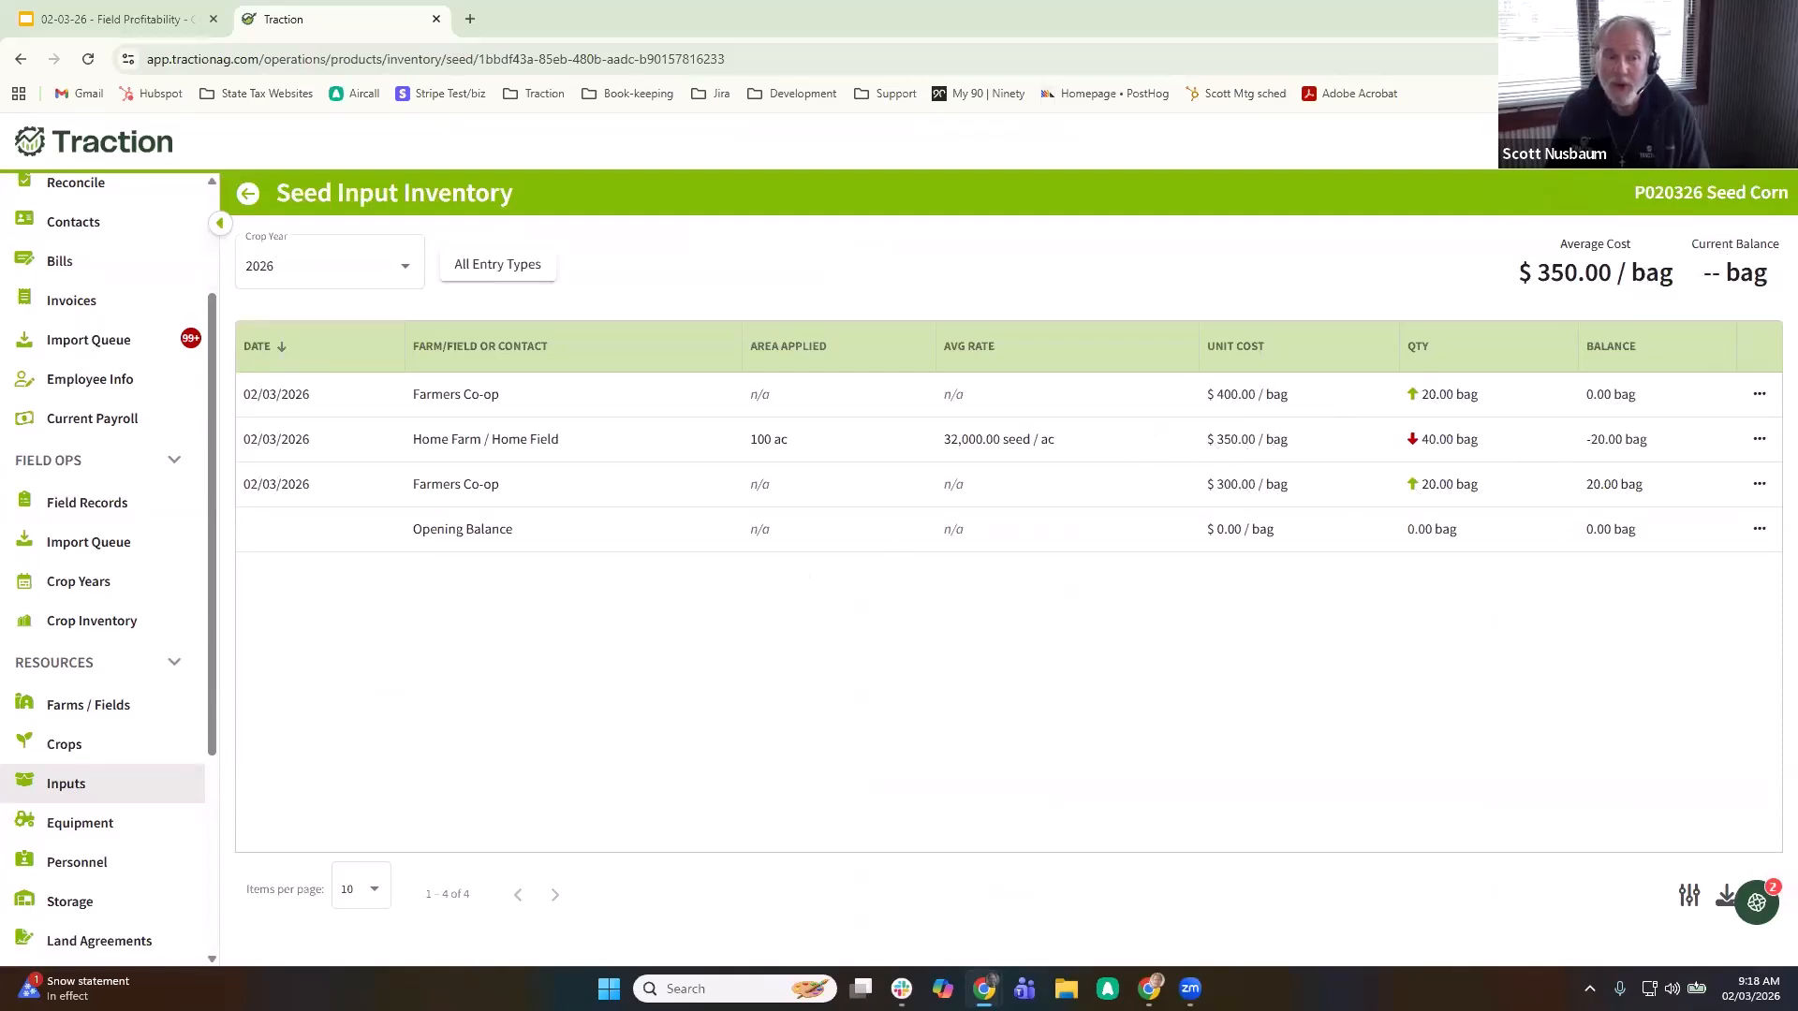
- Rerun the detailed Field Profit Center report and review the seed cost per acre and in total
{"action": "scroll", "coordinate": [114, 692], "scroll_direction": "down", "scroll_amount": 3}
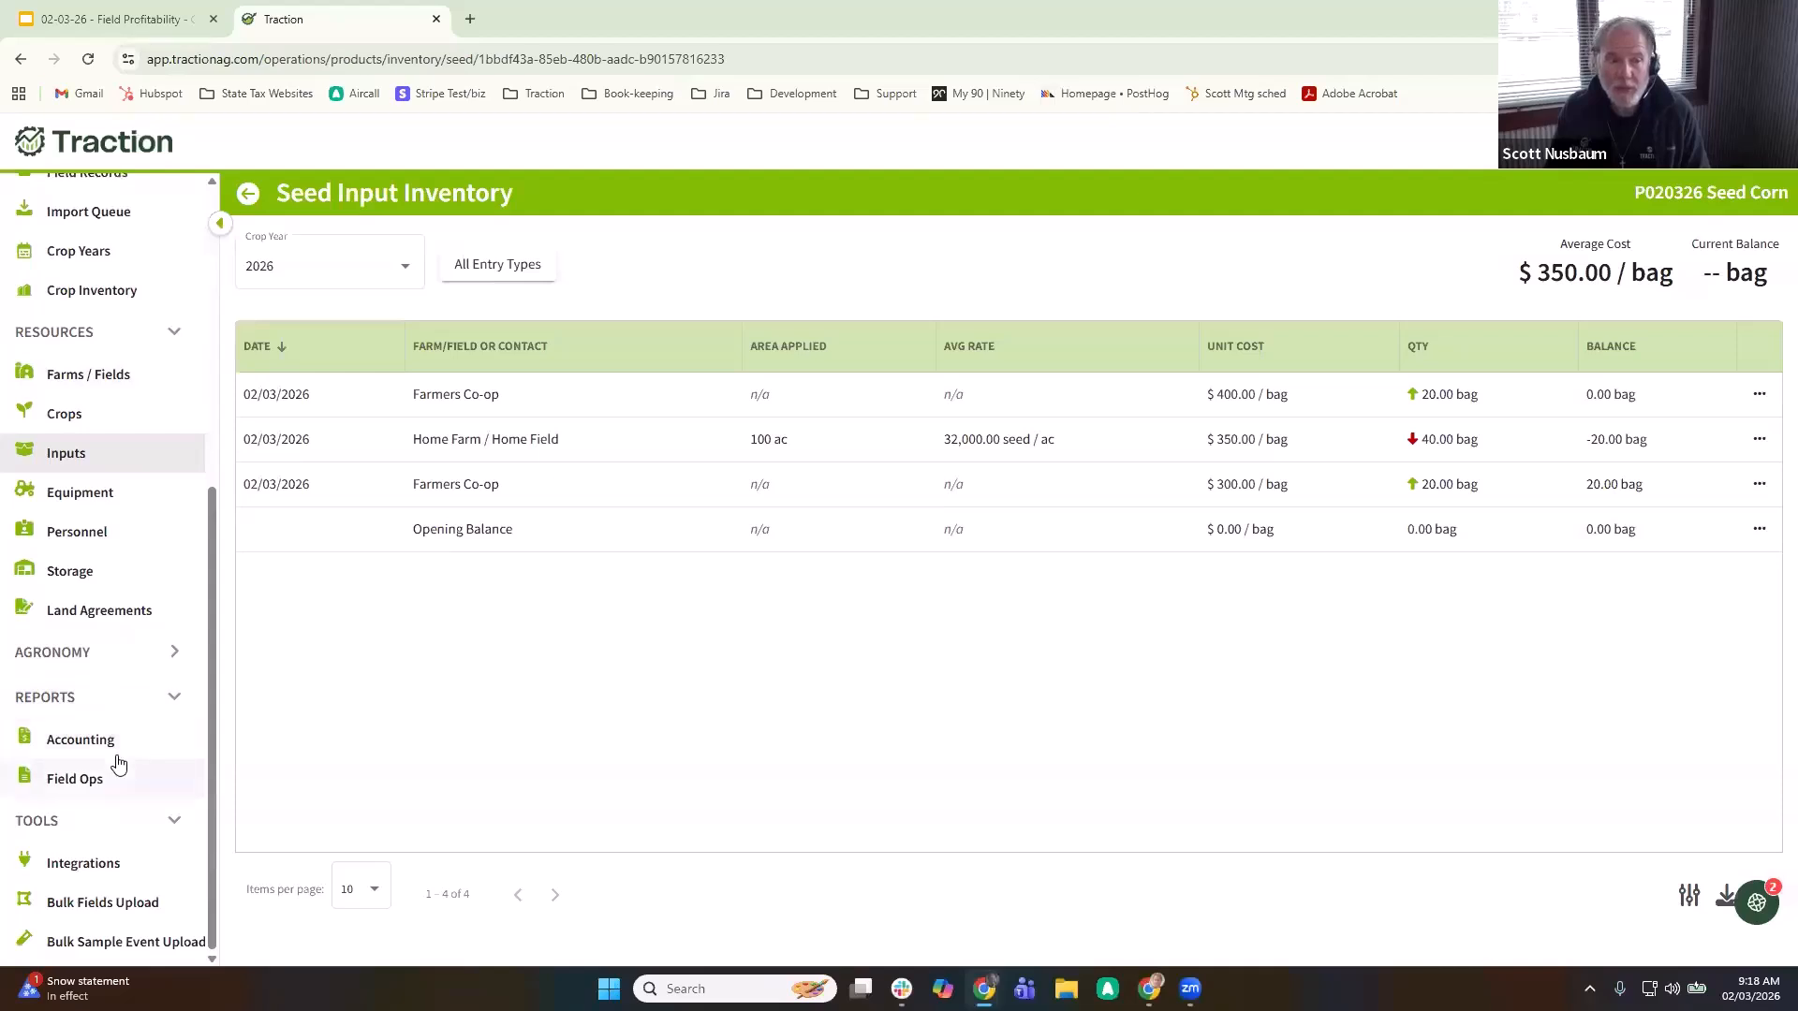
{"action": "left_click", "coordinate": [96, 781]}
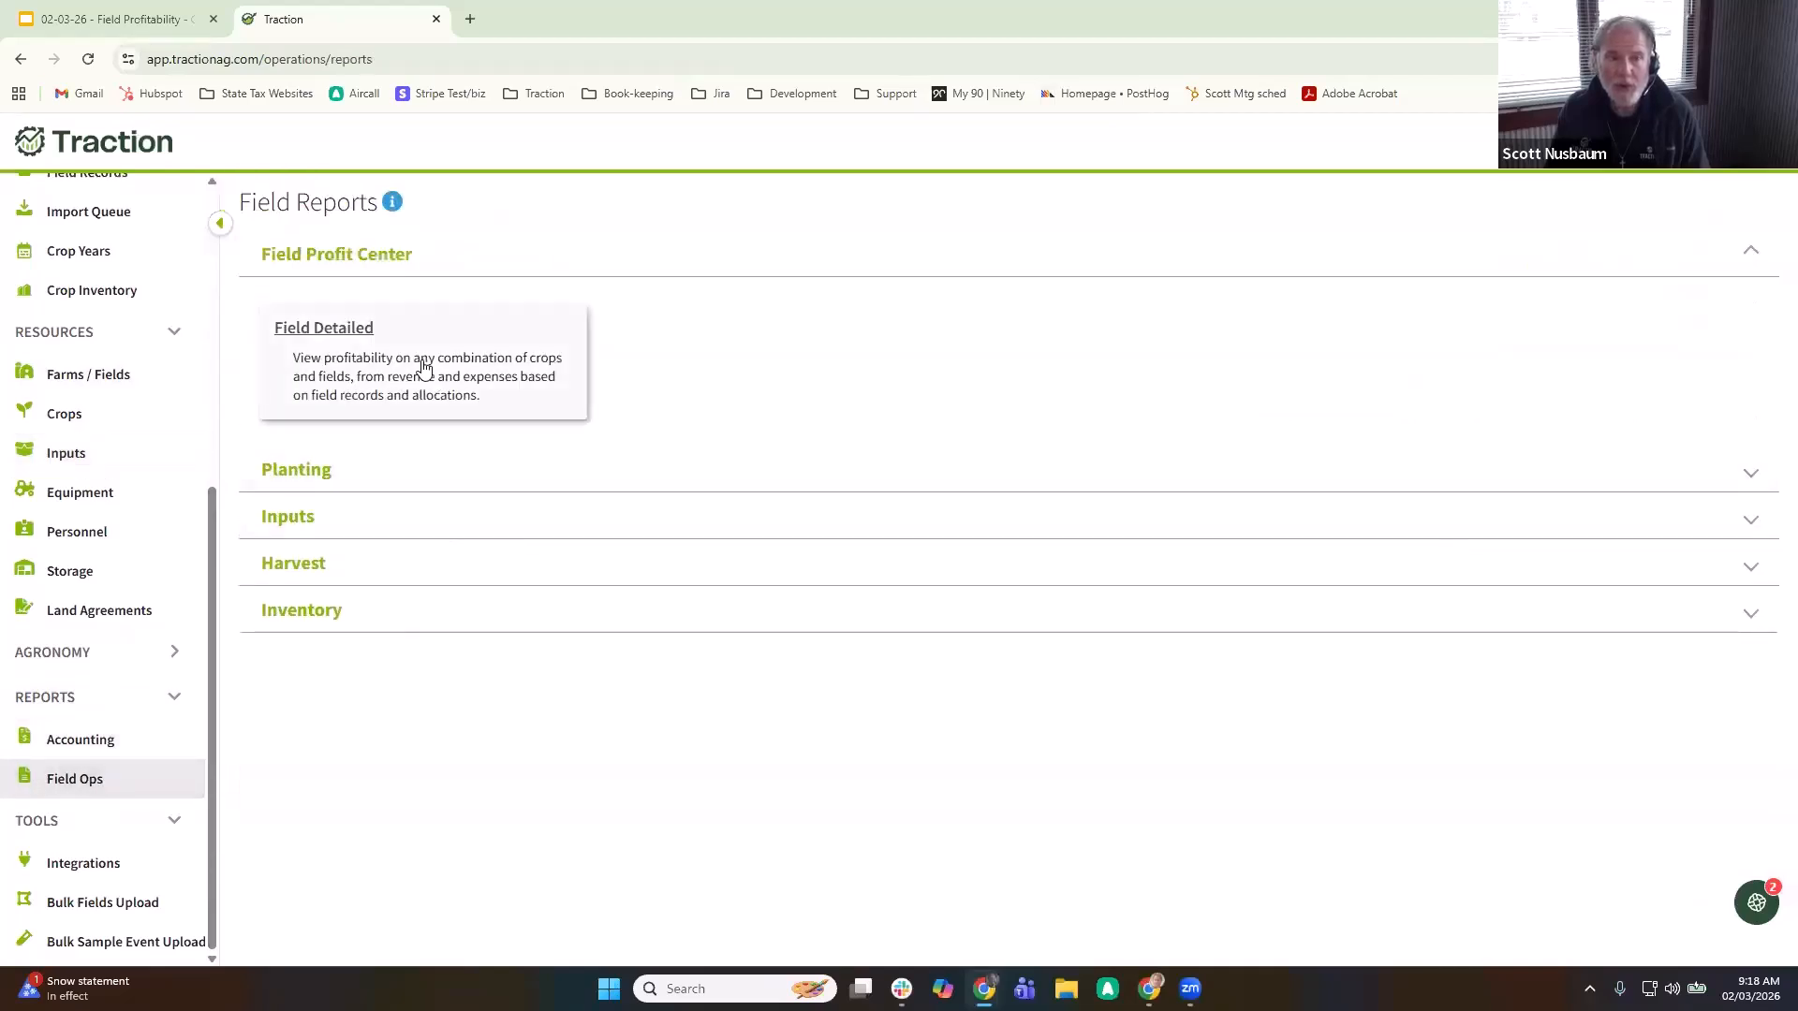
{"action": "left_click", "coordinate": [423, 366]}
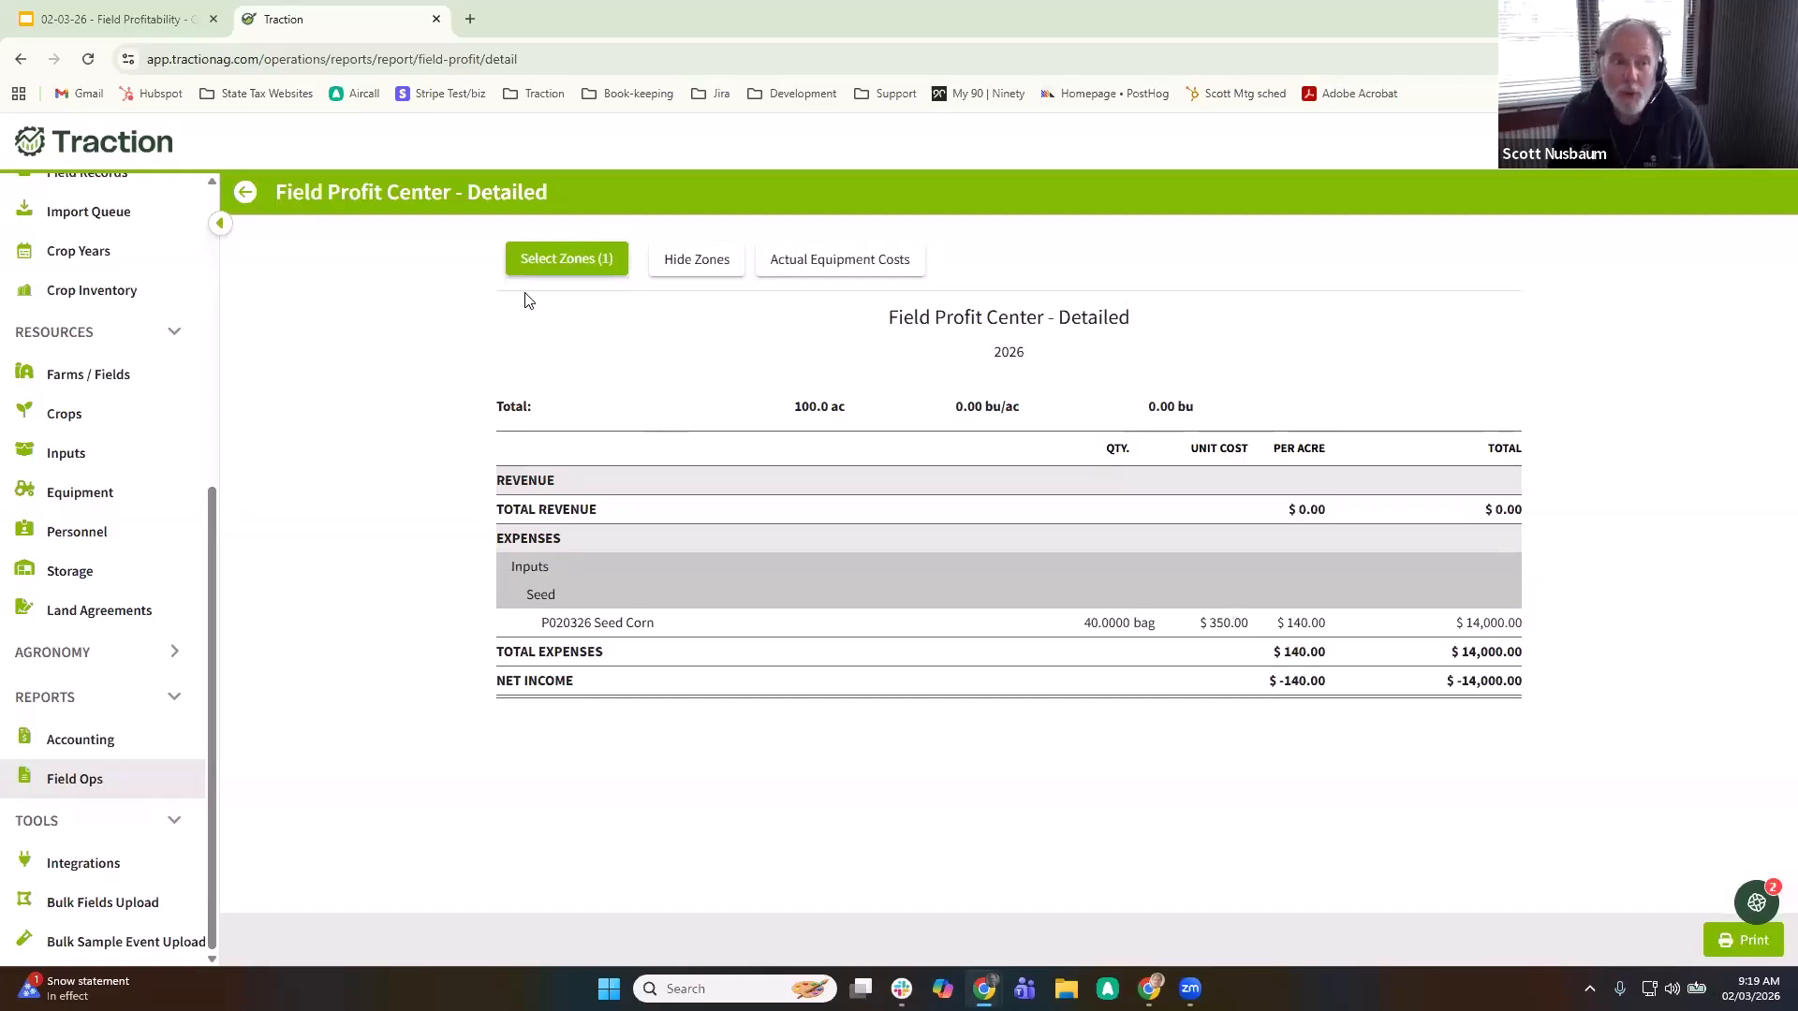
- Find the Farmers Co-op bills in the bill list and open the one dated 01/20/2026 for editing
{"action": "scroll", "coordinate": [150, 386], "scroll_direction": "up", "scroll_amount": 5}
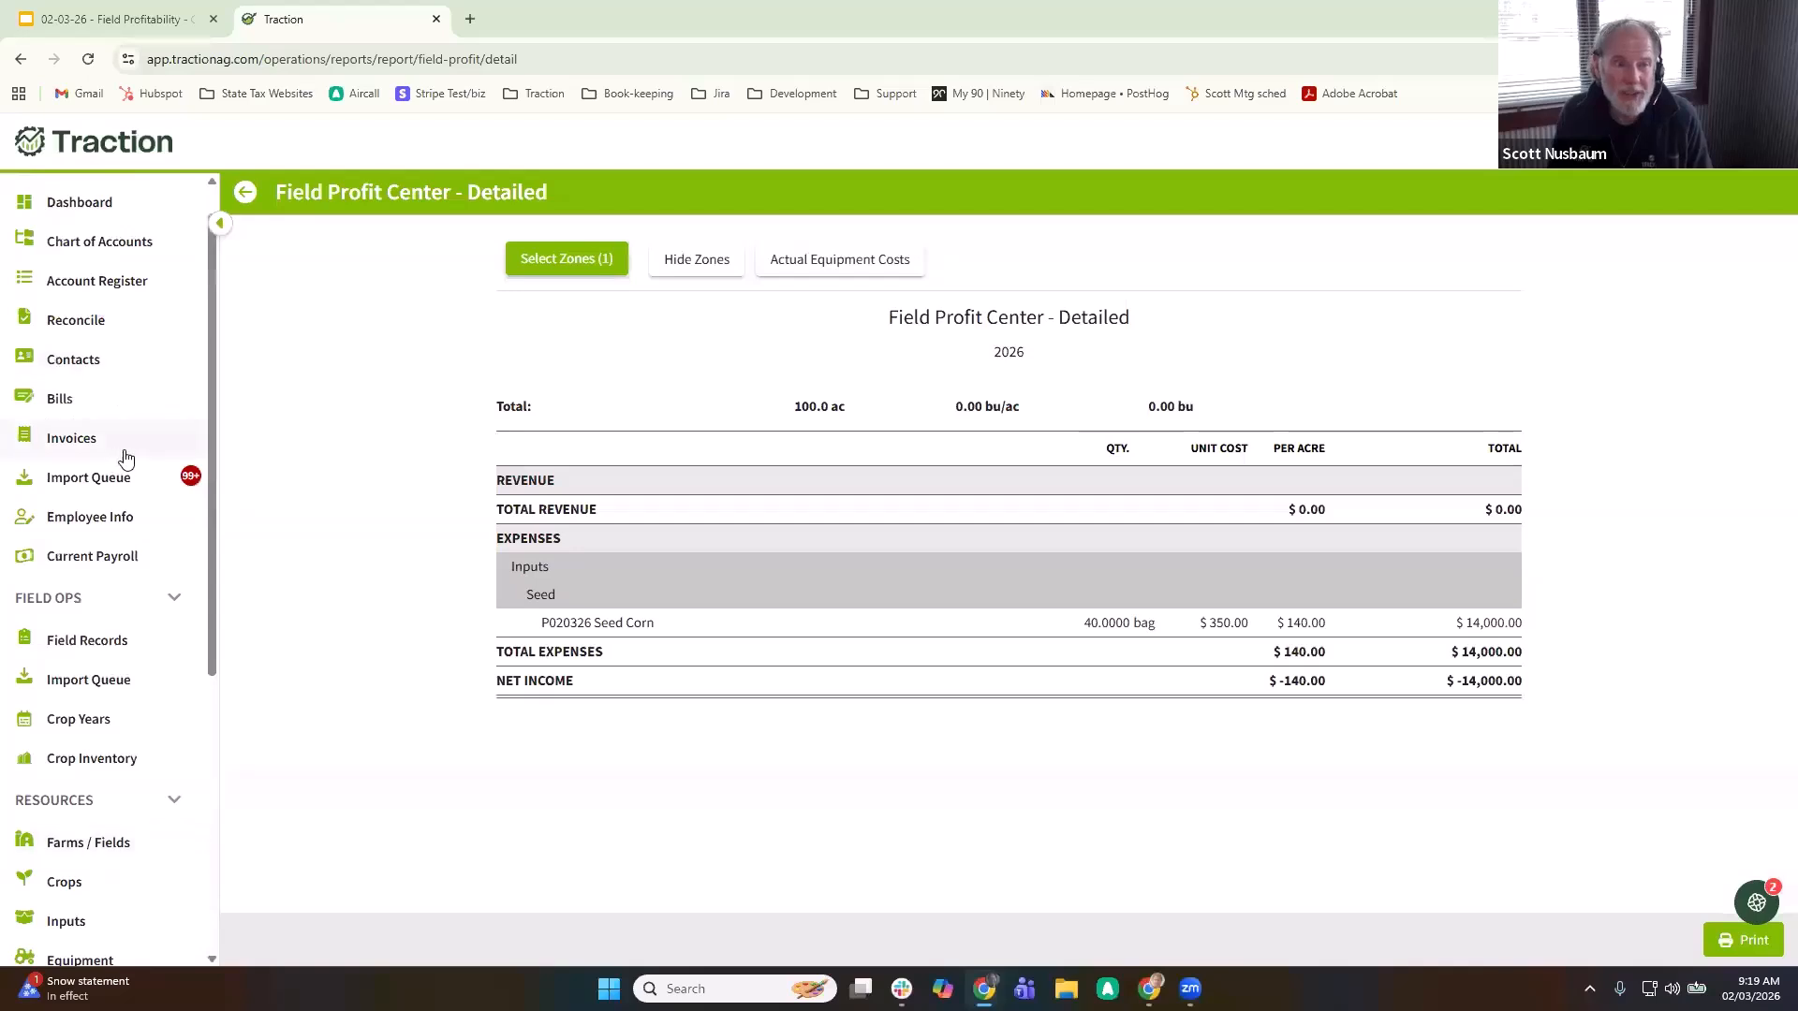
{"action": "left_click", "coordinate": [109, 411]}
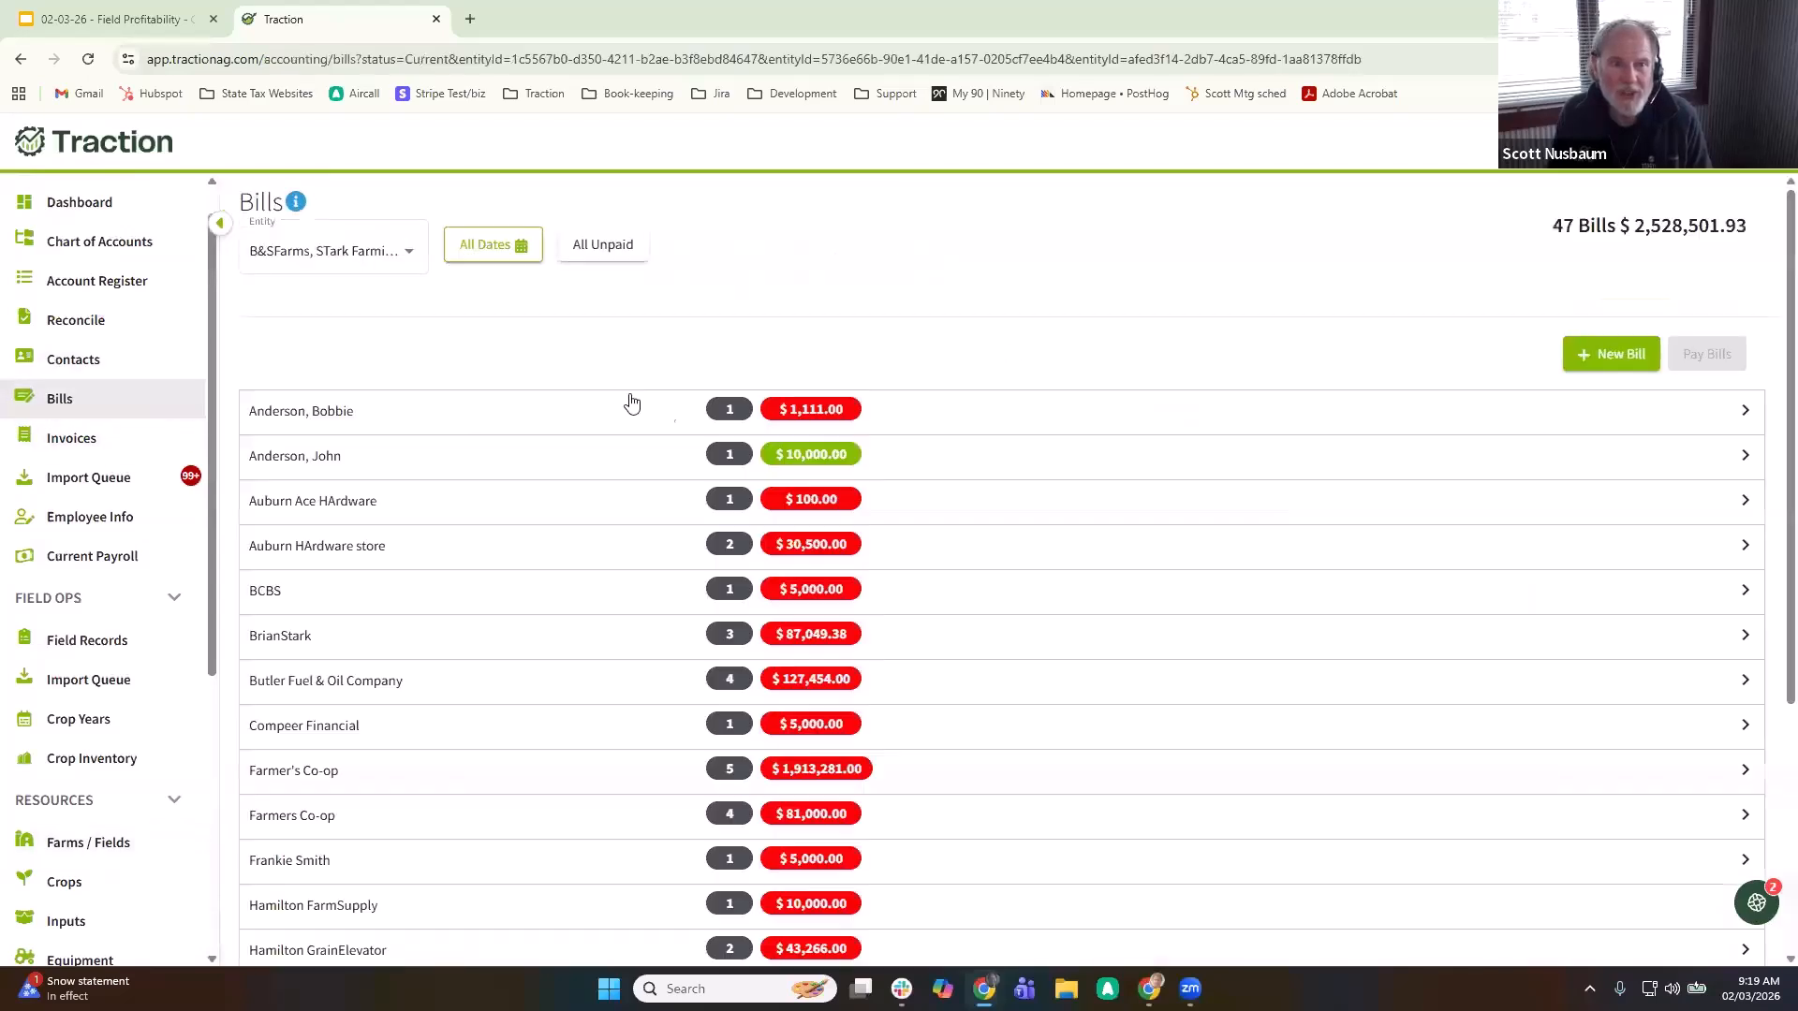
{"action": "scroll", "coordinate": [579, 624], "scroll_direction": "down", "scroll_amount": 2}
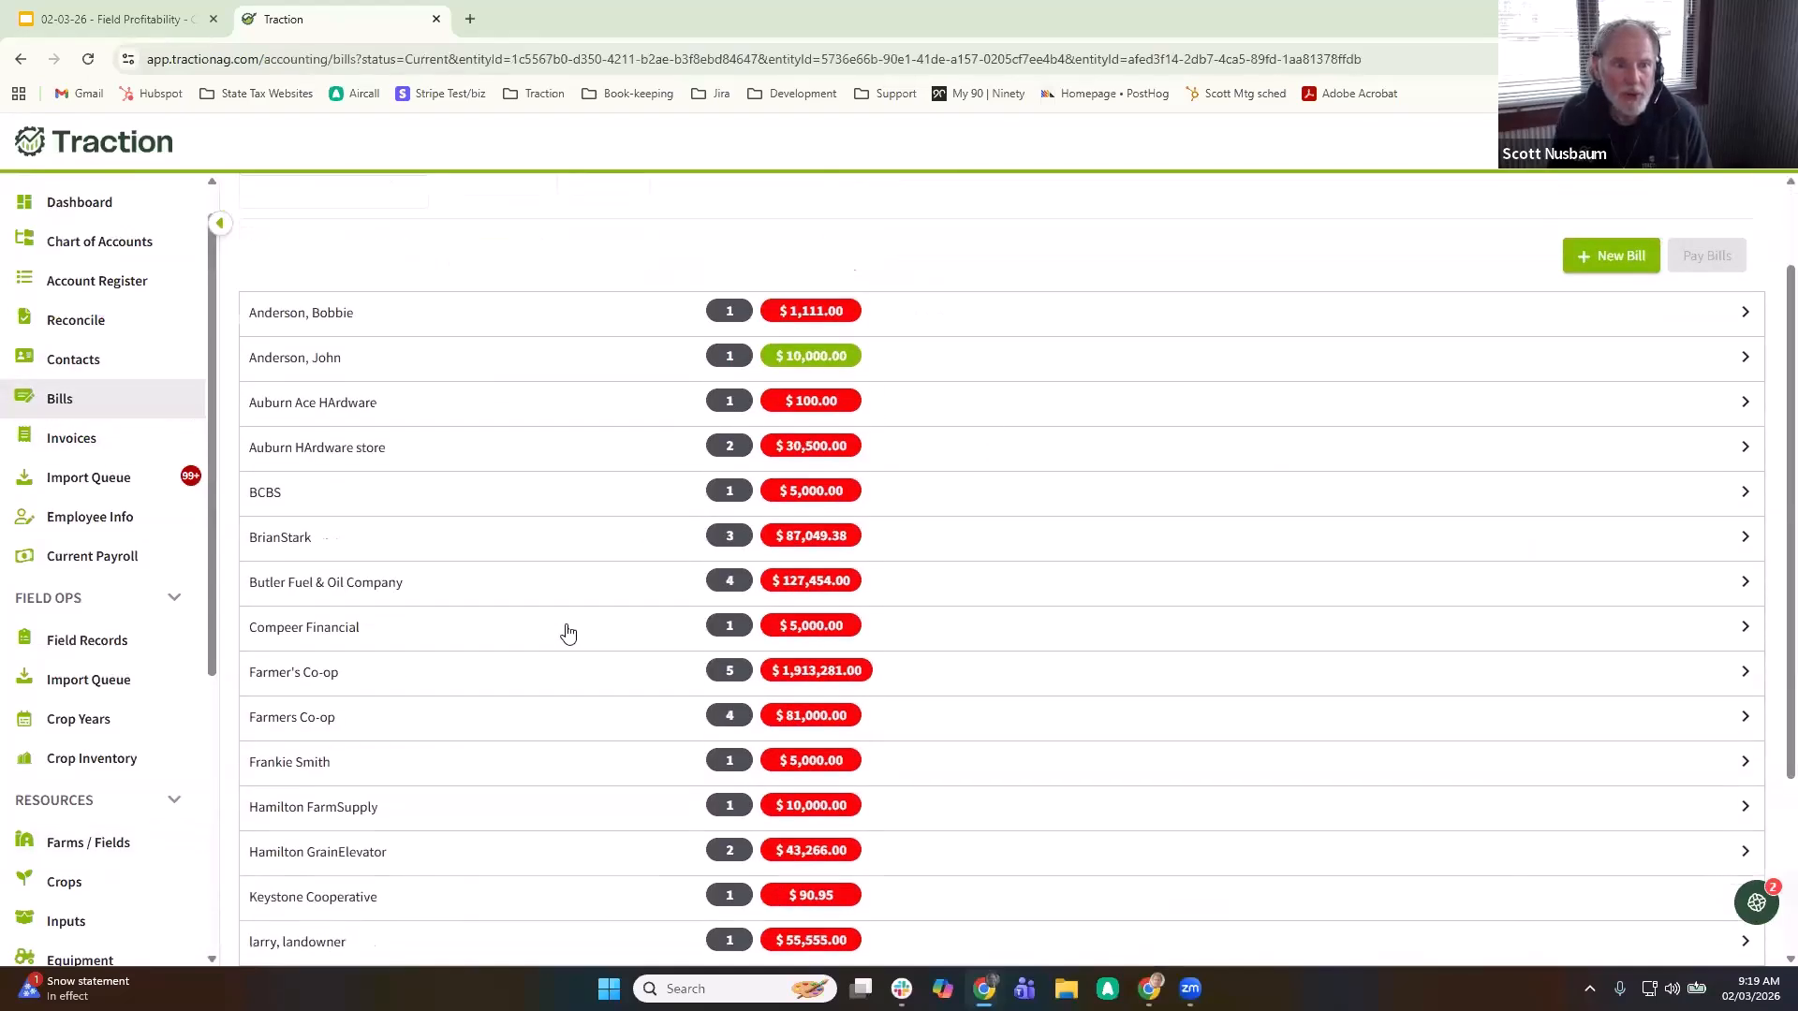
{"action": "left_click", "coordinate": [513, 593]}
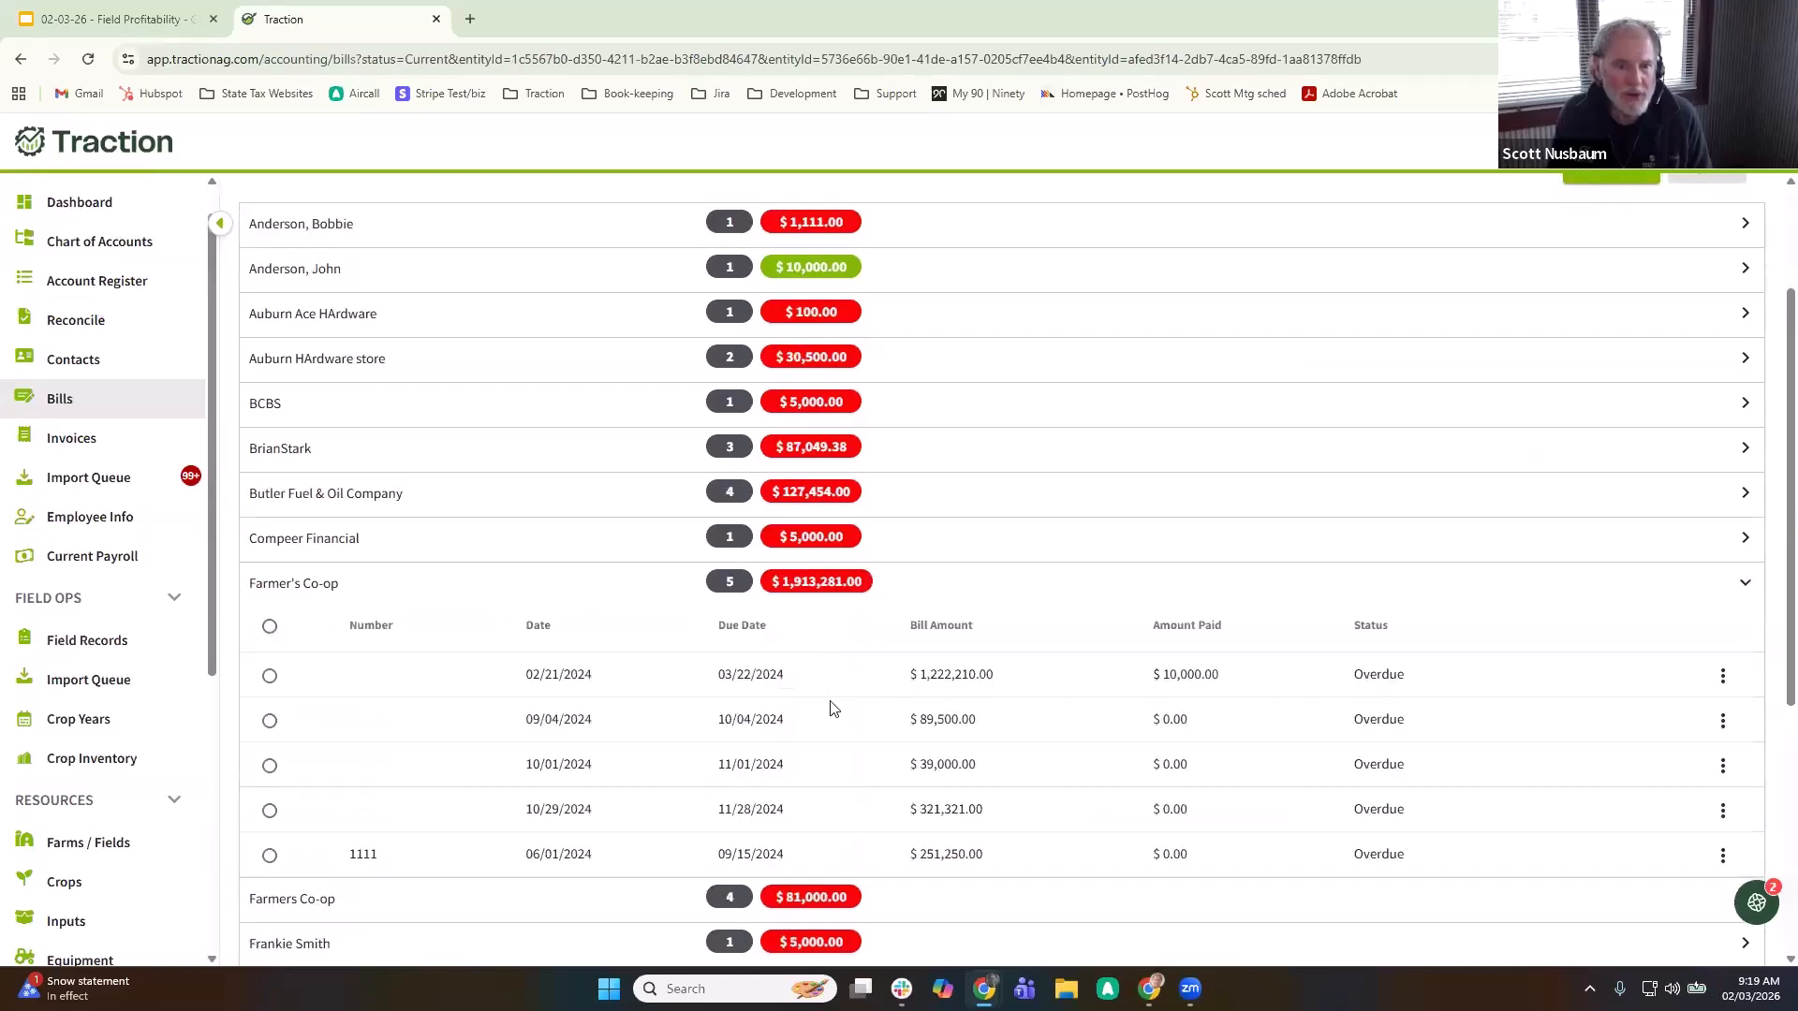
{"action": "scroll", "coordinate": [702, 746], "scroll_direction": "down", "scroll_amount": 4}
{"action": "scroll", "coordinate": [702, 746], "scroll_direction": "up", "scroll_amount": 3}
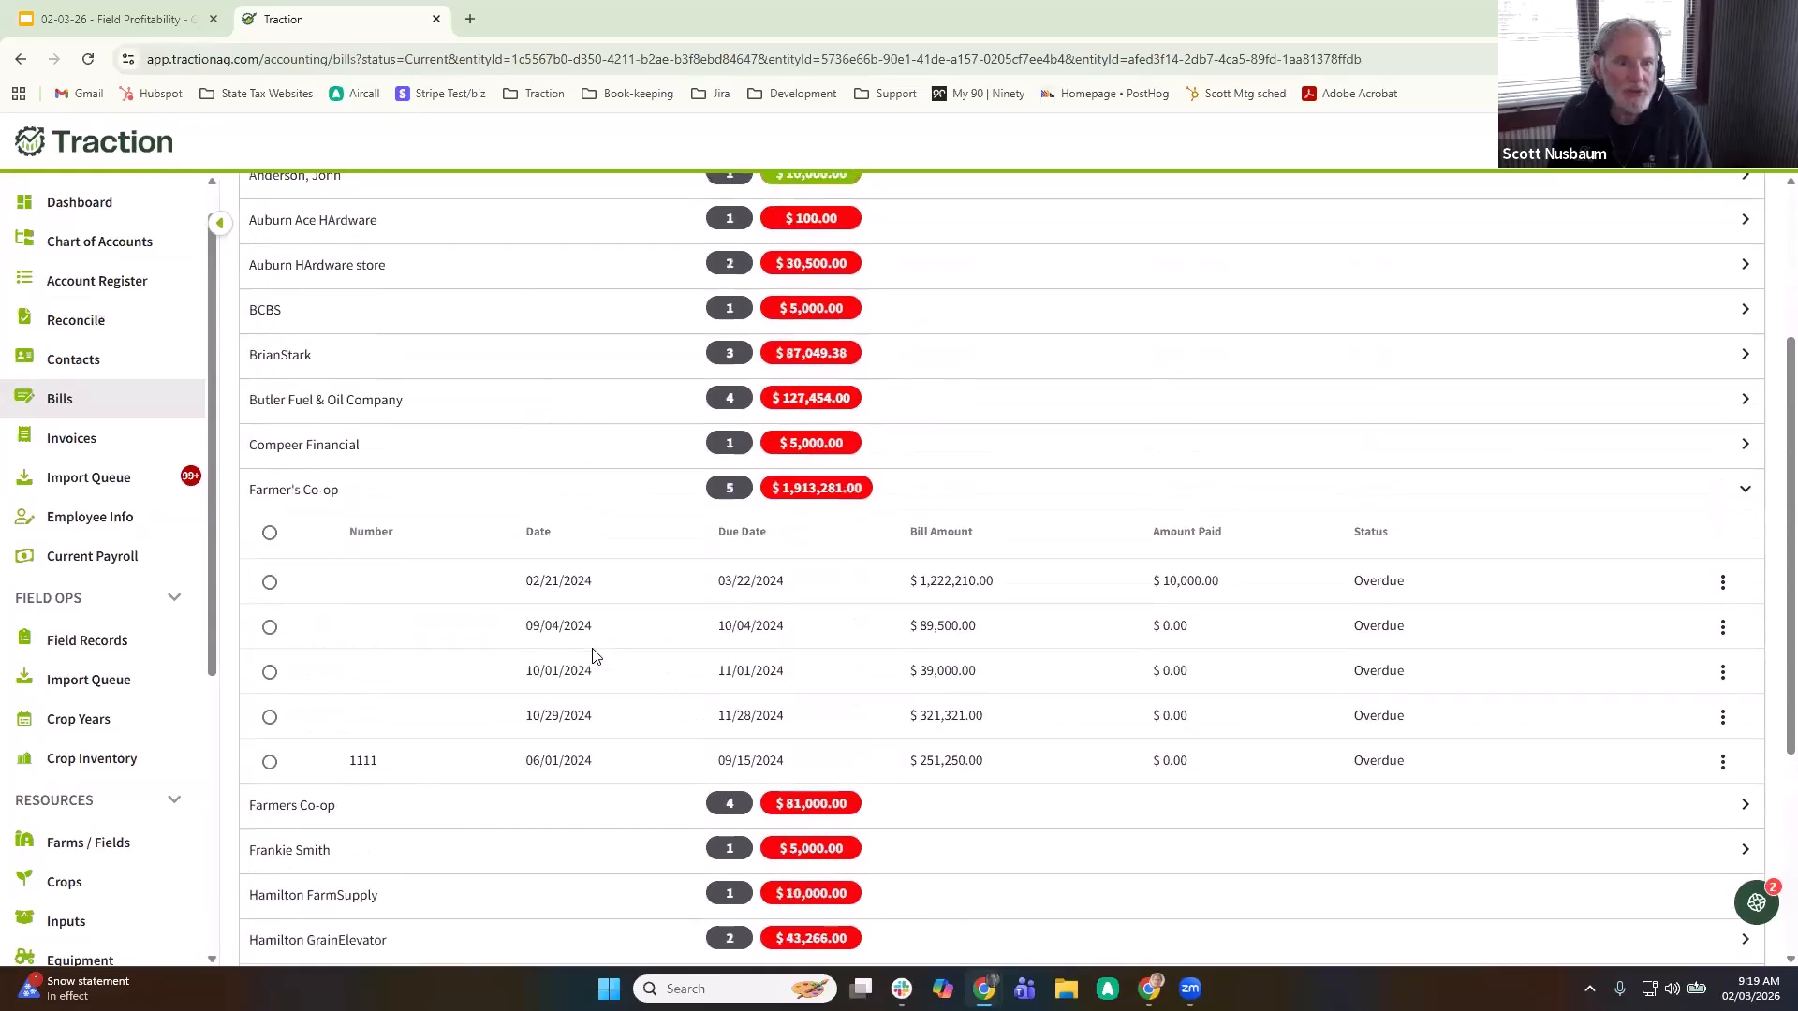
{"action": "left_click", "coordinate": [455, 811]}
{"action": "scroll", "coordinate": [571, 782], "scroll_direction": "down", "scroll_amount": 2}
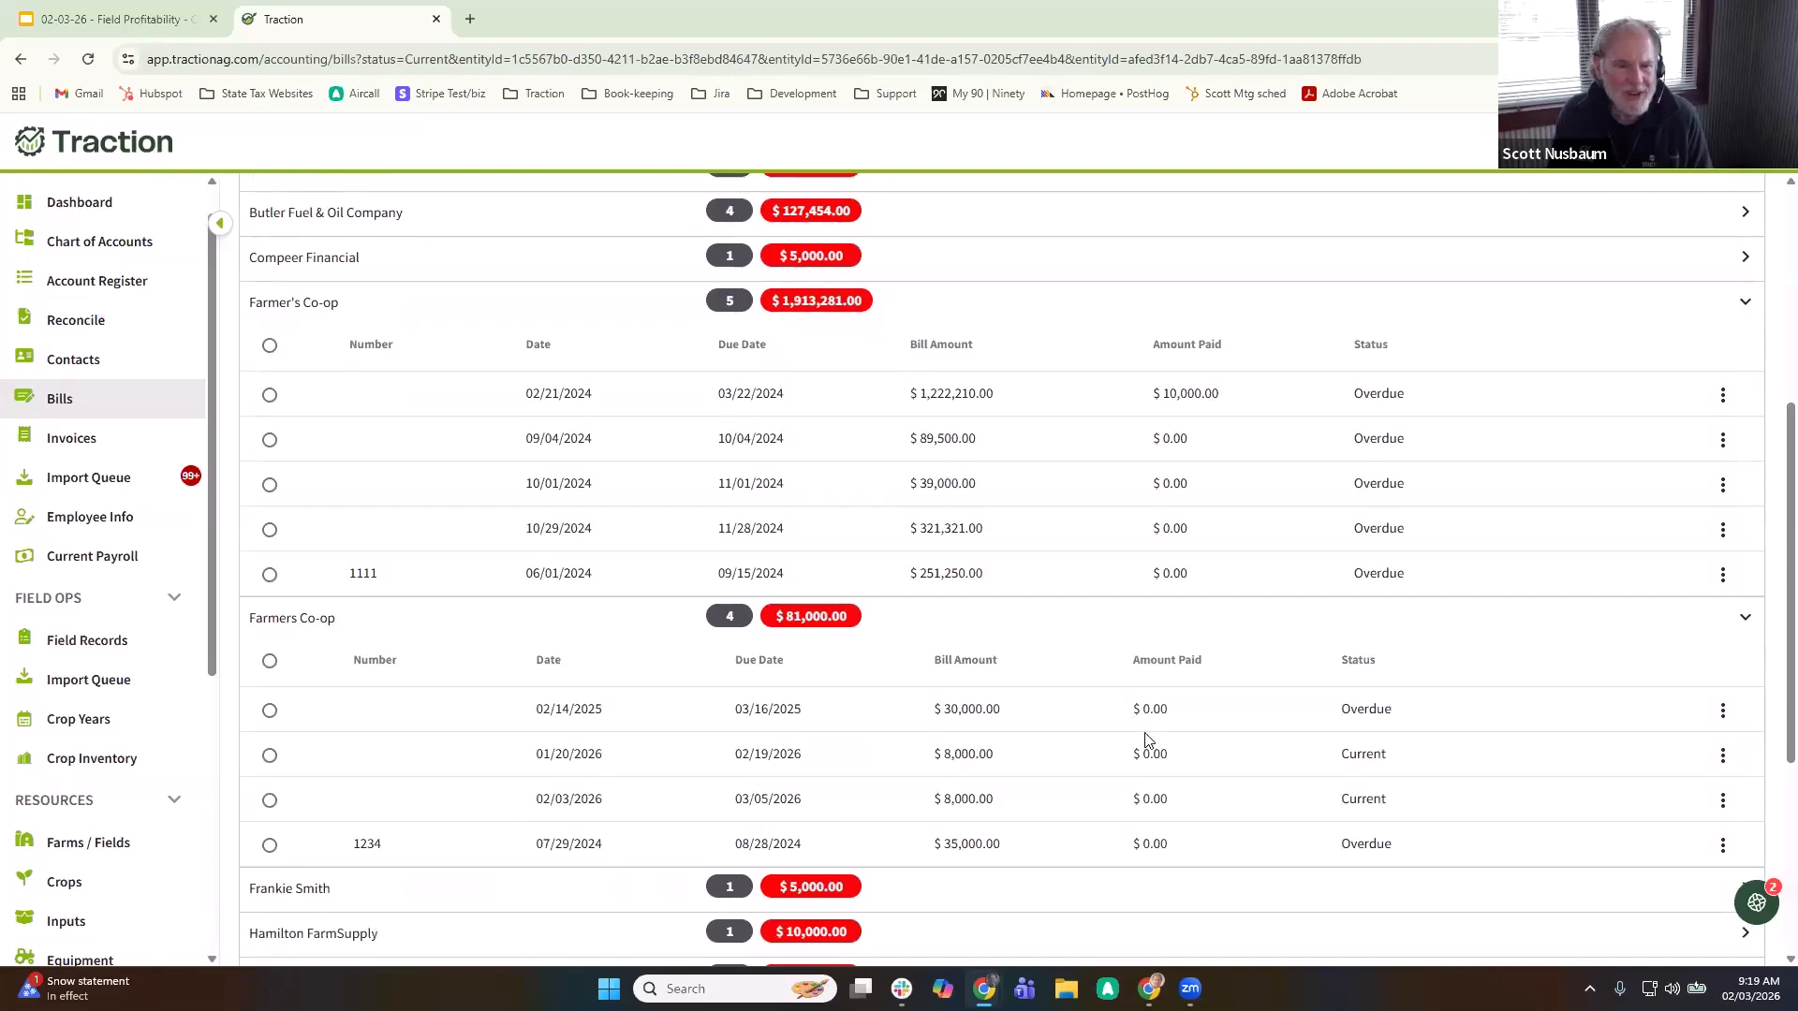
{"action": "left_click", "coordinate": [1723, 755]}
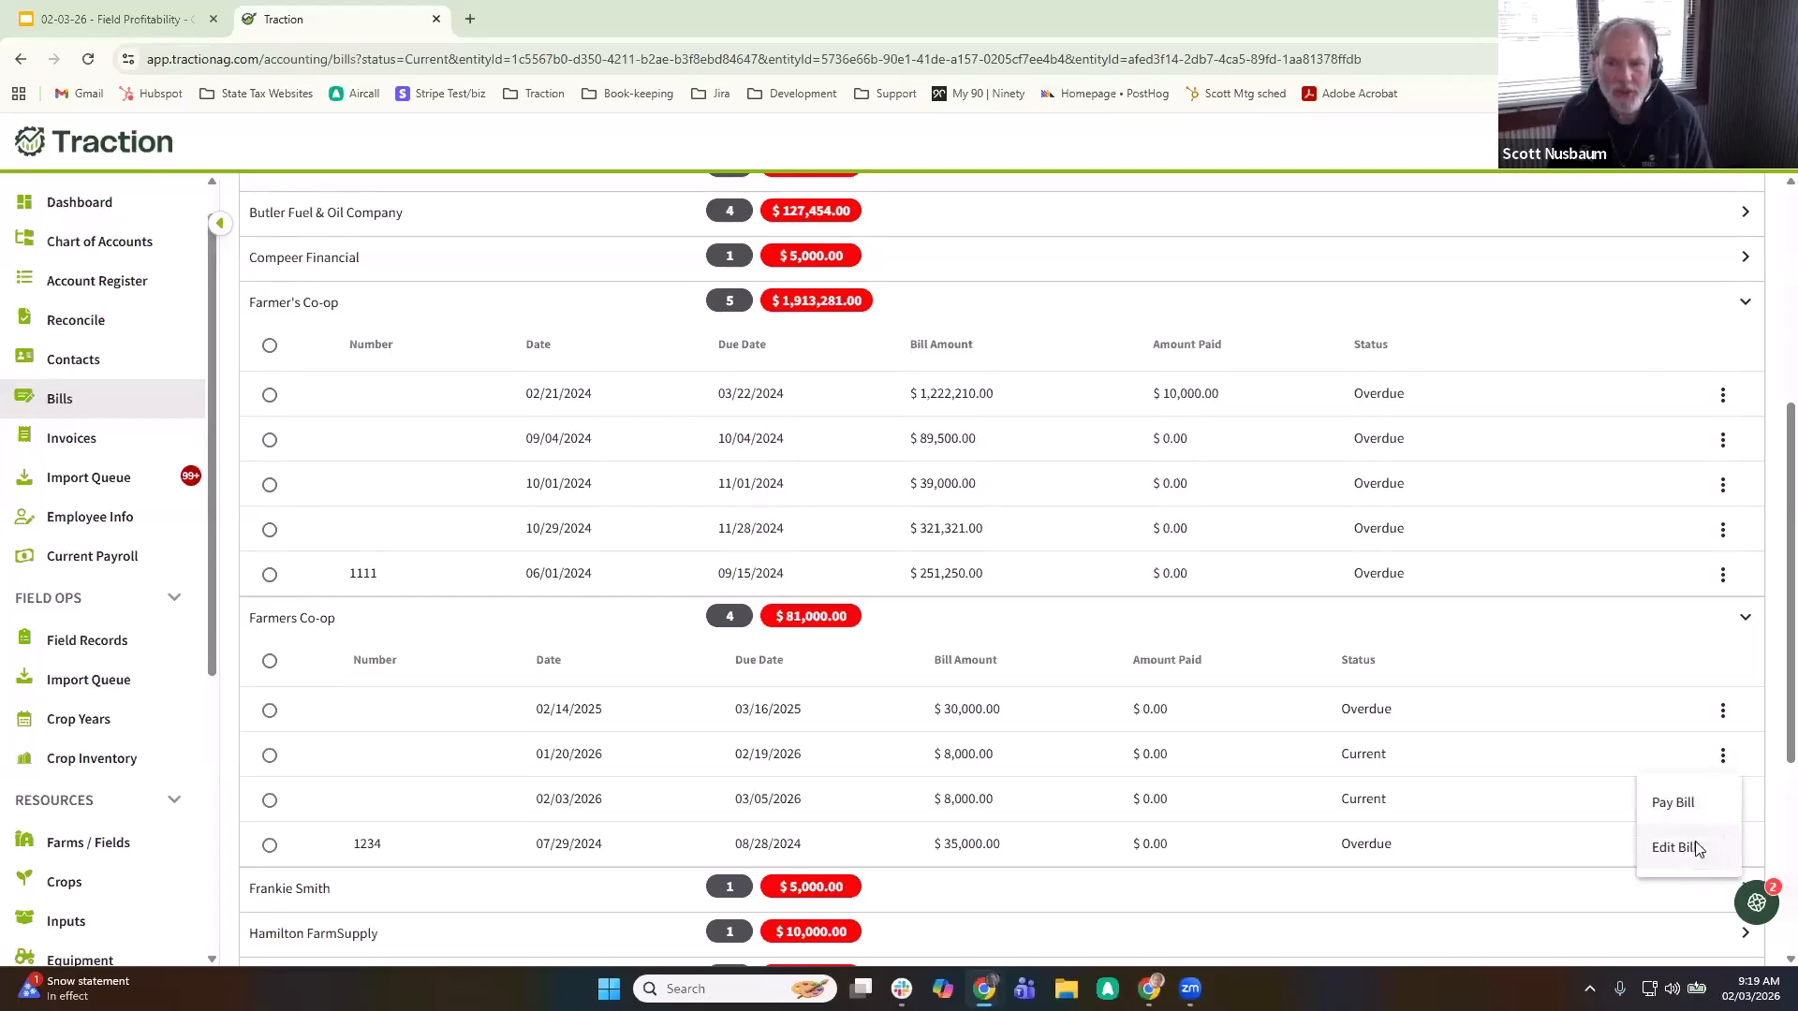
{"action": "left_click", "coordinate": [1676, 847]}
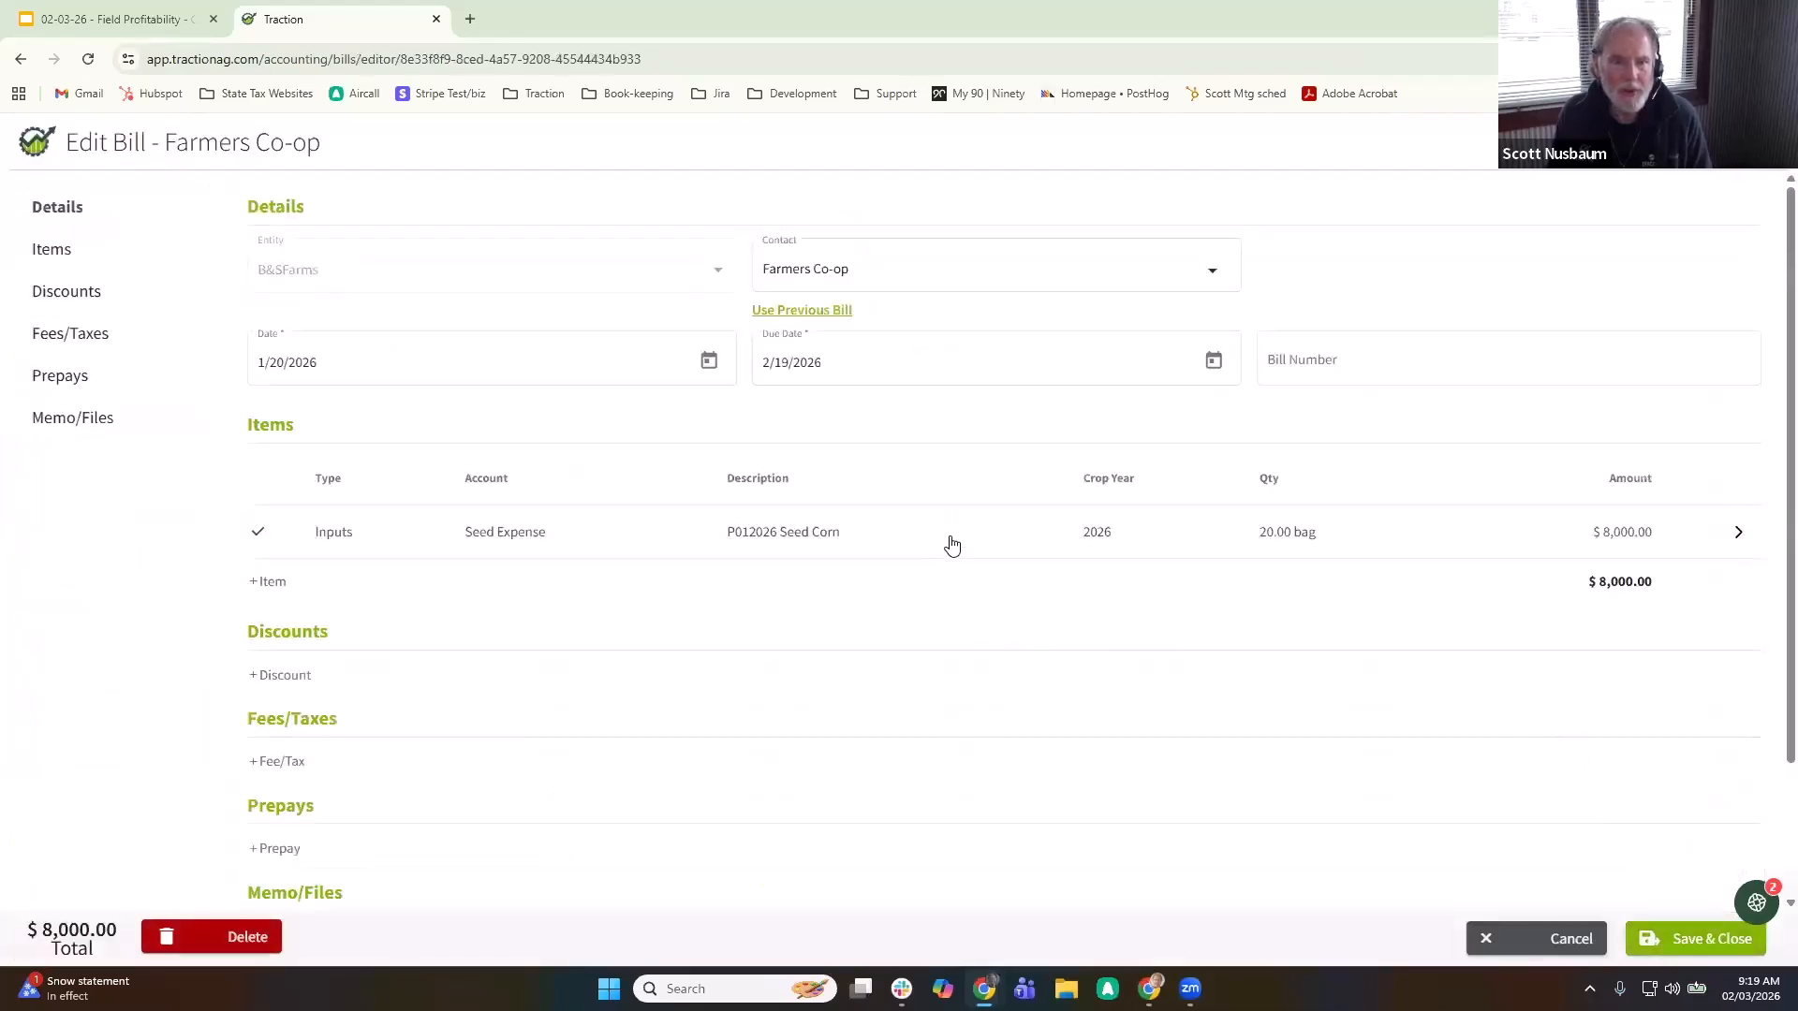
- Review the P012026 Seed Corn item's details on the bill and leave the bill without saving
{"action": "left_click", "coordinate": [957, 544]}
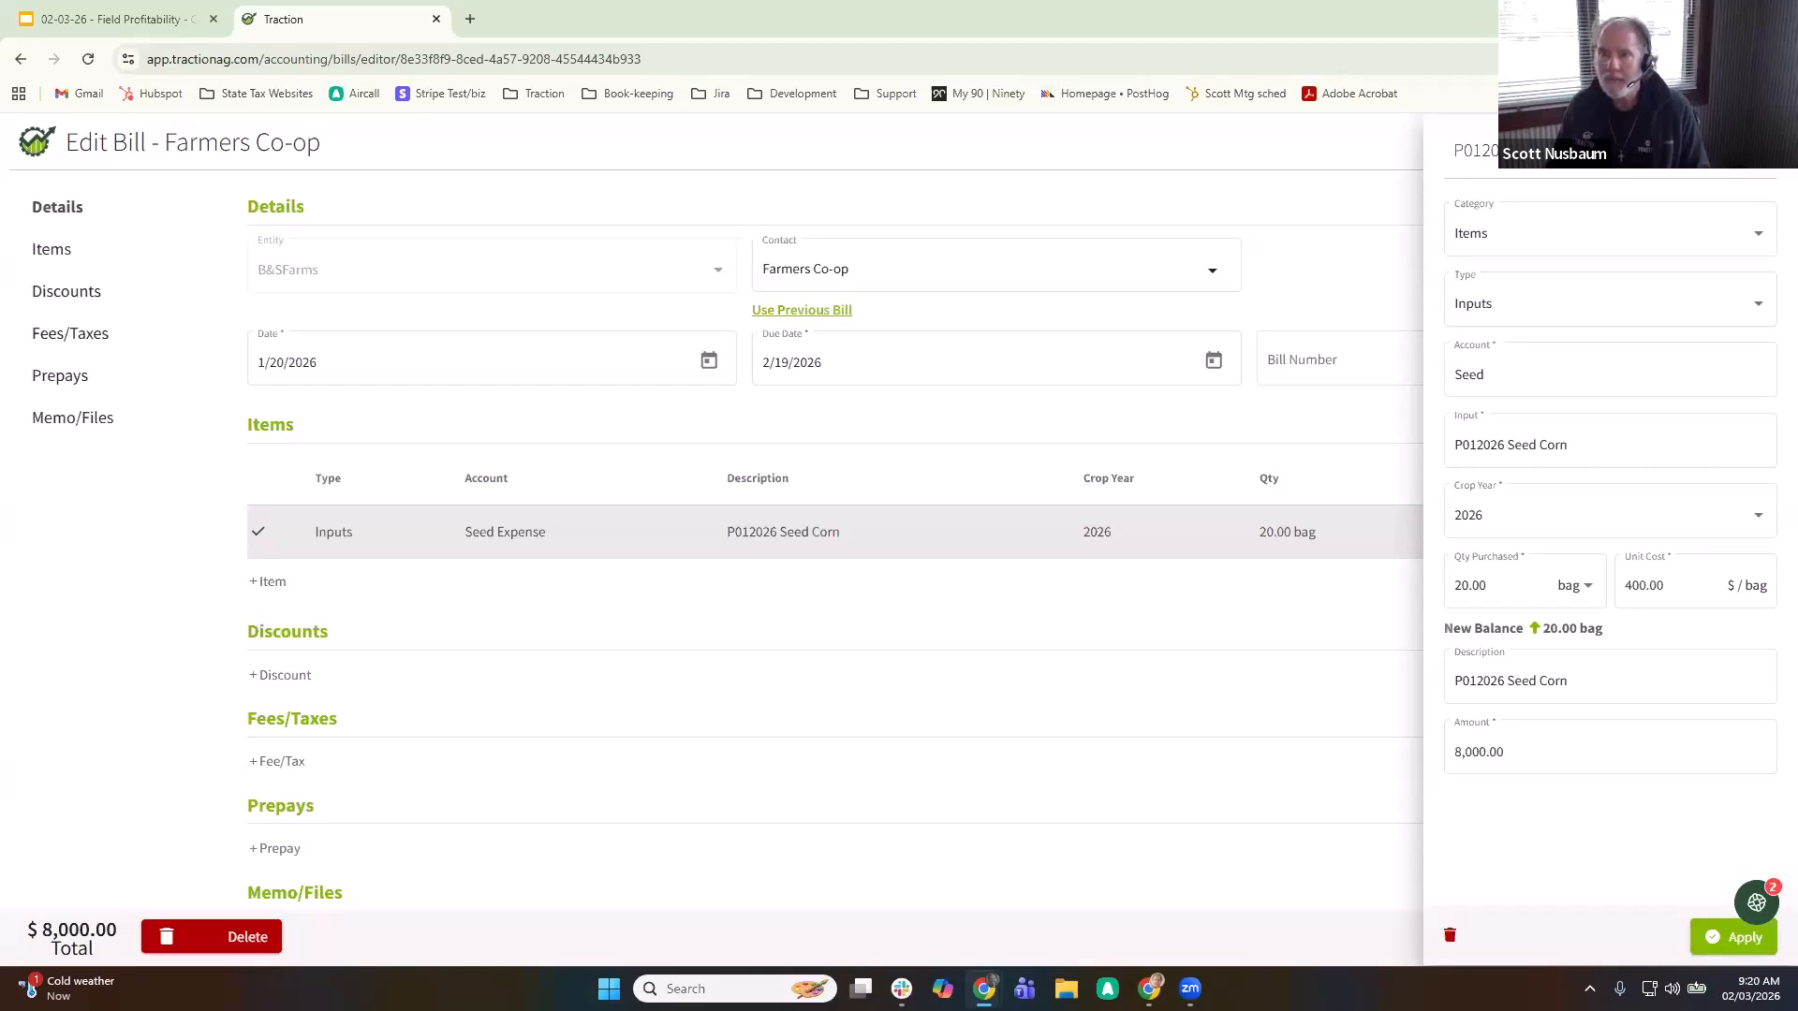
{"action": "left_click", "coordinate": [1754, 154]}
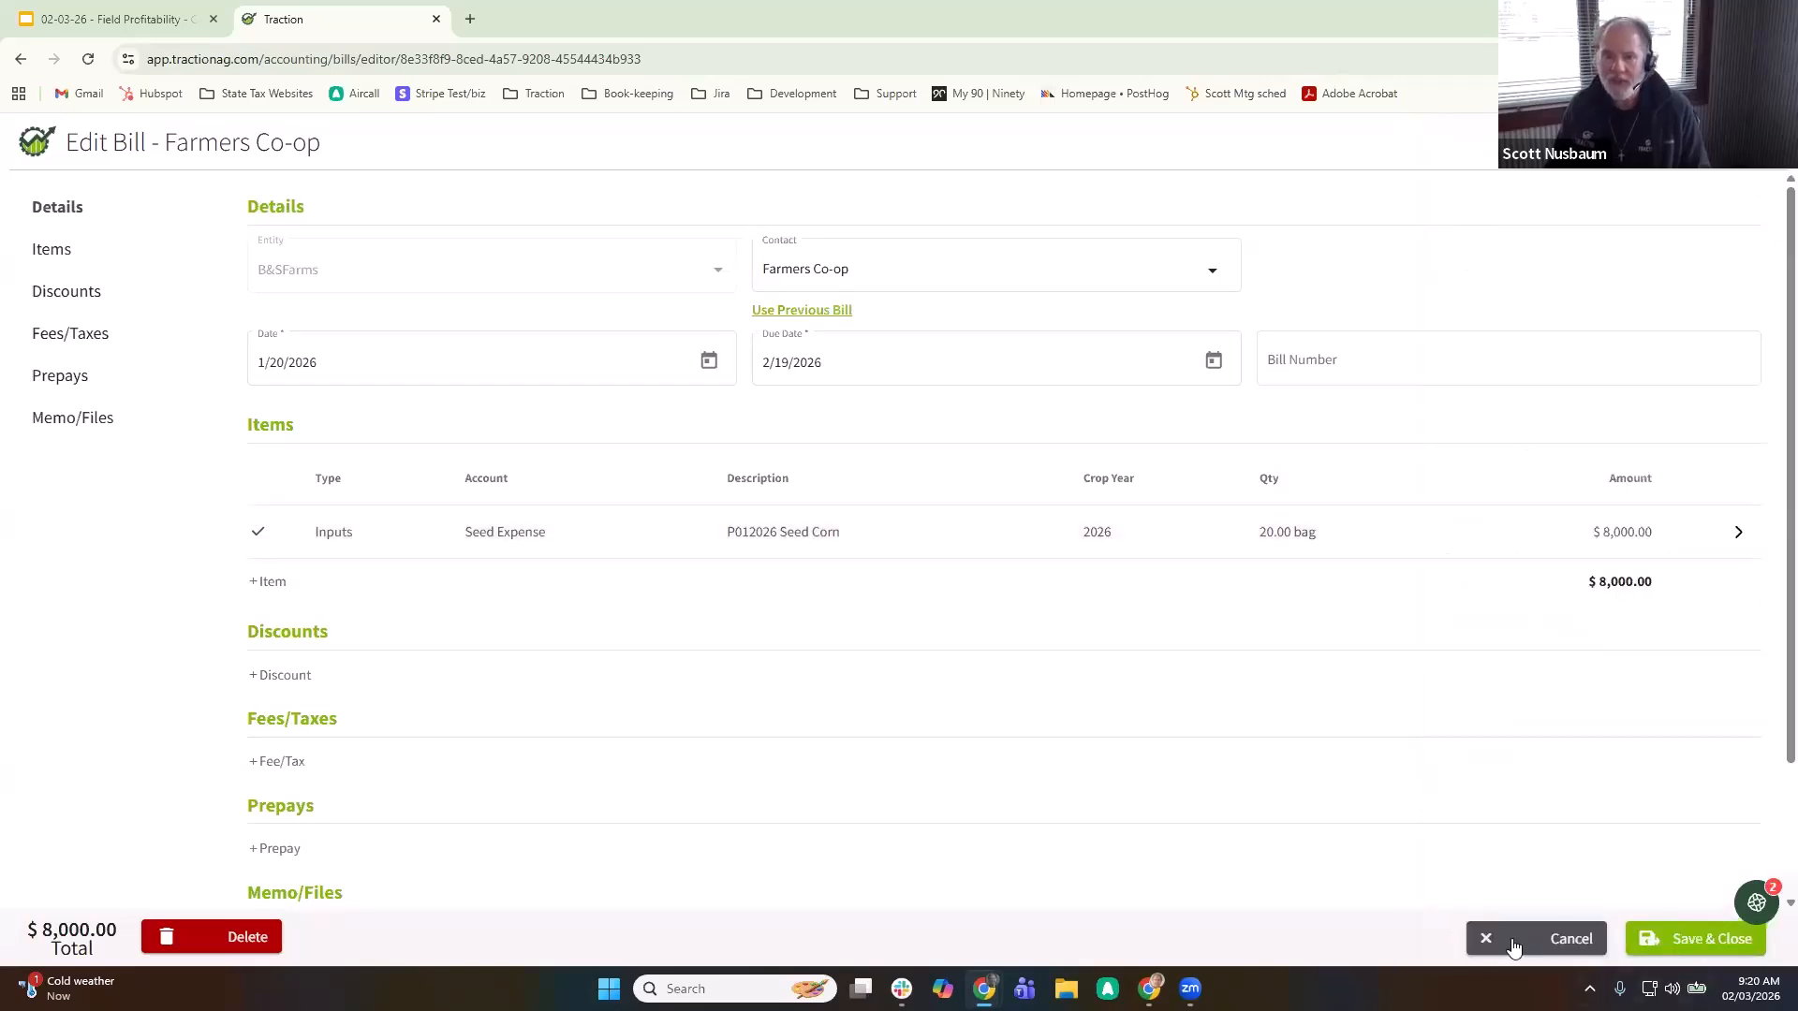
{"action": "left_click", "coordinate": [1512, 938]}
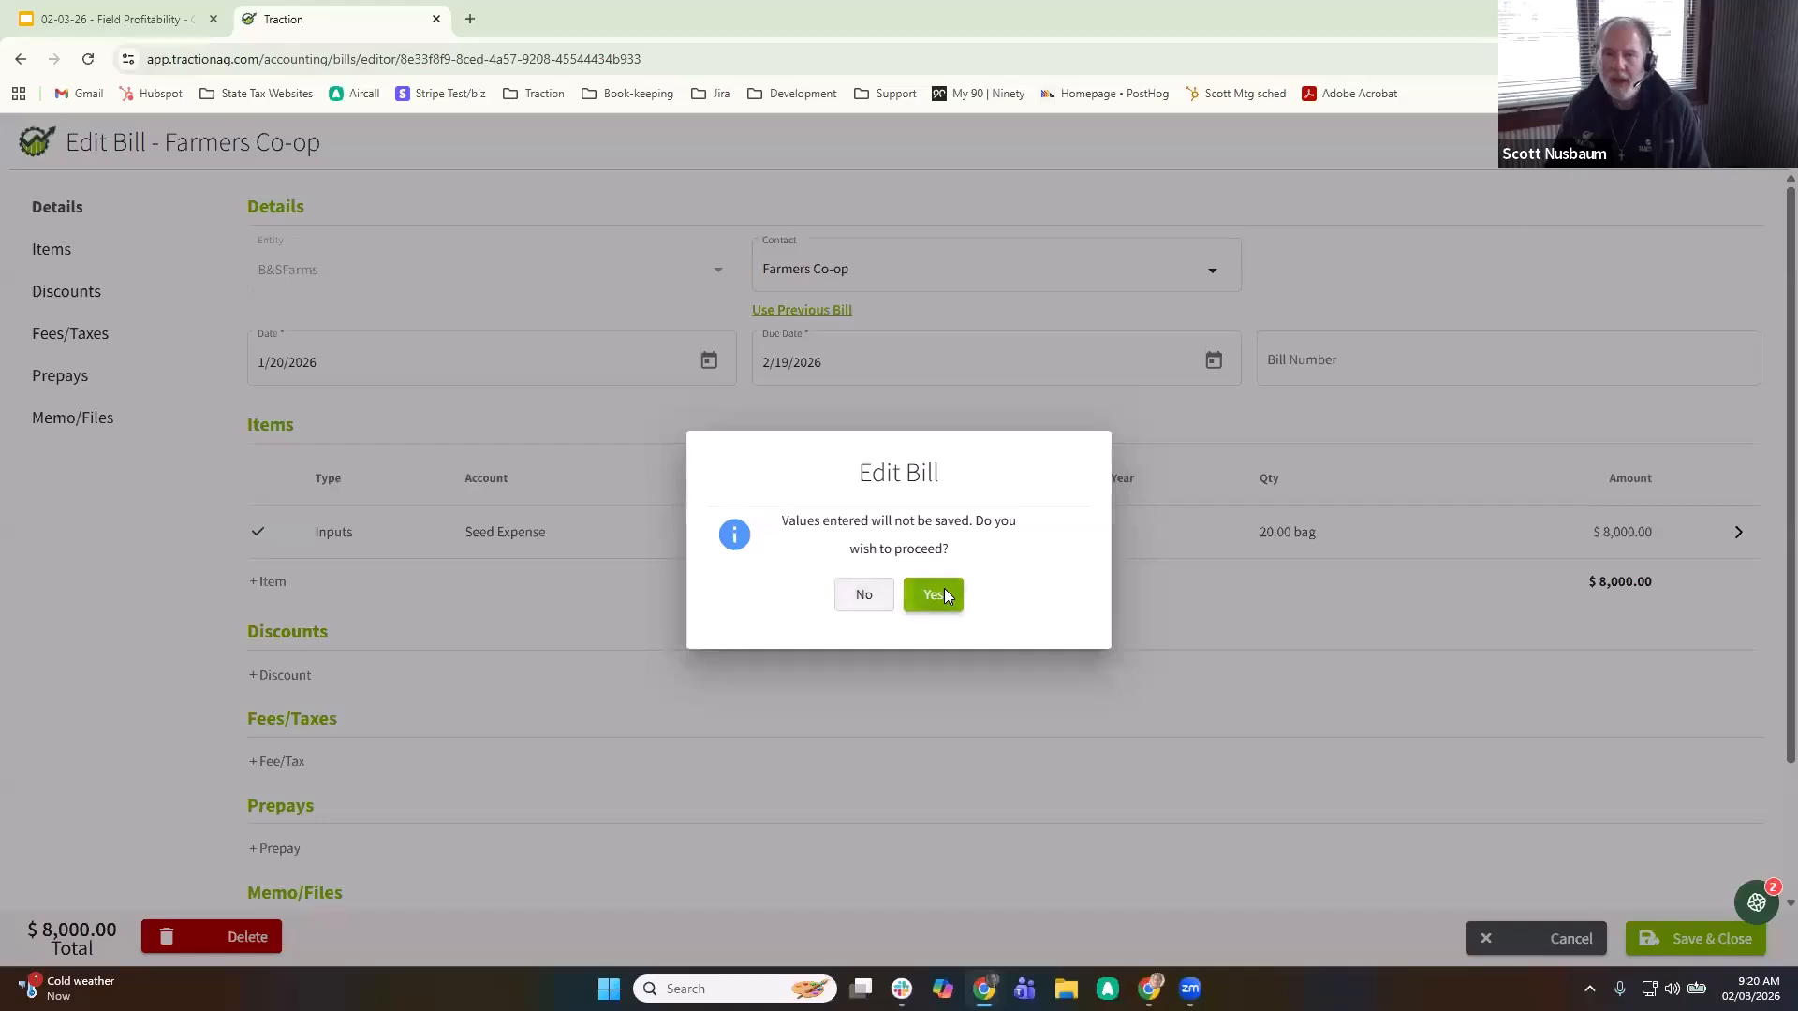
{"action": "left_click", "coordinate": [937, 596]}
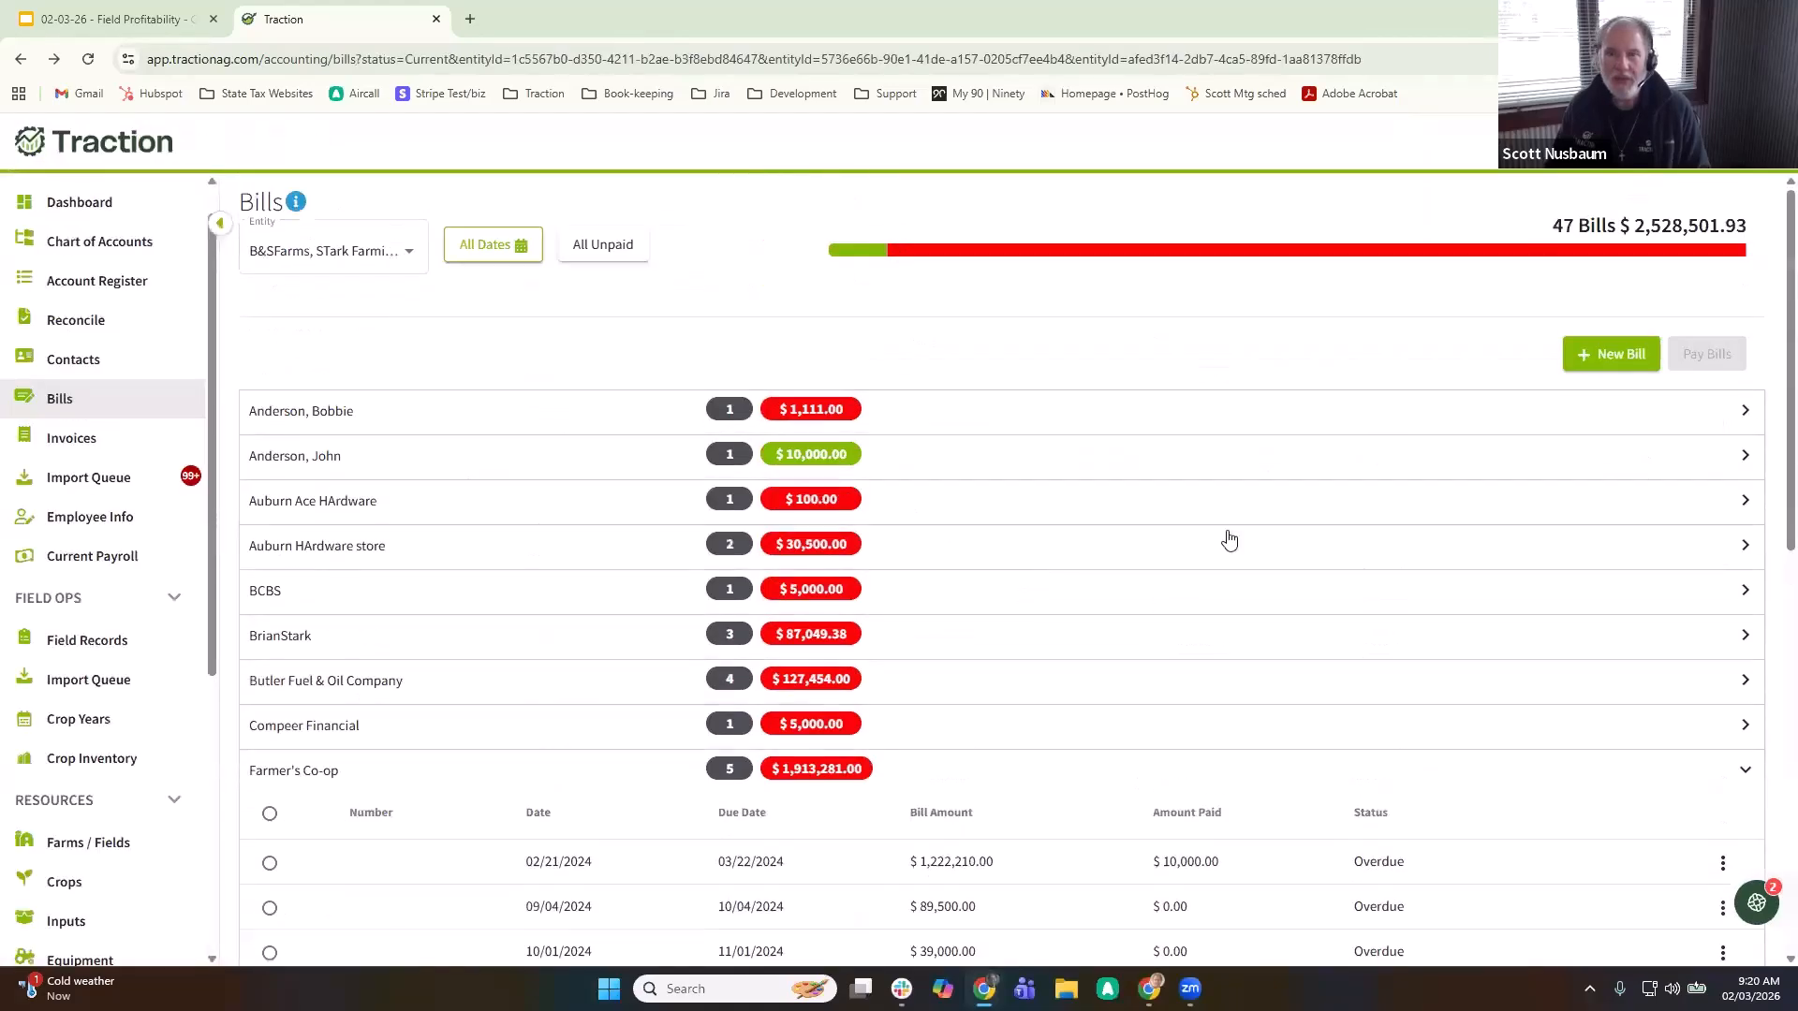
- Start a new bill for B&SFarms and select the individual being paid as its contact
{"action": "left_click", "coordinate": [1612, 356]}
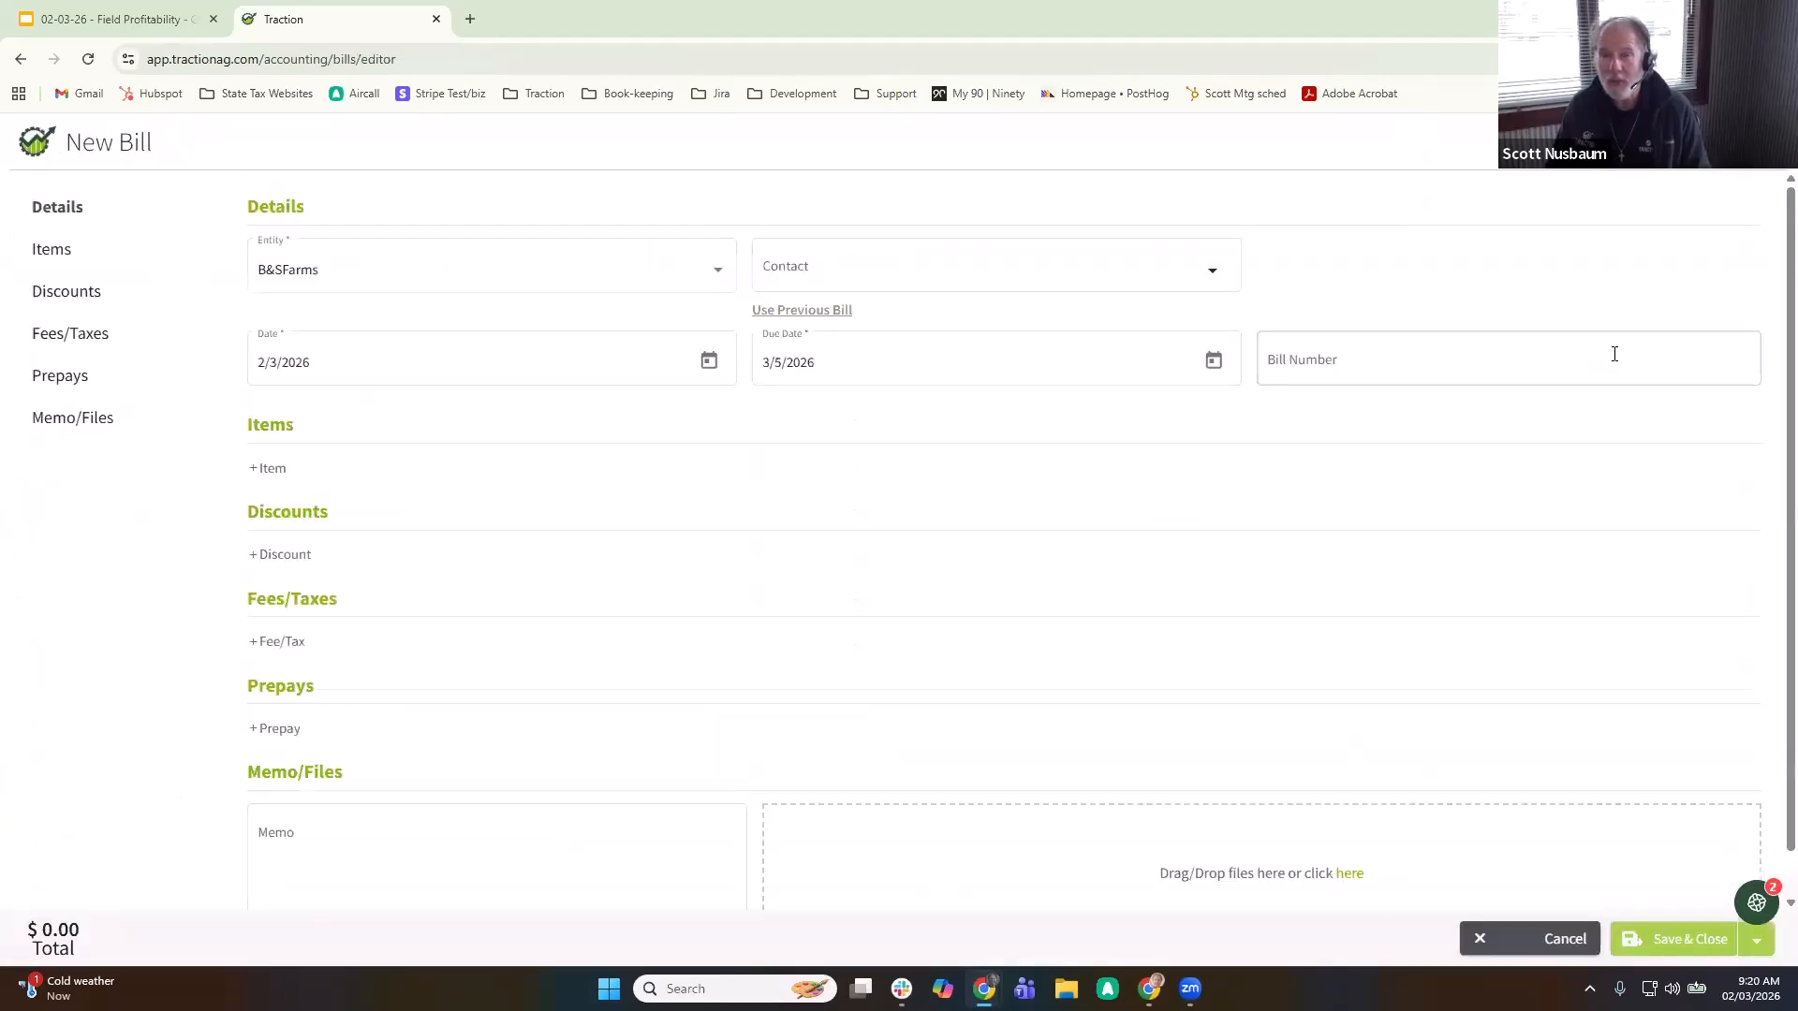
{"action": "left_click", "coordinate": [925, 272]}
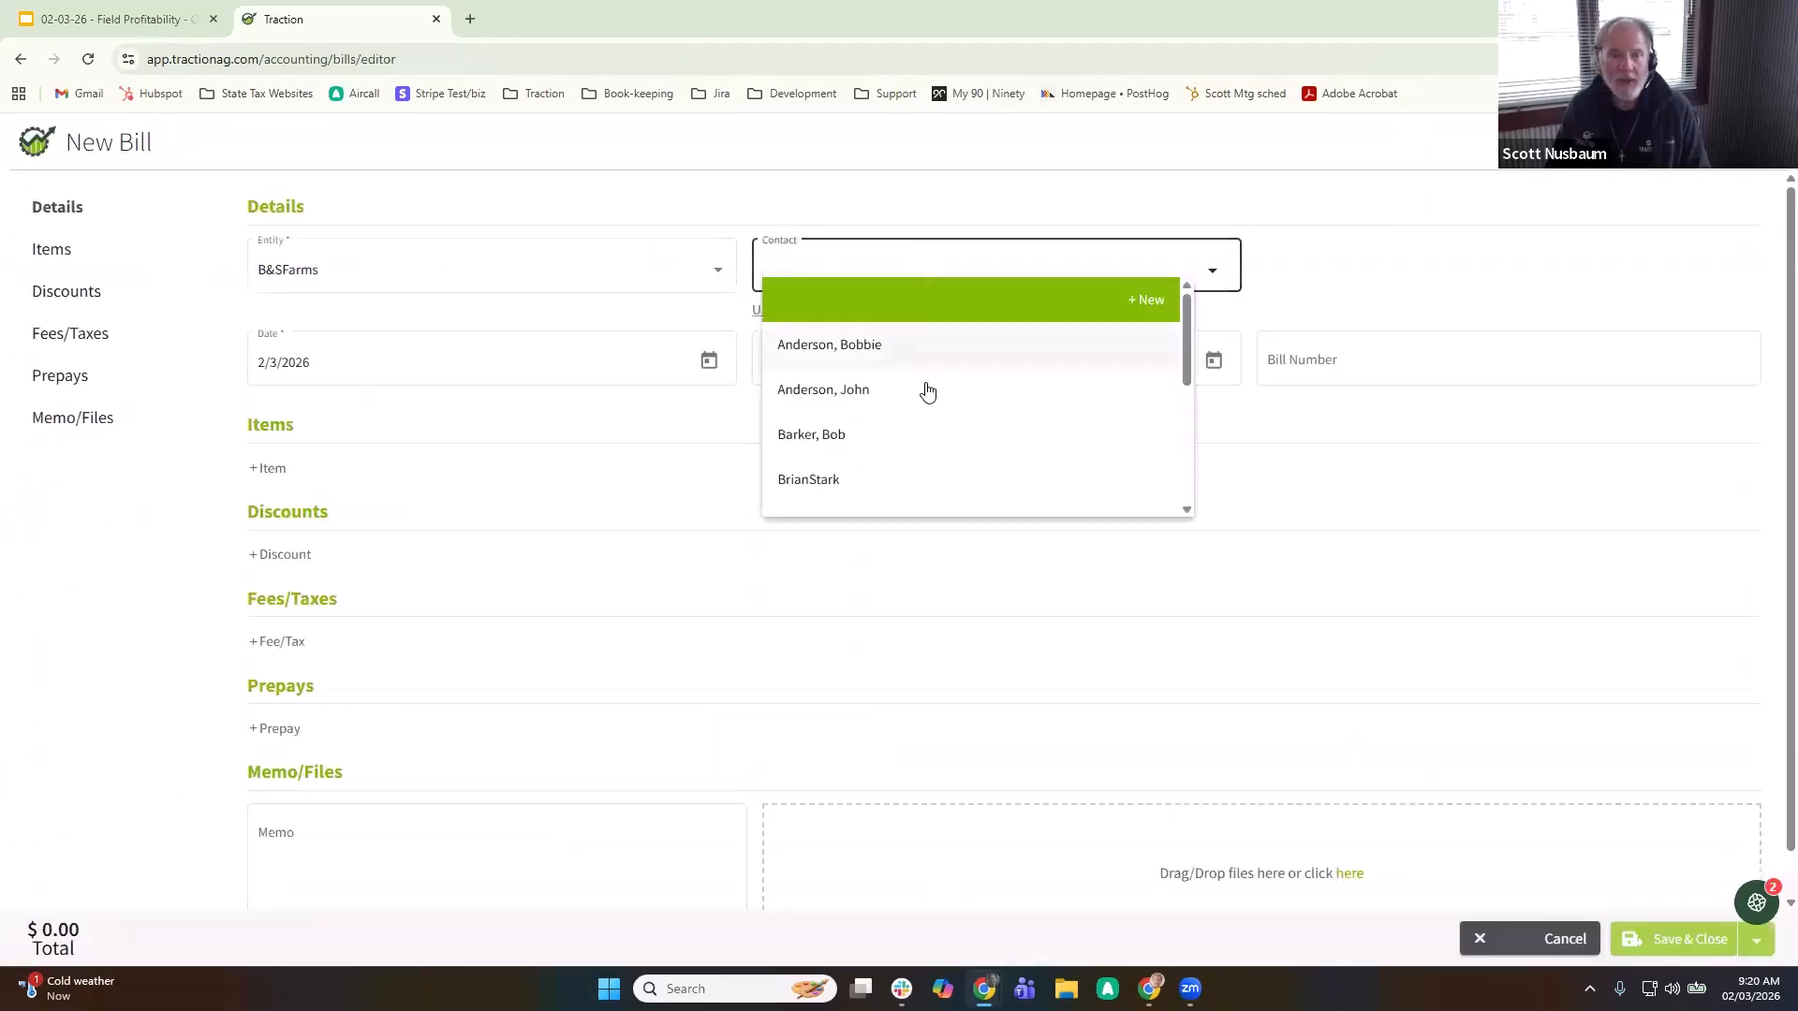
{"action": "left_click", "coordinate": [915, 392]}
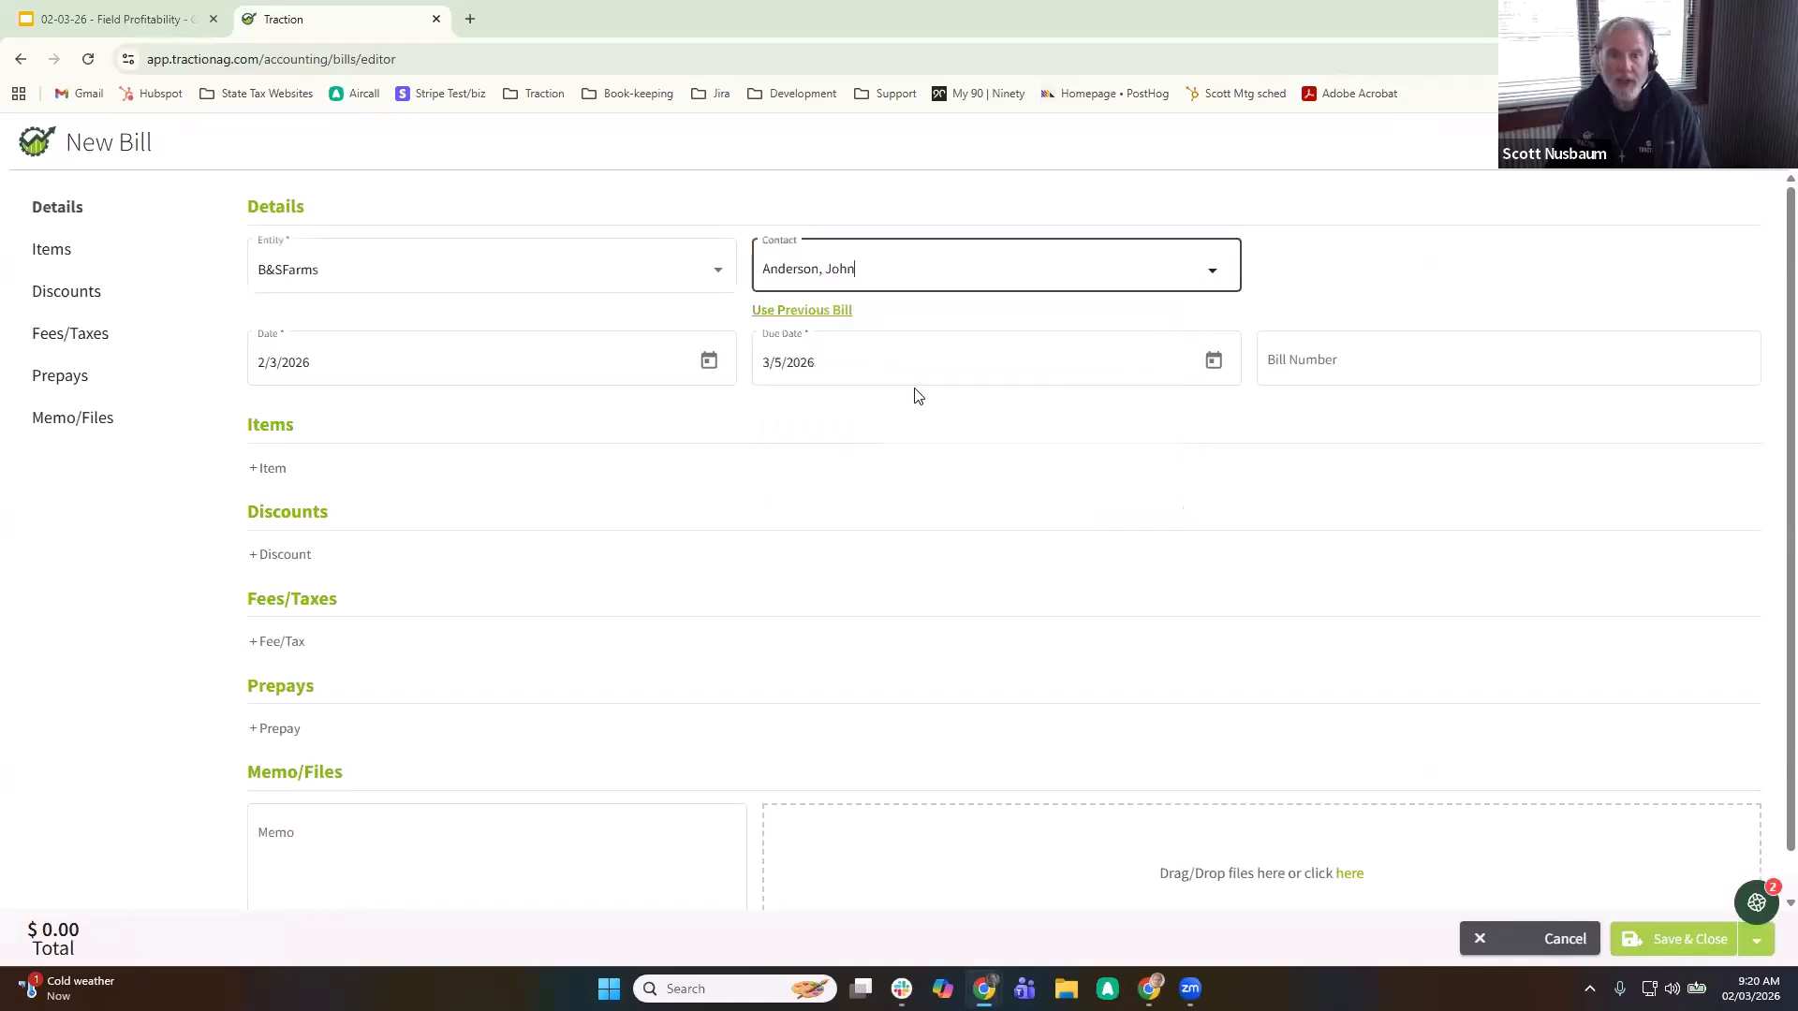
- Add a Services / Other item to the bill and assign it to the Rent Expense - Land account
{"action": "left_click", "coordinate": [267, 473]}
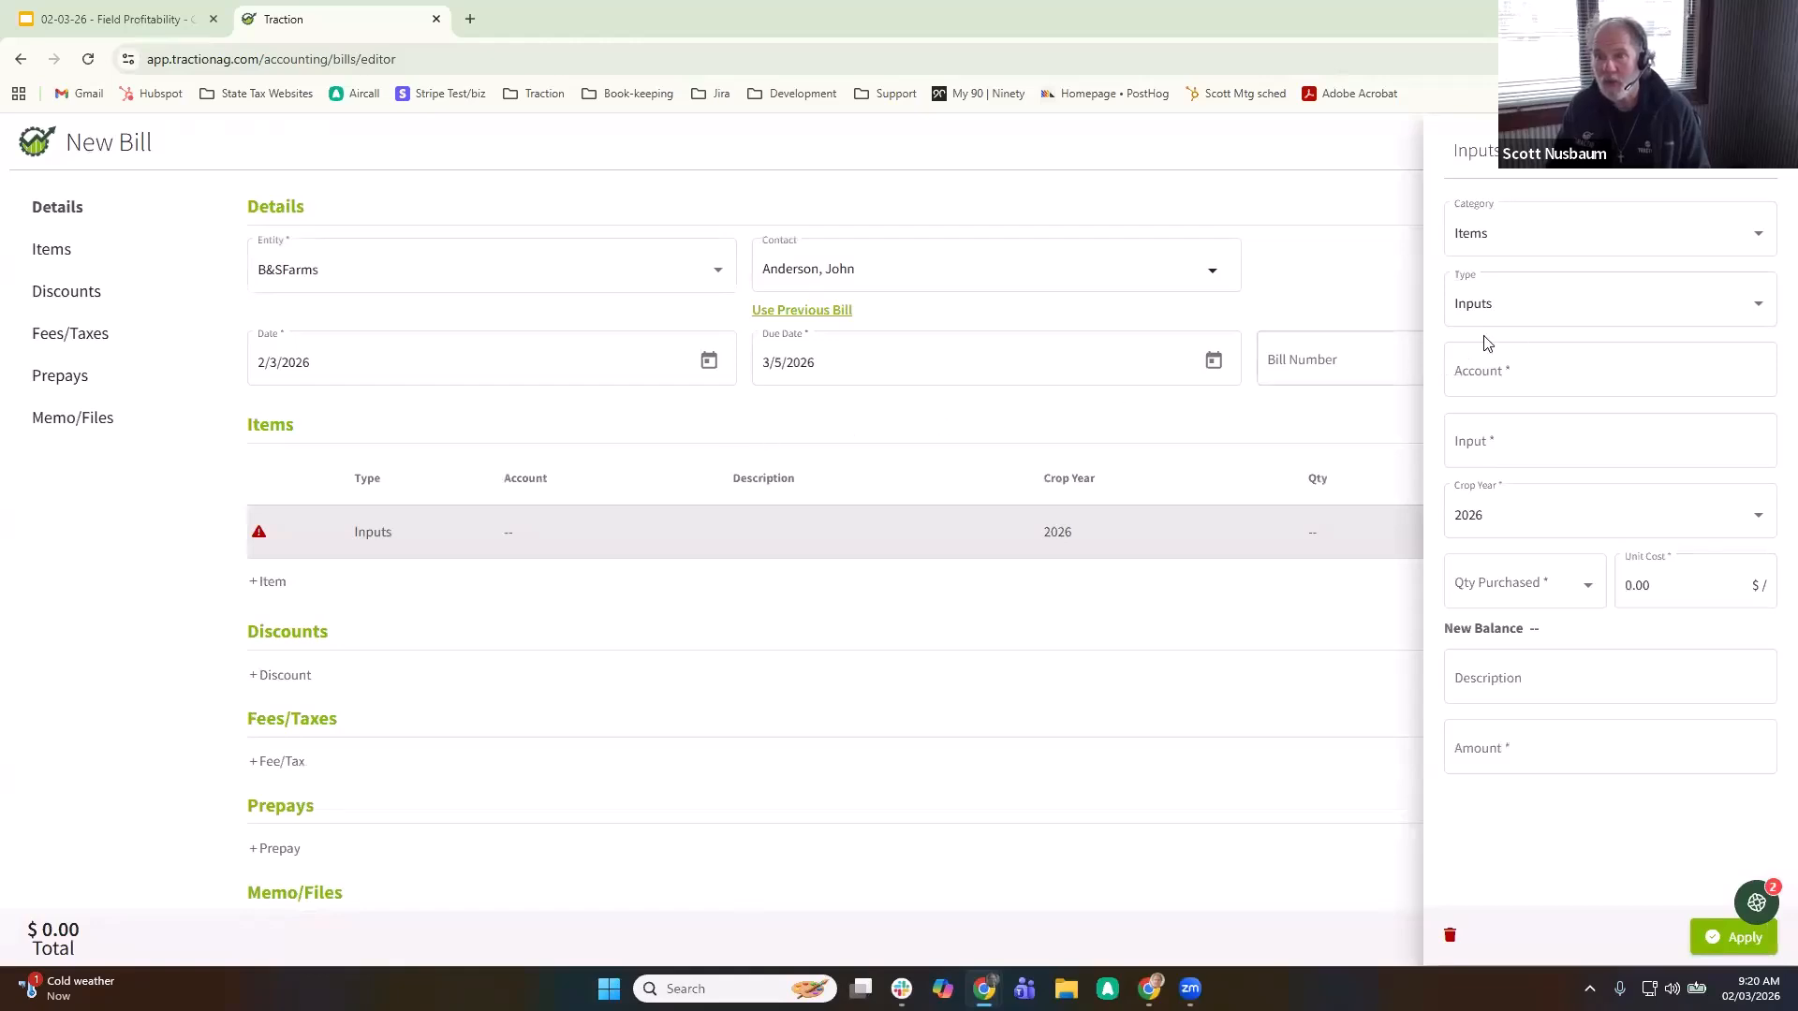
{"action": "left_click", "coordinate": [1540, 305]}
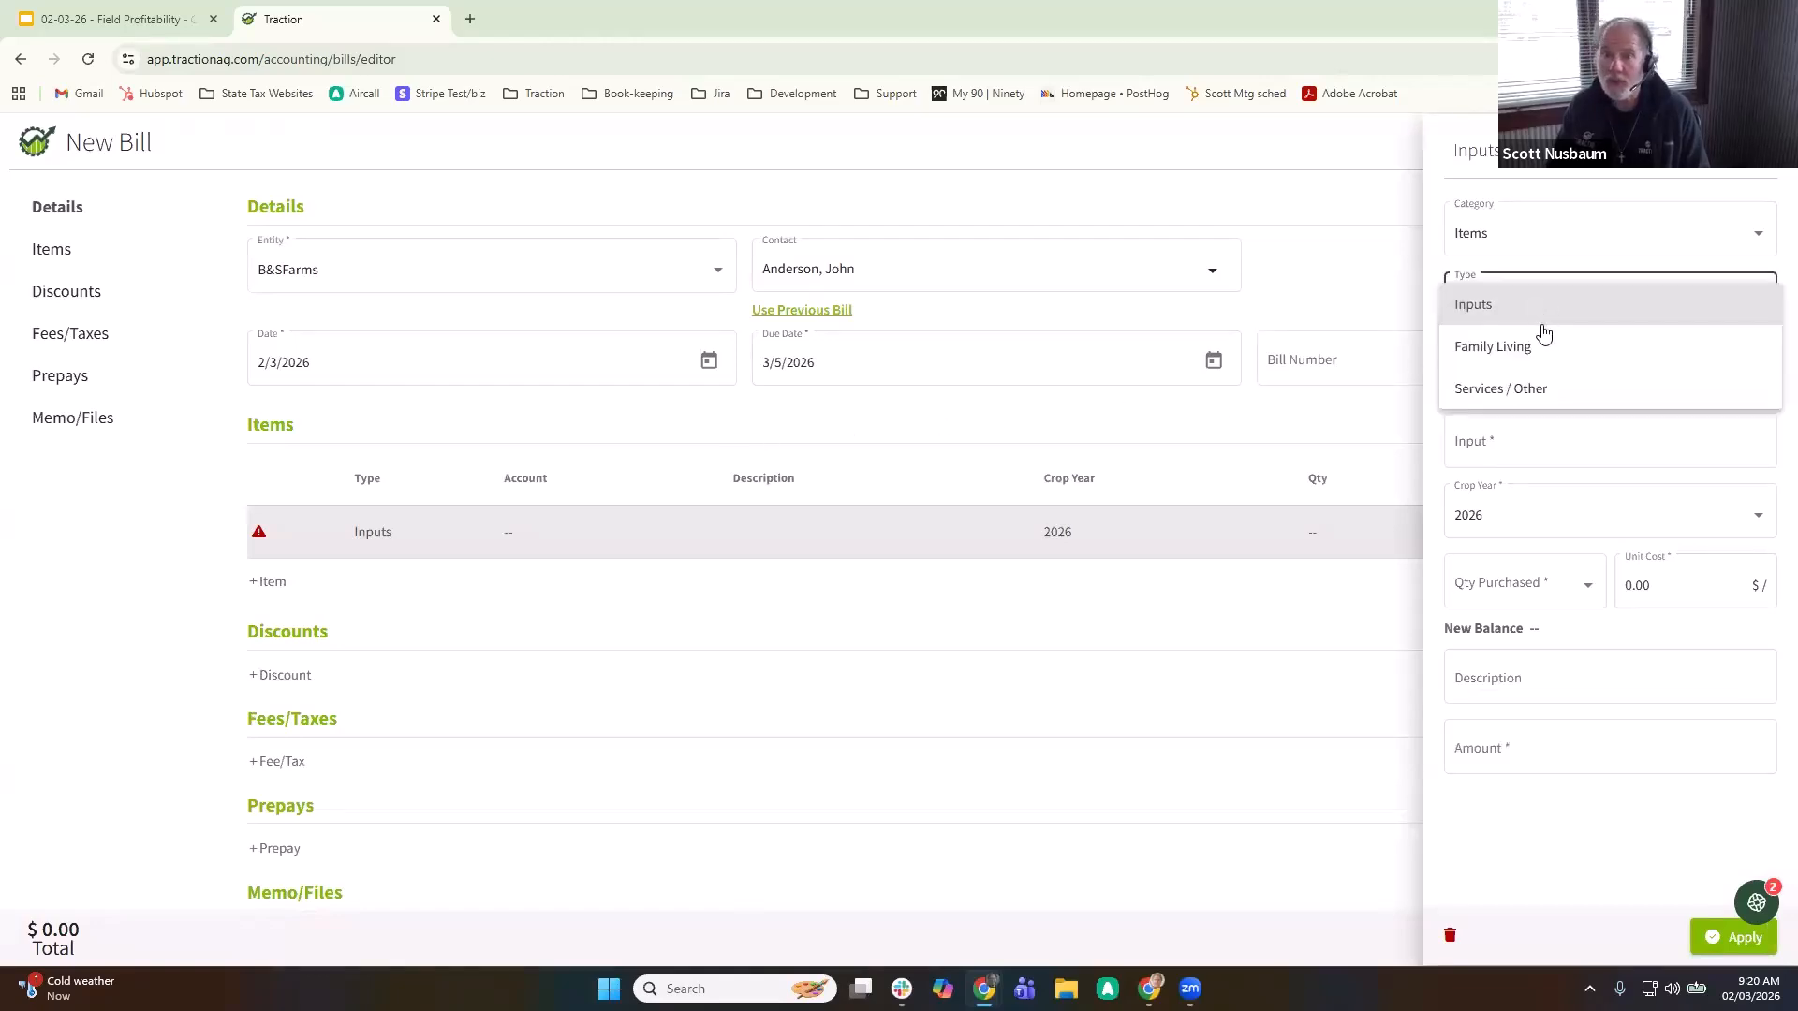
{"action": "left_click", "coordinate": [1551, 389]}
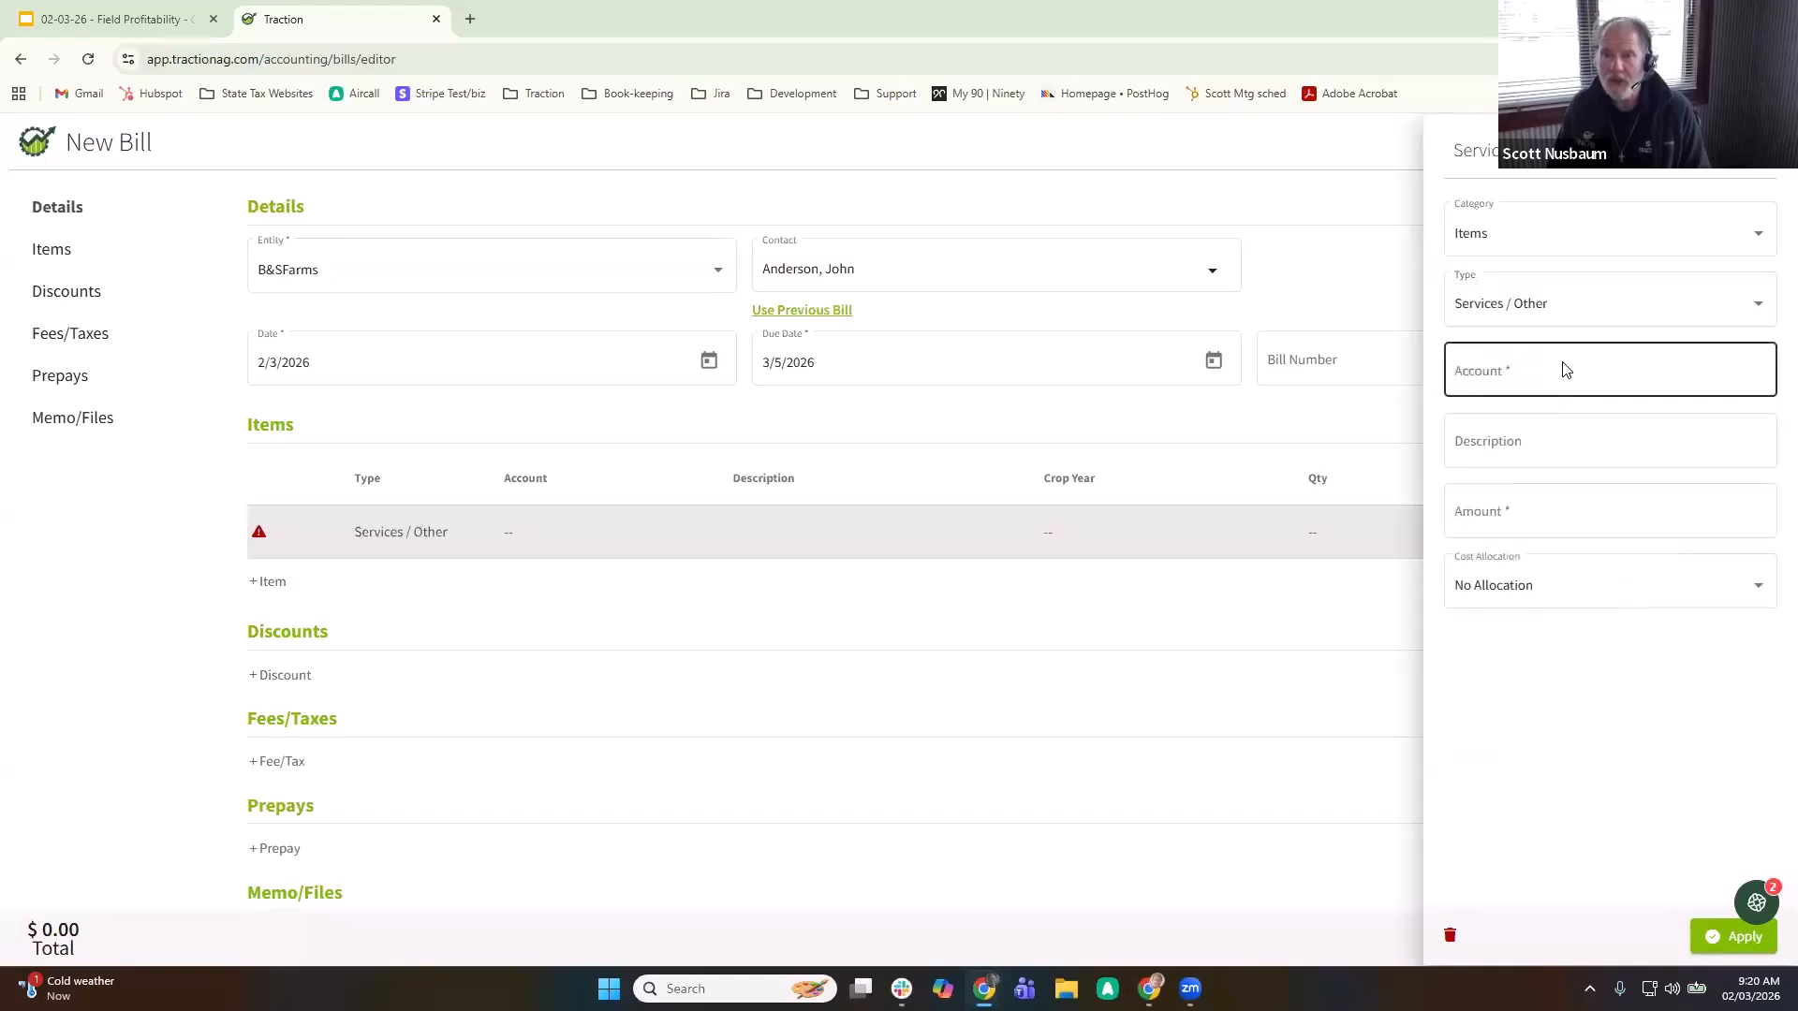
{"action": "left_click", "coordinate": [1565, 370]}
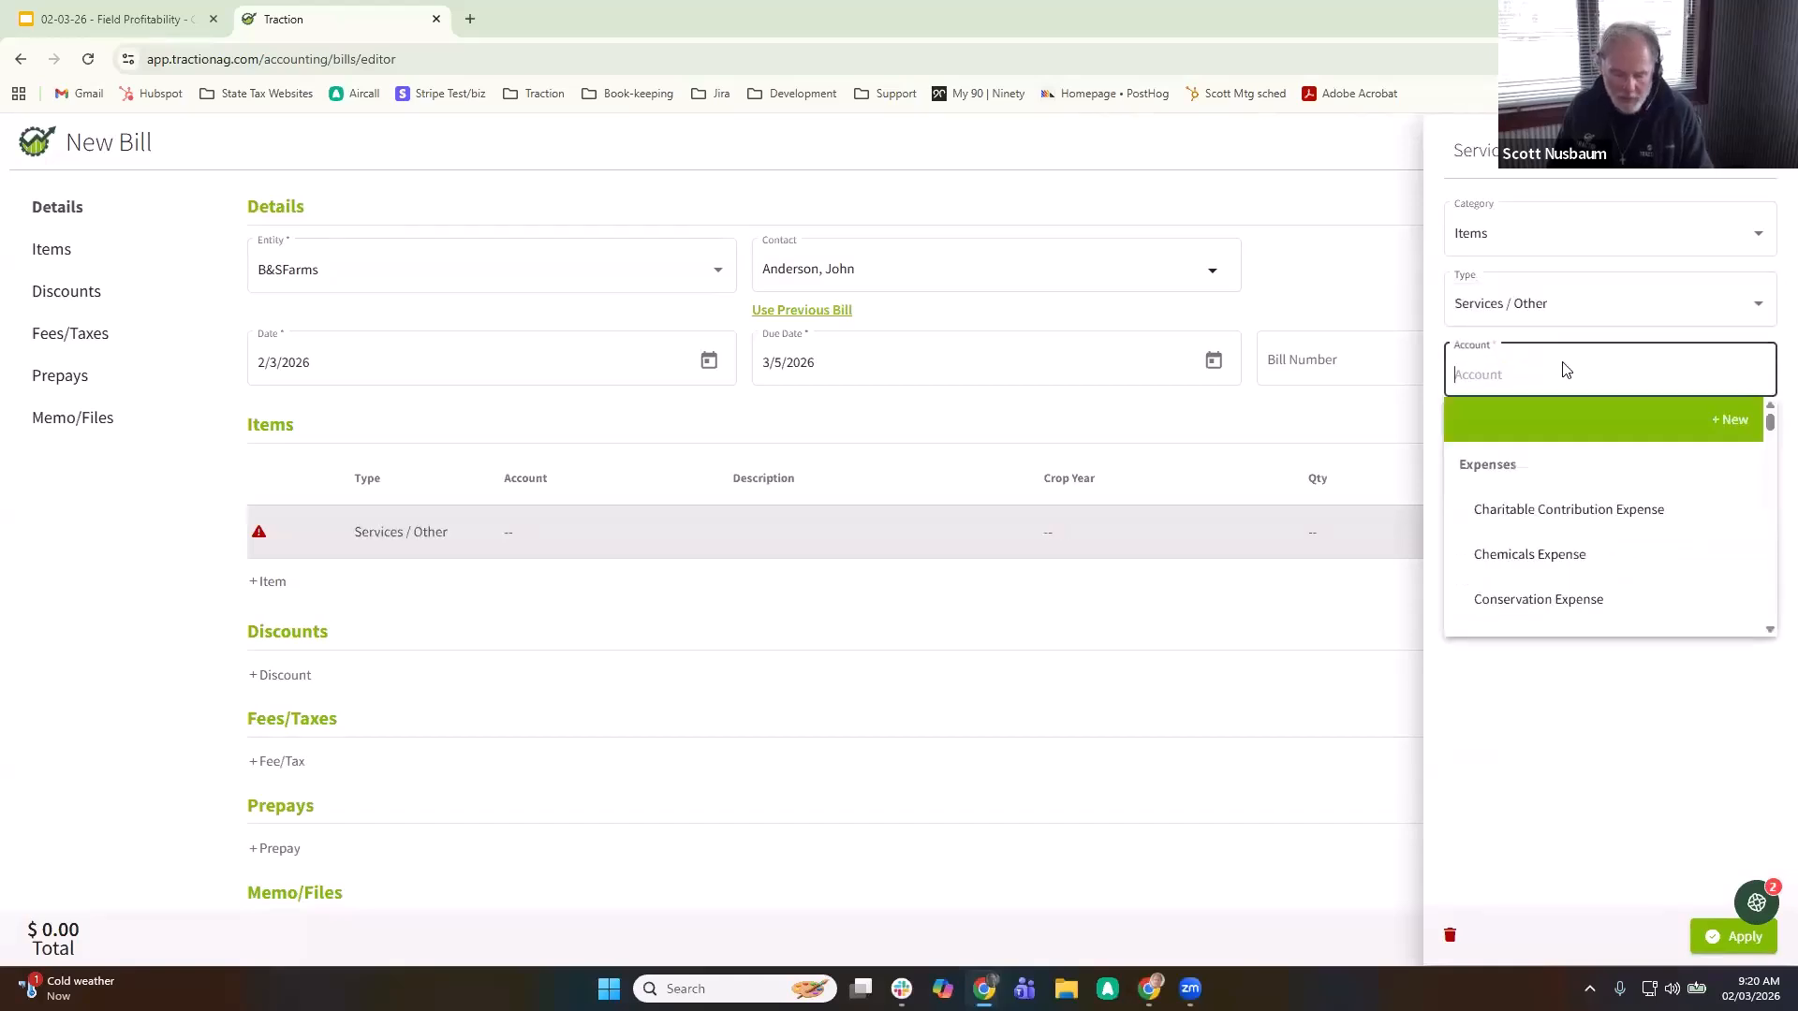
{"action": "type", "text": "re"}
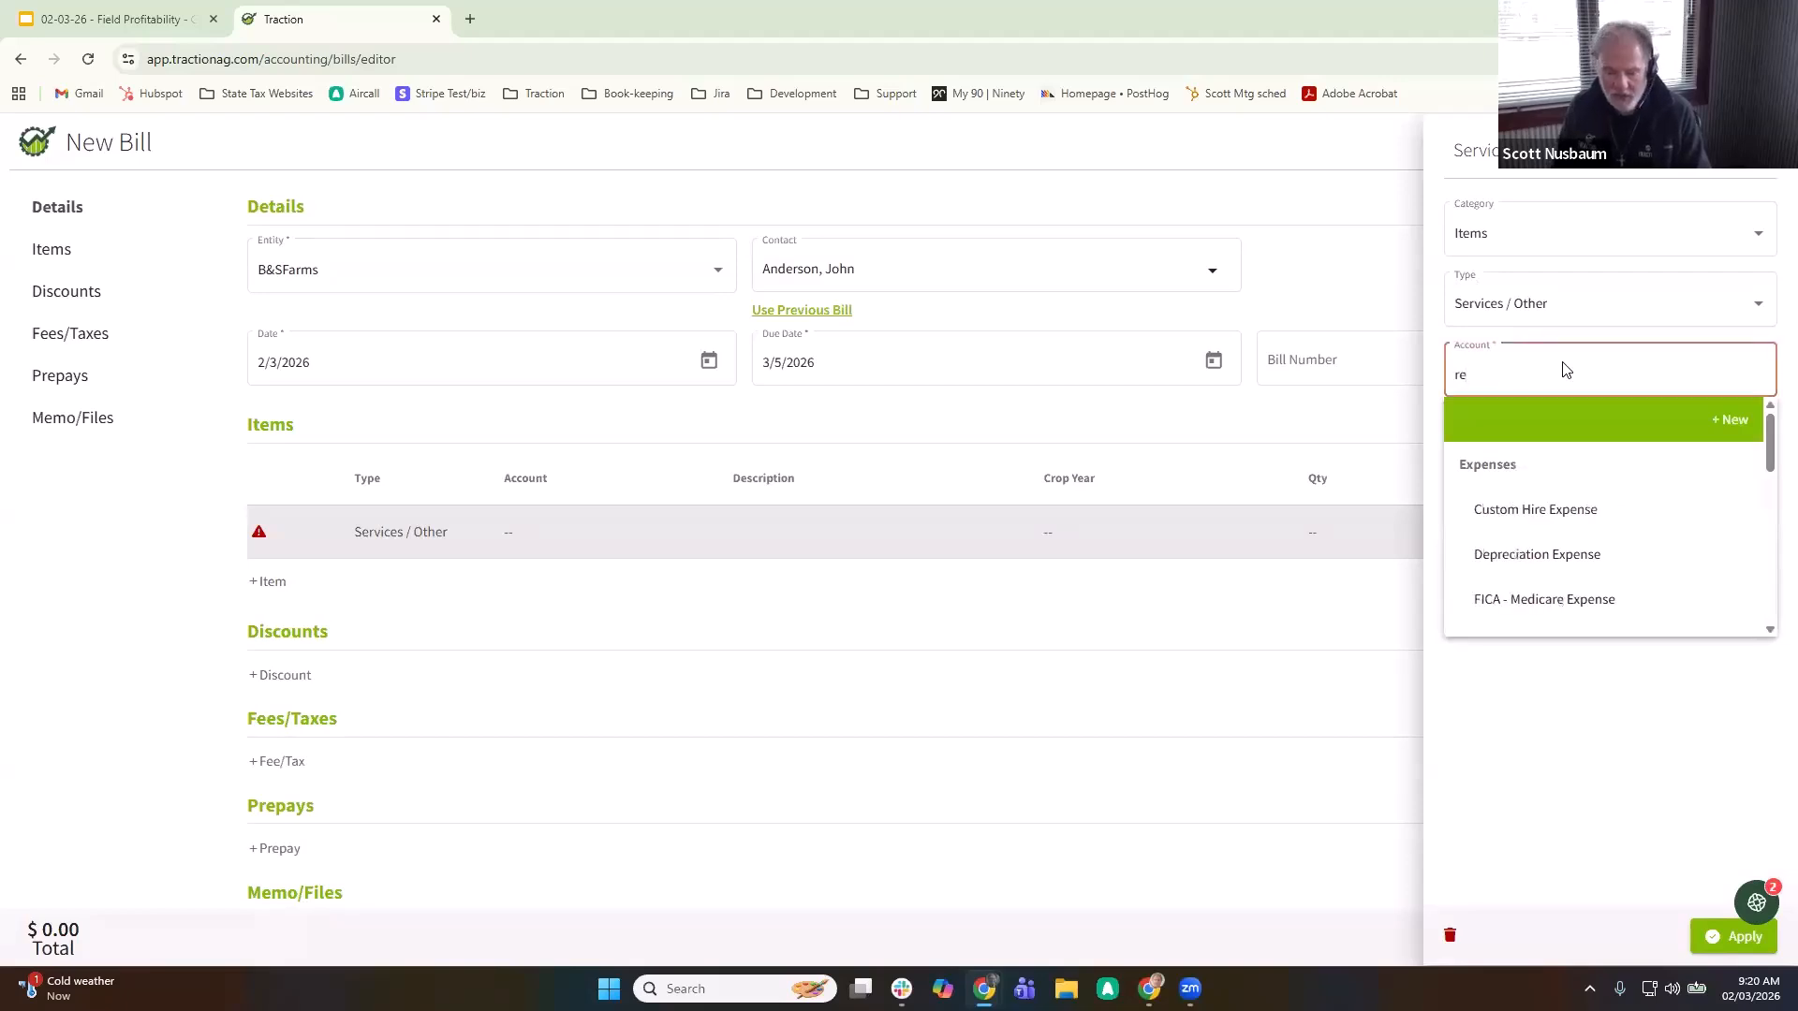
{"action": "type", "text": "nt"}
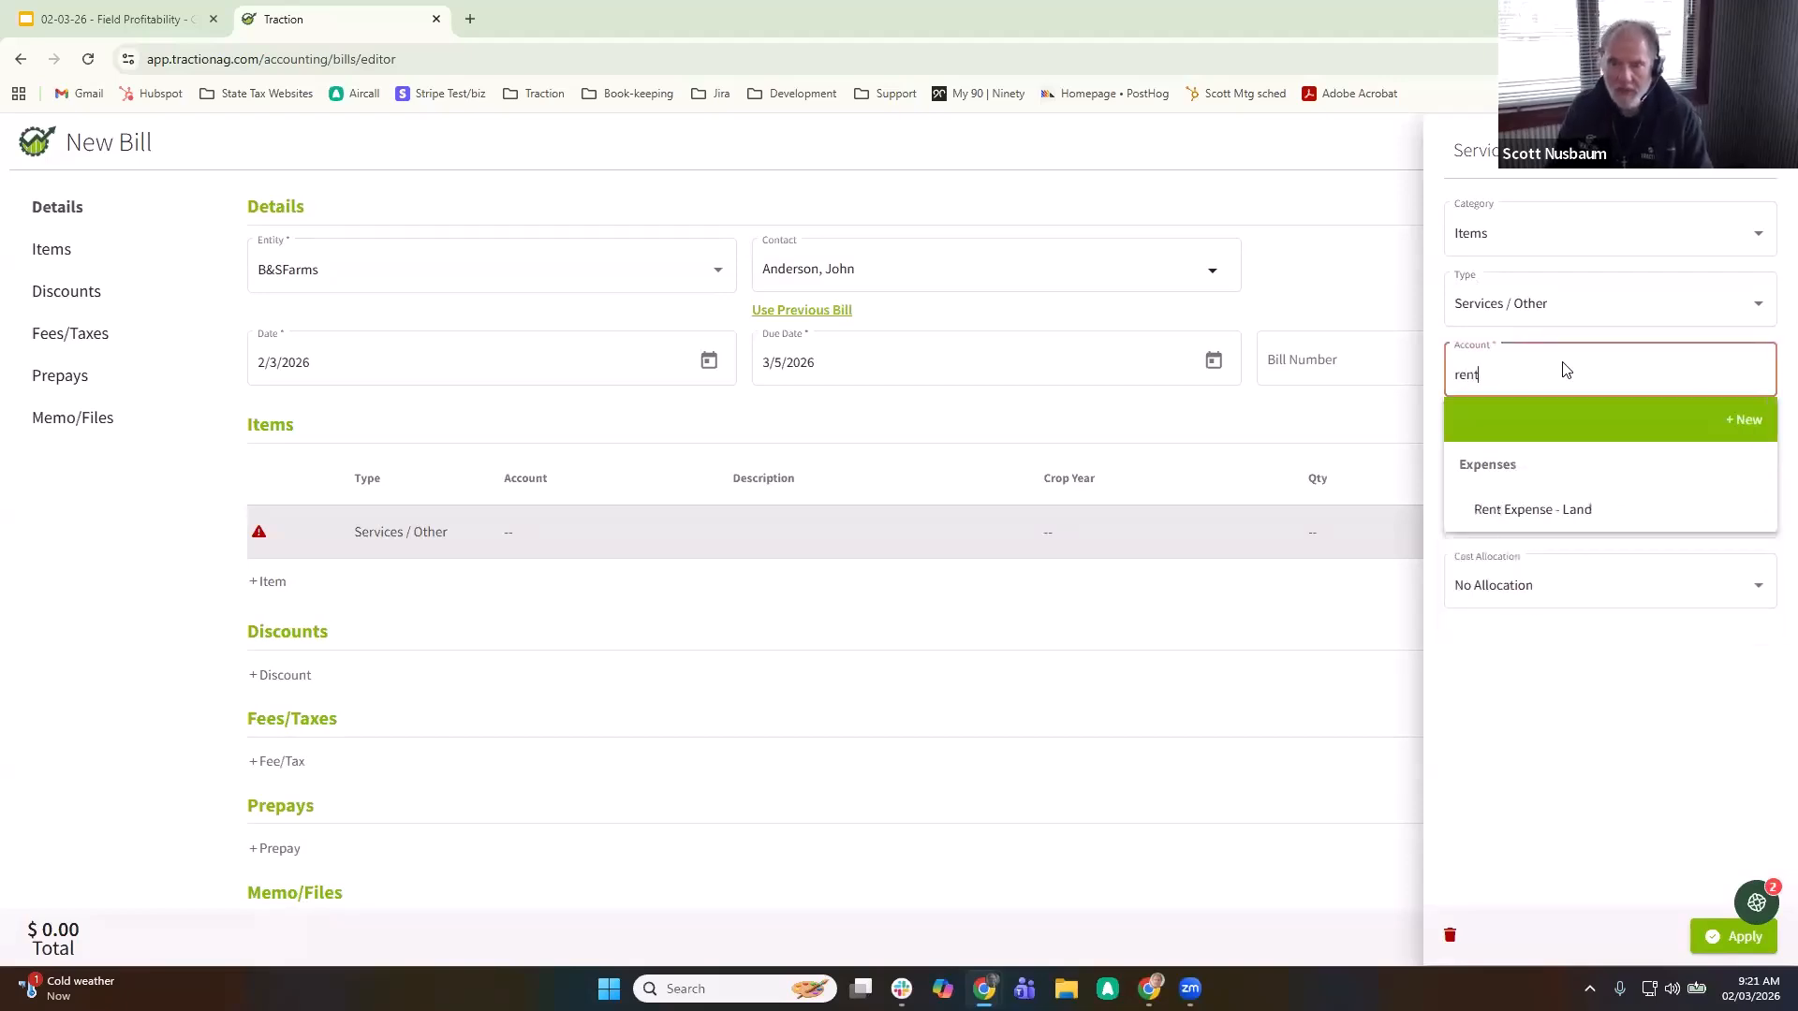
{"action": "left_click", "coordinate": [1588, 516]}
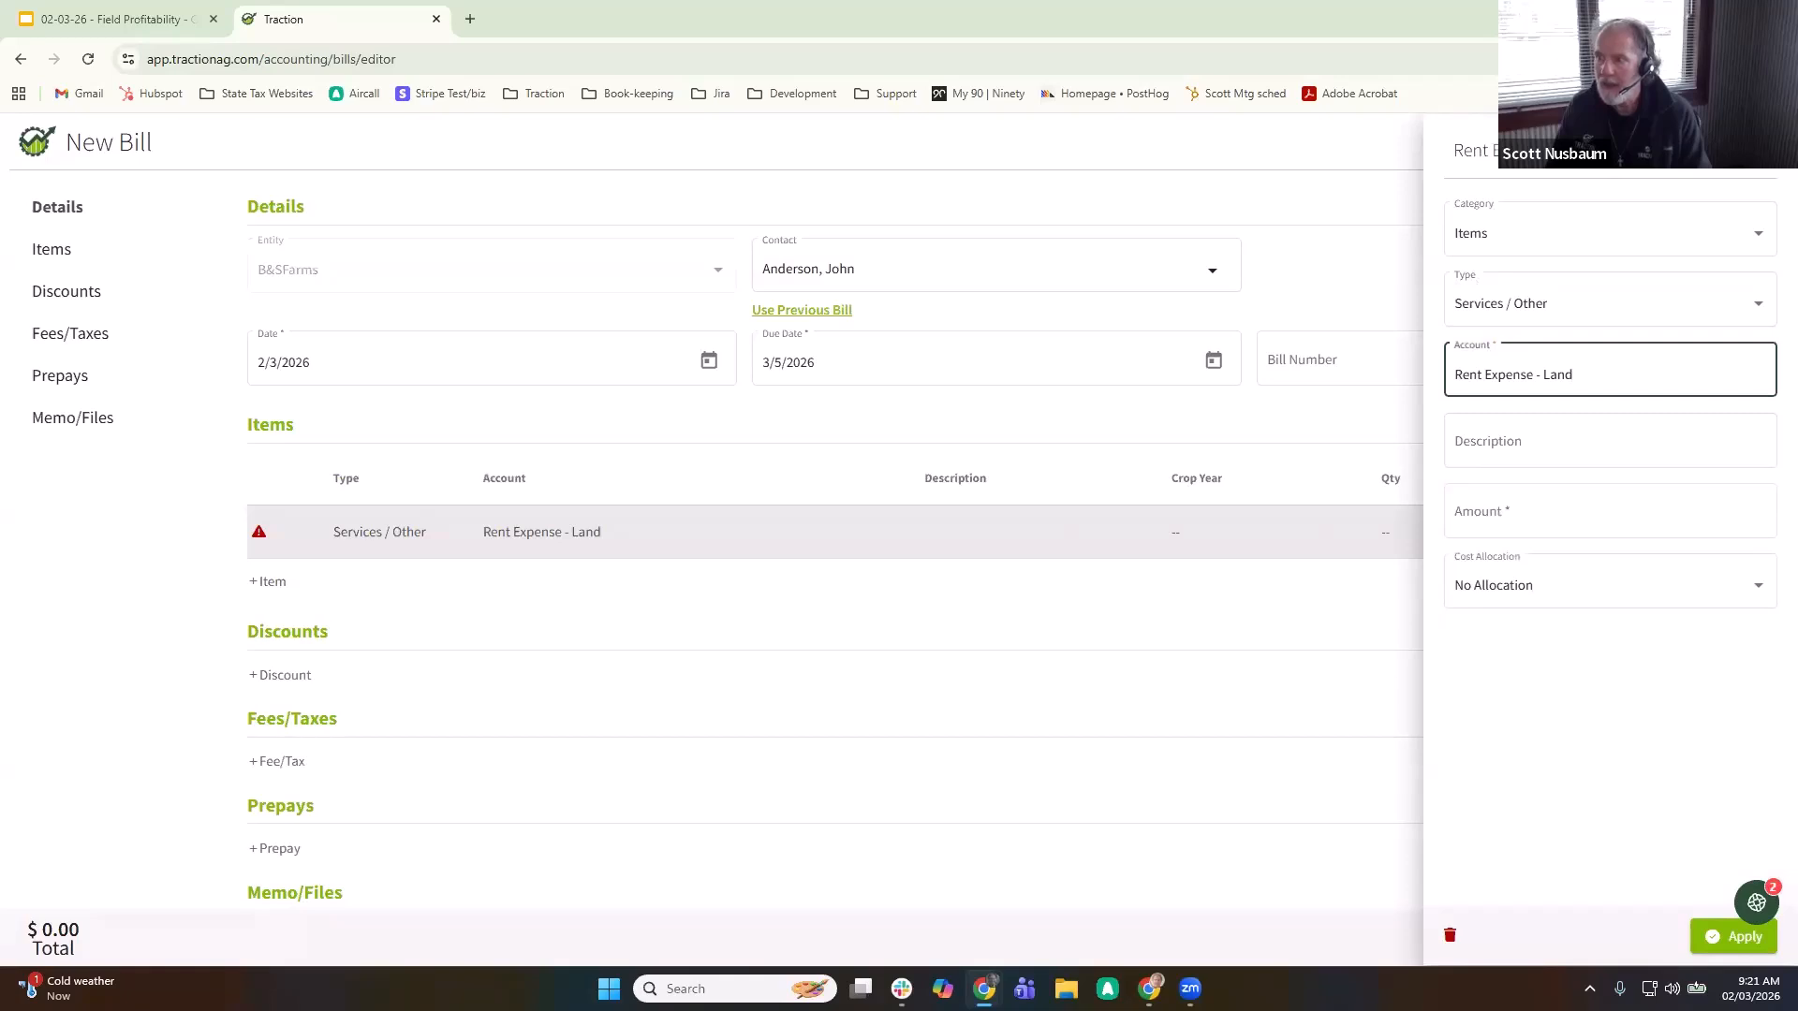
- Set the land rent item's amount to 25,000
{"action": "left_click", "coordinate": [1525, 518]}
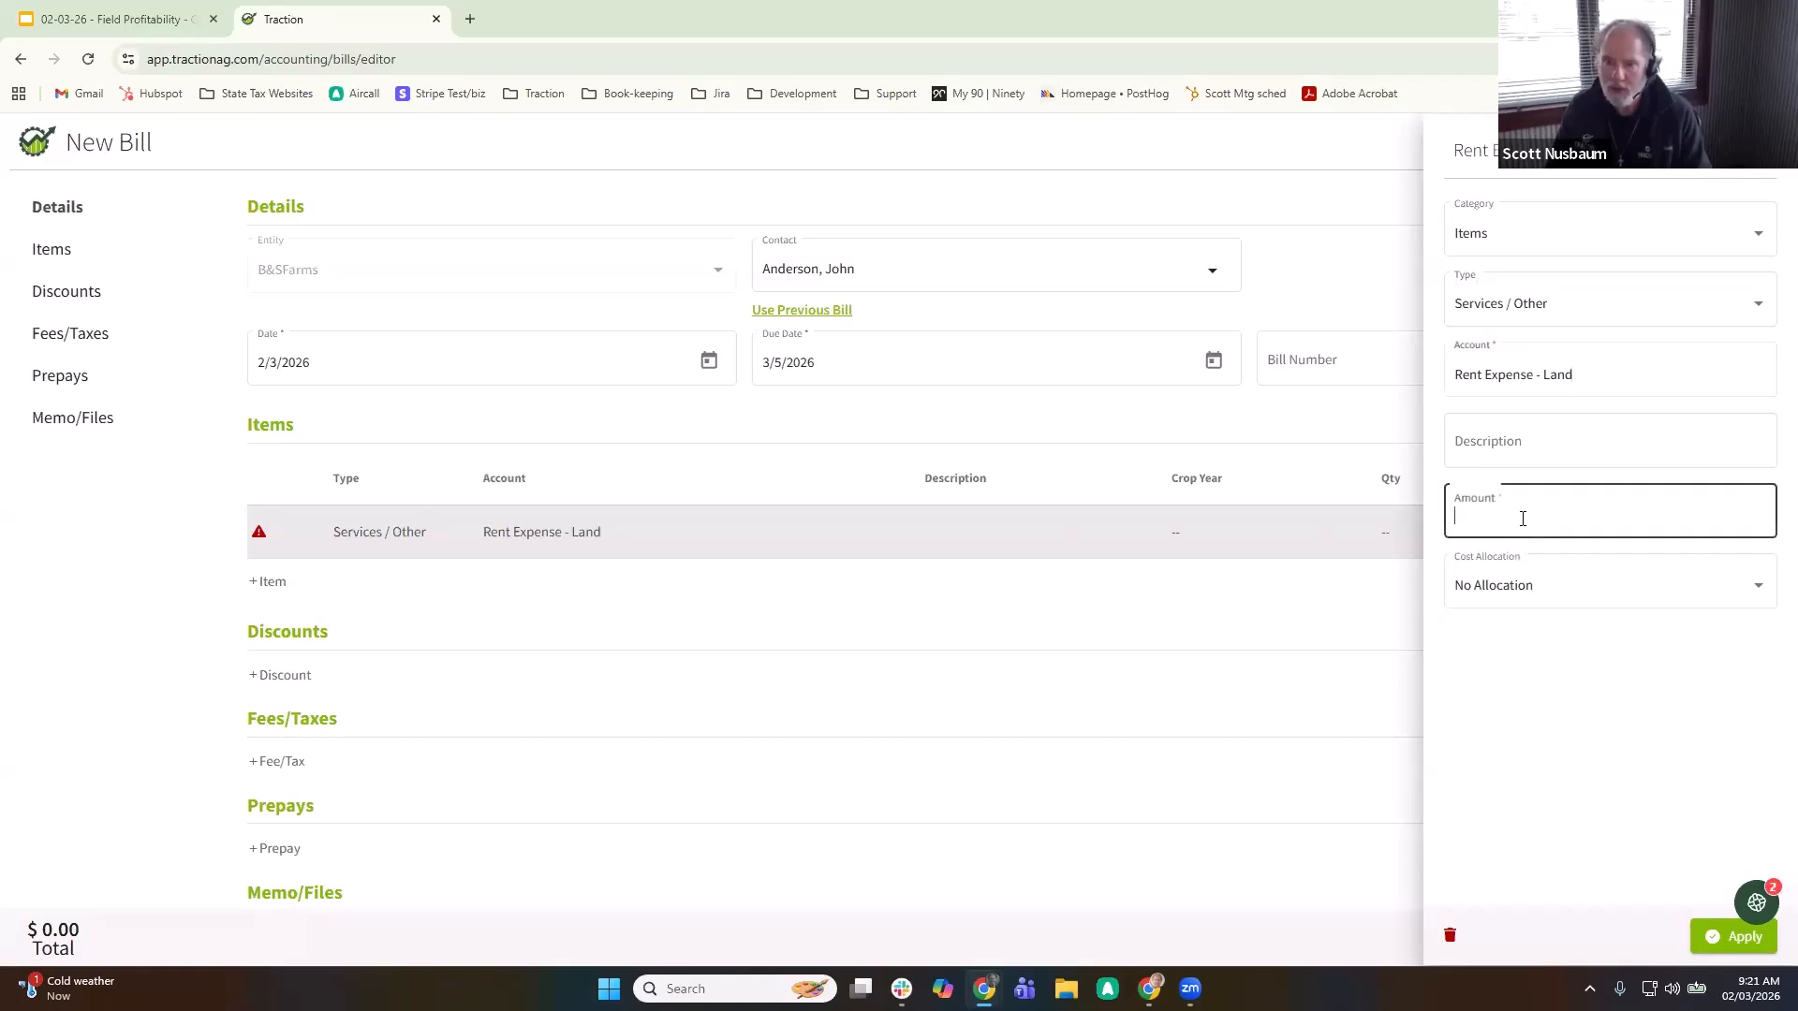
{"action": "type", "text": "250"}
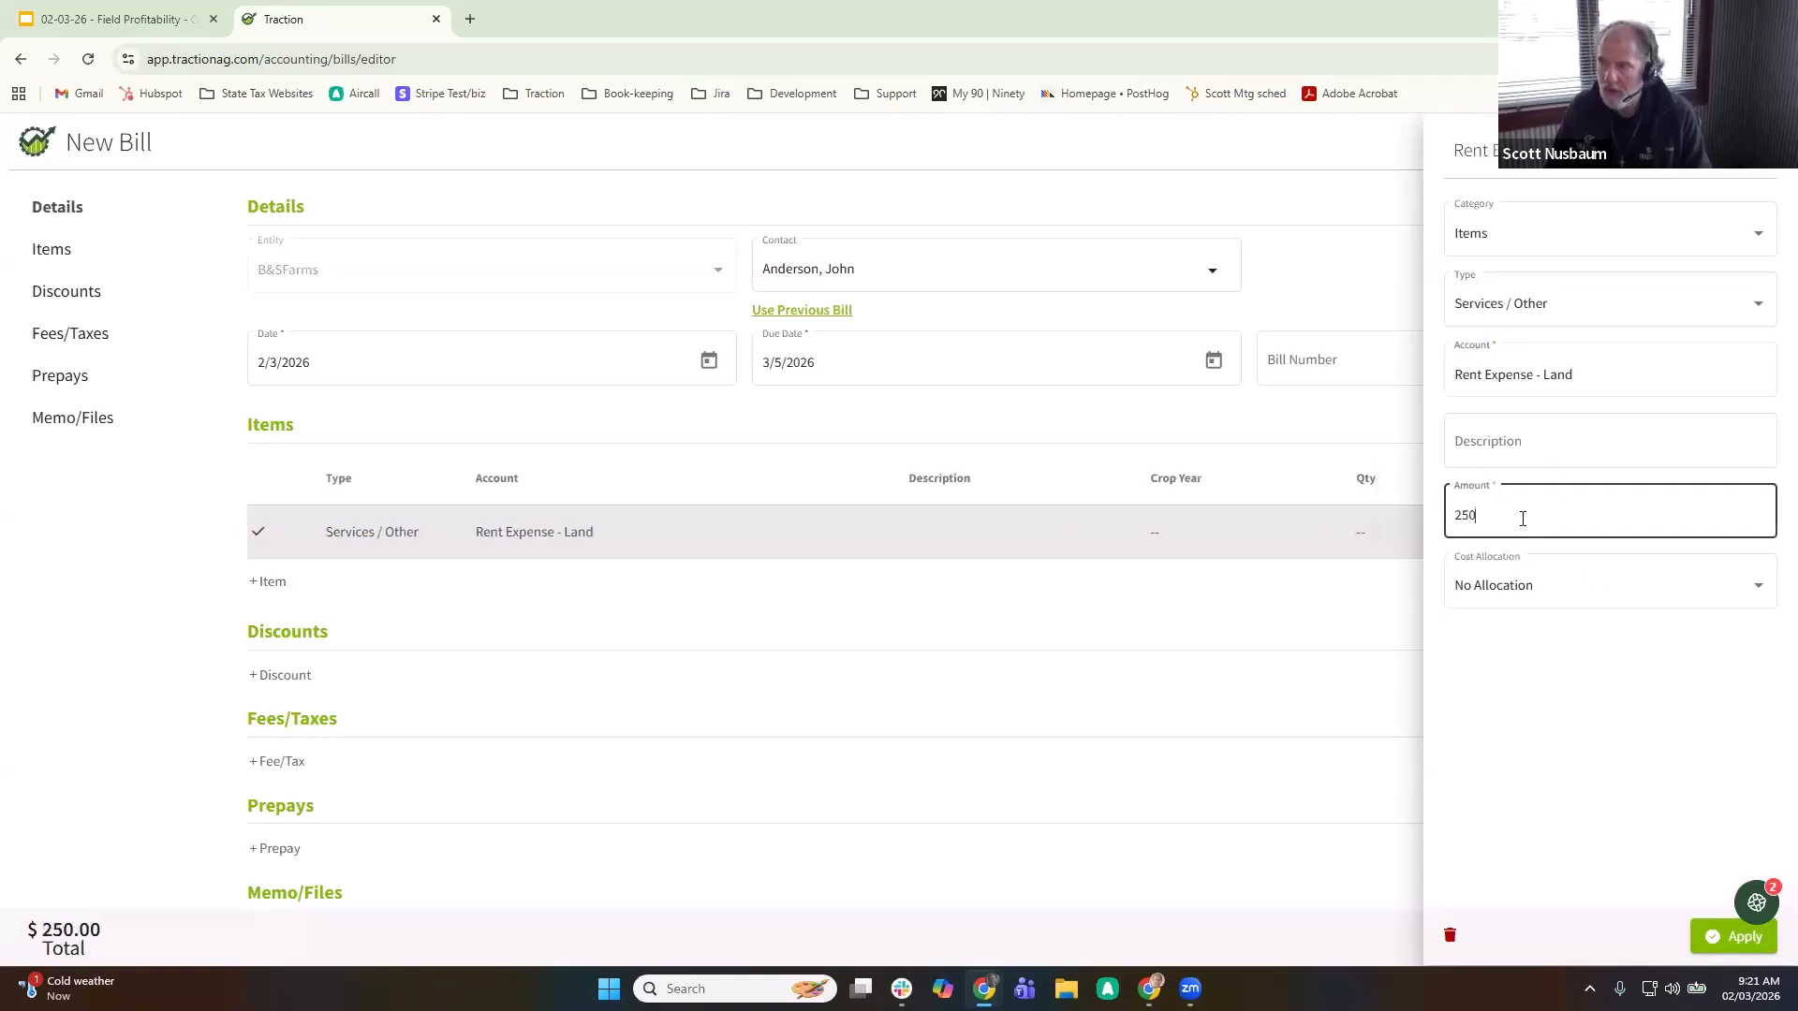
{"action": "type", "text": "000"}
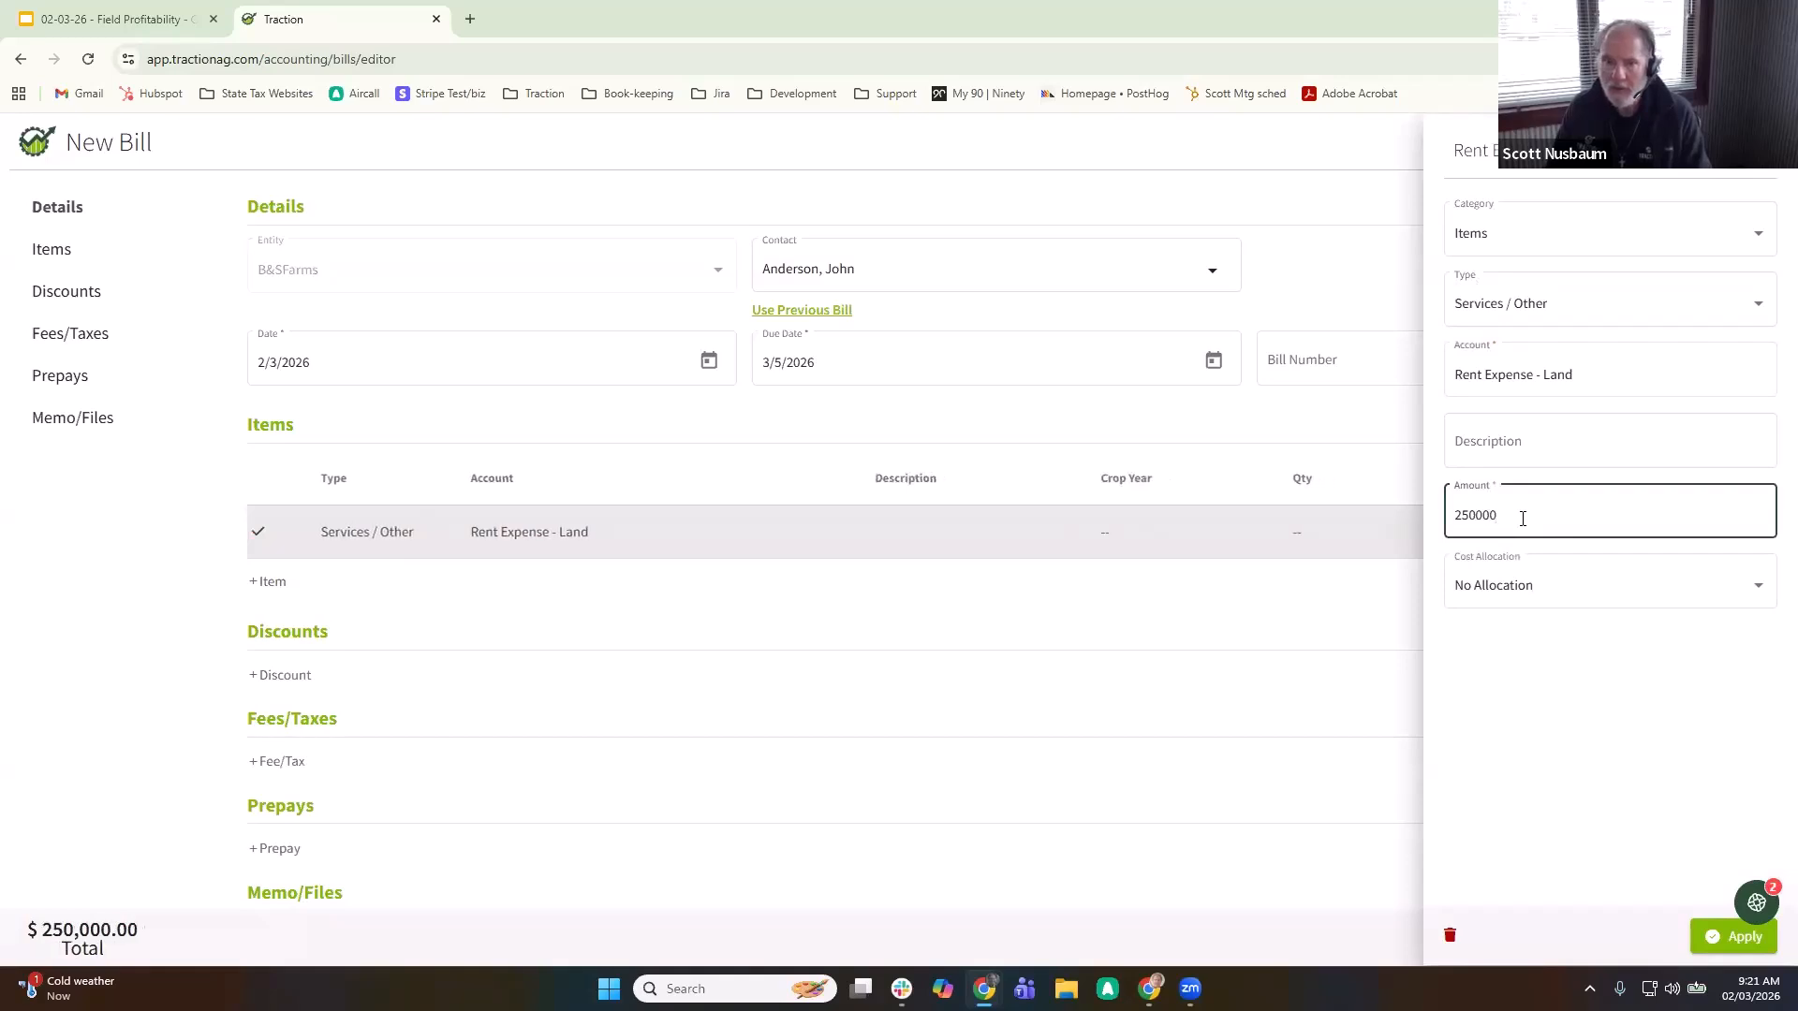
{"action": "key", "text": "Tab"}
{"action": "left_click", "coordinate": [1523, 518]}
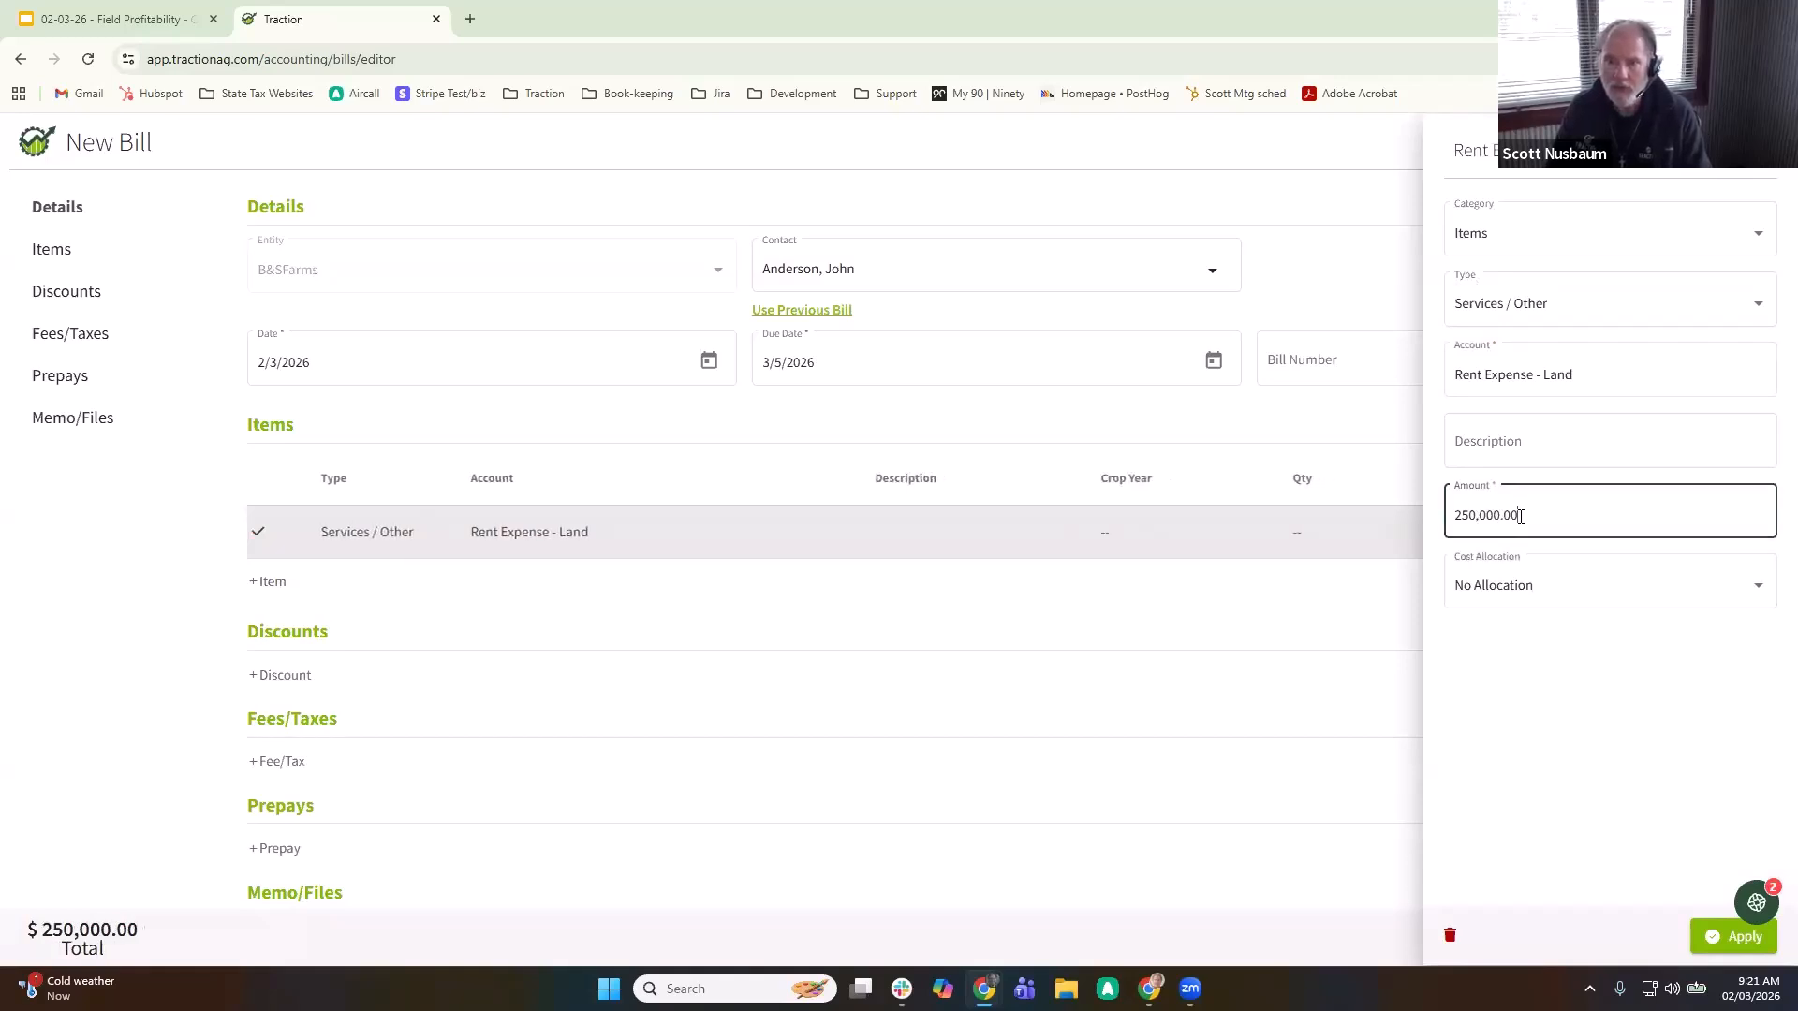
{"action": "type", "text": "25000"}
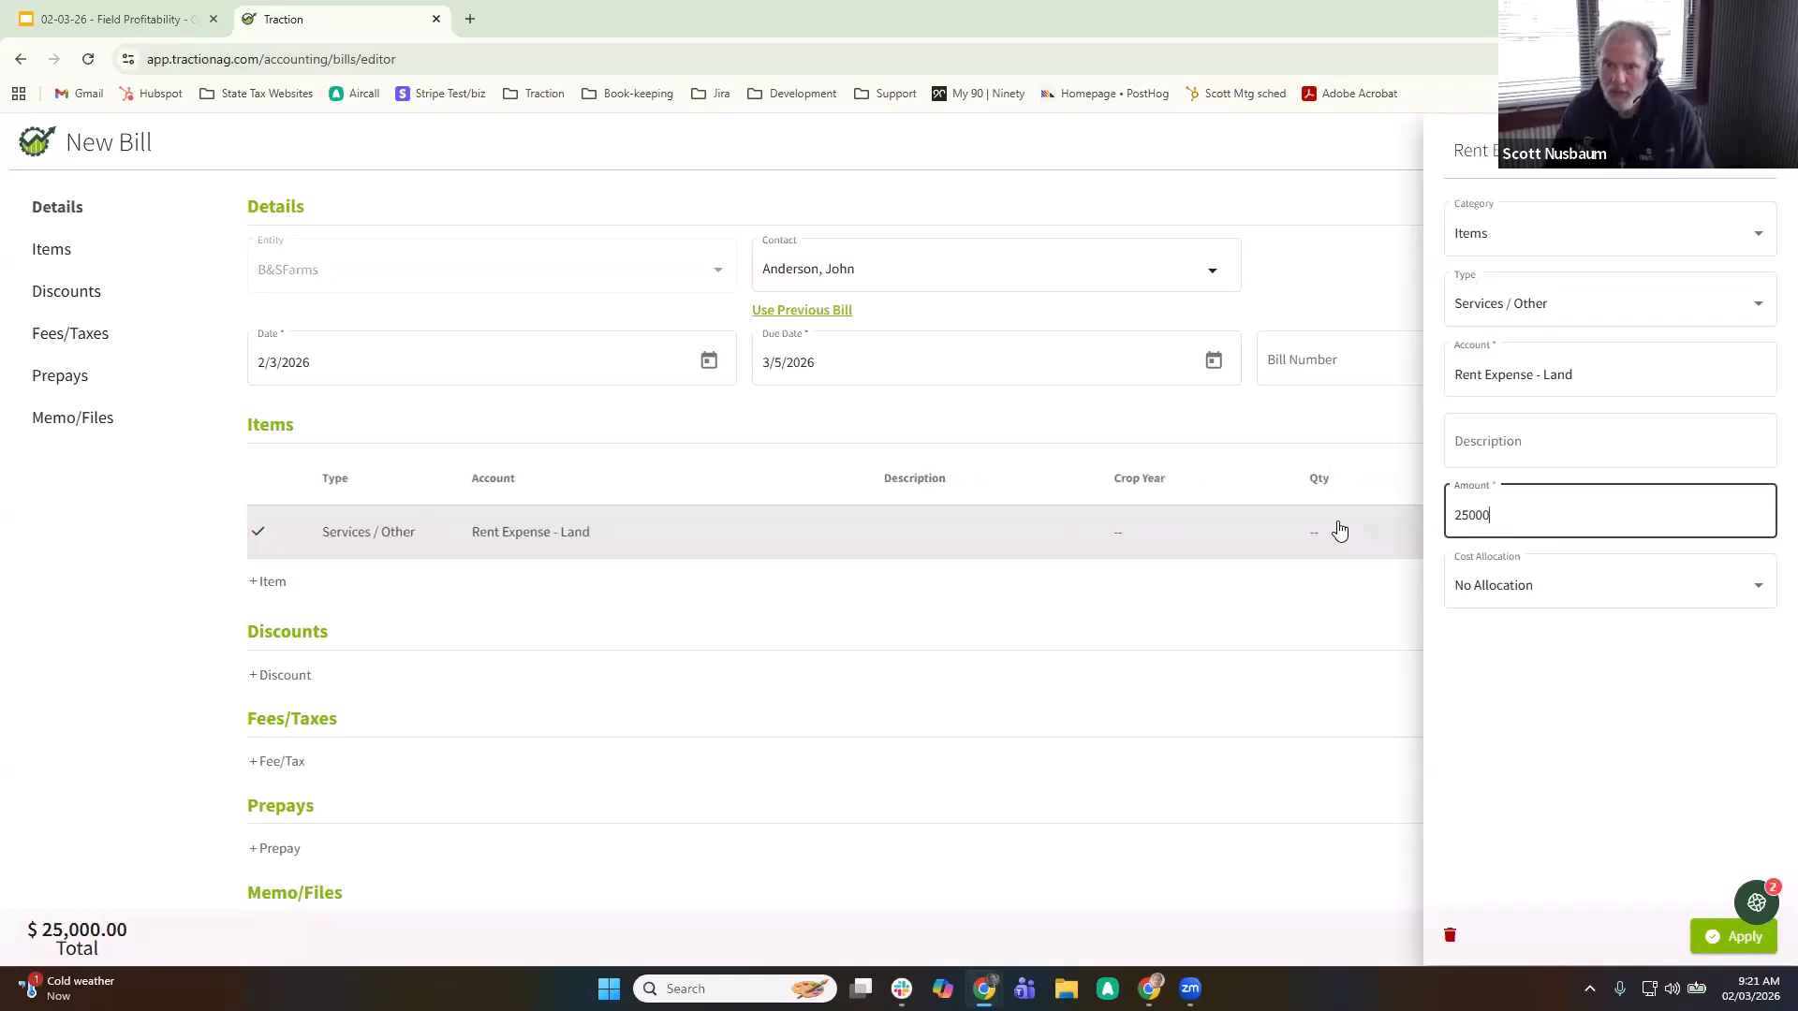
- Allocate the rent cost to the Home Field Grain Corn 2026 zone, apply the item, and save and close the bill
{"action": "left_click", "coordinate": [1529, 585]}
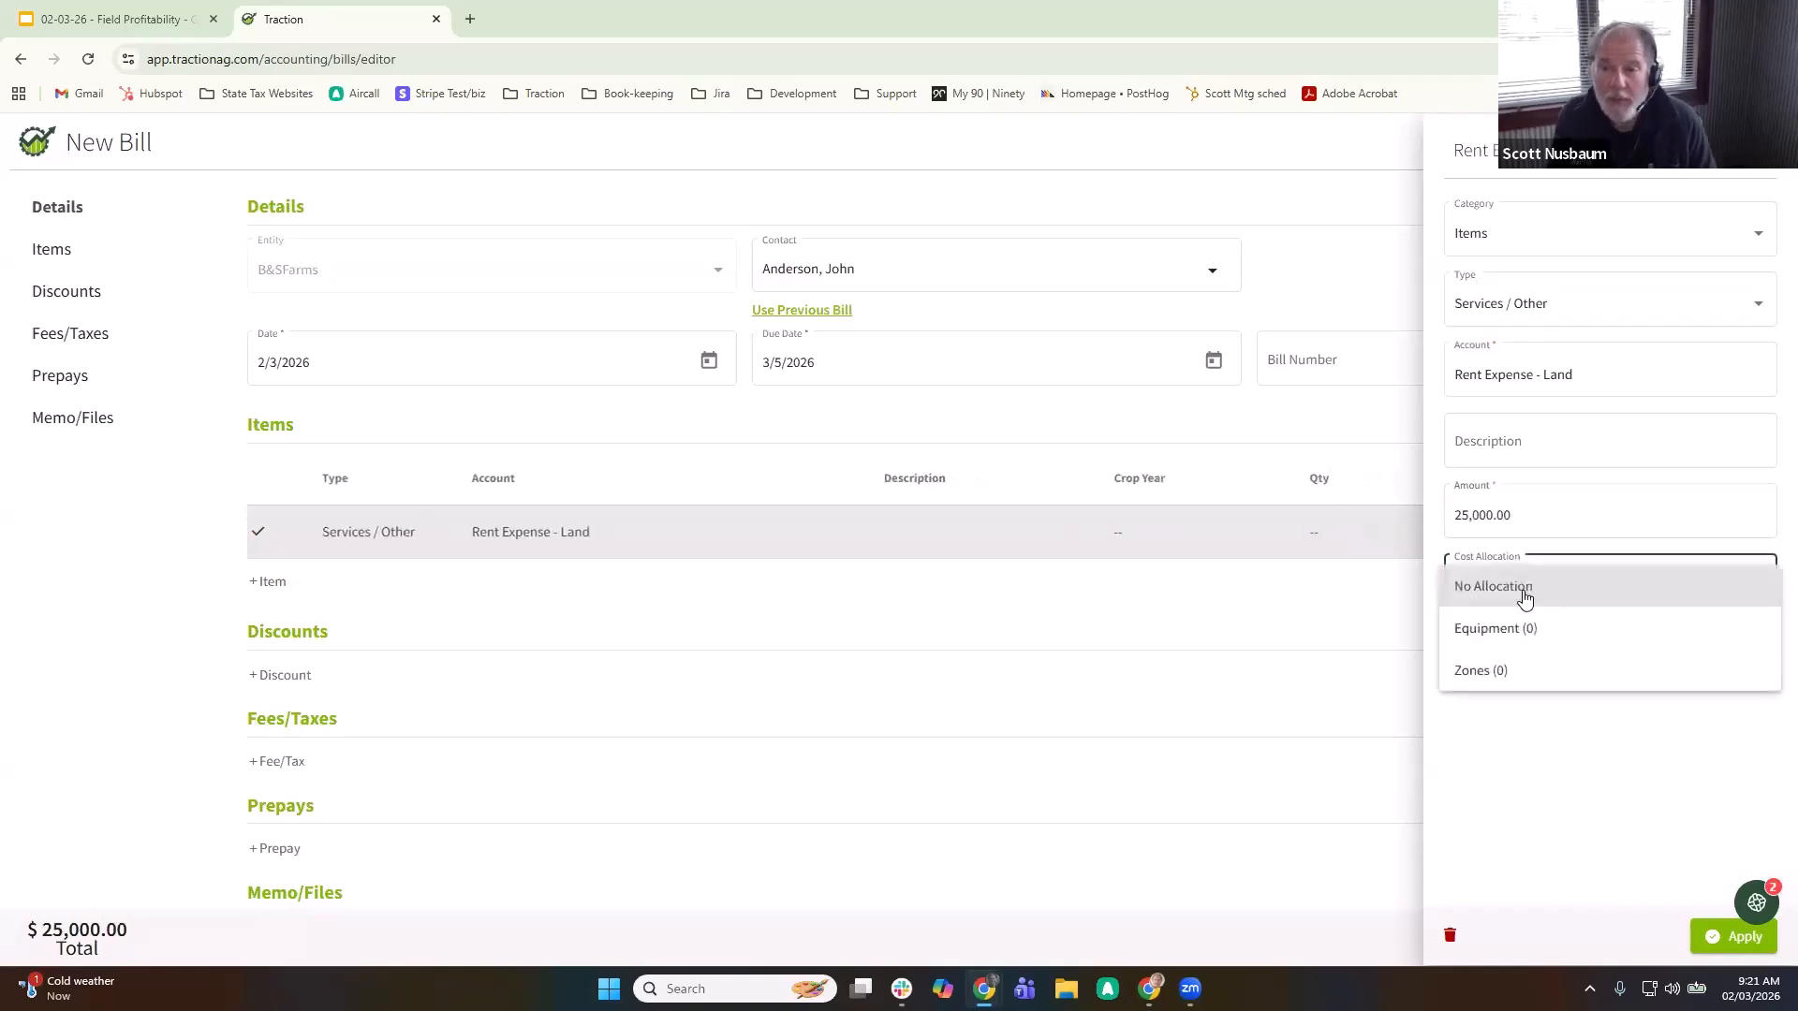
{"action": "left_click", "coordinate": [1499, 673]}
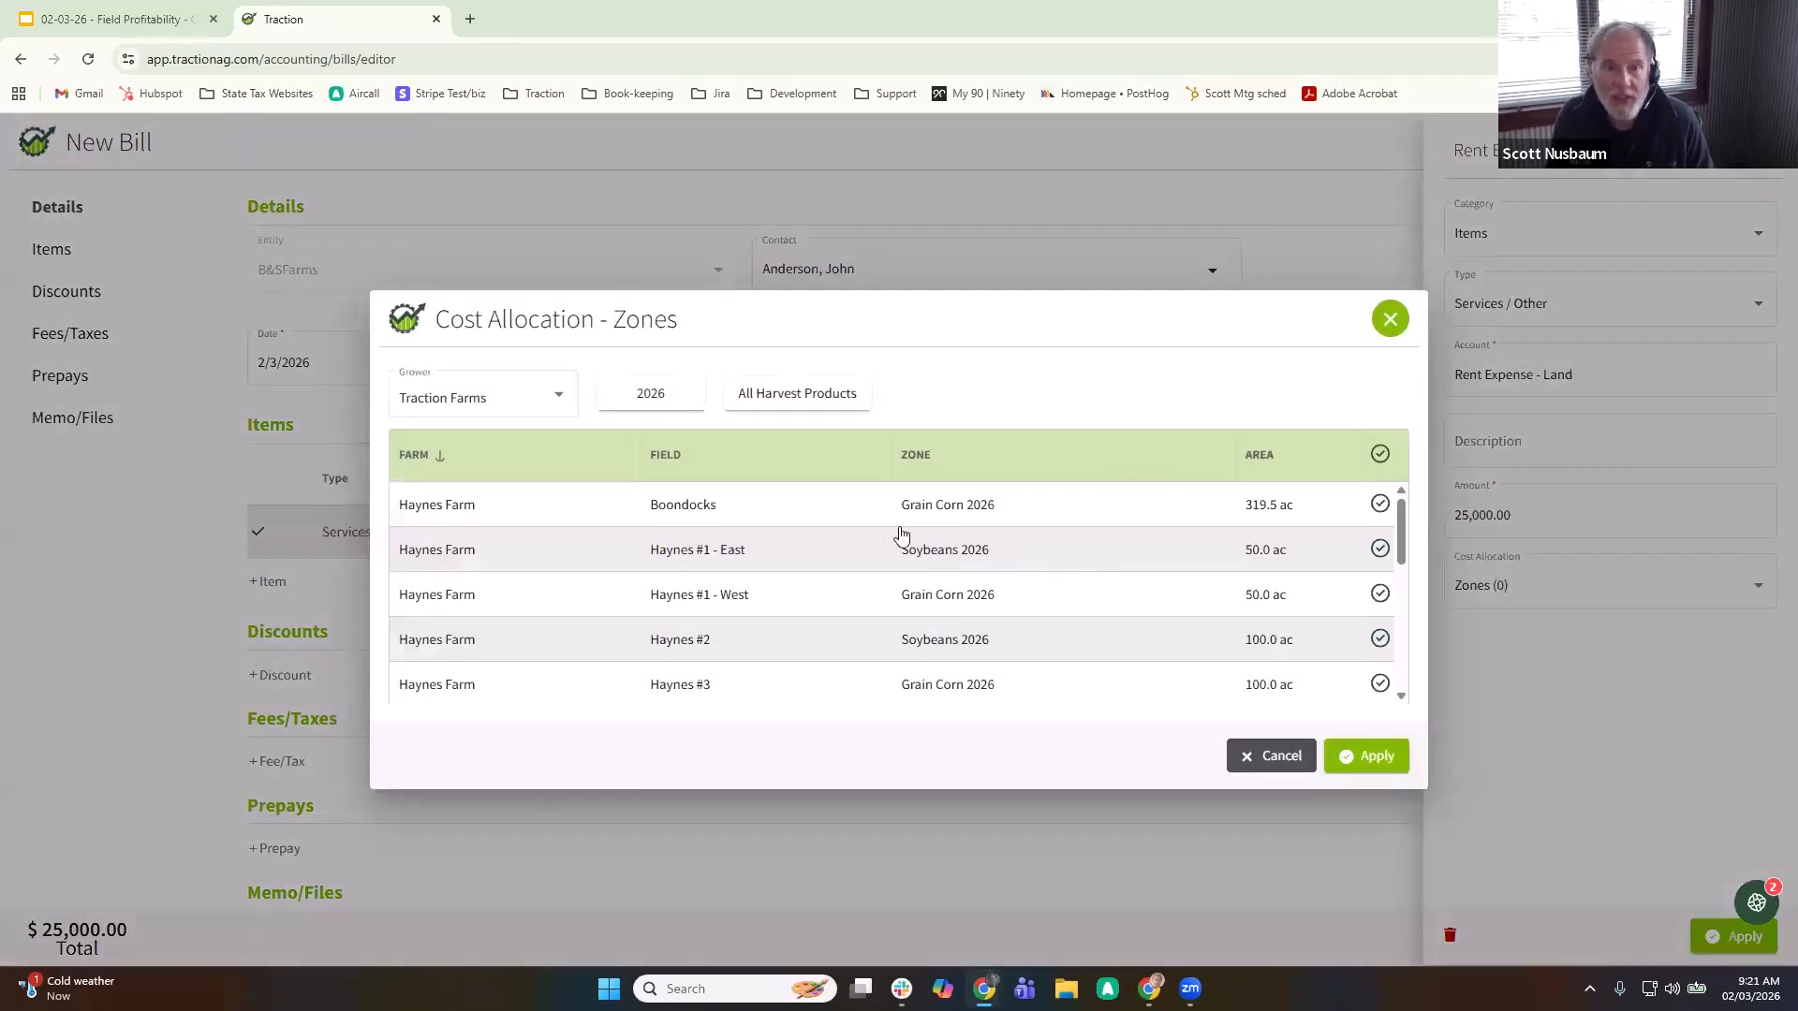
{"action": "scroll", "coordinate": [782, 504], "scroll_direction": "down", "scroll_amount": 10}
{"action": "scroll", "coordinate": [782, 504], "scroll_direction": "up", "scroll_amount": 5}
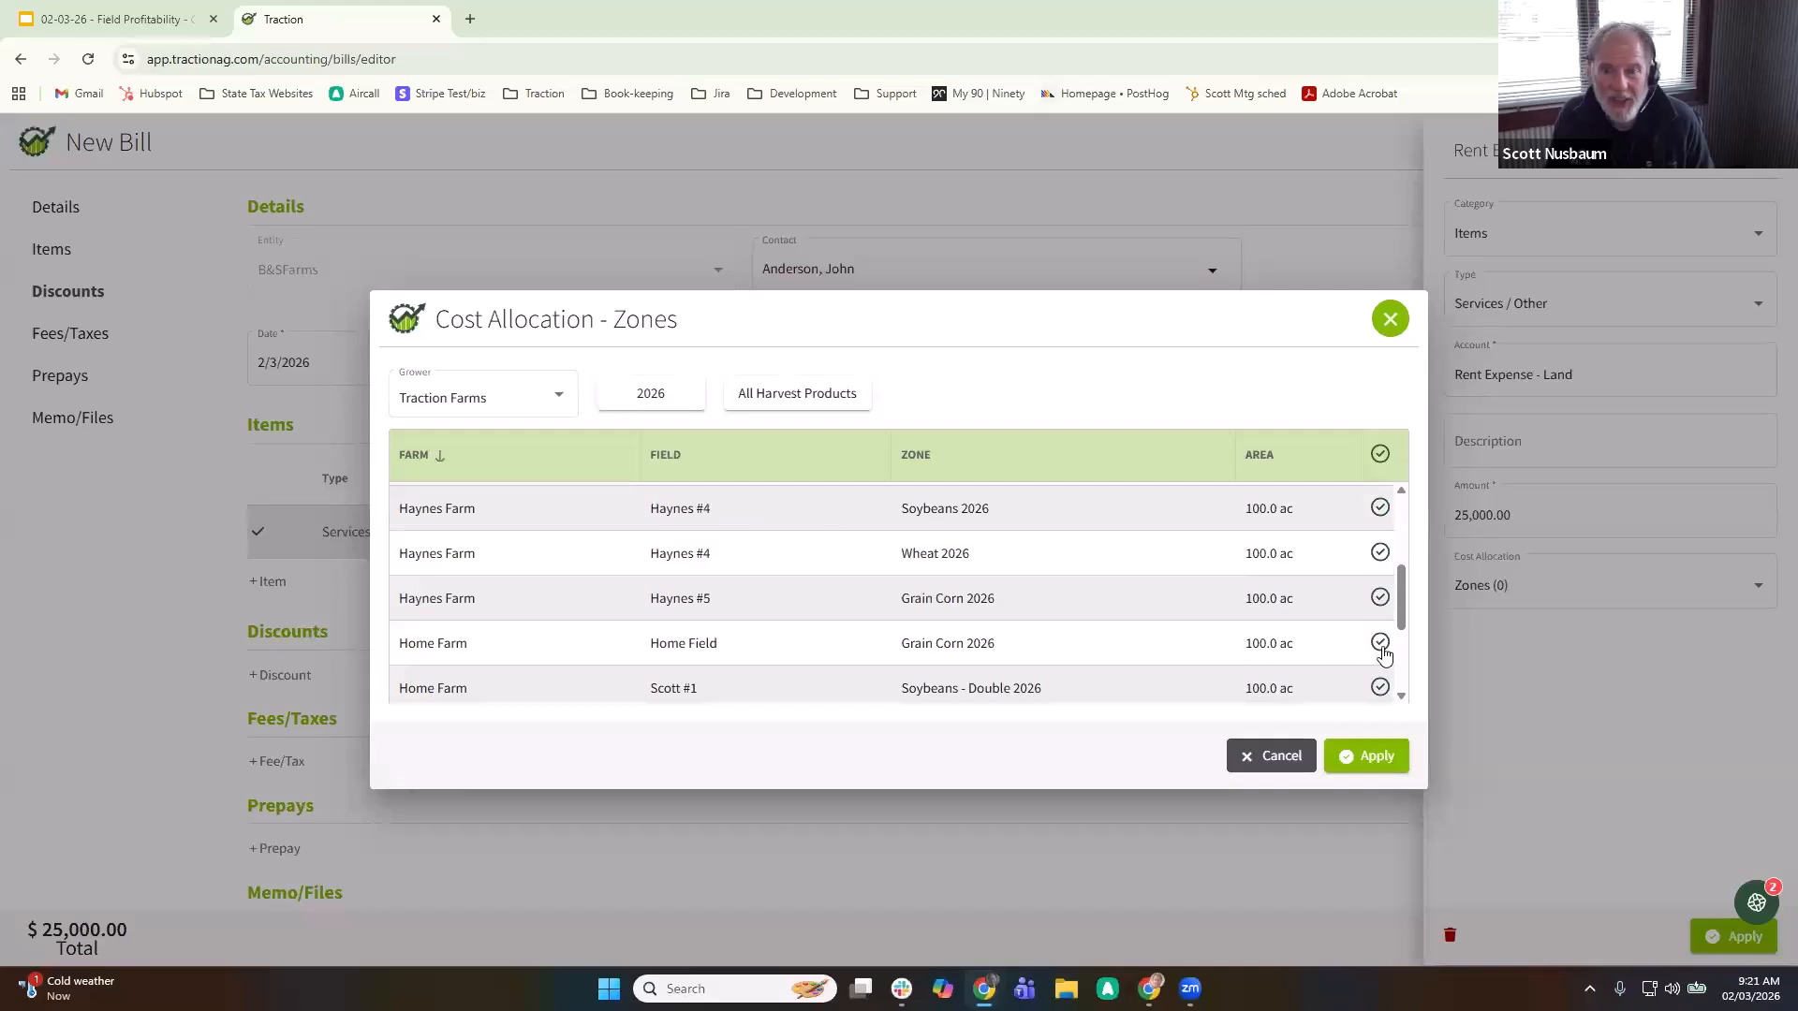
{"action": "left_click", "coordinate": [1380, 644]}
{"action": "left_click", "coordinate": [1366, 755]}
{"action": "left_click", "coordinate": [1713, 936]}
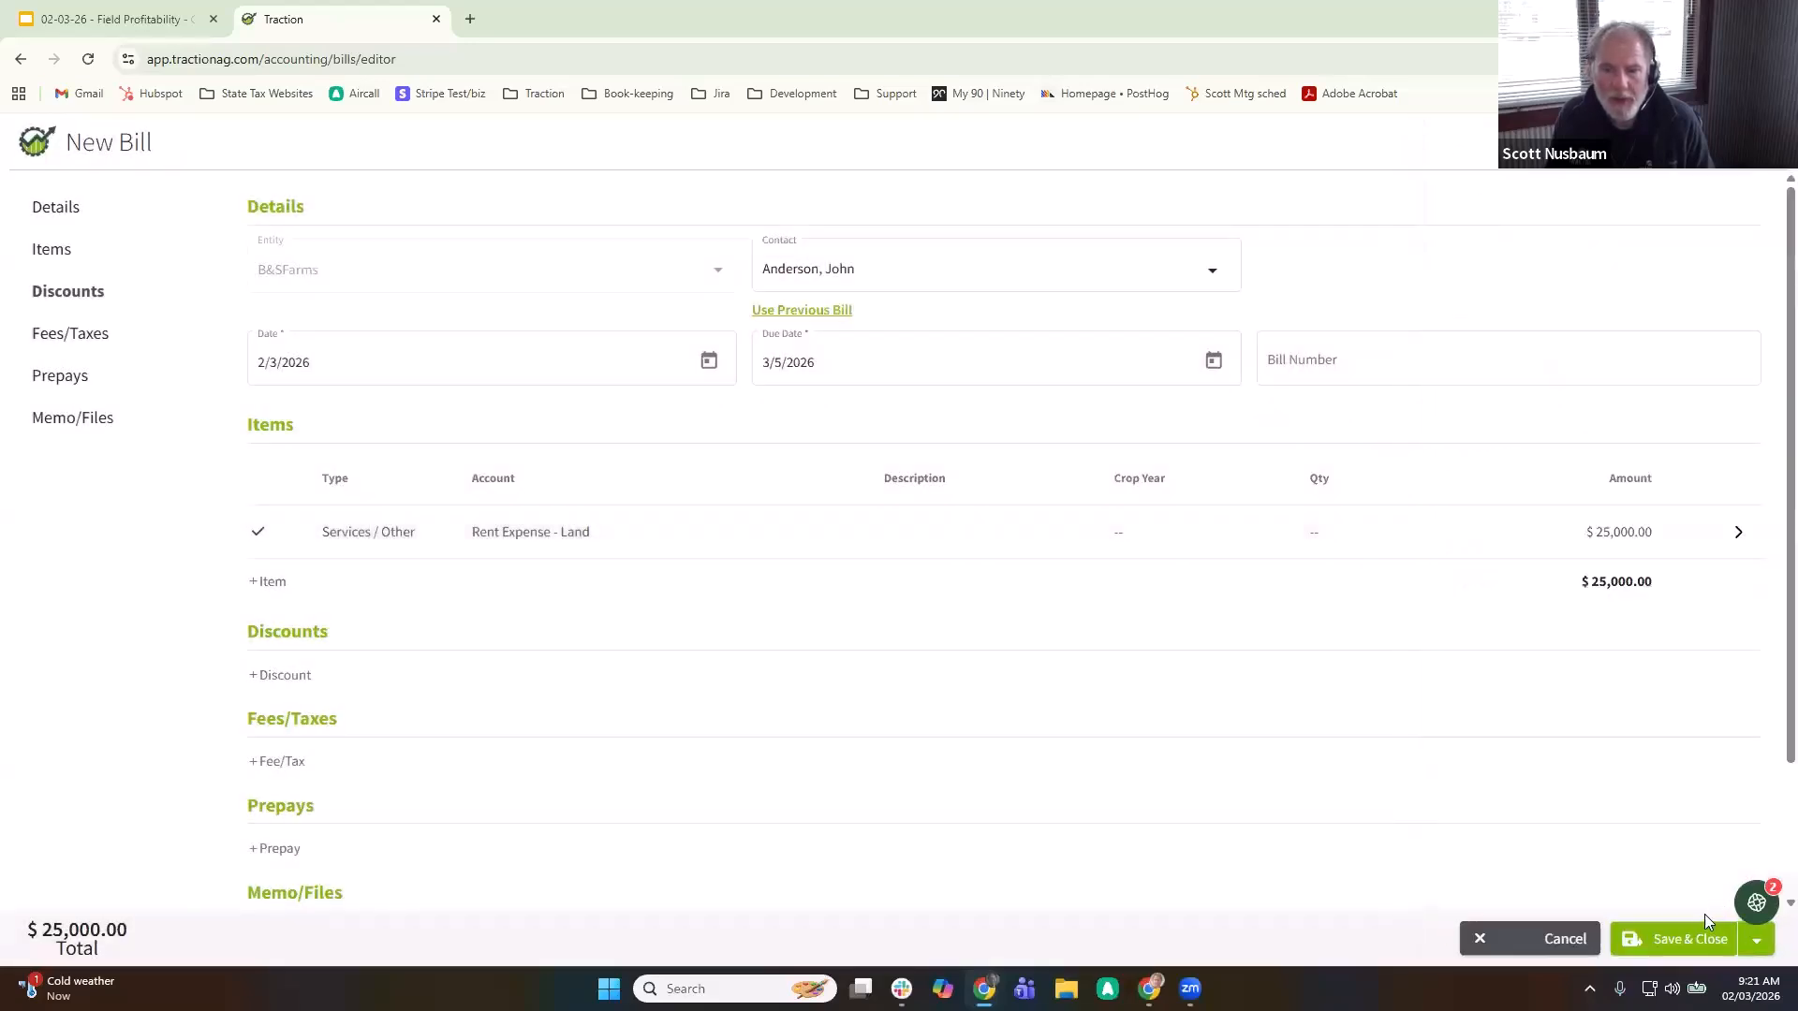
{"action": "left_click", "coordinate": [1681, 939]}
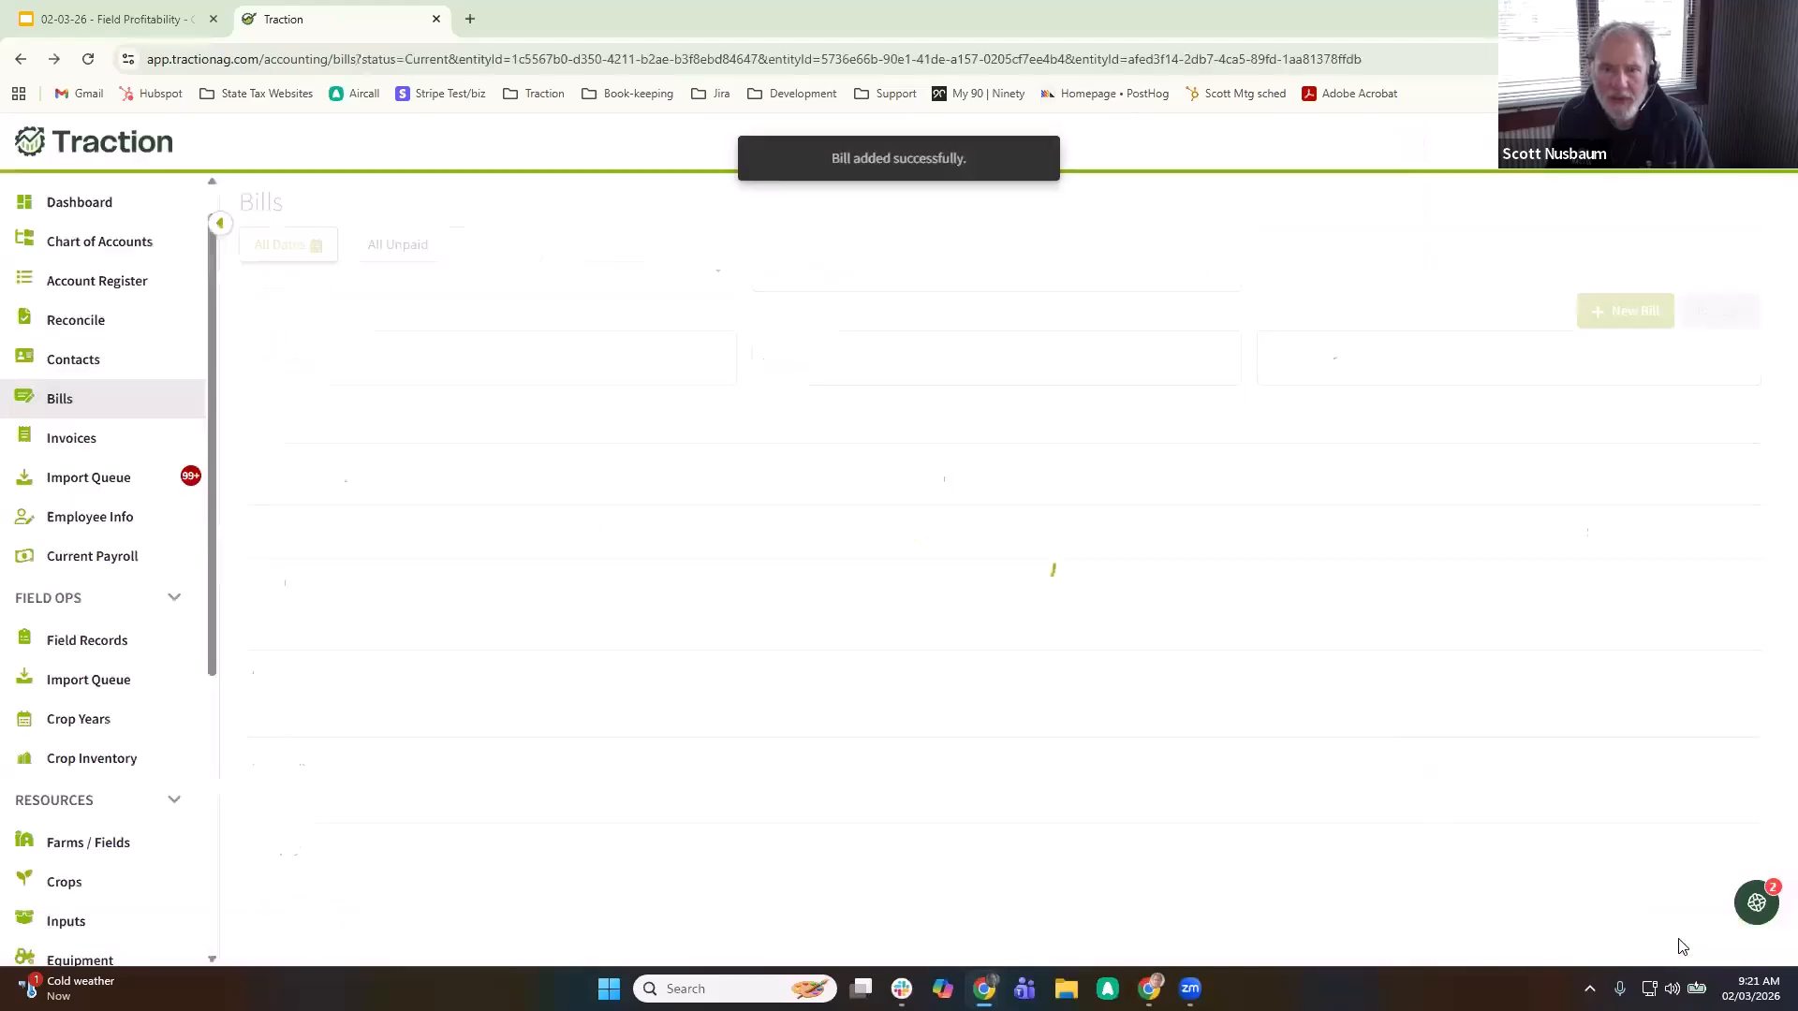
- Rerun the detailed Field Profit Center report and review the land rent expense per acre and in total
{"action": "scroll", "coordinate": [168, 604], "scroll_direction": "down", "scroll_amount": 5}
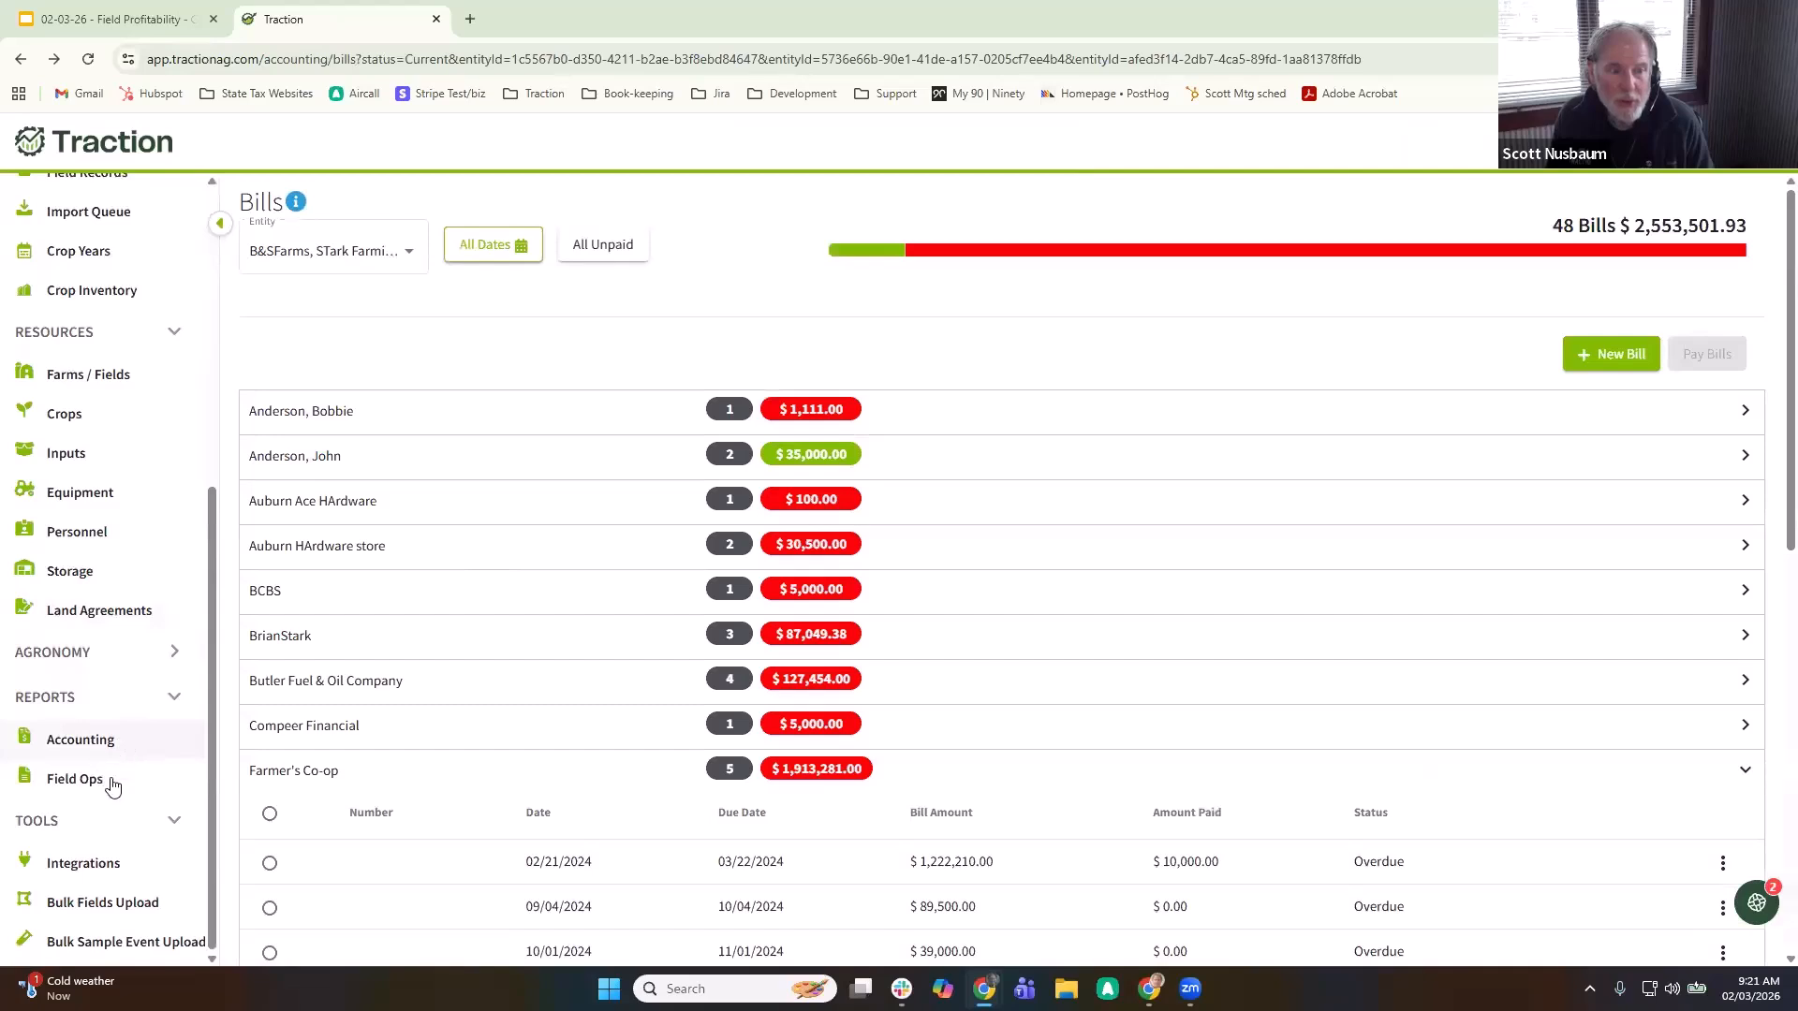
{"action": "left_click", "coordinate": [105, 781]}
{"action": "left_click", "coordinate": [458, 353]}
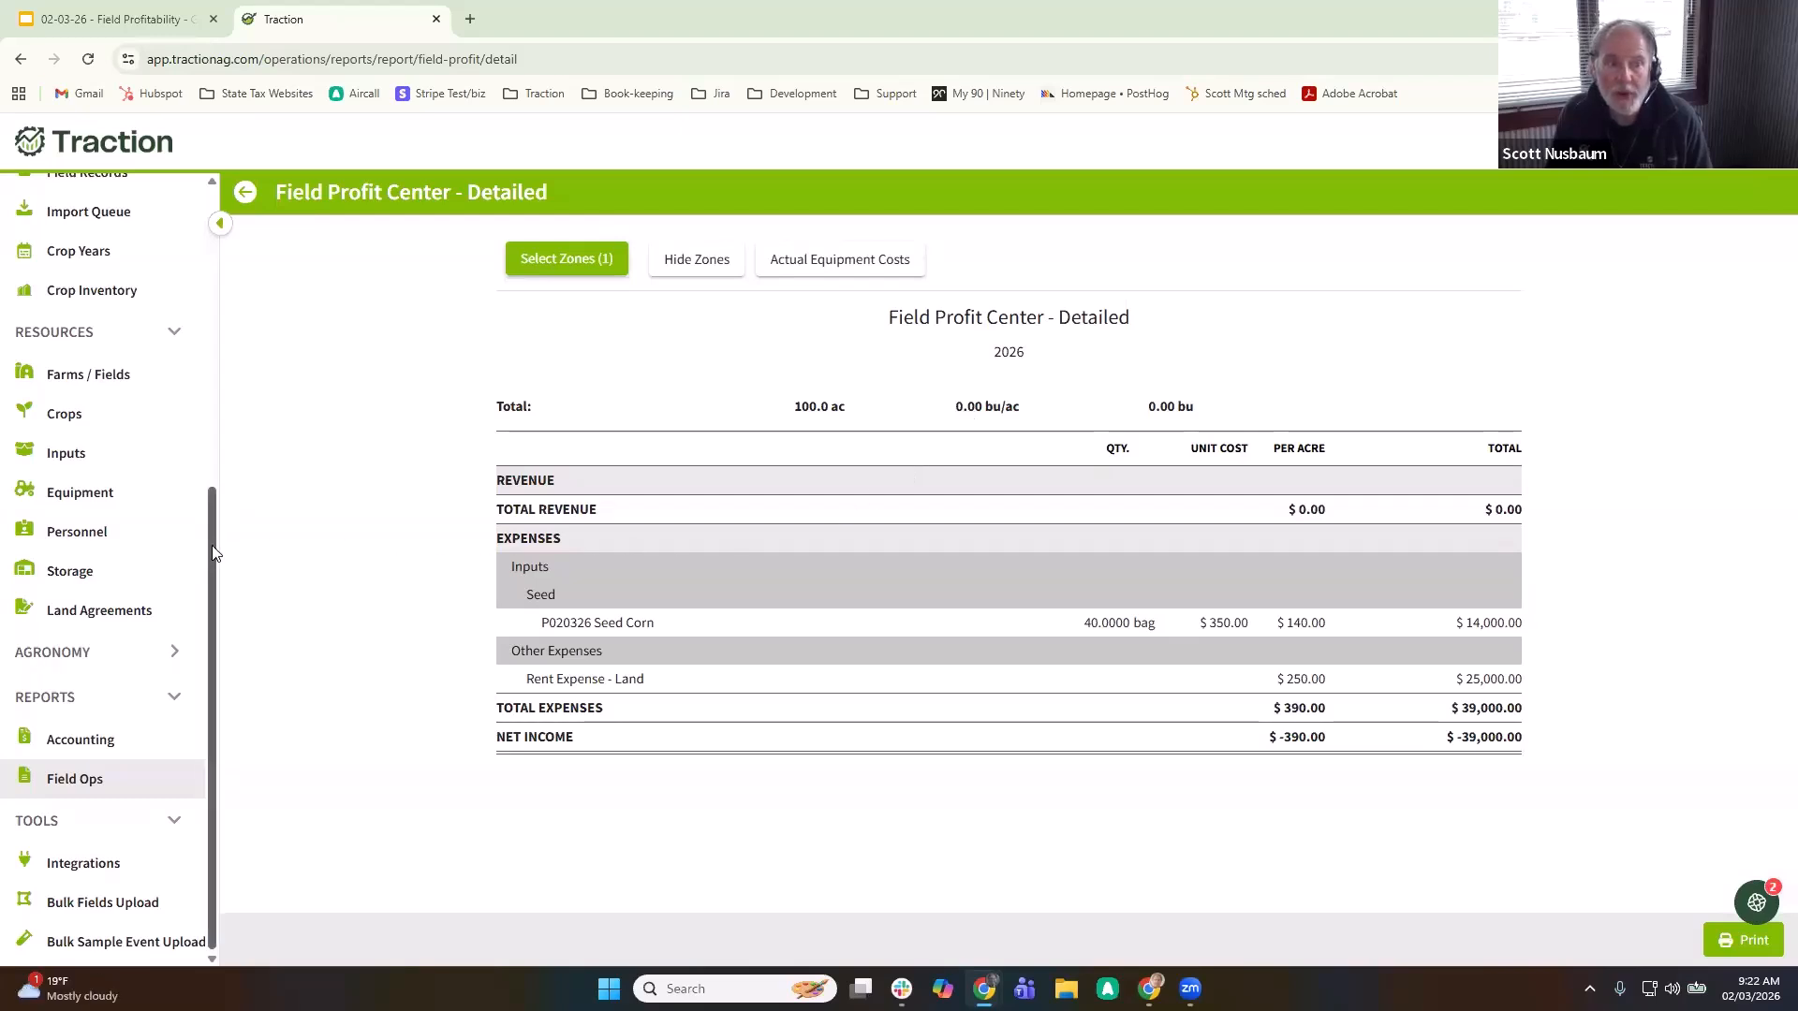
- Create a harvest field record for the Home Field Grain Corn 2026 zone, keep the default date and conditions, and continue to the harvest details
{"action": "left_click_drag", "start_coordinate": [212, 521], "coordinate": [210, 414]}
{"action": "left_click", "coordinate": [112, 384]}
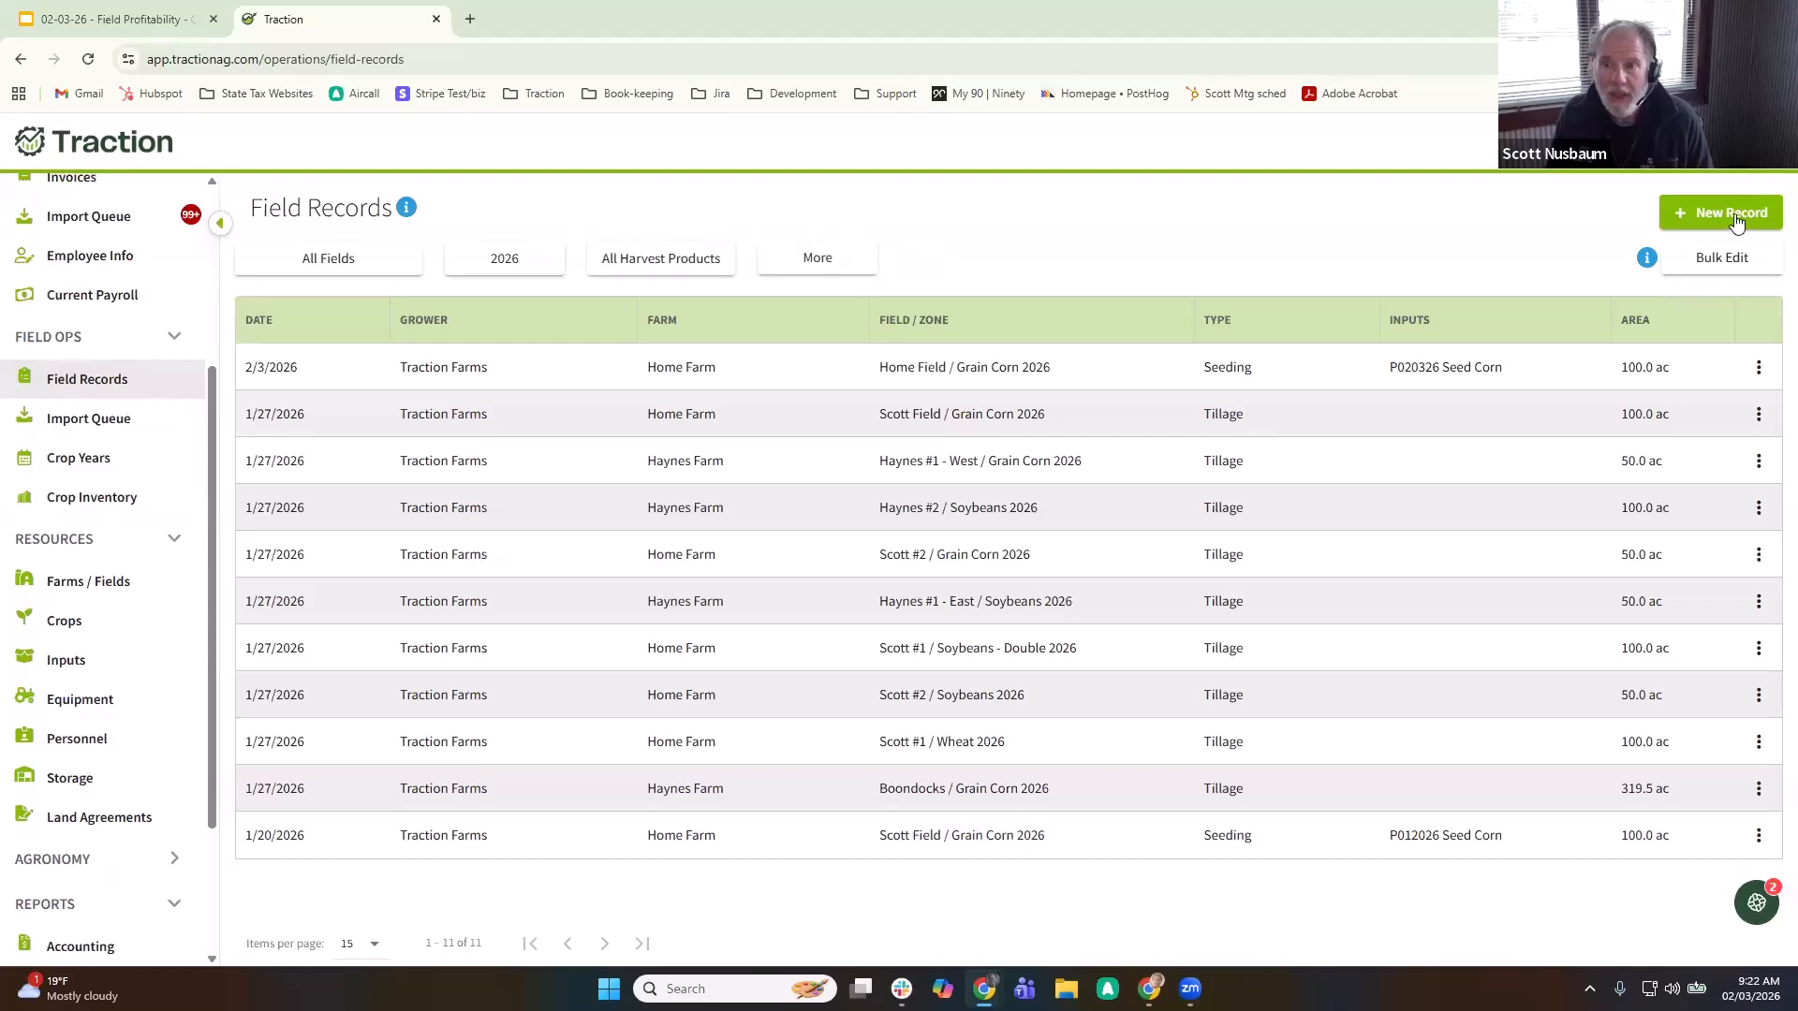
{"action": "left_click", "coordinate": [1727, 214]}
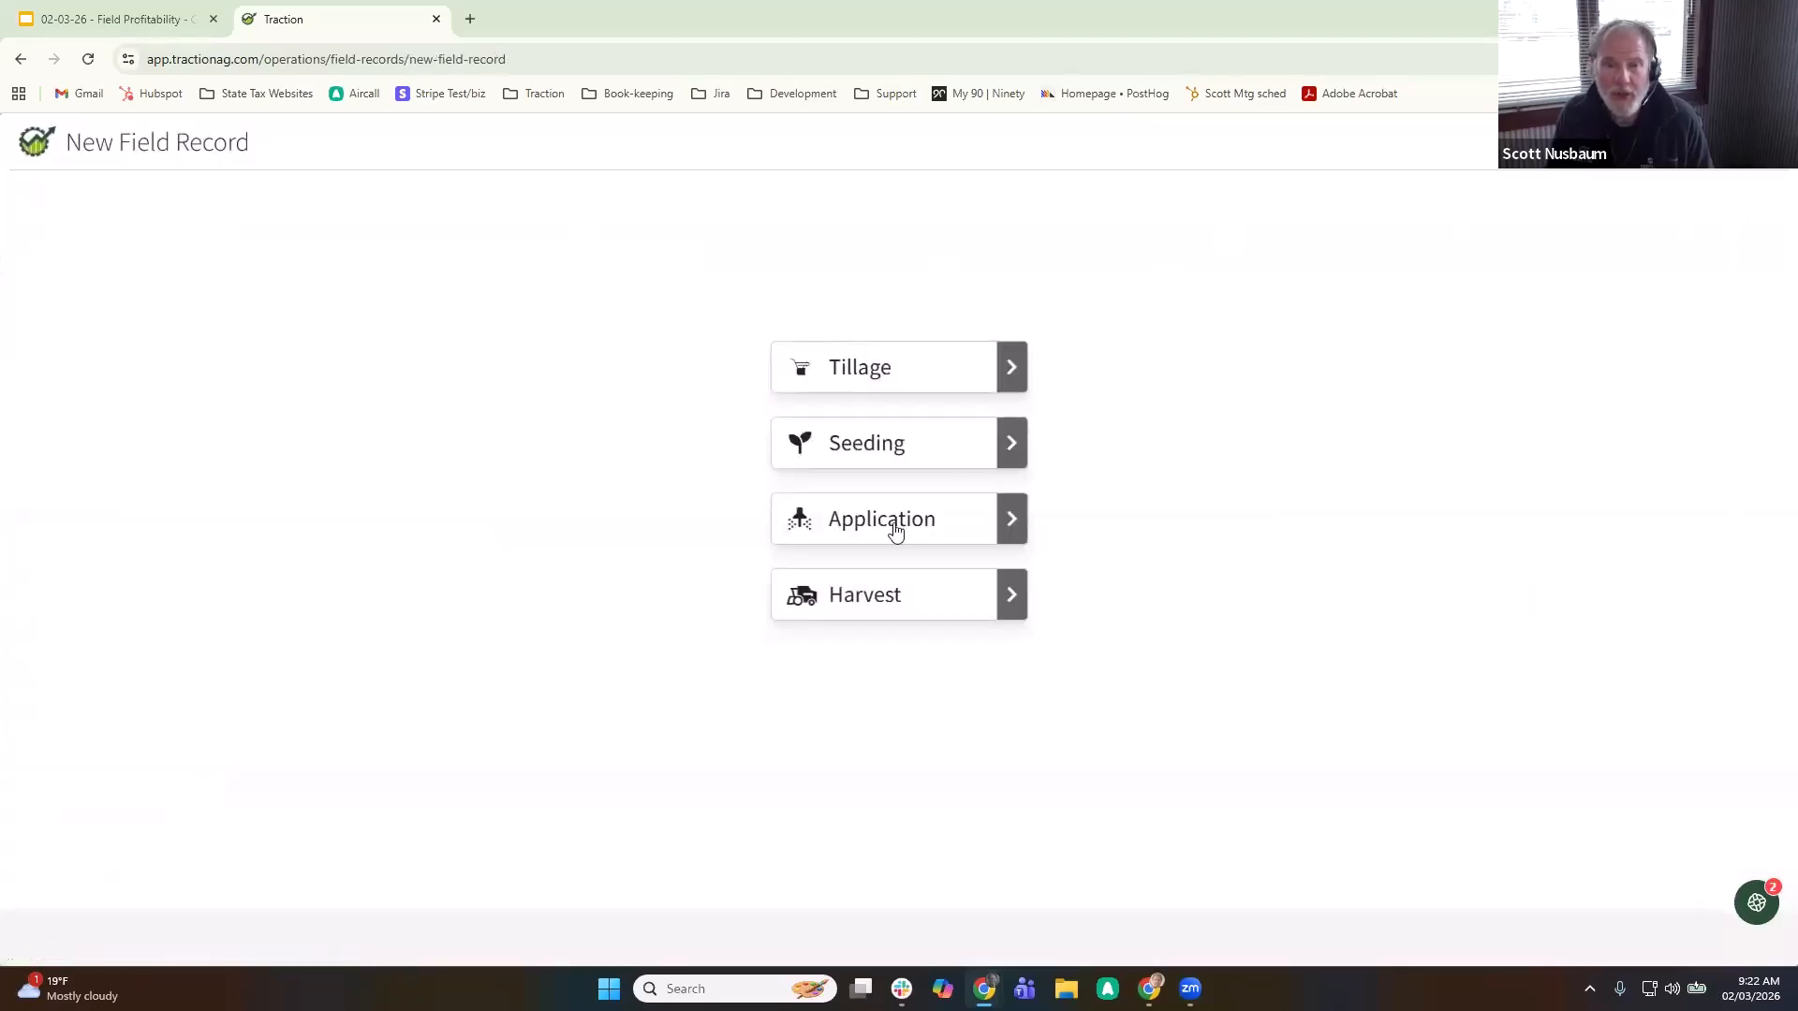
{"action": "left_click", "coordinate": [869, 586]}
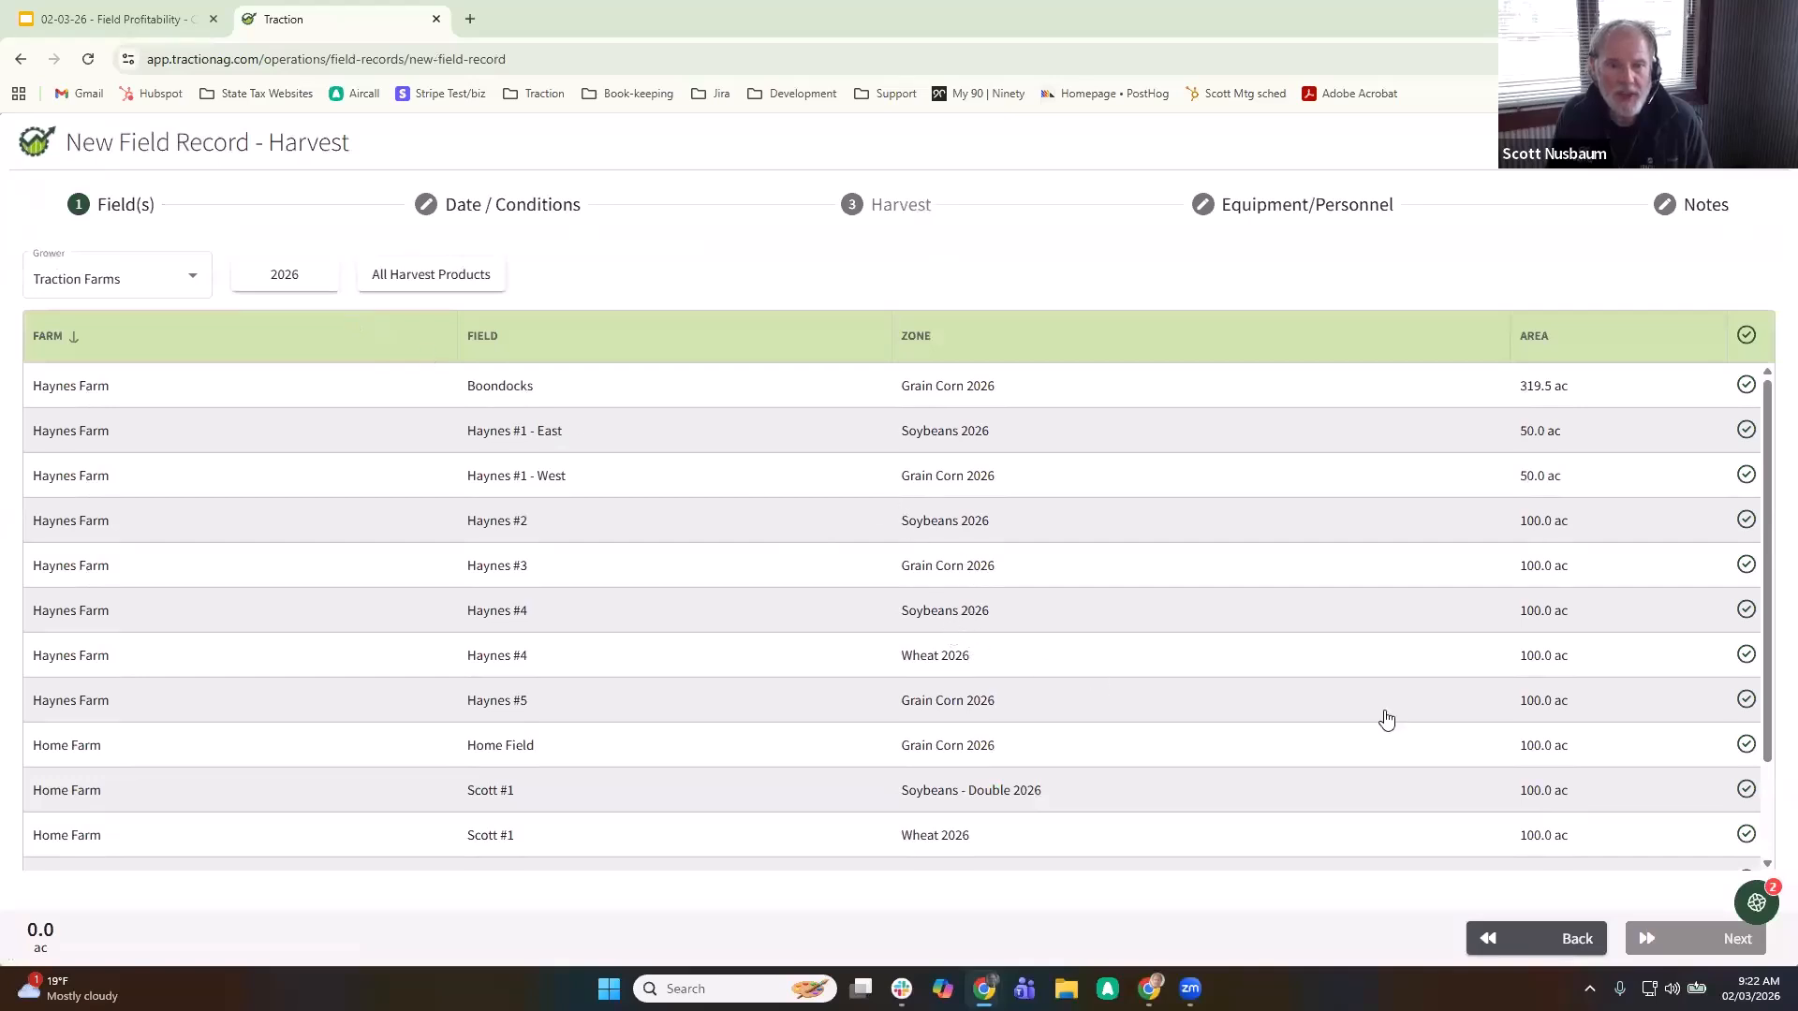
{"action": "left_click", "coordinate": [1743, 749]}
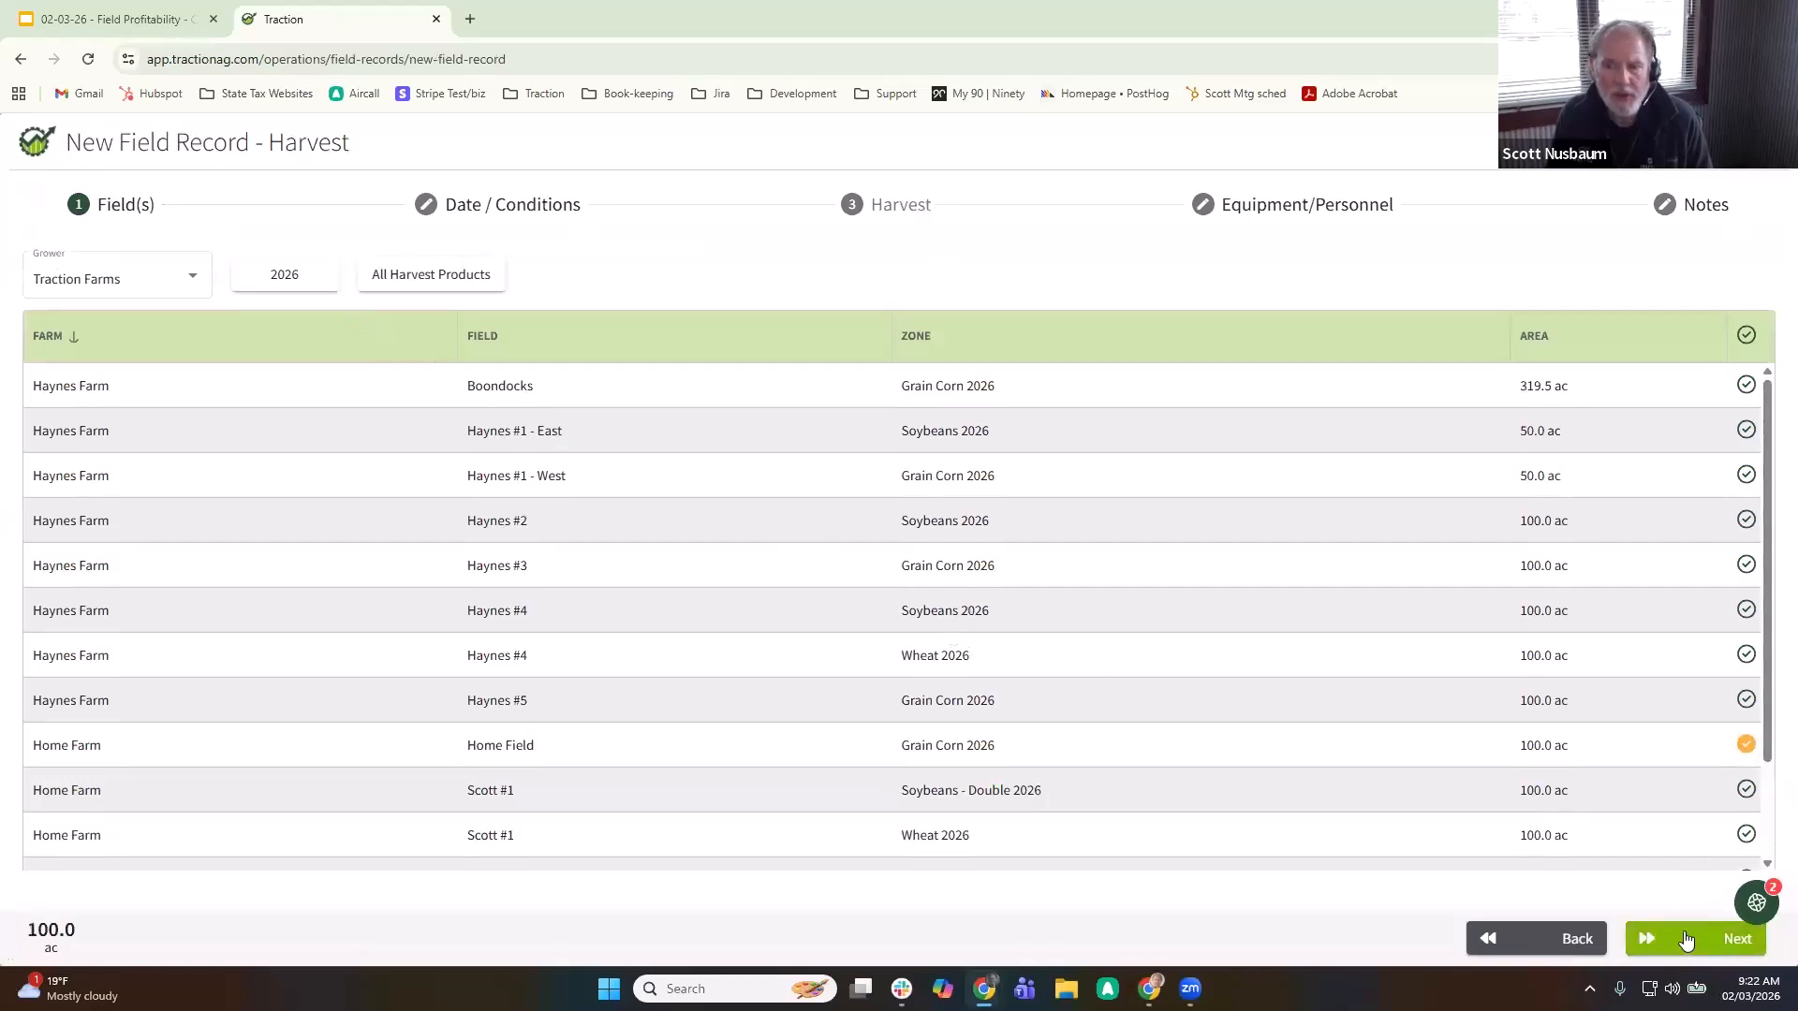
{"action": "left_click", "coordinate": [1676, 936]}
{"action": "left_click", "coordinate": [1663, 939]}
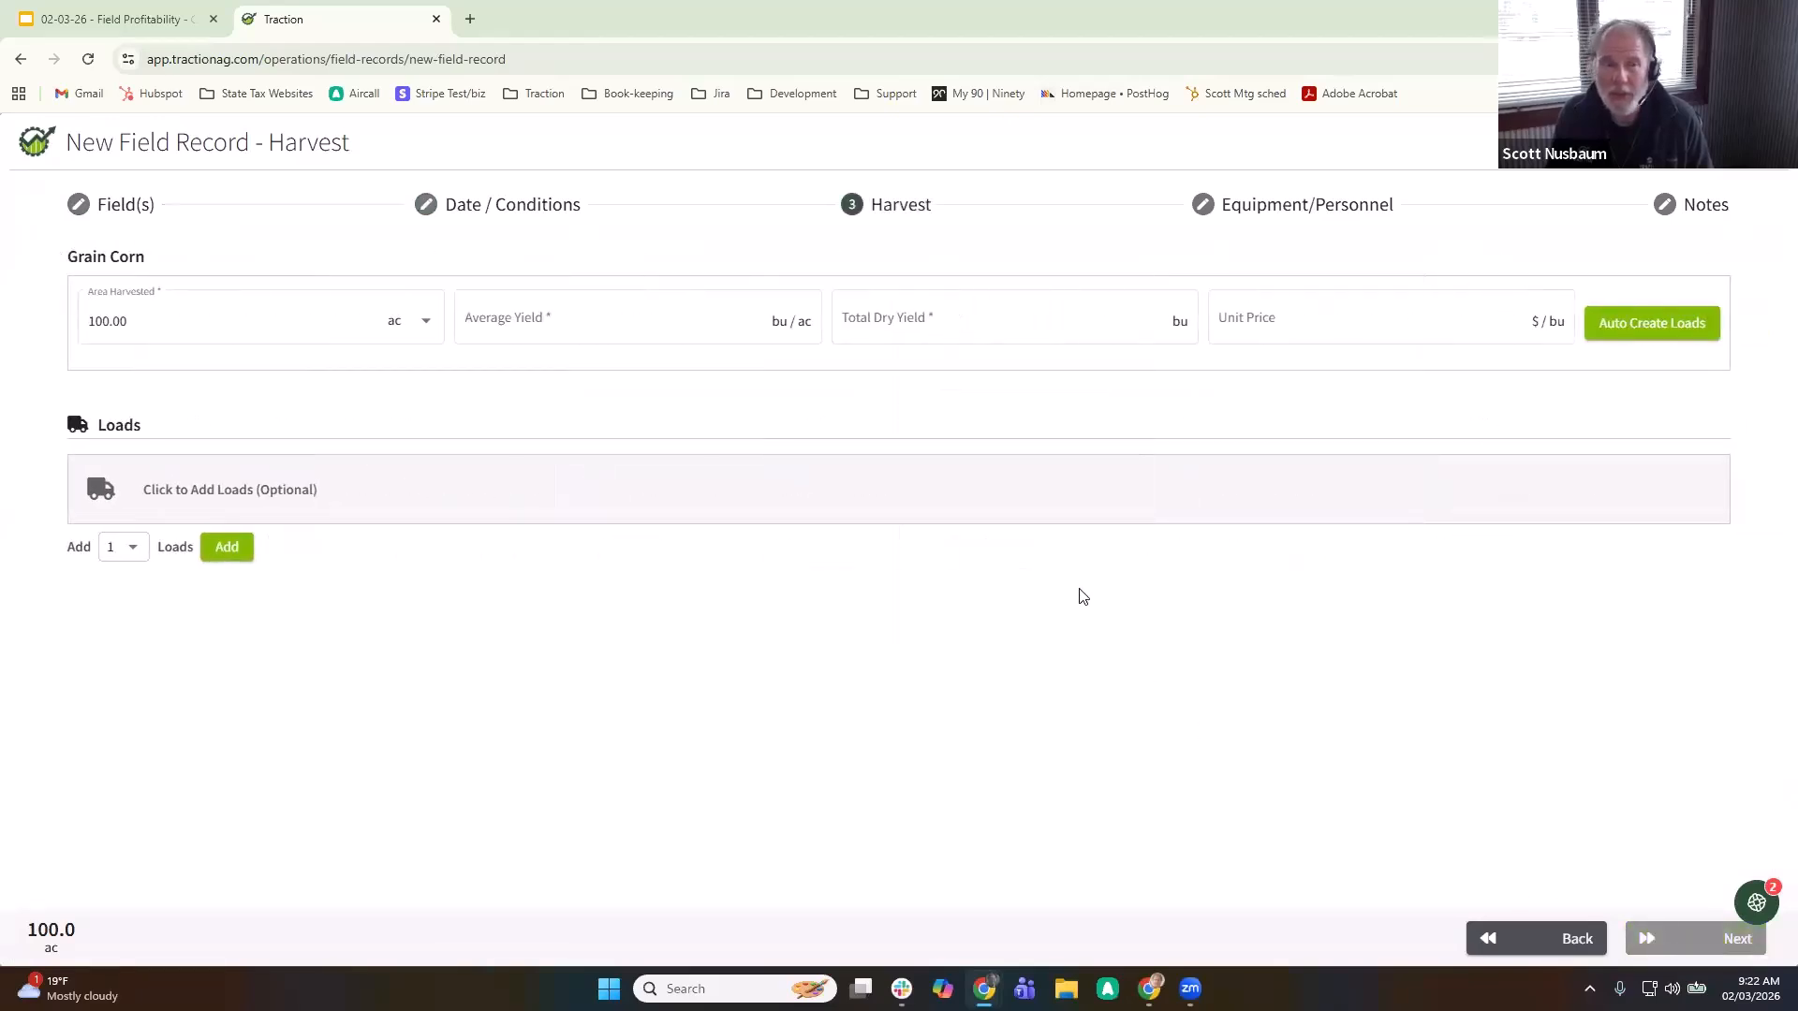
- Set the grain corn harvest's average yield to 200 bu/ac and its unit price to 5.5 $/bu
{"action": "left_click", "coordinate": [571, 316]}
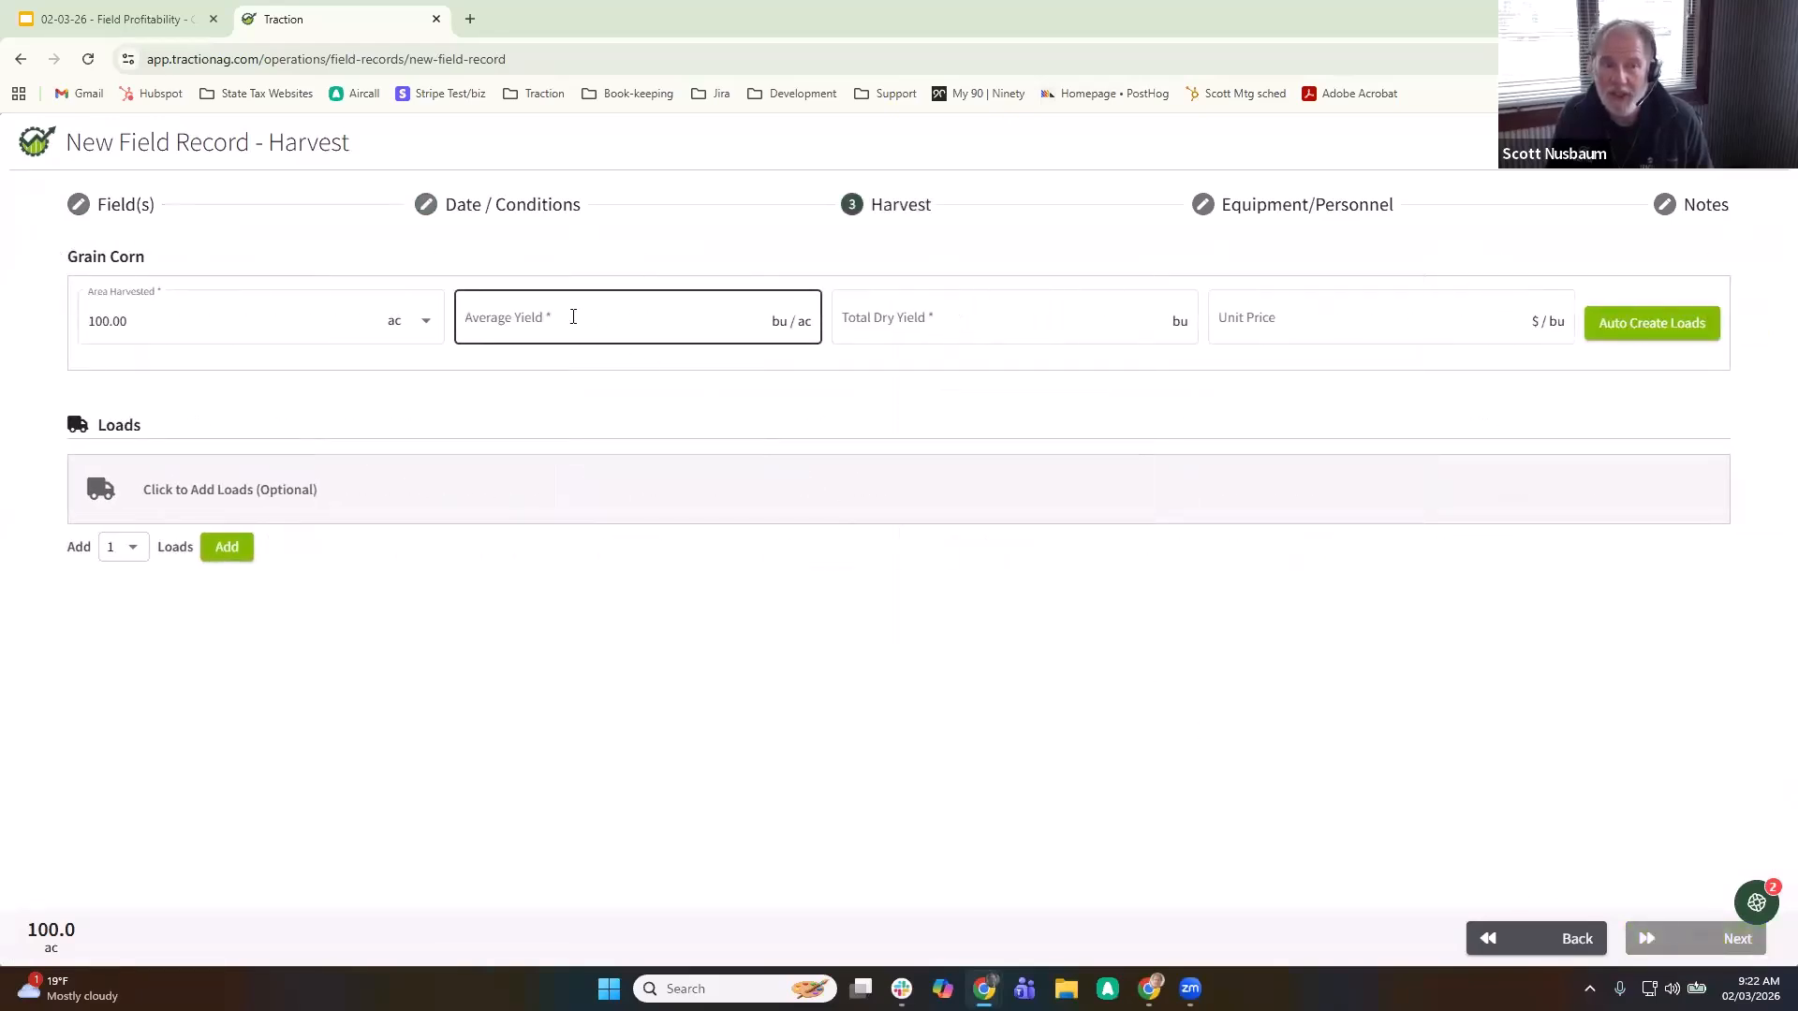
{"action": "type", "text": "200"}
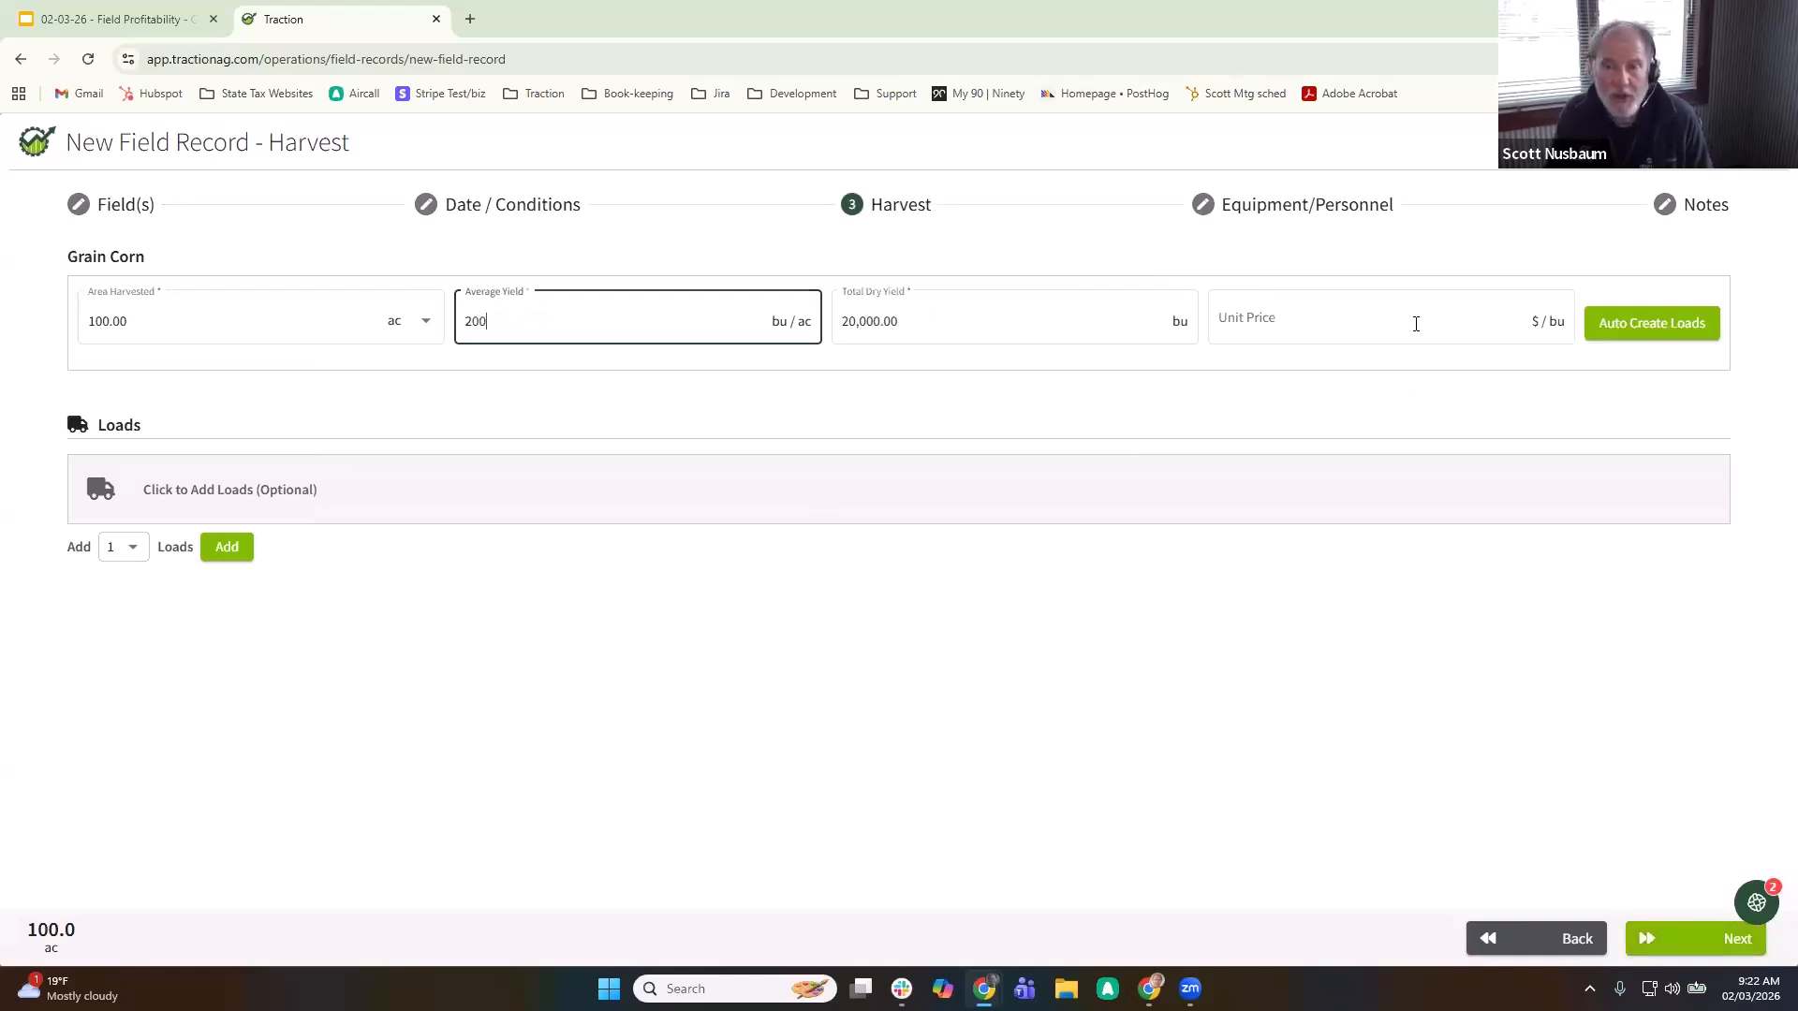
{"action": "left_click", "coordinate": [1349, 320]}
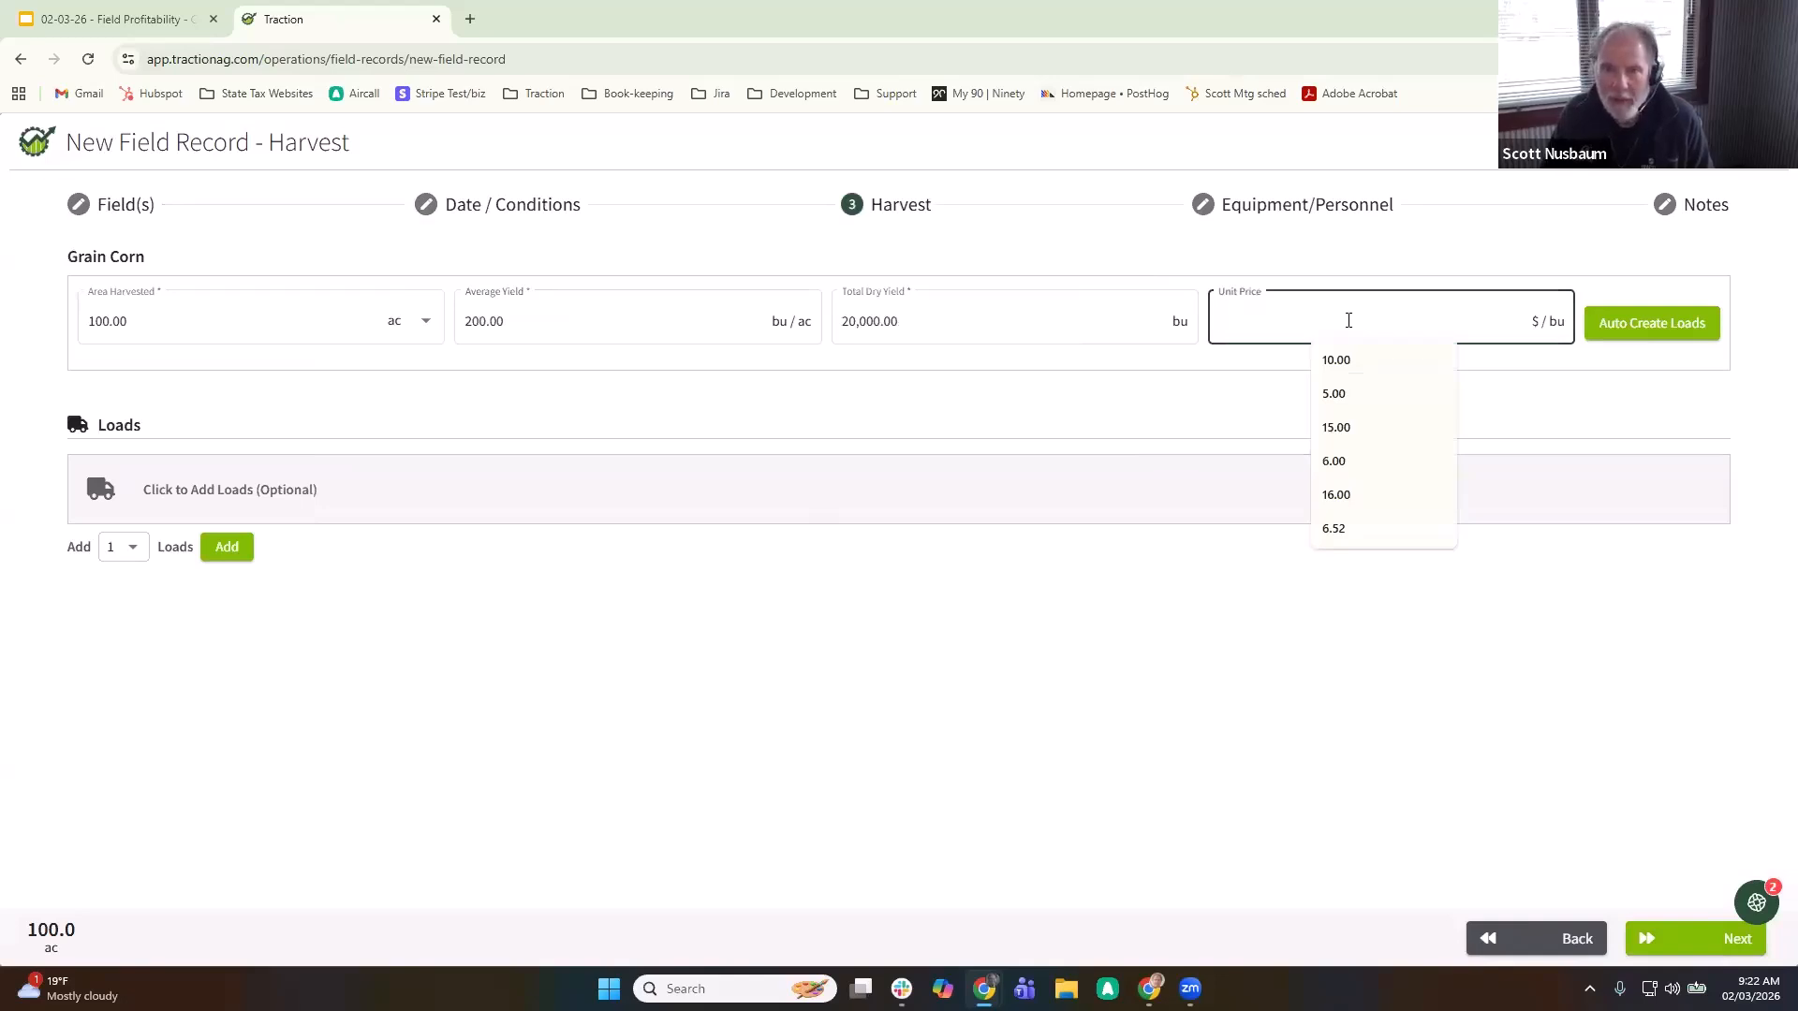
{"action": "type", "text": "5.5"}
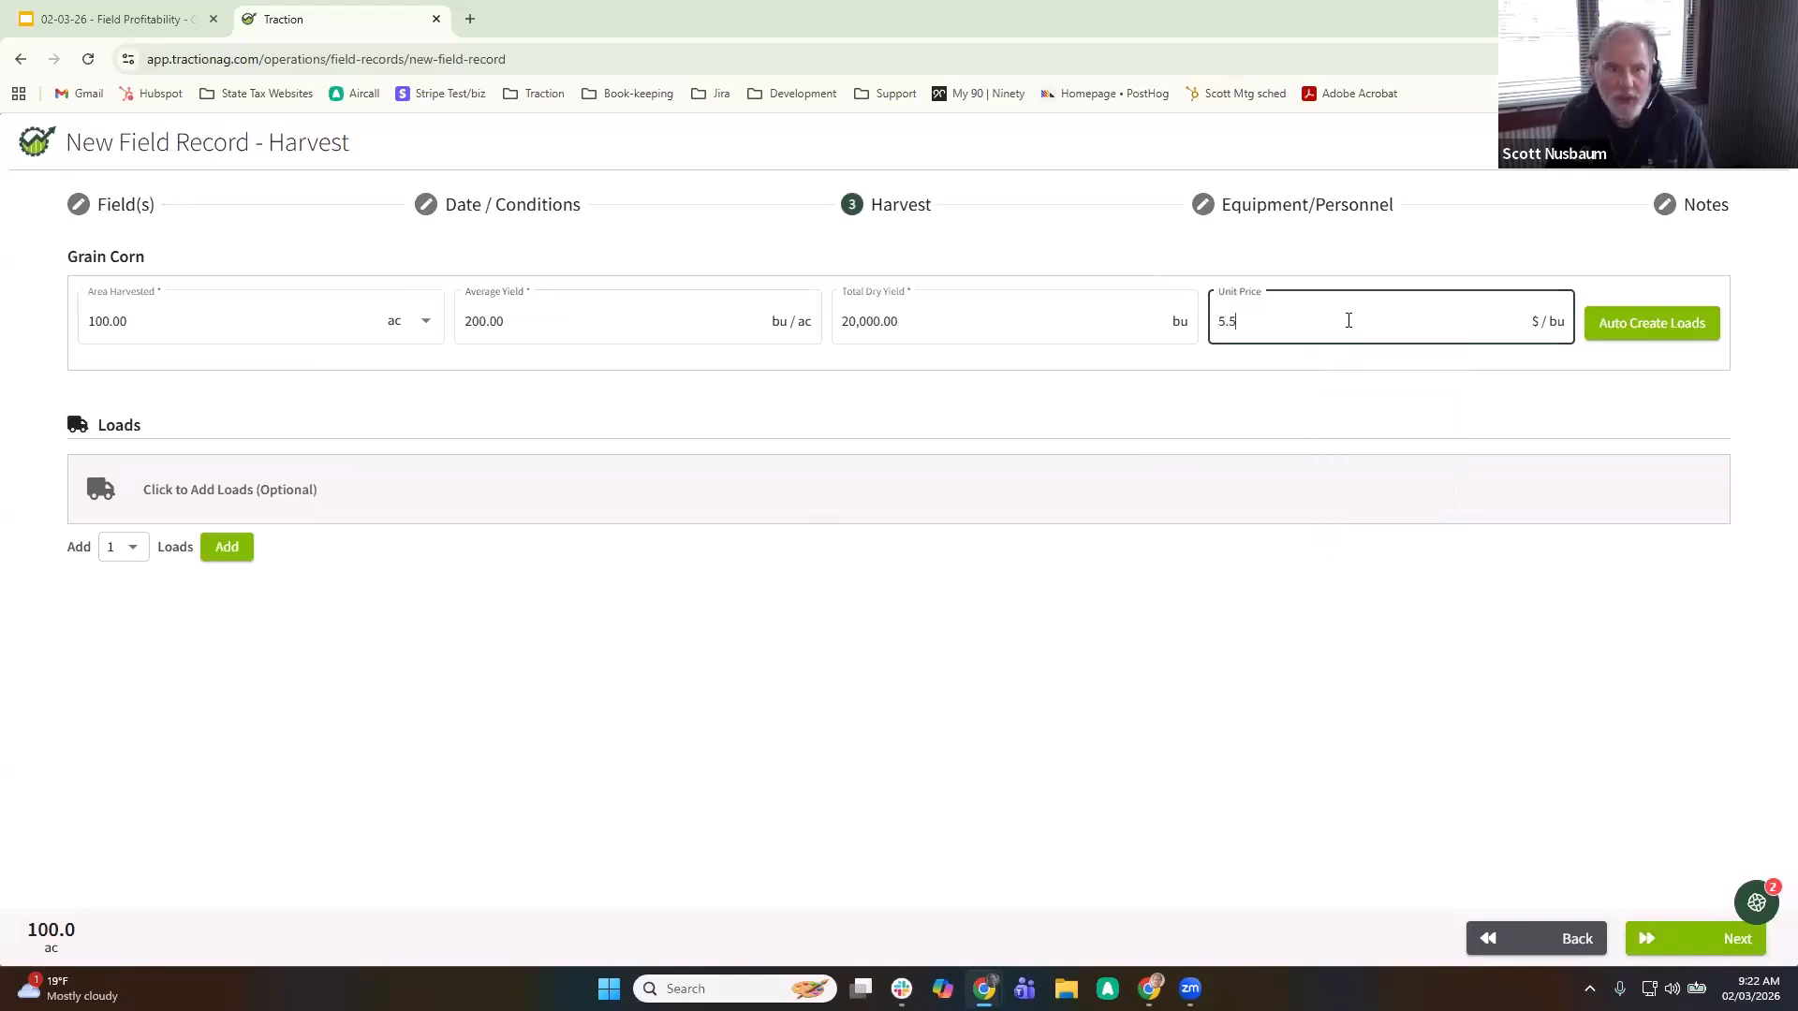
- Auto-create the harvest load with a destination storage location, and save and close the field record
{"action": "left_click", "coordinate": [1627, 323]}
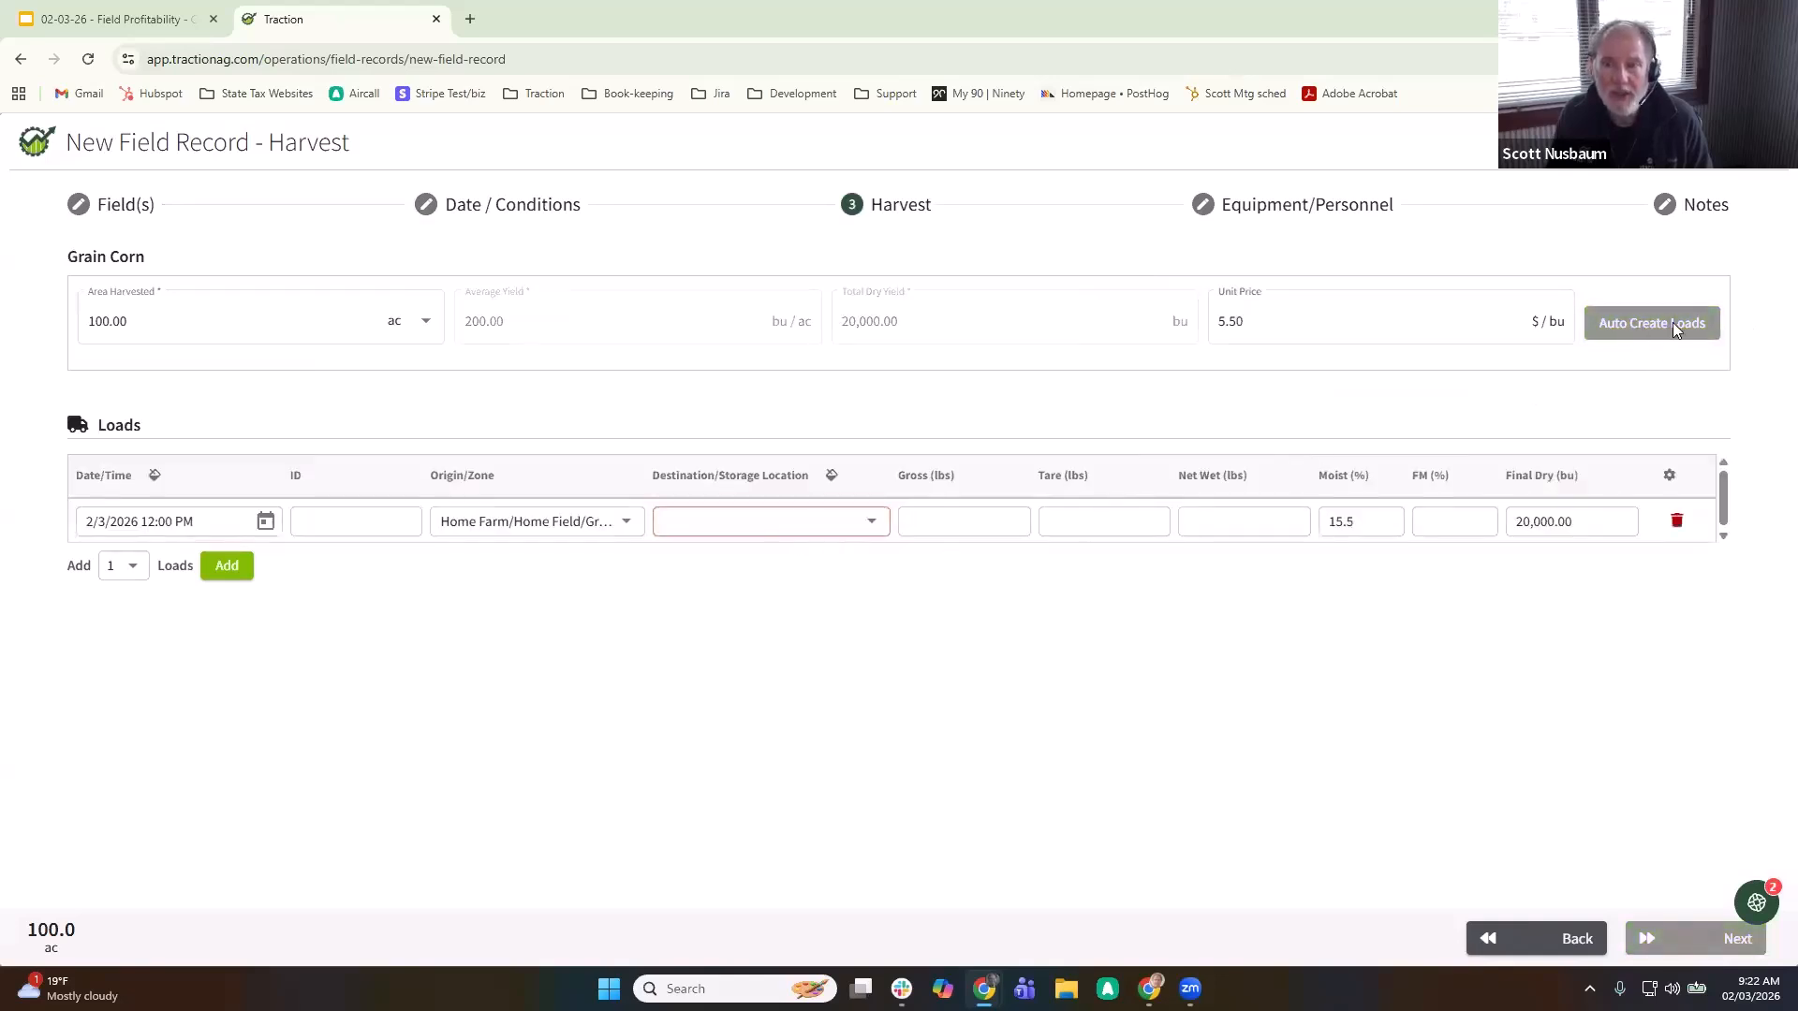
{"action": "left_click", "coordinate": [784, 532]}
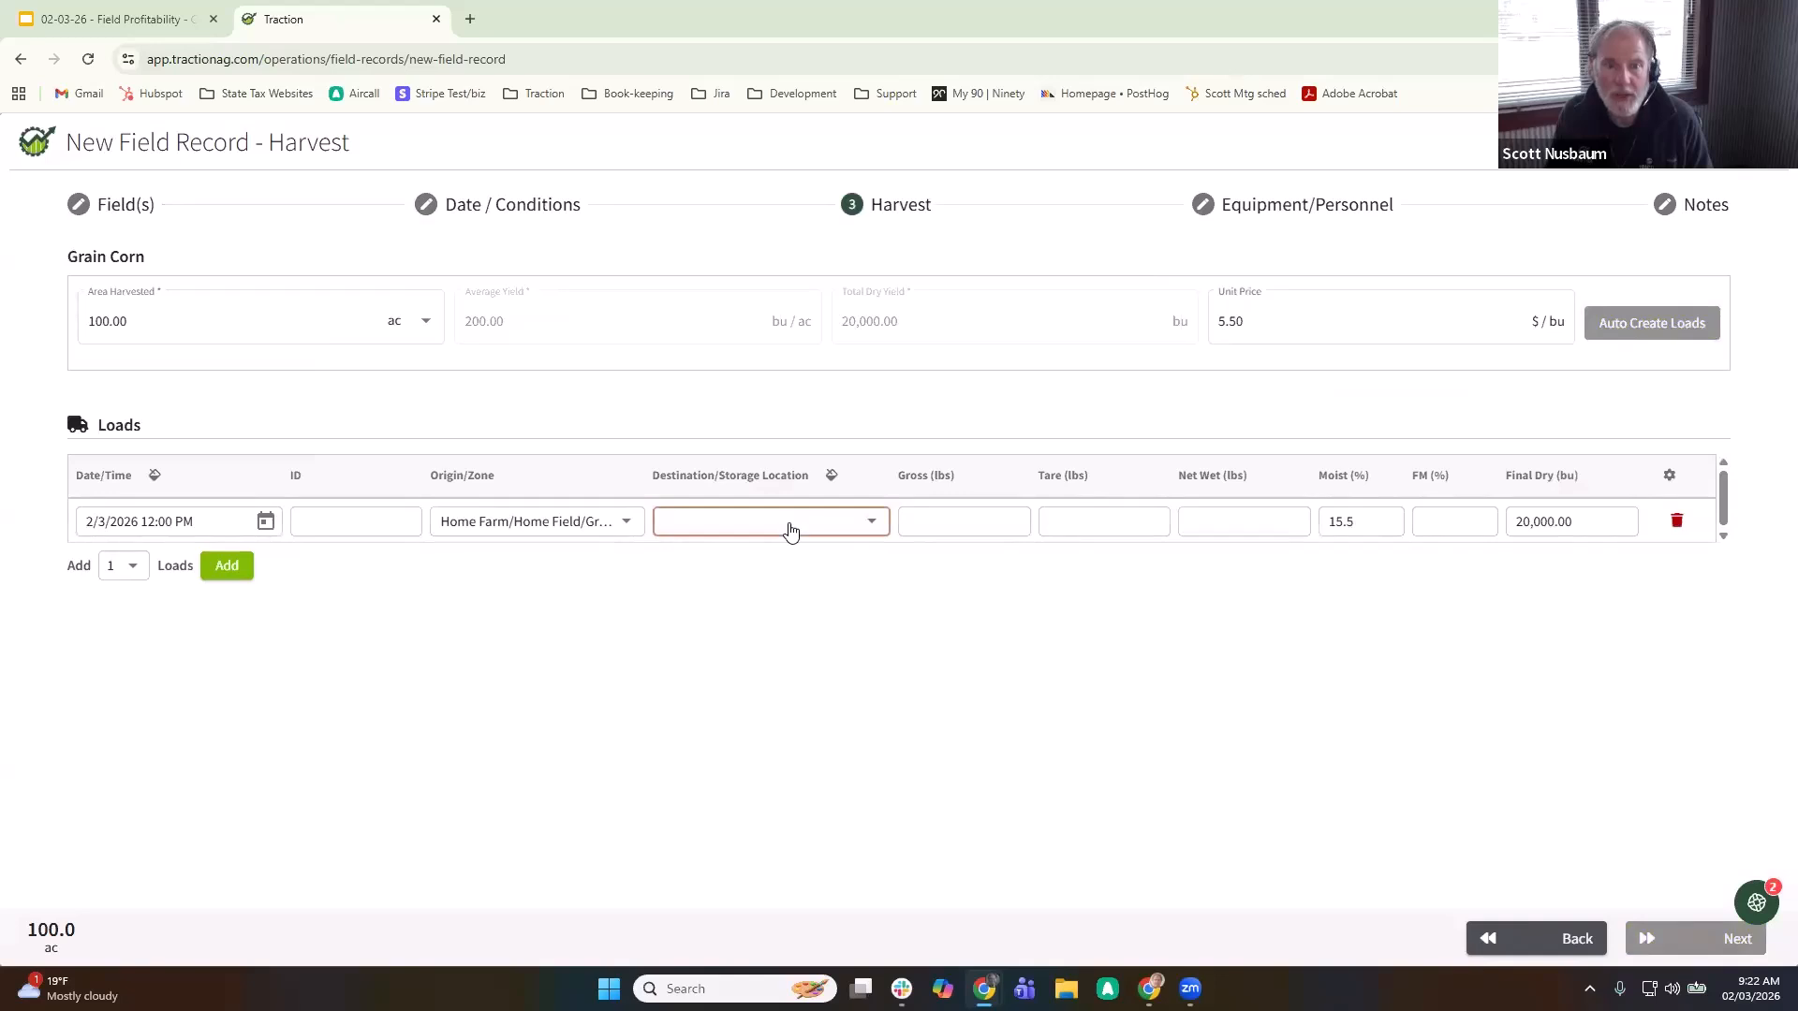
{"action": "left_click", "coordinate": [787, 531]}
{"action": "left_click", "coordinate": [1686, 939]}
{"action": "left_click", "coordinate": [1684, 939]}
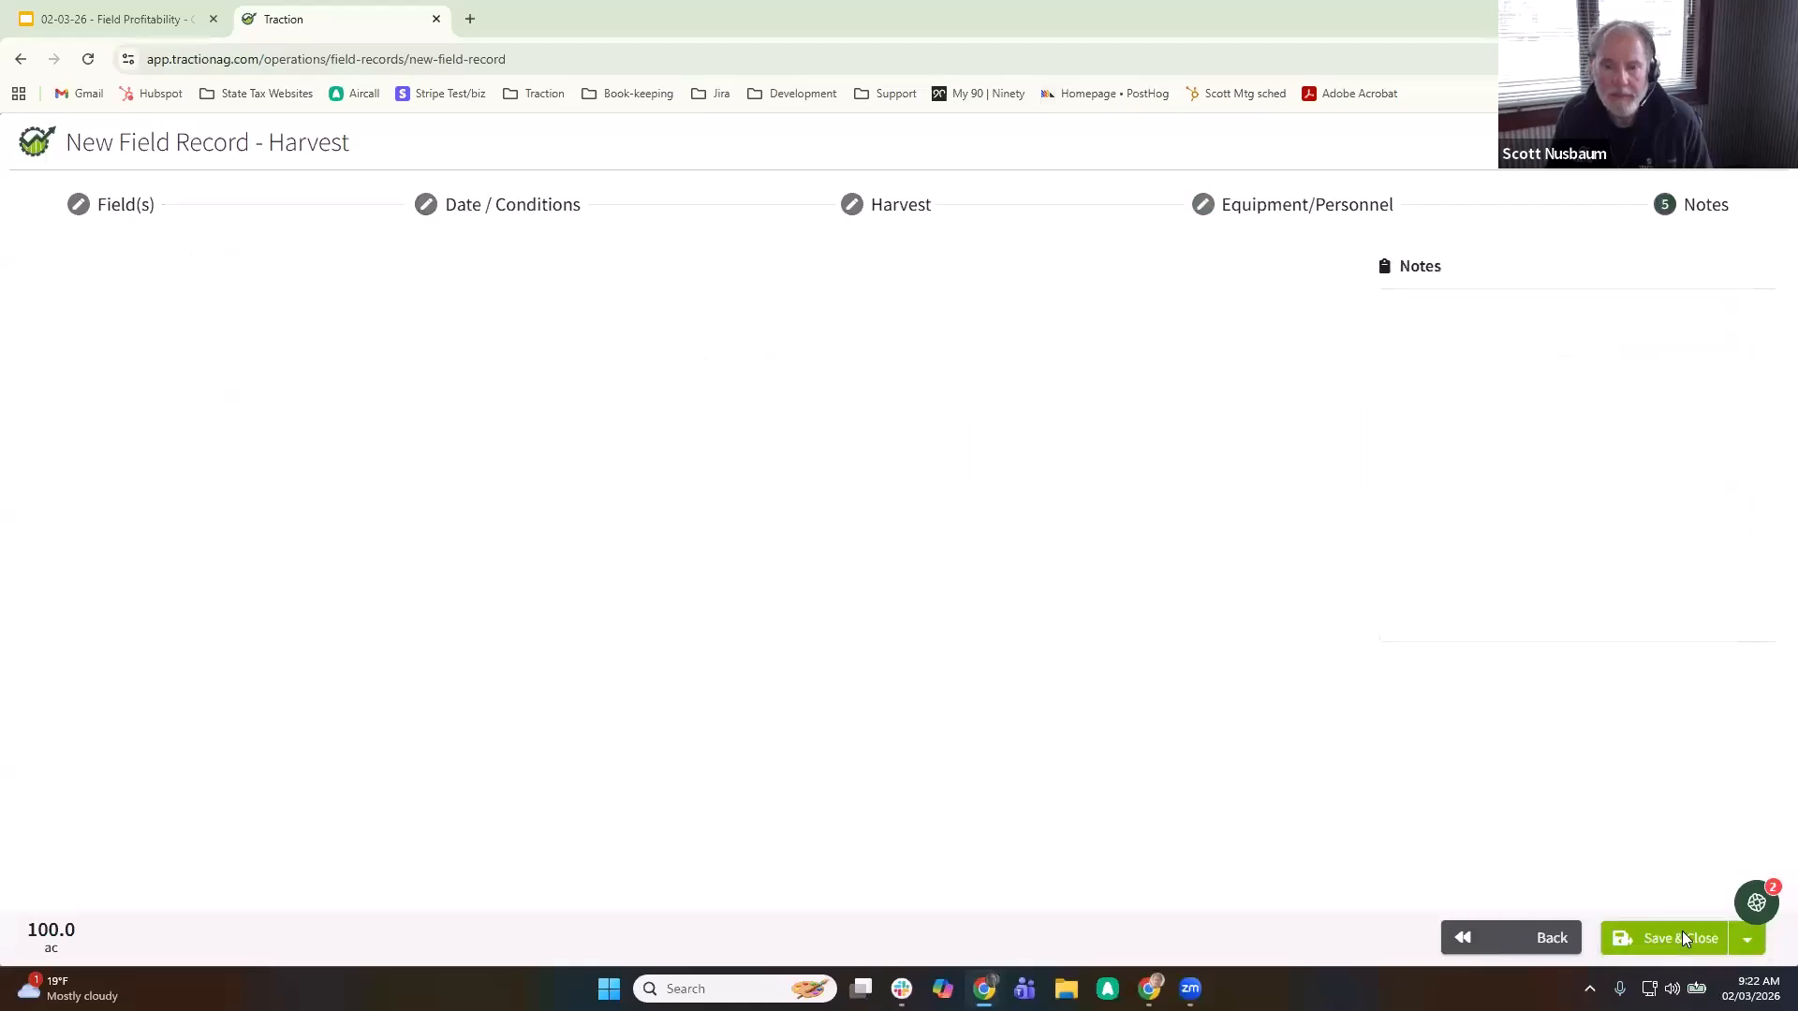
{"action": "left_click", "coordinate": [1606, 933]}
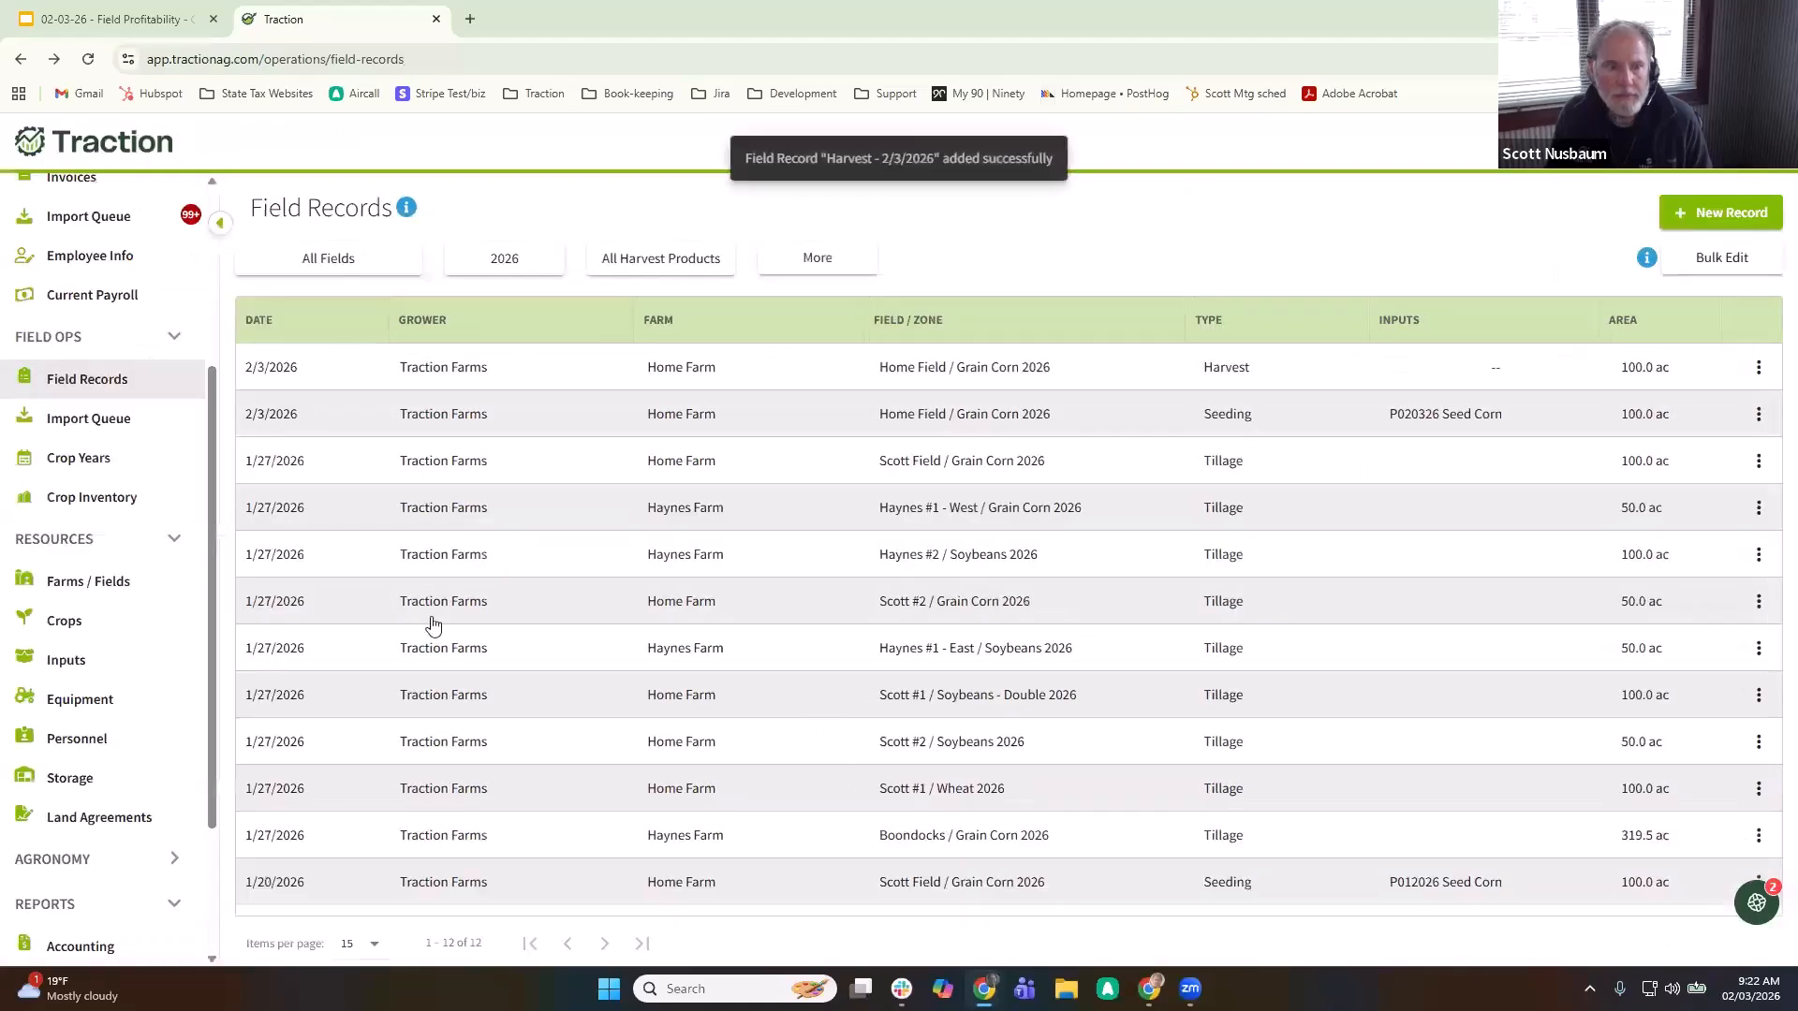
- Rerun the detailed Field Profit Center report and review the harvest revenue, expenses and net income
{"action": "scroll", "coordinate": [134, 765], "scroll_direction": "down", "scroll_amount": 2}
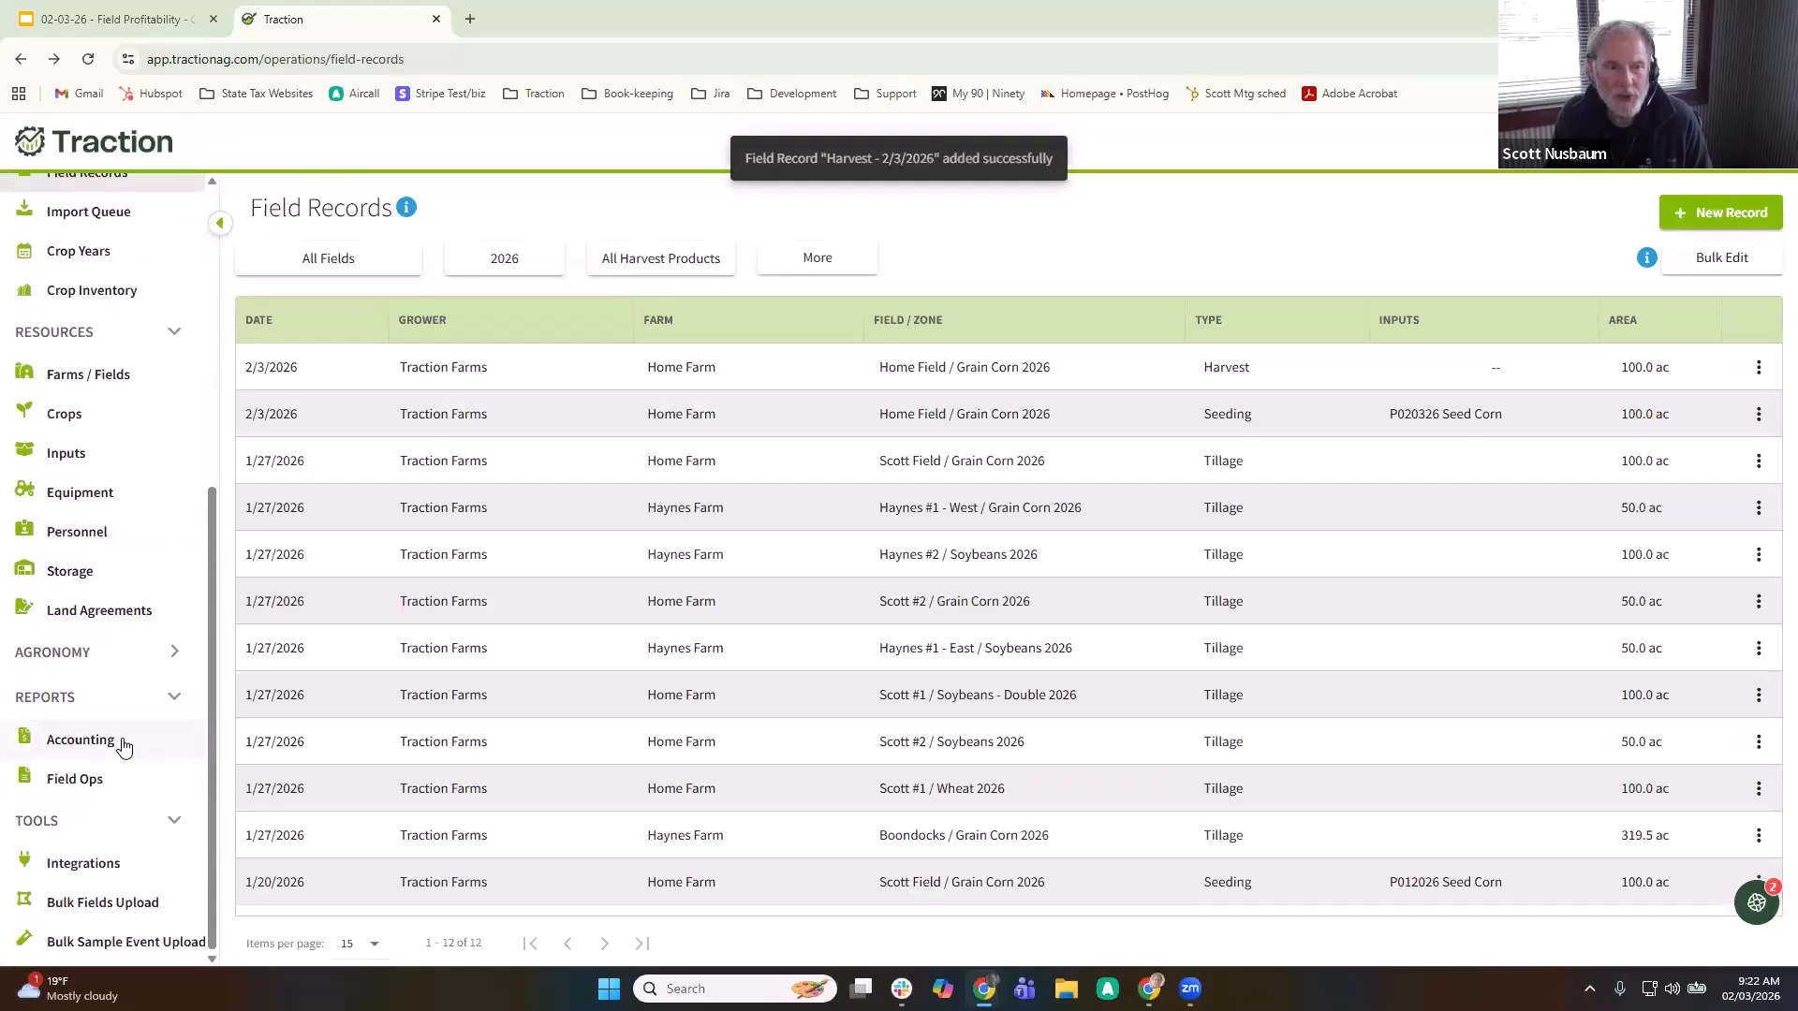
{"action": "left_click", "coordinate": [116, 747]}
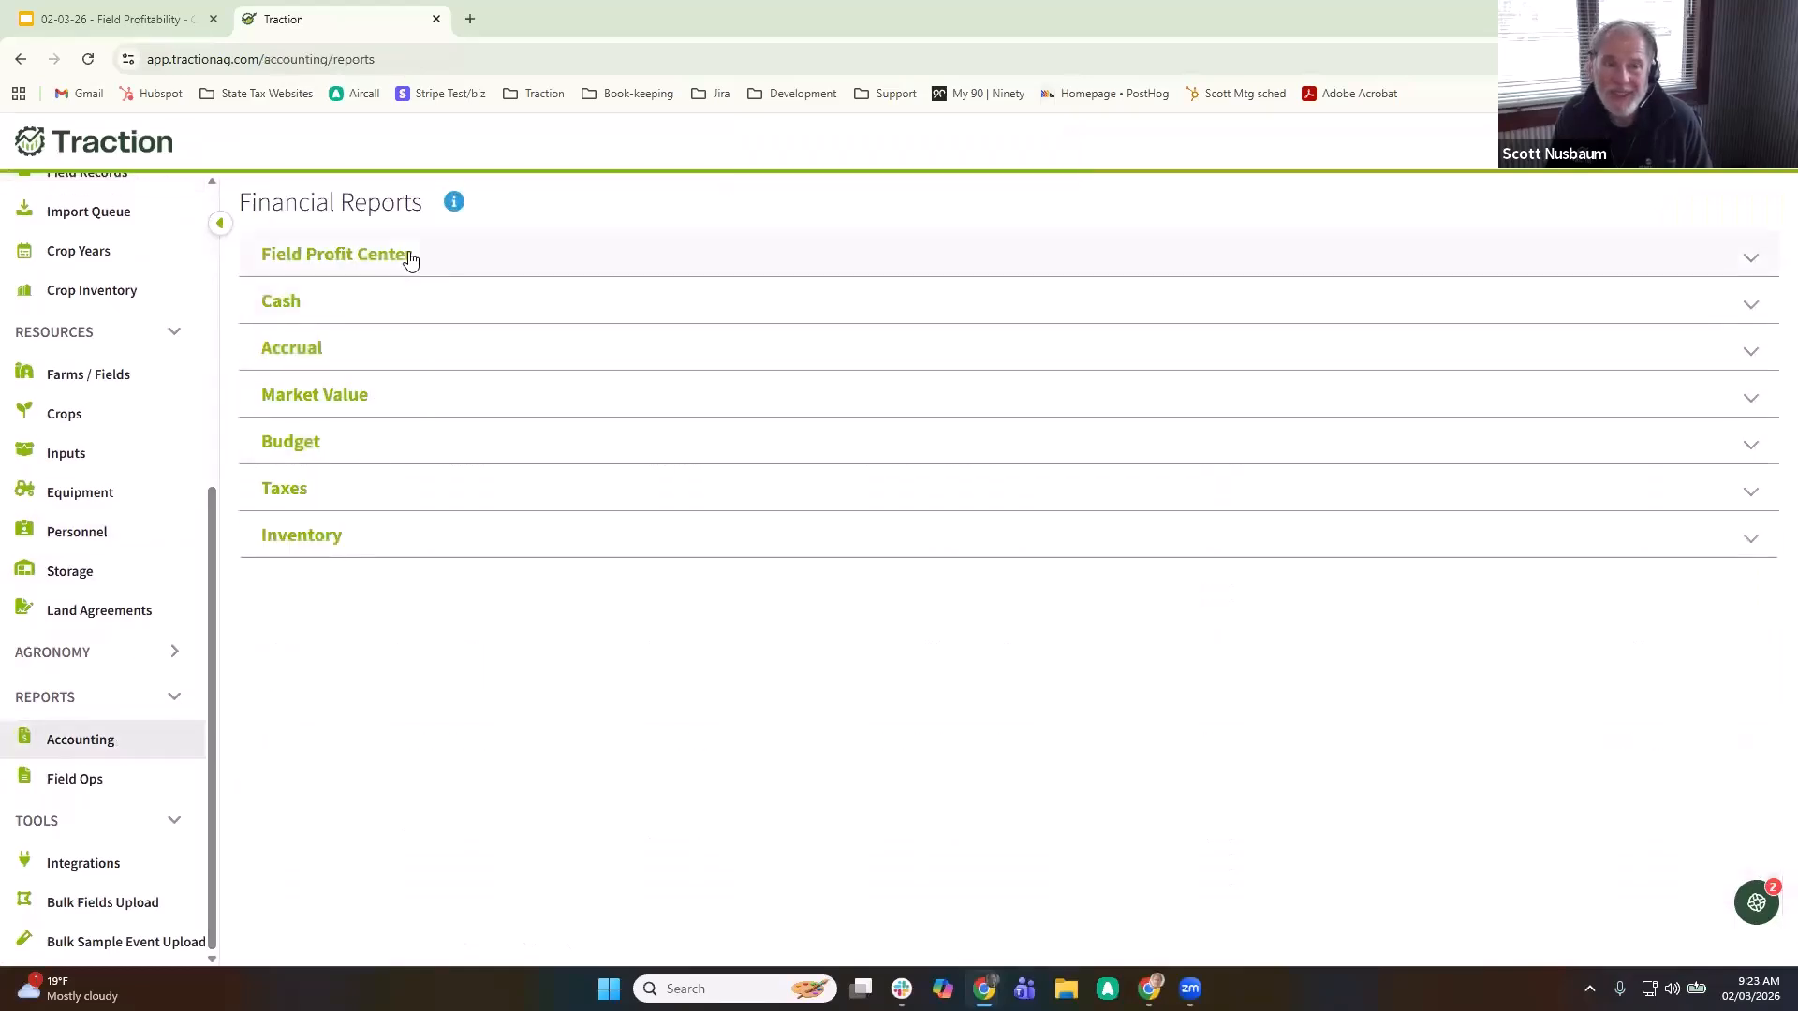
{"action": "left_click", "coordinate": [408, 256]}
{"action": "left_click", "coordinate": [453, 350]}
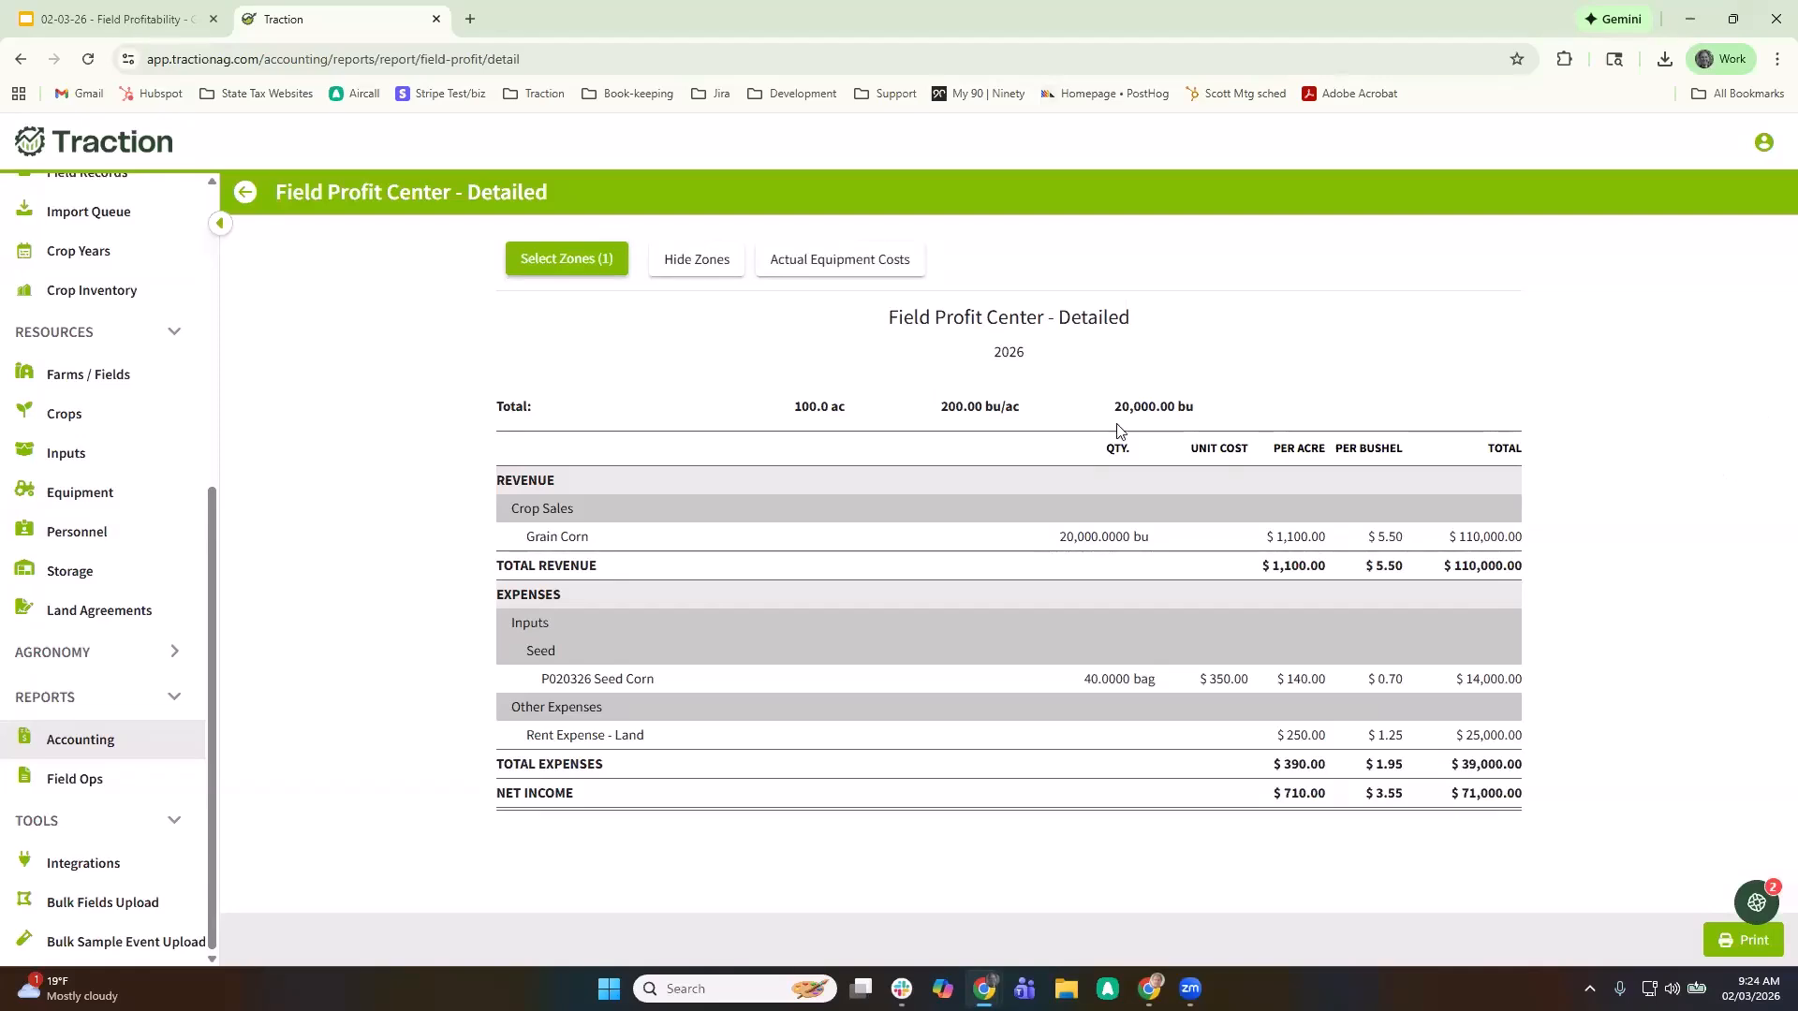
- Start a new bill with Keystone Cooperative as the contact
{"action": "scroll", "coordinate": [152, 422], "scroll_direction": "up", "scroll_amount": 4}
{"action": "left_click", "coordinate": [173, 319]}
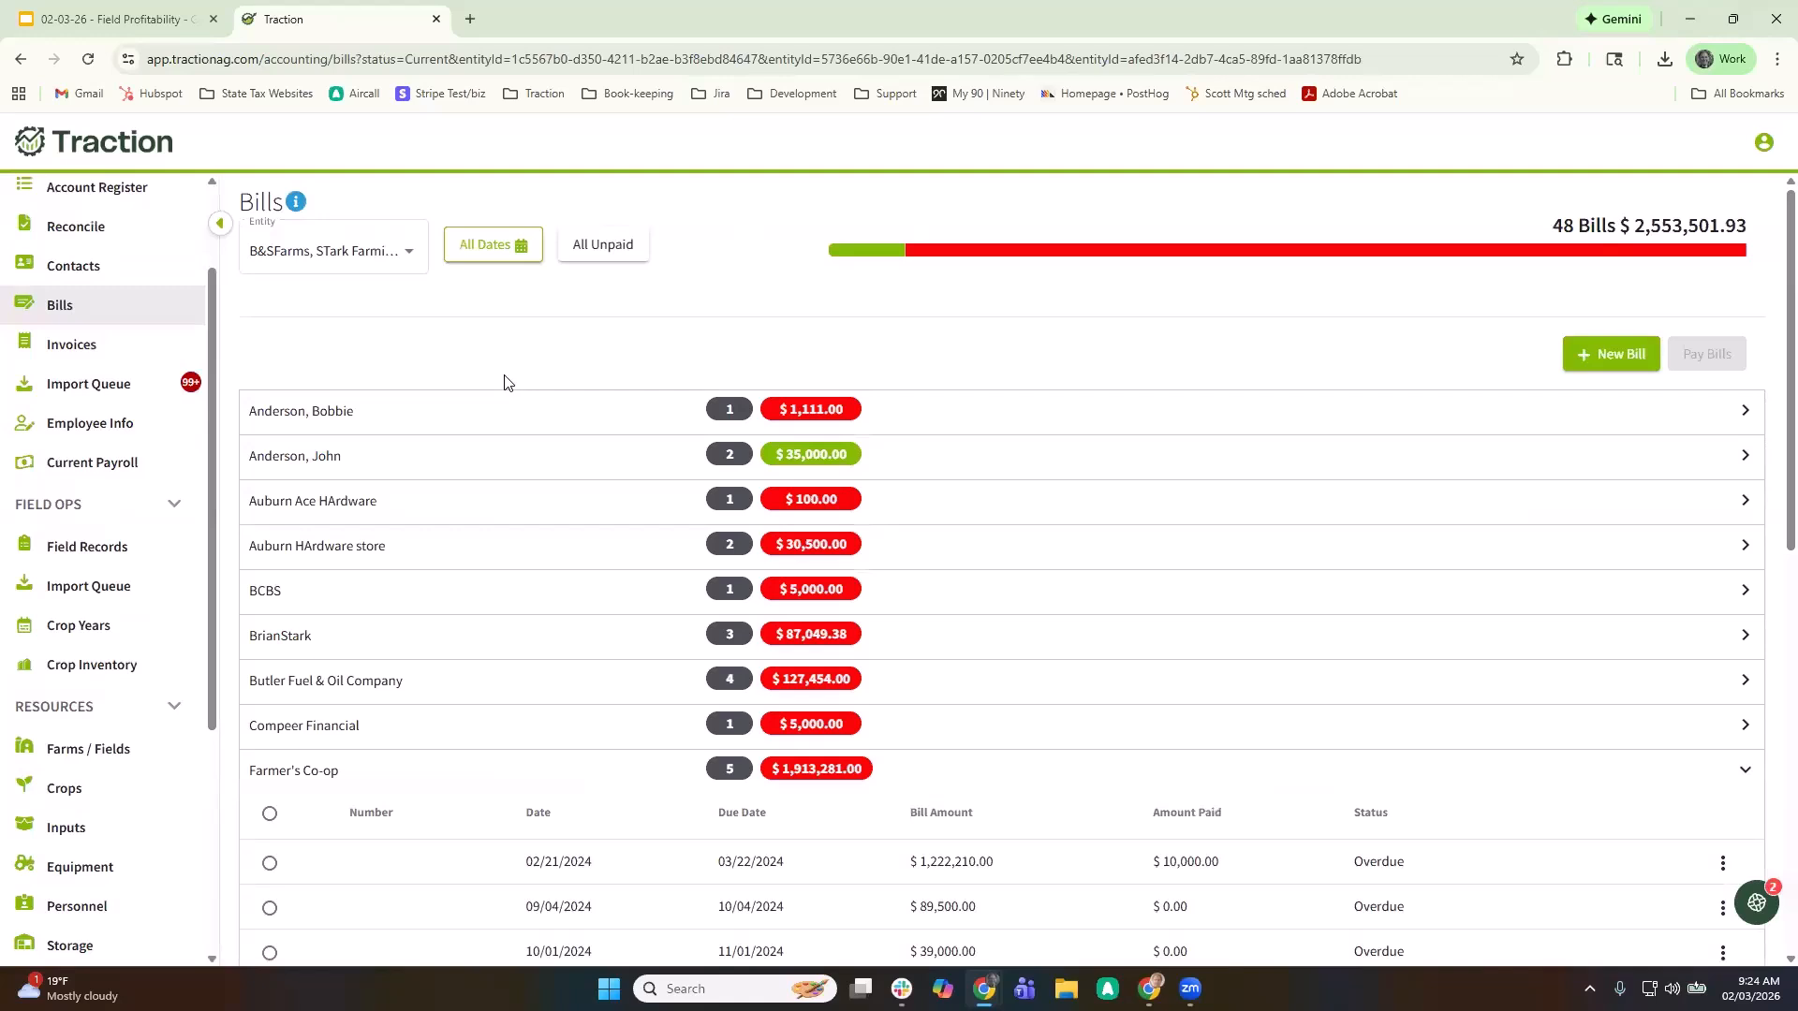
{"action": "left_click", "coordinate": [1604, 360]}
{"action": "left_click", "coordinate": [936, 266]}
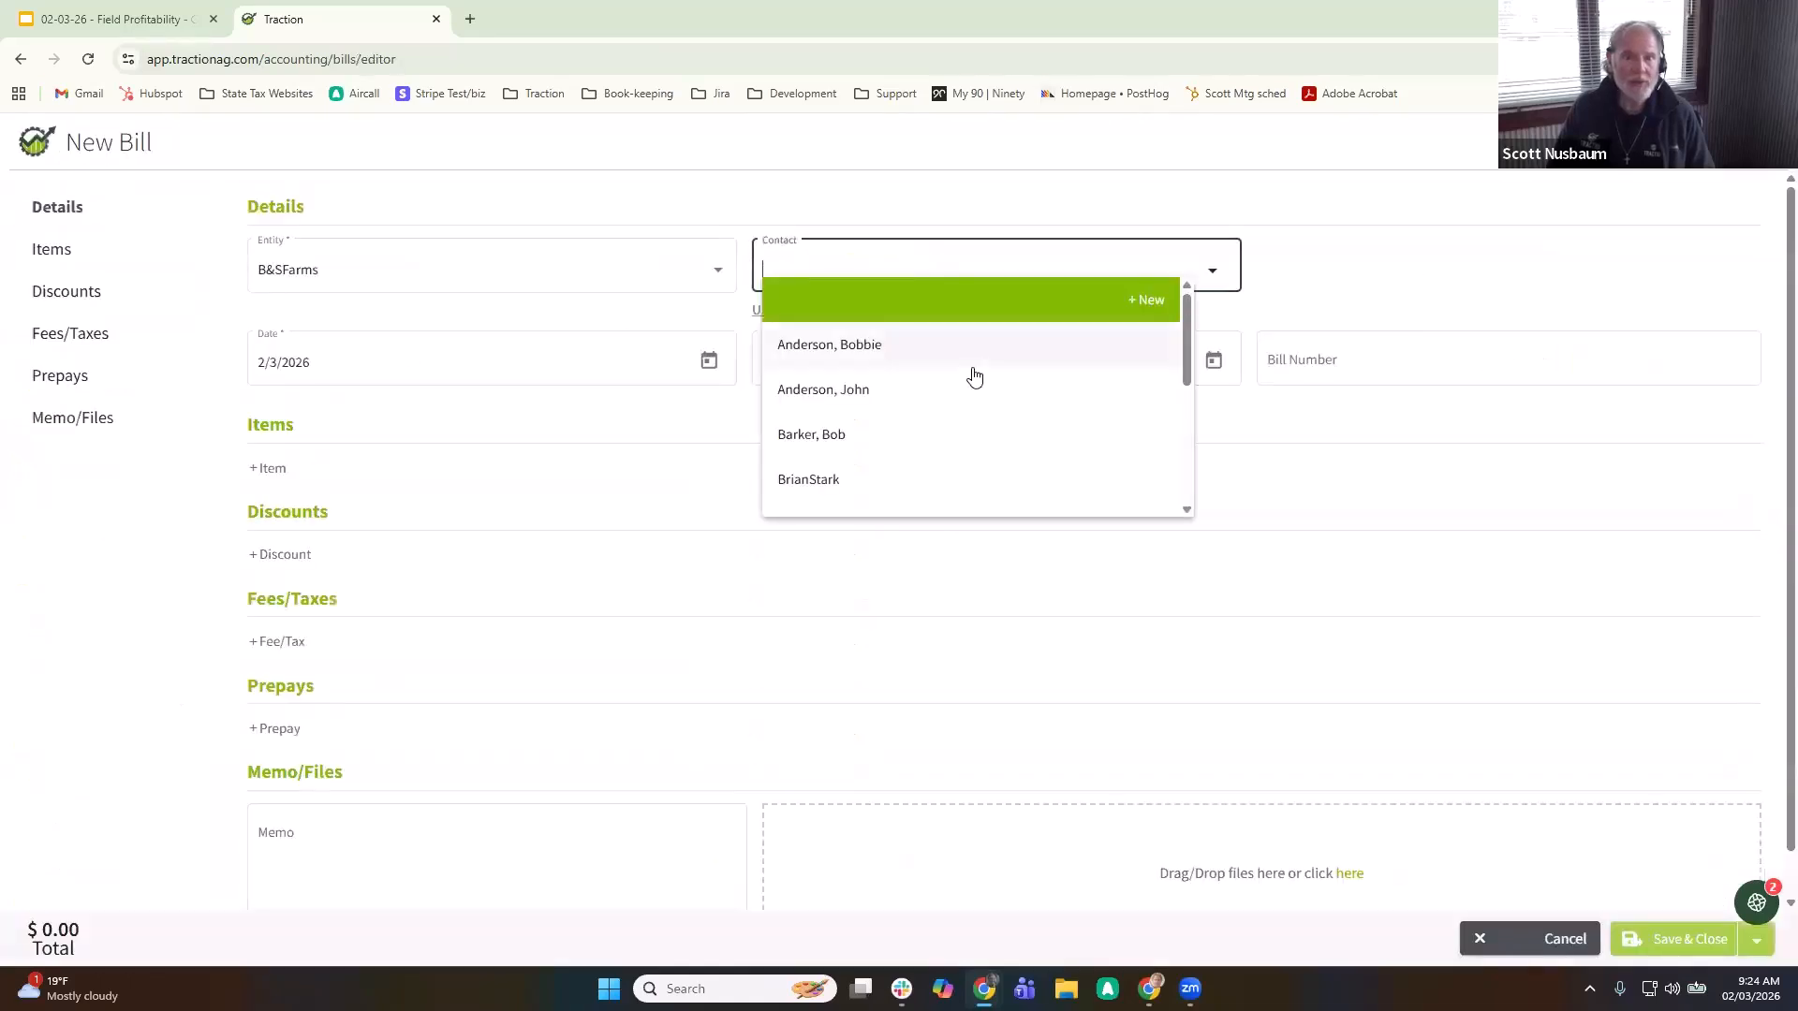
{"action": "scroll", "coordinate": [973, 375], "scroll_direction": "down", "scroll_amount": 3}
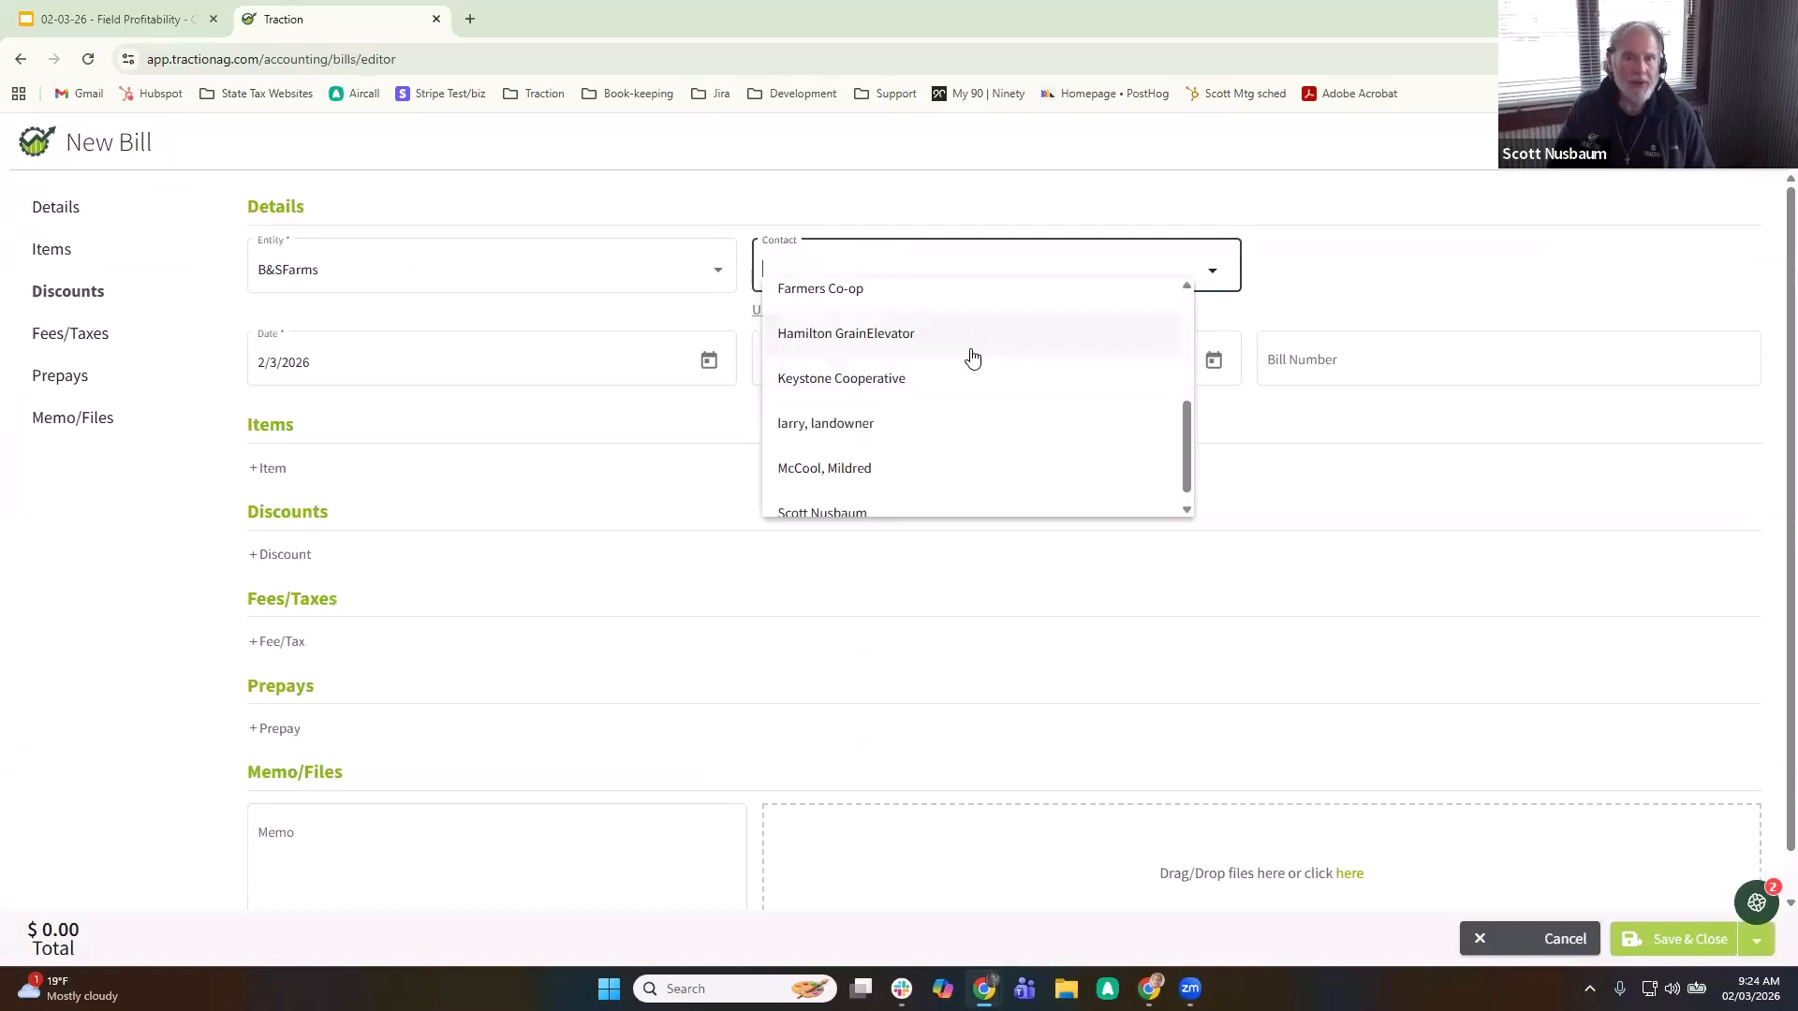
{"action": "left_click", "coordinate": [961, 380]}
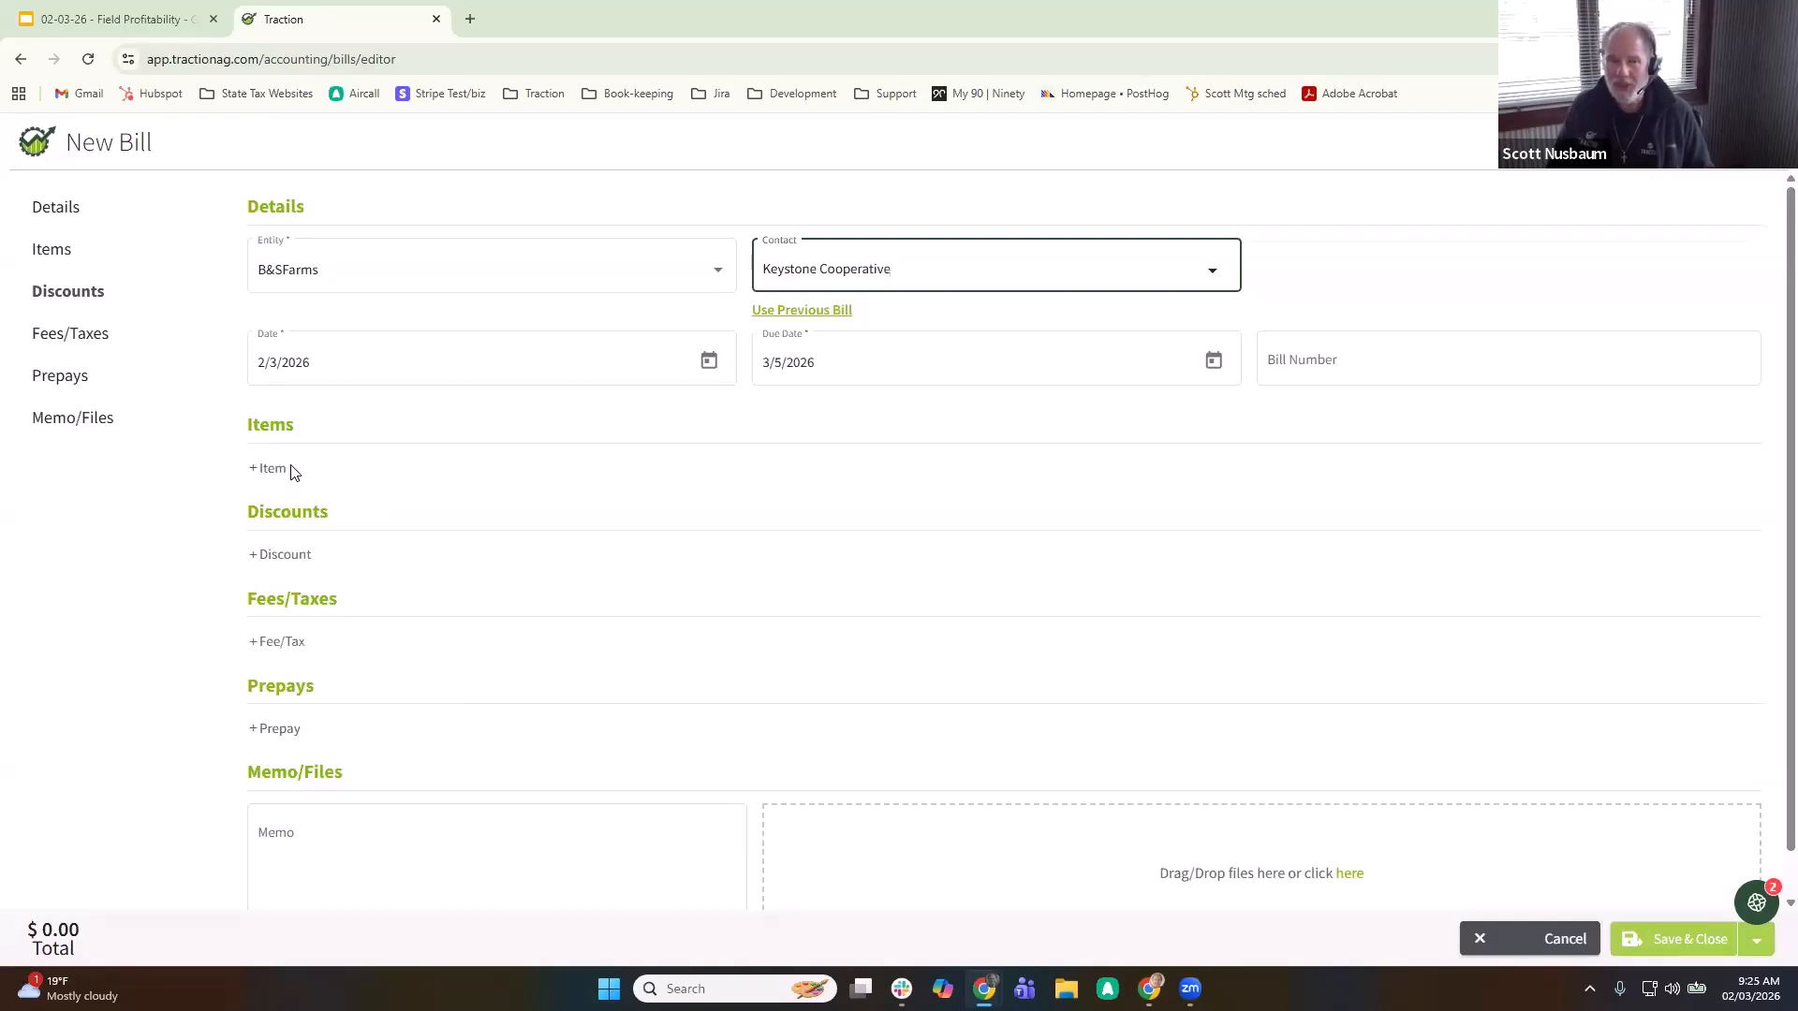
- Add a prepay line of type Prepay Expense to the bill and open the form for a new prepay
{"action": "left_click", "coordinate": [281, 729]}
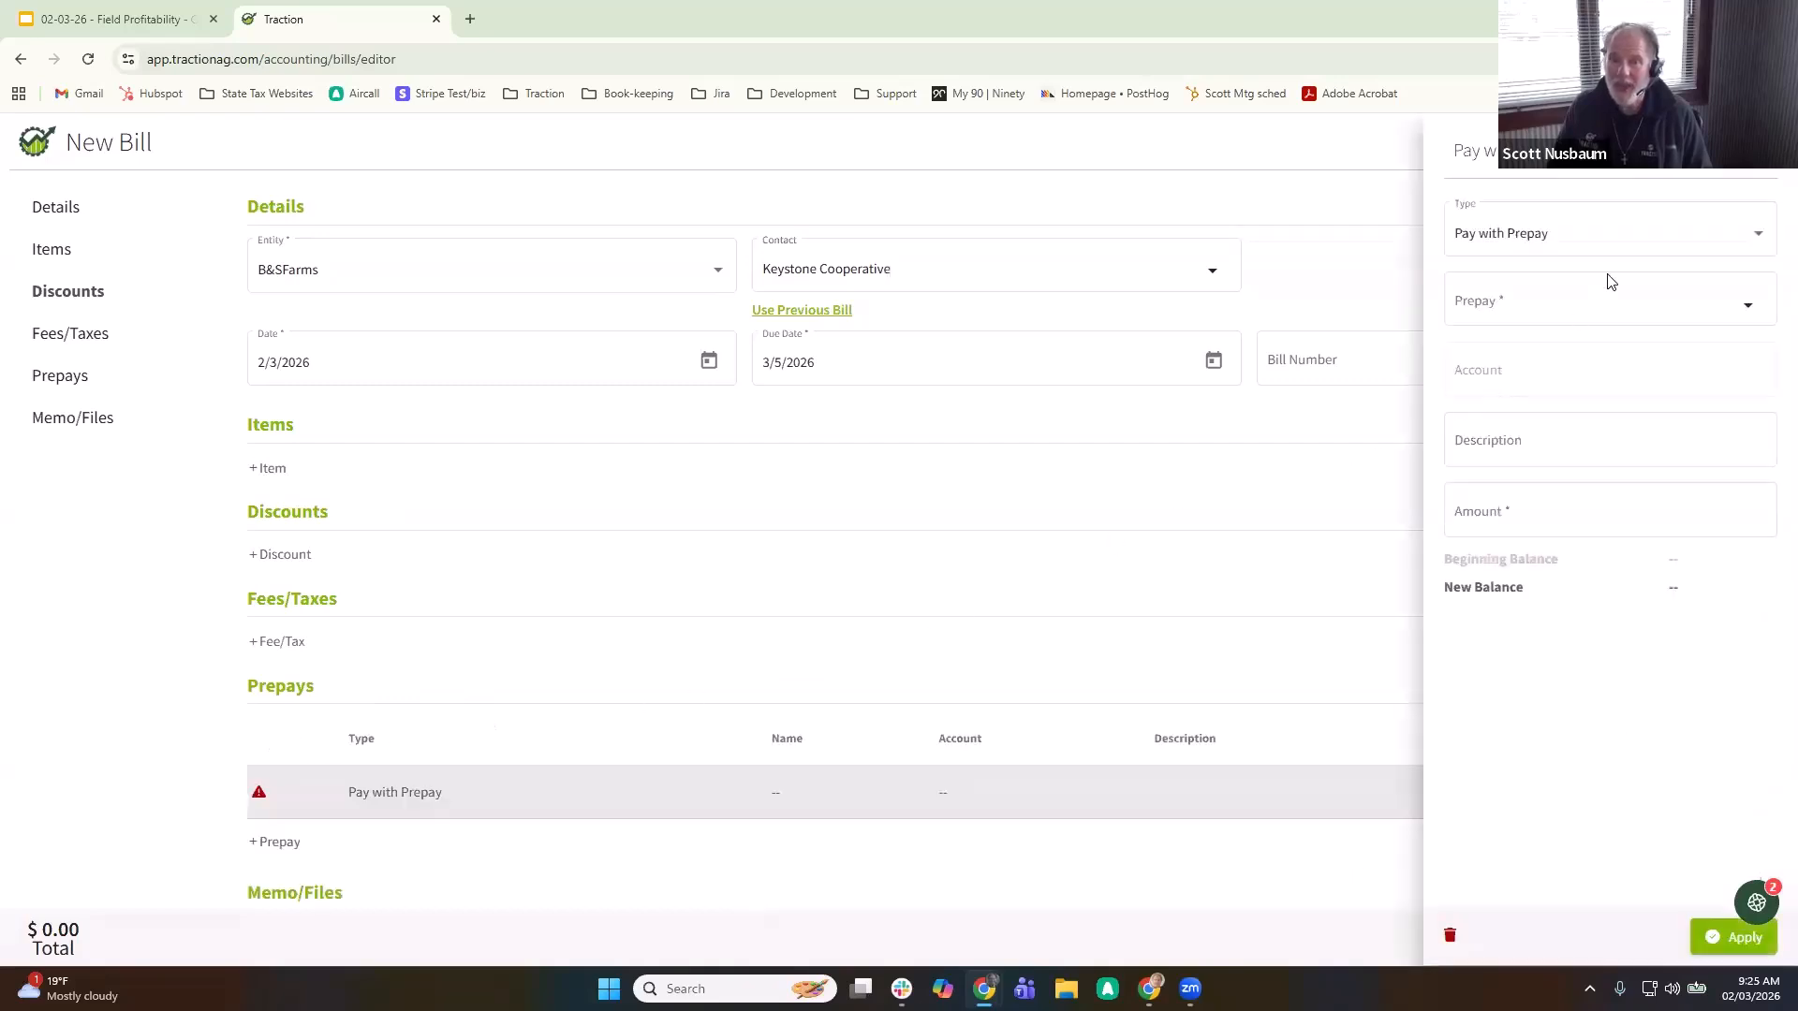
{"action": "left_click", "coordinate": [1589, 240]}
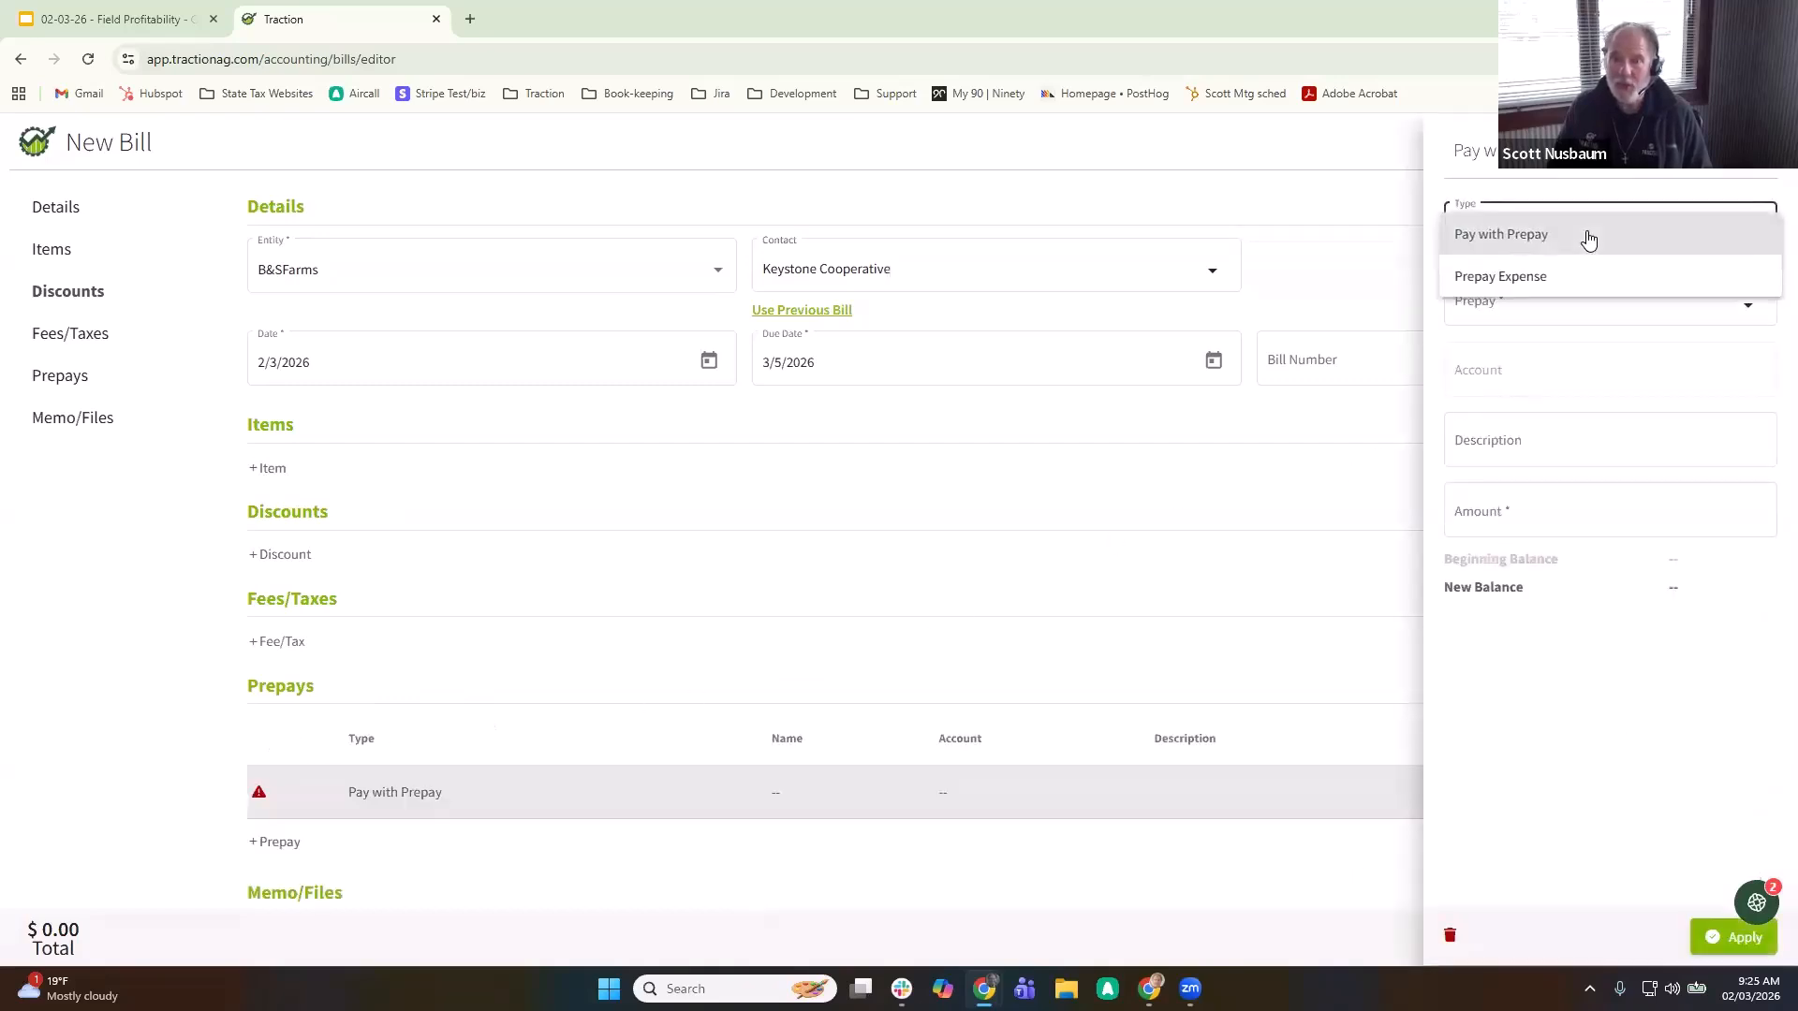
{"action": "left_click", "coordinate": [1541, 272]}
{"action": "left_click", "coordinate": [1551, 302]}
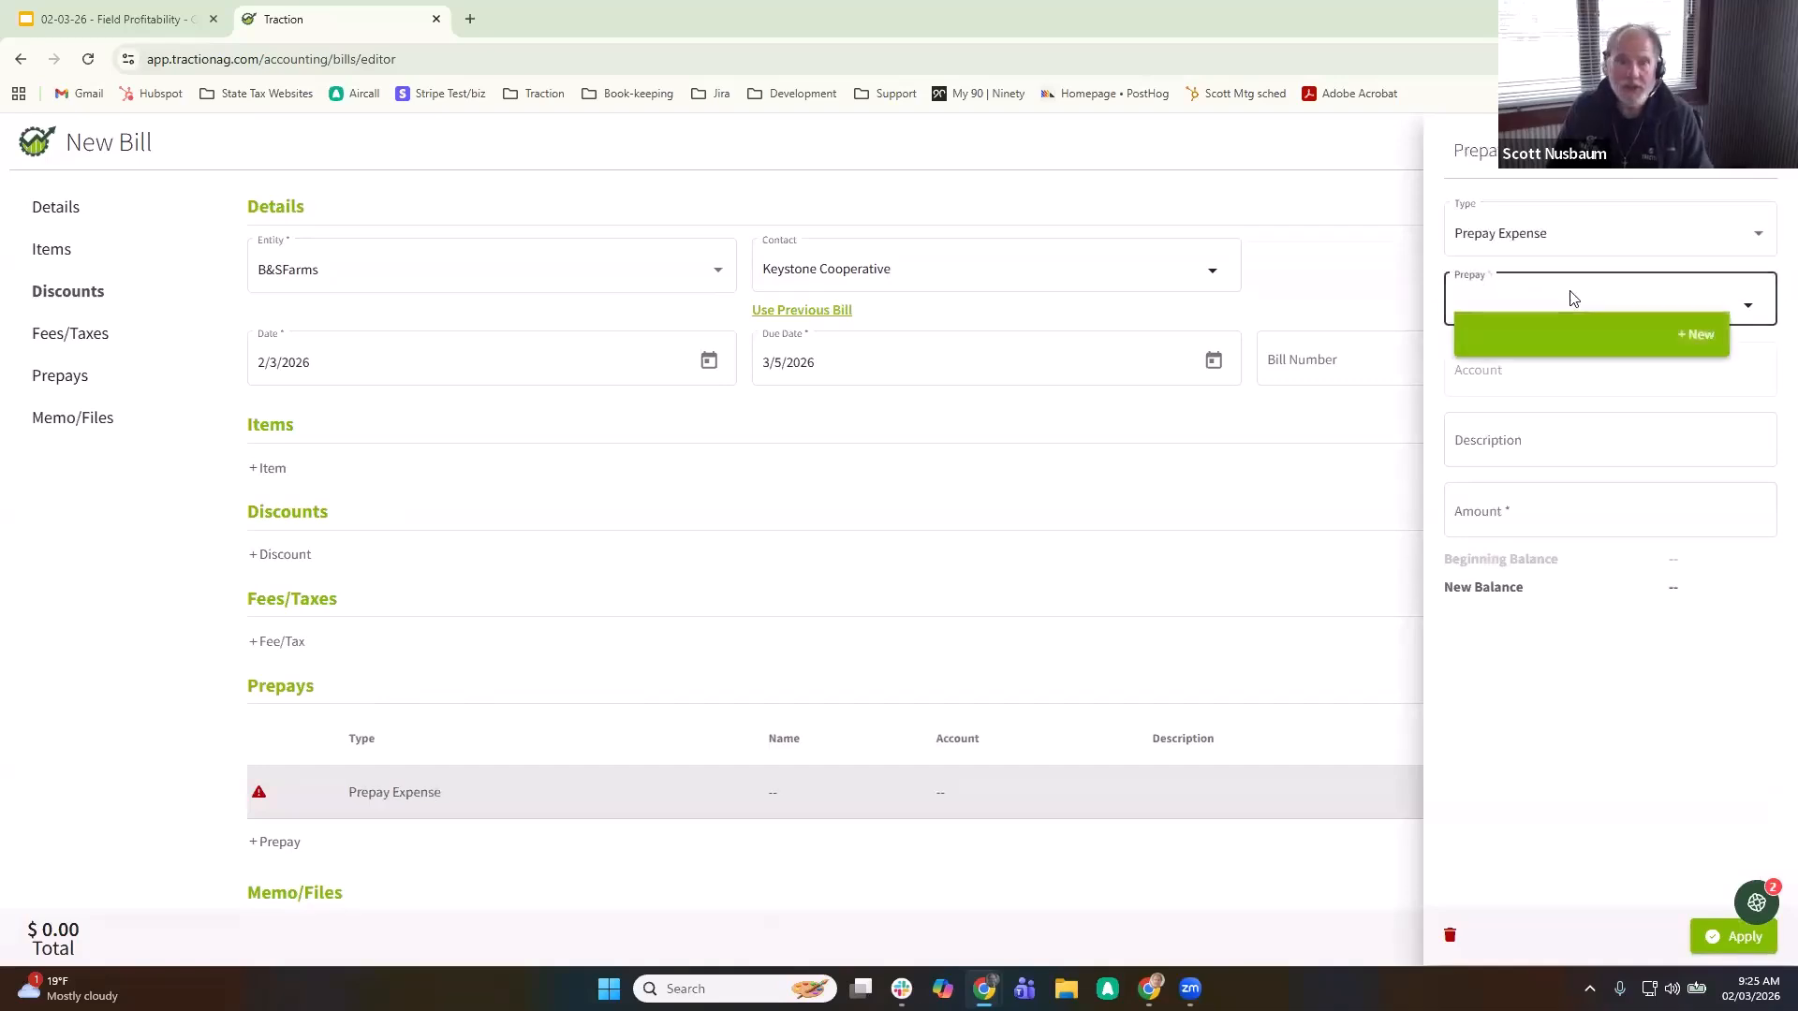
{"action": "left_click", "coordinate": [1652, 320]}
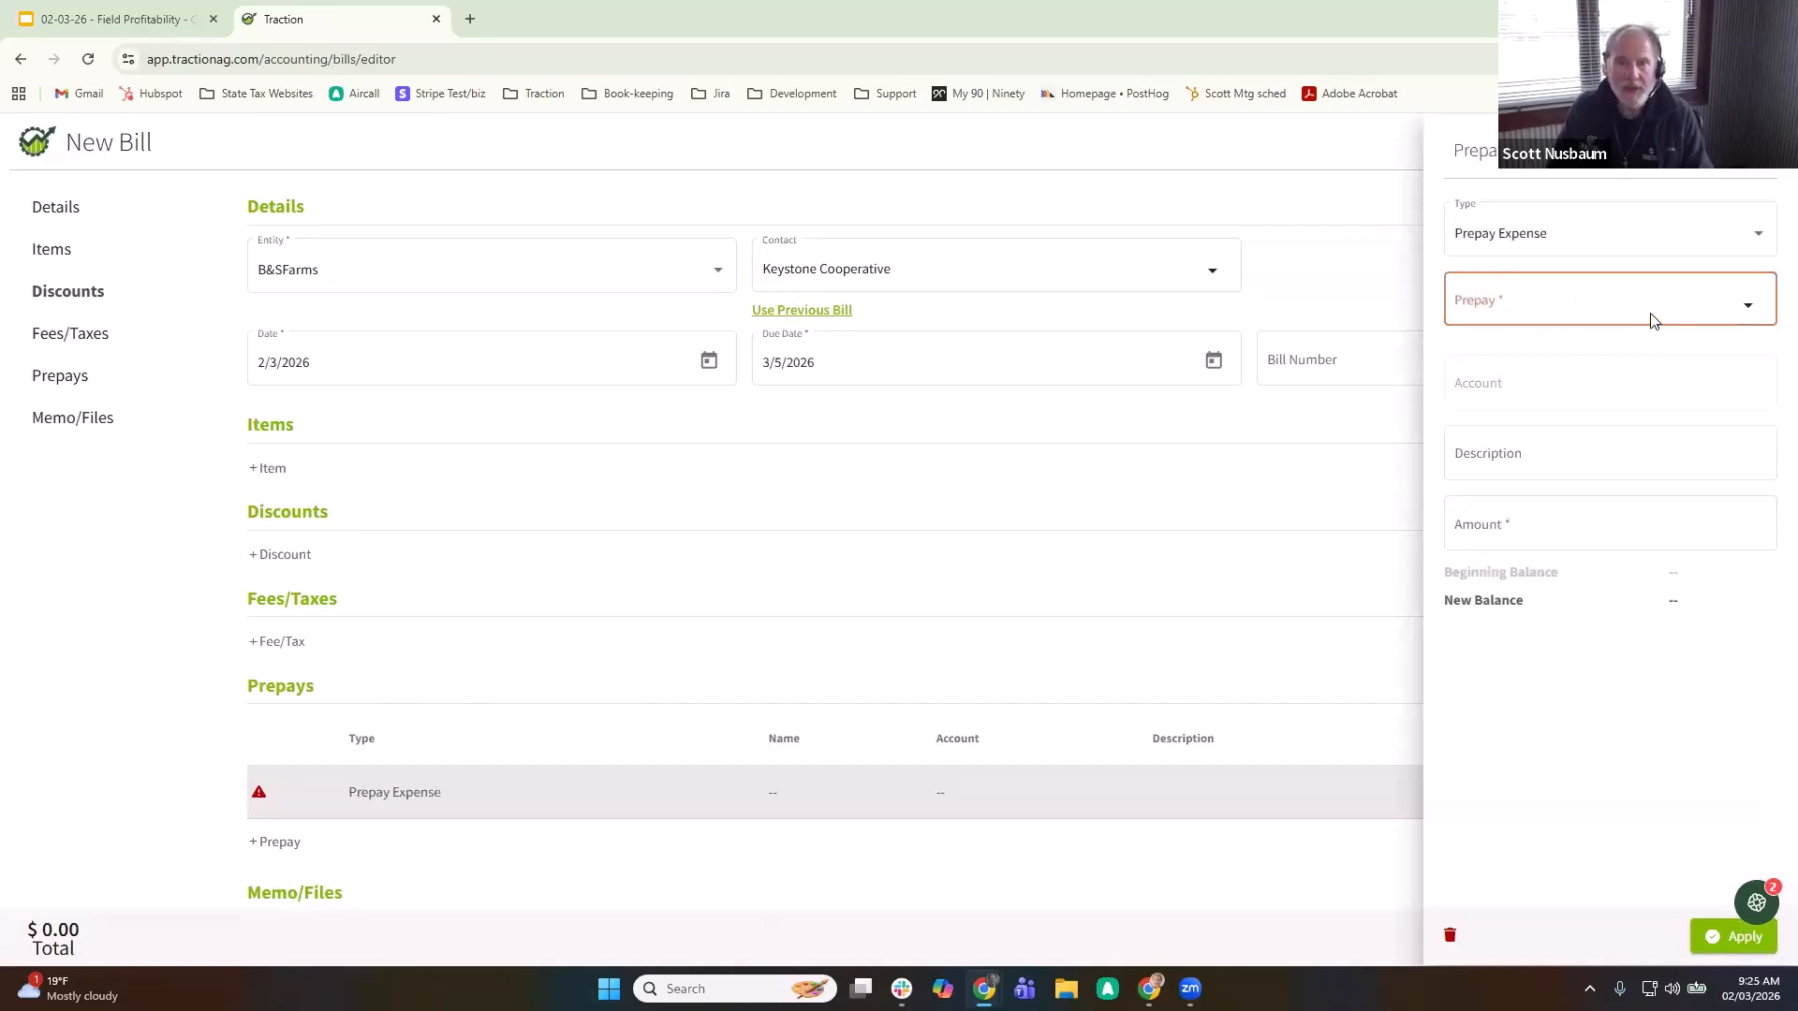
{"action": "left_click", "coordinate": [1585, 298]}
{"action": "left_click", "coordinate": [1585, 335]}
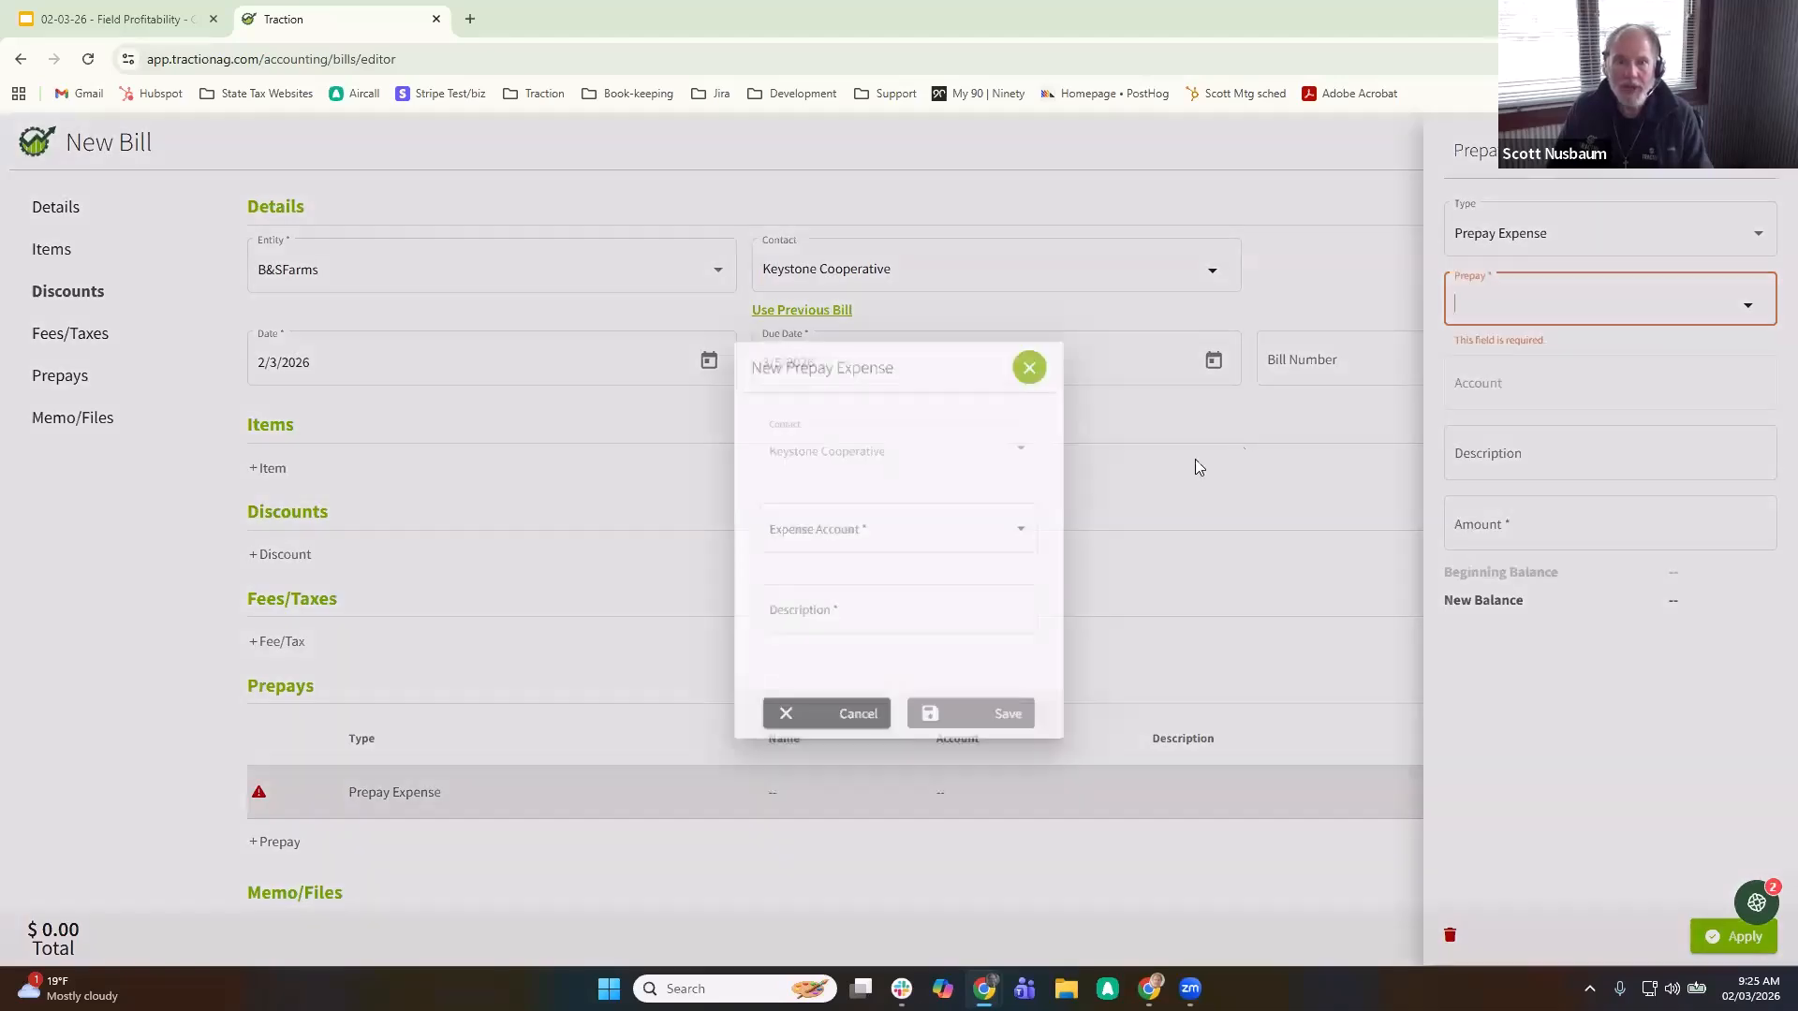
- Create the new Keystone Cooperative prepay using the Seed Expense account and save it
{"action": "left_click", "coordinate": [883, 535]}
{"action": "scroll", "coordinate": [884, 535], "scroll_direction": "down", "scroll_amount": 12}
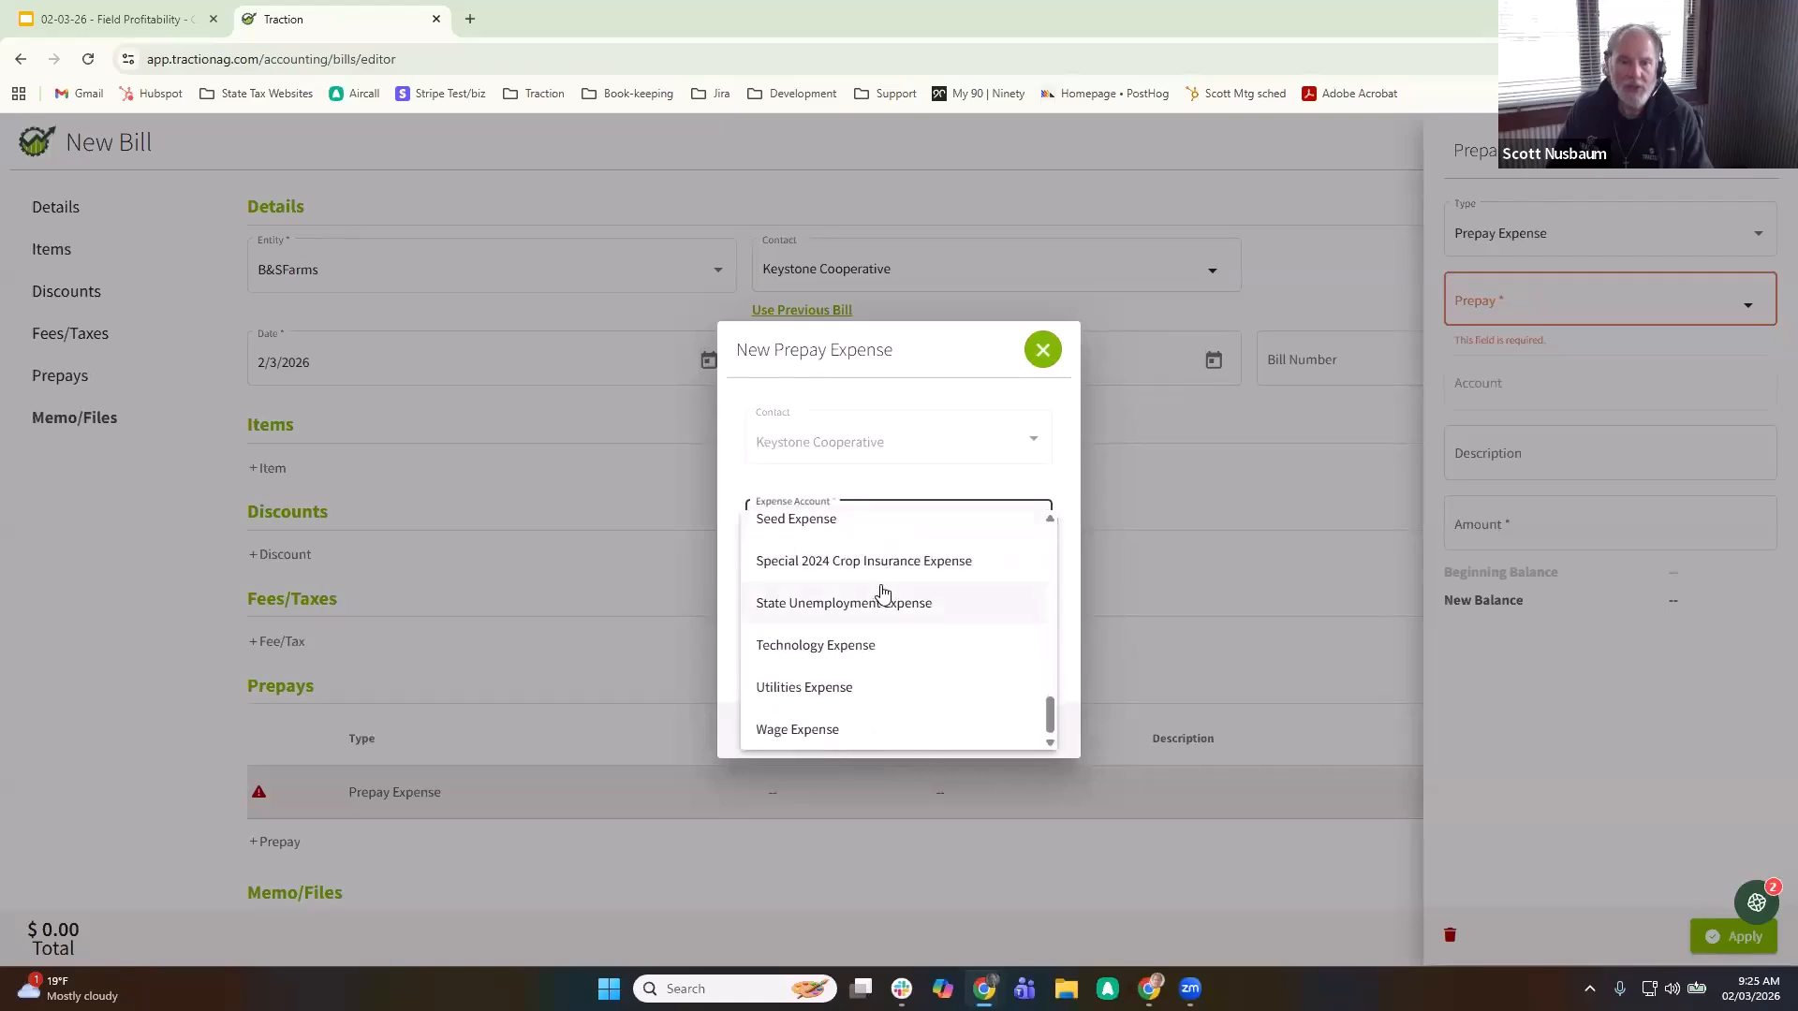
{"action": "scroll", "coordinate": [875, 603], "scroll_direction": "up", "scroll_amount": 1}
{"action": "left_click", "coordinate": [900, 607]}
{"action": "left_click", "coordinate": [993, 726]}
{"action": "left_click", "coordinate": [1011, 731]}
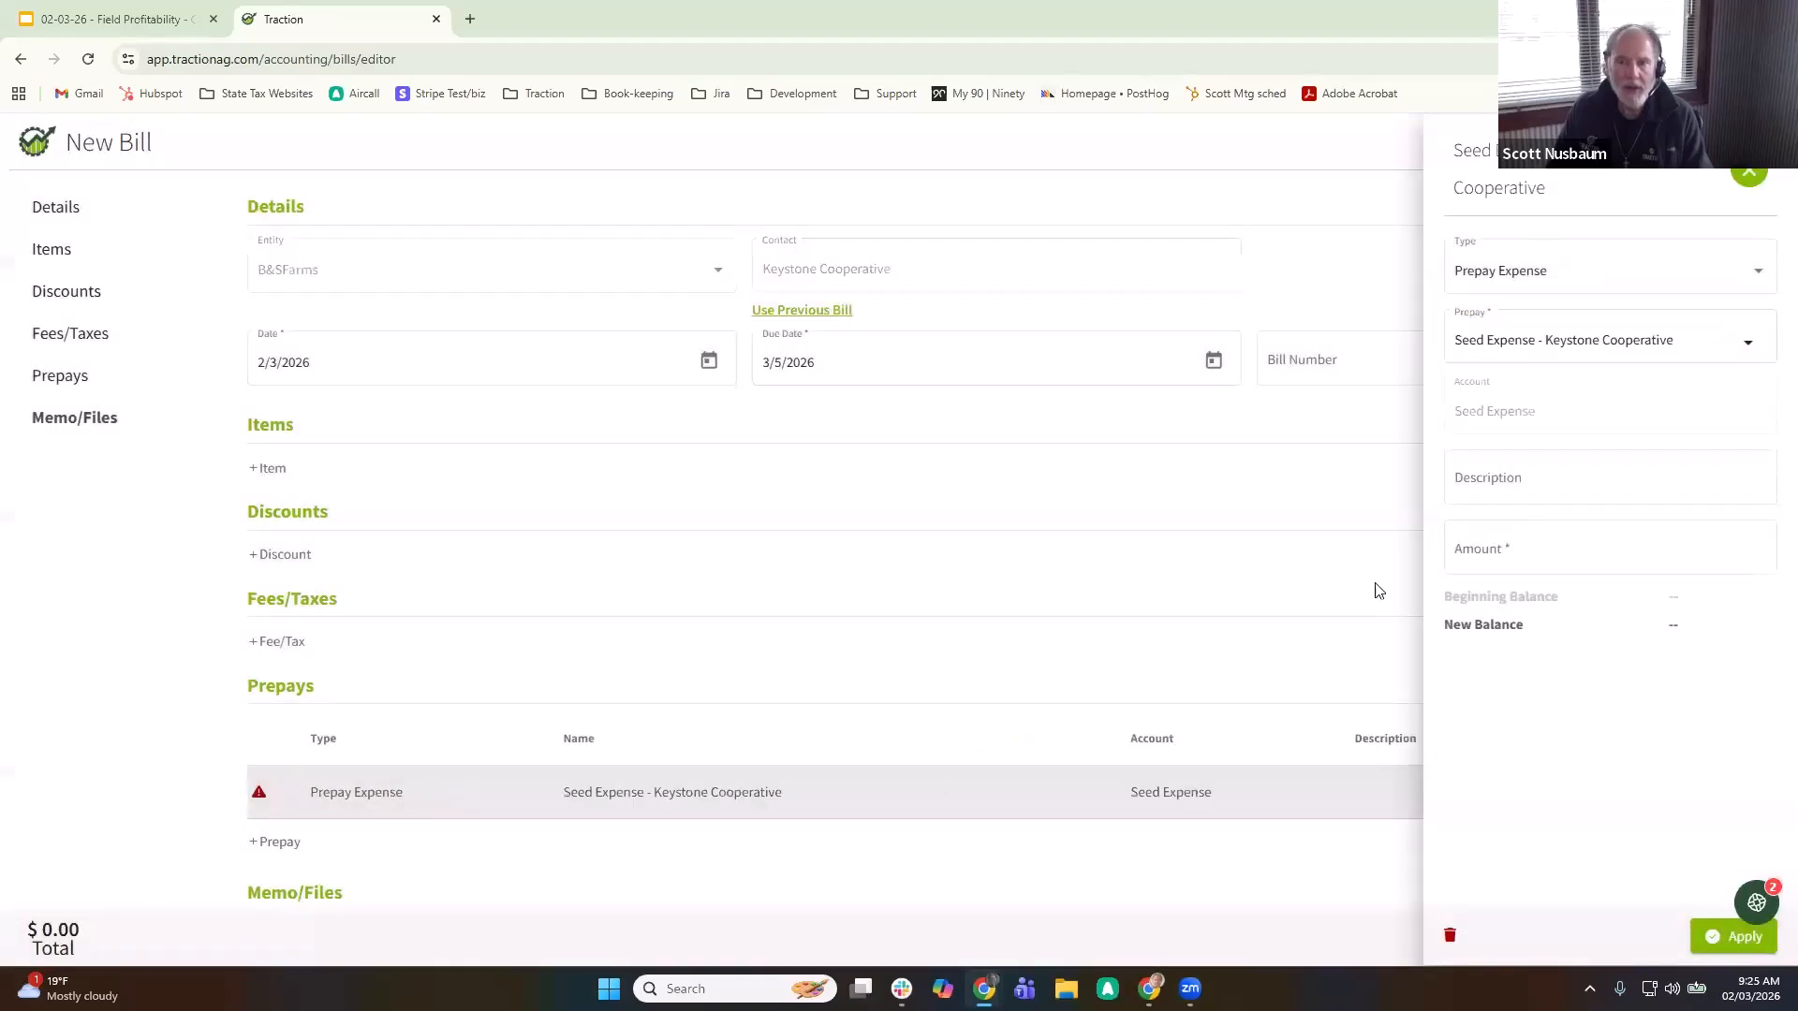
- Set the seed prepay amount to 10,000, apply it, and save and close the bill
{"action": "left_click", "coordinate": [1533, 550]}
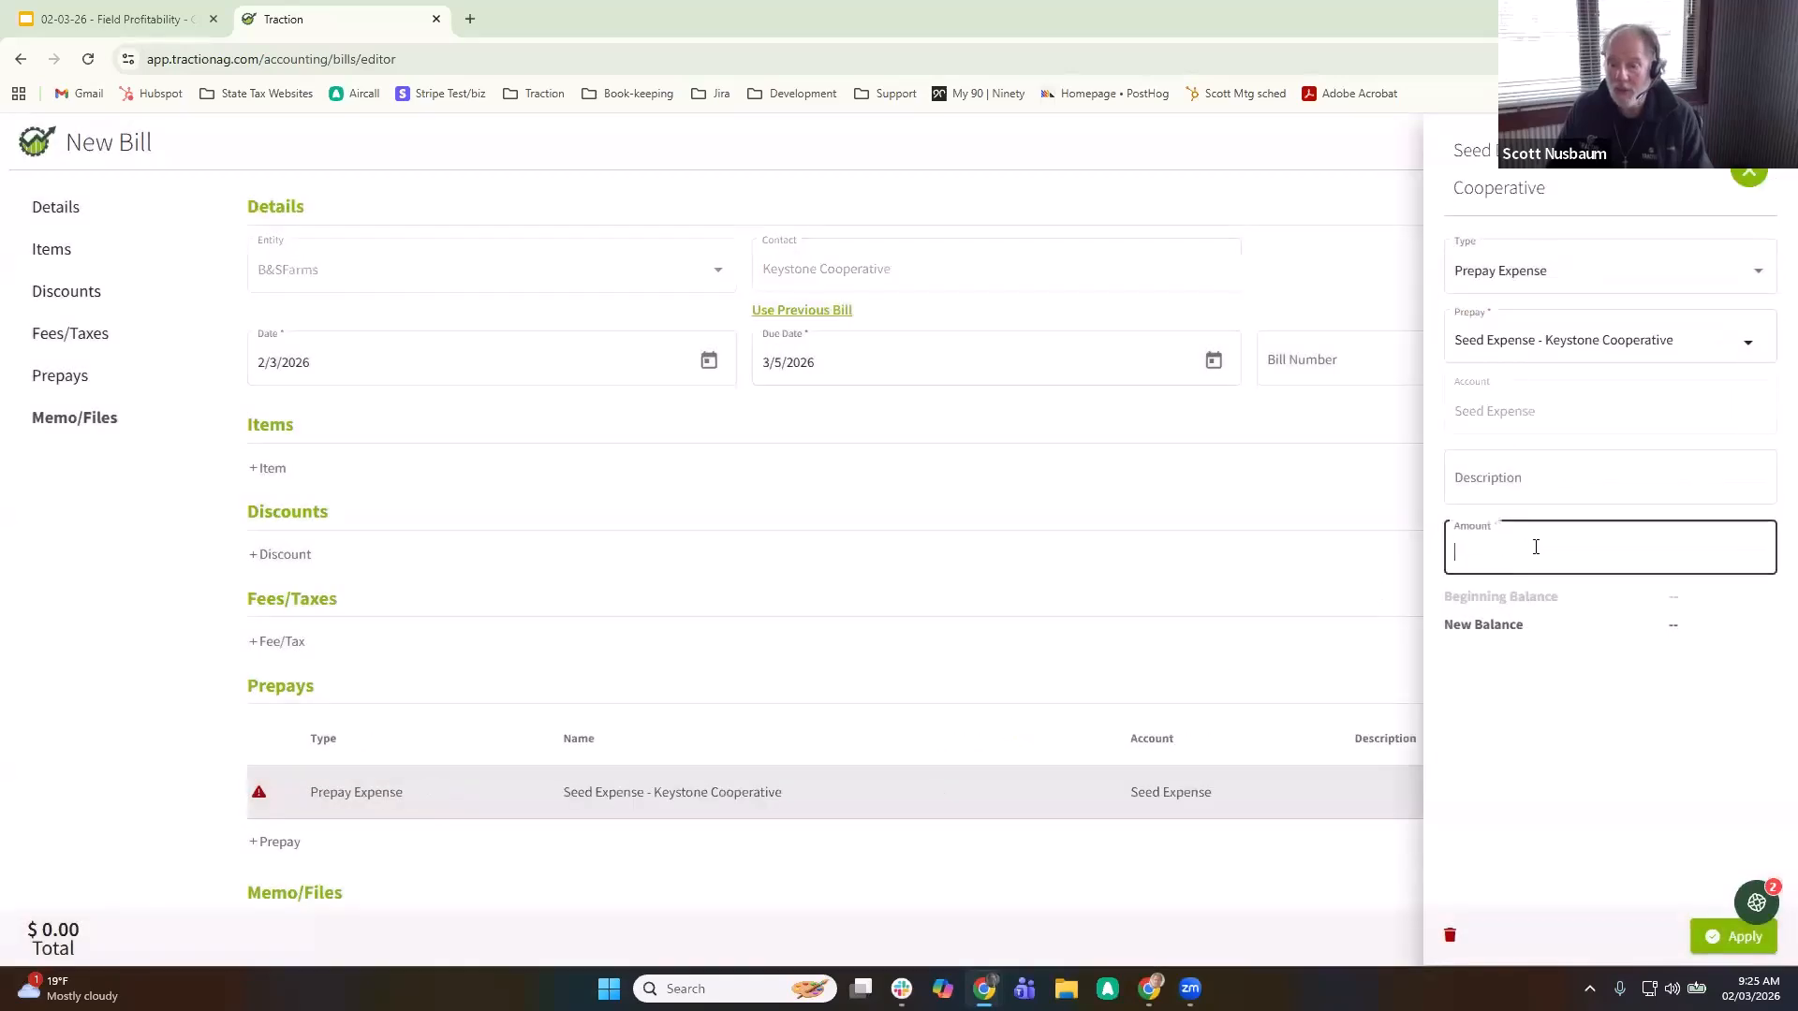
{"action": "type", "text": "10,0"}
{"action": "type", "text": "0000"}
{"action": "key", "text": "Tab"}
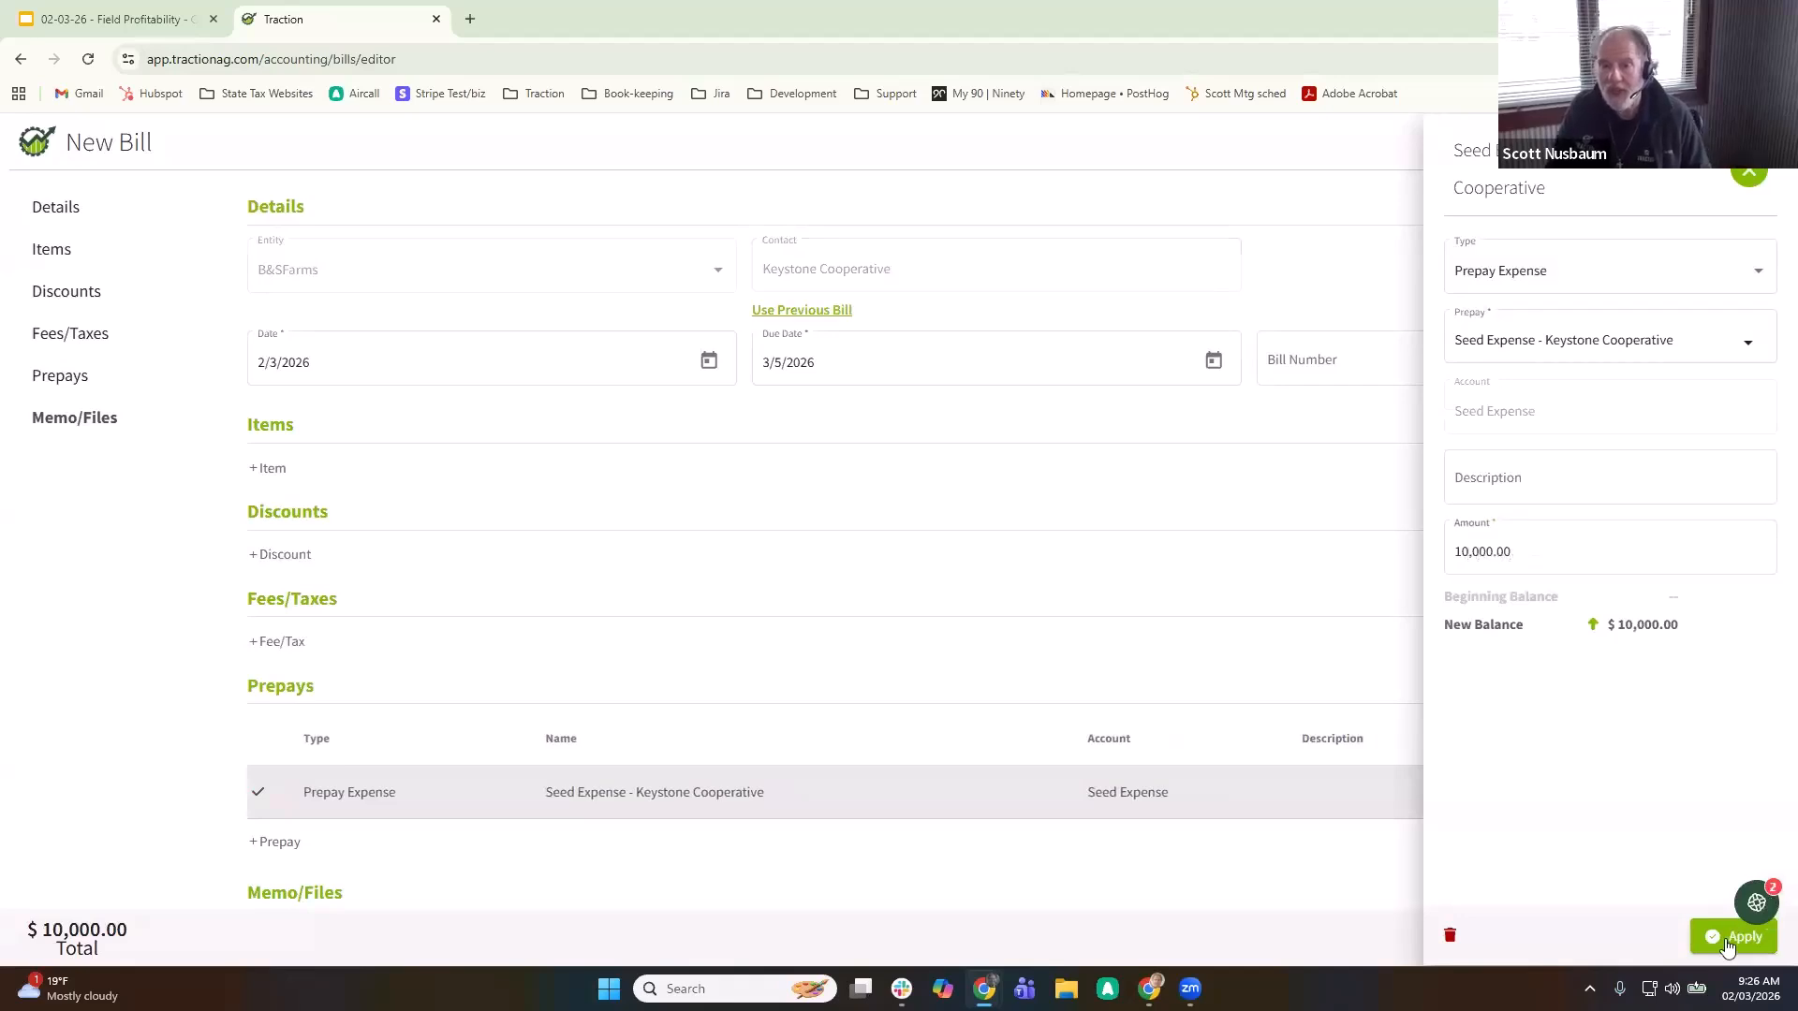
{"action": "left_click", "coordinate": [1727, 940]}
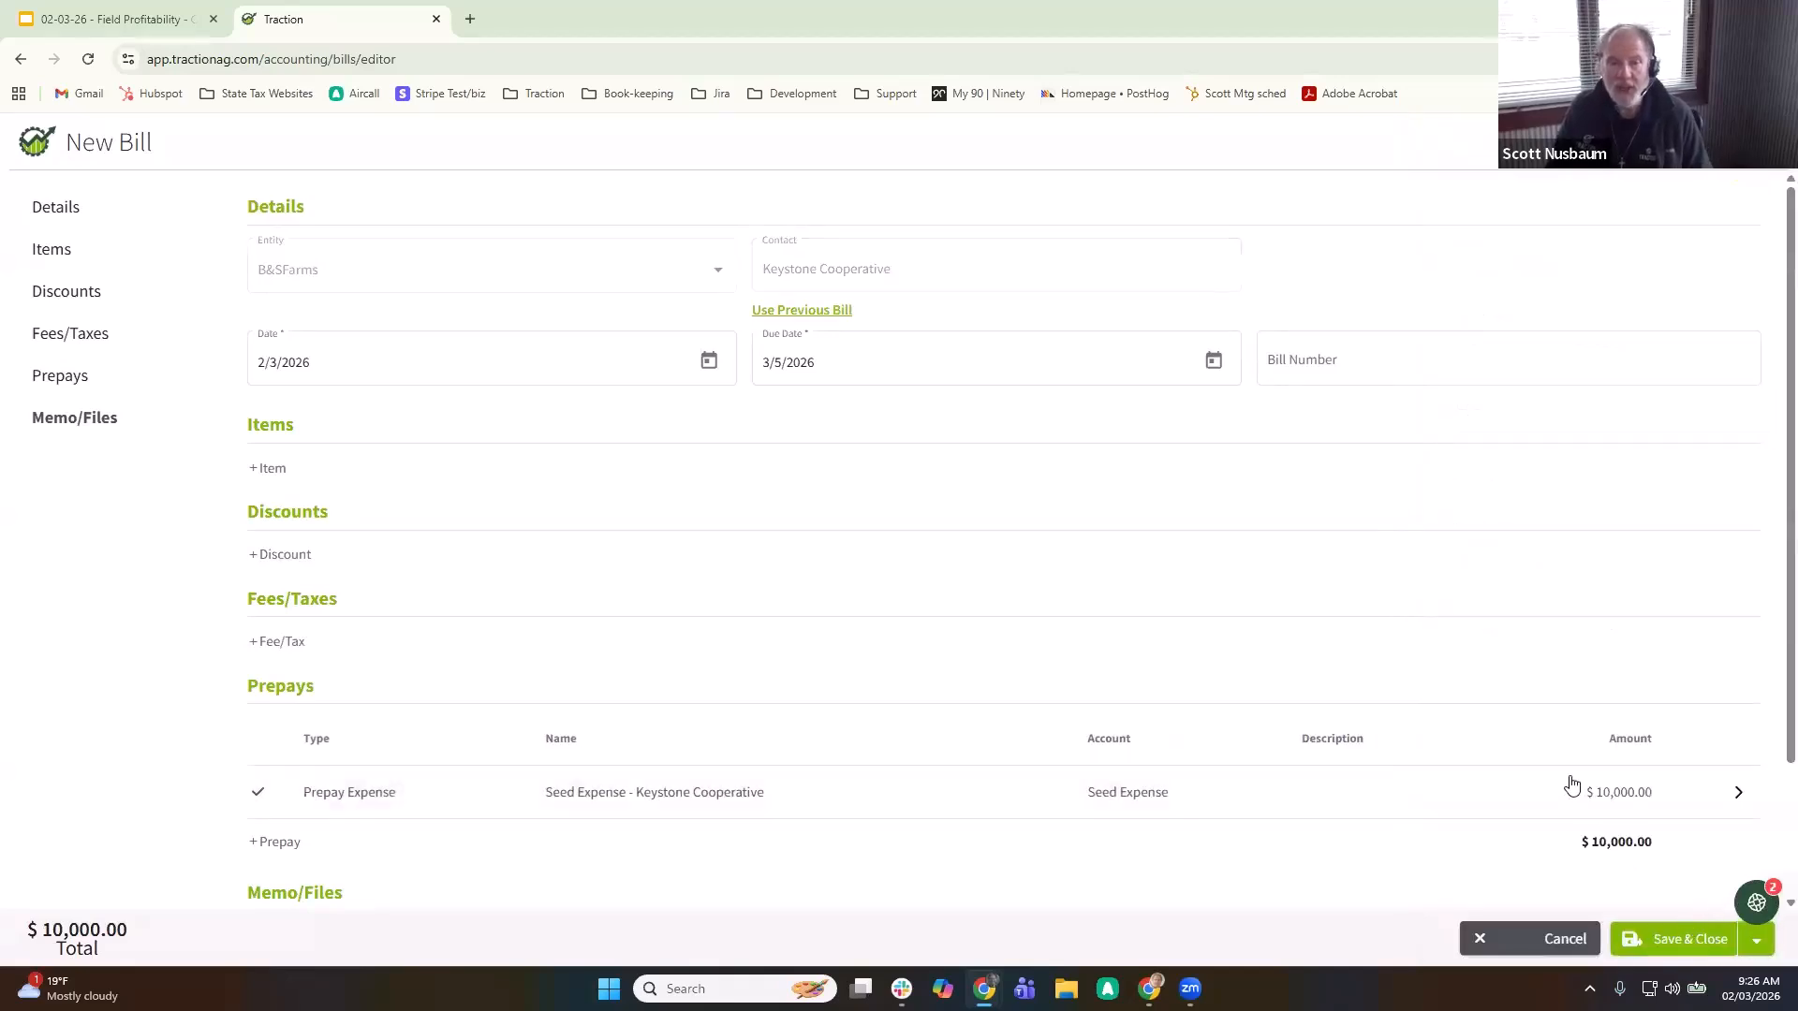
{"action": "left_click", "coordinate": [1688, 940]}
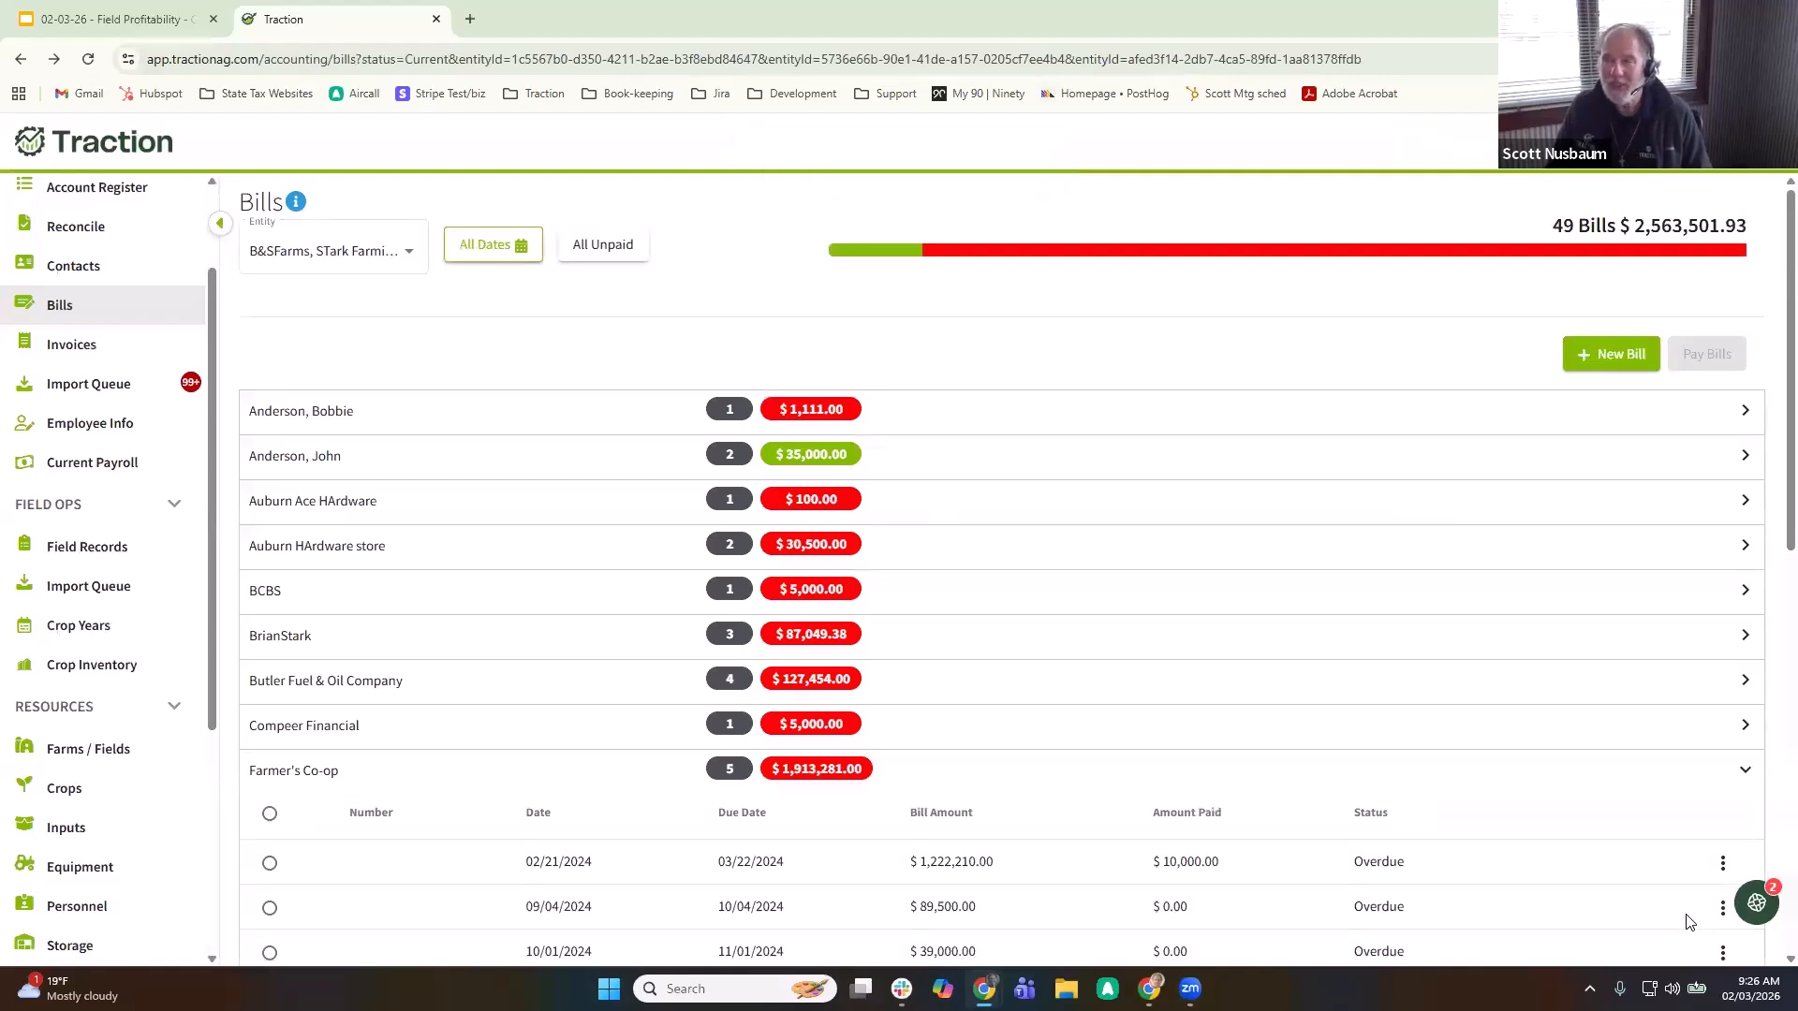
- Start another new bill for Keystone Cooperative, keeping the default entity and dates
{"action": "left_click", "coordinate": [1616, 355]}
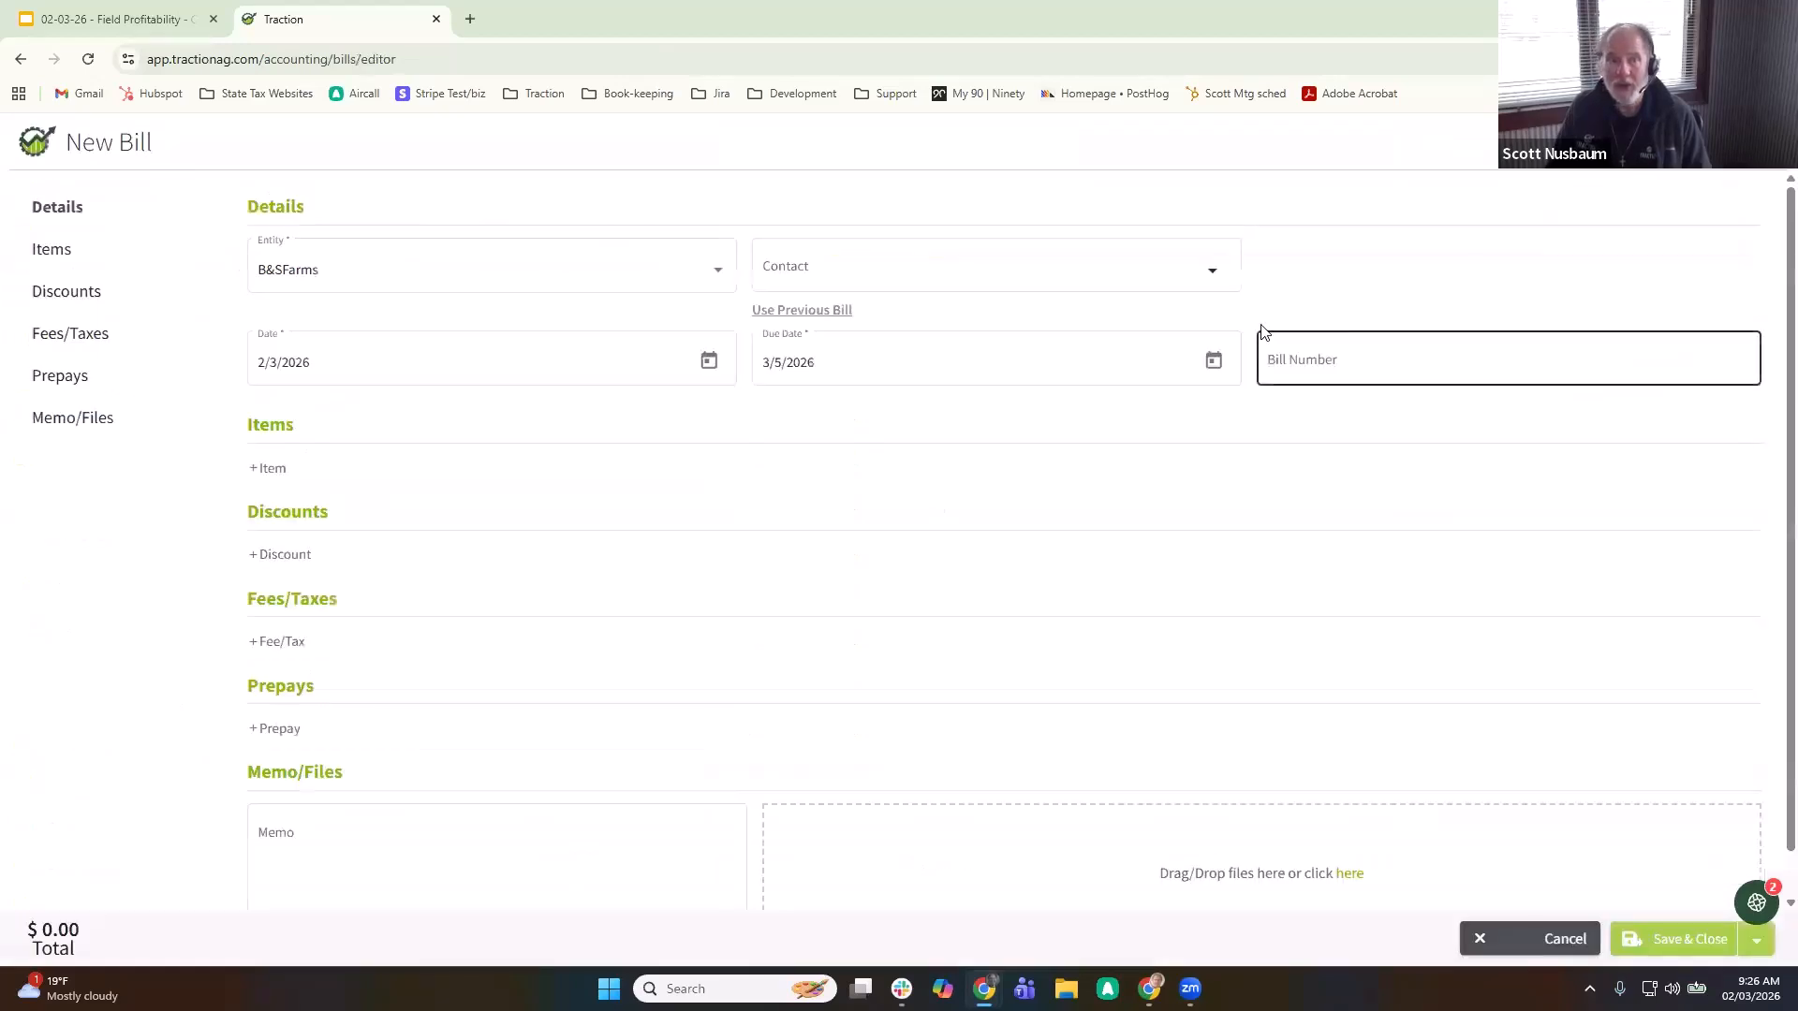
{"action": "left_click", "coordinate": [982, 266]}
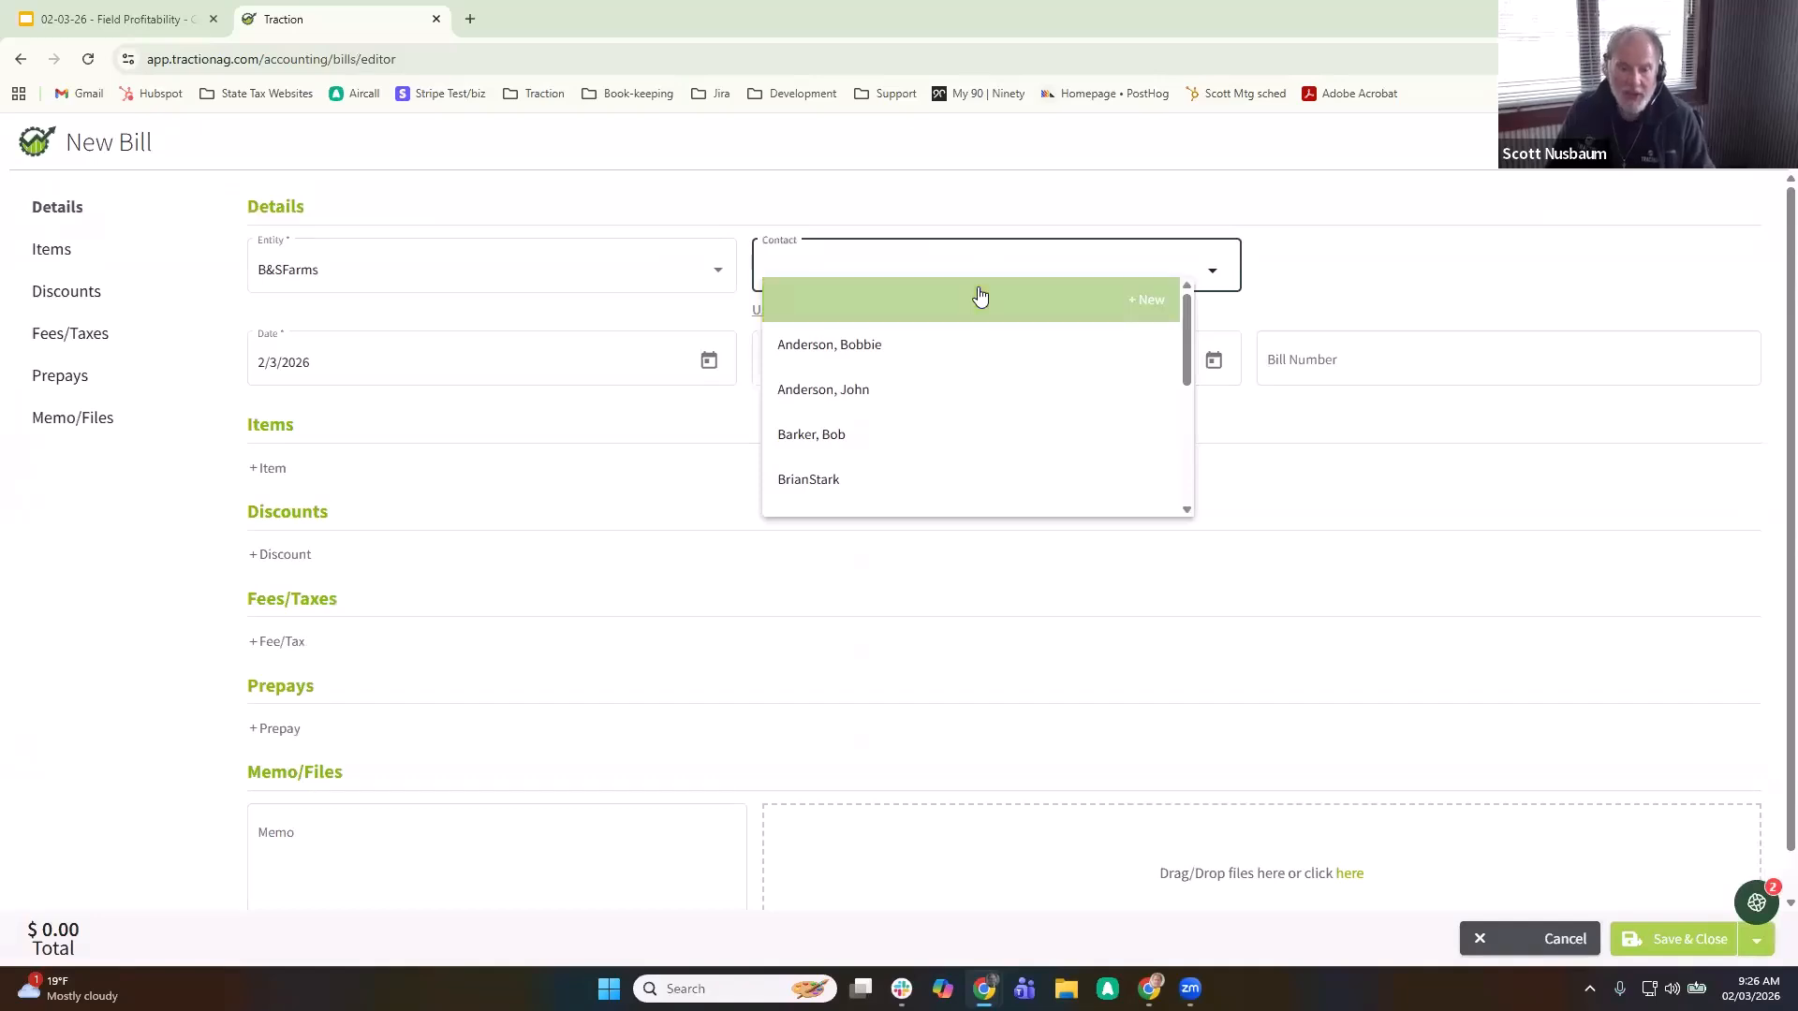
{"action": "type", "text": "key"}
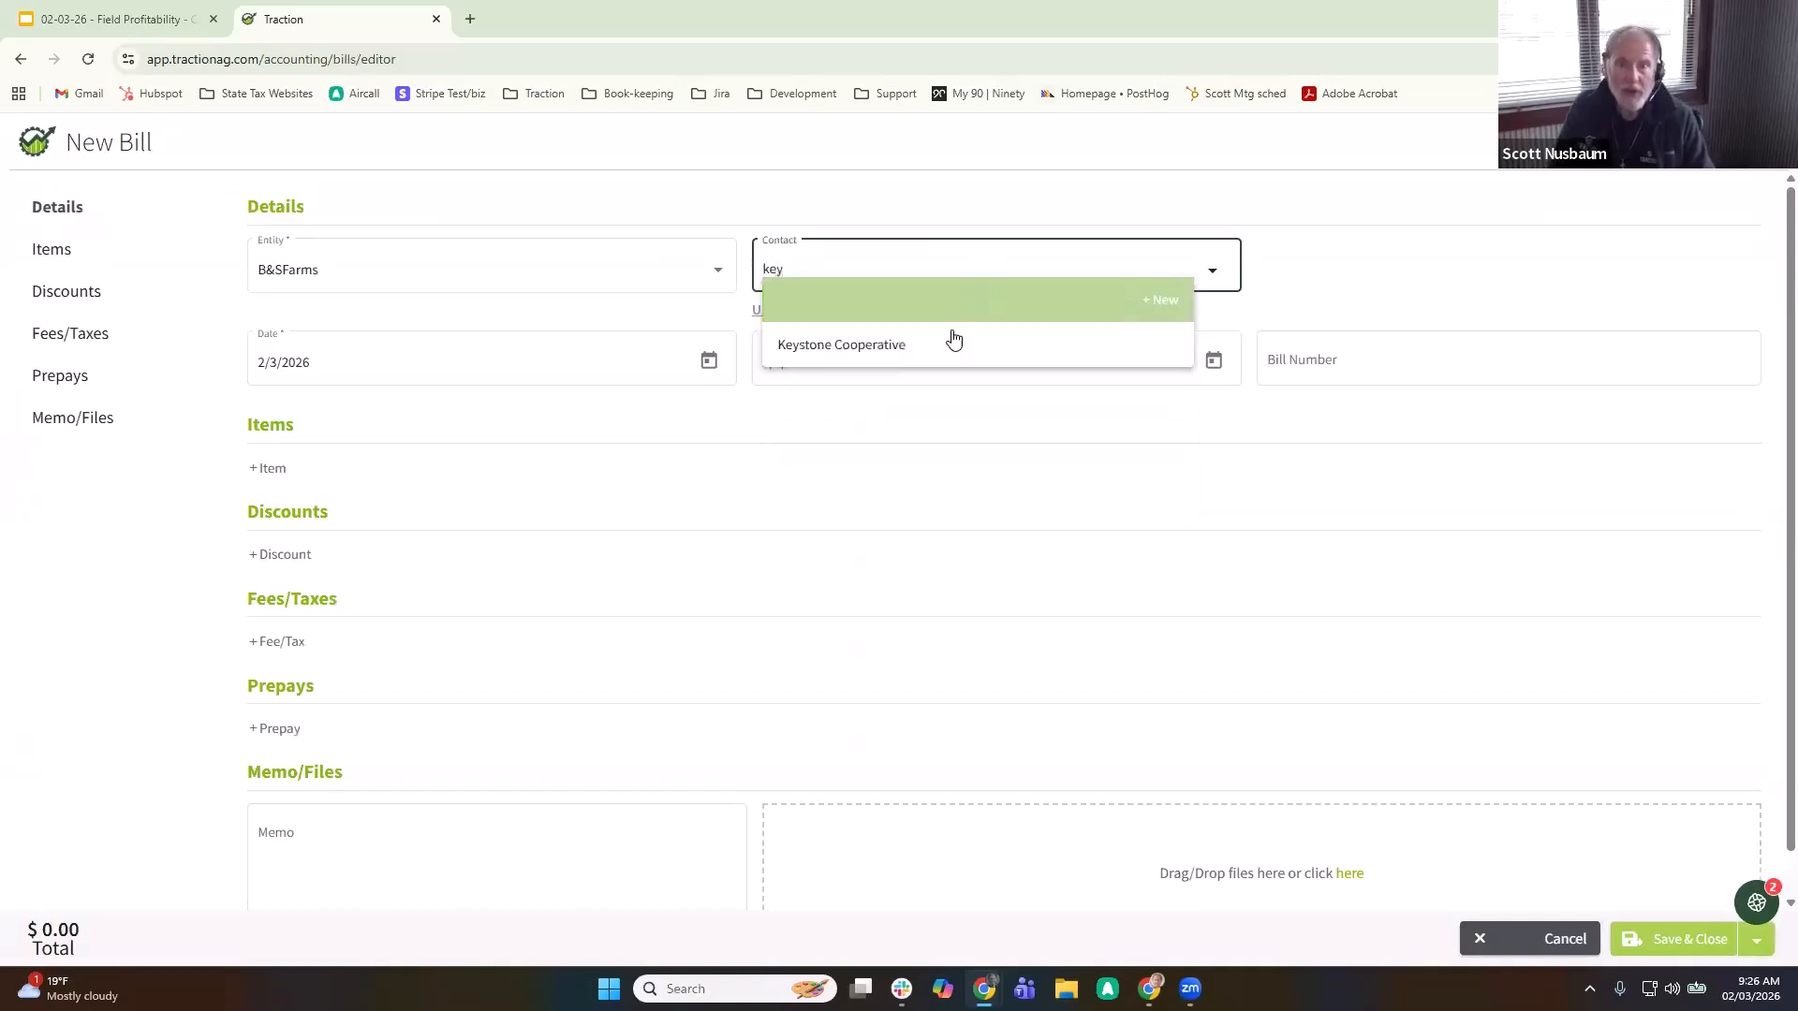
{"action": "left_click", "coordinate": [941, 355]}
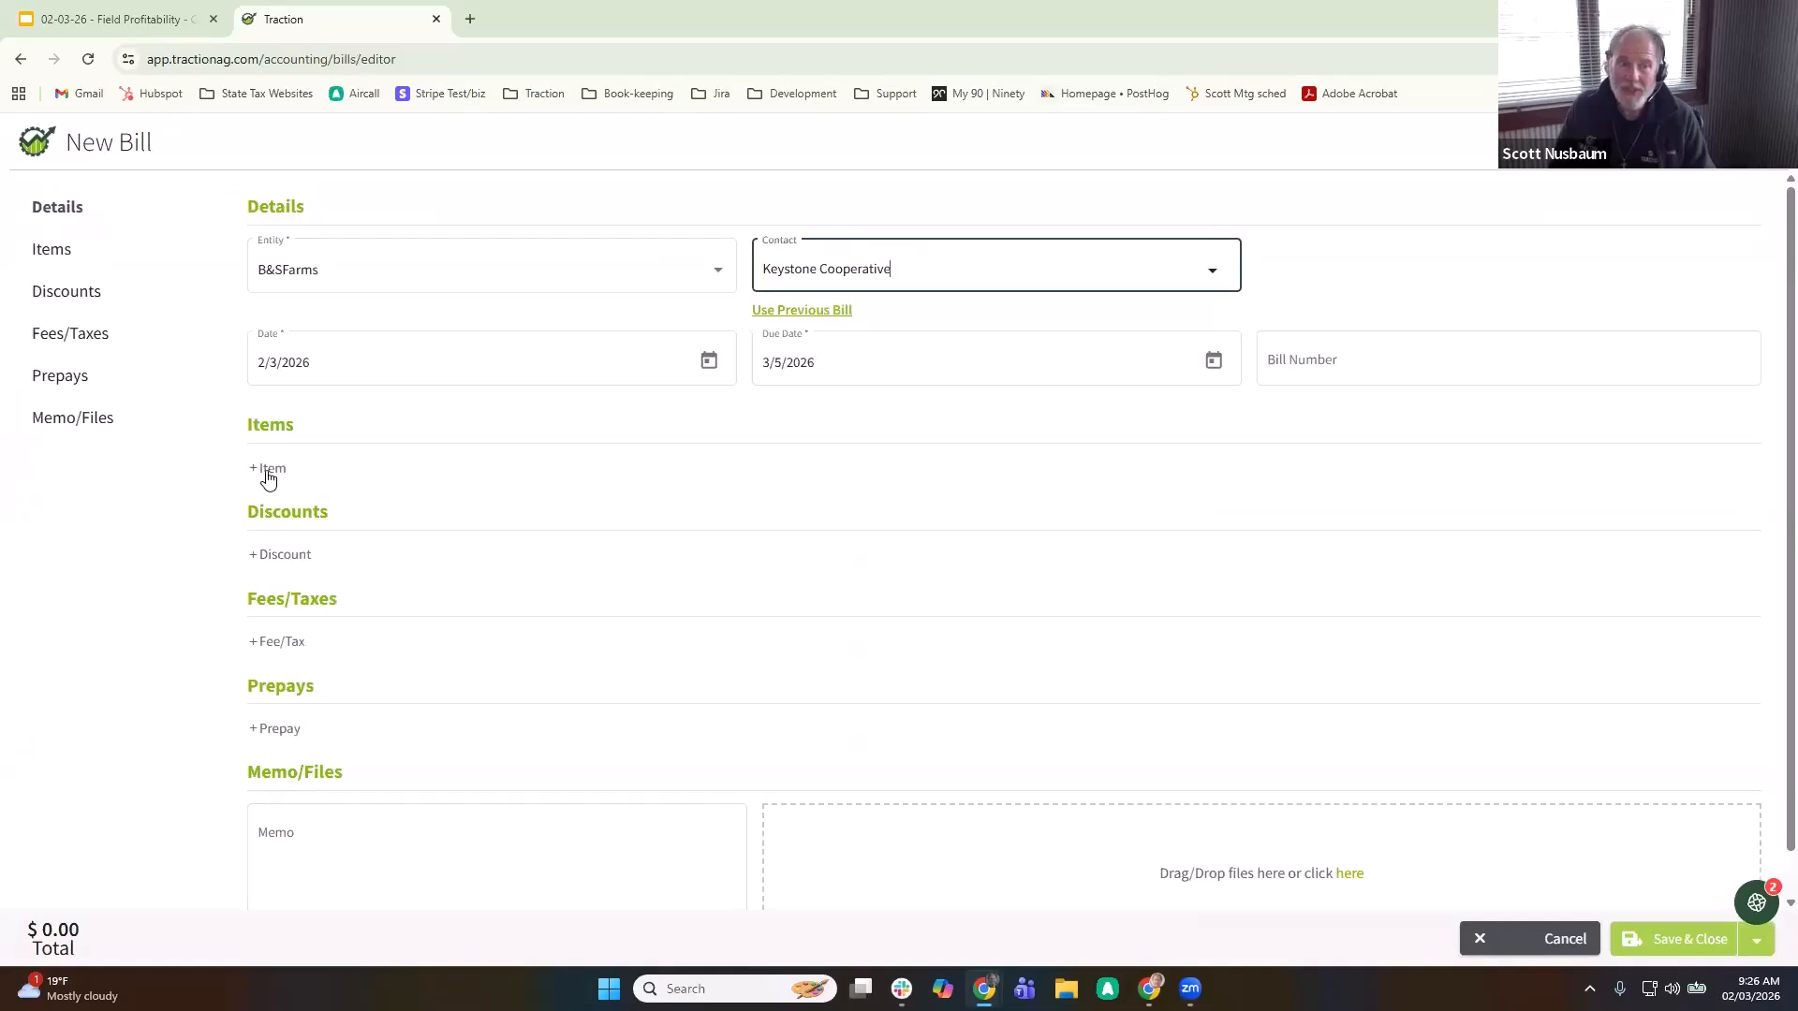
- Add an Inputs item to the bill with the Seed account and P012026 Seed Corn as the input
{"action": "left_click", "coordinate": [472, 489]}
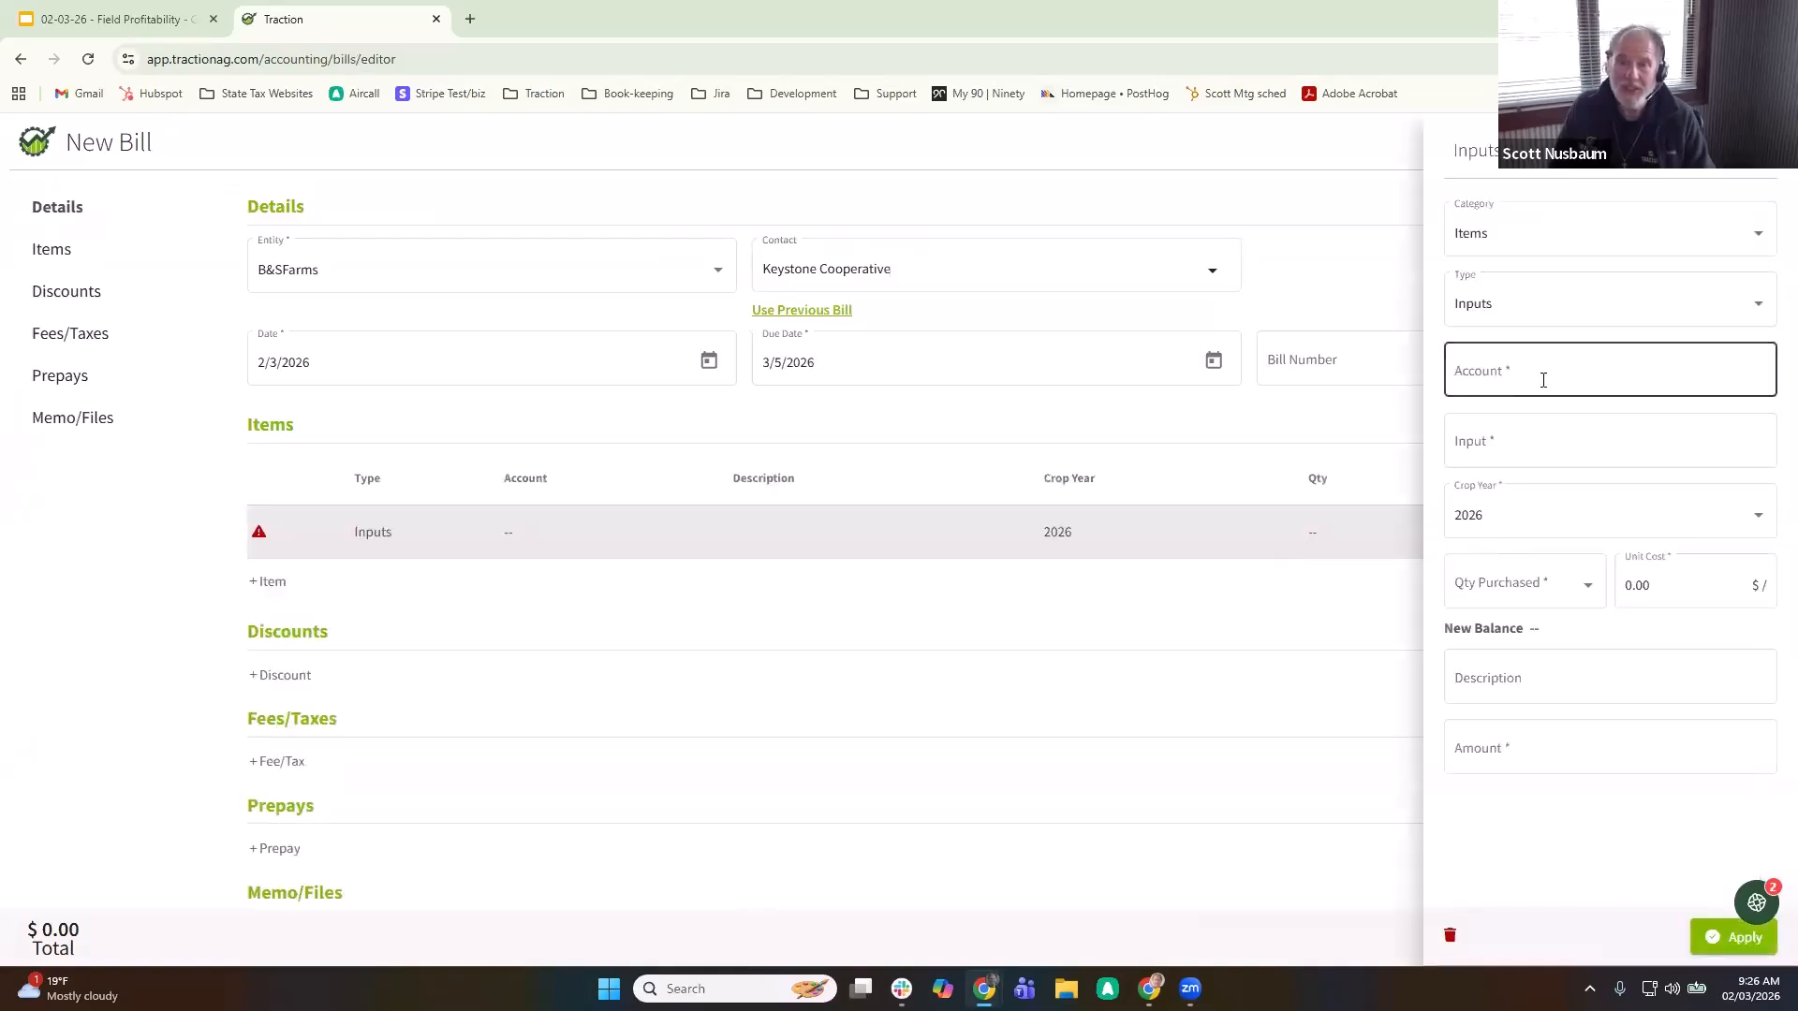
{"action": "left_click", "coordinate": [1543, 379]}
{"action": "type", "text": "see"}
{"action": "left_click", "coordinate": [1545, 466]}
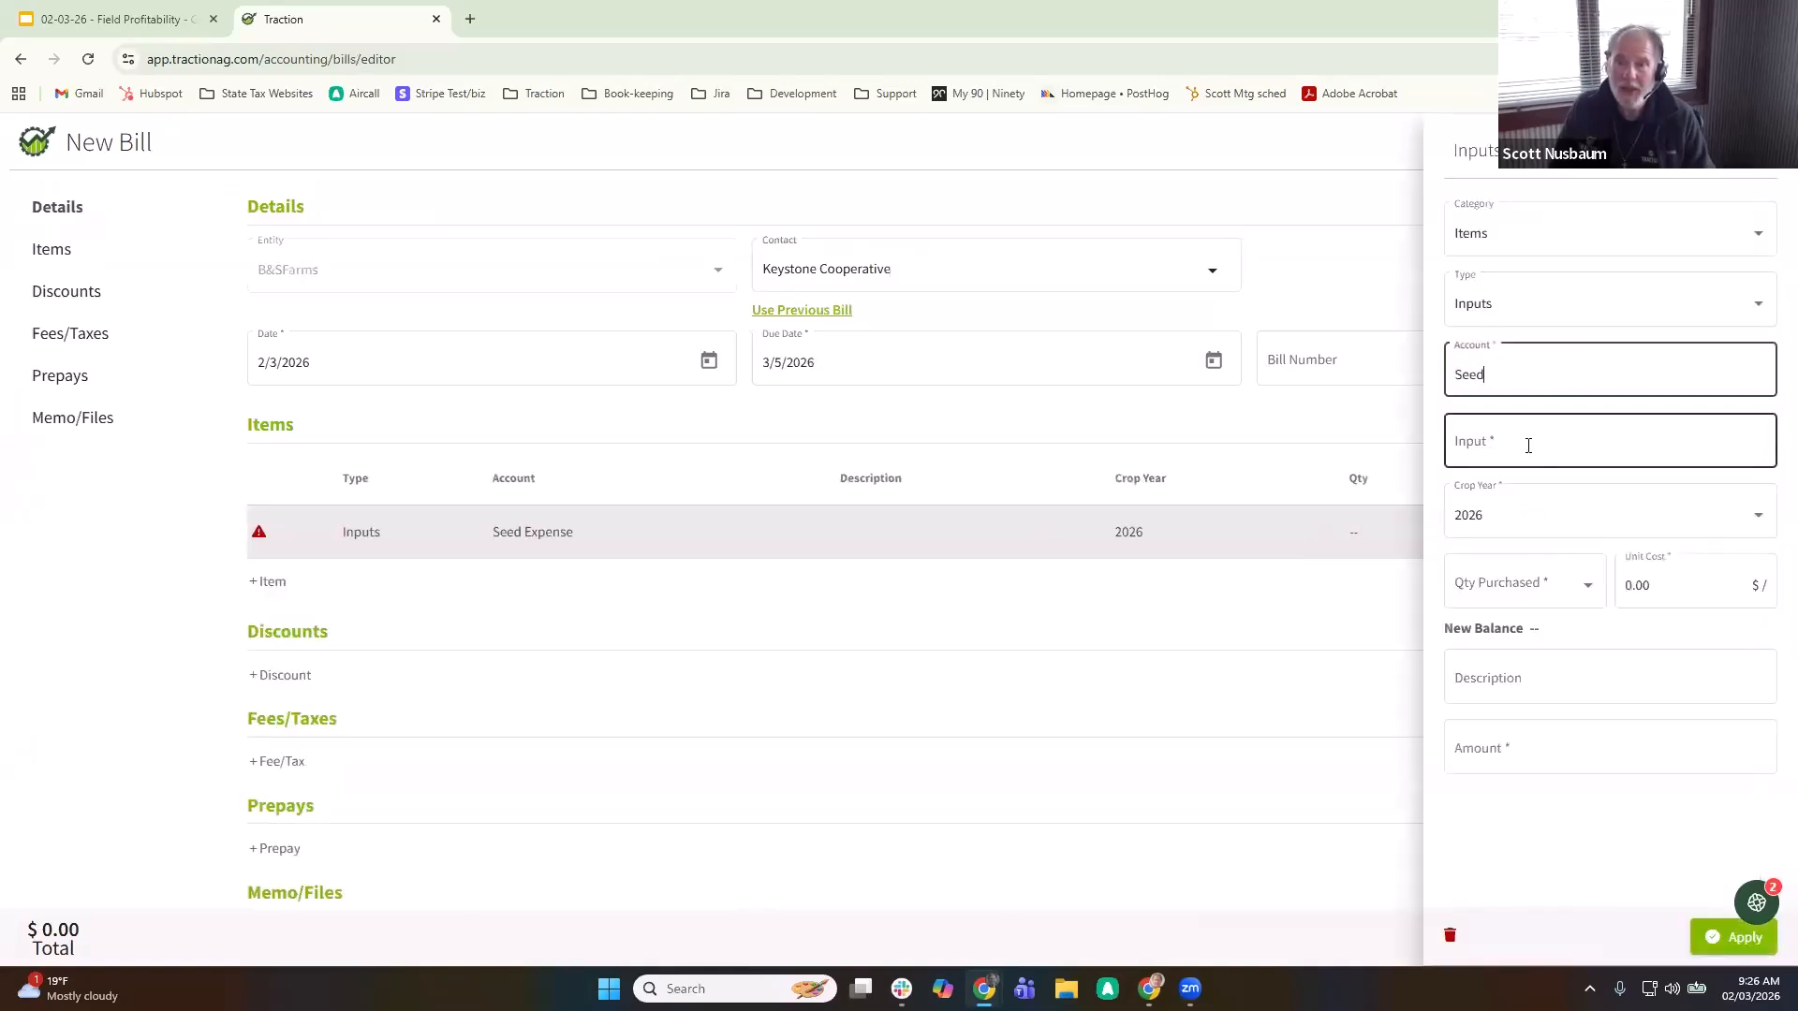
{"action": "left_click", "coordinate": [1528, 445]}
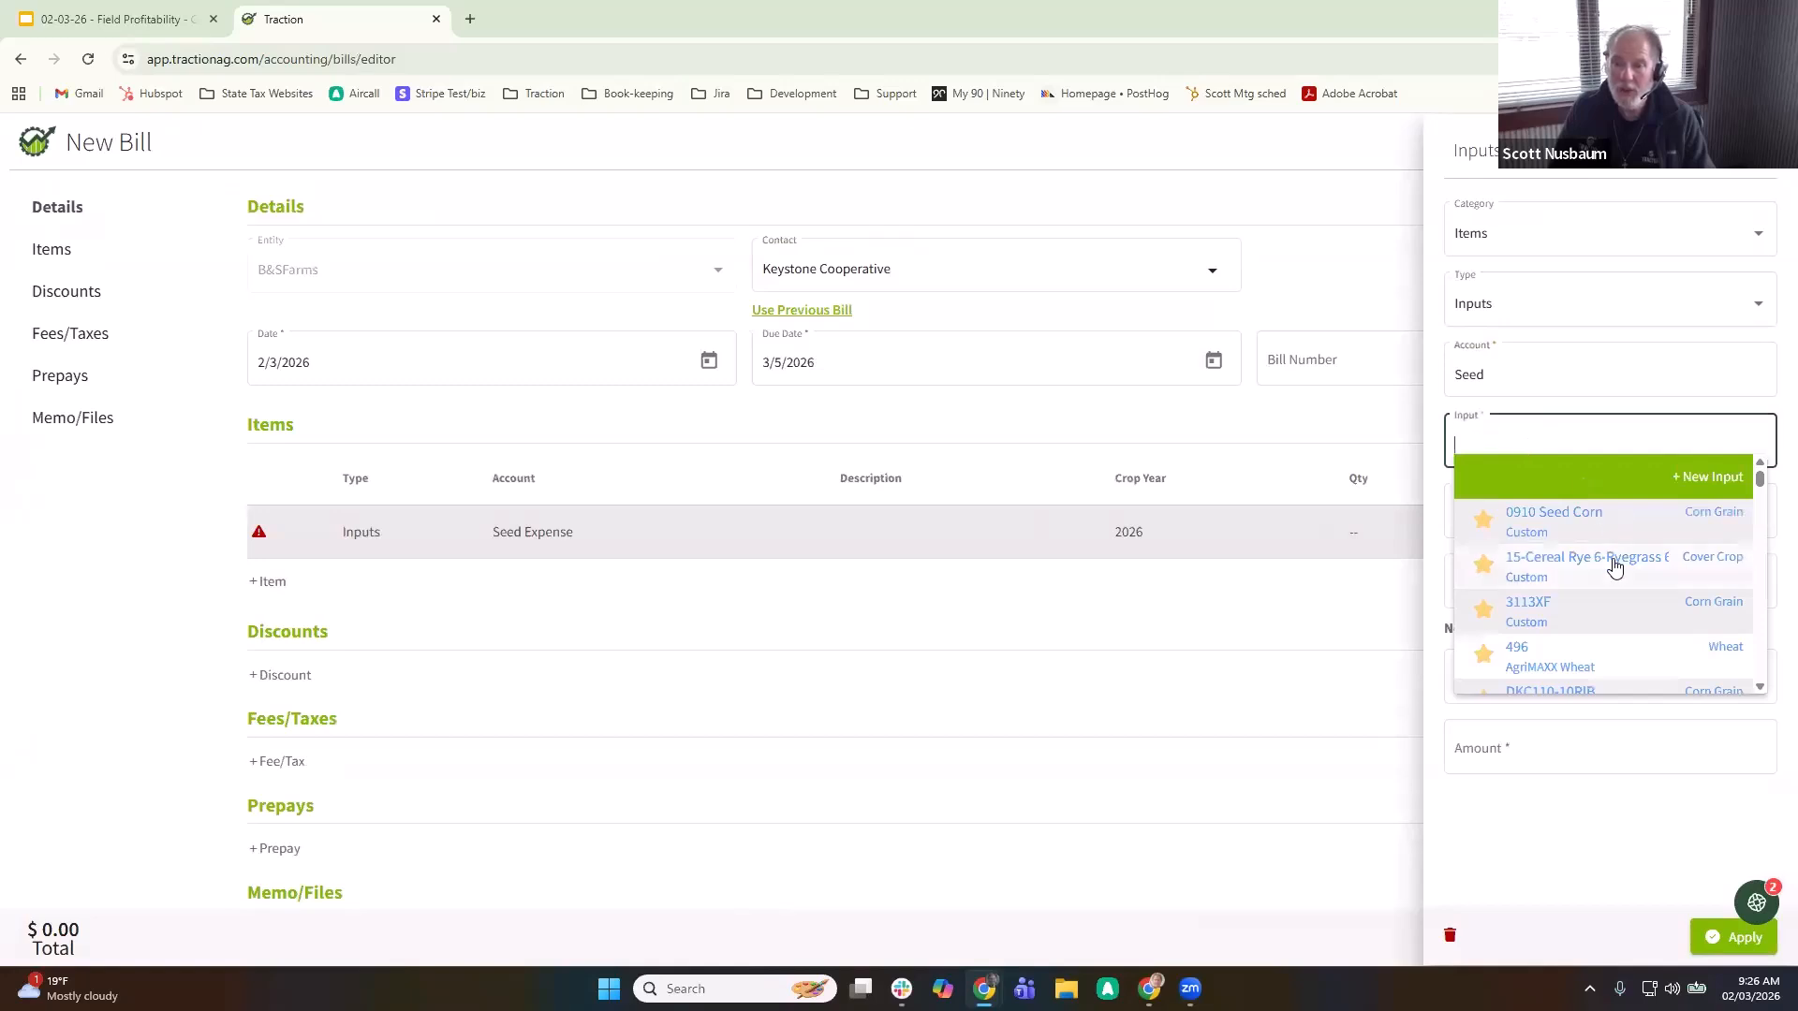
{"action": "scroll", "coordinate": [1614, 567], "scroll_direction": "down", "scroll_amount": 2}
{"action": "scroll", "coordinate": [1614, 566], "scroll_direction": "down", "scroll_amount": 1}
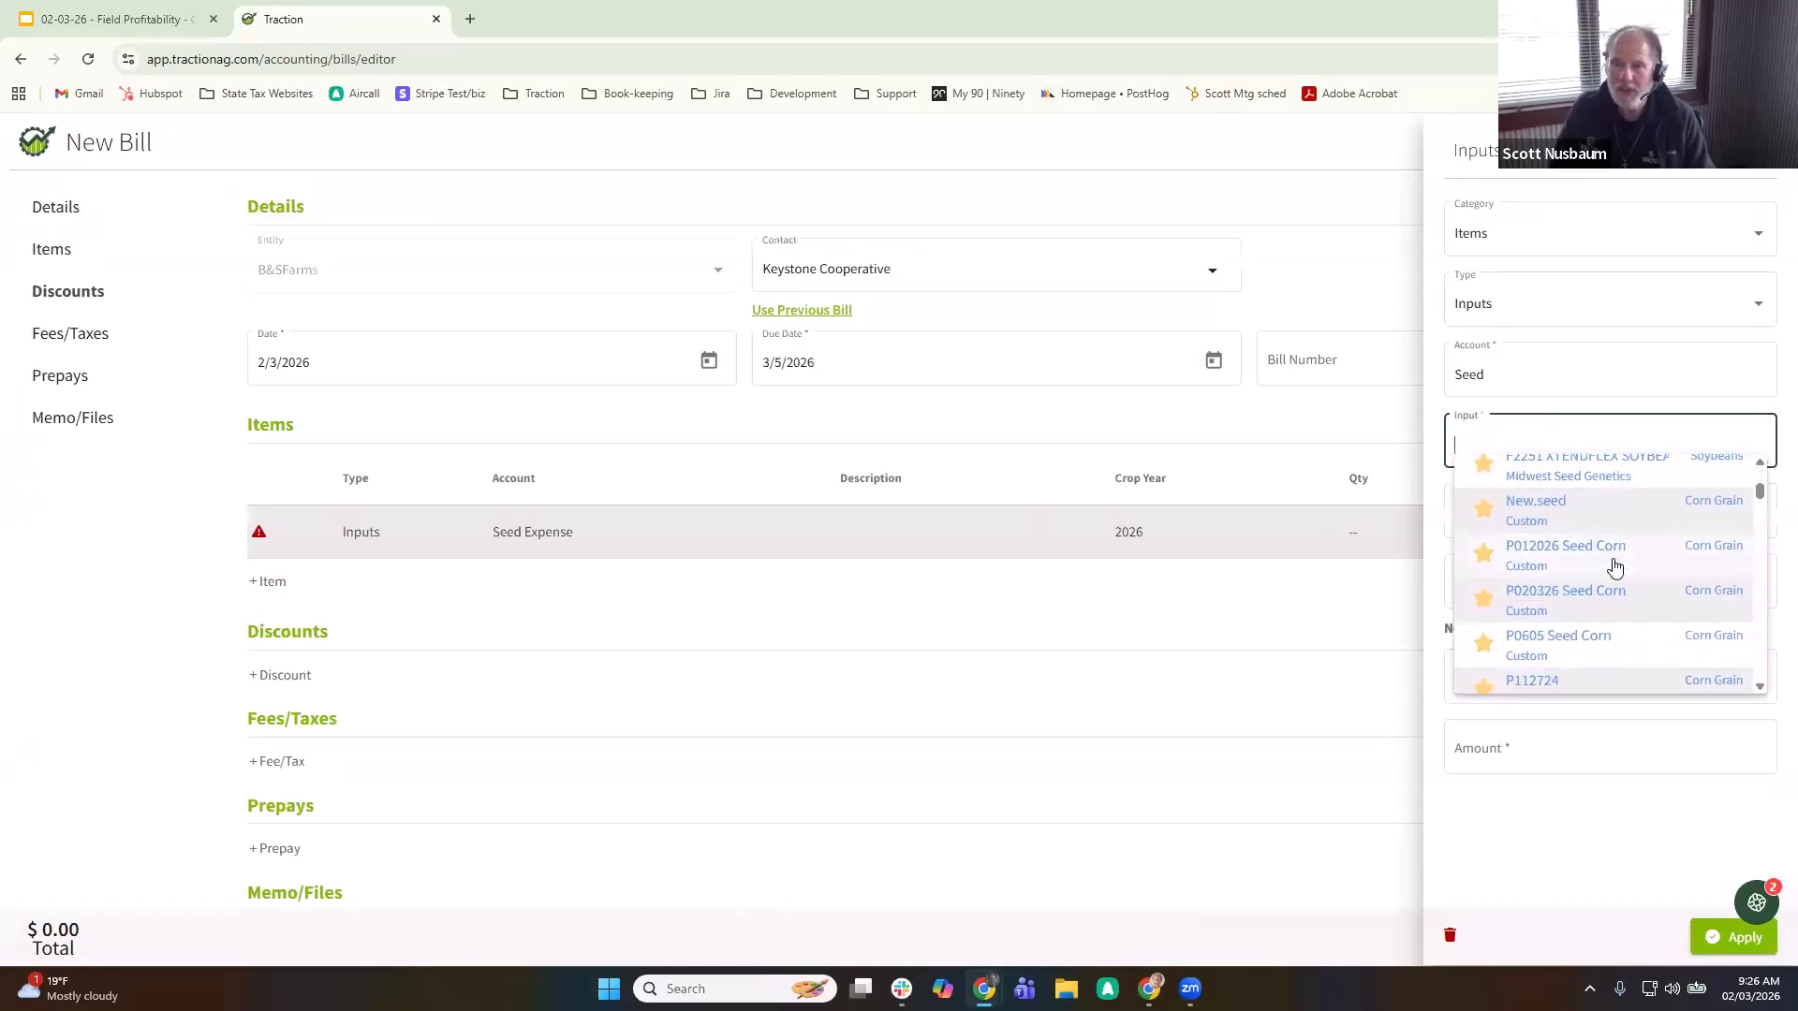
{"action": "left_click", "coordinate": [1612, 558]}
- Set the seed corn item to 10 bags at a unit cost of $300 per bag and apply it
{"action": "left_click", "coordinate": [1518, 591]}
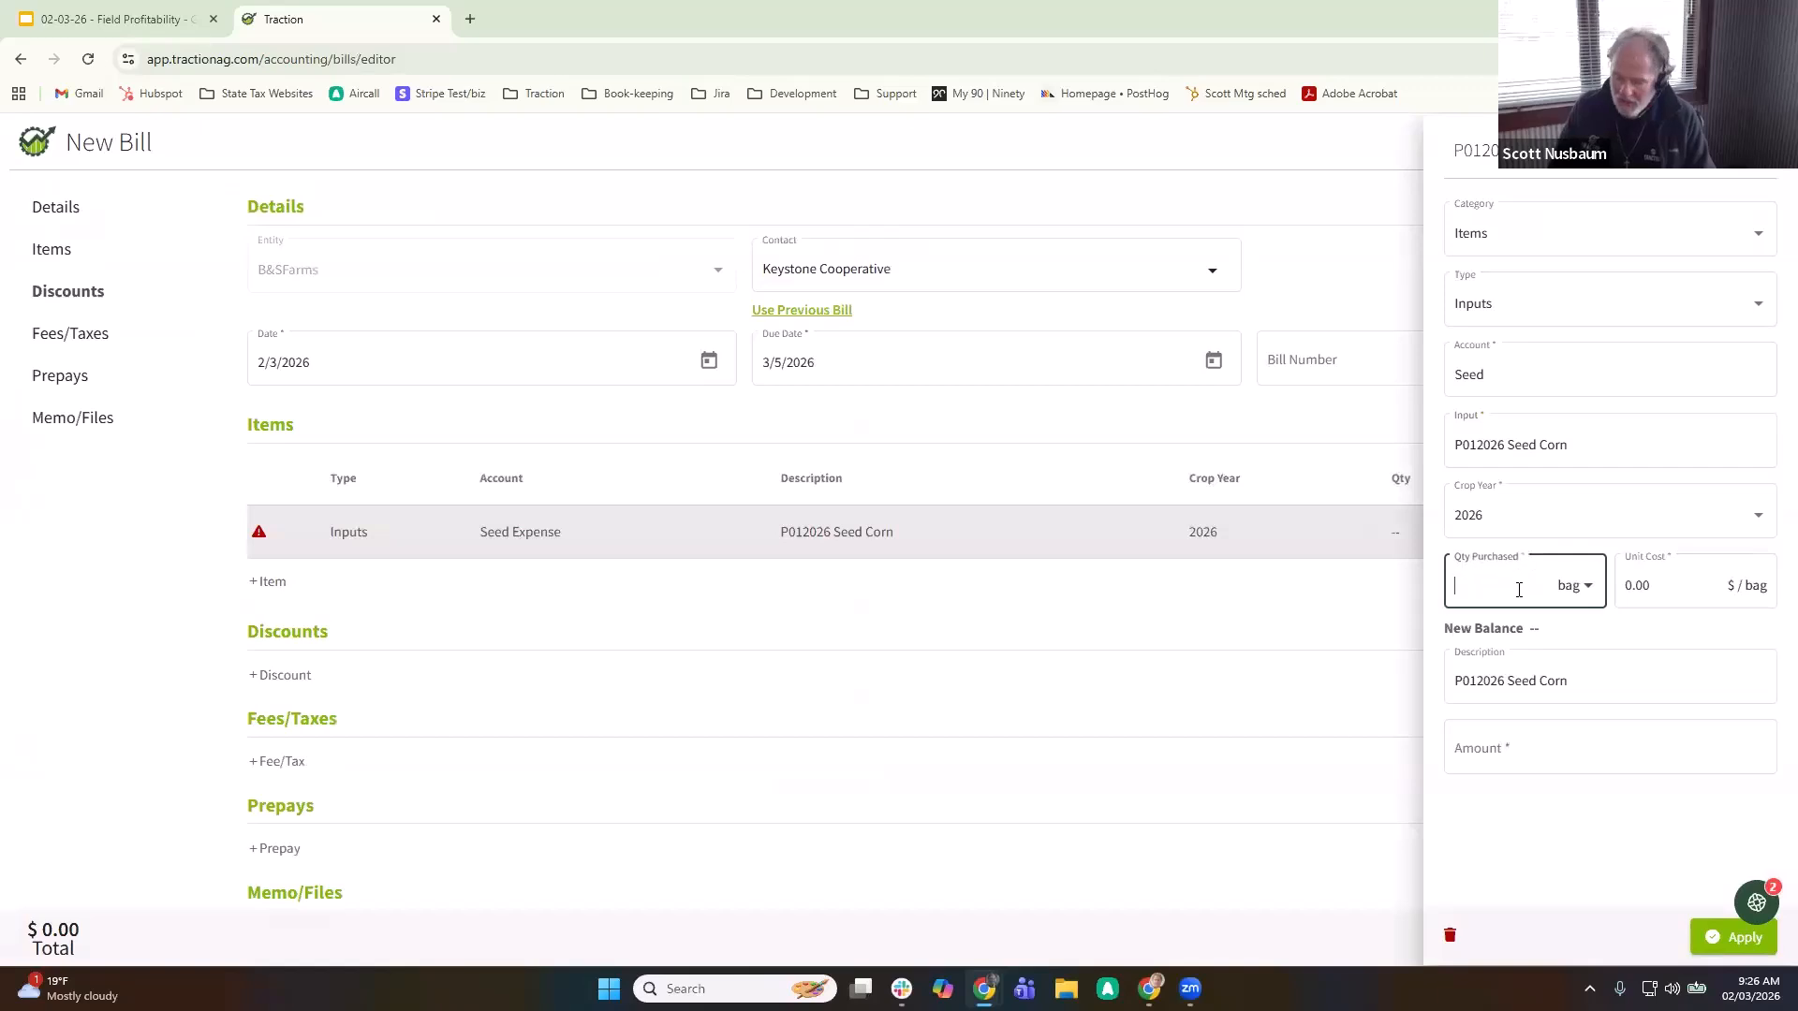
{"action": "type", "text": "50"}
{"action": "key", "text": "Tab"}
{"action": "key", "text": "Tab"}
{"action": "type", "text": "300"}
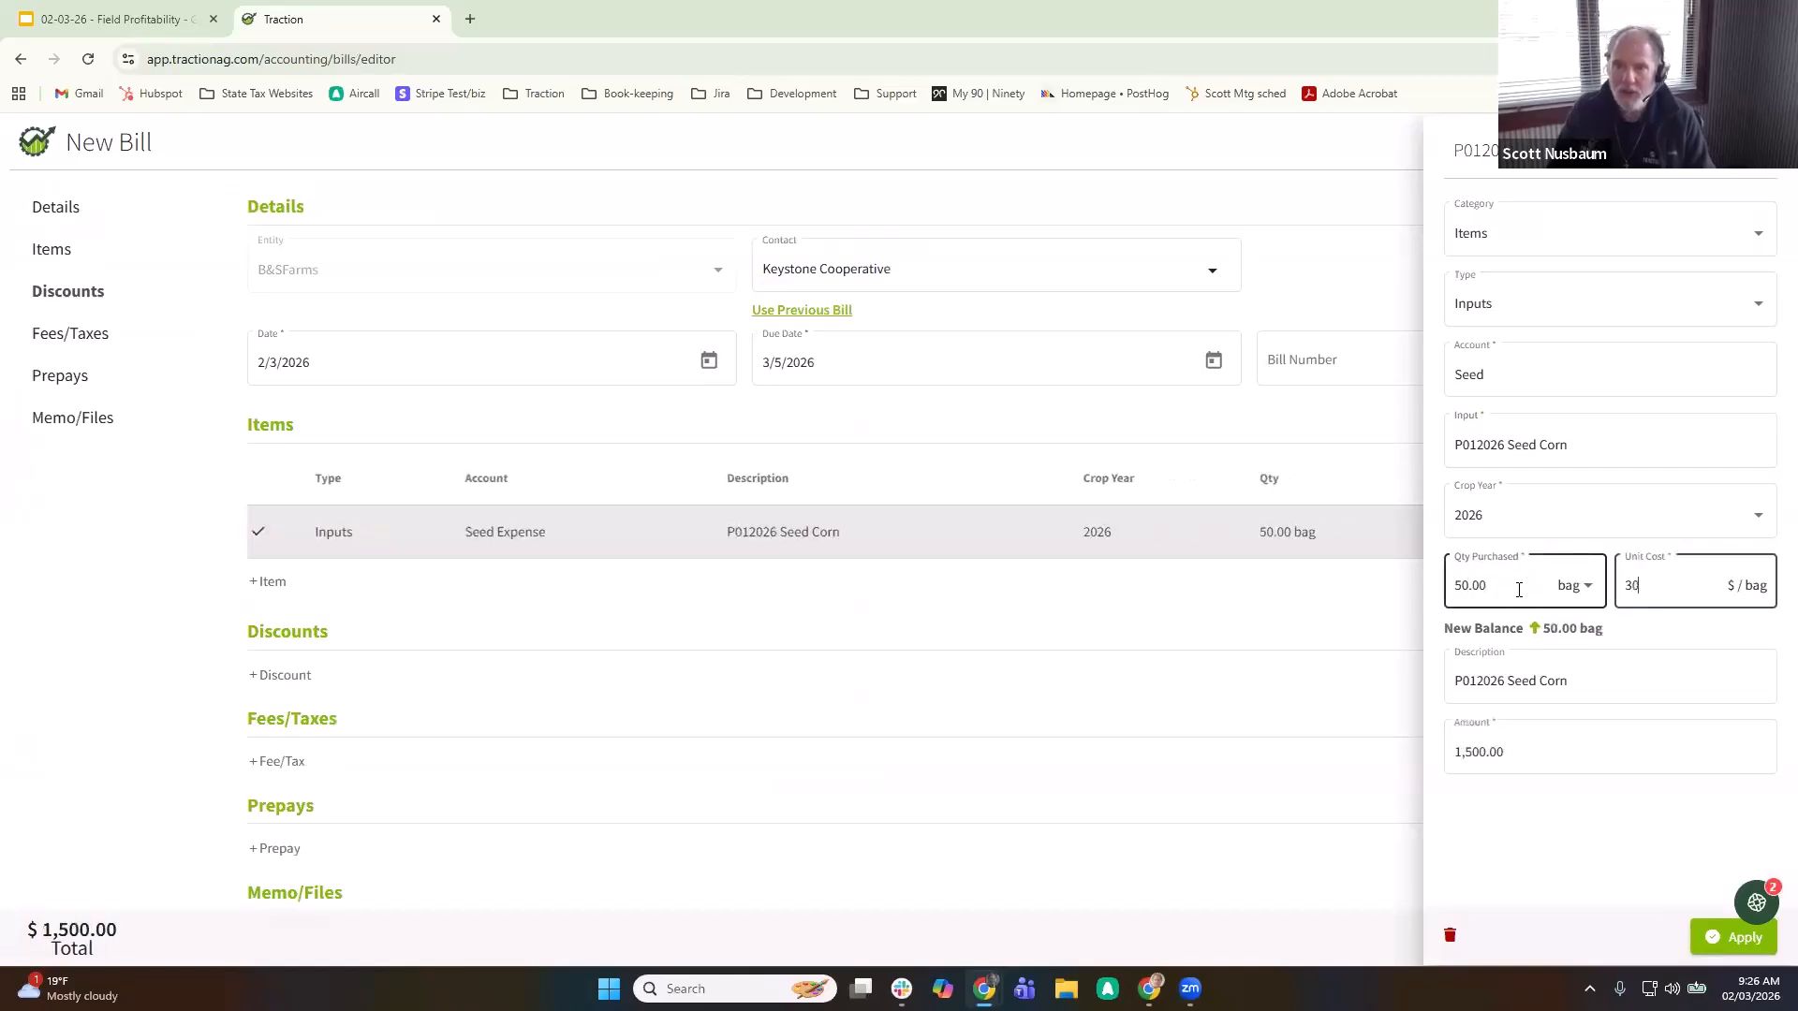
{"action": "key", "text": "shift+Tab"}
{"action": "key", "text": "shift+Tab"}
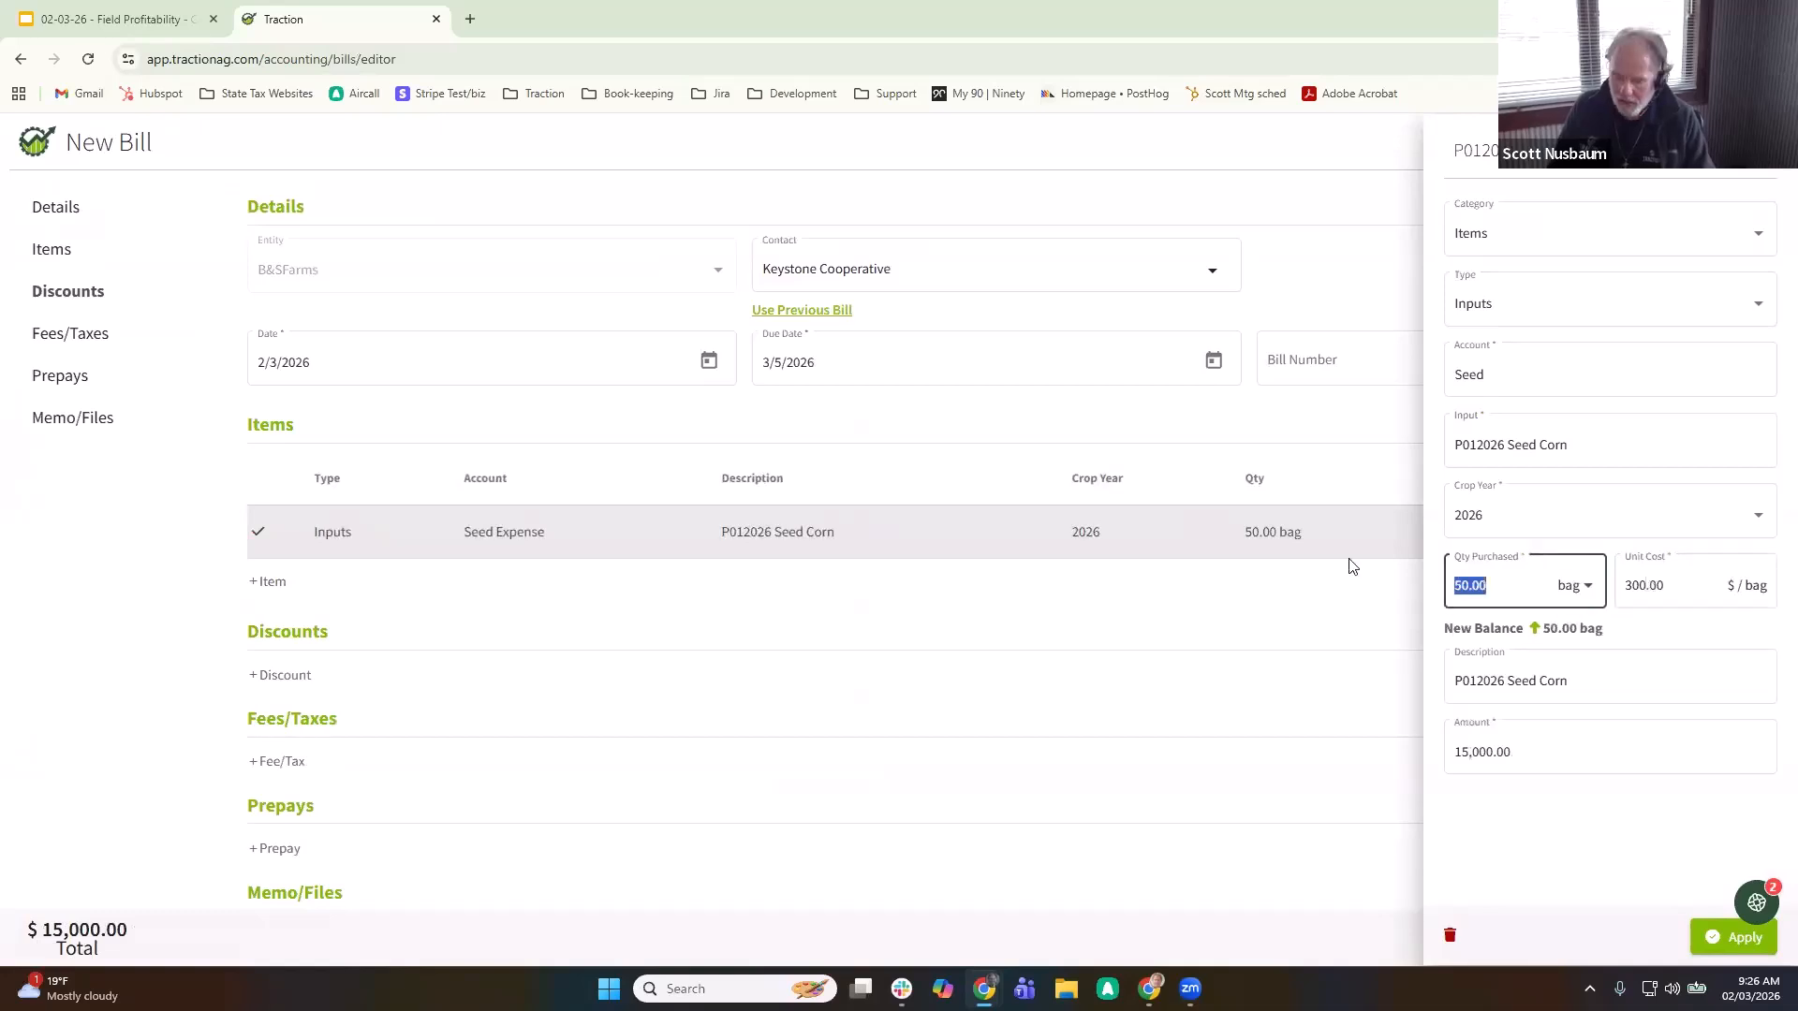
{"action": "type", "text": "10"}
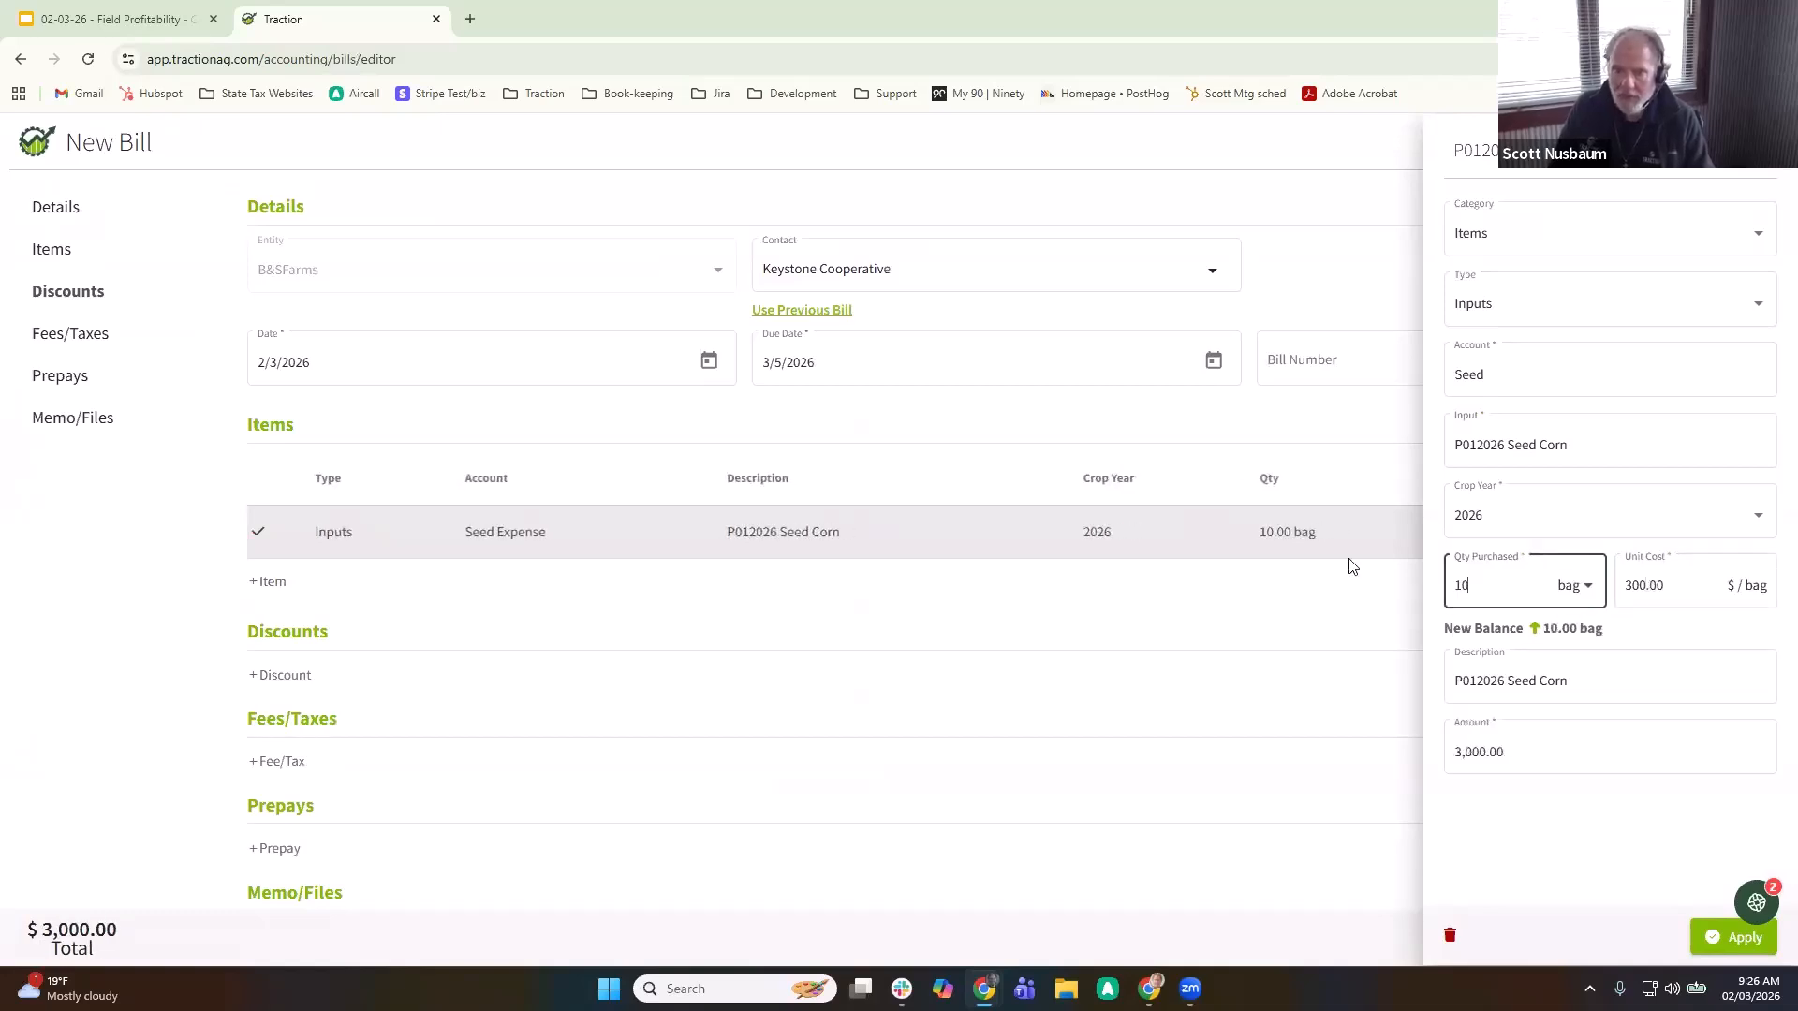
{"action": "left_click", "coordinate": [1719, 938]}
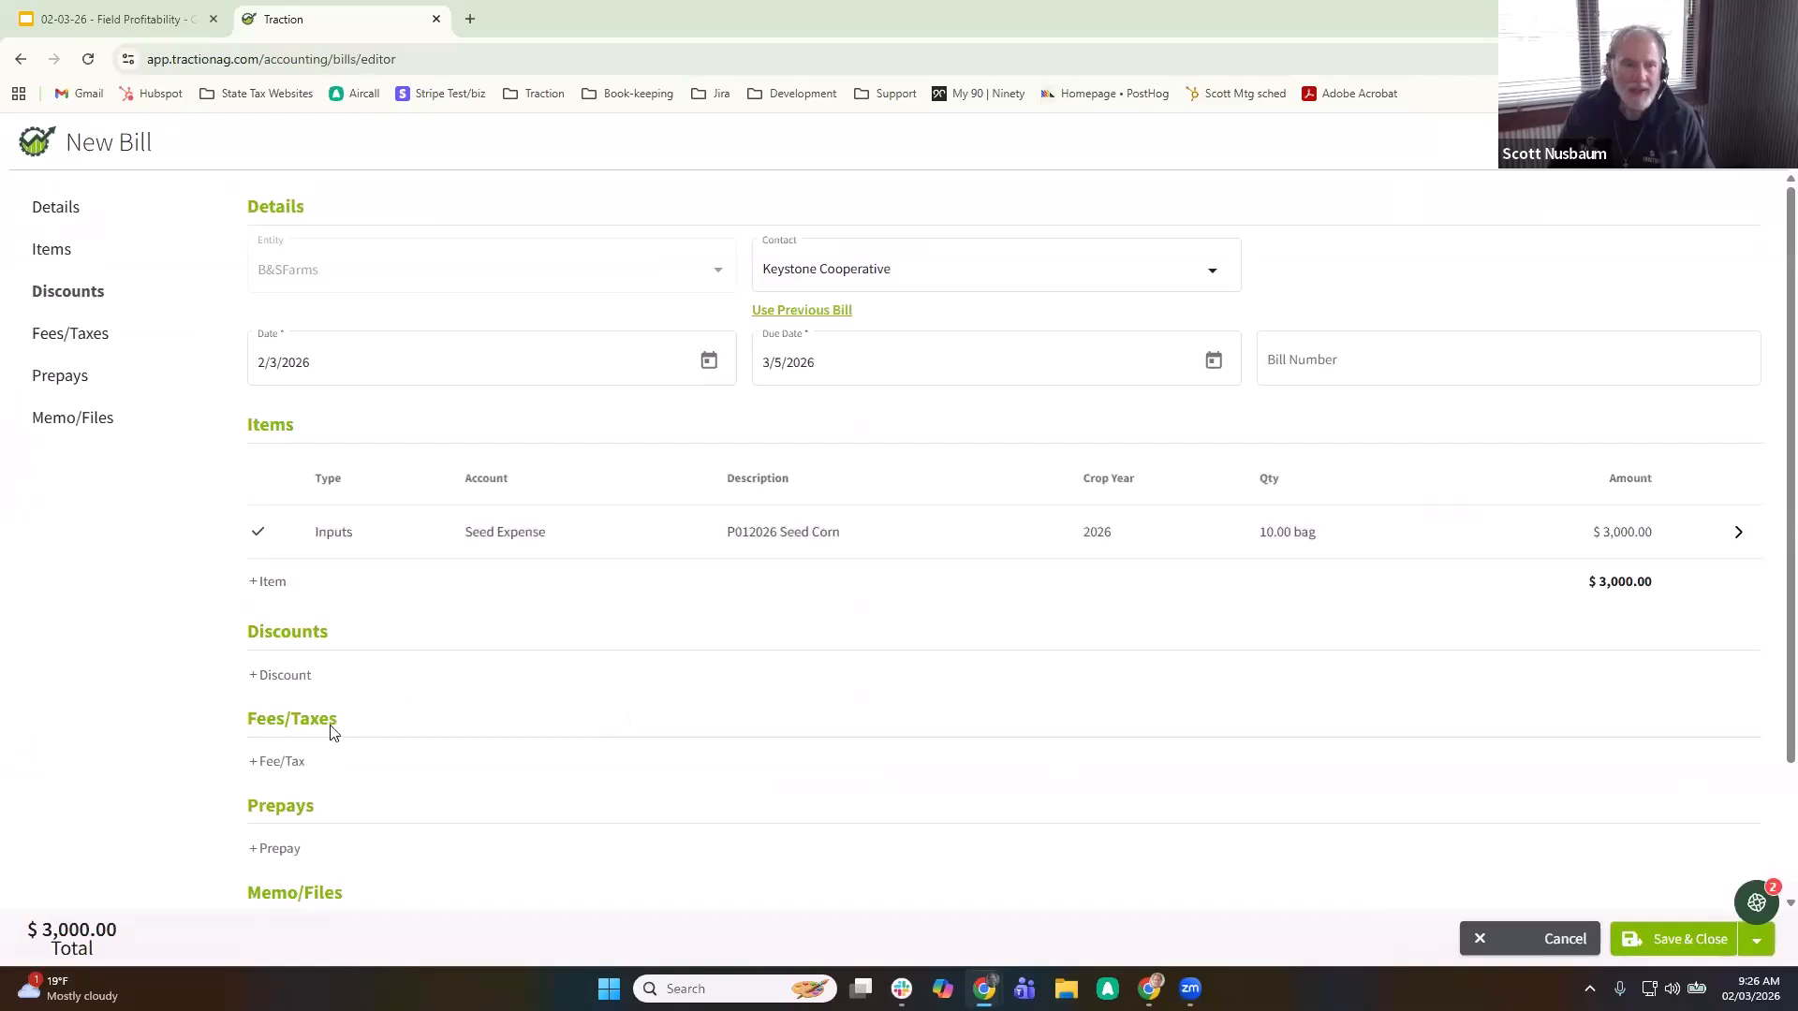
- Add a Pay with Prepay entry to the bill from the Seed Expense - Keystone Cooperative prepay for 3000 and apply it
{"action": "left_click", "coordinate": [275, 849]}
{"action": "left_click", "coordinate": [1459, 447]}
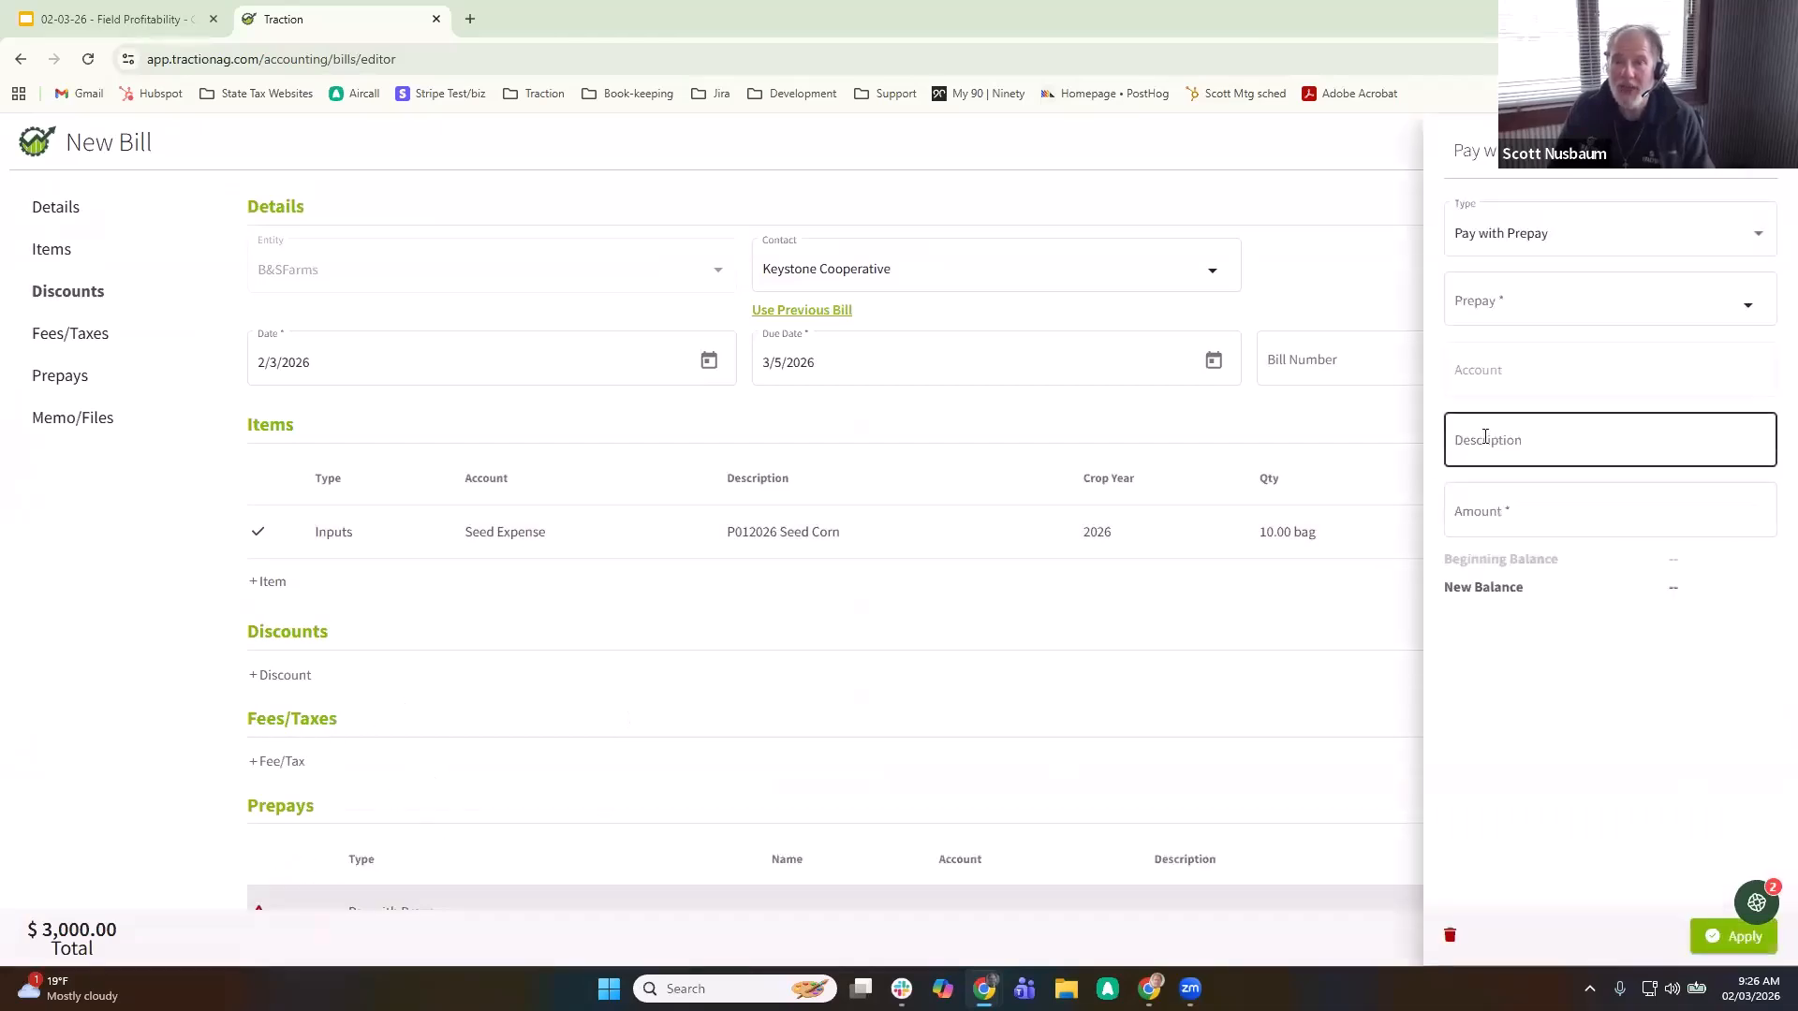
{"action": "left_click", "coordinate": [1534, 239]}
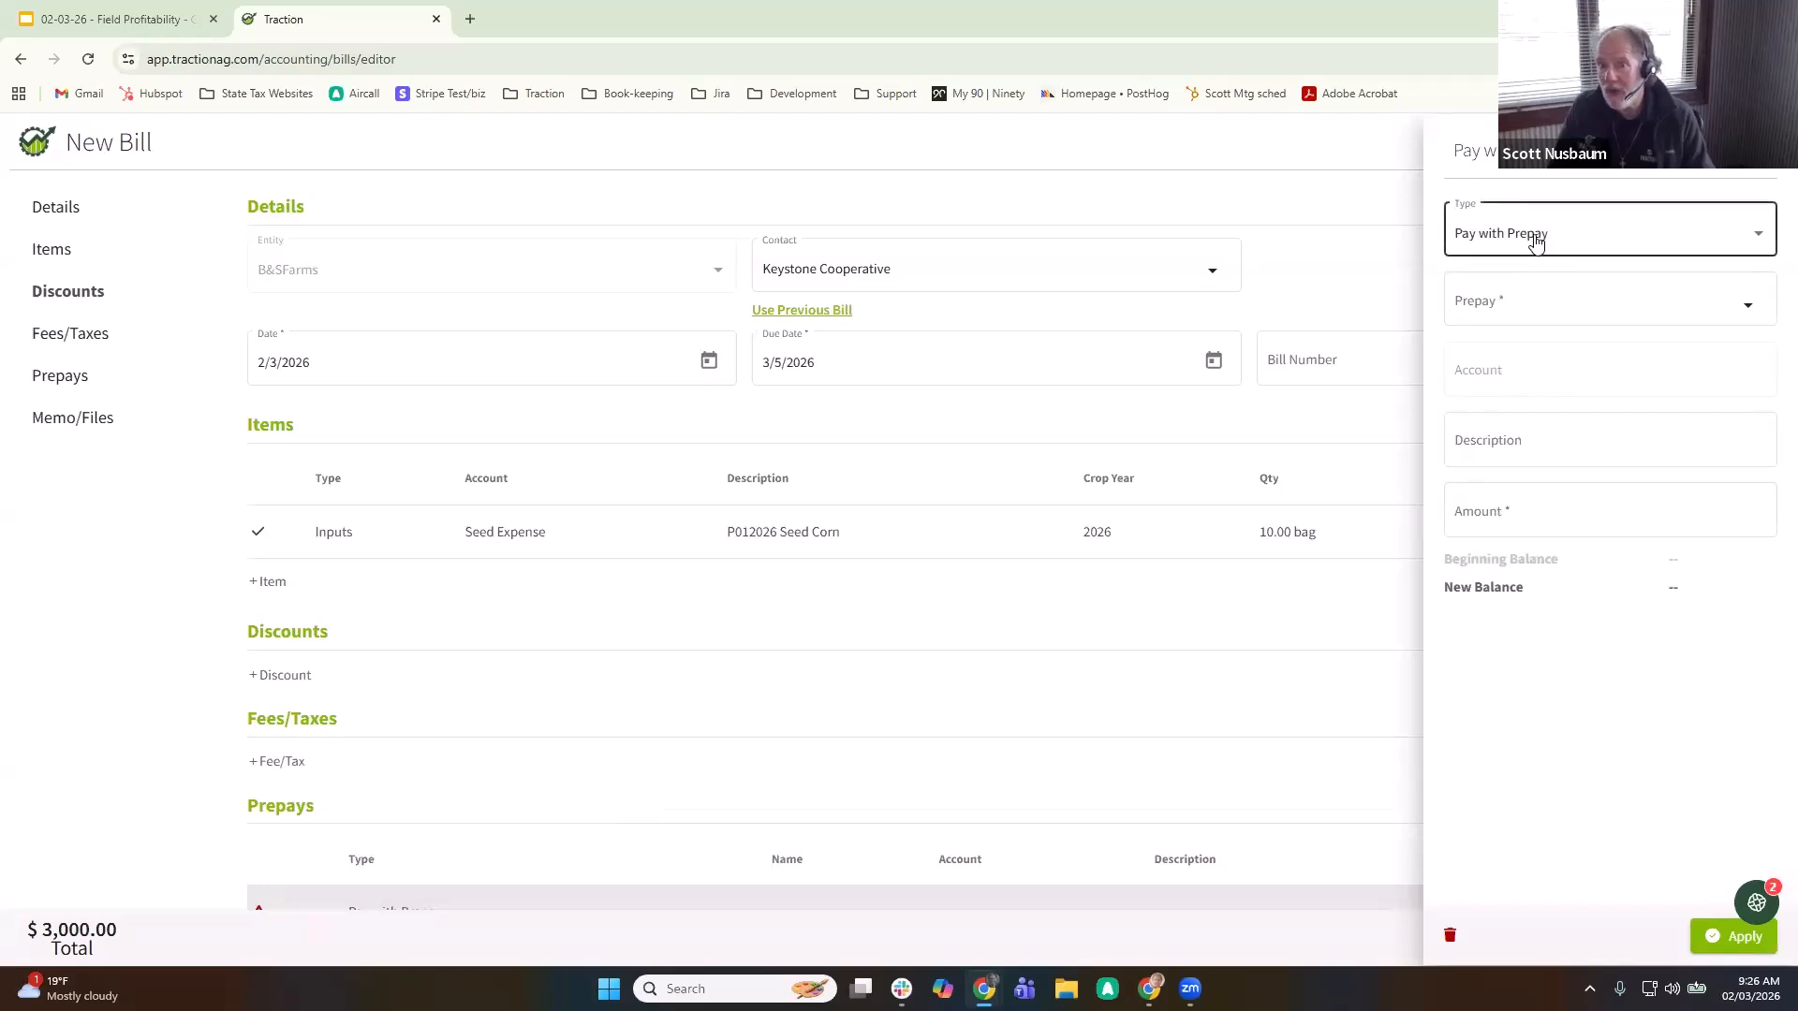
{"action": "left_click", "coordinate": [1554, 300]}
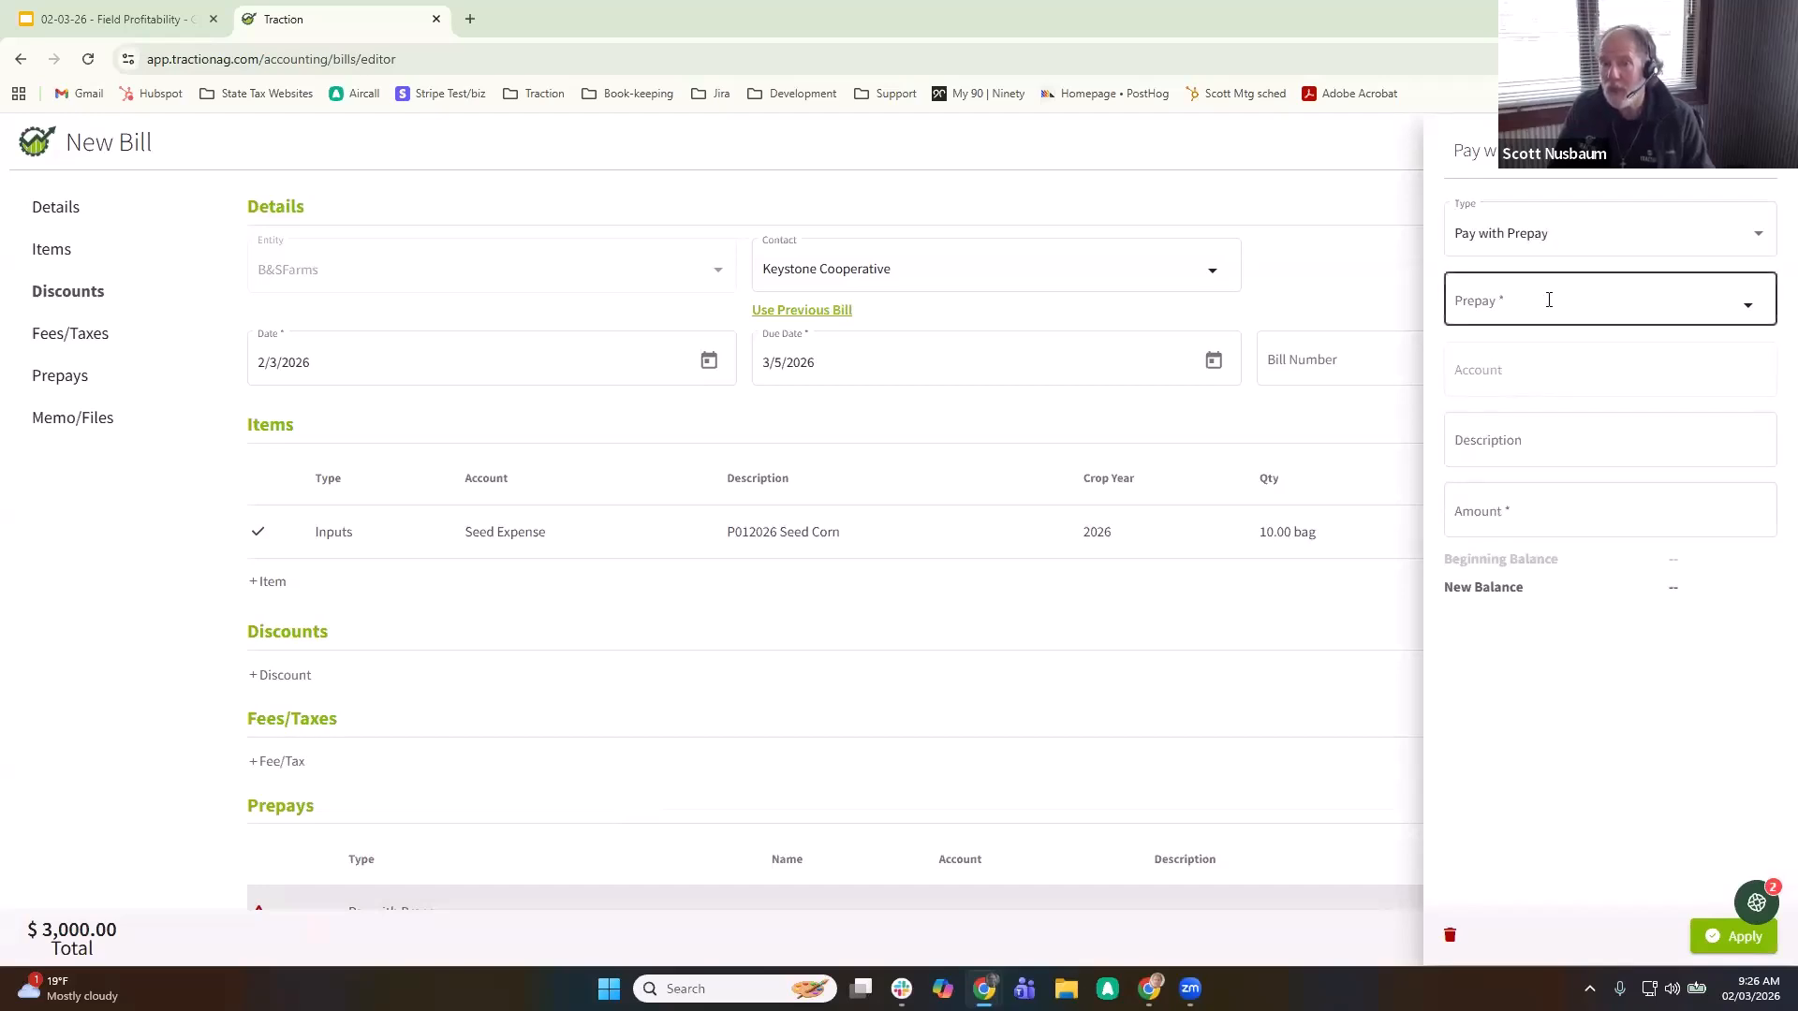
{"action": "left_click", "coordinate": [1583, 379]}
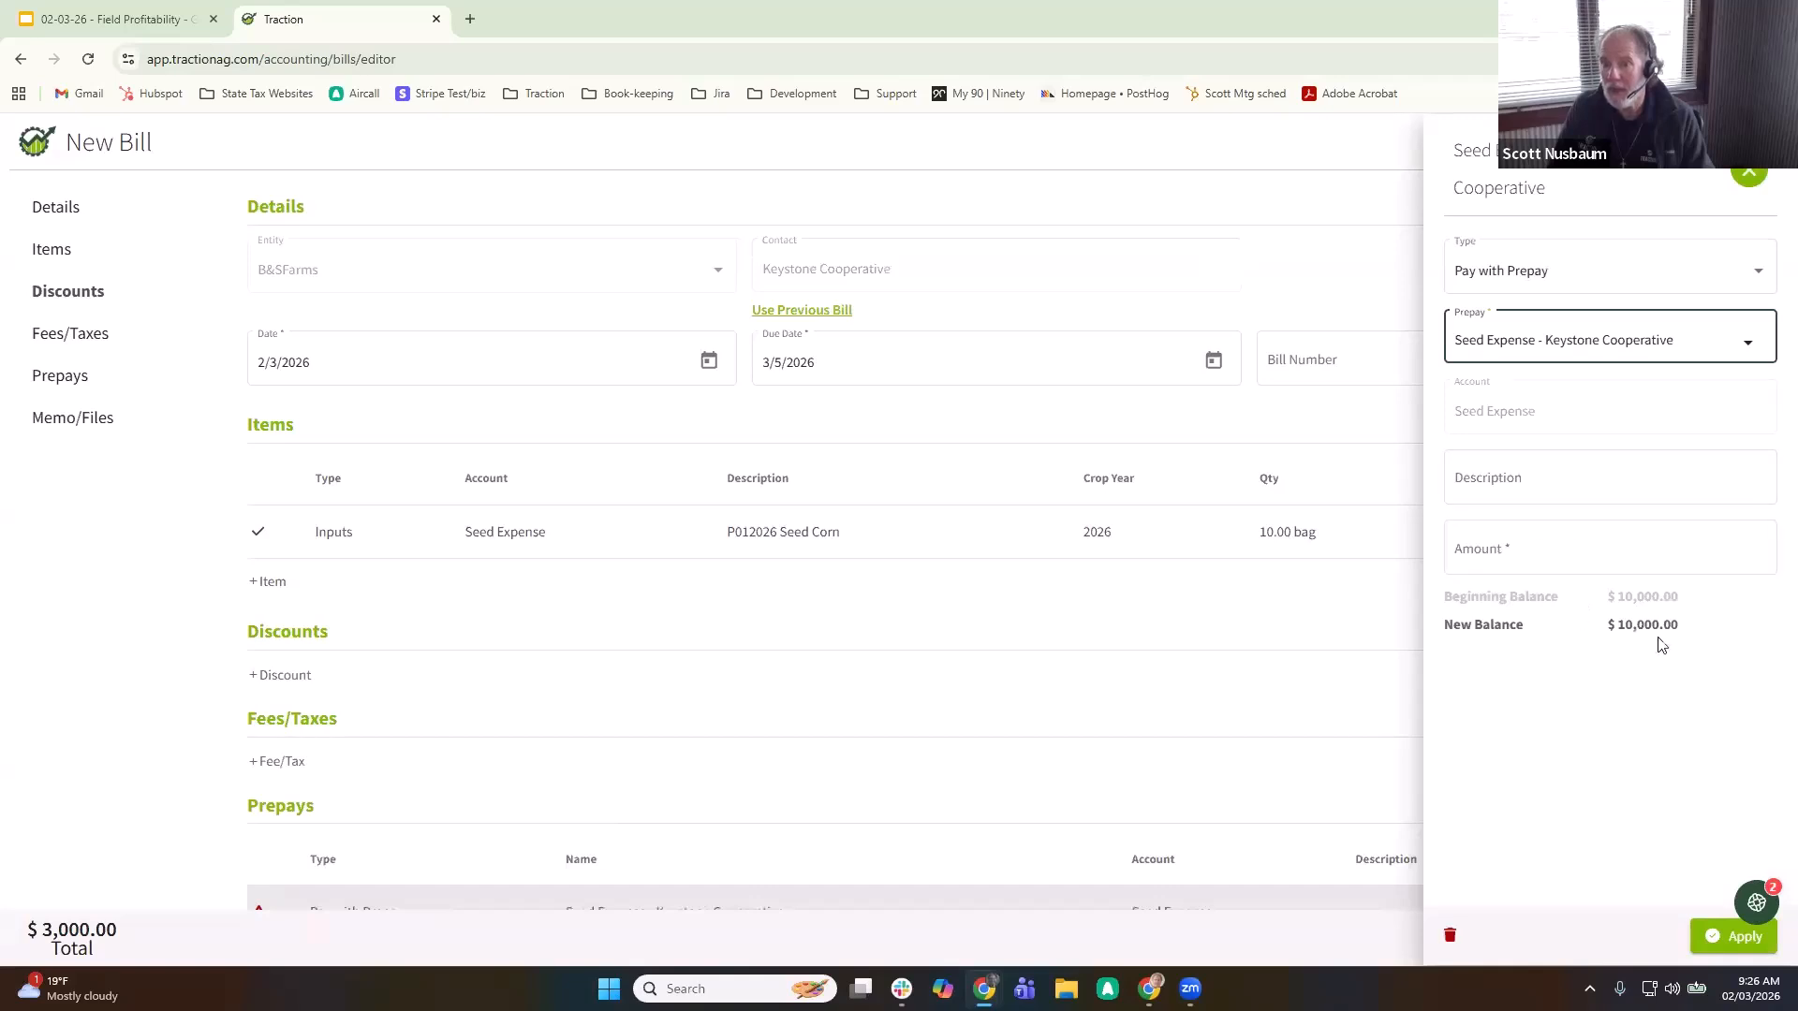
{"action": "left_click", "coordinate": [1579, 550]}
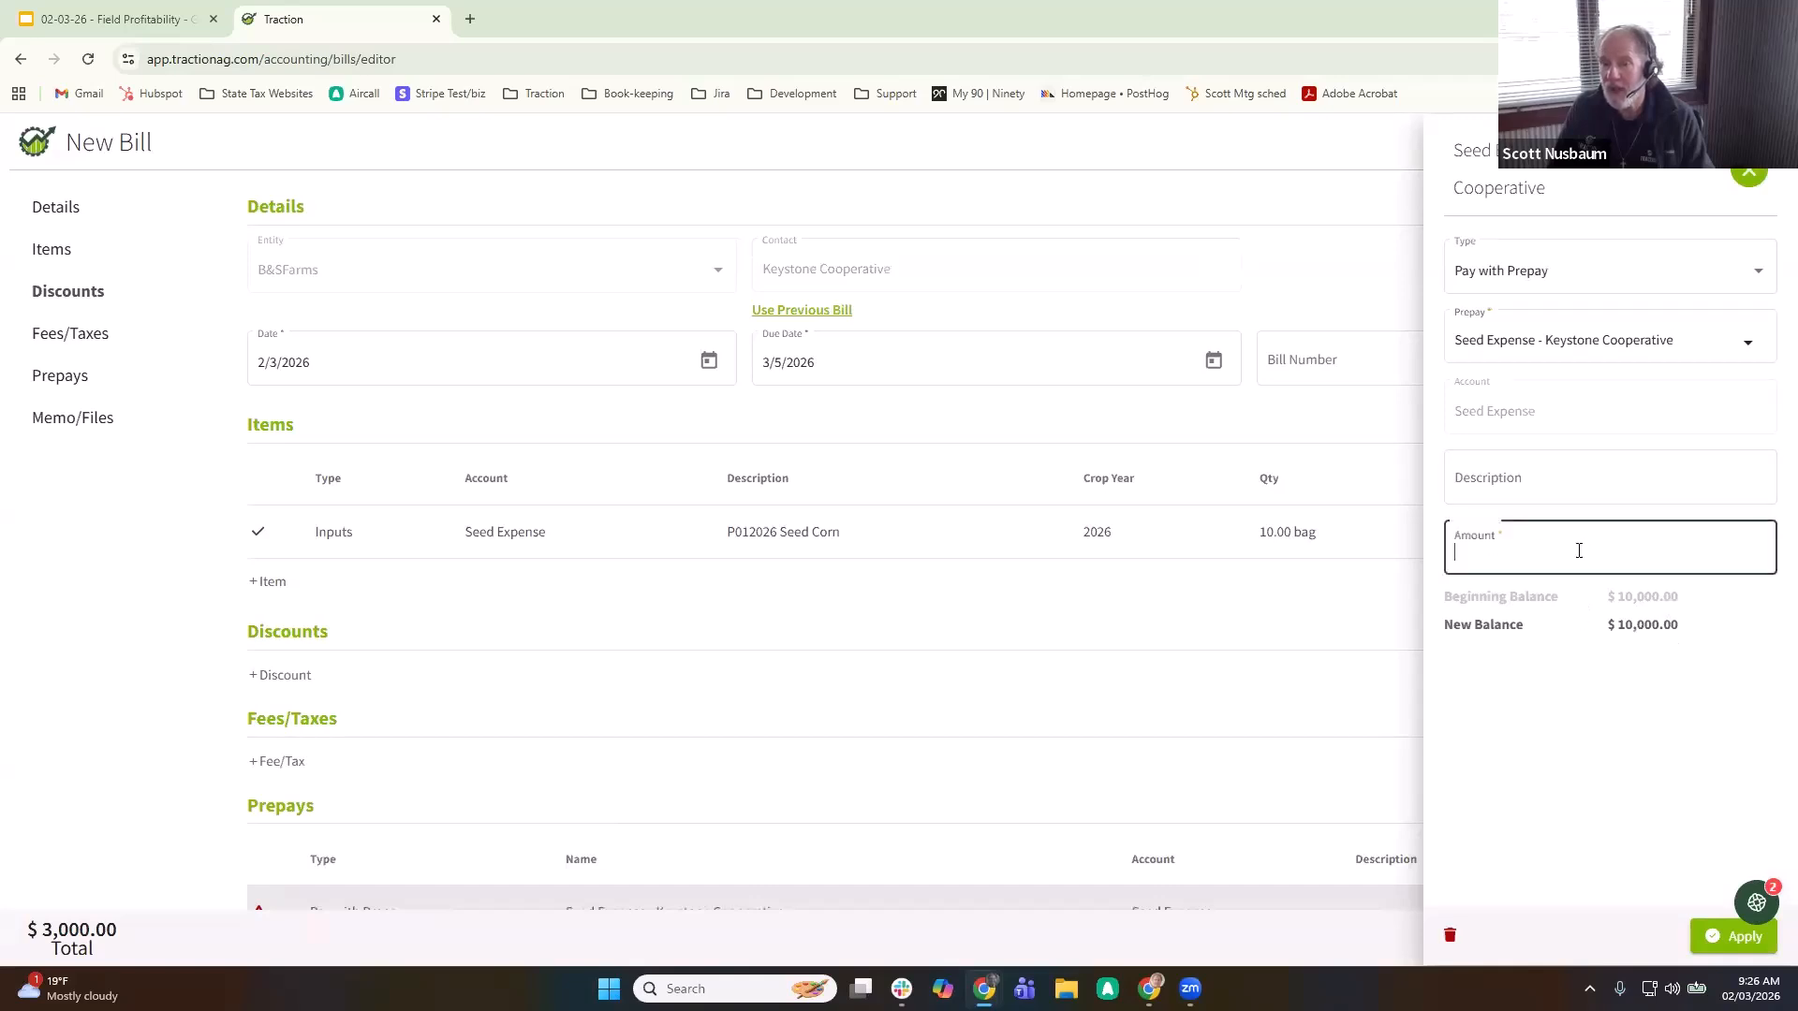
{"action": "type", "text": "3000"}
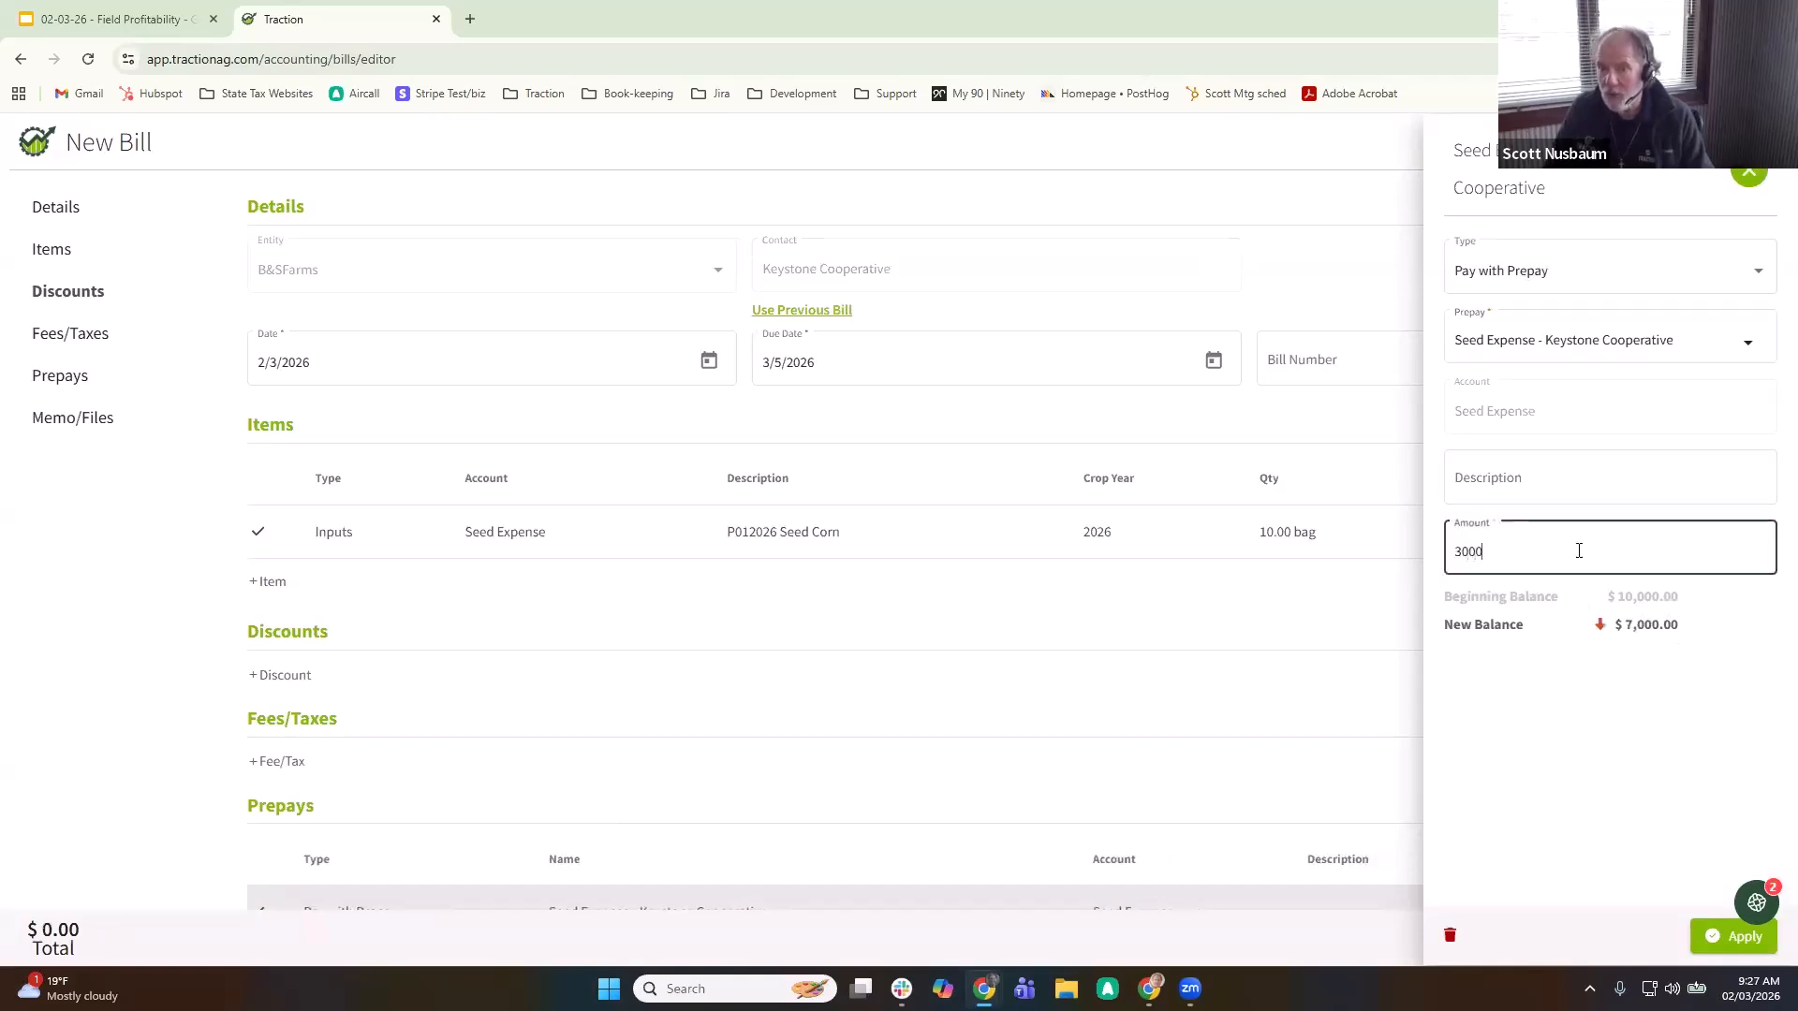
{"action": "left_click", "coordinate": [1733, 937]}
{"action": "scroll", "coordinate": [1629, 843], "scroll_direction": "down", "scroll_amount": 2}
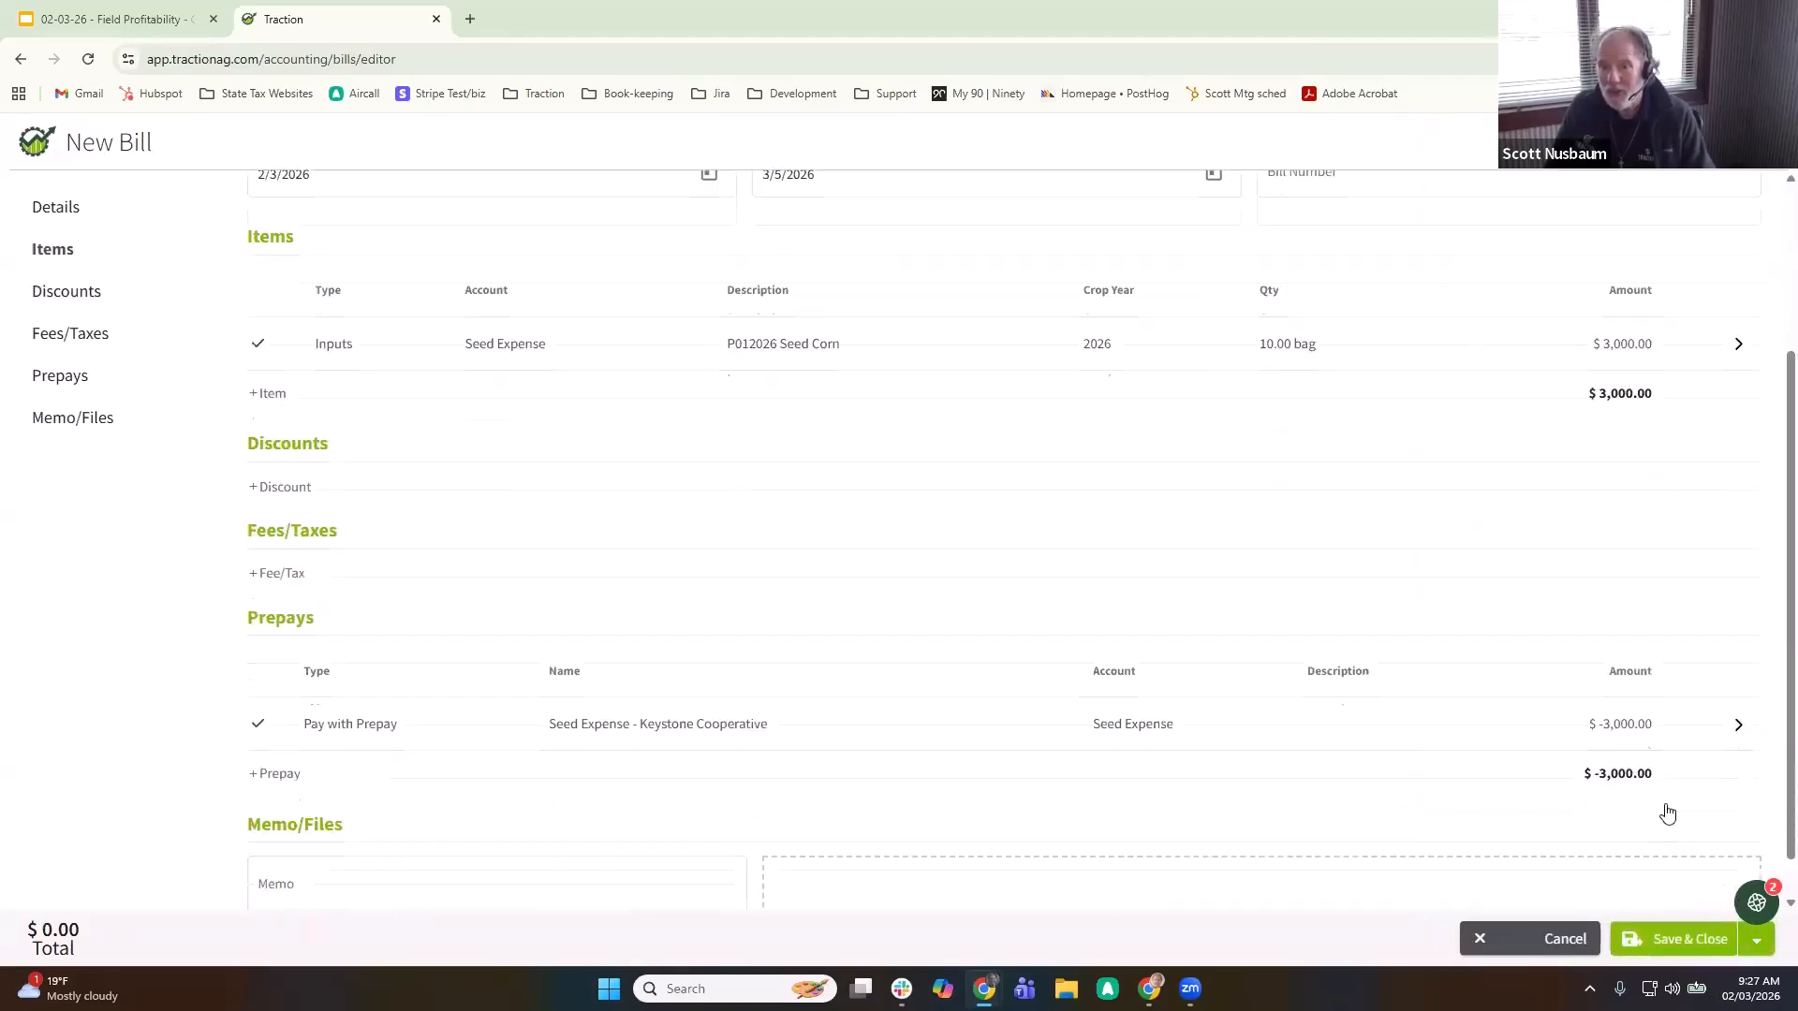
{"action": "scroll", "coordinate": [1667, 832], "scroll_direction": "down", "scroll_amount": 2}
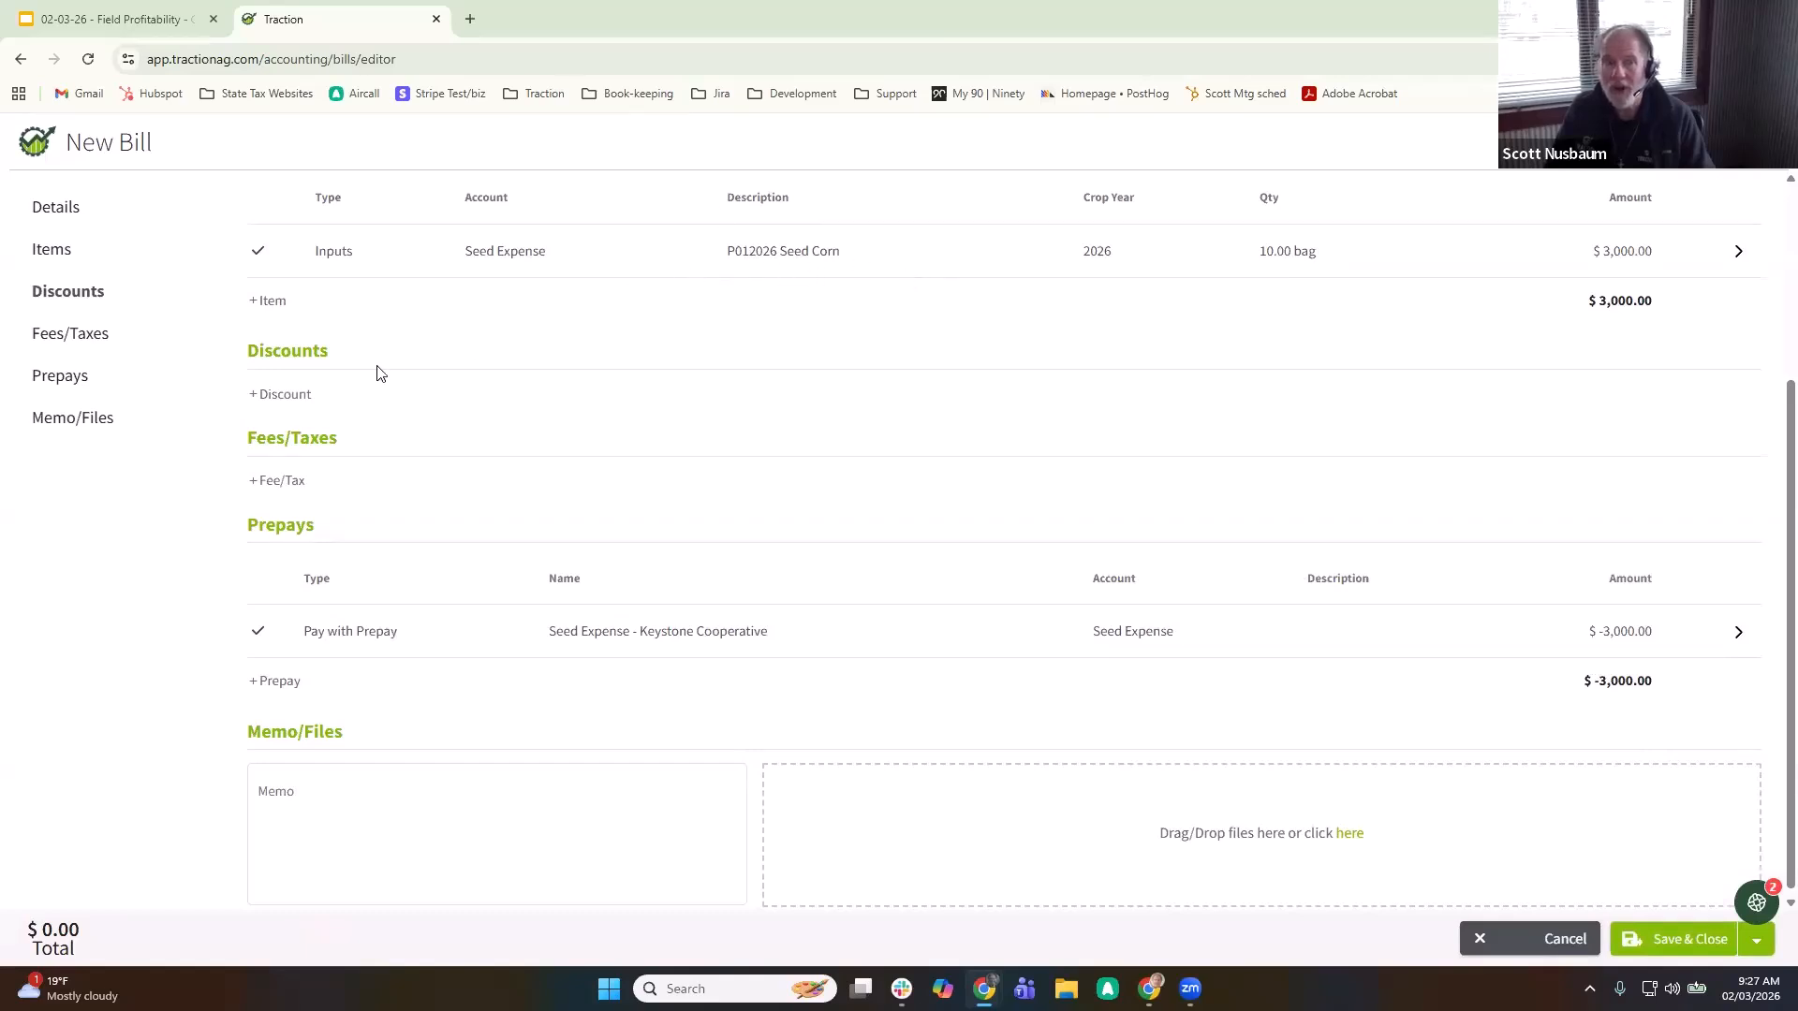
- Add a second Inputs item to the bill with the Seed account and 0910 Seed Corn as the input
{"action": "left_click", "coordinate": [266, 309]}
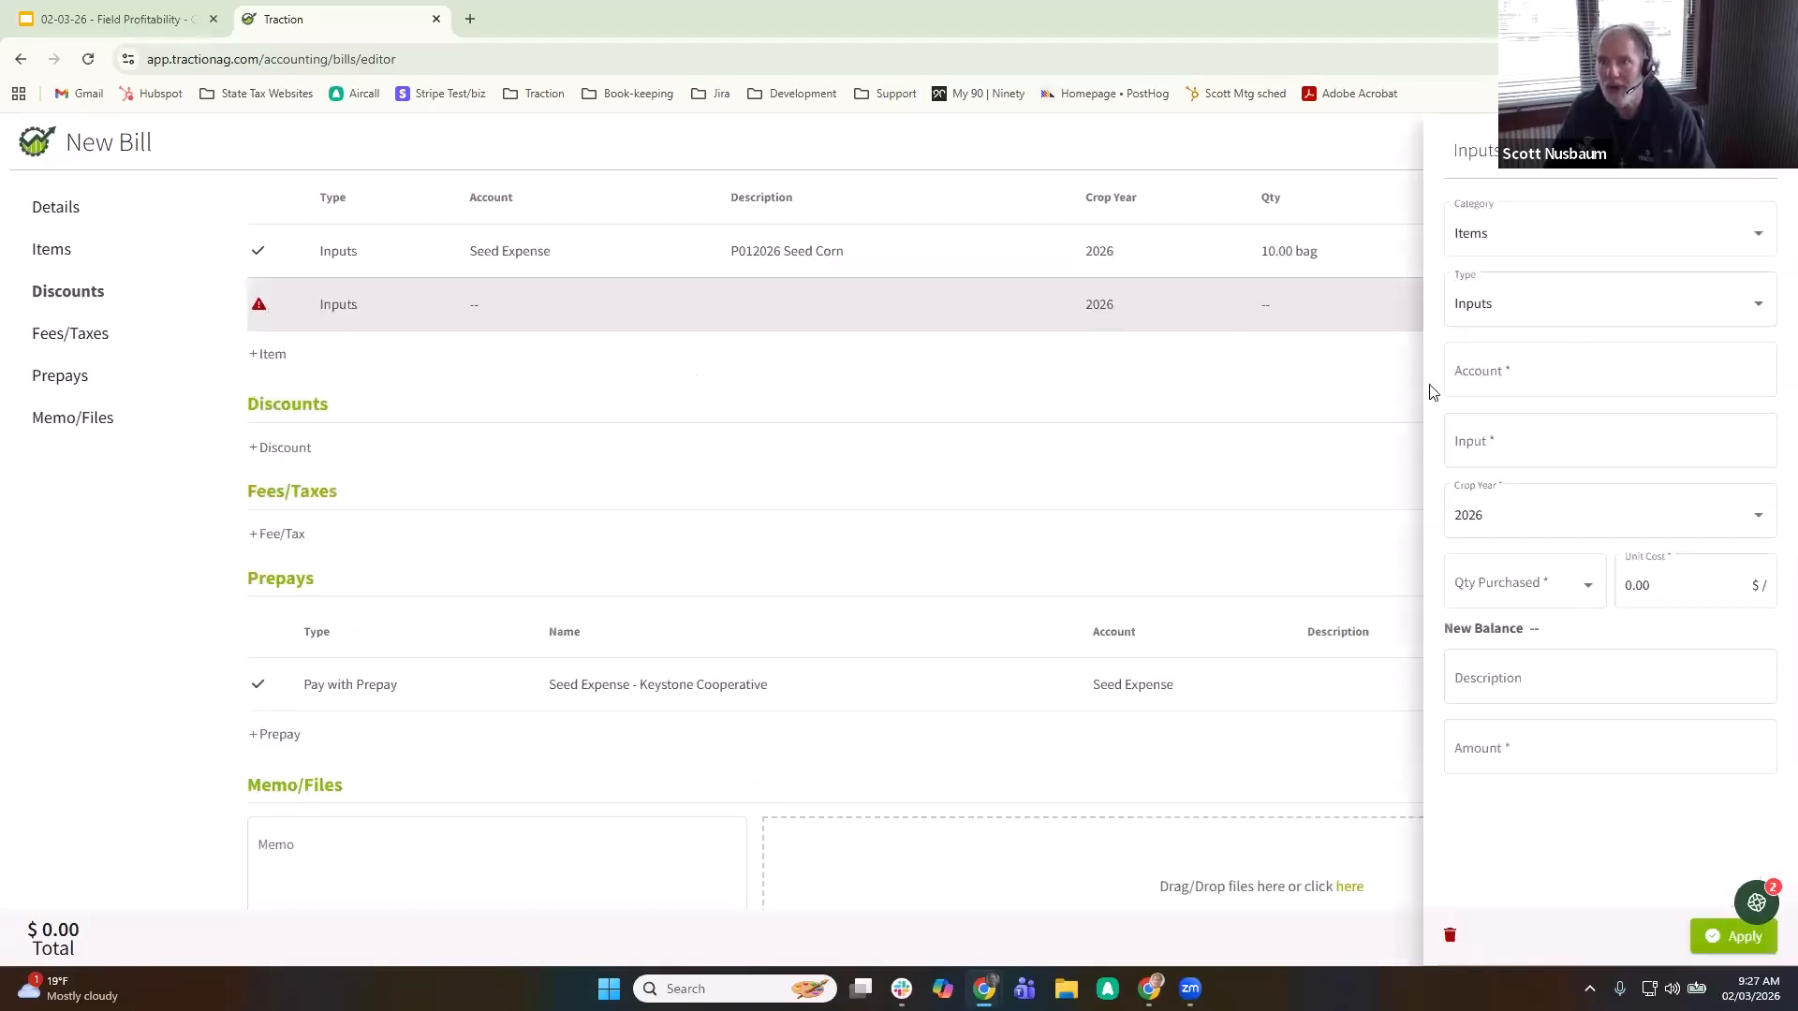
{"action": "left_click", "coordinate": [1537, 377]}
{"action": "type", "text": "see"}
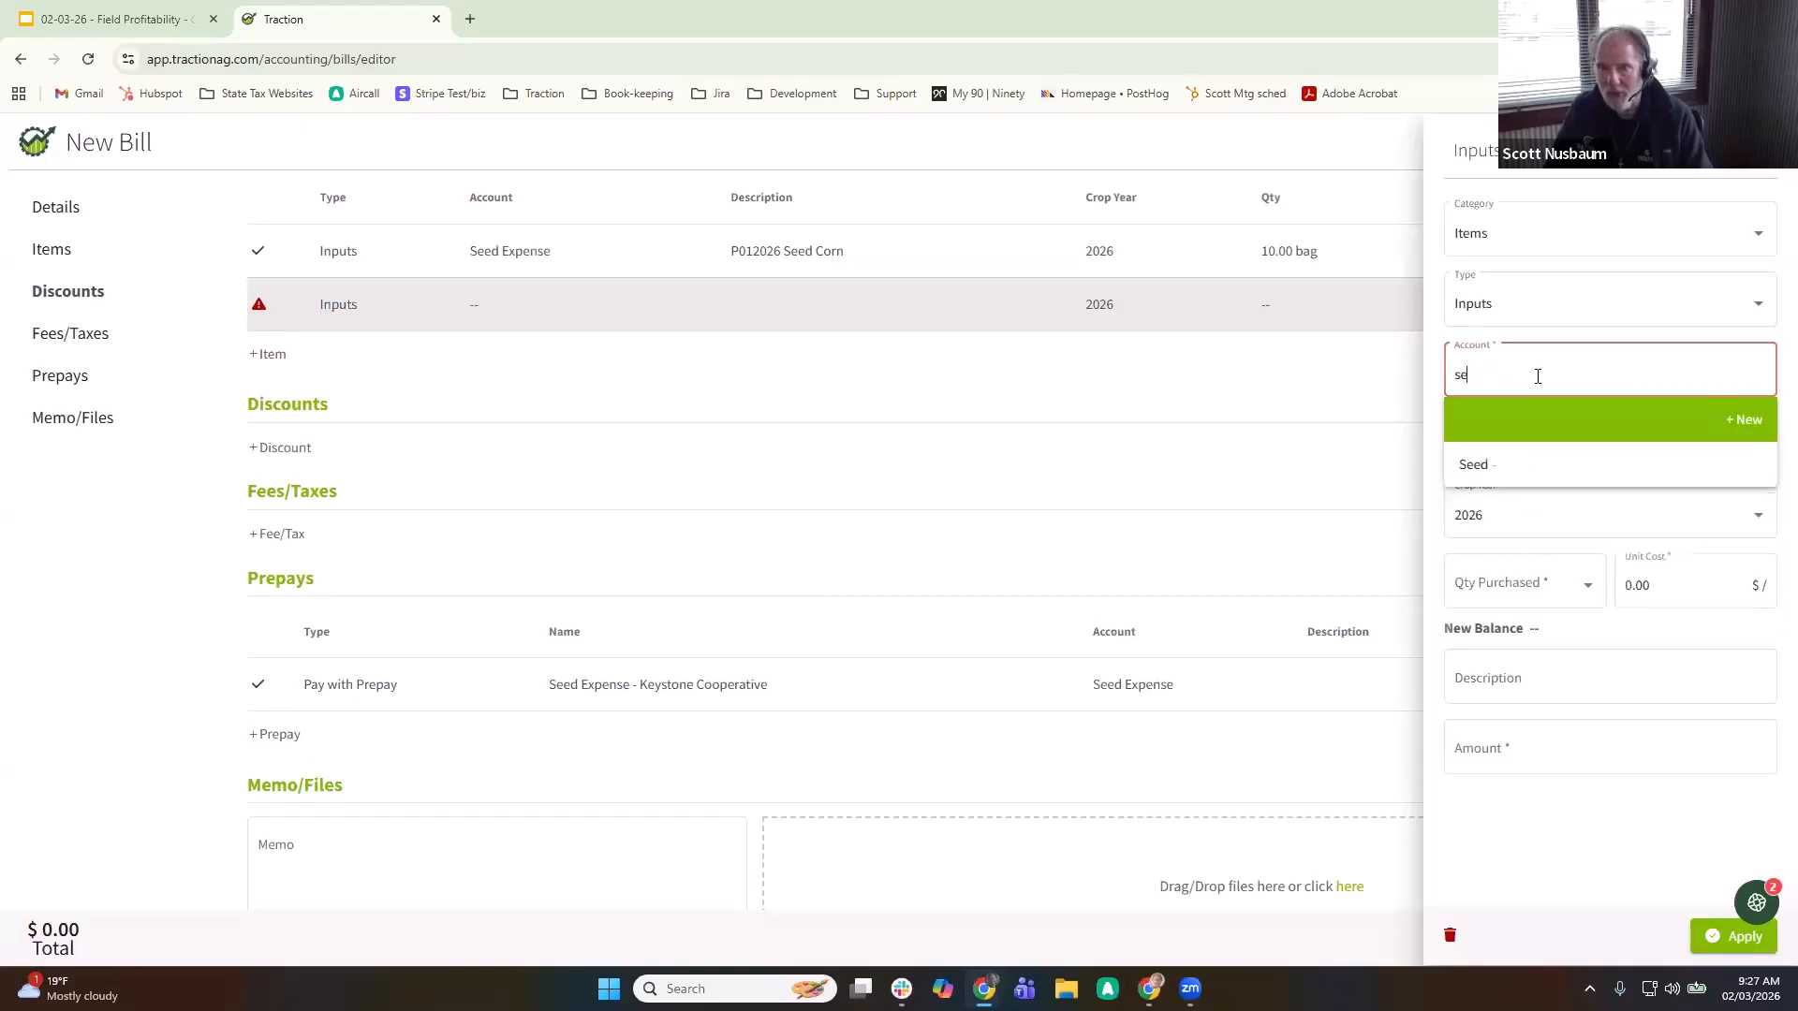
{"action": "left_click", "coordinate": [1549, 468]}
{"action": "left_click", "coordinate": [1526, 442]}
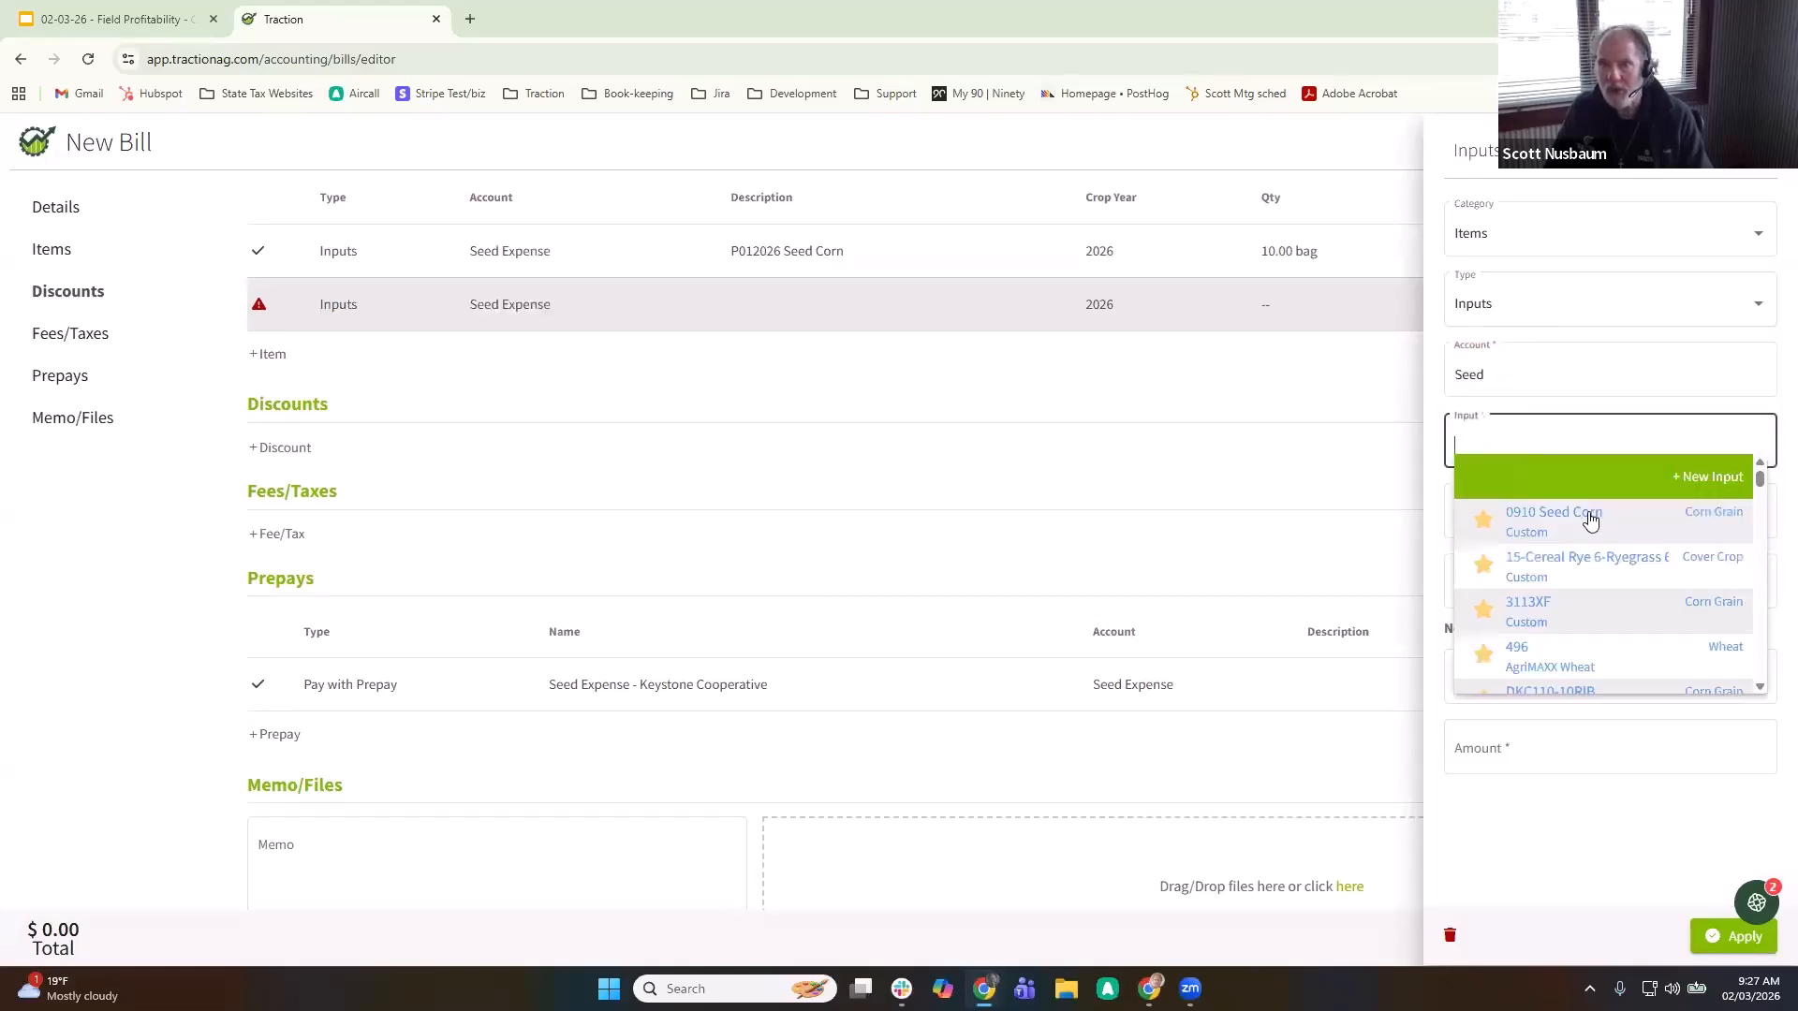
{"action": "left_click", "coordinate": [1588, 521]}
- Set the 0910 Seed Corn item to -10 bags at a unit cost of $300 per bag and apply it
{"action": "left_click", "coordinate": [1526, 583]}
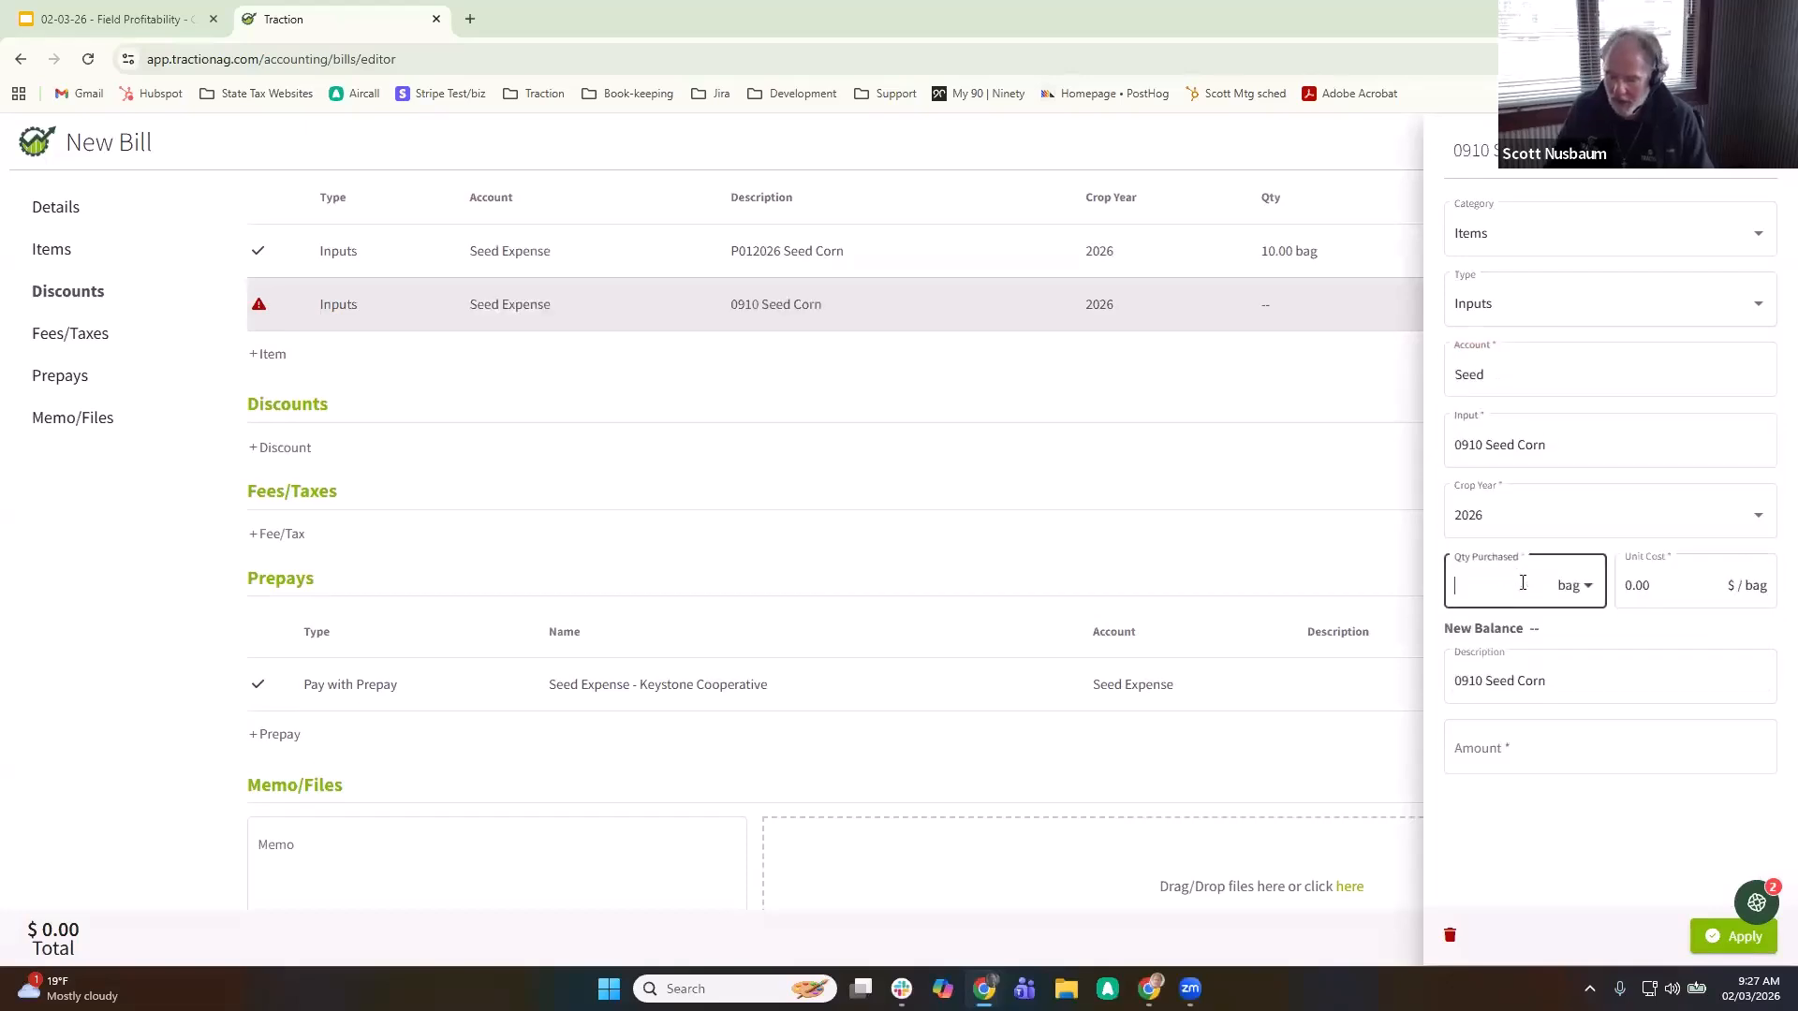
{"action": "type", "text": "-10"}
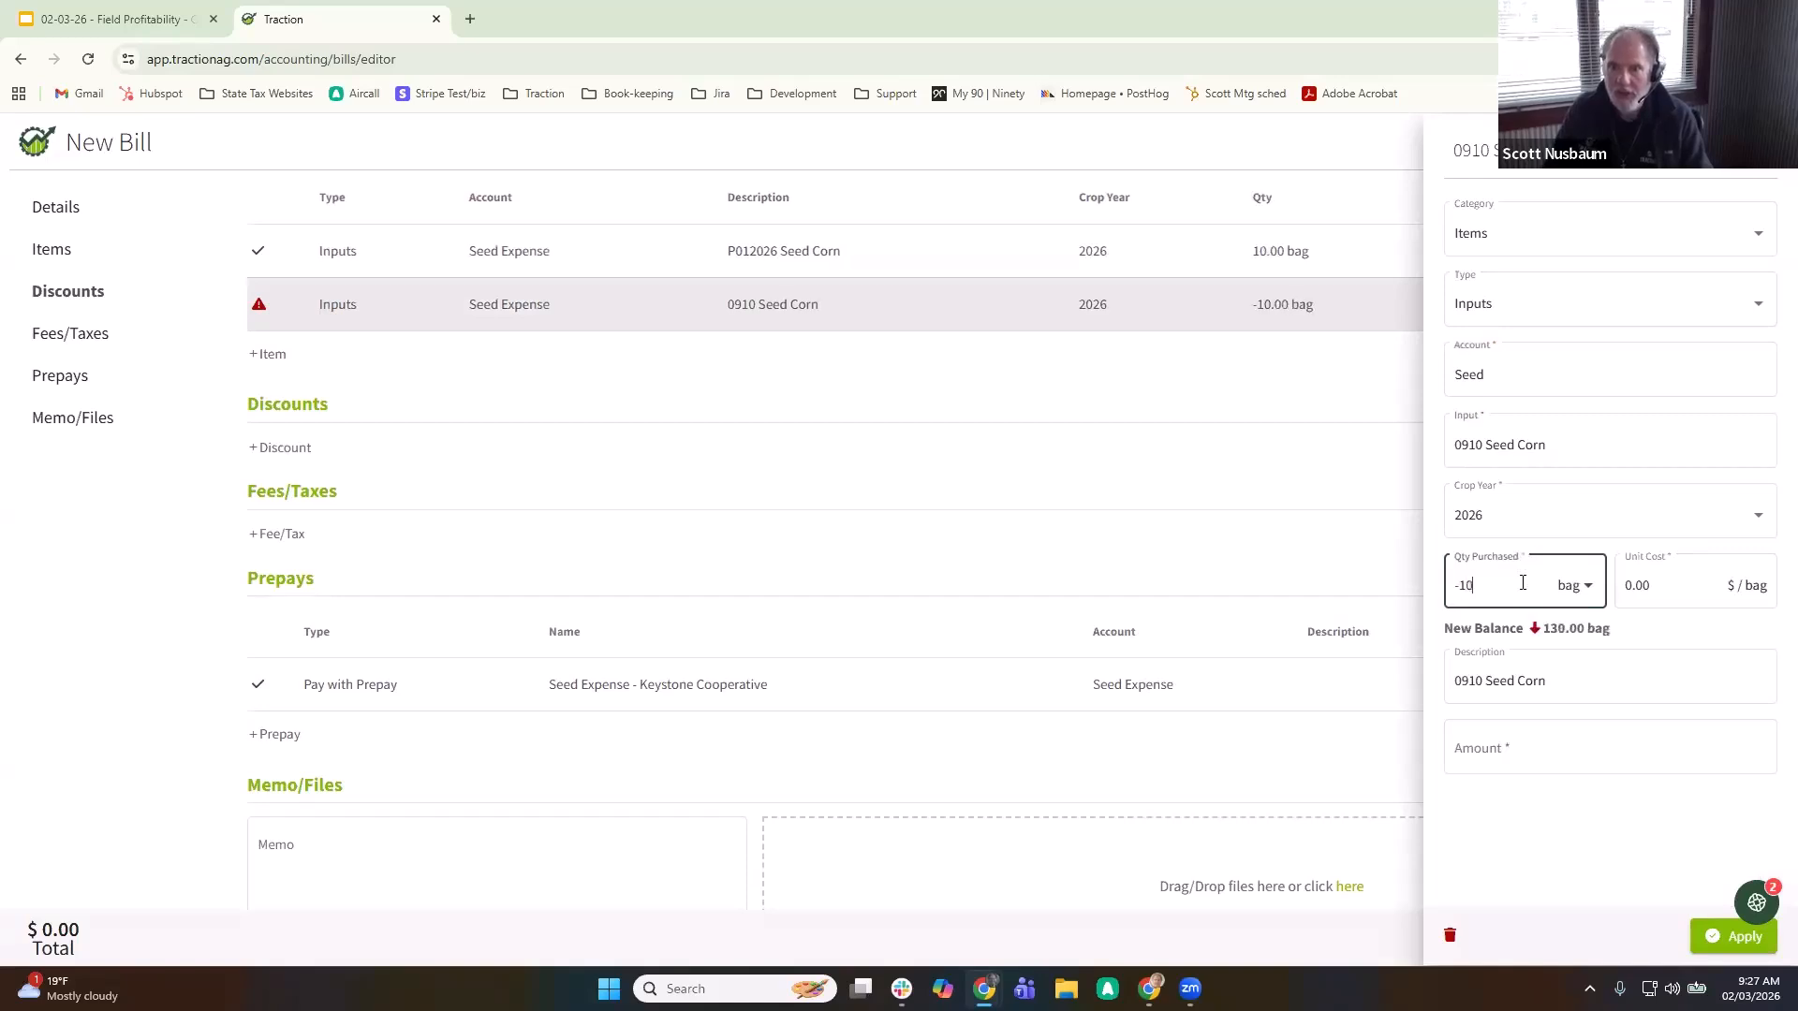
{"action": "key", "text": "Tab"}
{"action": "type", "text": "300"}
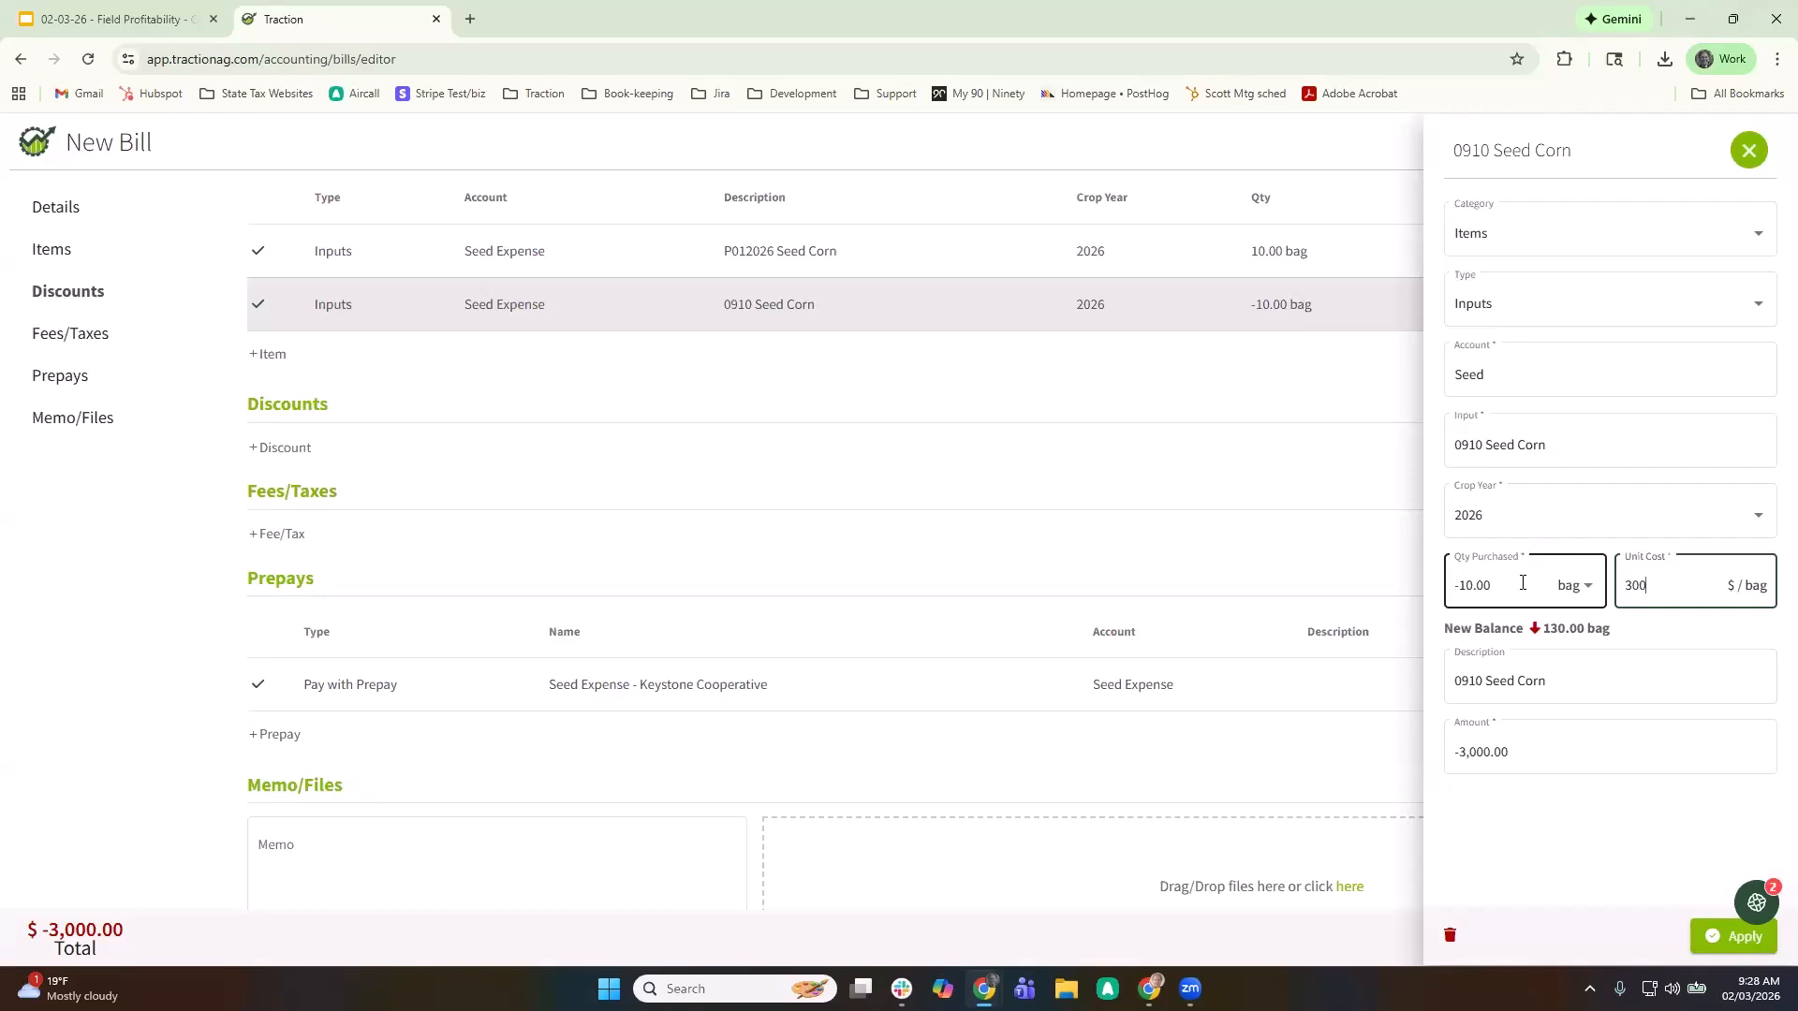
{"action": "key", "text": "Tab"}
{"action": "left_click", "coordinate": [1733, 934]}
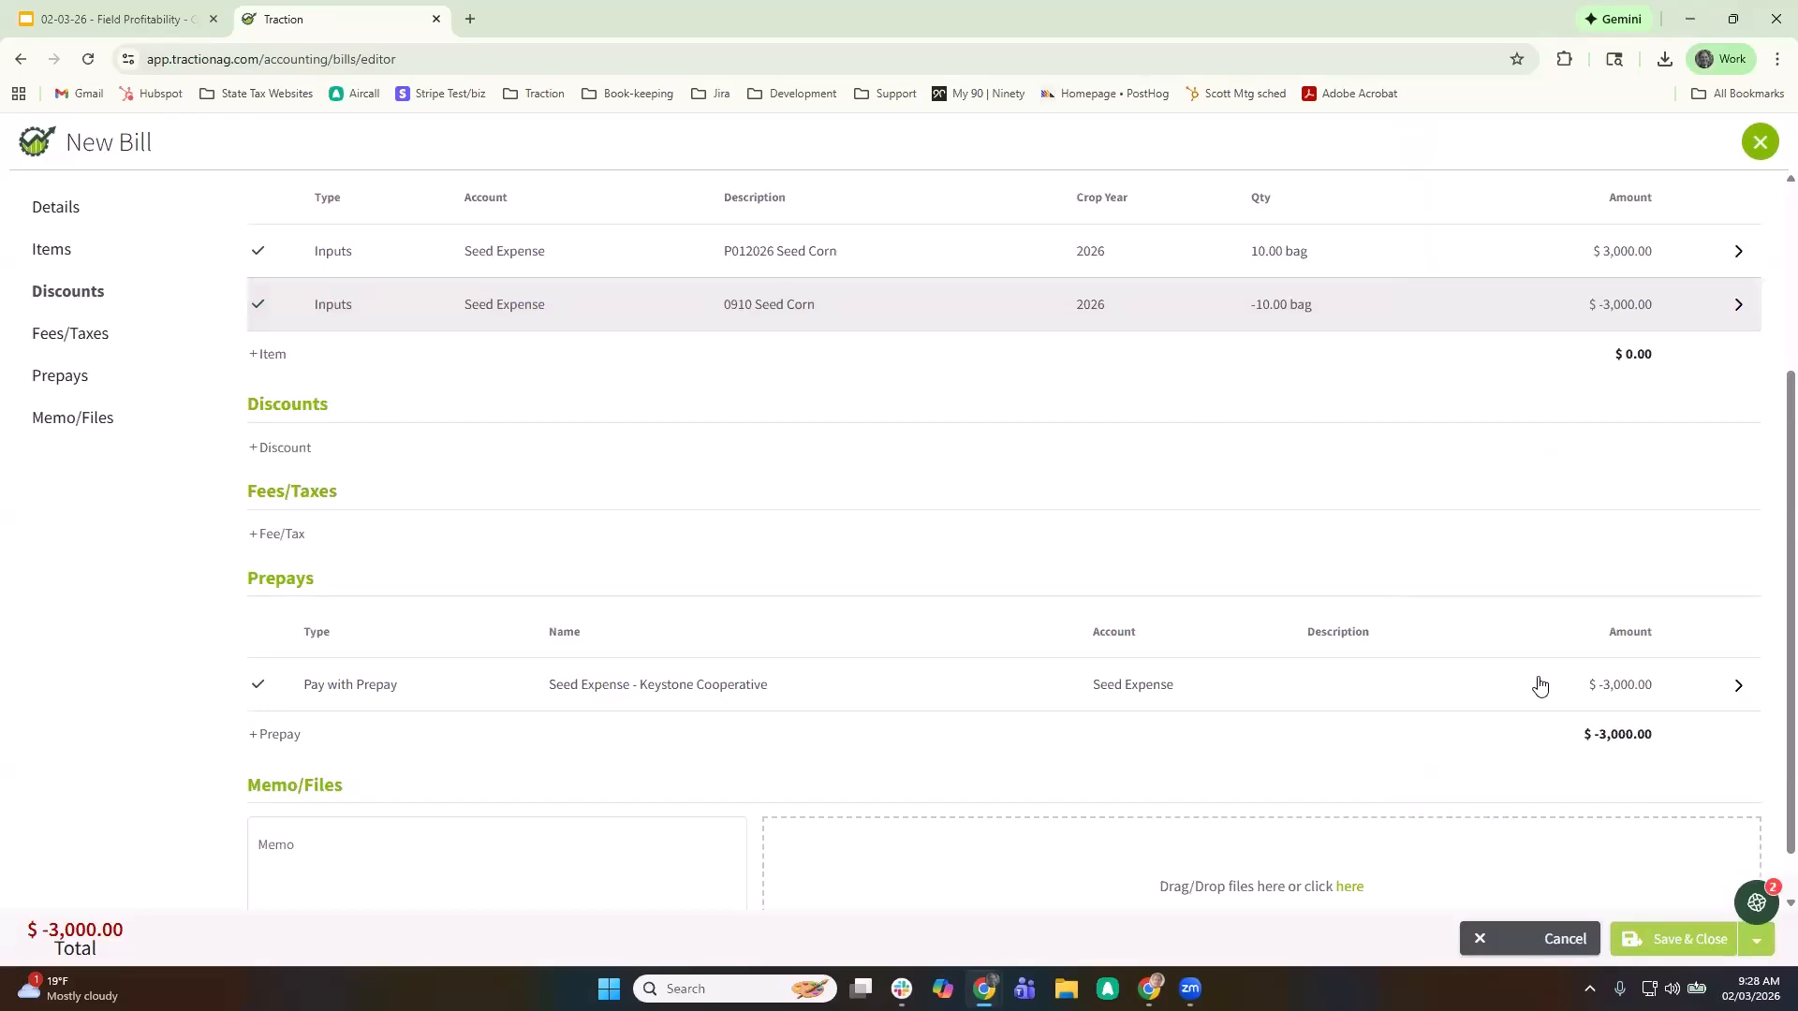
- Delete the Seed Expense - Keystone Cooperative prepay entry from the bill
{"action": "left_click", "coordinate": [1539, 684]}
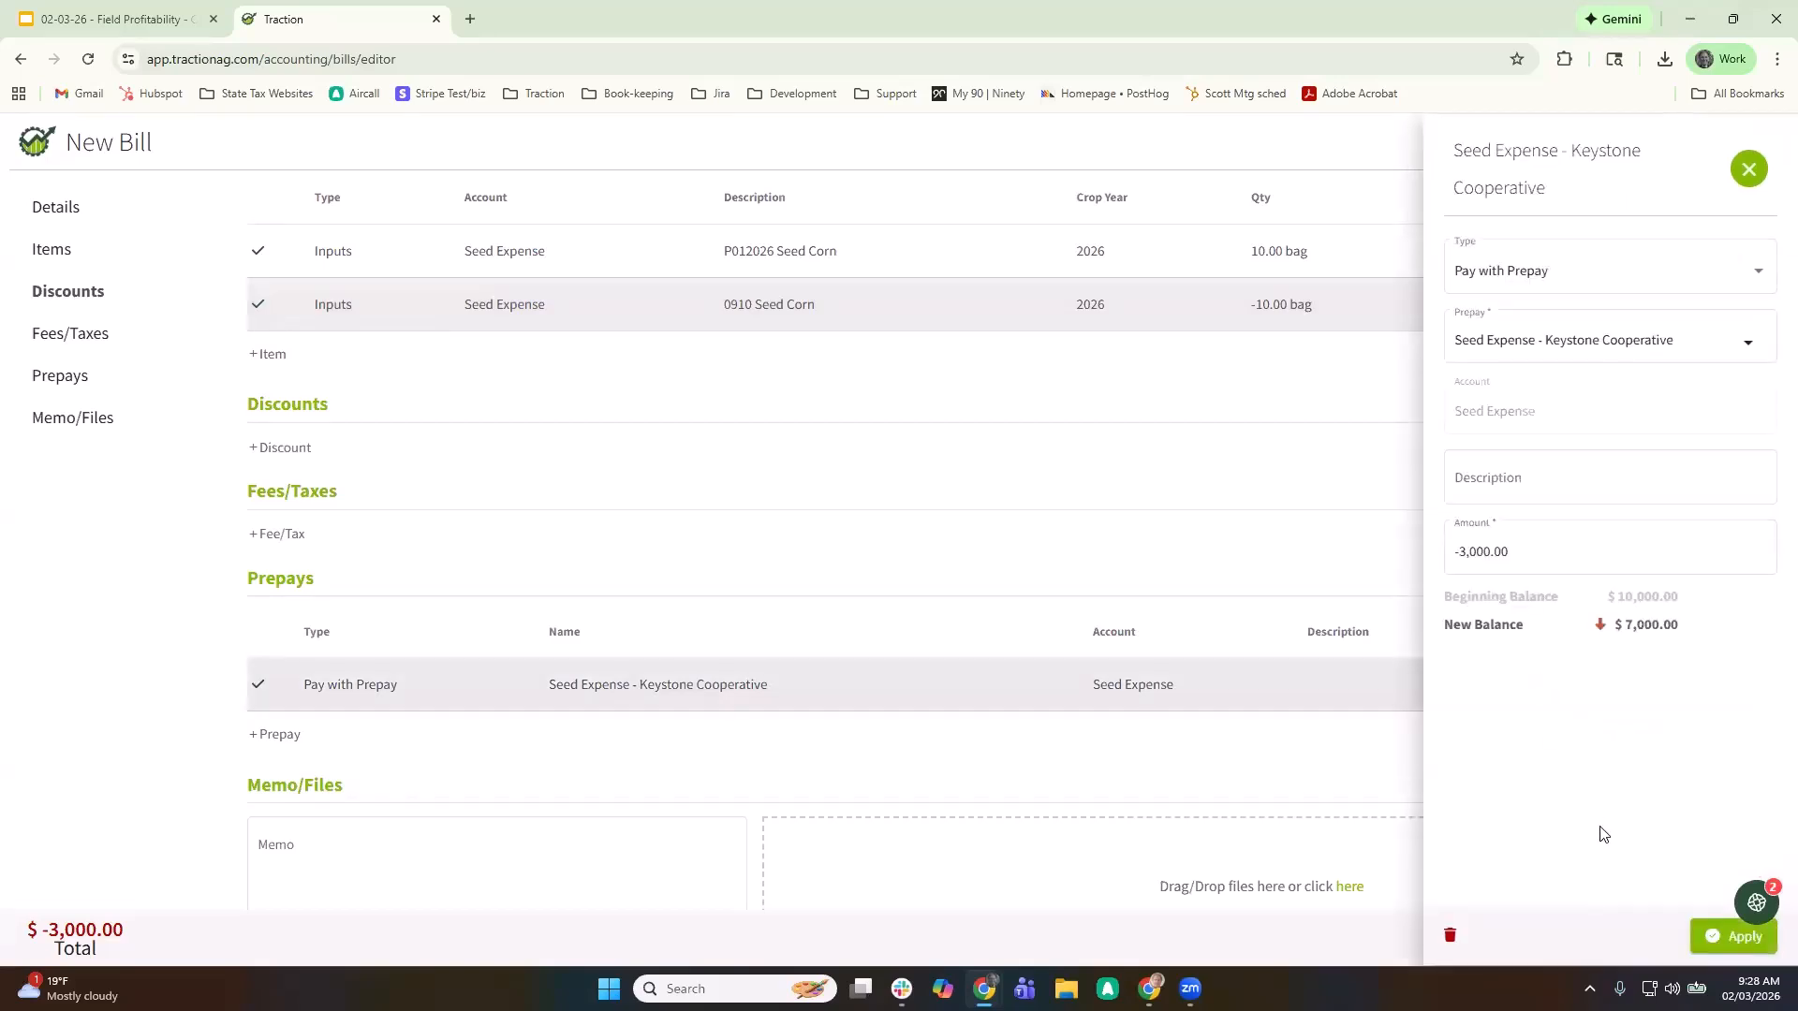
{"action": "left_click", "coordinate": [1454, 934]}
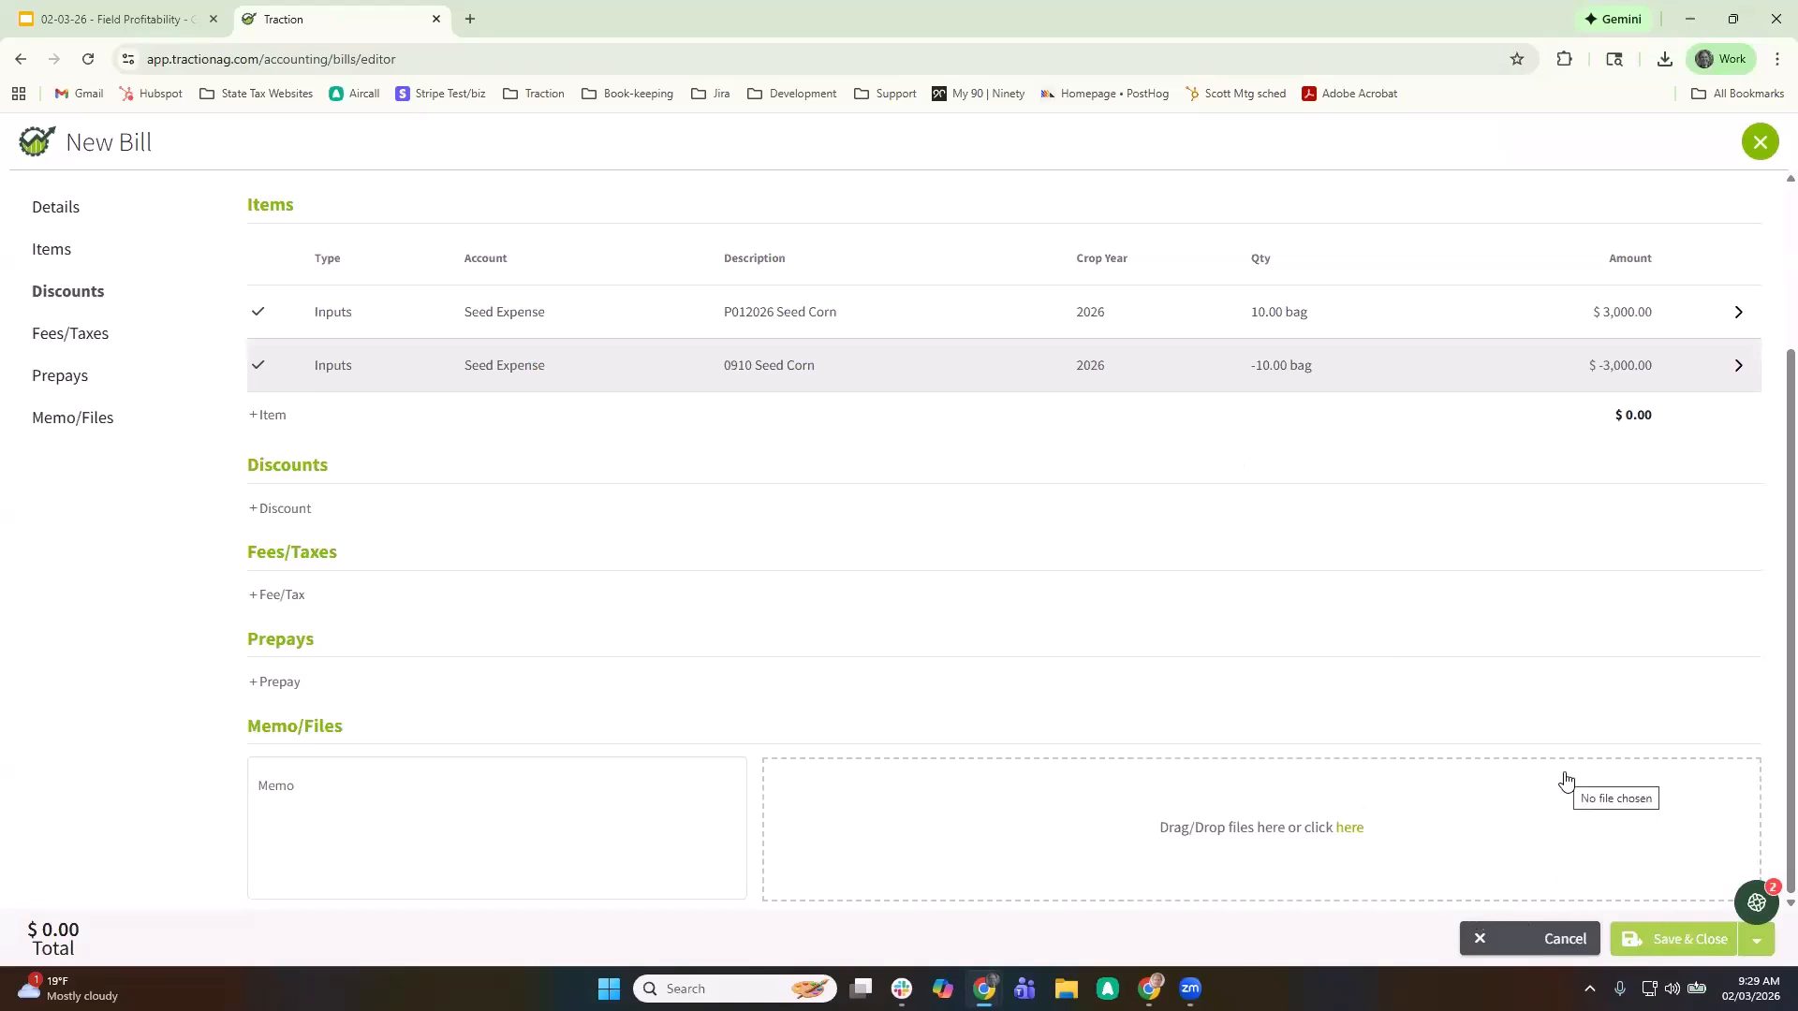
{"action": "scroll", "coordinate": [1565, 780], "scroll_direction": "up", "scroll_amount": 3}
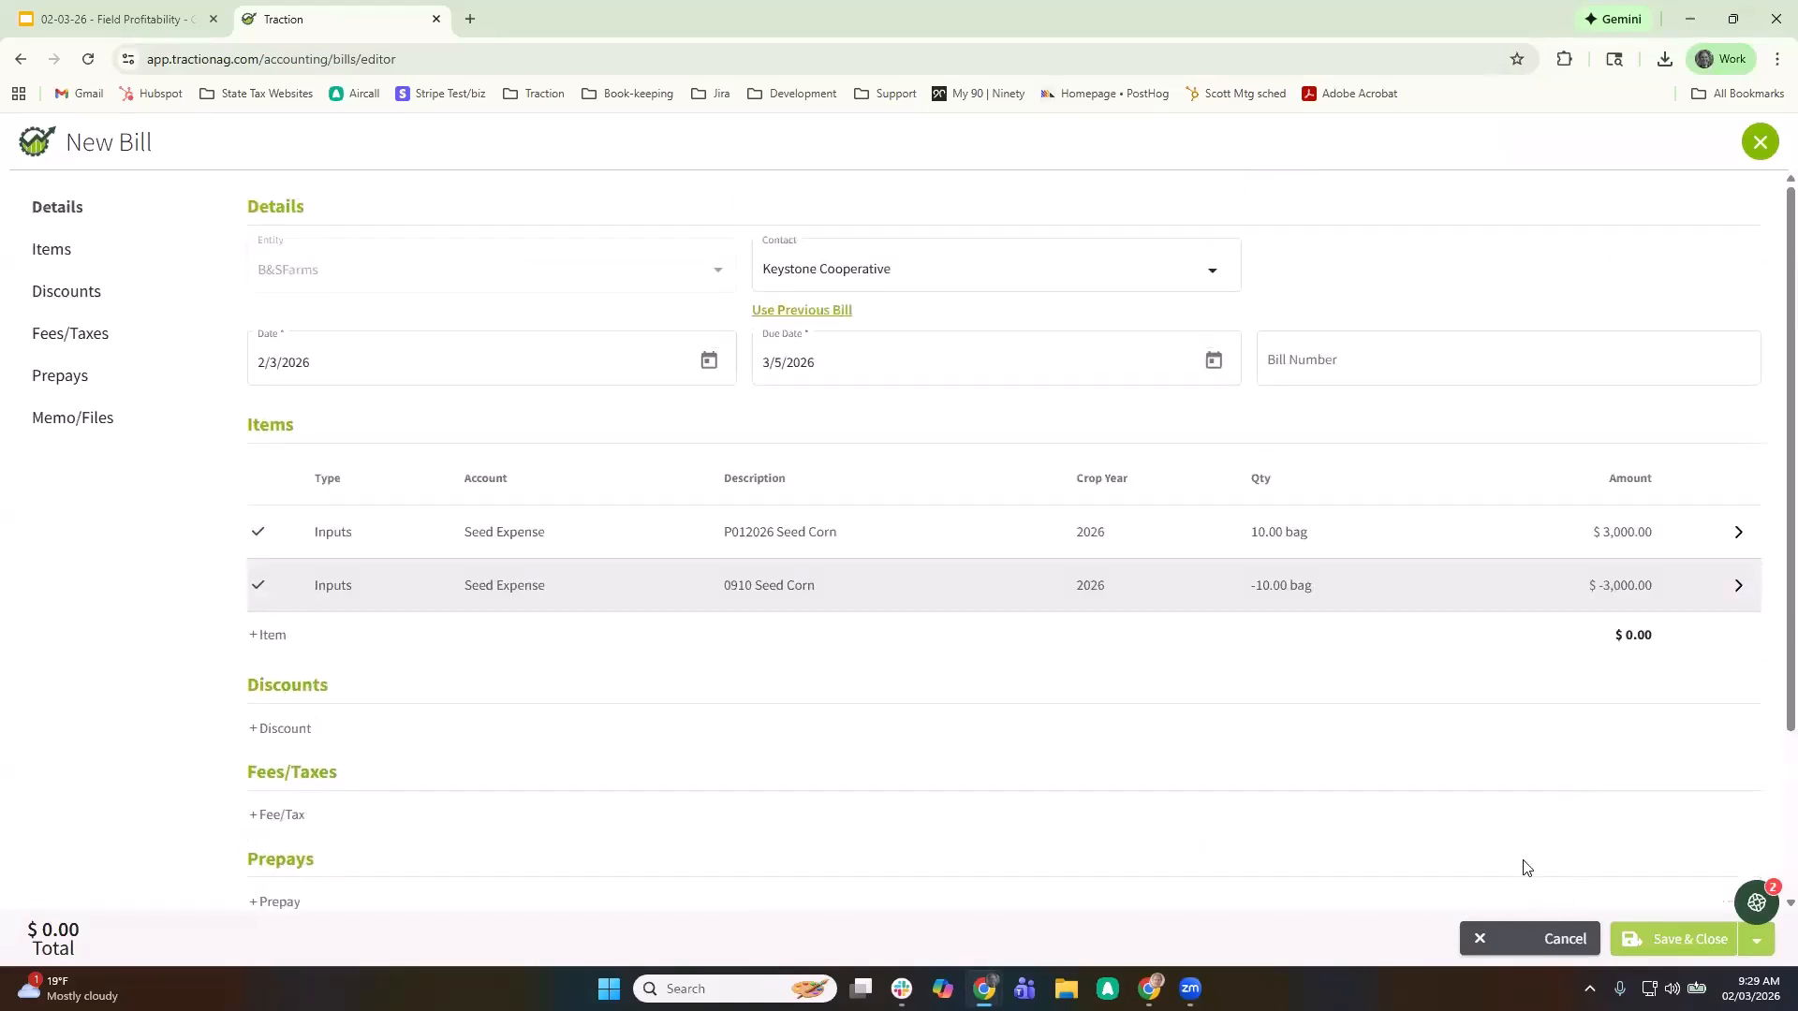
{"action": "scroll", "coordinate": [1432, 846], "scroll_direction": "down", "scroll_amount": 3}
- Enter the memo "fix seed input" on the bill, and discard the bill without saving
{"action": "left_click", "coordinate": [417, 811]}
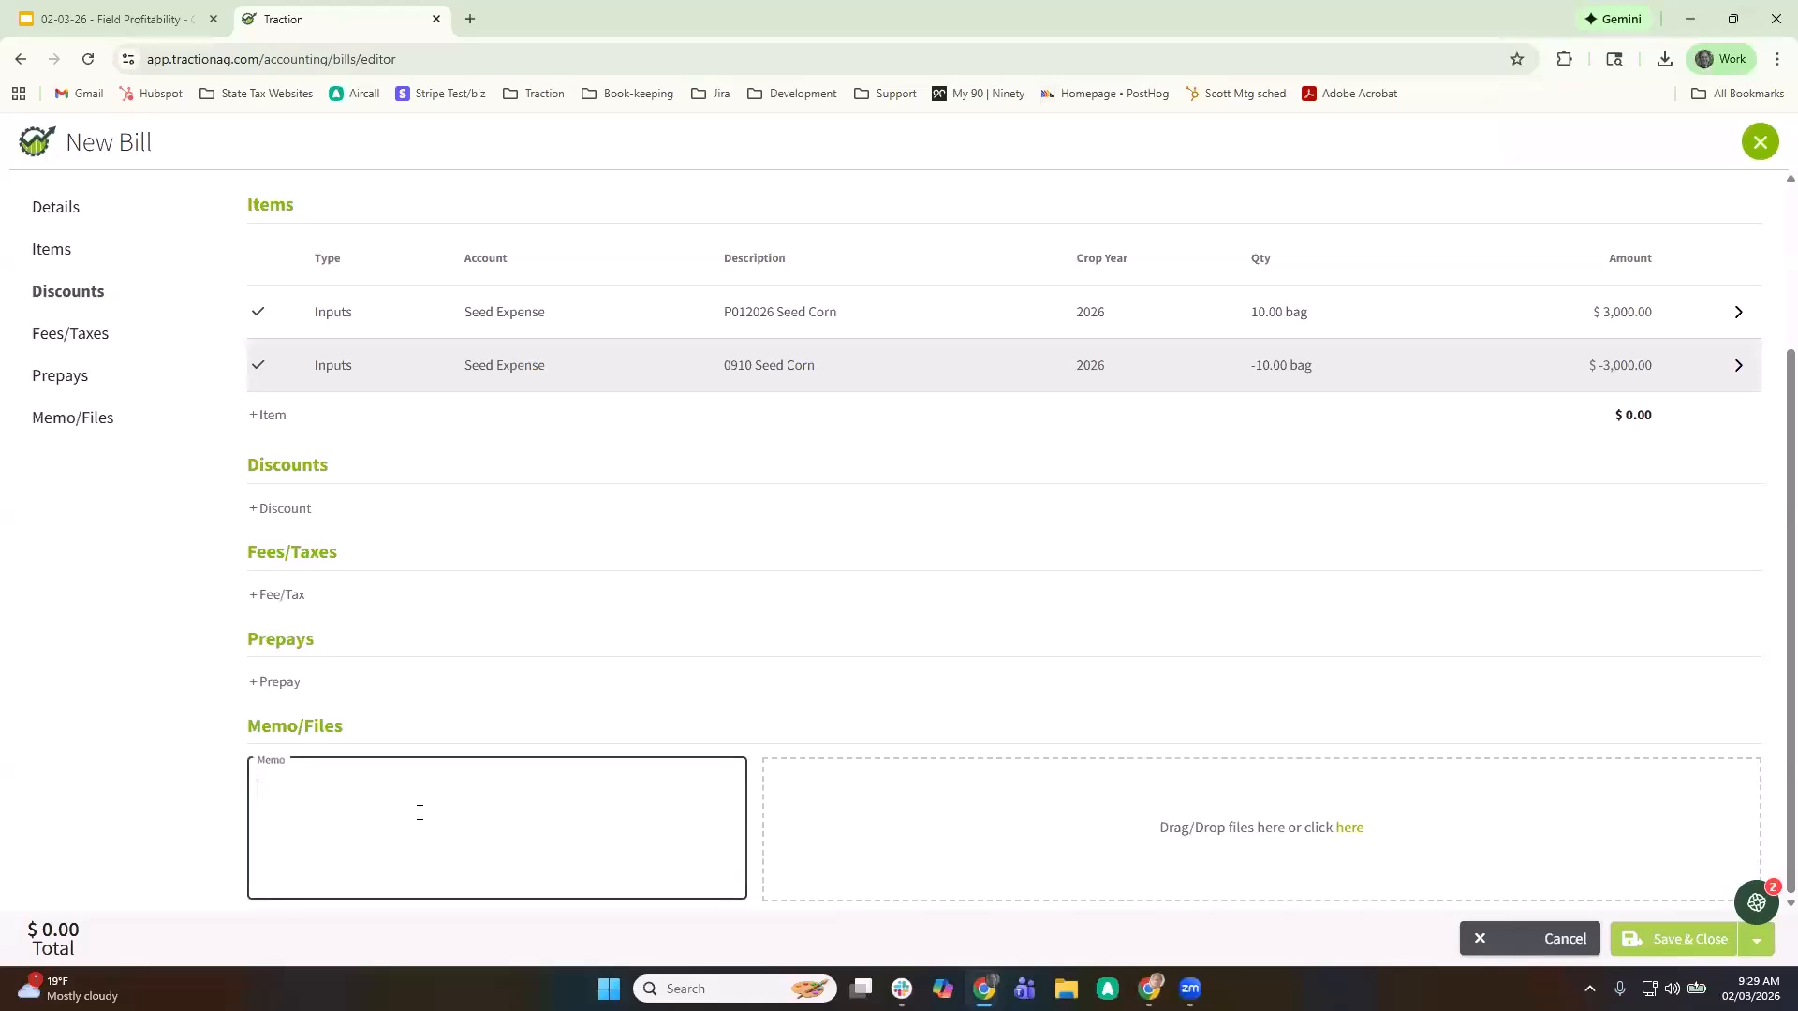
{"action": "type", "text": "fix seed input"}
{"action": "left_click", "coordinate": [1541, 942]}
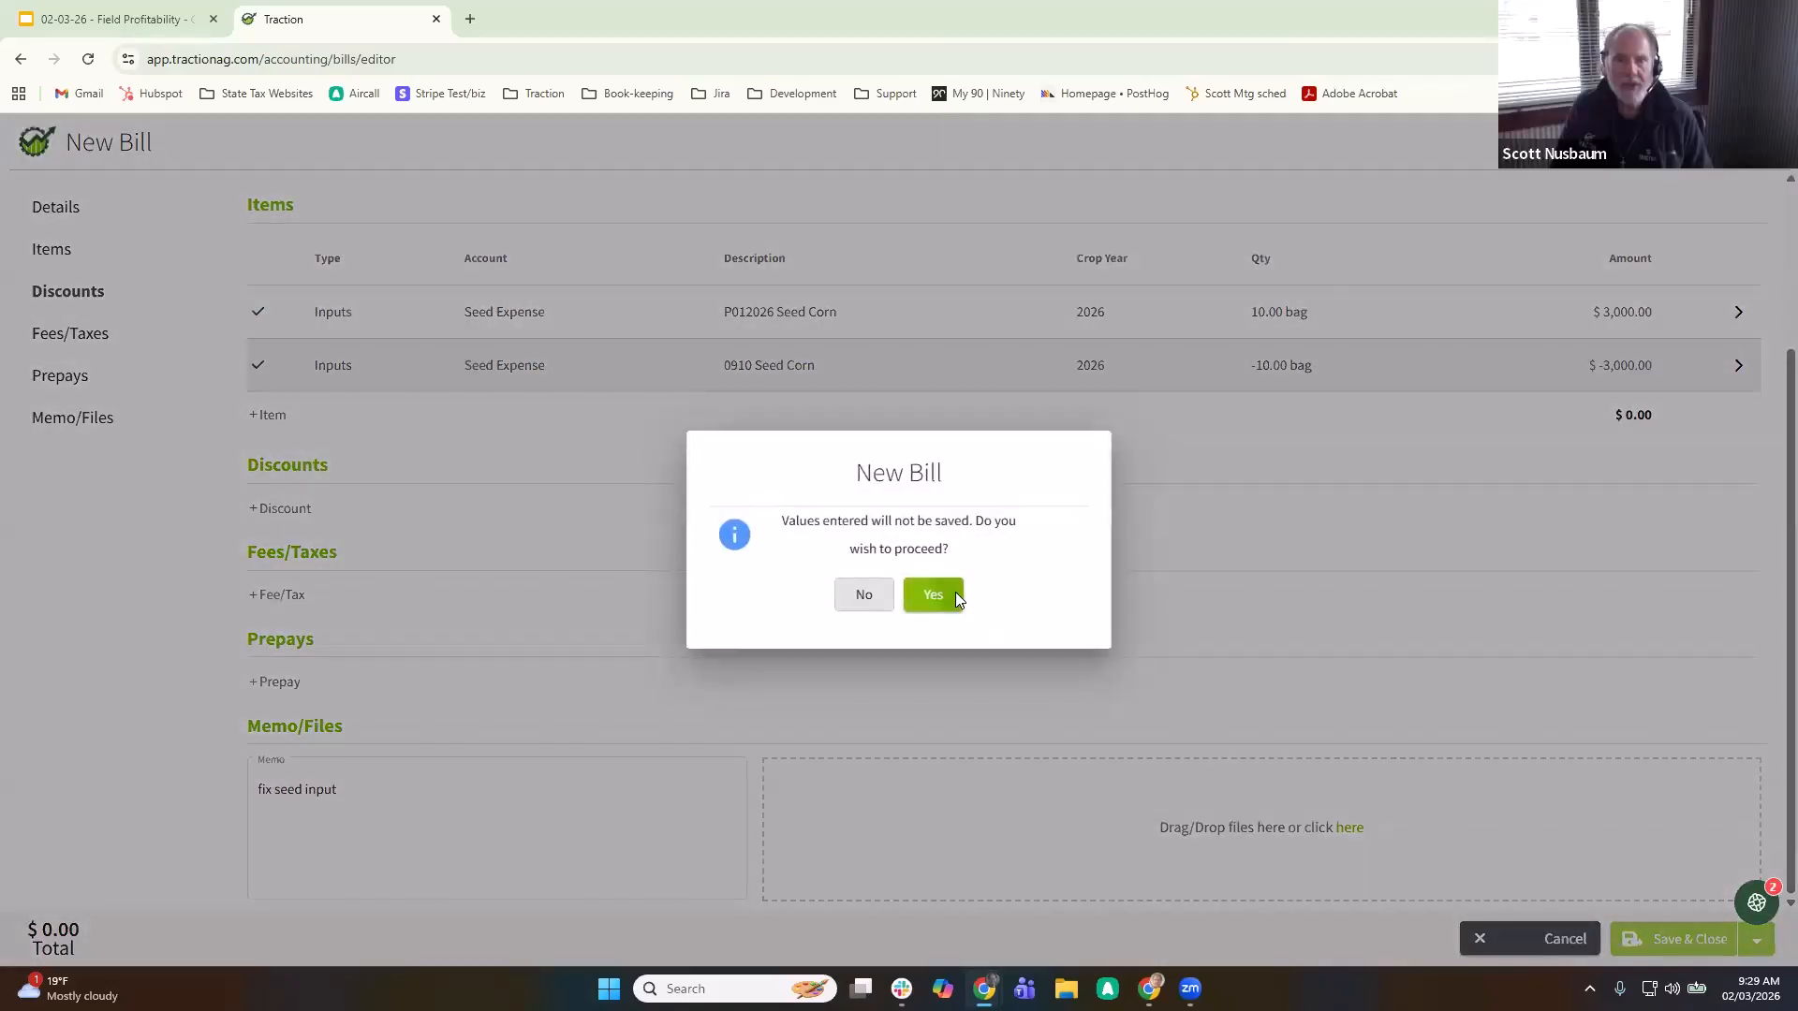
{"action": "left_click", "coordinate": [953, 592]}
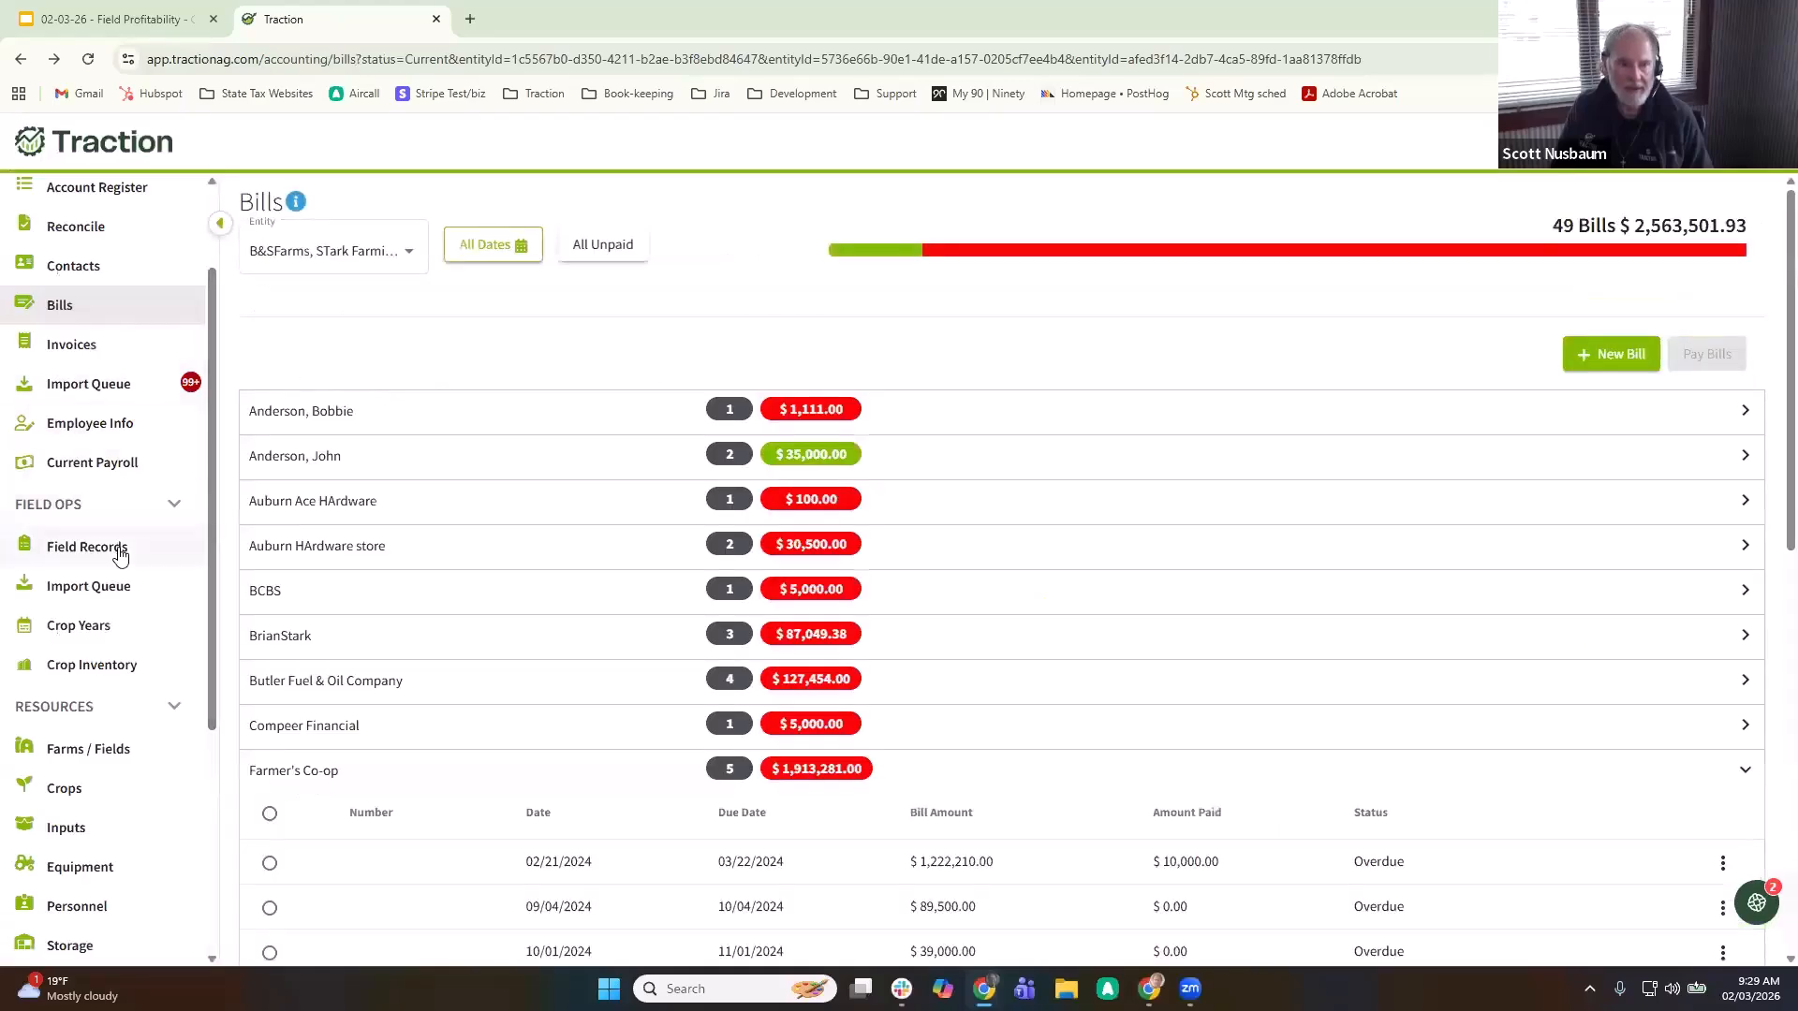
- Review the details of Home Field's 2/3/2026 seeding record in Field Records, and return to the list
{"action": "left_click", "coordinate": [120, 552]}
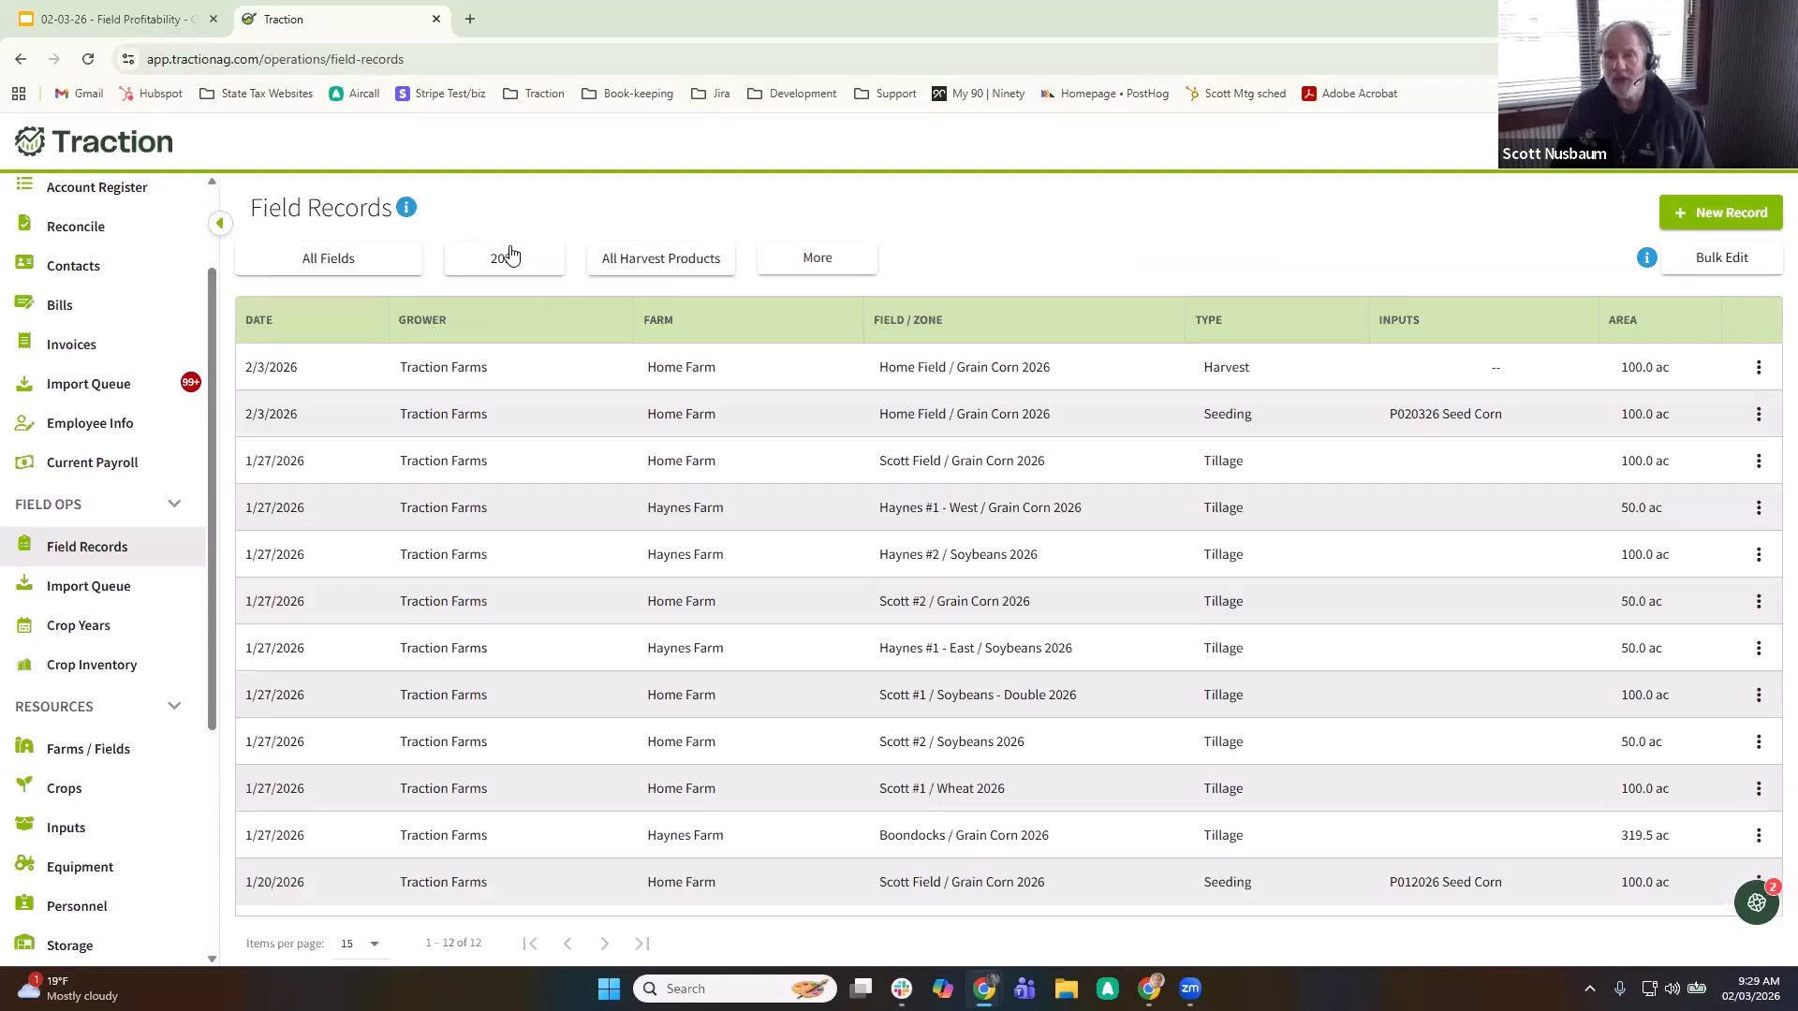
{"action": "left_click", "coordinate": [904, 421]}
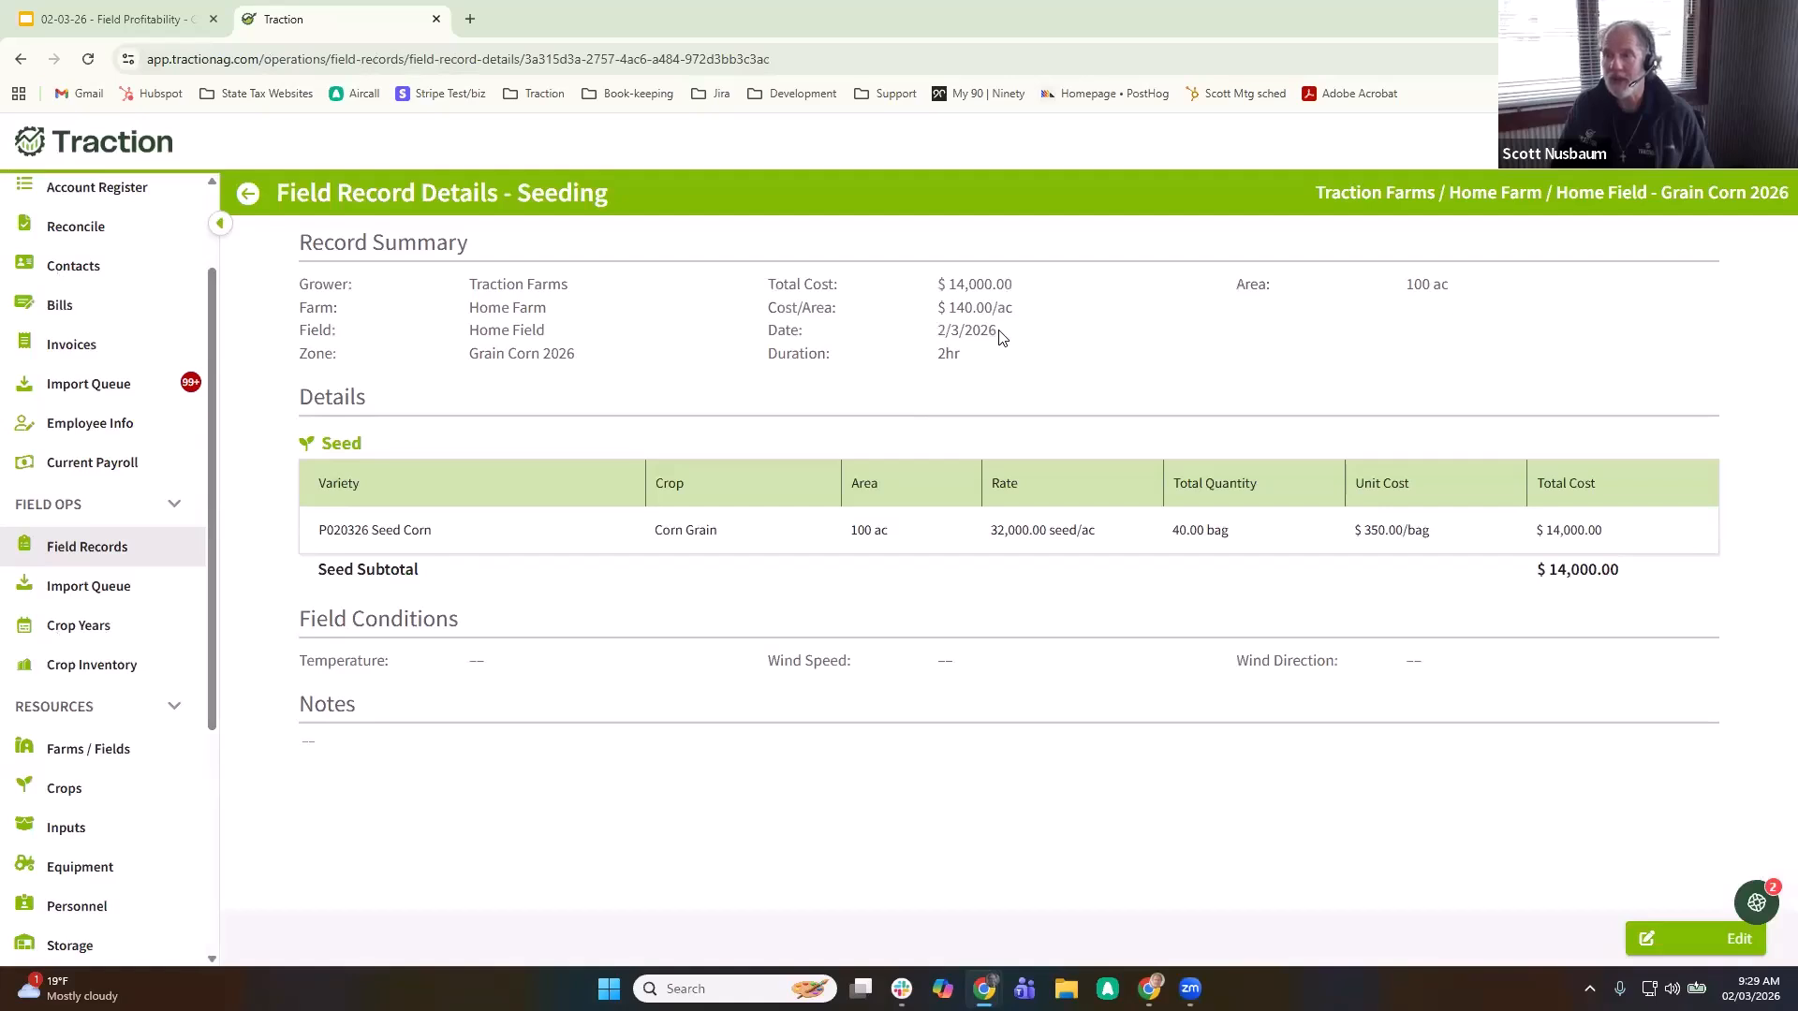
{"action": "left_click", "coordinate": [248, 194]}
- Open the Planting by Field report from the Field Ops reports to view planting operations by field
{"action": "scroll", "coordinate": [96, 632], "scroll_direction": "down", "scroll_amount": 2}
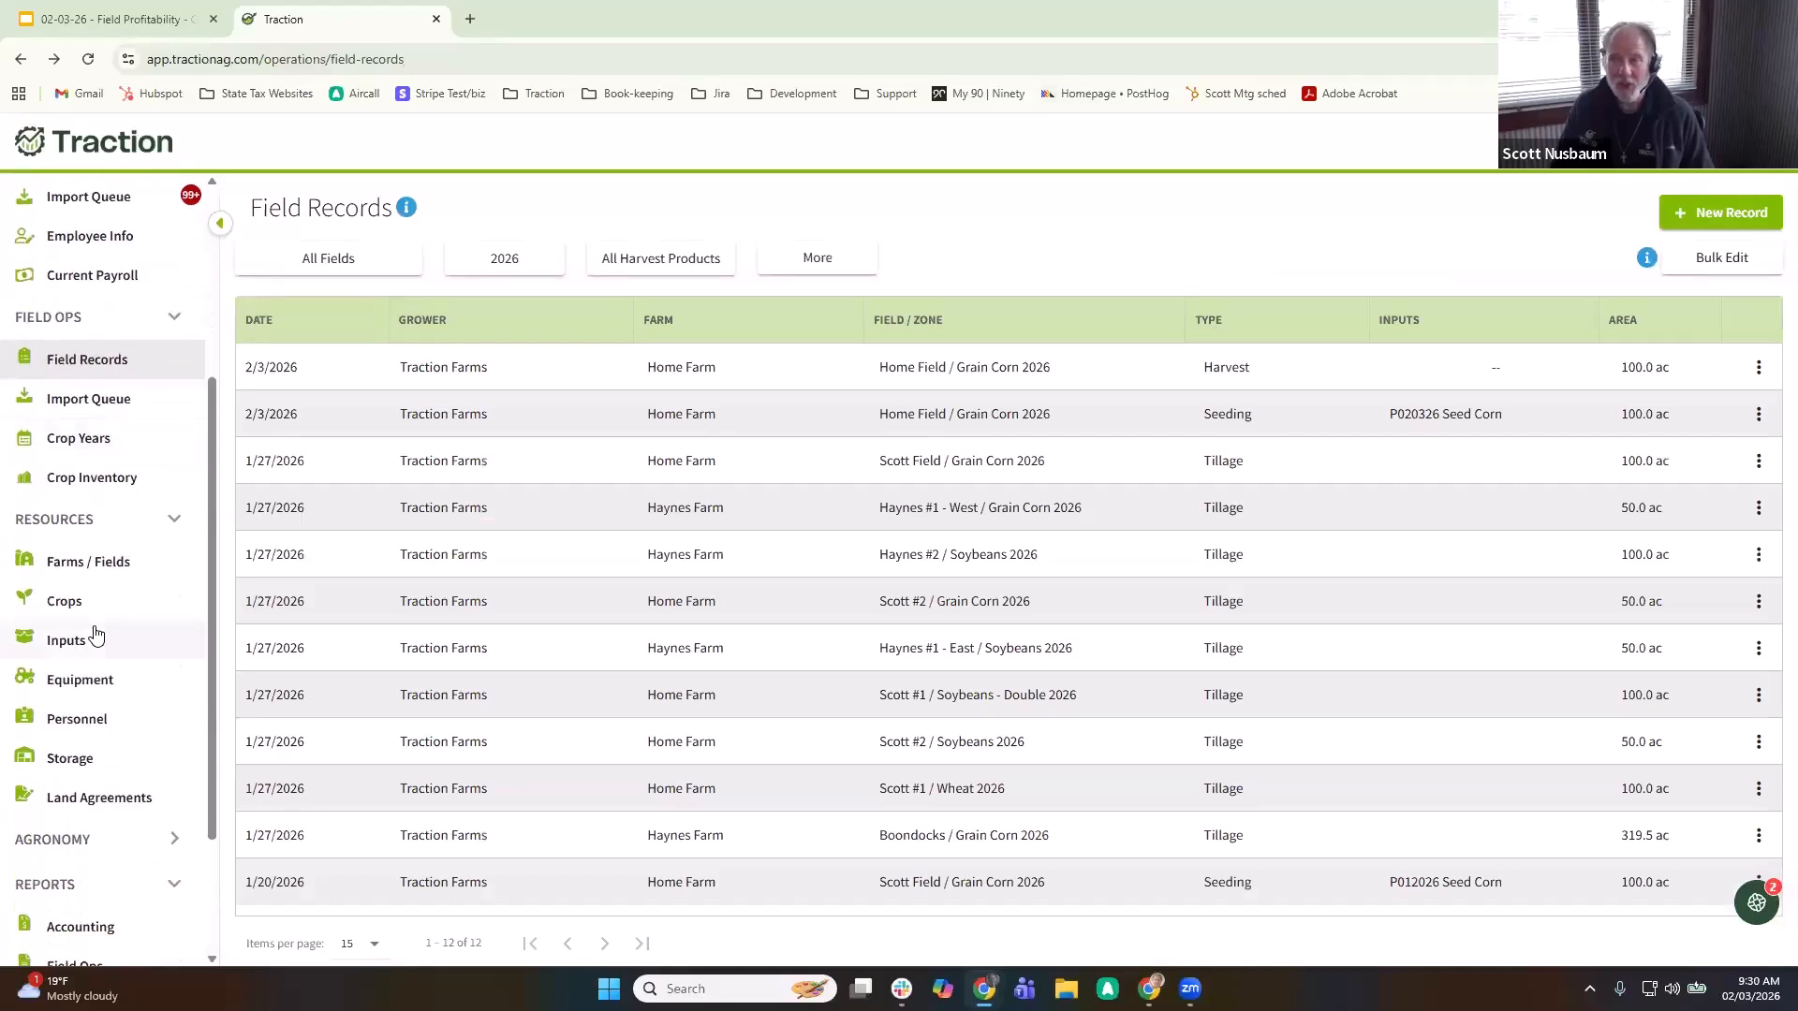
{"action": "scroll", "coordinate": [108, 635], "scroll_direction": "down", "scroll_amount": 2}
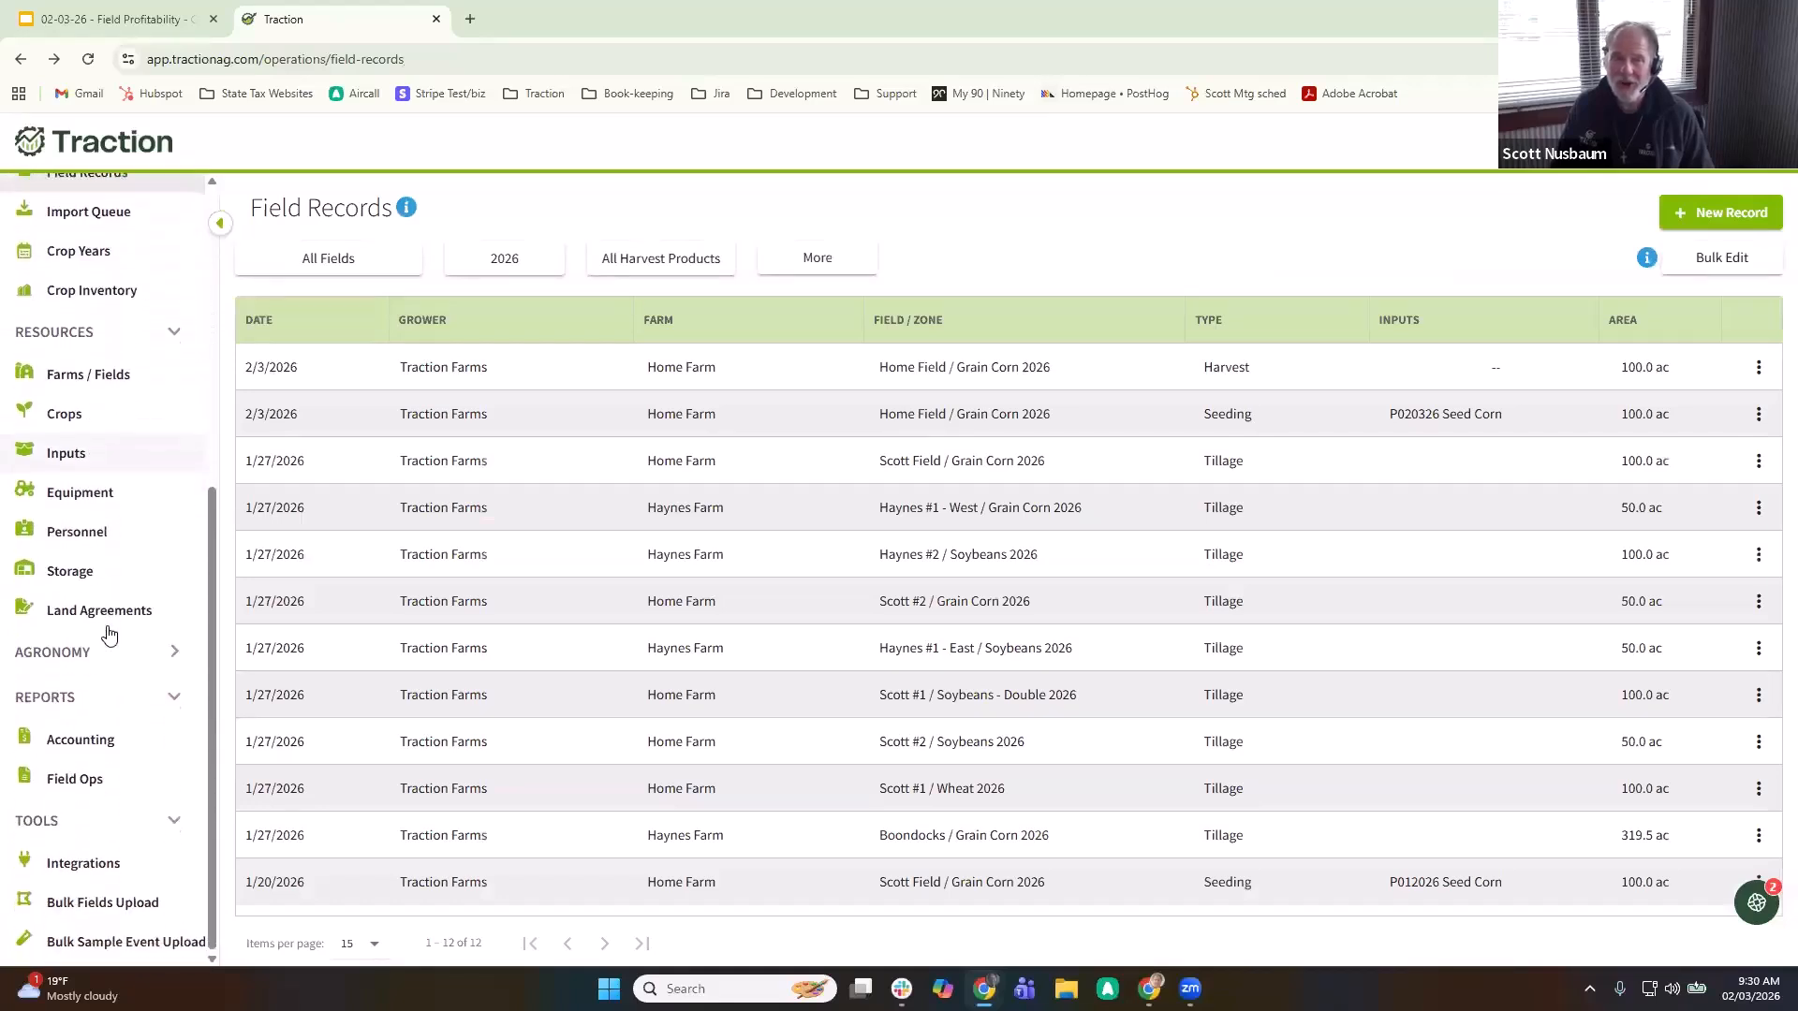
{"action": "left_click", "coordinate": [94, 776]}
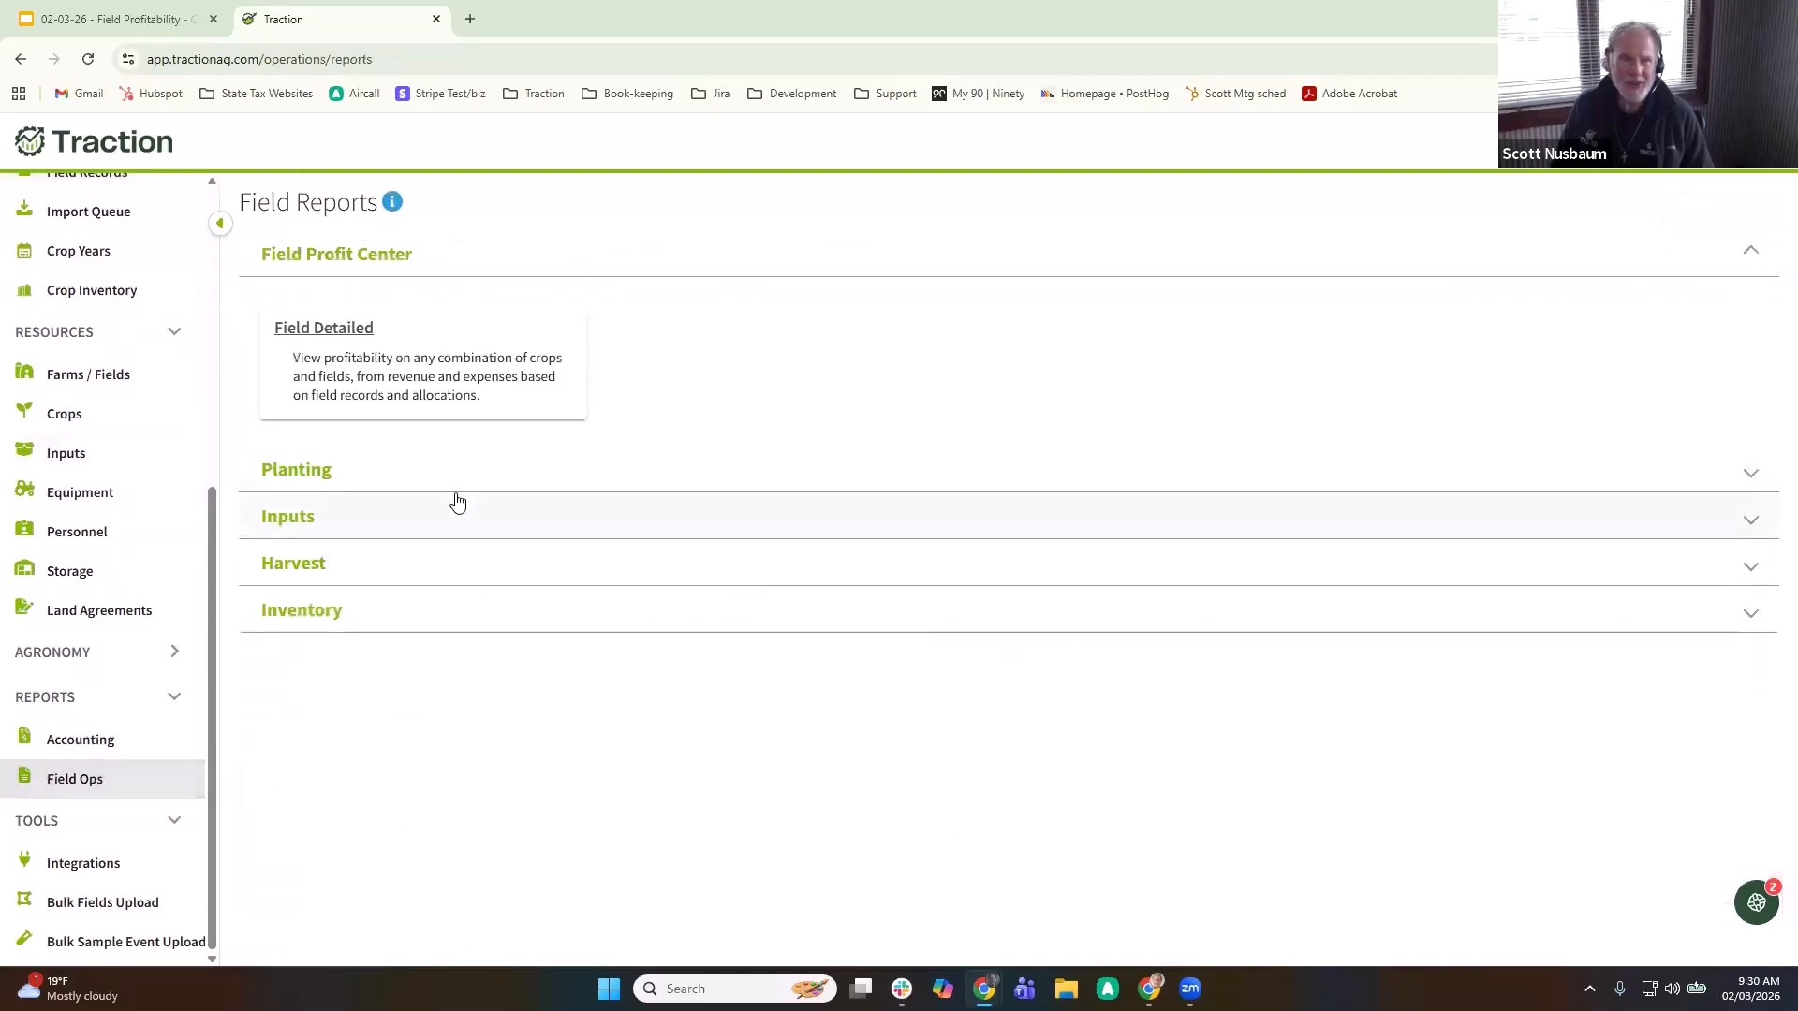
{"action": "left_click", "coordinate": [453, 485]}
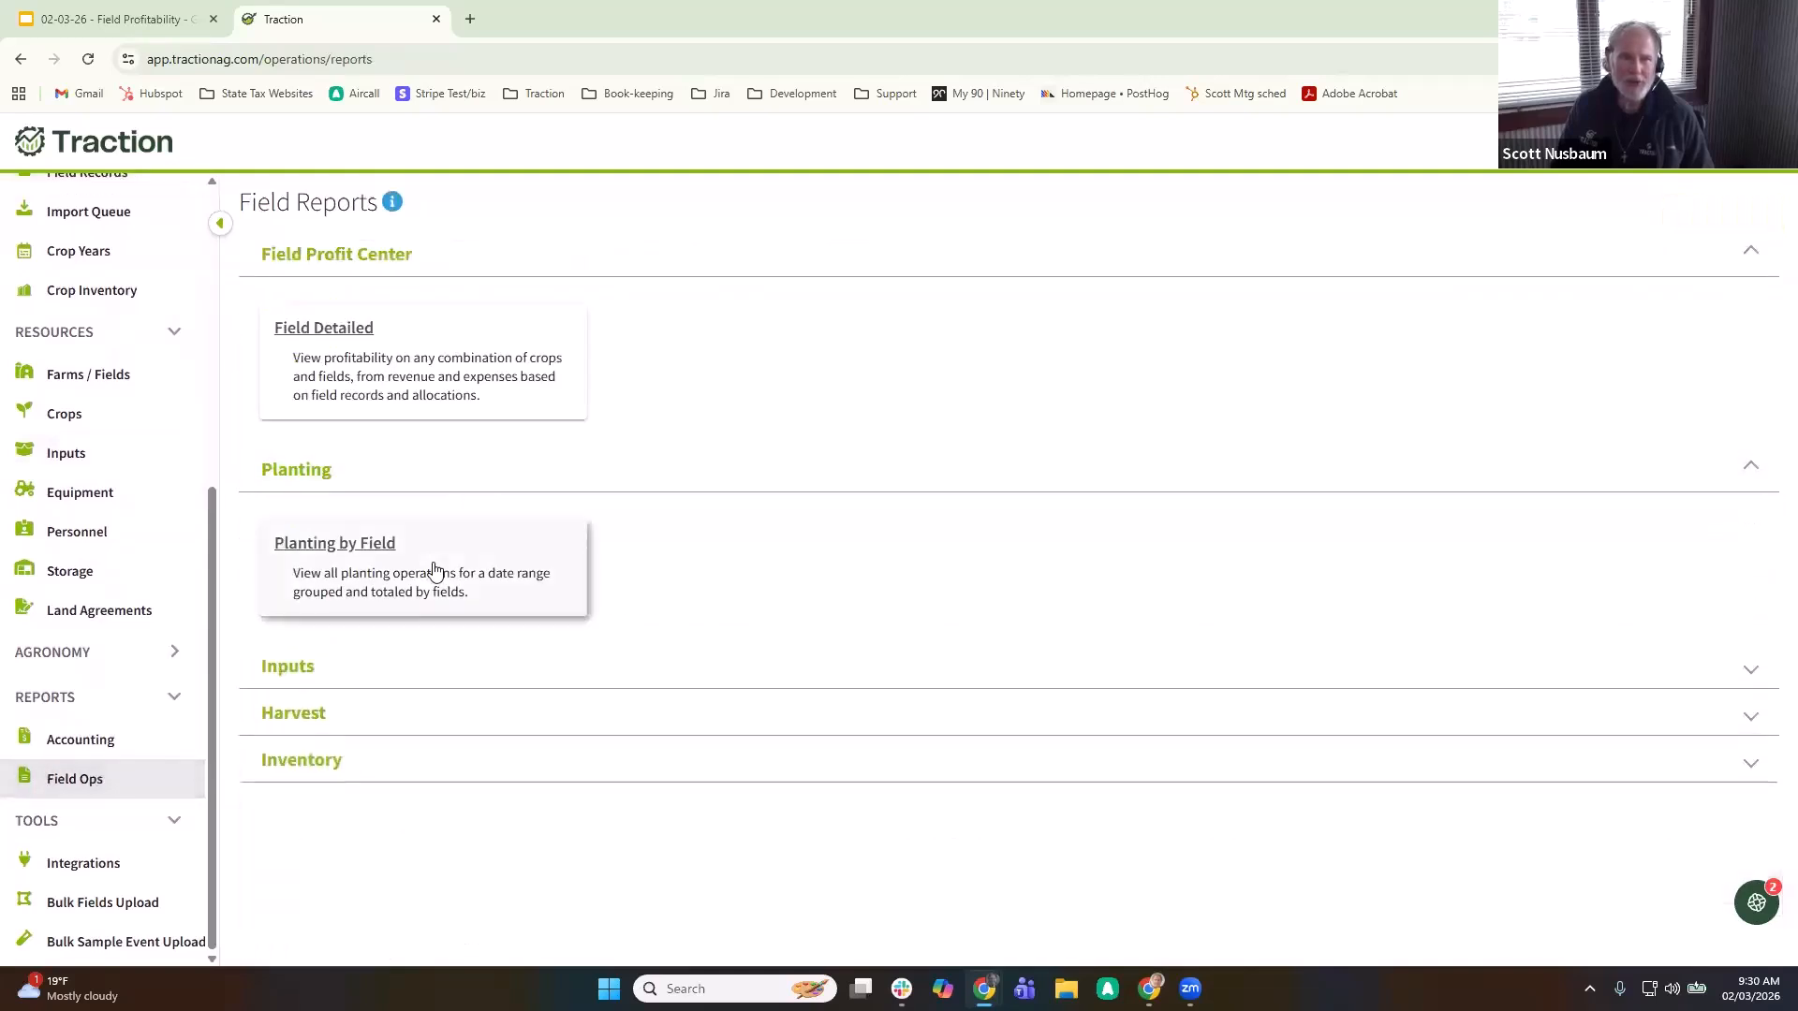
{"action": "left_click", "coordinate": [434, 572]}
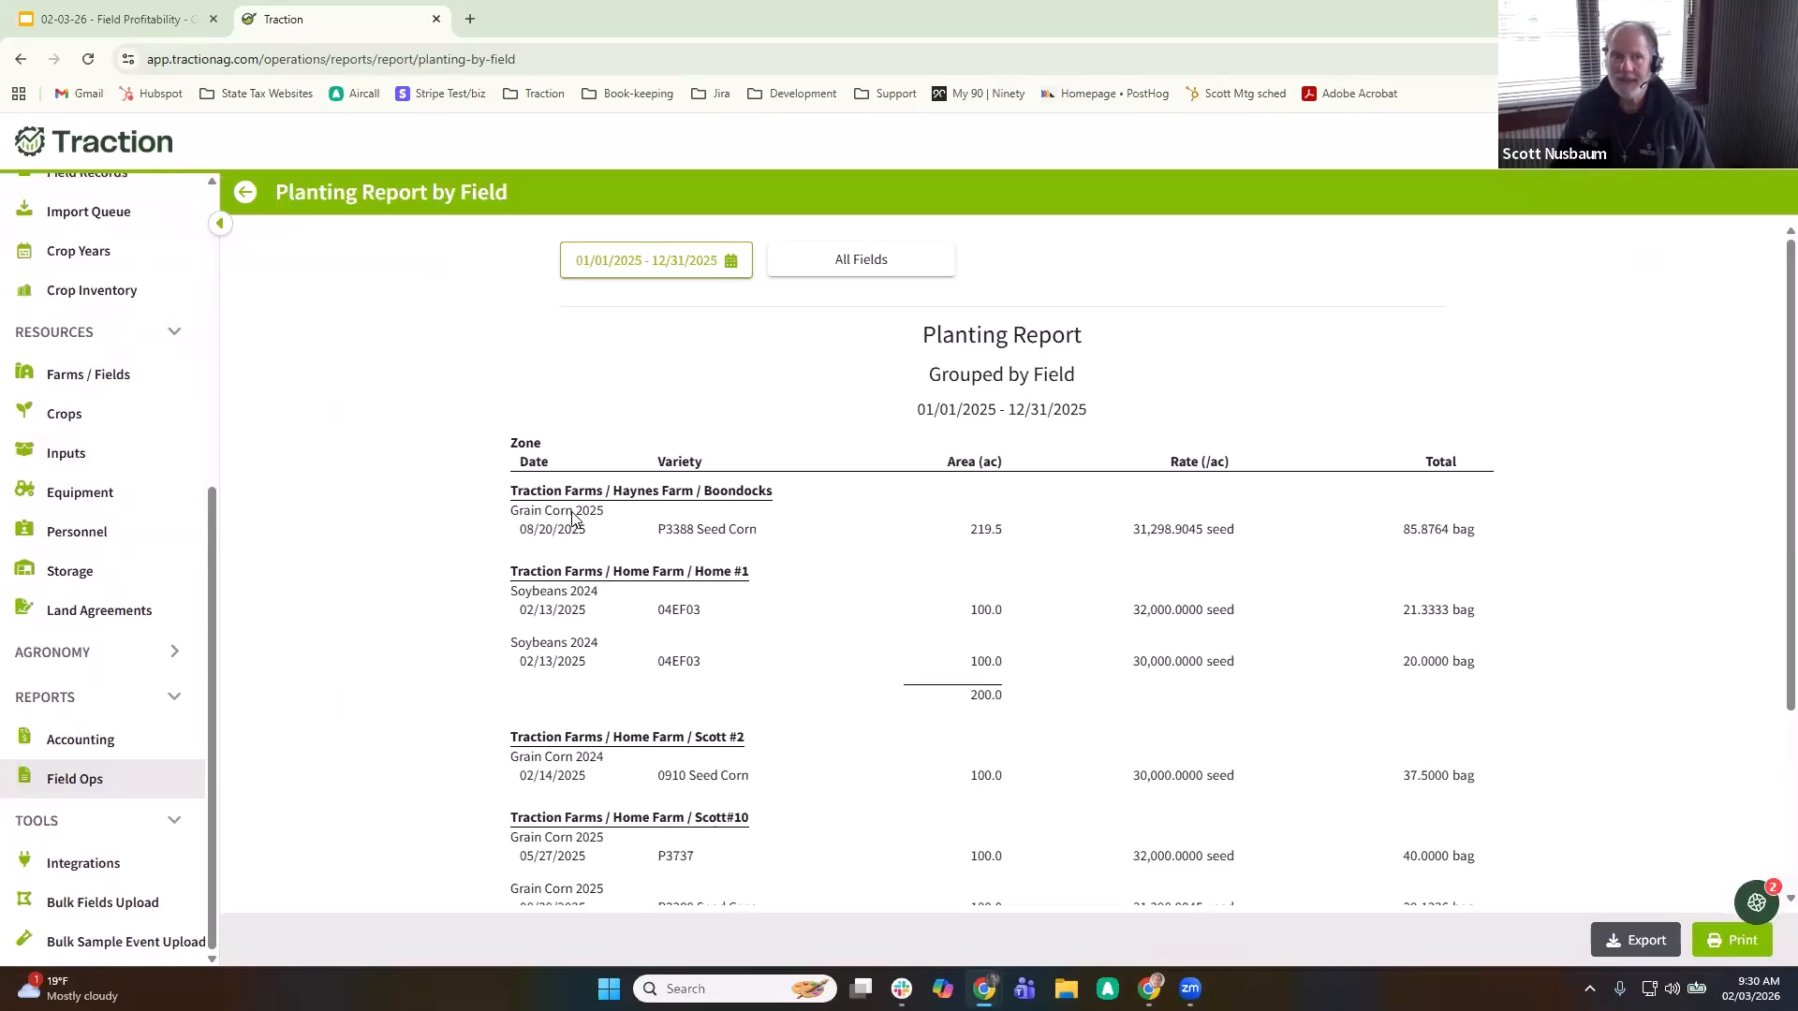
- Start a new seeding field record for the Boondocks and Haynes #1 - West Grain Corn 2026 zones and continue past field selection
{"action": "scroll", "coordinate": [143, 468], "scroll_direction": "up", "scroll_amount": 4}
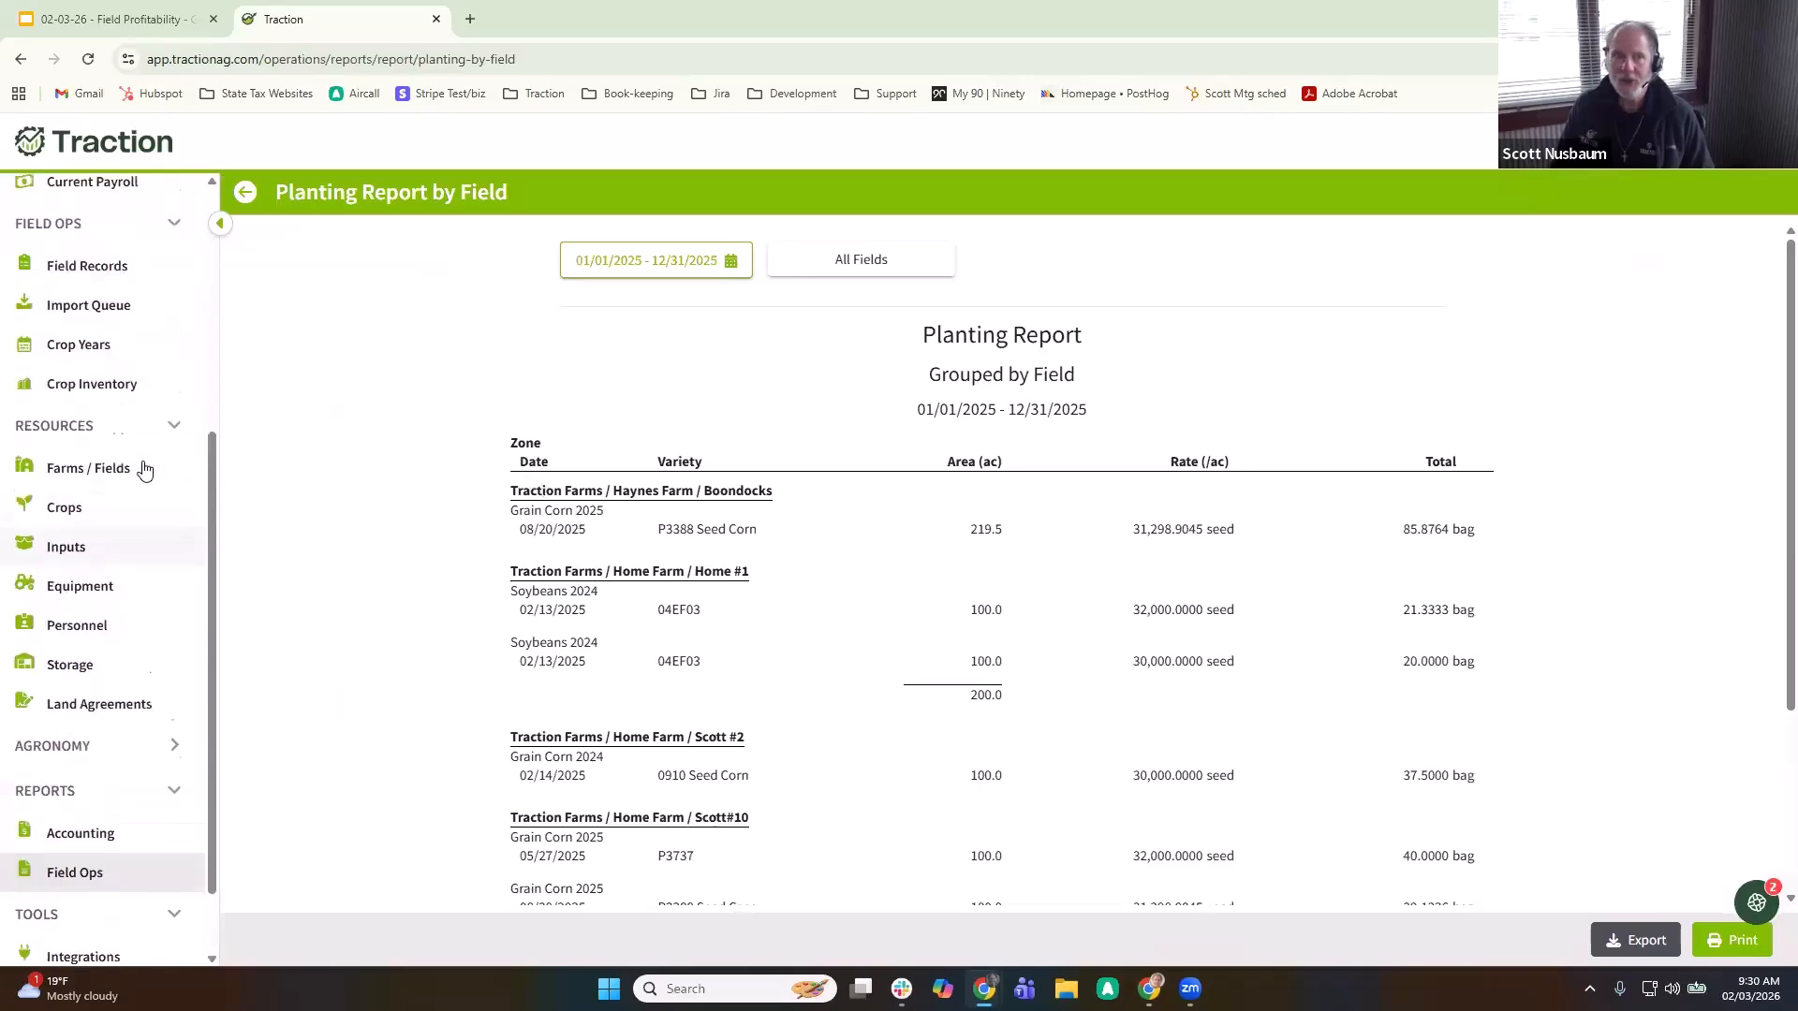
{"action": "left_click", "coordinate": [112, 550]}
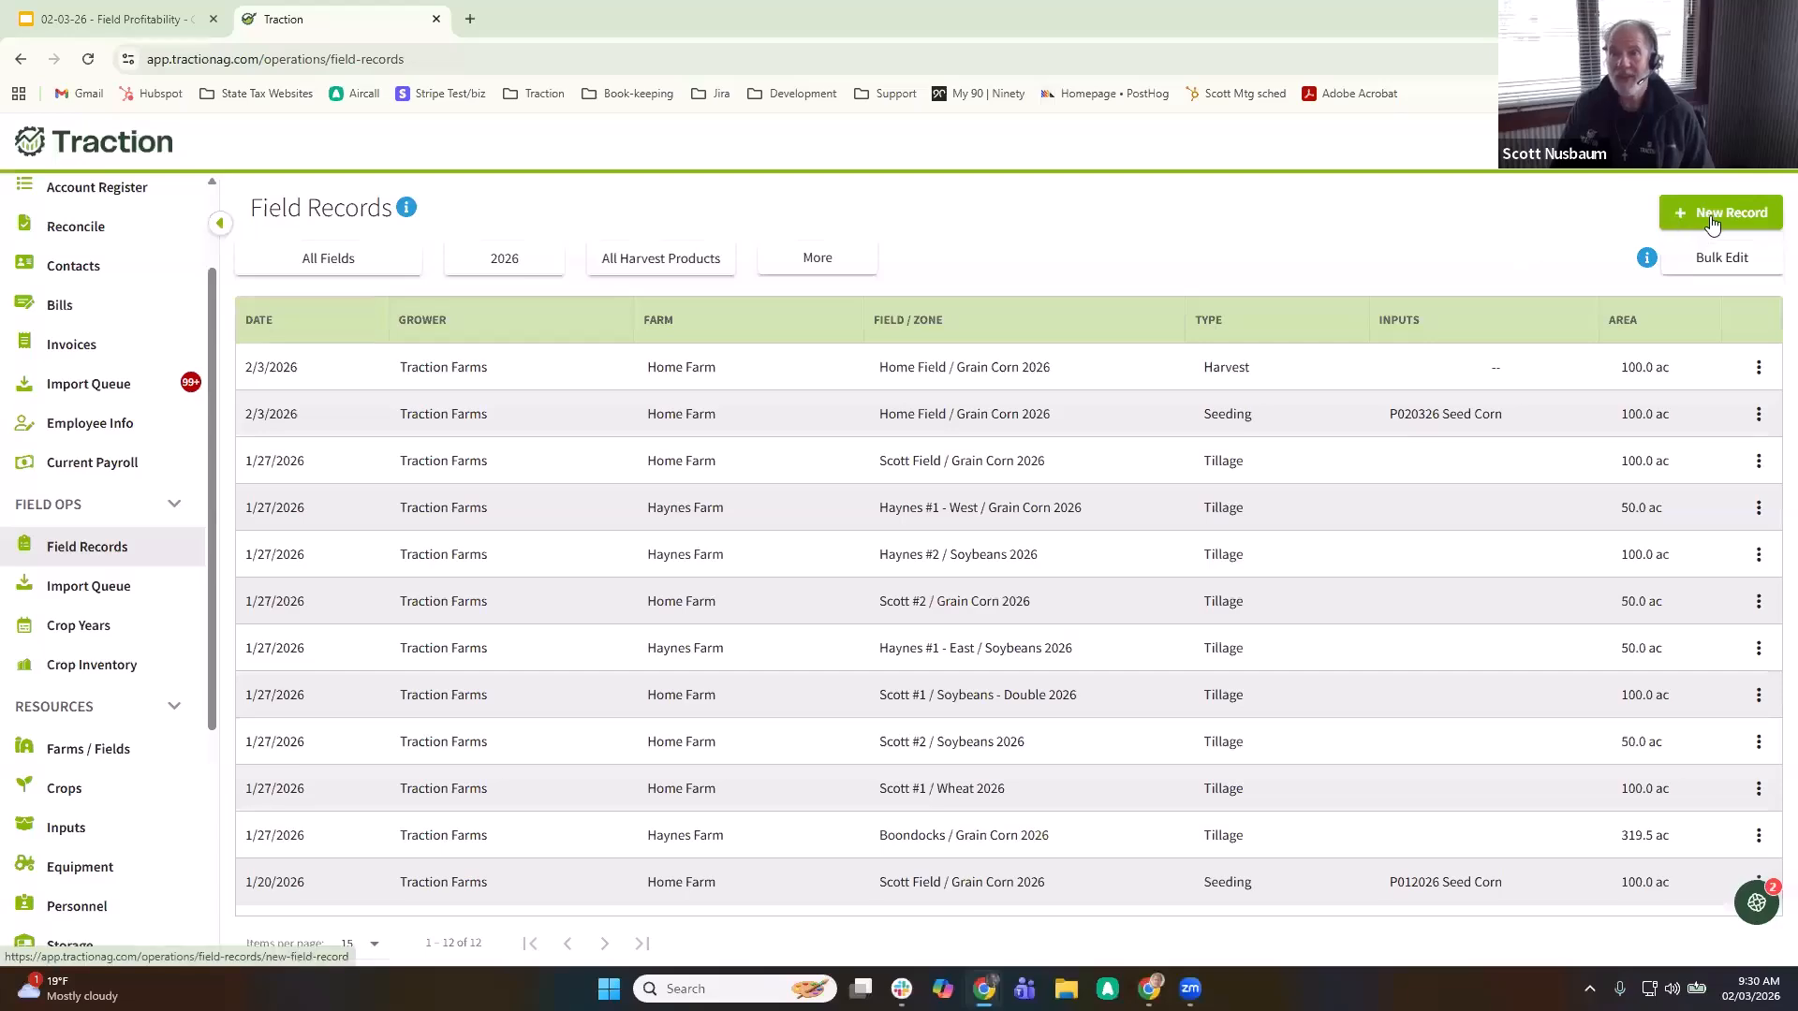
{"action": "left_click", "coordinate": [1715, 211]}
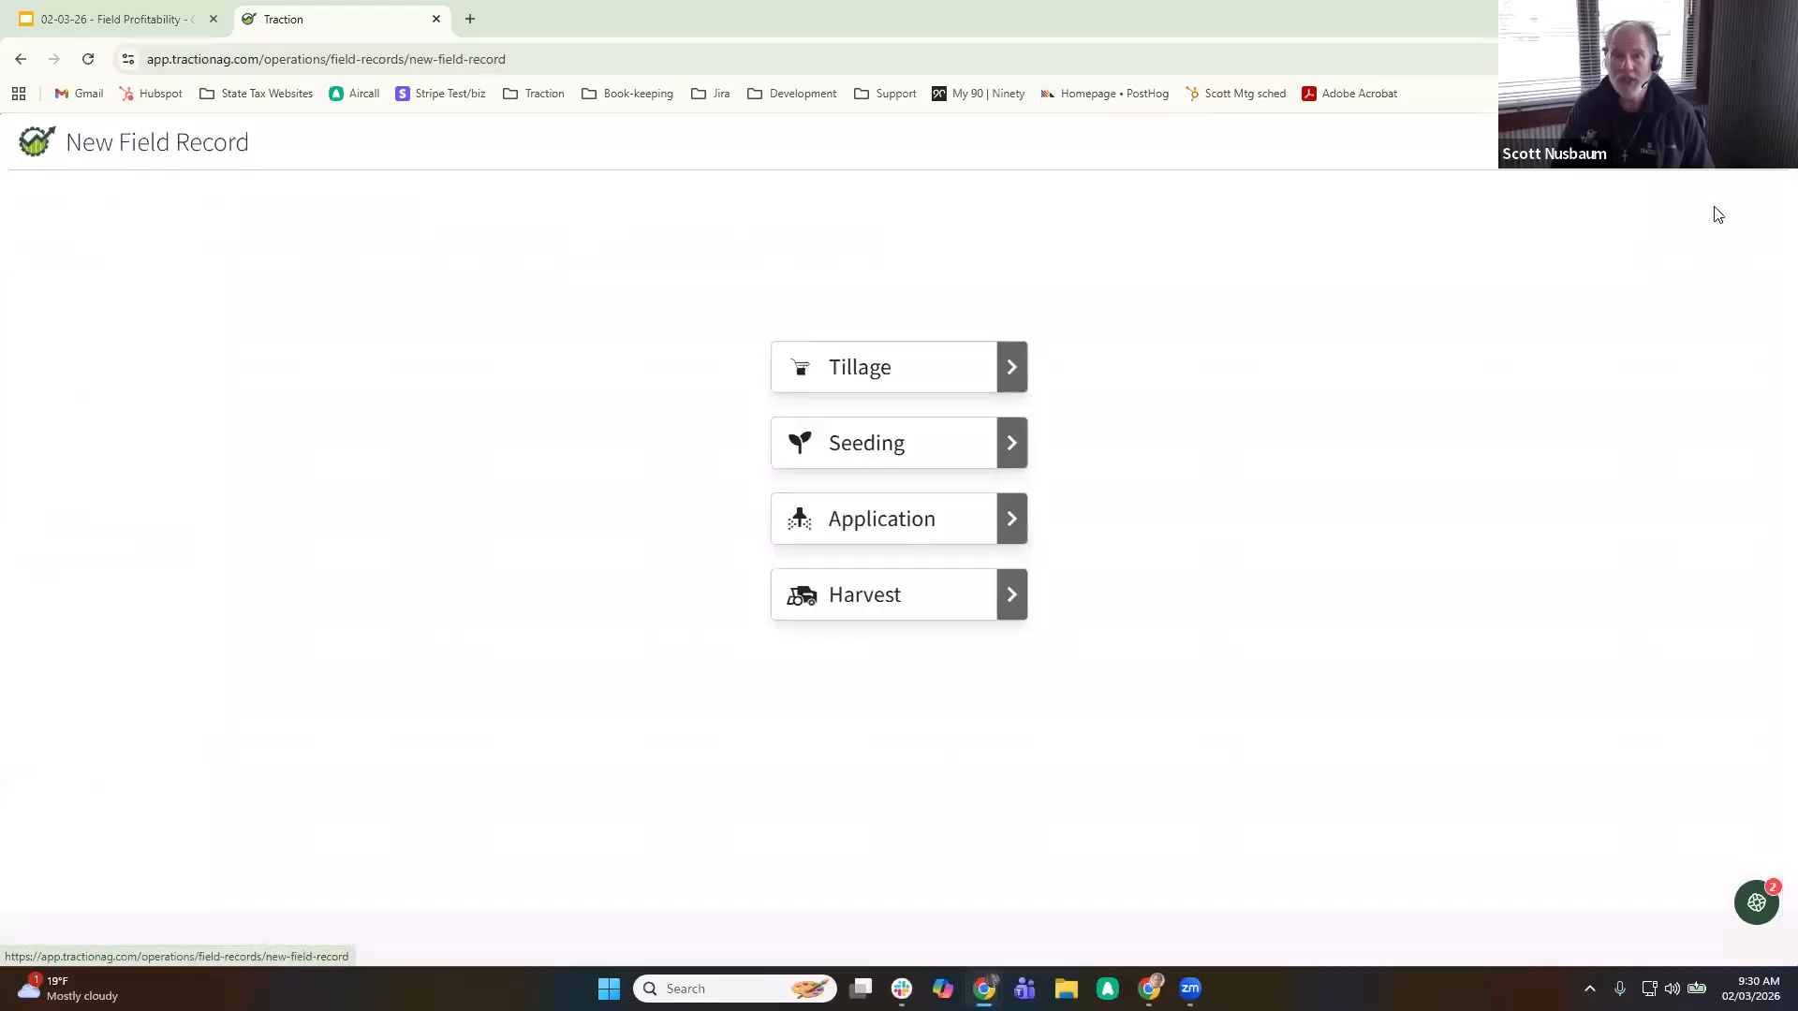
{"action": "left_click", "coordinate": [883, 451]}
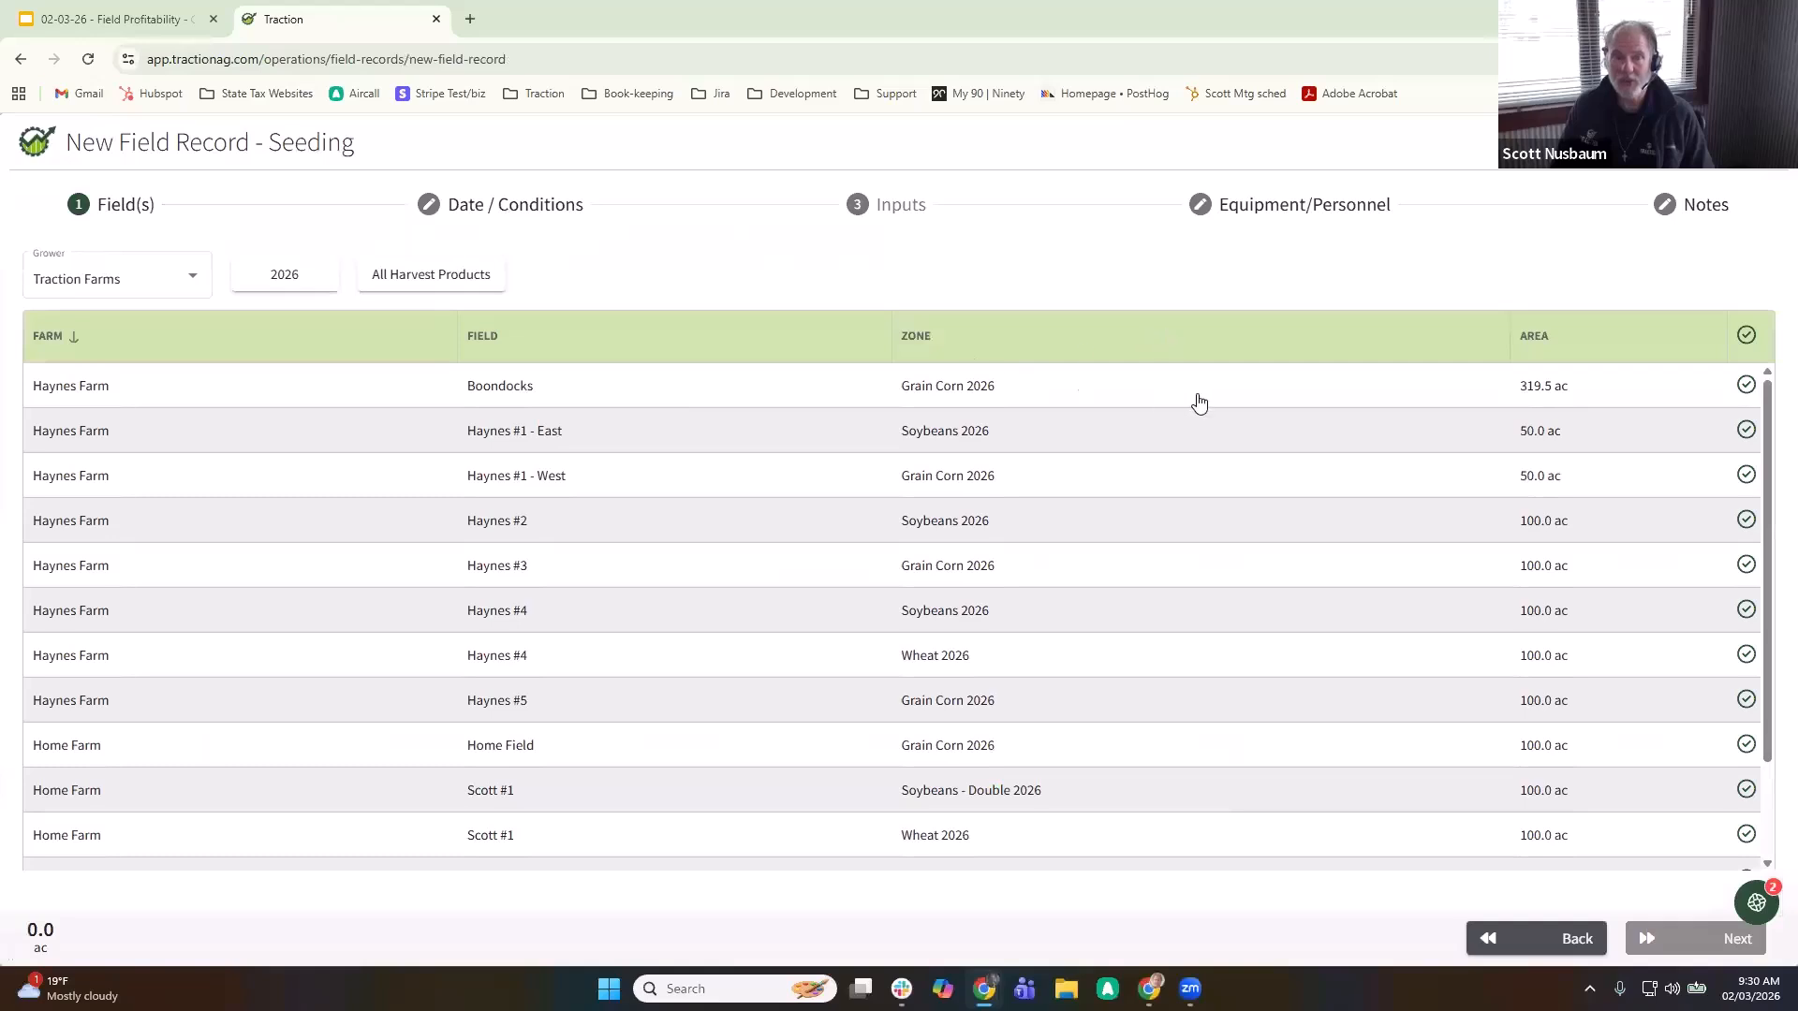
{"action": "left_click", "coordinate": [1746, 385]}
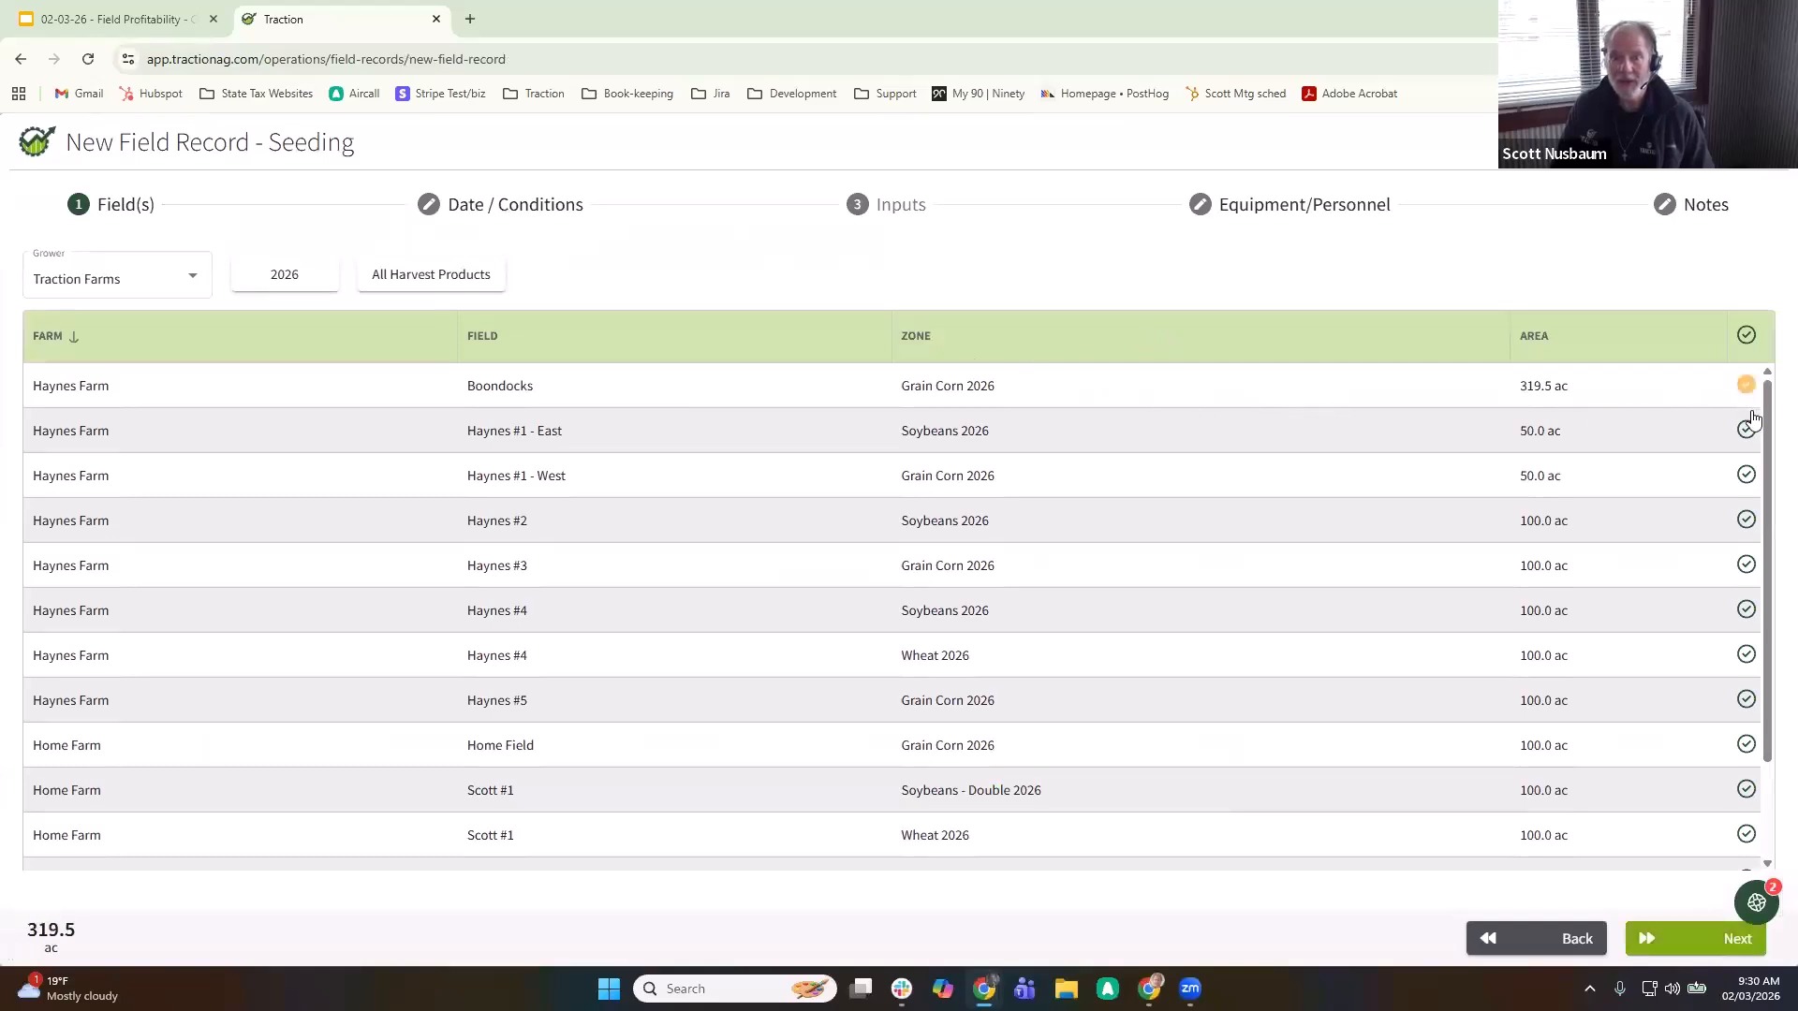
{"action": "left_click", "coordinate": [1747, 481]}
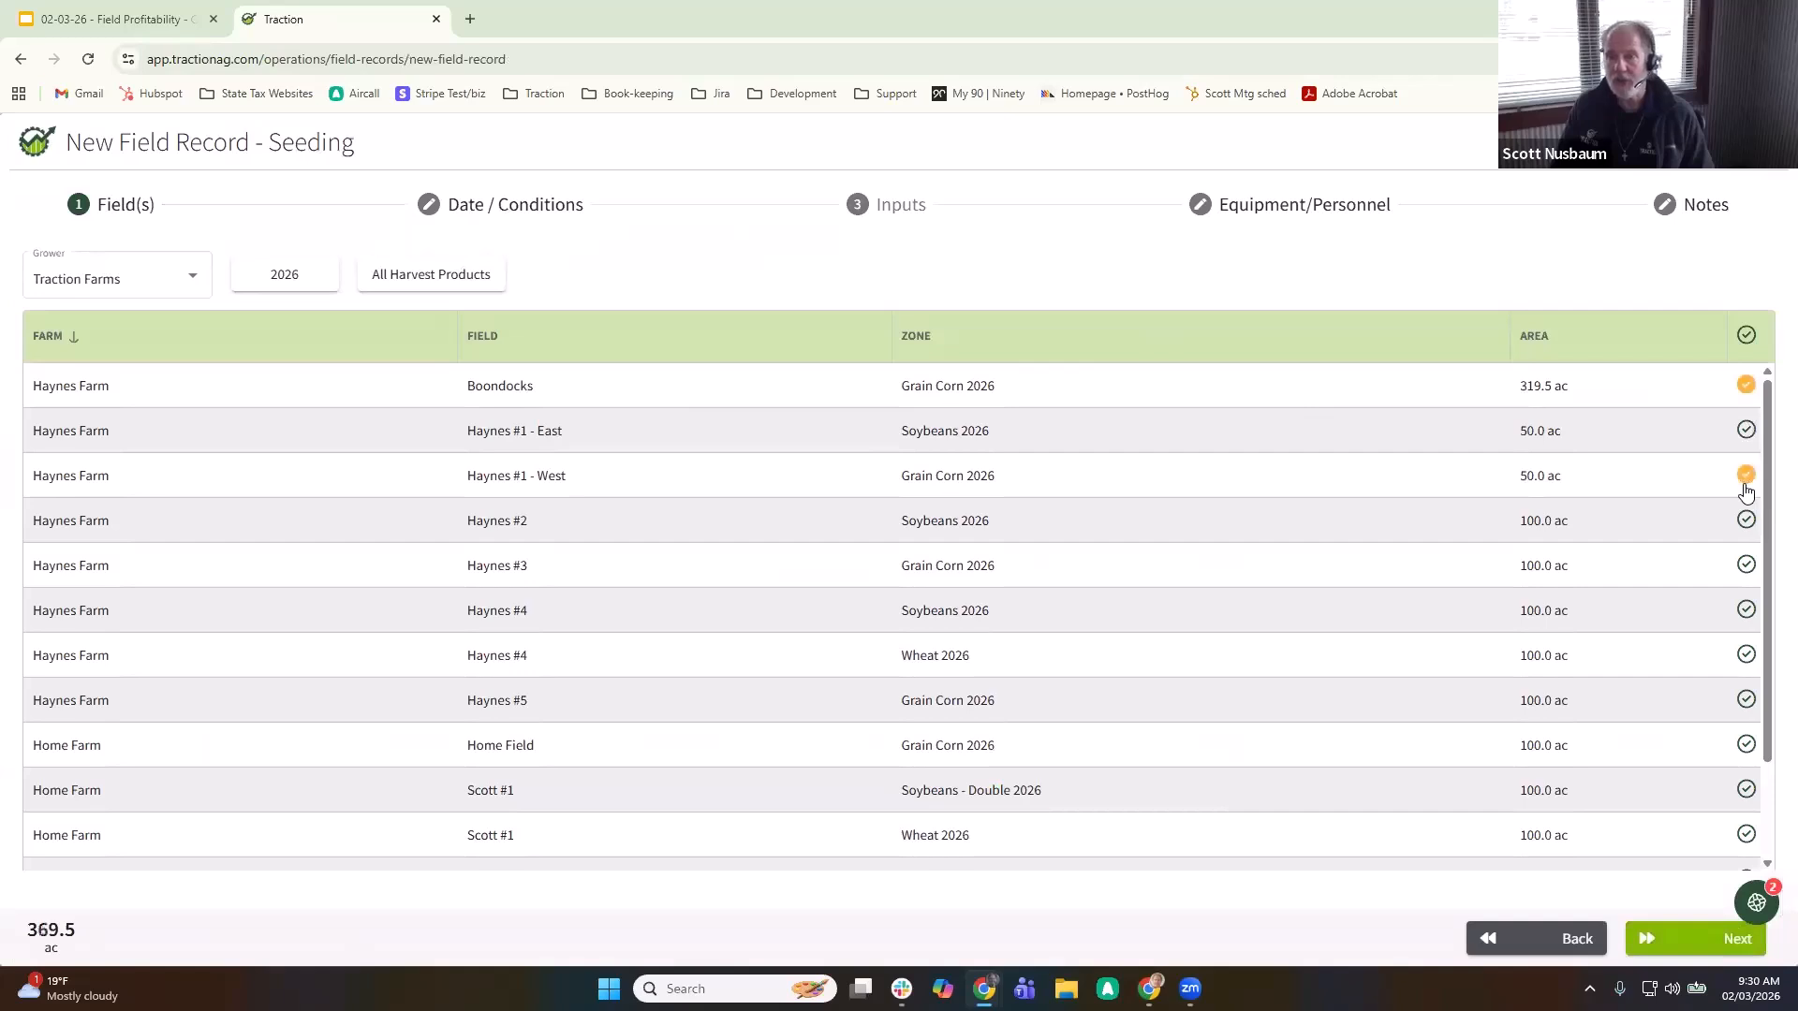
{"action": "left_click", "coordinate": [1704, 939]}
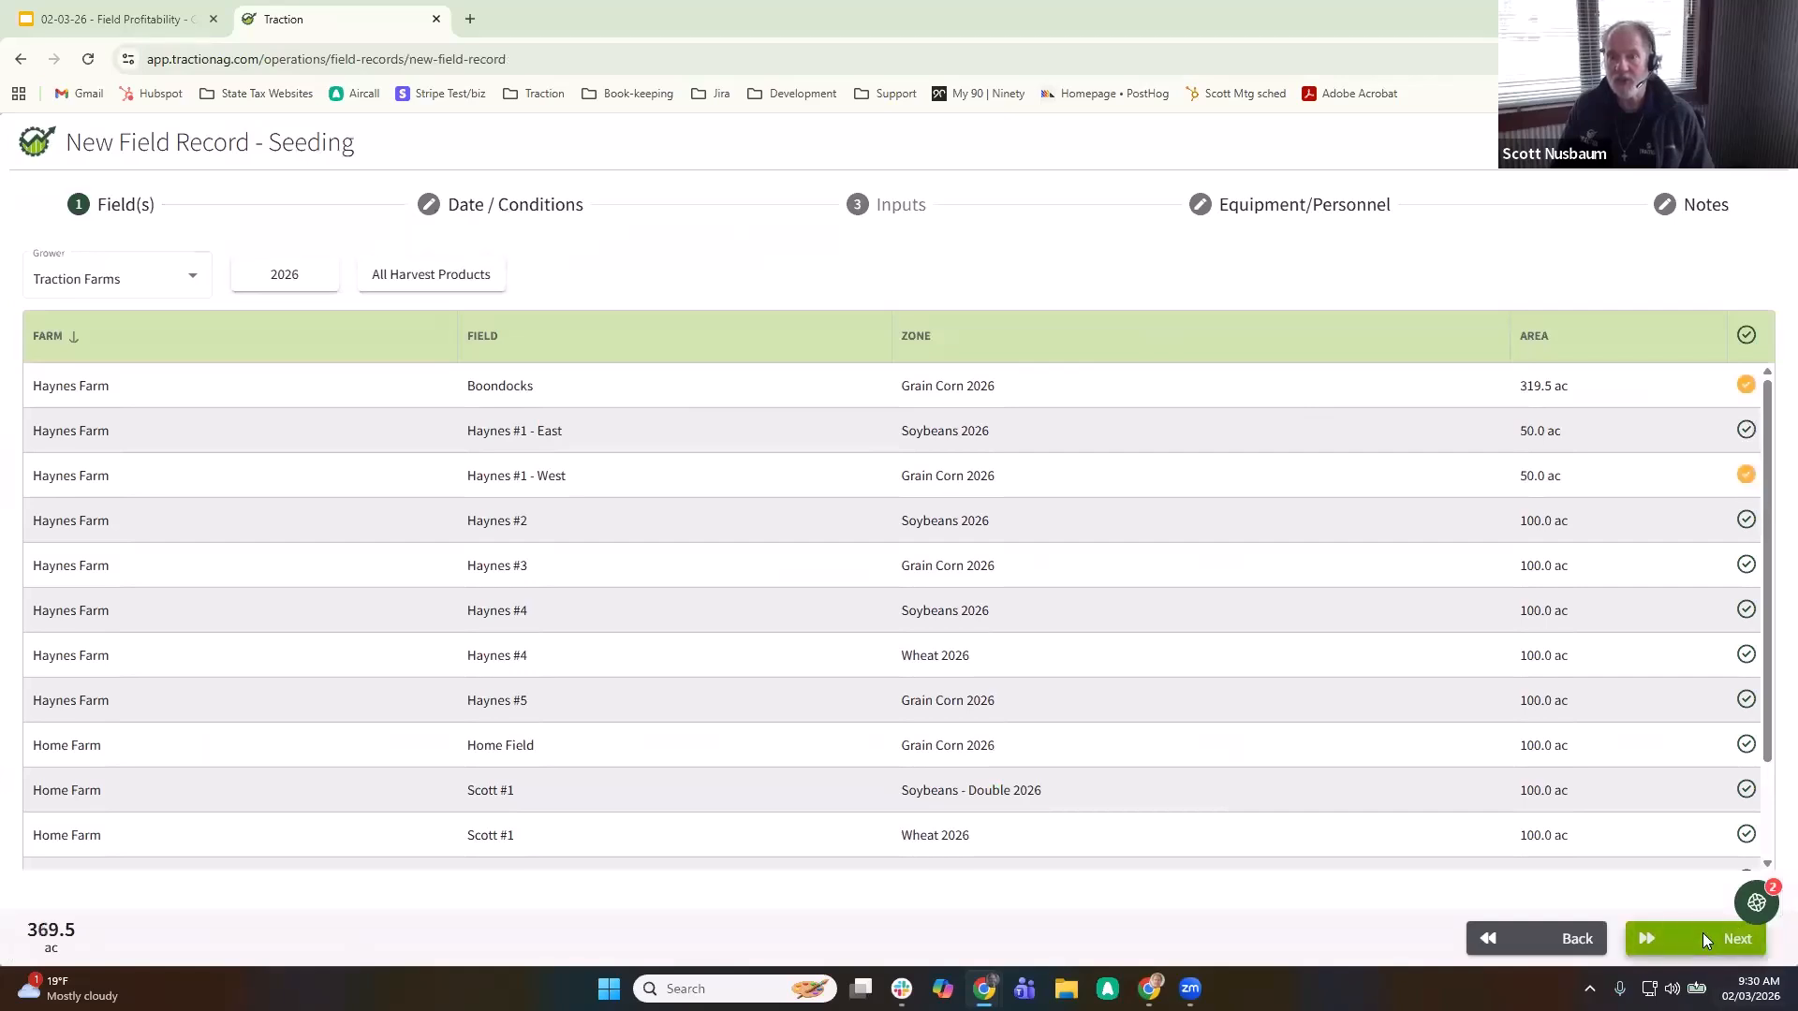
- Add 0910 Seed Corn as the seed input of the new seeding record, and discard the record without saving
{"action": "left_click", "coordinate": [1704, 939]}
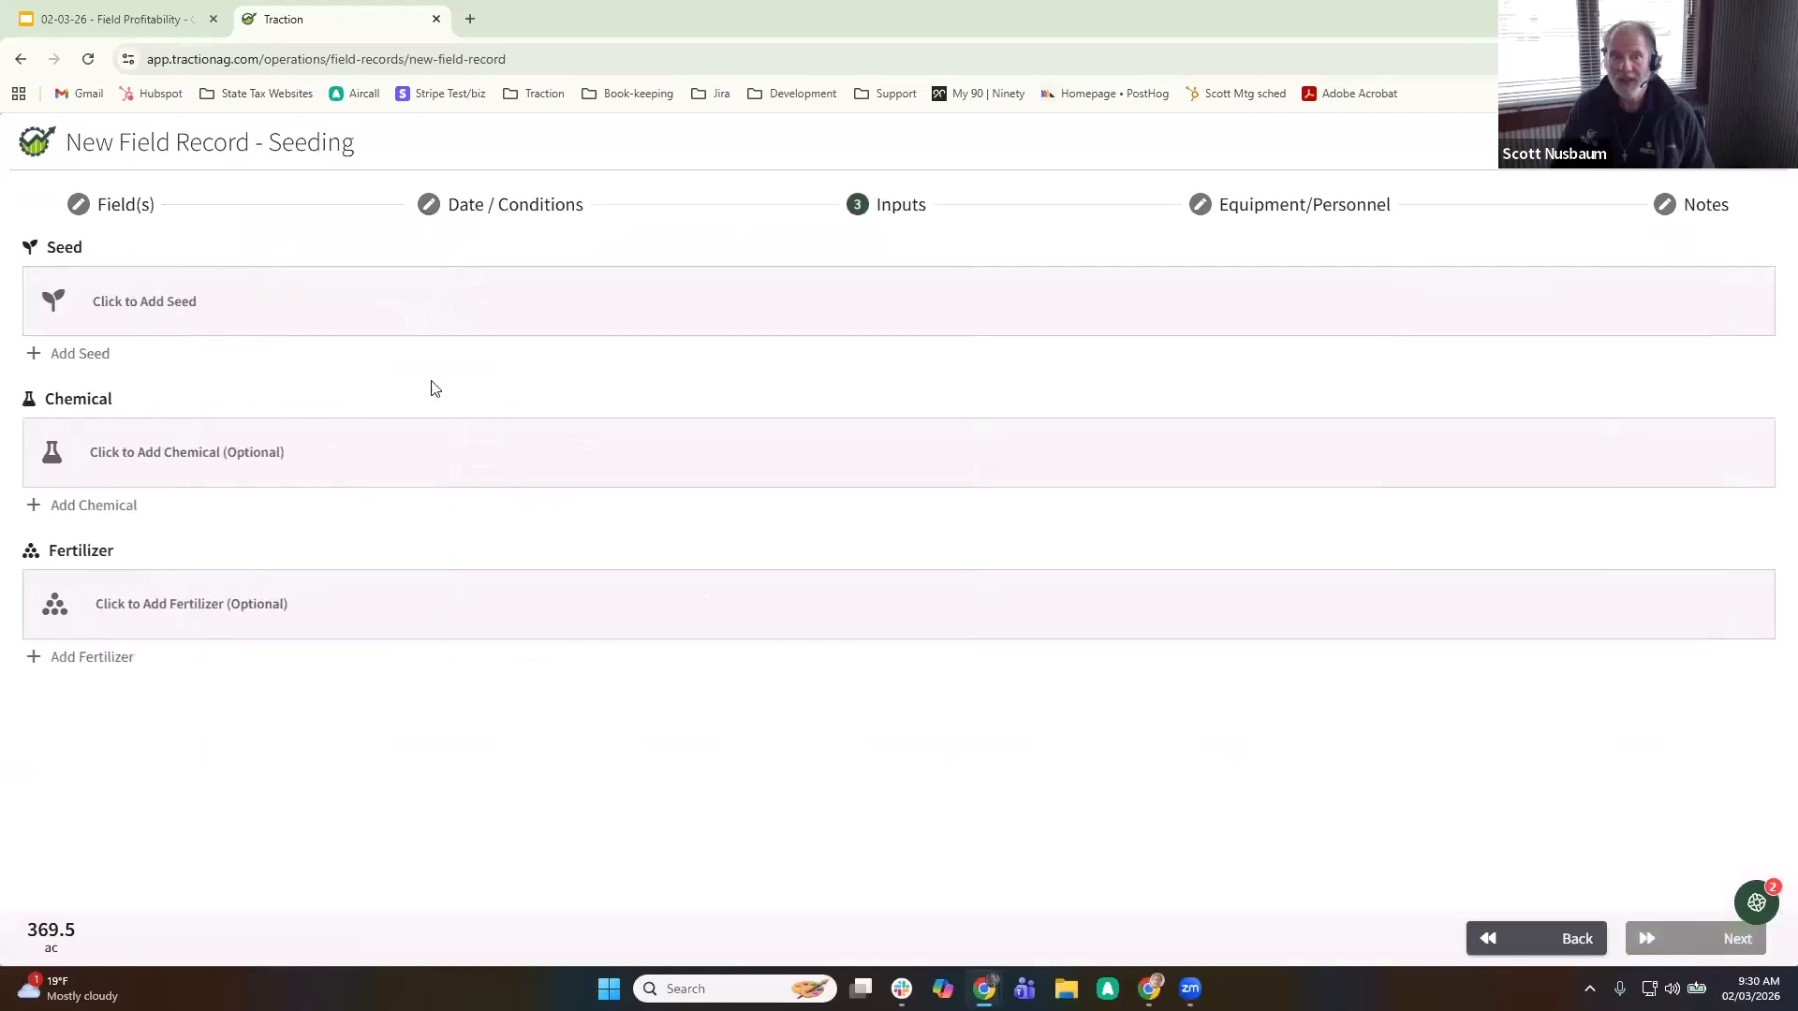
{"action": "left_click", "coordinate": [165, 313]}
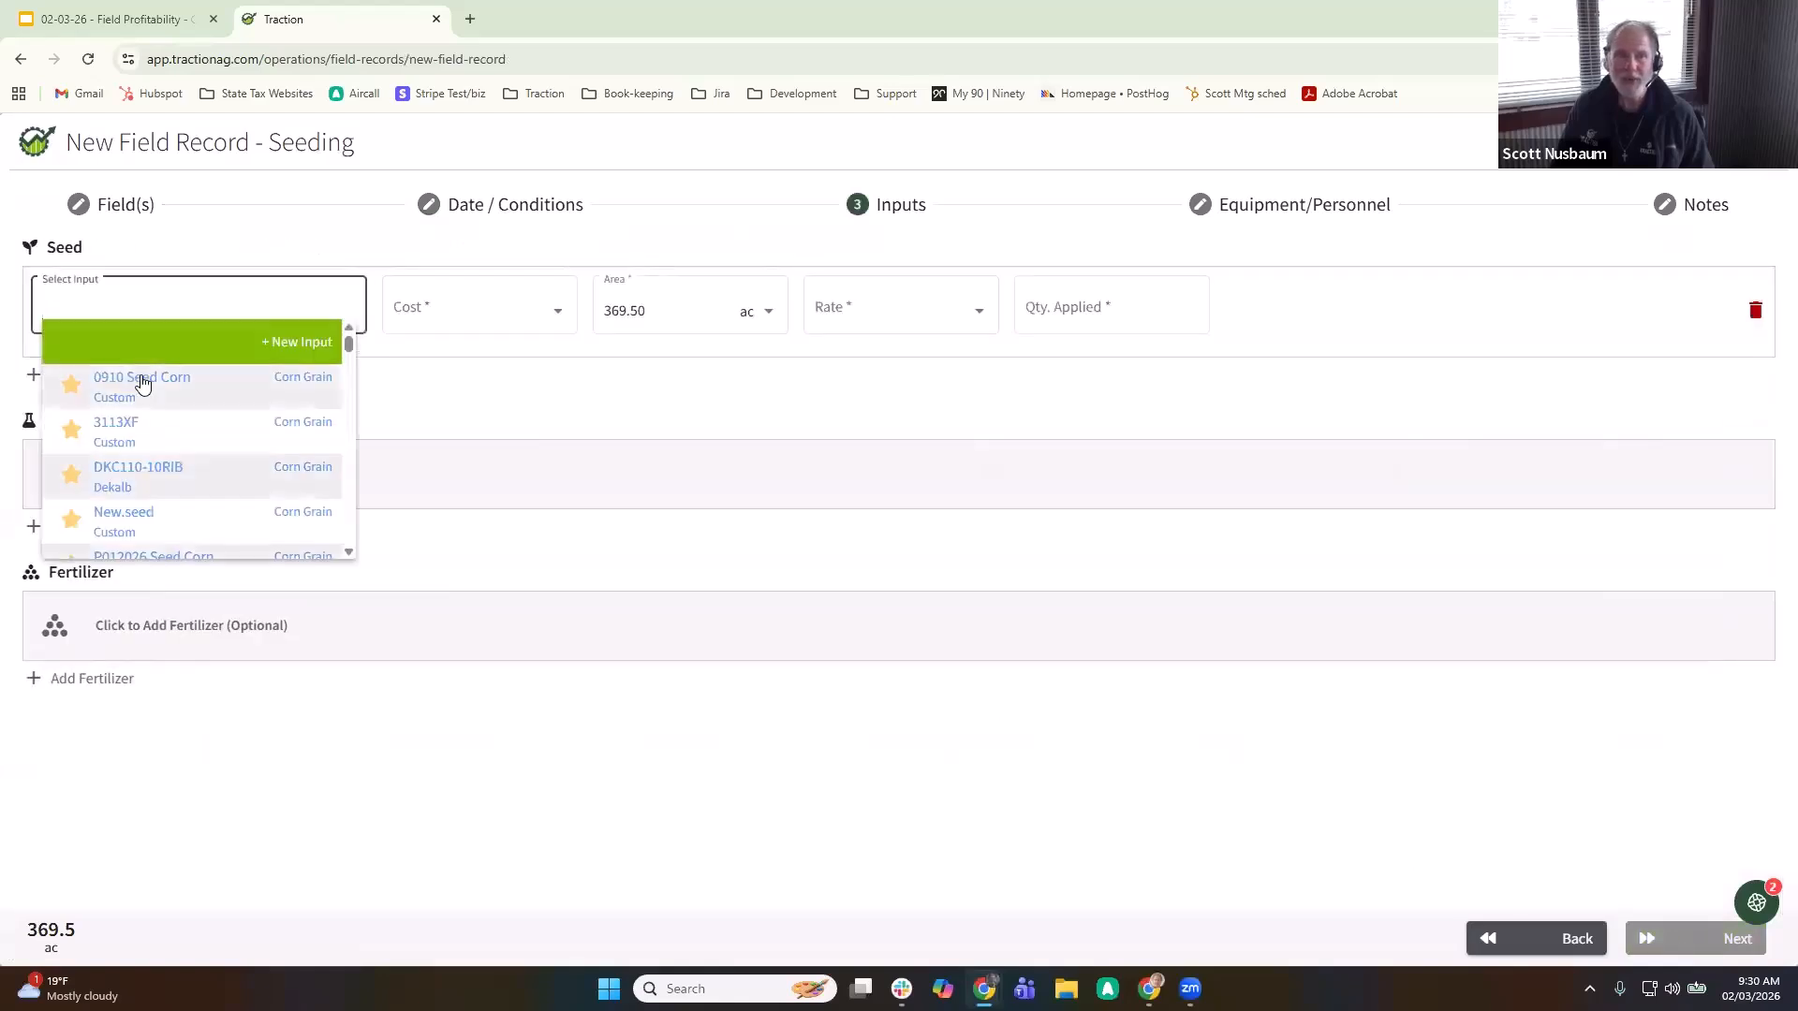
{"action": "left_click", "coordinate": [140, 377]}
{"action": "left_click", "coordinate": [1143, 313]}
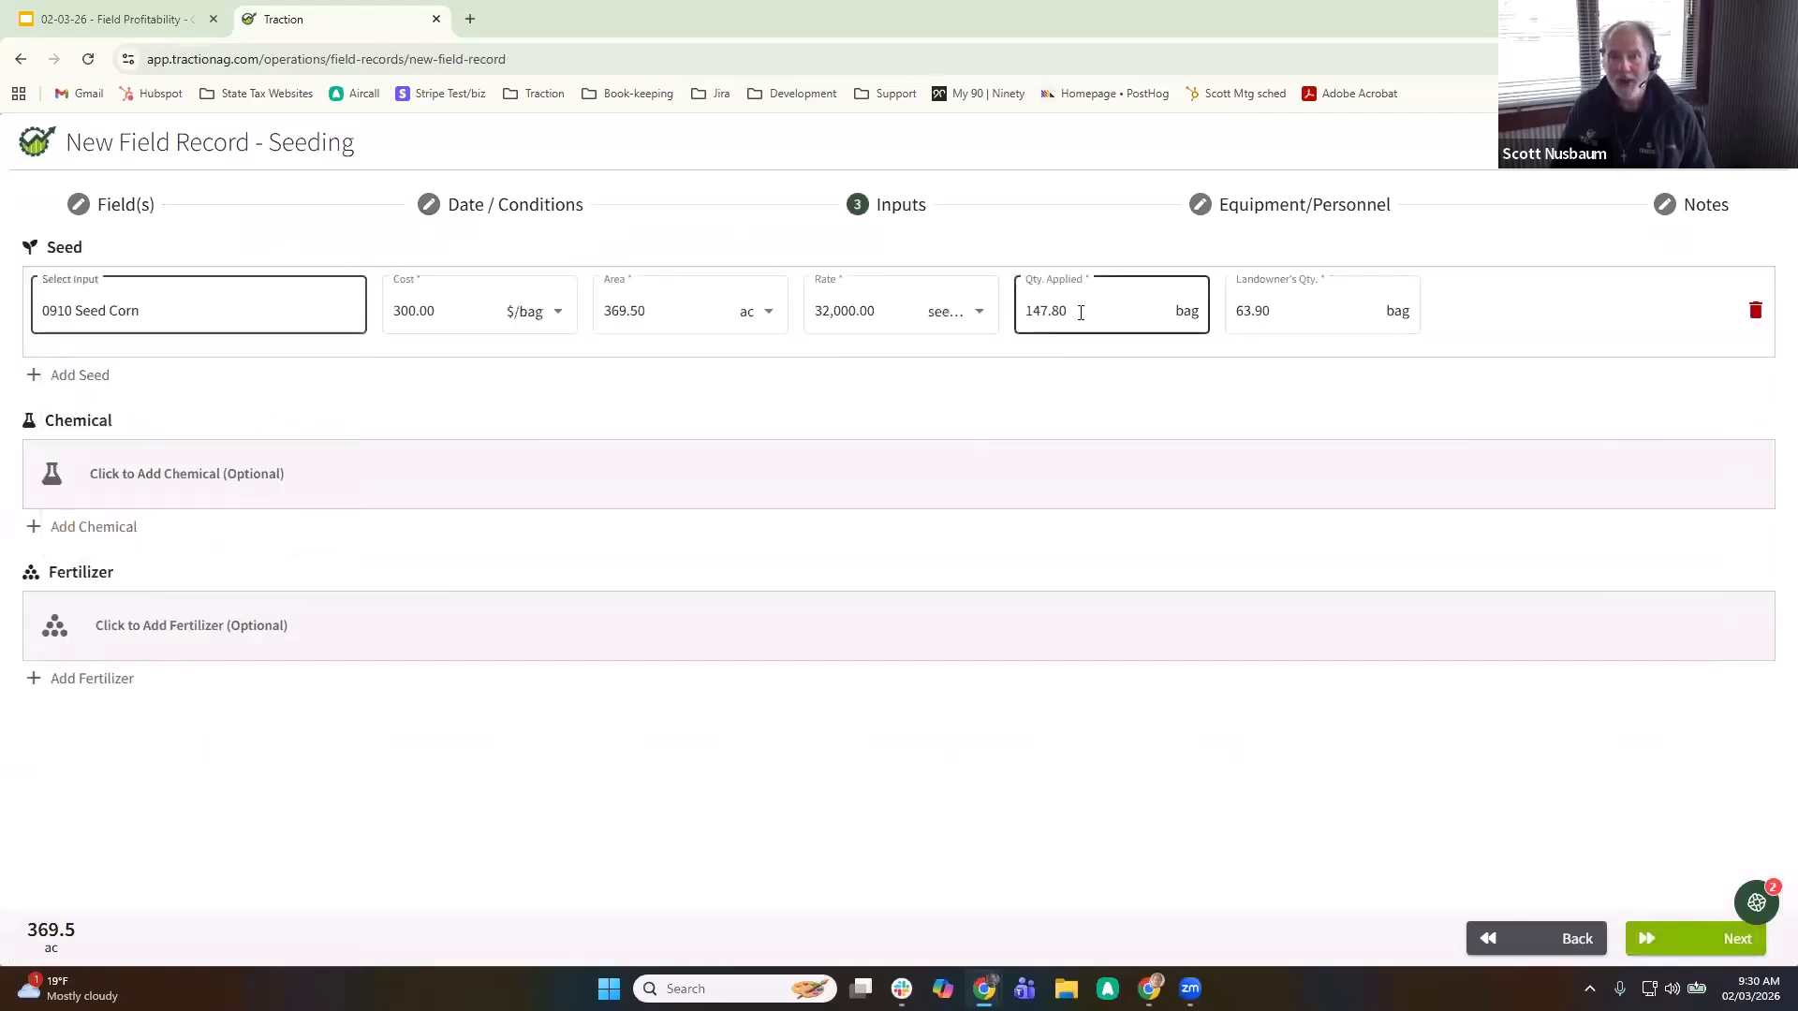
{"action": "left_click", "coordinate": [833, 306]}
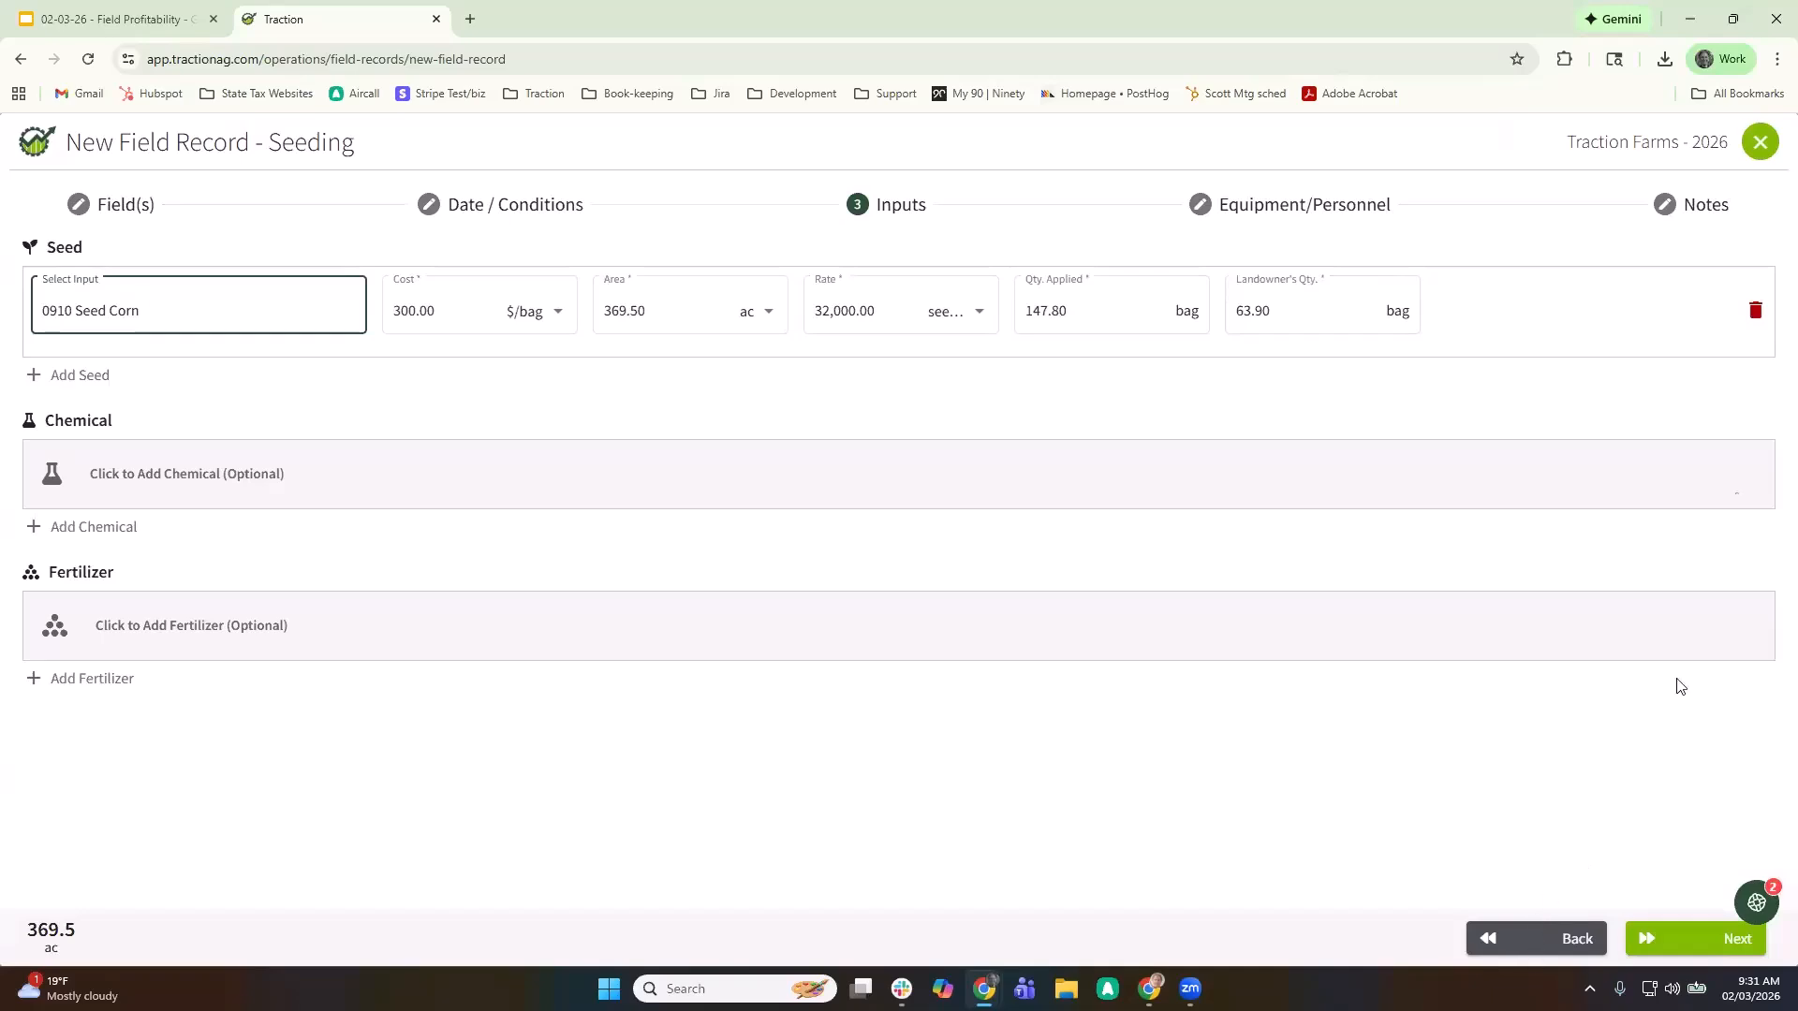
{"action": "left_click", "coordinate": [1760, 141]}
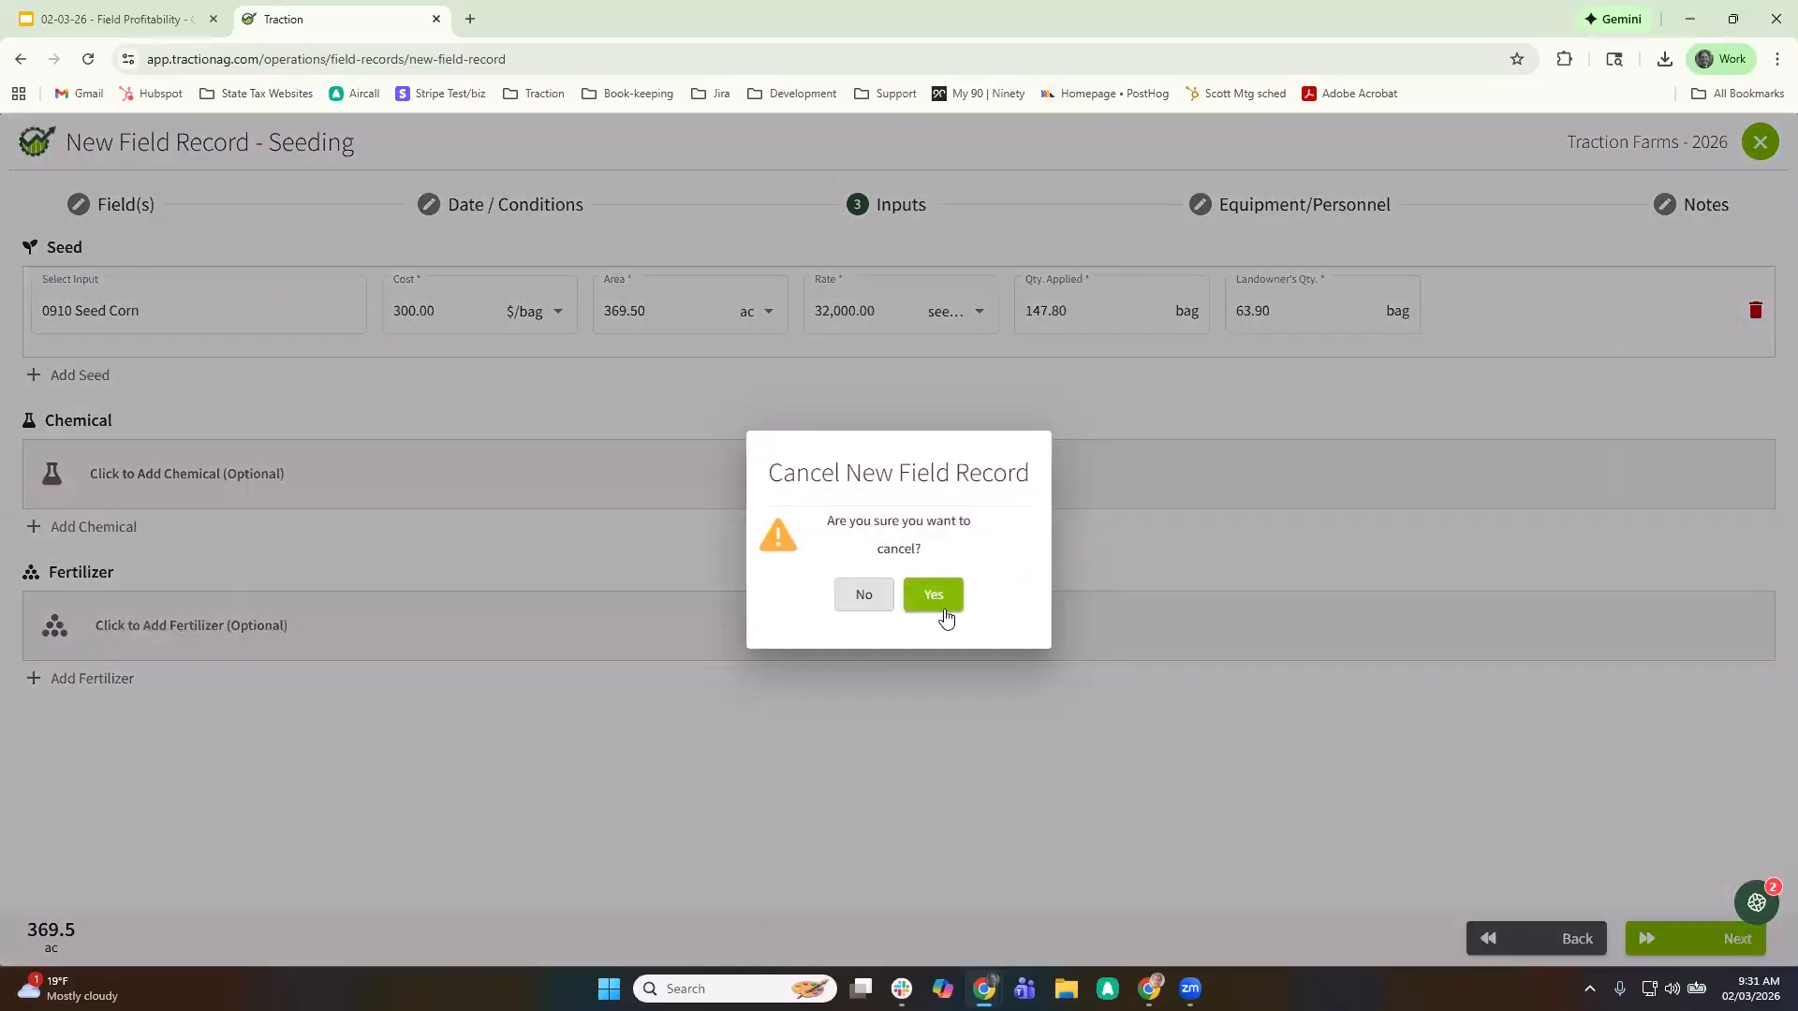
{"action": "left_click", "coordinate": [932, 598]}
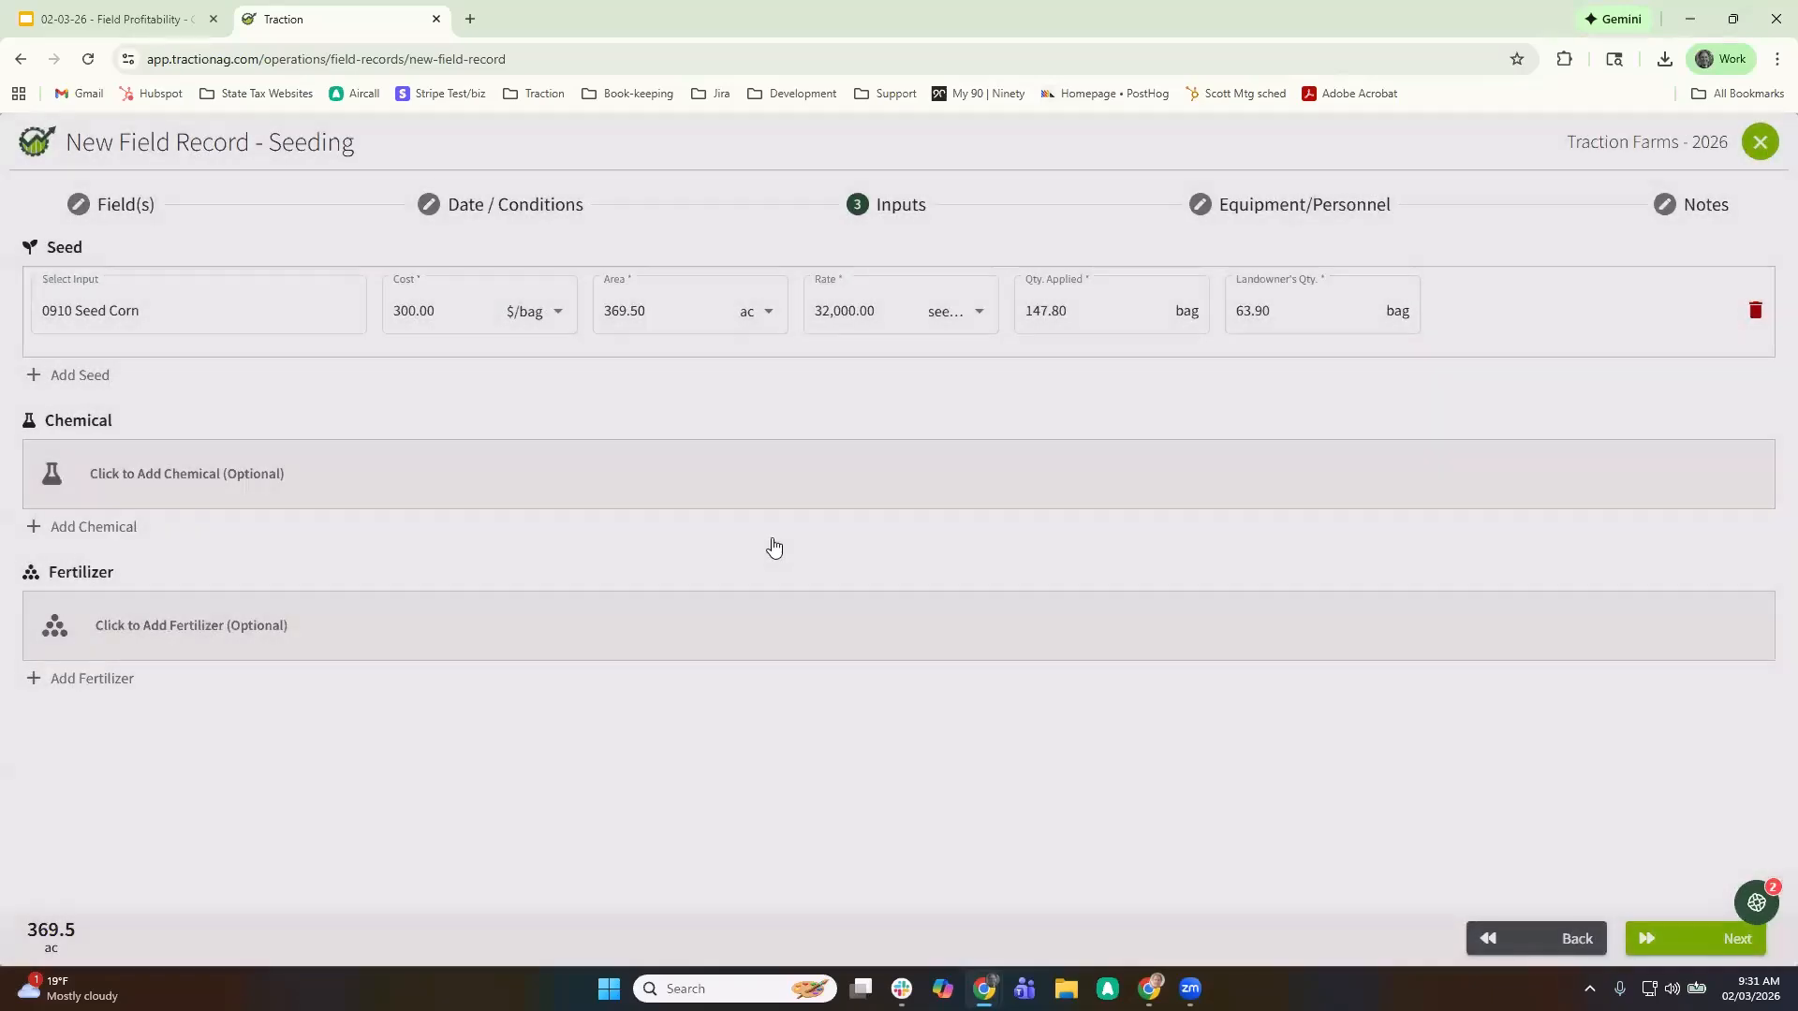
- Start a new payment transaction from the Account Register with a Rent Expense - Land line of 25,000
{"action": "scroll", "coordinate": [108, 300], "scroll_direction": "up", "scroll_amount": 3}
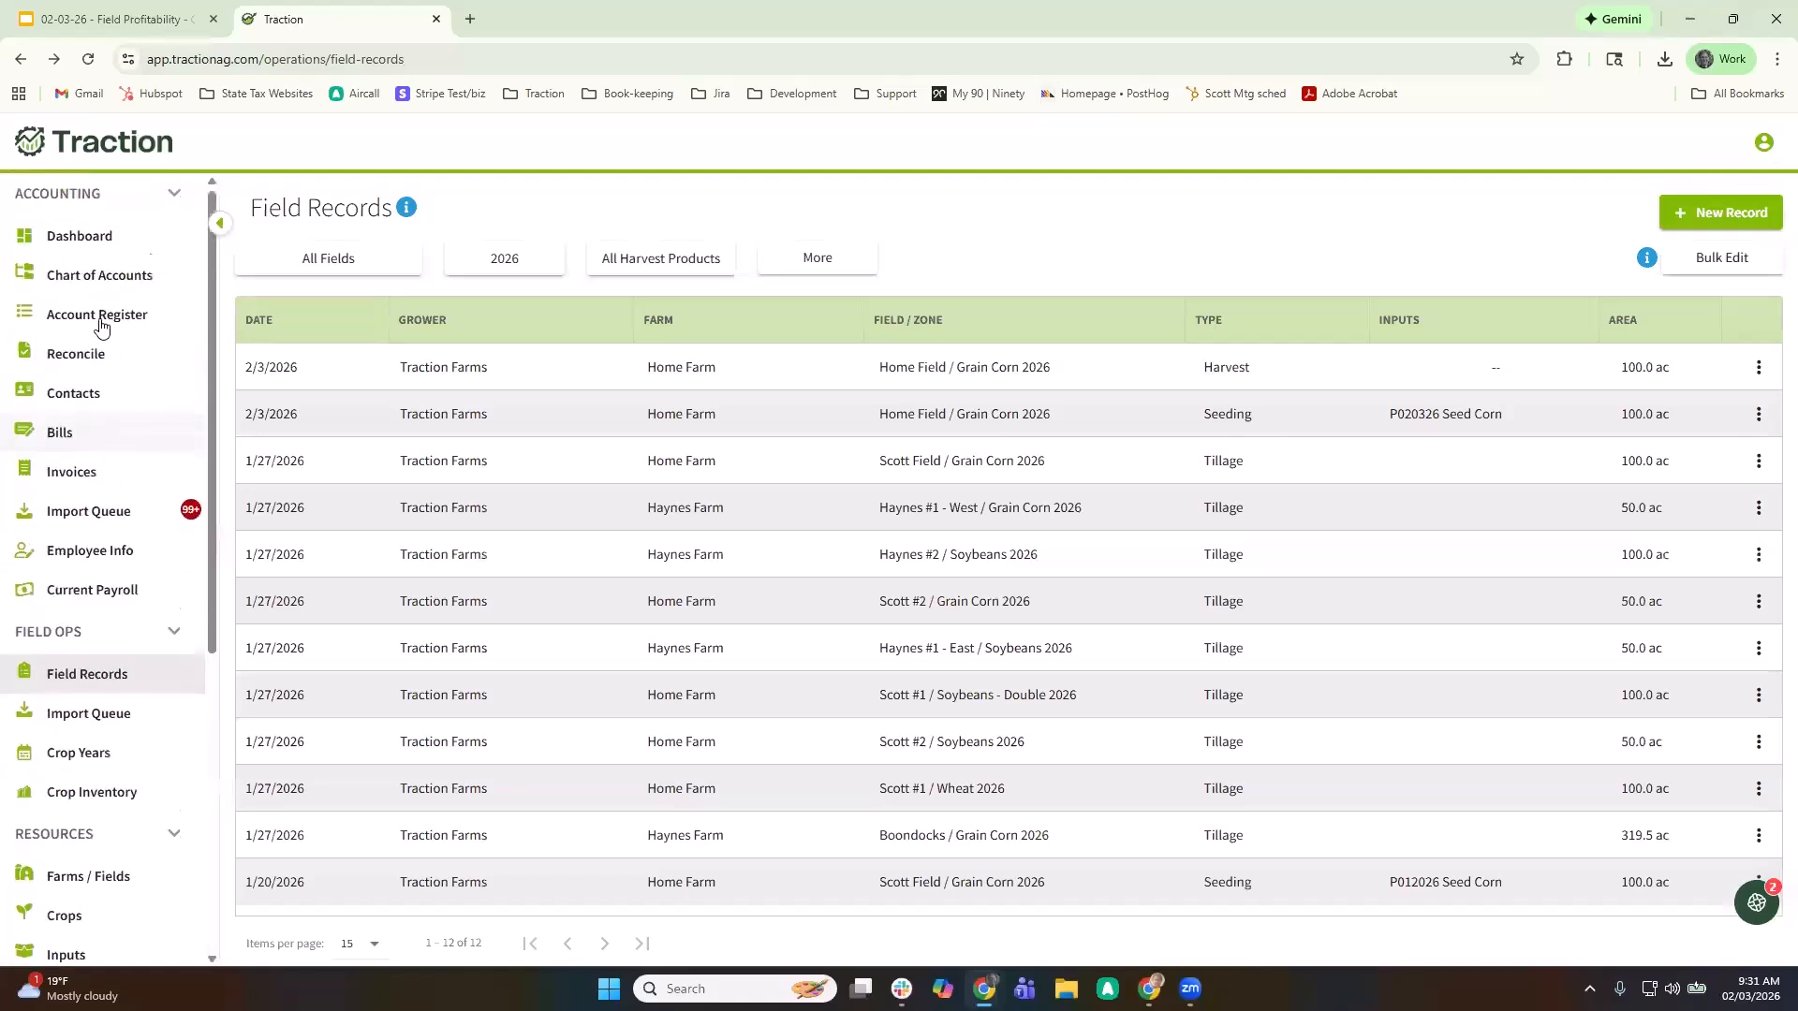
{"action": "left_click", "coordinate": [96, 320]}
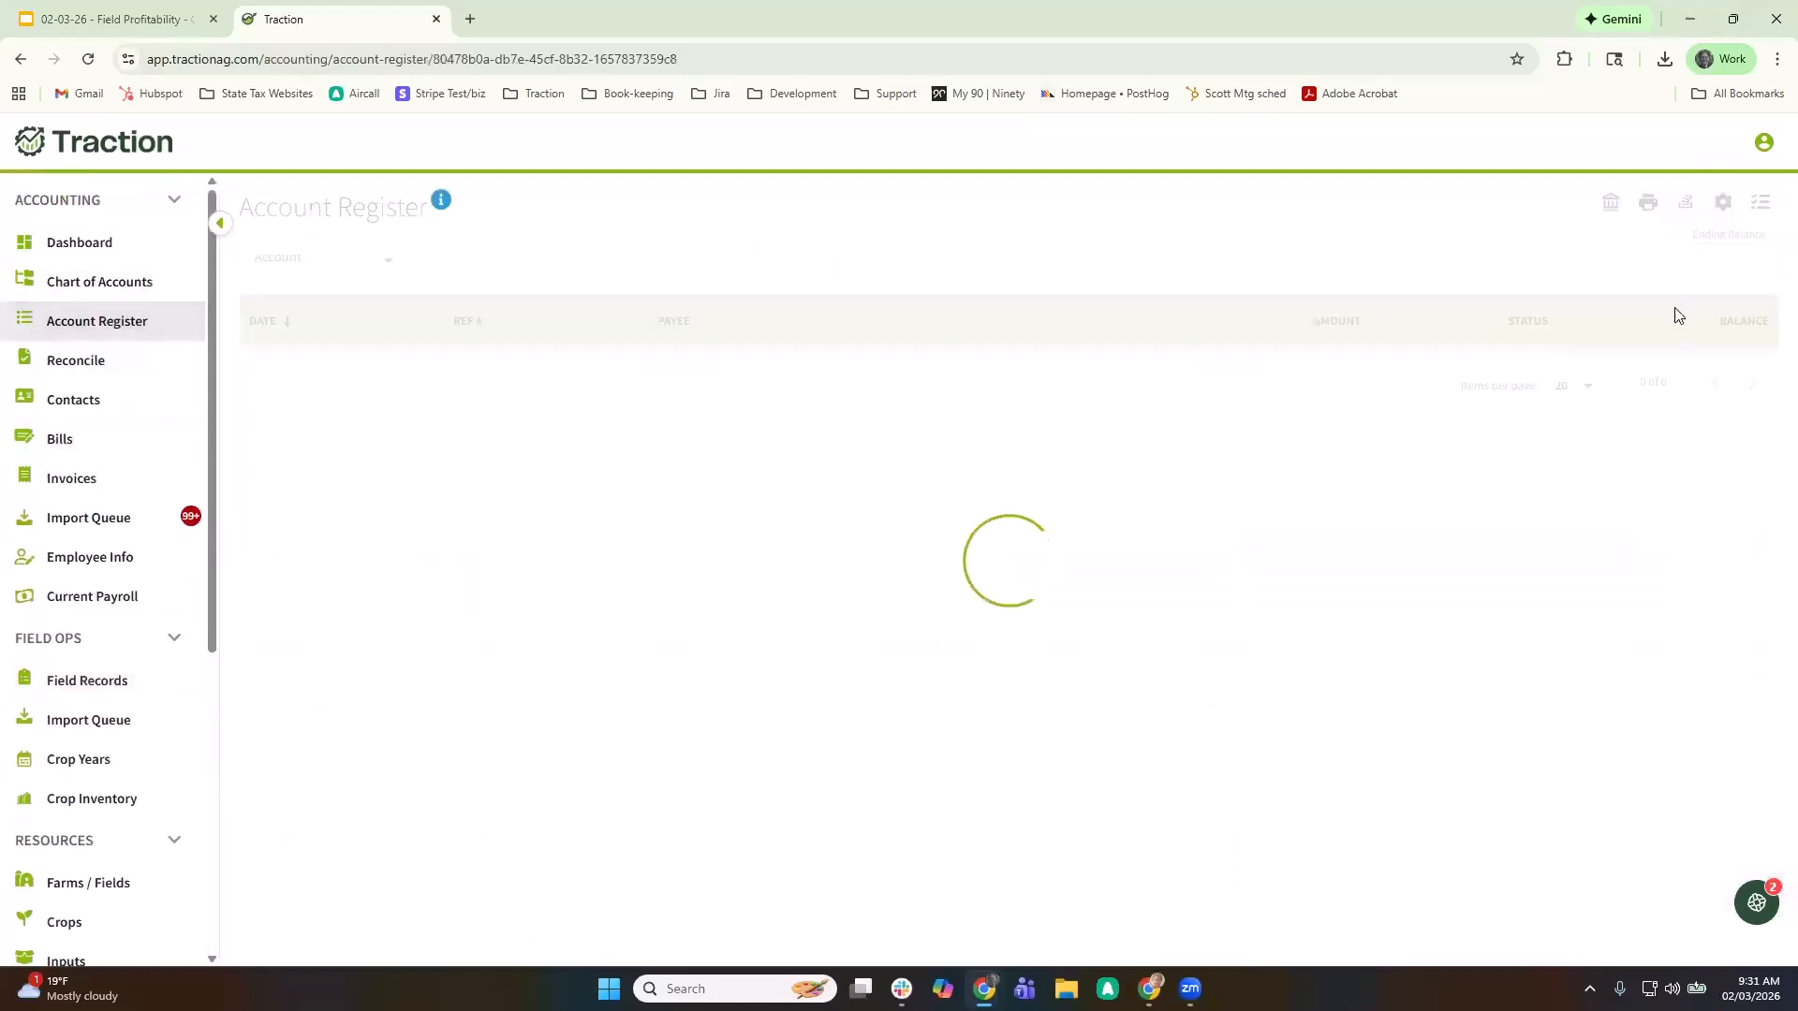
{"action": "left_click", "coordinate": [1706, 327]}
{"action": "left_click", "coordinate": [1699, 466]}
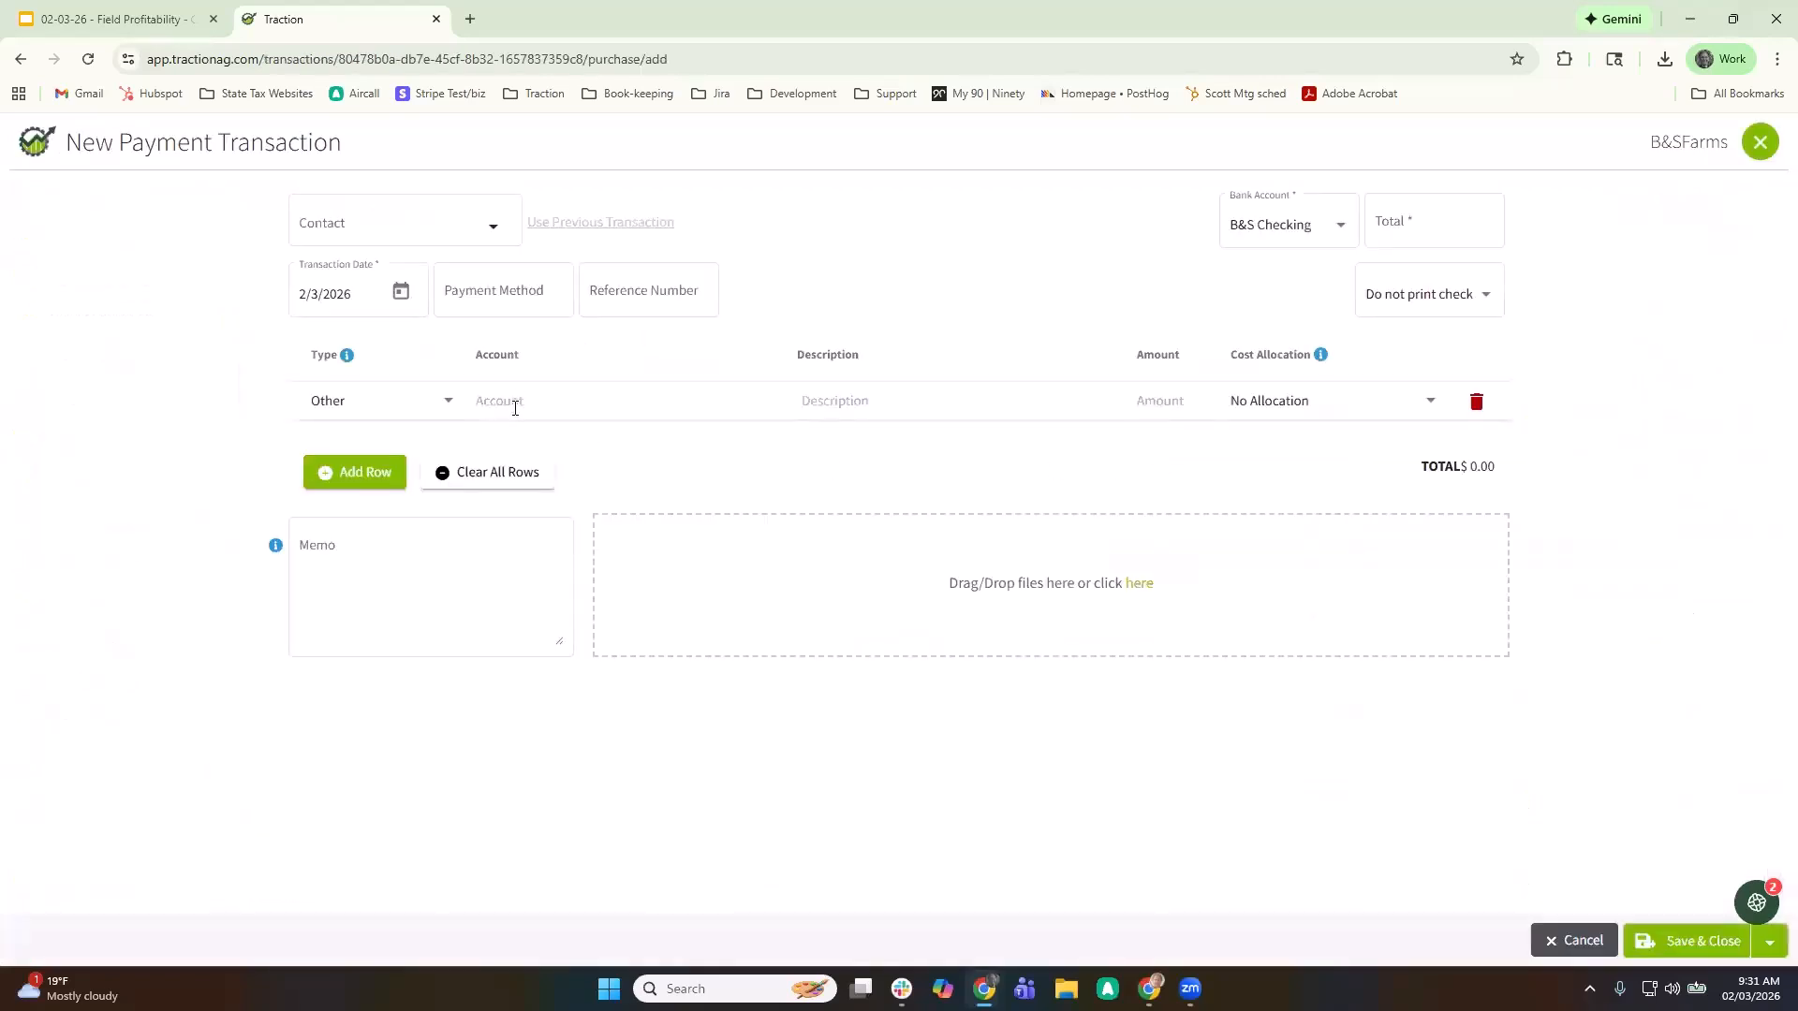
{"action": "left_click", "coordinate": [515, 408]}
{"action": "type", "text": "re"}
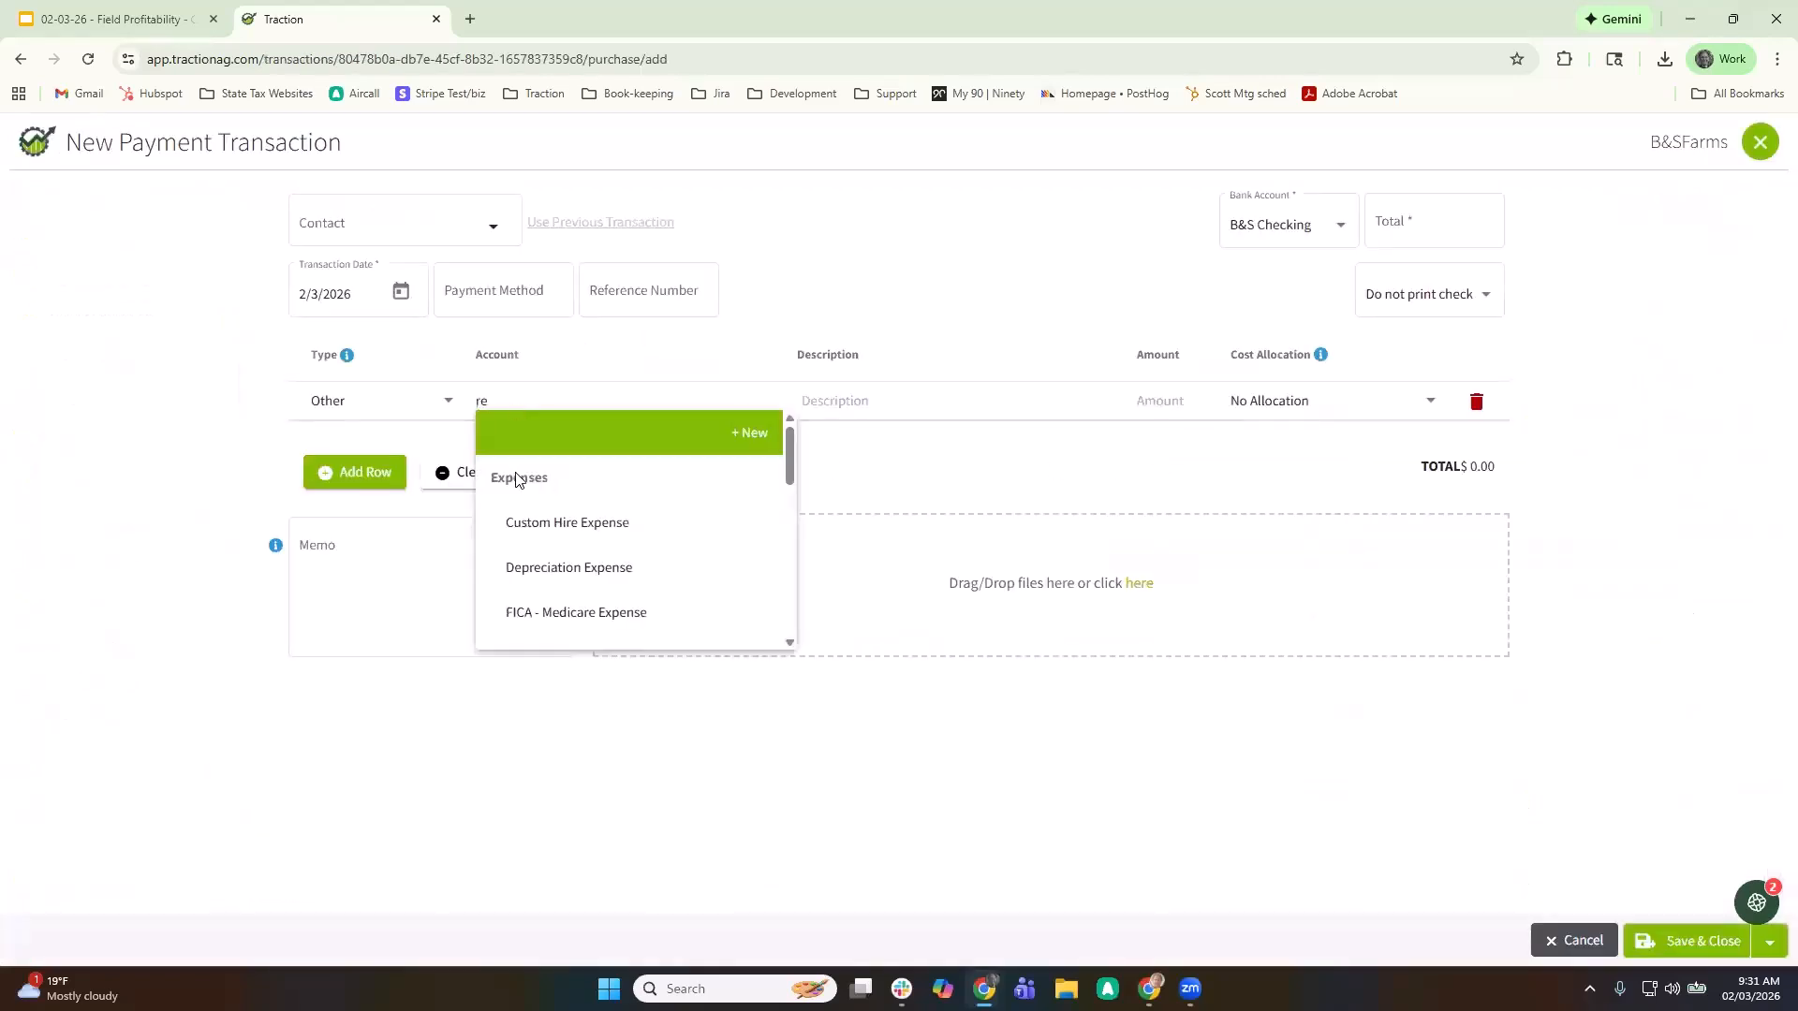
{"action": "type", "text": "nt"}
{"action": "left_click", "coordinate": [614, 522]}
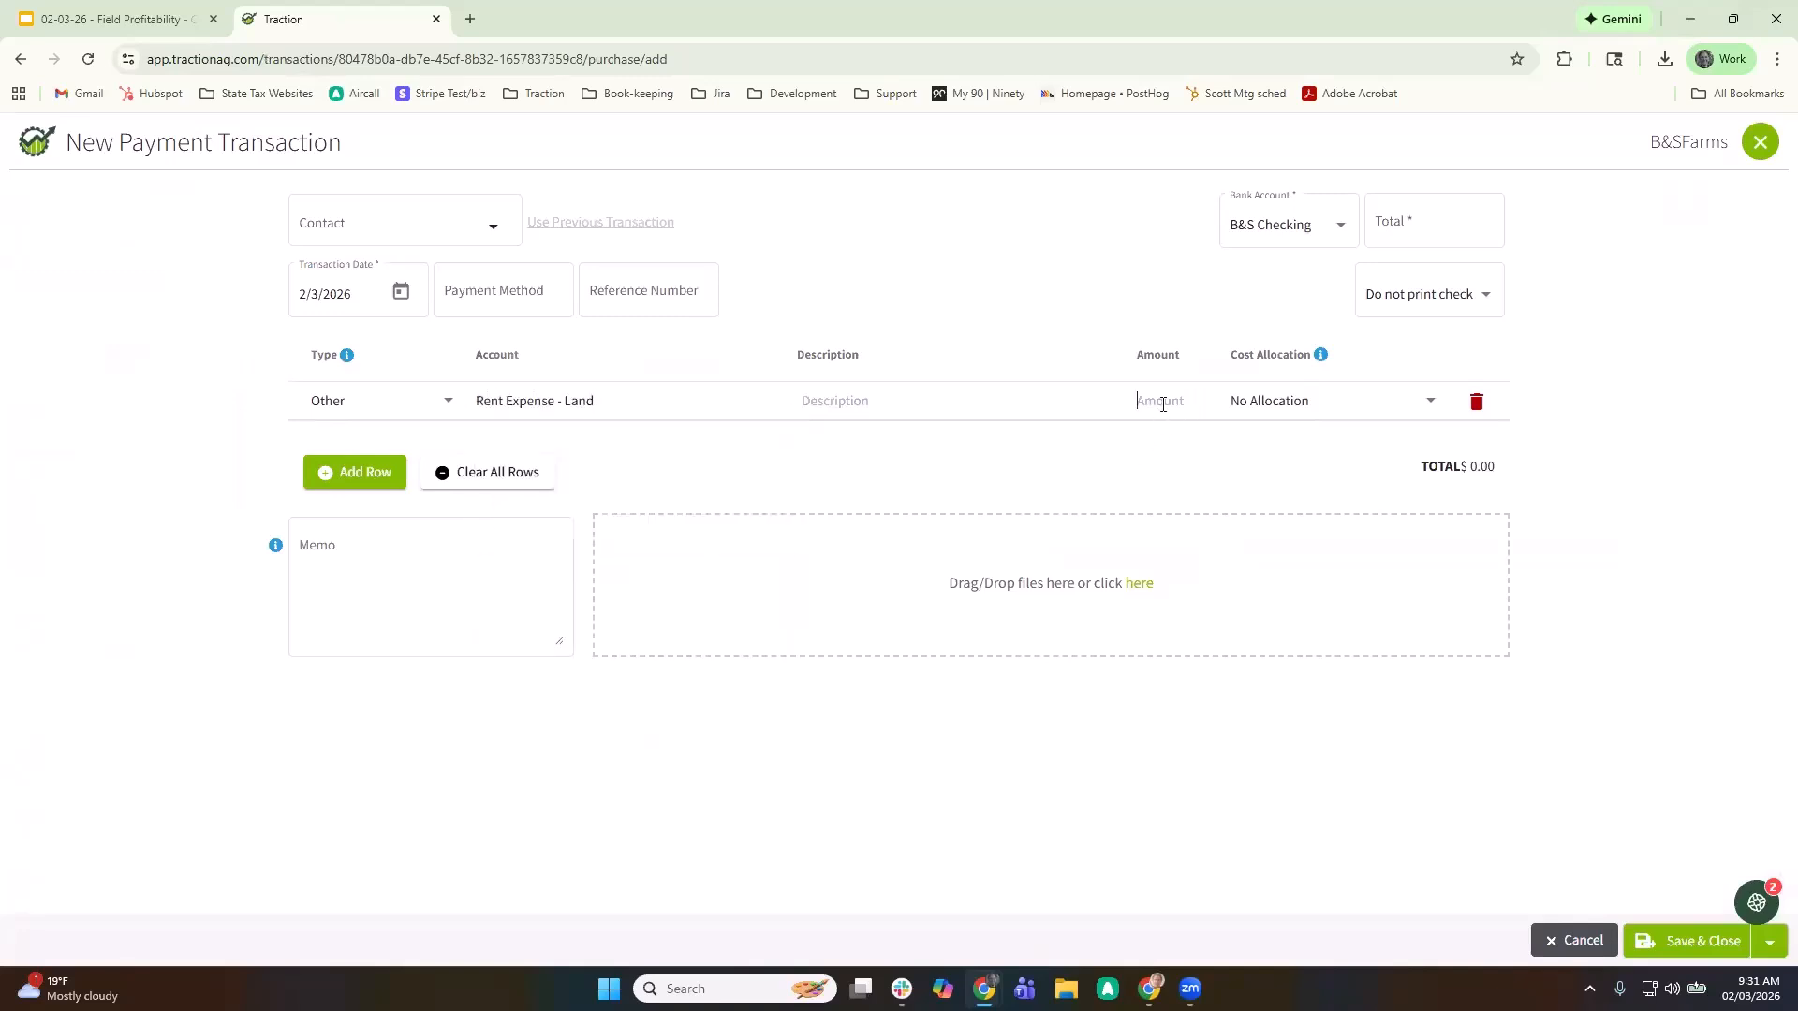
{"action": "left_click", "coordinate": [1162, 404]}
{"action": "type", "text": "25000"}
- Open the zone cost allocation for the land rent line, close it without choosing zones, and discard the payment
{"action": "left_click", "coordinate": [1292, 409]}
{"action": "left_click", "coordinate": [1289, 445]}
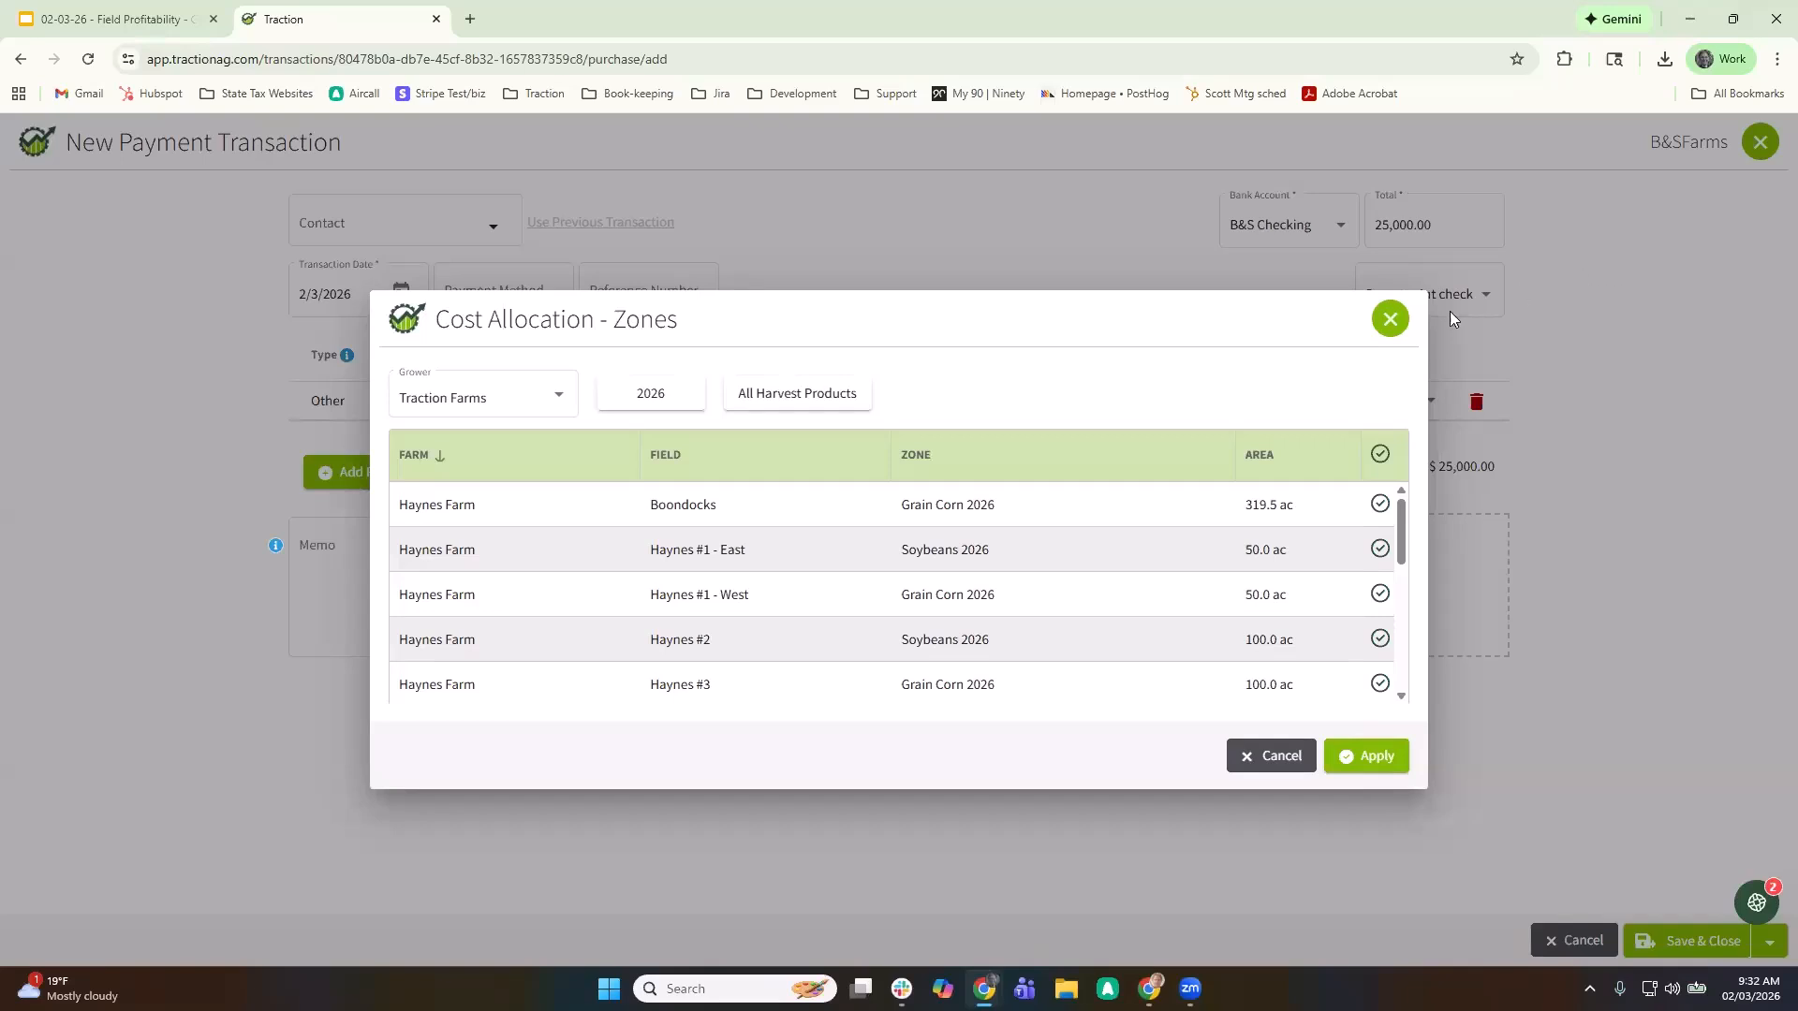
{"action": "left_click", "coordinate": [1388, 320]}
{"action": "left_click", "coordinate": [1572, 941]}
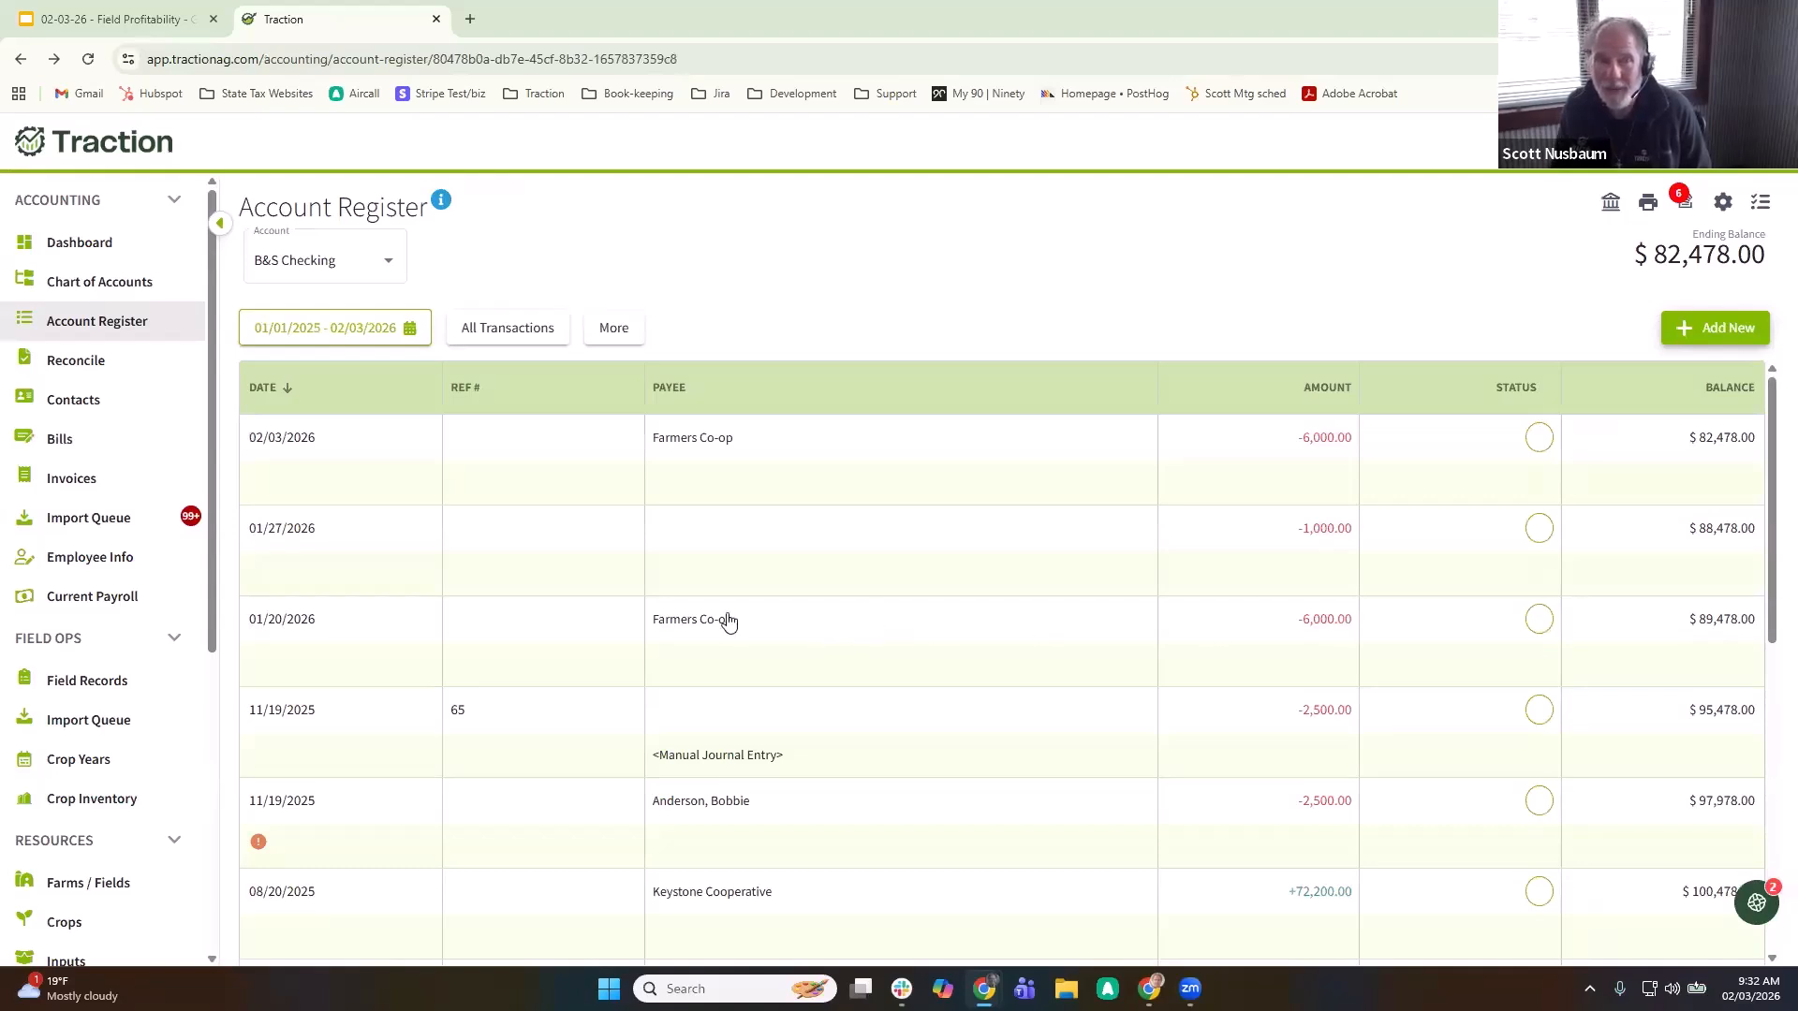
- Start a new bill with Farmers Co-op as the contact
{"action": "left_click", "coordinate": [84, 448]}
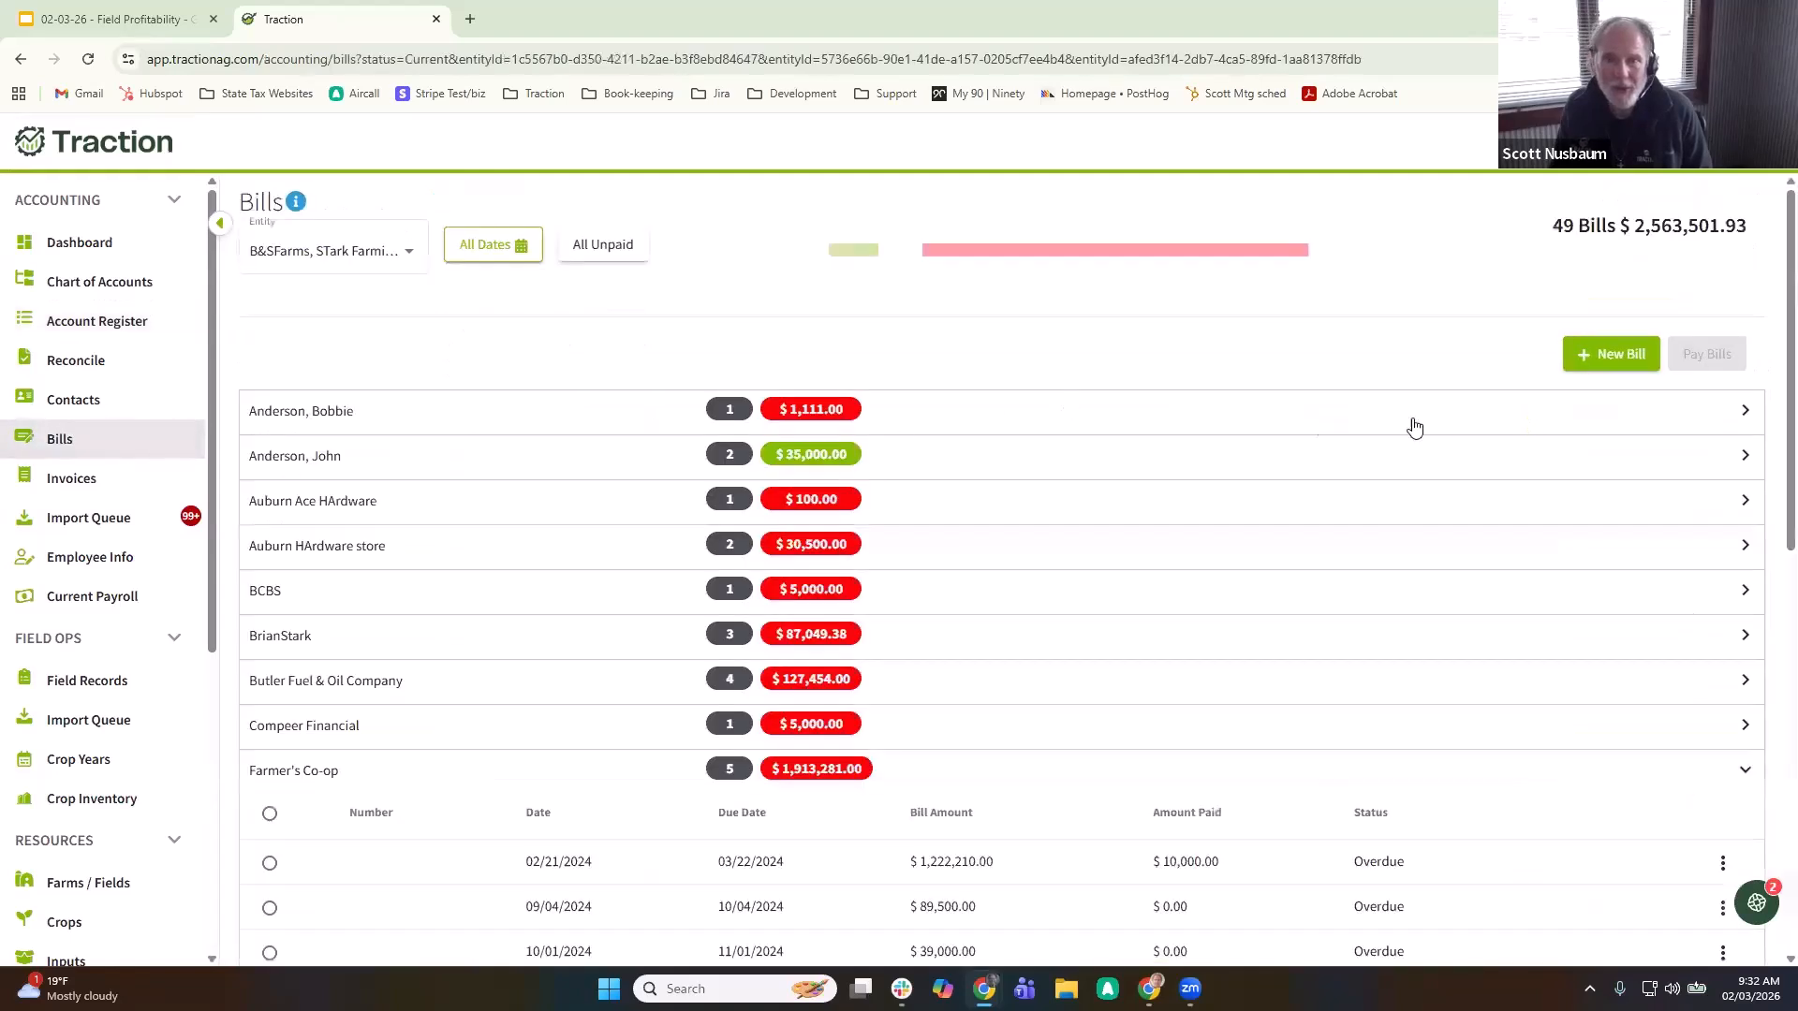
{"action": "left_click", "coordinate": [1609, 347]}
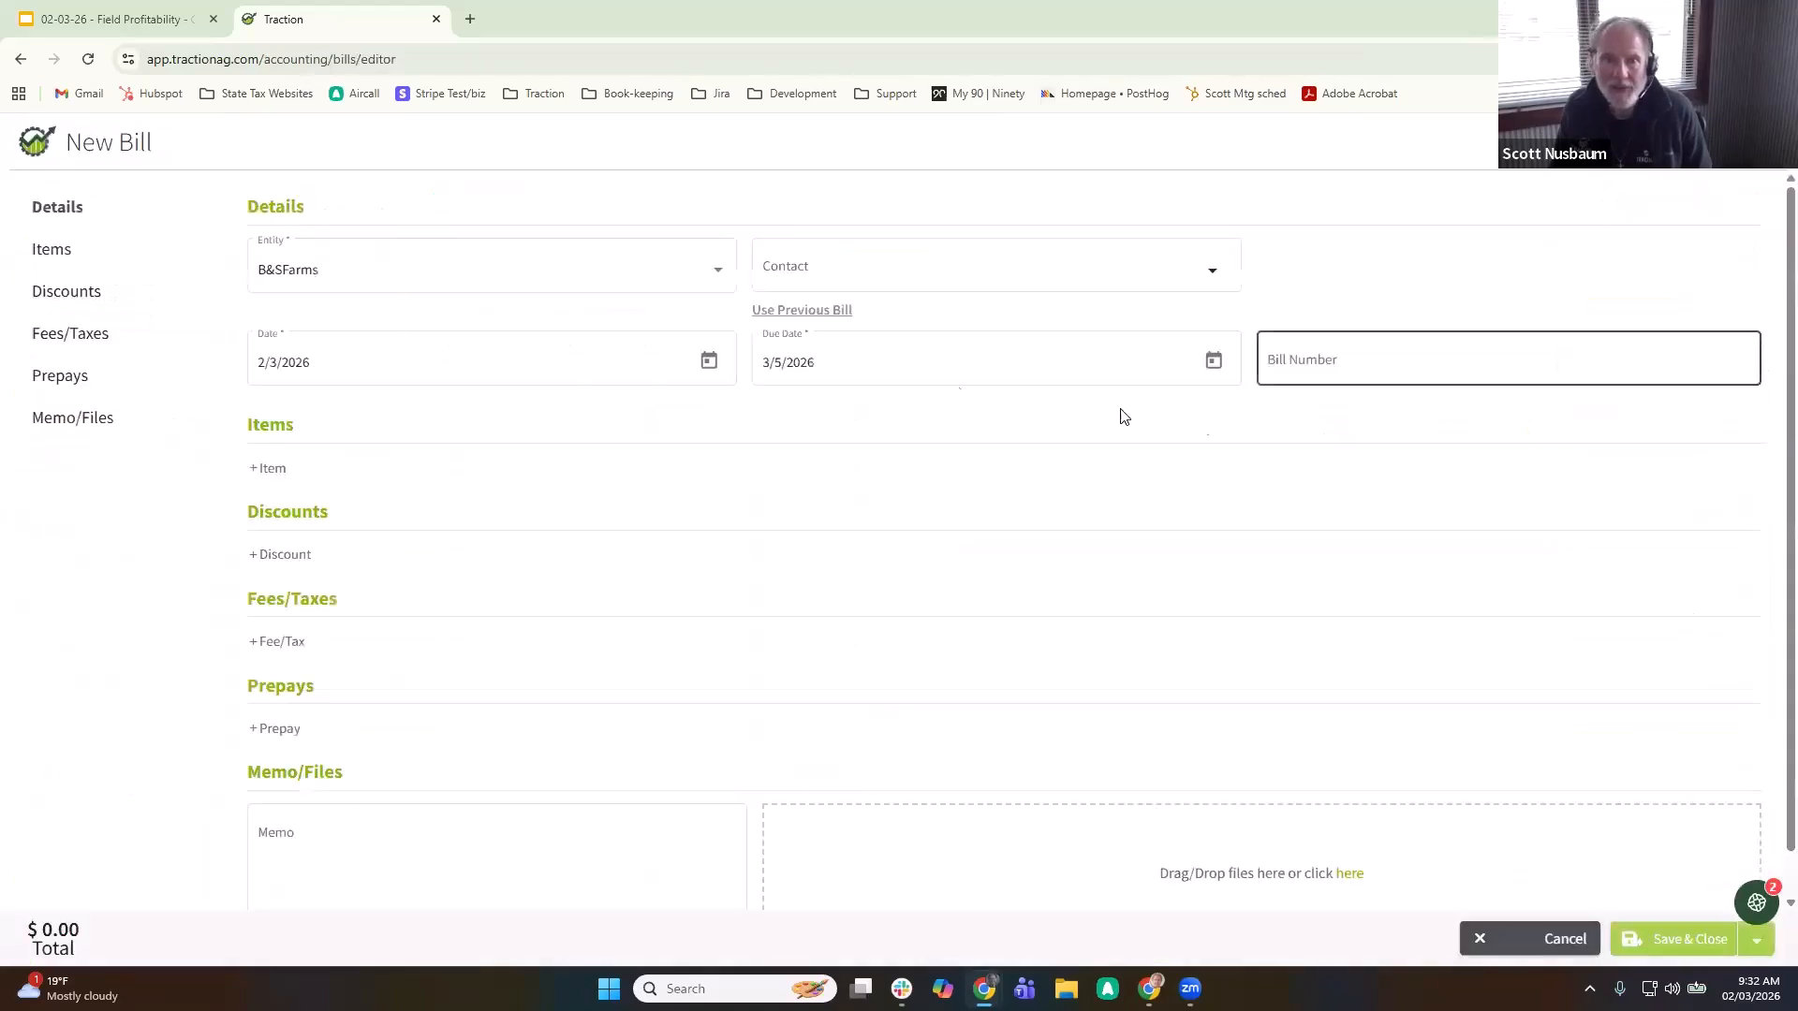
{"action": "left_click", "coordinate": [947, 269]}
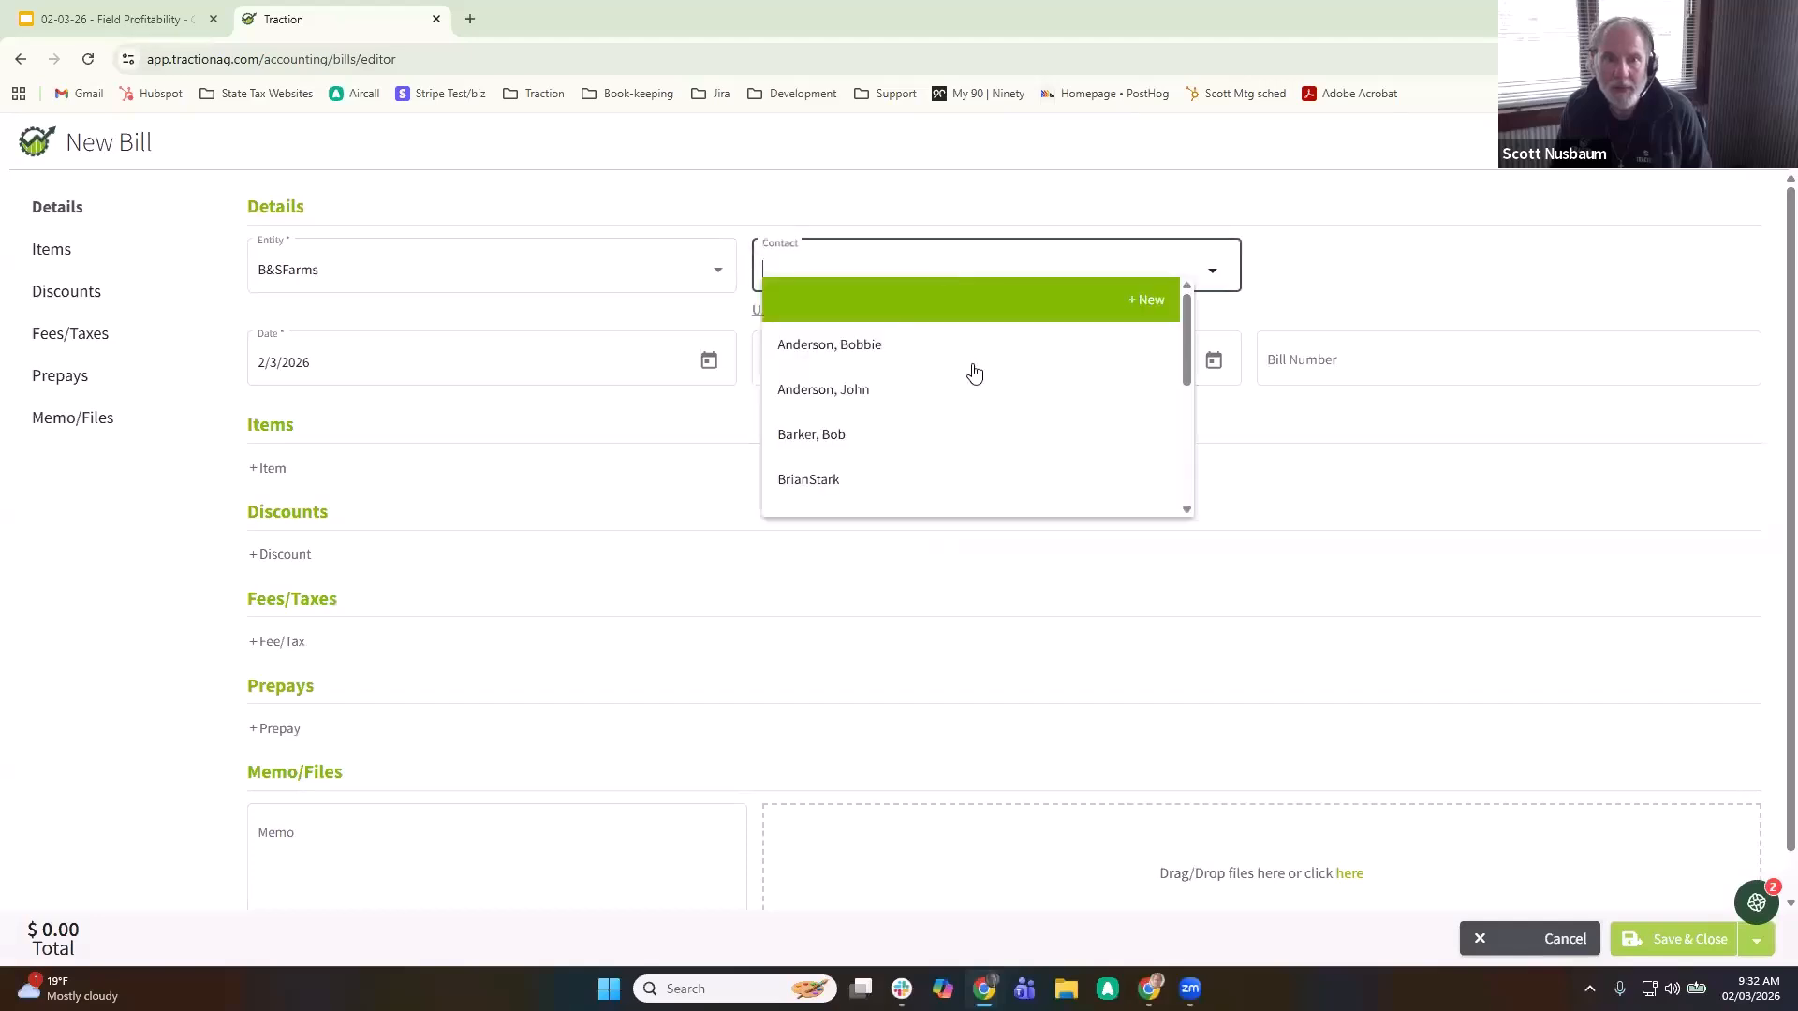
{"action": "scroll", "coordinate": [954, 393], "scroll_direction": "down", "scroll_amount": 2}
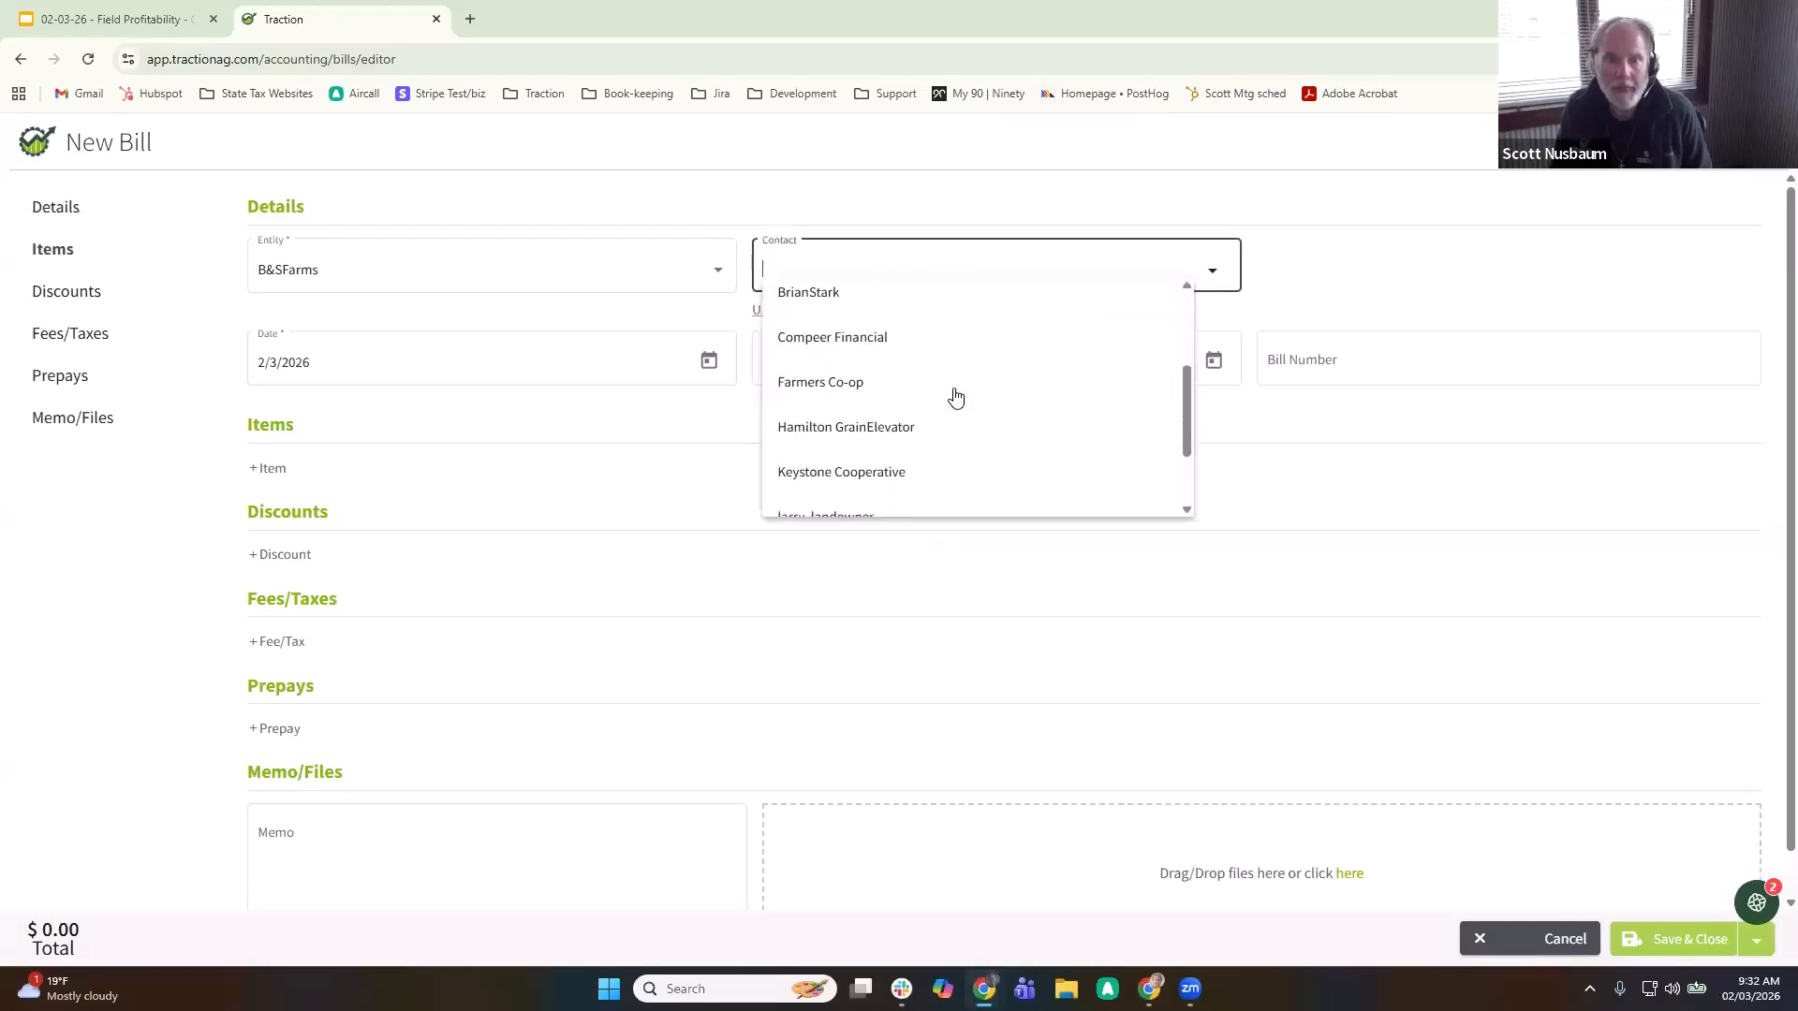
{"action": "left_click", "coordinate": [786, 381]}
- Add a Chemicals input item for AAtrex 4L Herbicide to the bill, with 10 gal purchased at $100 per gal
{"action": "left_click", "coordinate": [266, 473]}
{"action": "left_click", "coordinate": [1564, 369]}
{"action": "left_click", "coordinate": [1577, 468]}
{"action": "left_click", "coordinate": [1524, 441]}
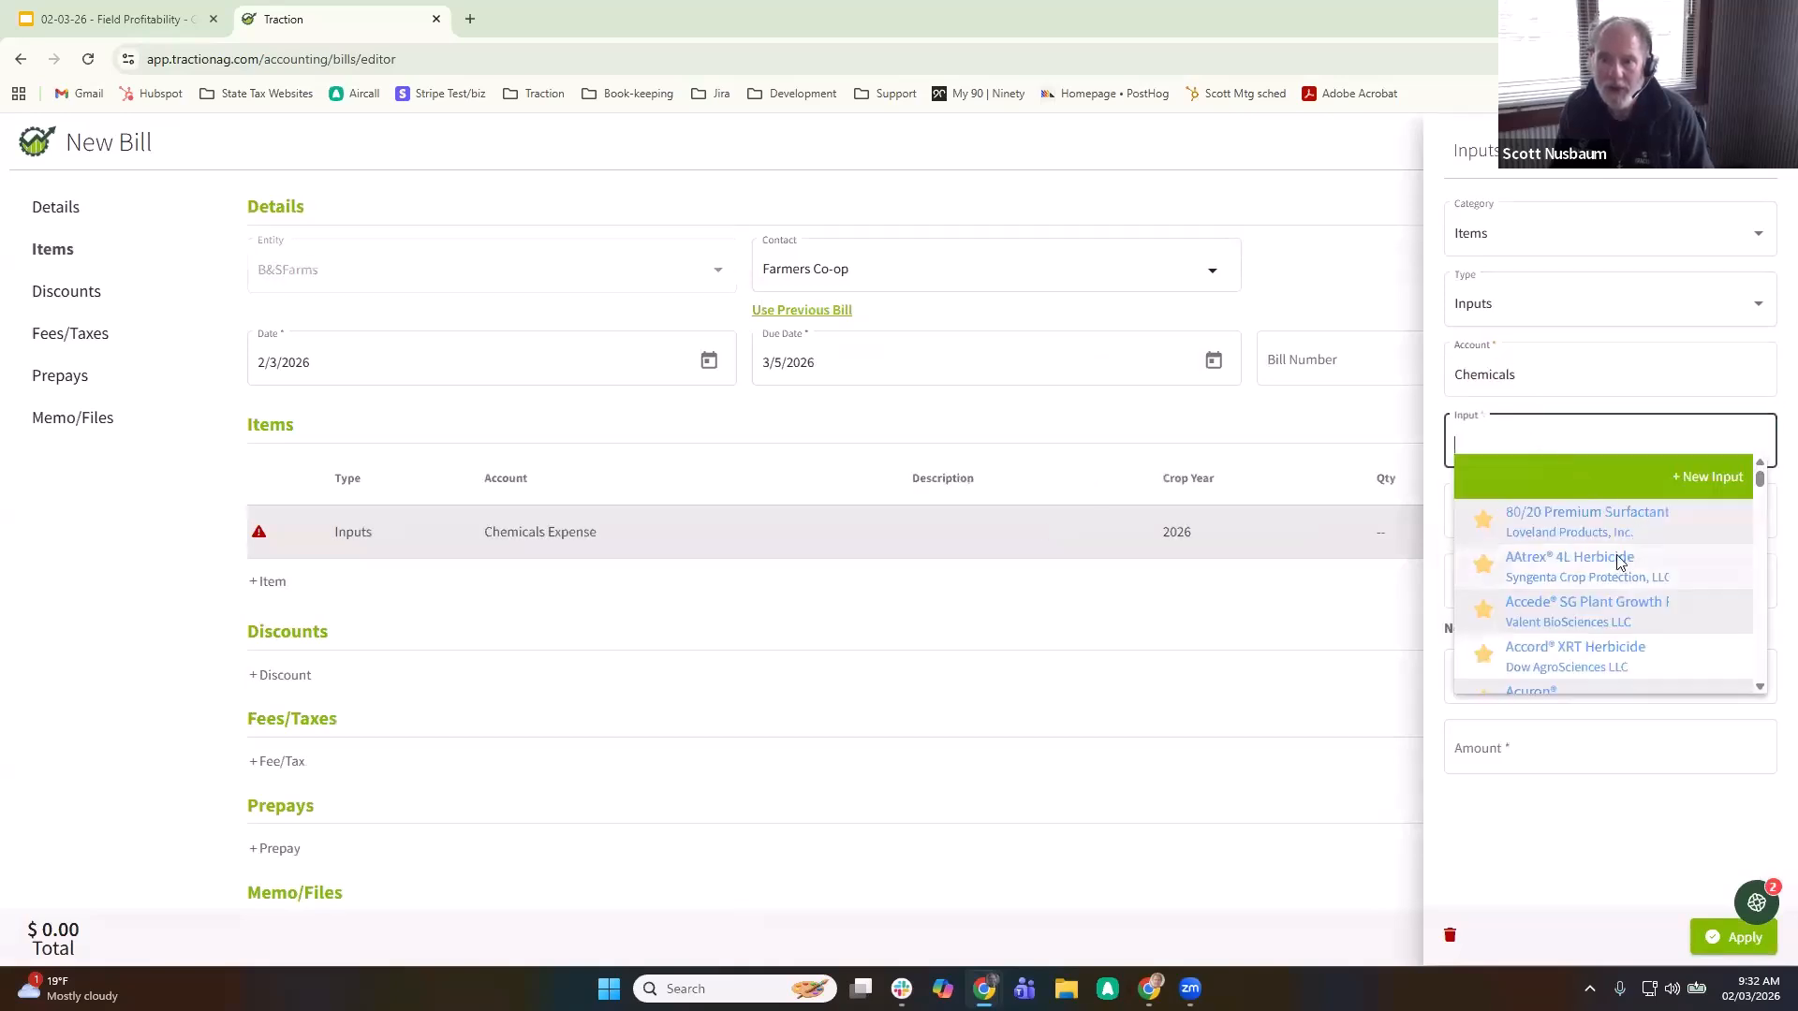
{"action": "left_click", "coordinate": [1504, 569]}
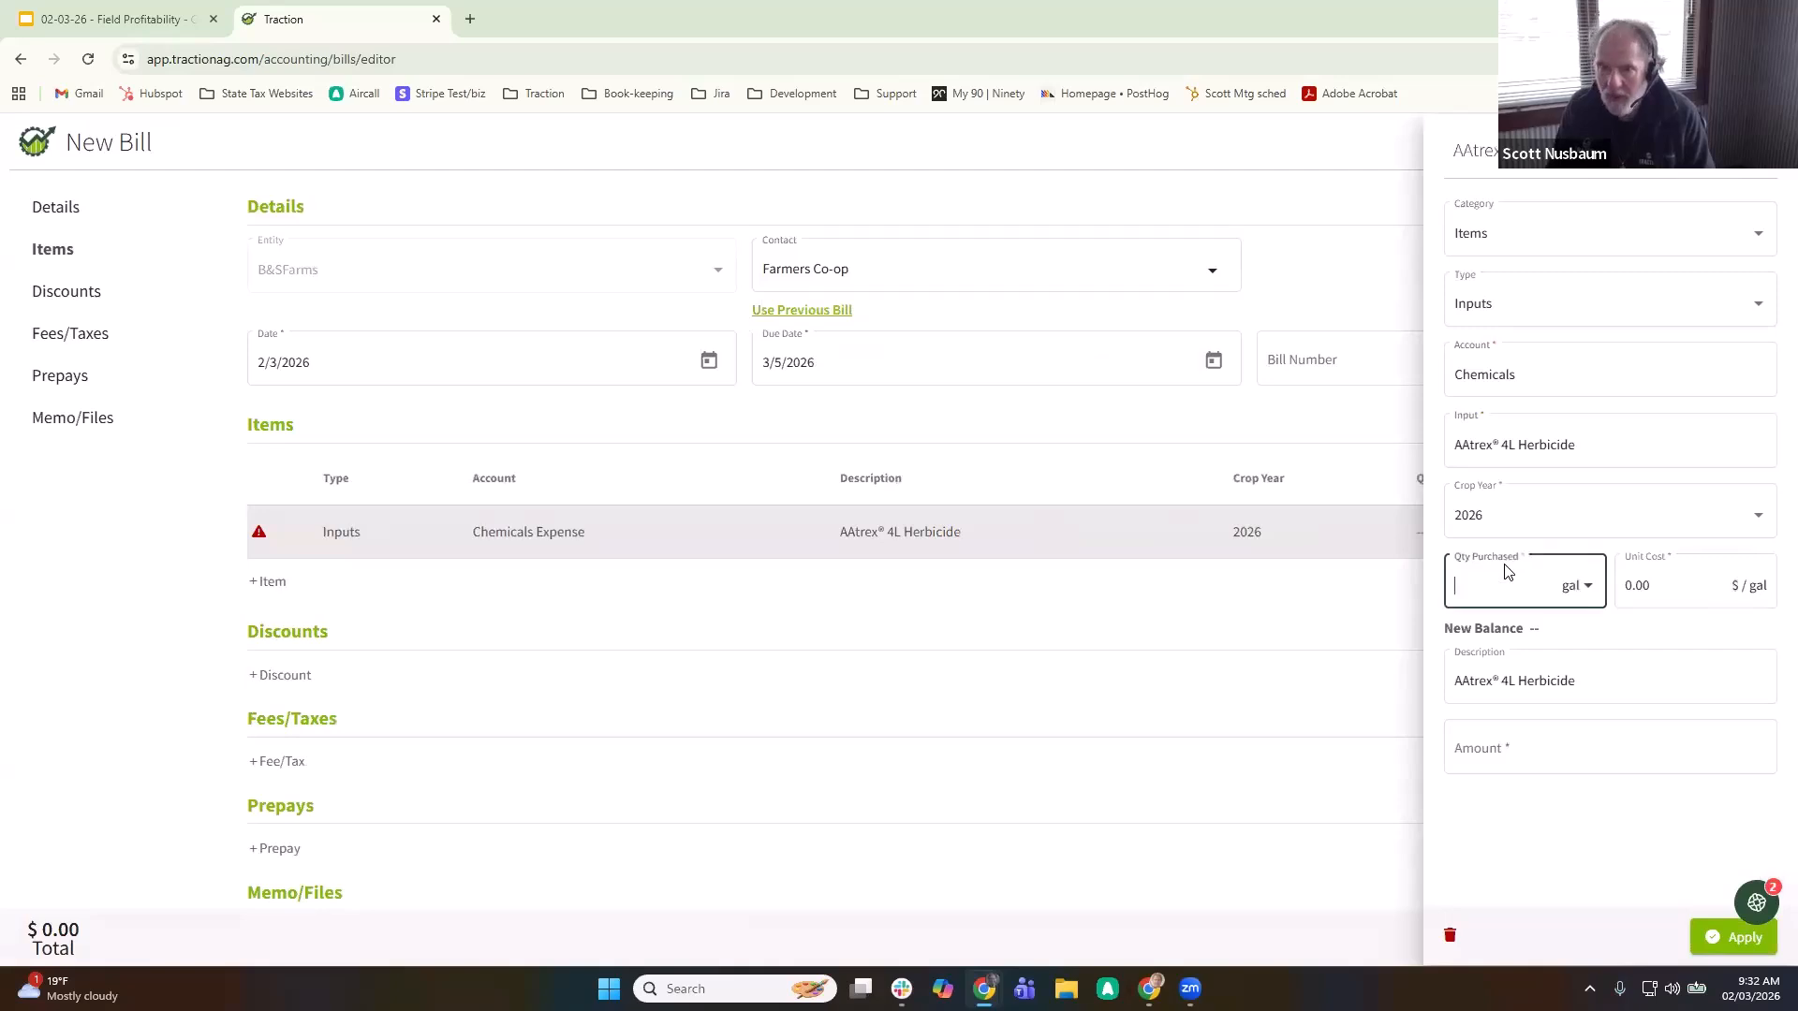
{"action": "type", "text": "10"}
{"action": "key", "text": "Tab"}
{"action": "type", "text": "100"}
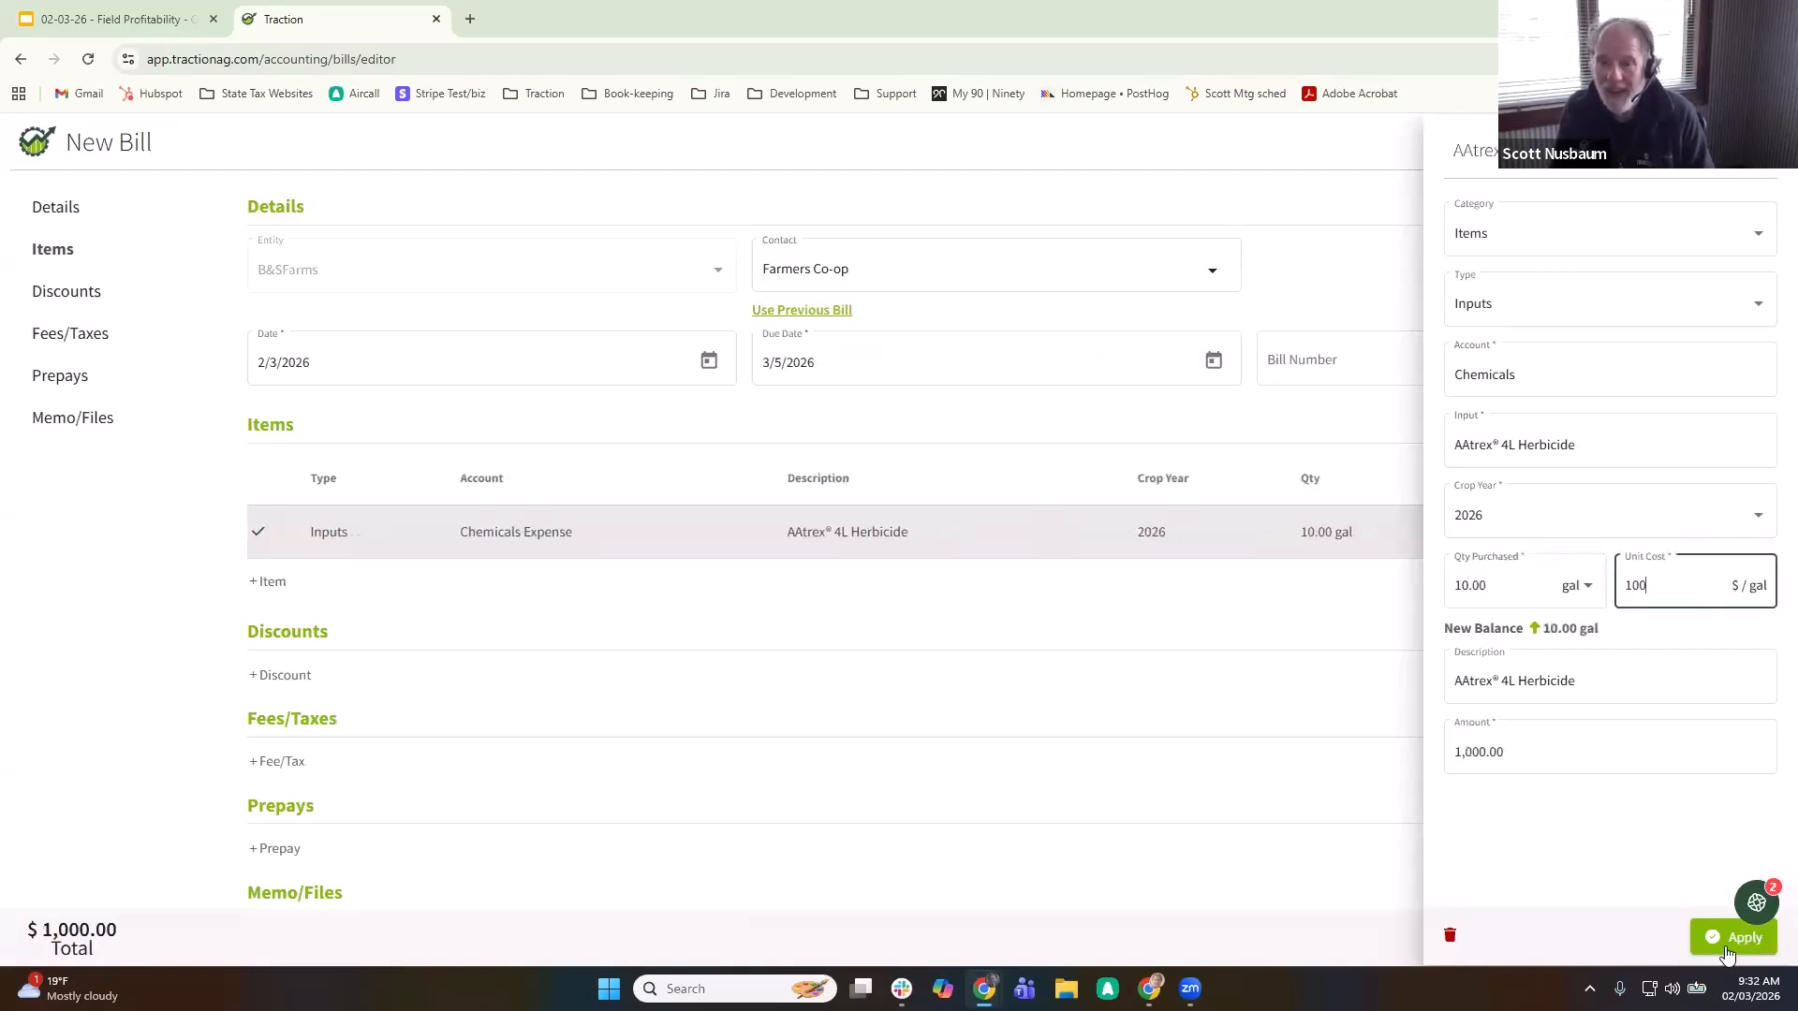
{"action": "left_click", "coordinate": [1724, 940]}
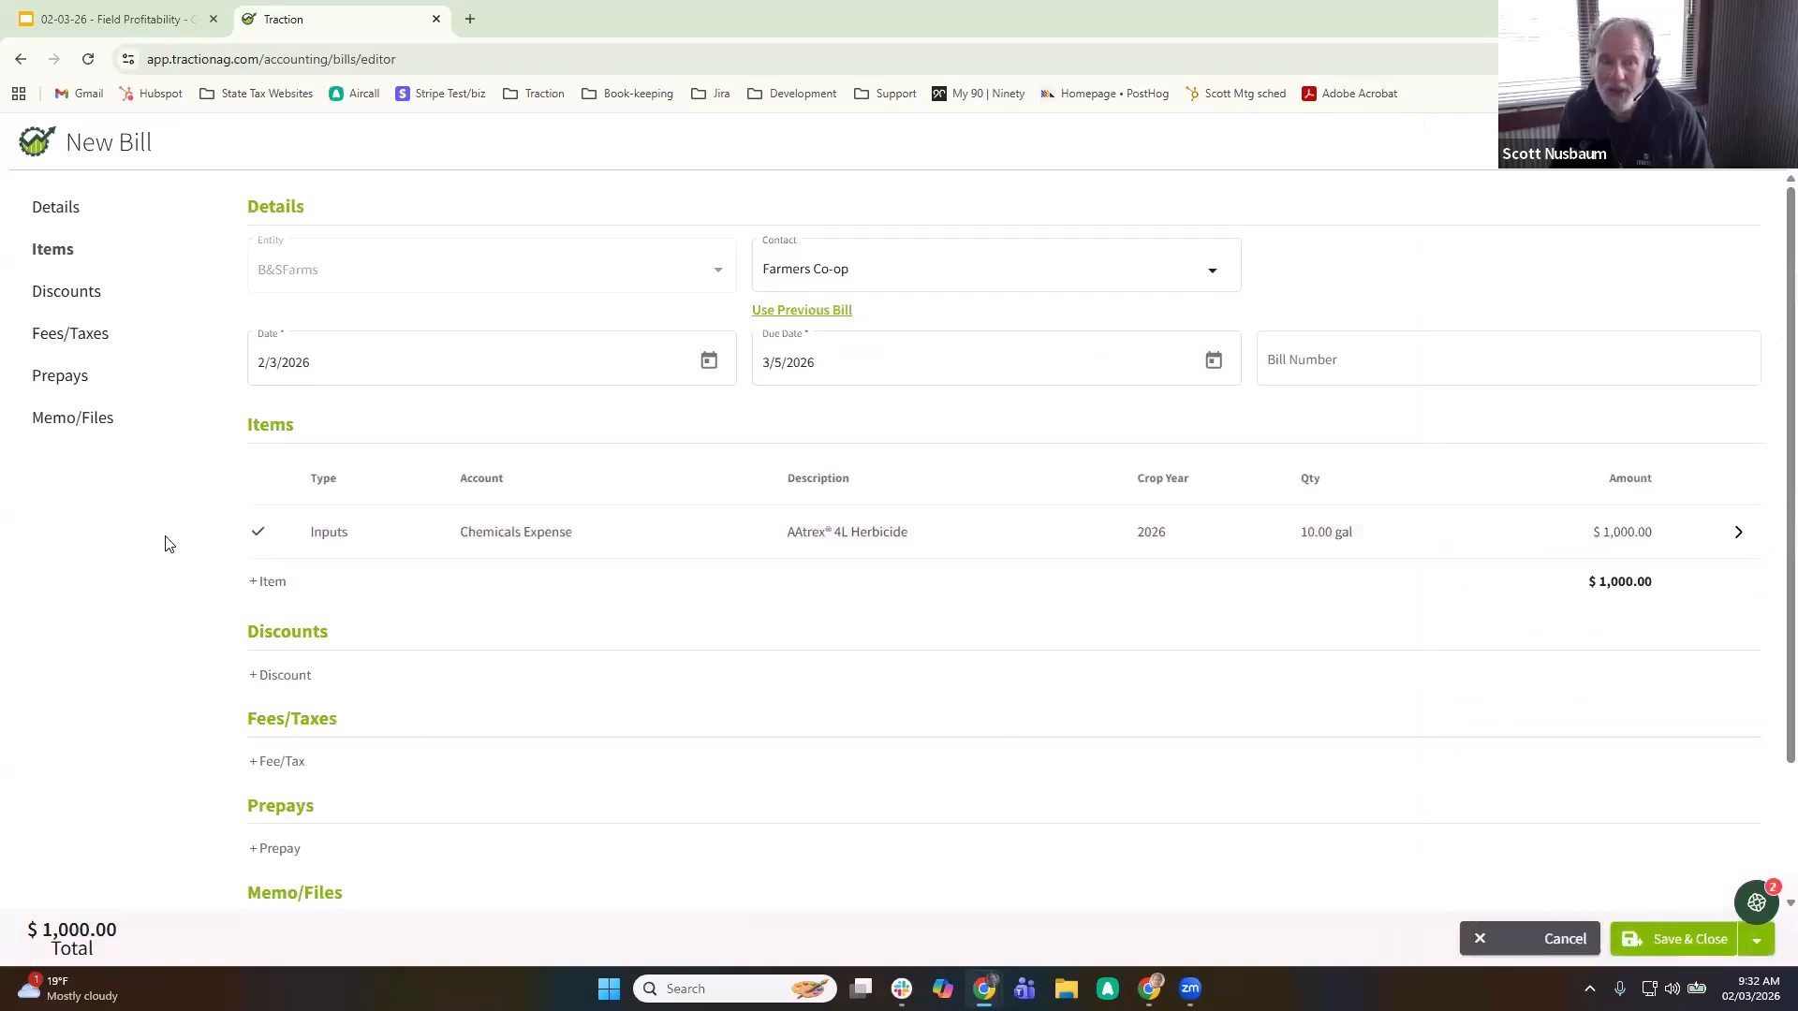
- Add a second bill item of type Services / Other on the Custom Hire Expense account for 1,000
{"action": "left_click", "coordinate": [267, 586]}
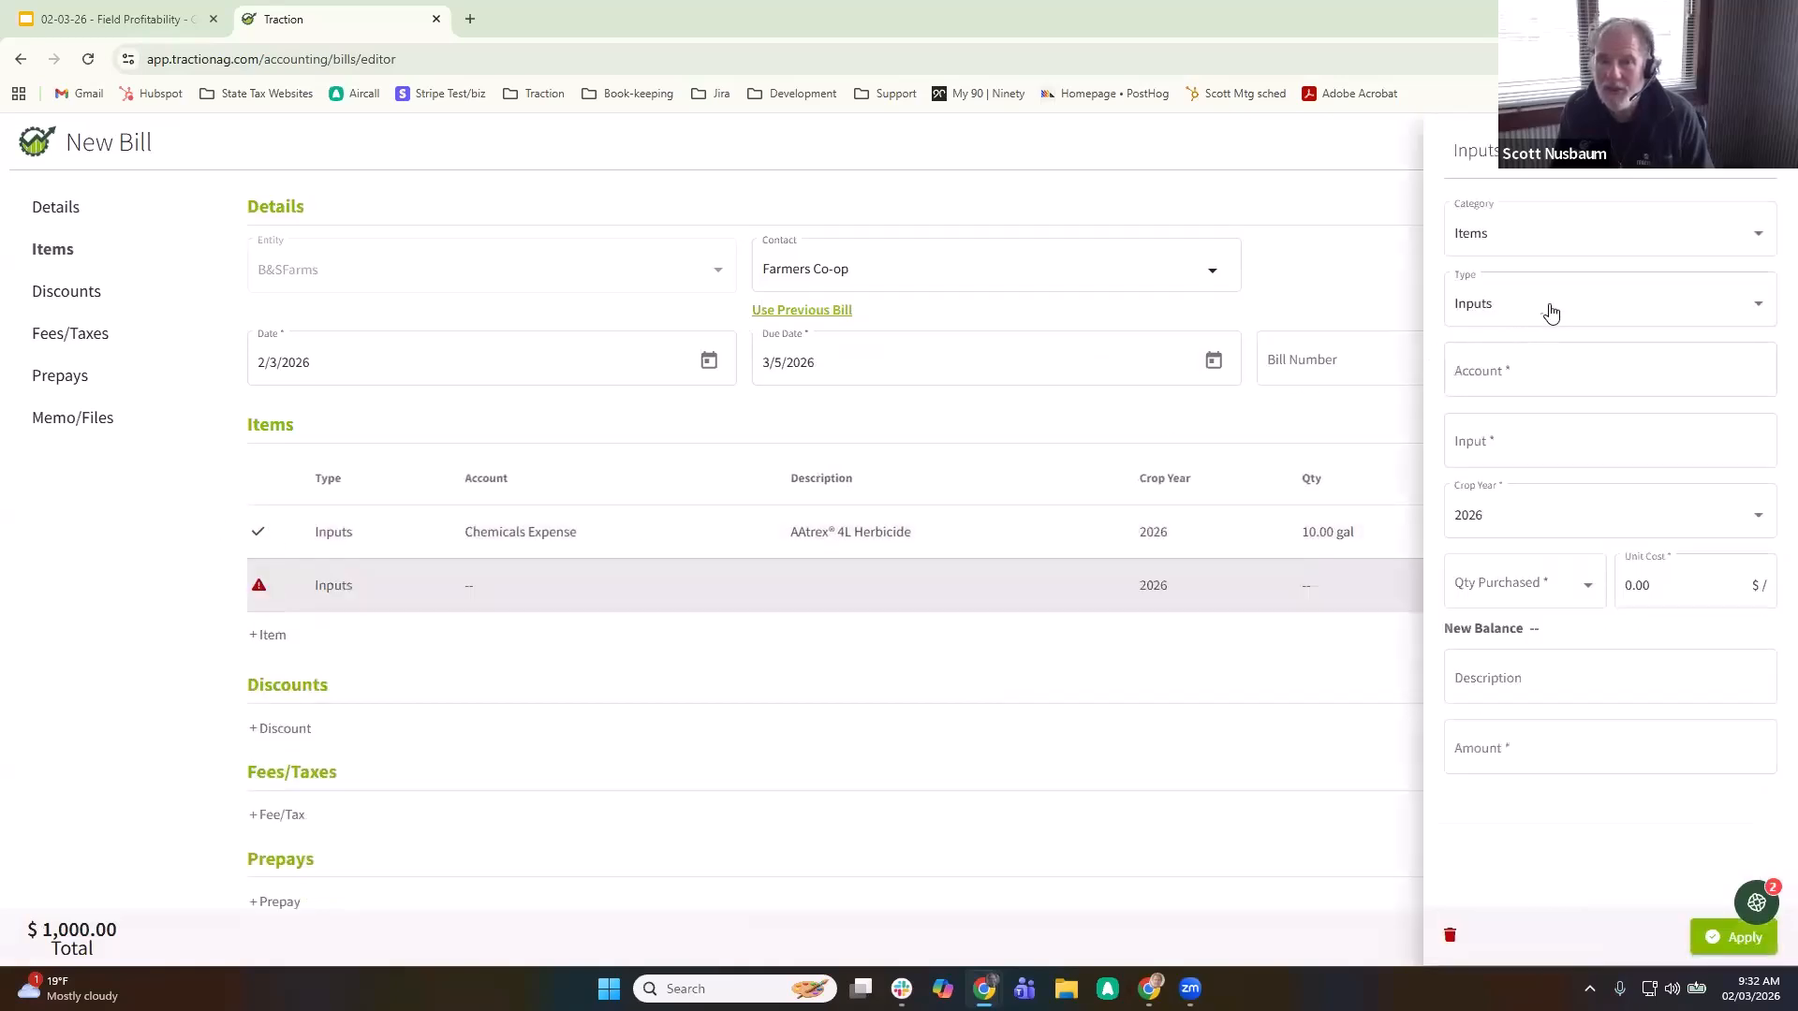
{"action": "left_click", "coordinate": [1549, 306]}
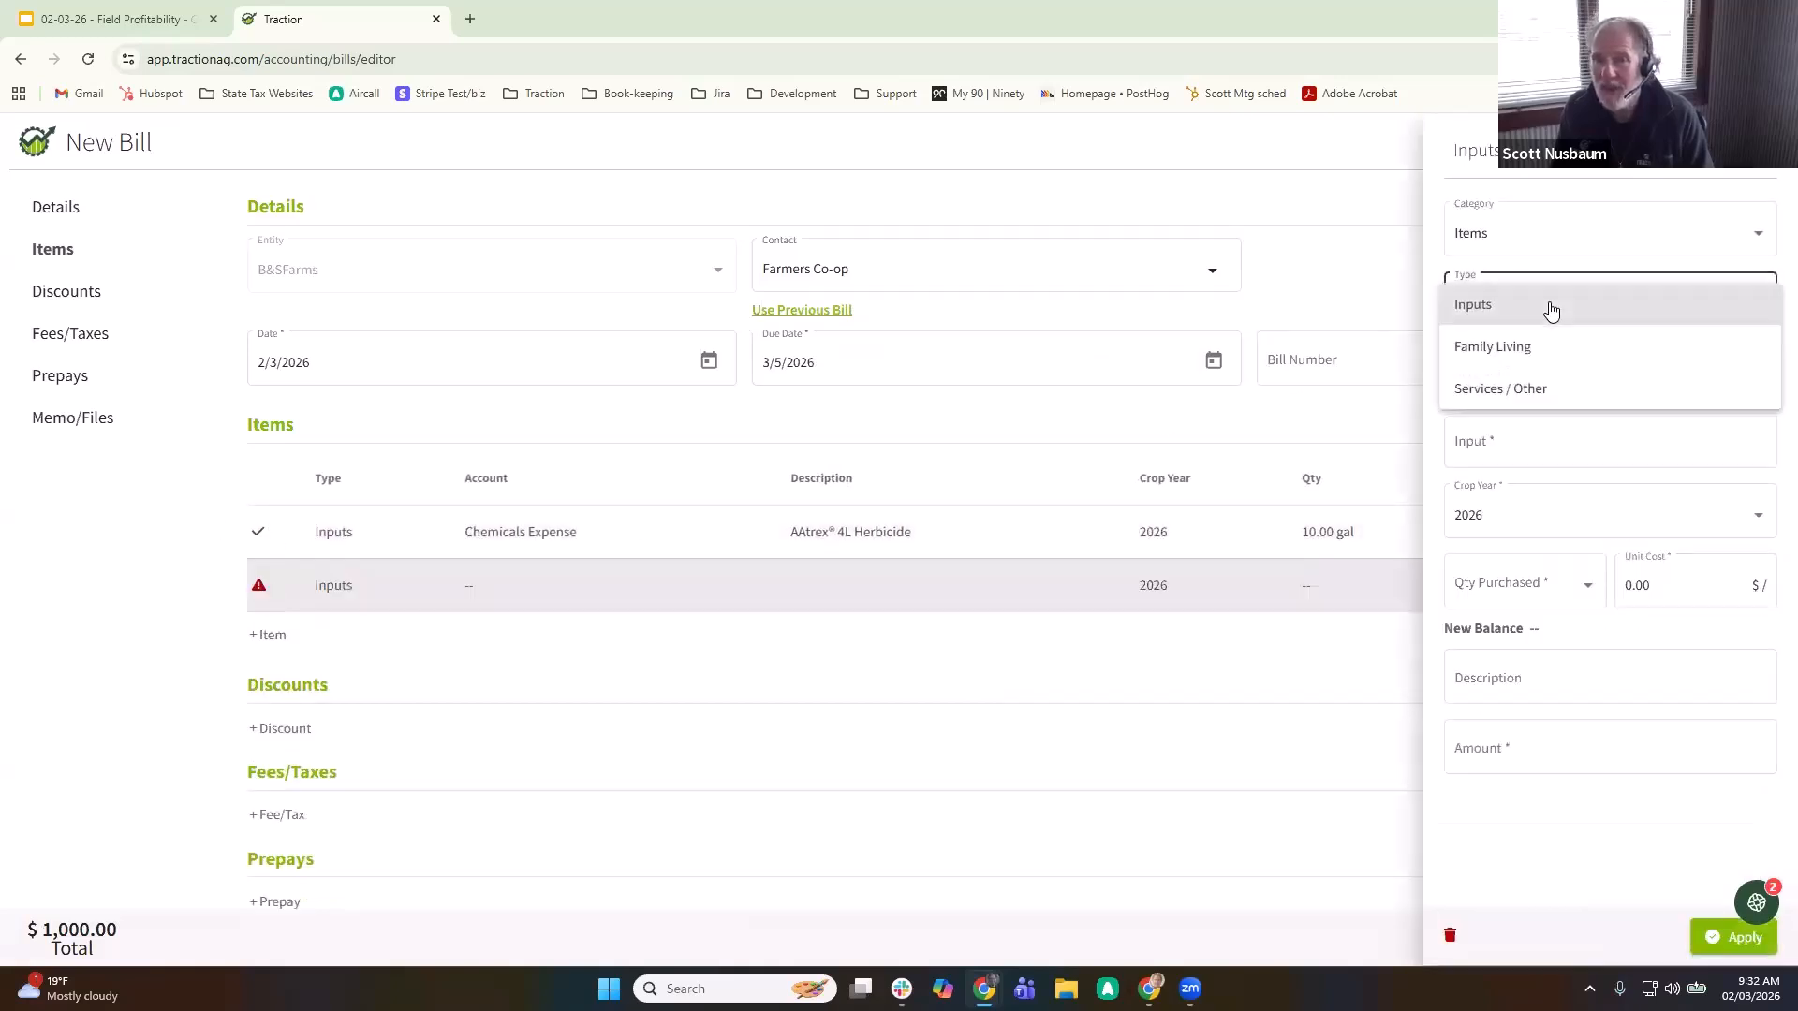
{"action": "left_click", "coordinate": [1559, 384]}
{"action": "left_click", "coordinate": [1540, 373]}
{"action": "type", "text": "cust"}
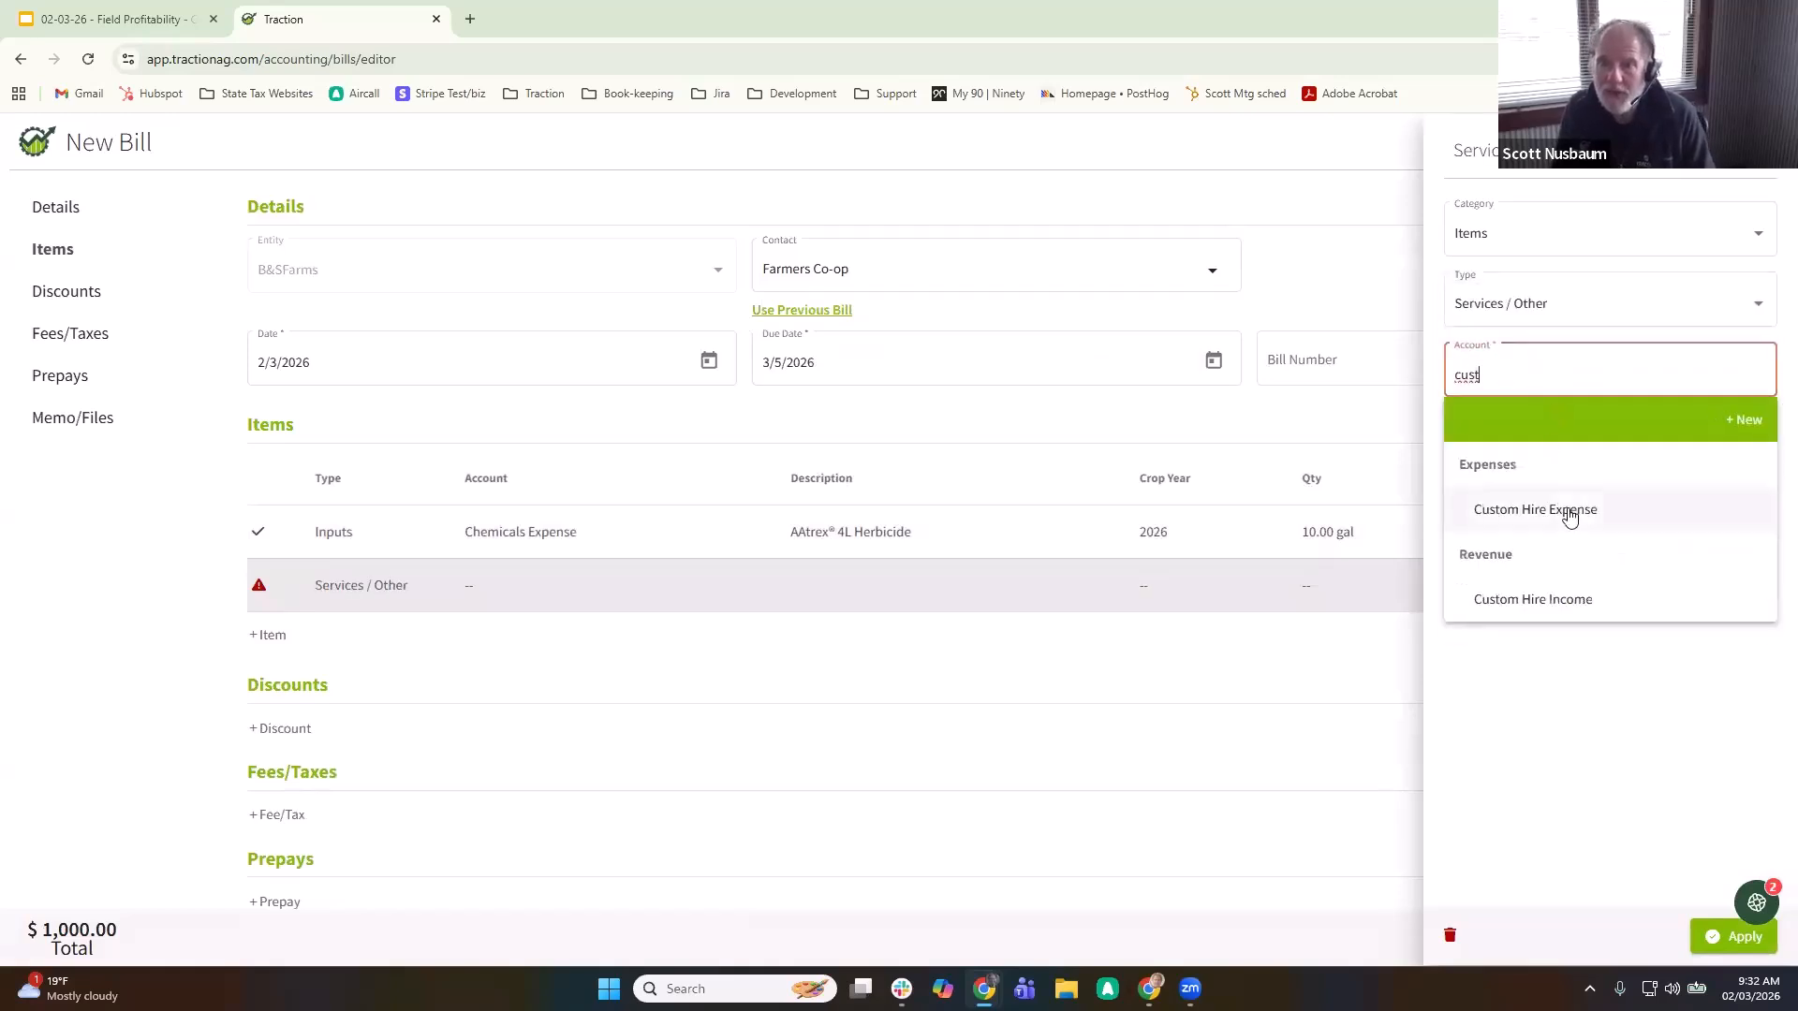
{"action": "left_click", "coordinate": [1567, 511]}
{"action": "left_click", "coordinate": [1532, 513]}
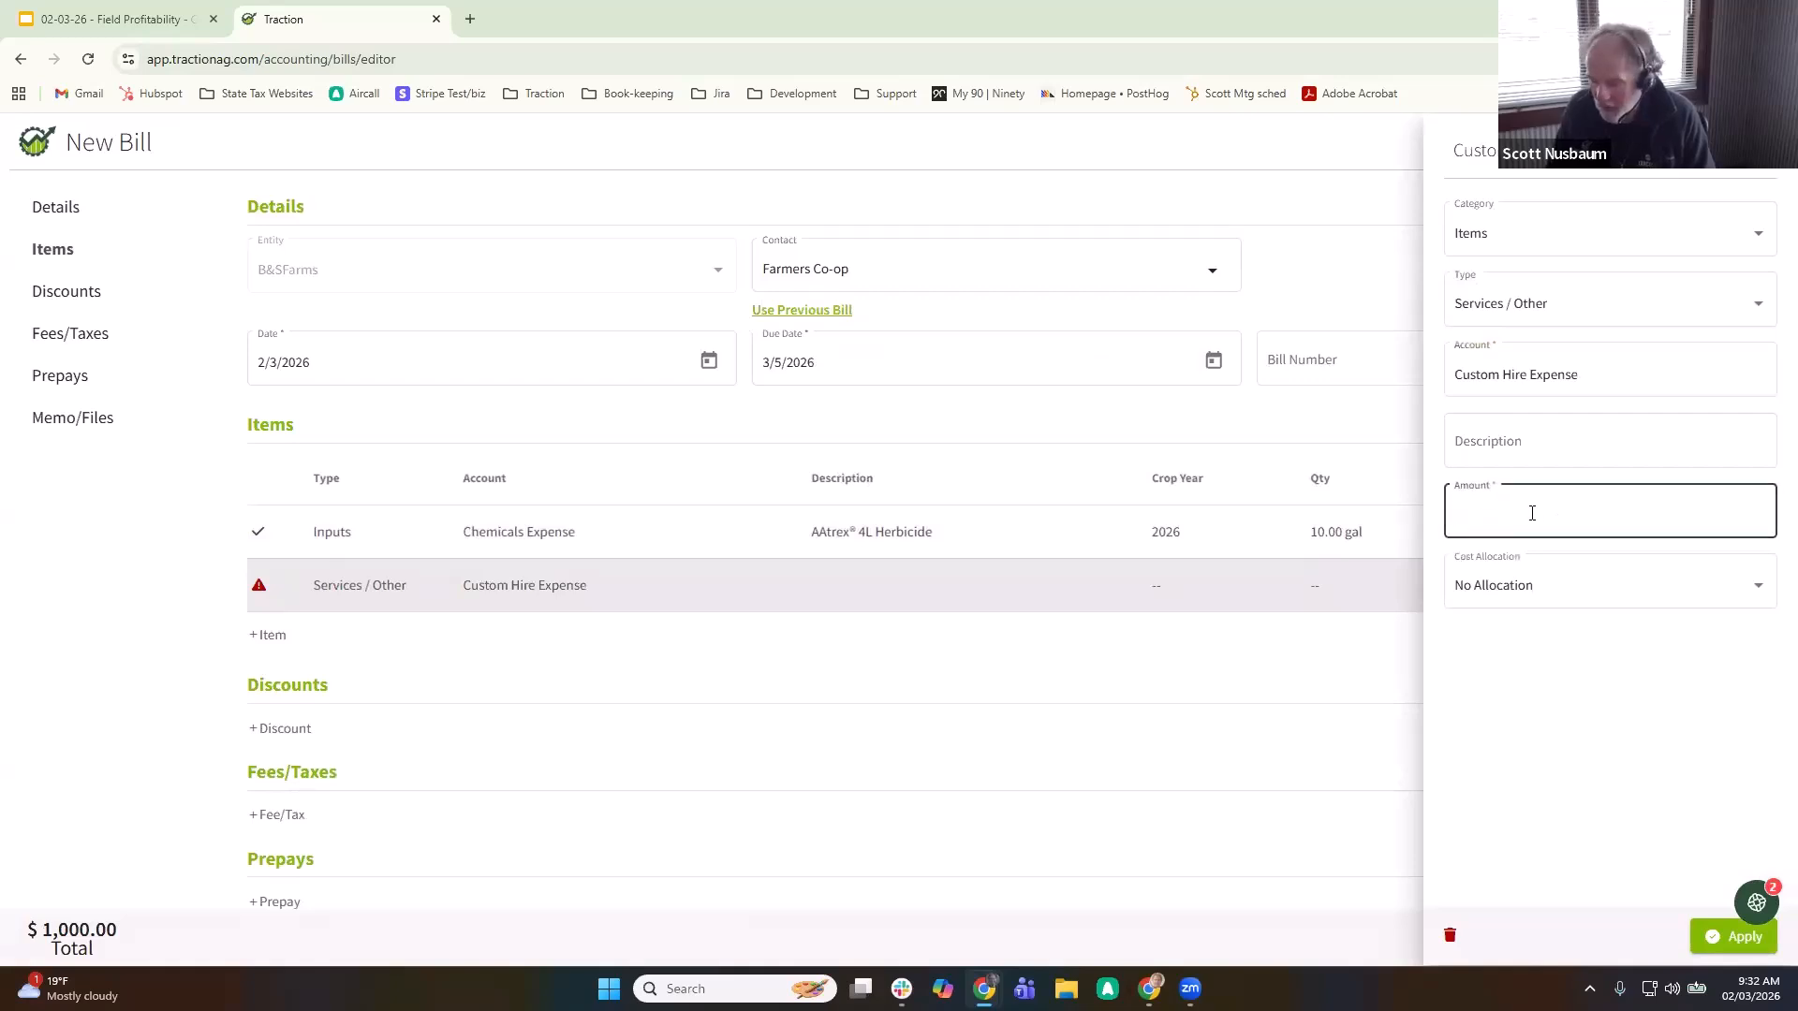
{"action": "type", "text": "1000"}
{"action": "key", "text": "Tab"}
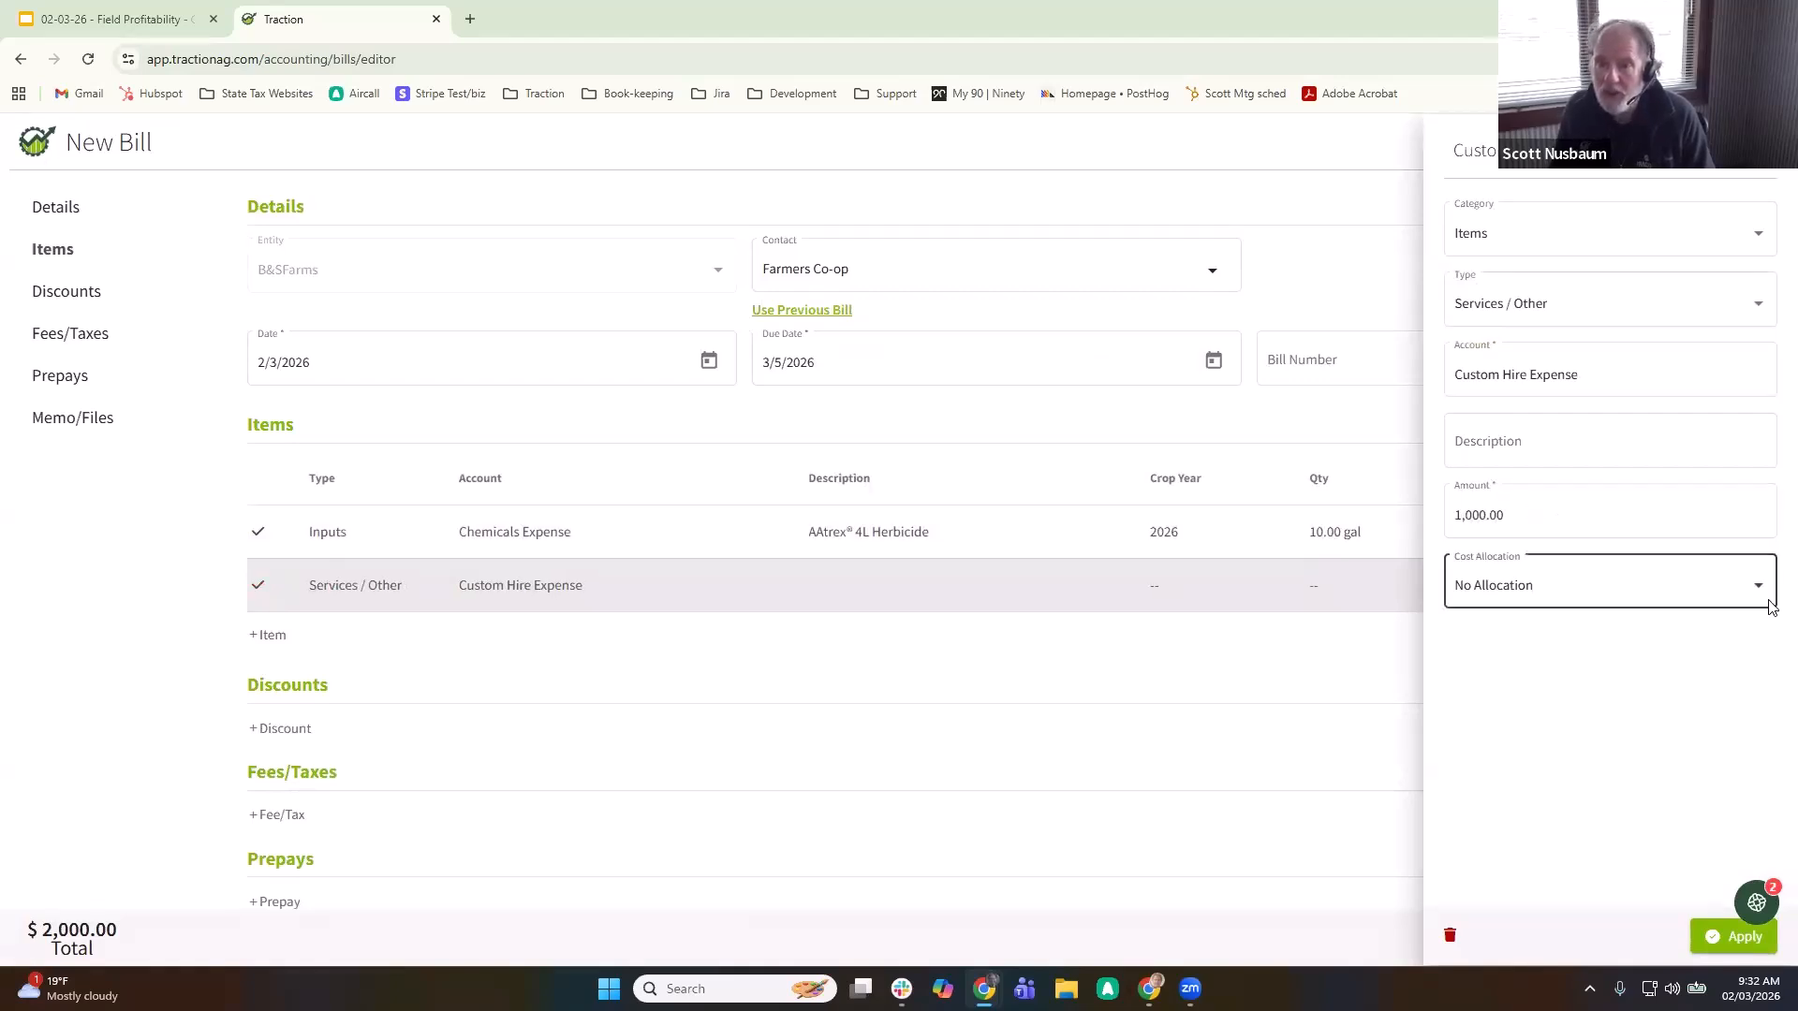
- Allocate the custom hire cost to the Boondocks Grain Corn 2026 zone, and save the bill with input costs updated
{"action": "left_click", "coordinate": [1514, 592]}
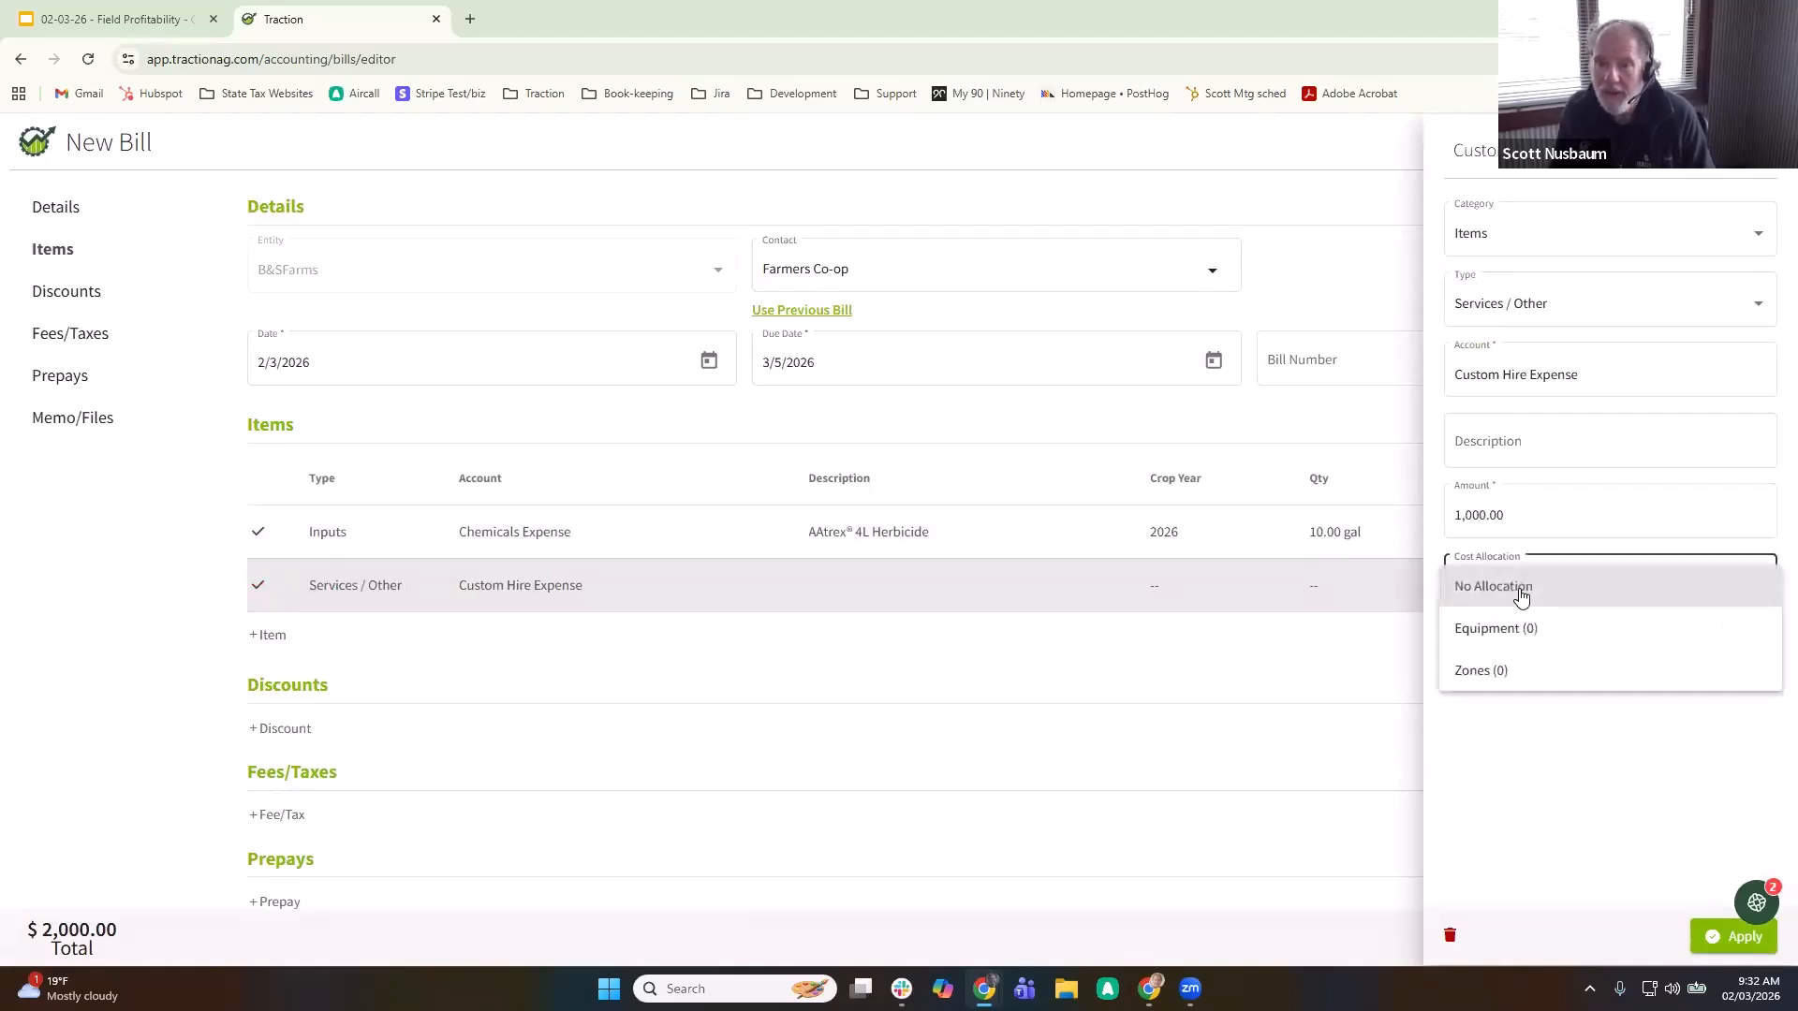
{"action": "left_click", "coordinate": [1528, 668]}
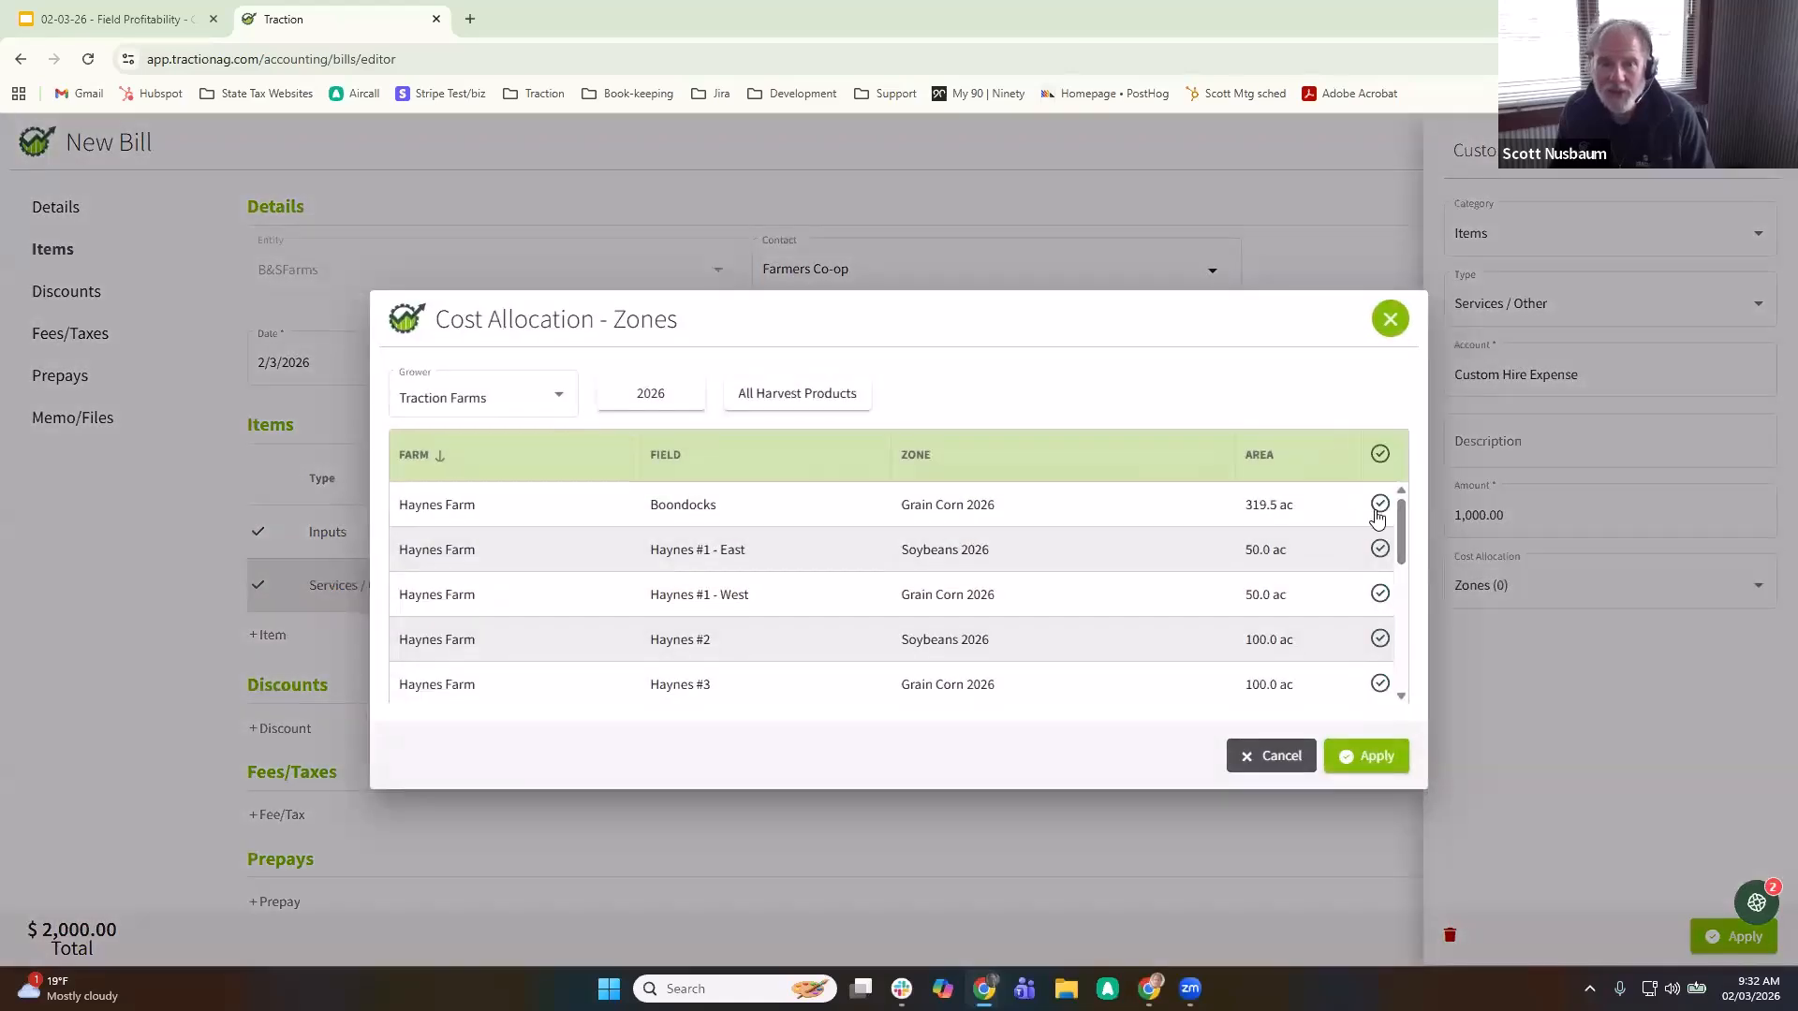
{"action": "left_click", "coordinate": [1379, 506]}
{"action": "left_click", "coordinate": [1382, 758]}
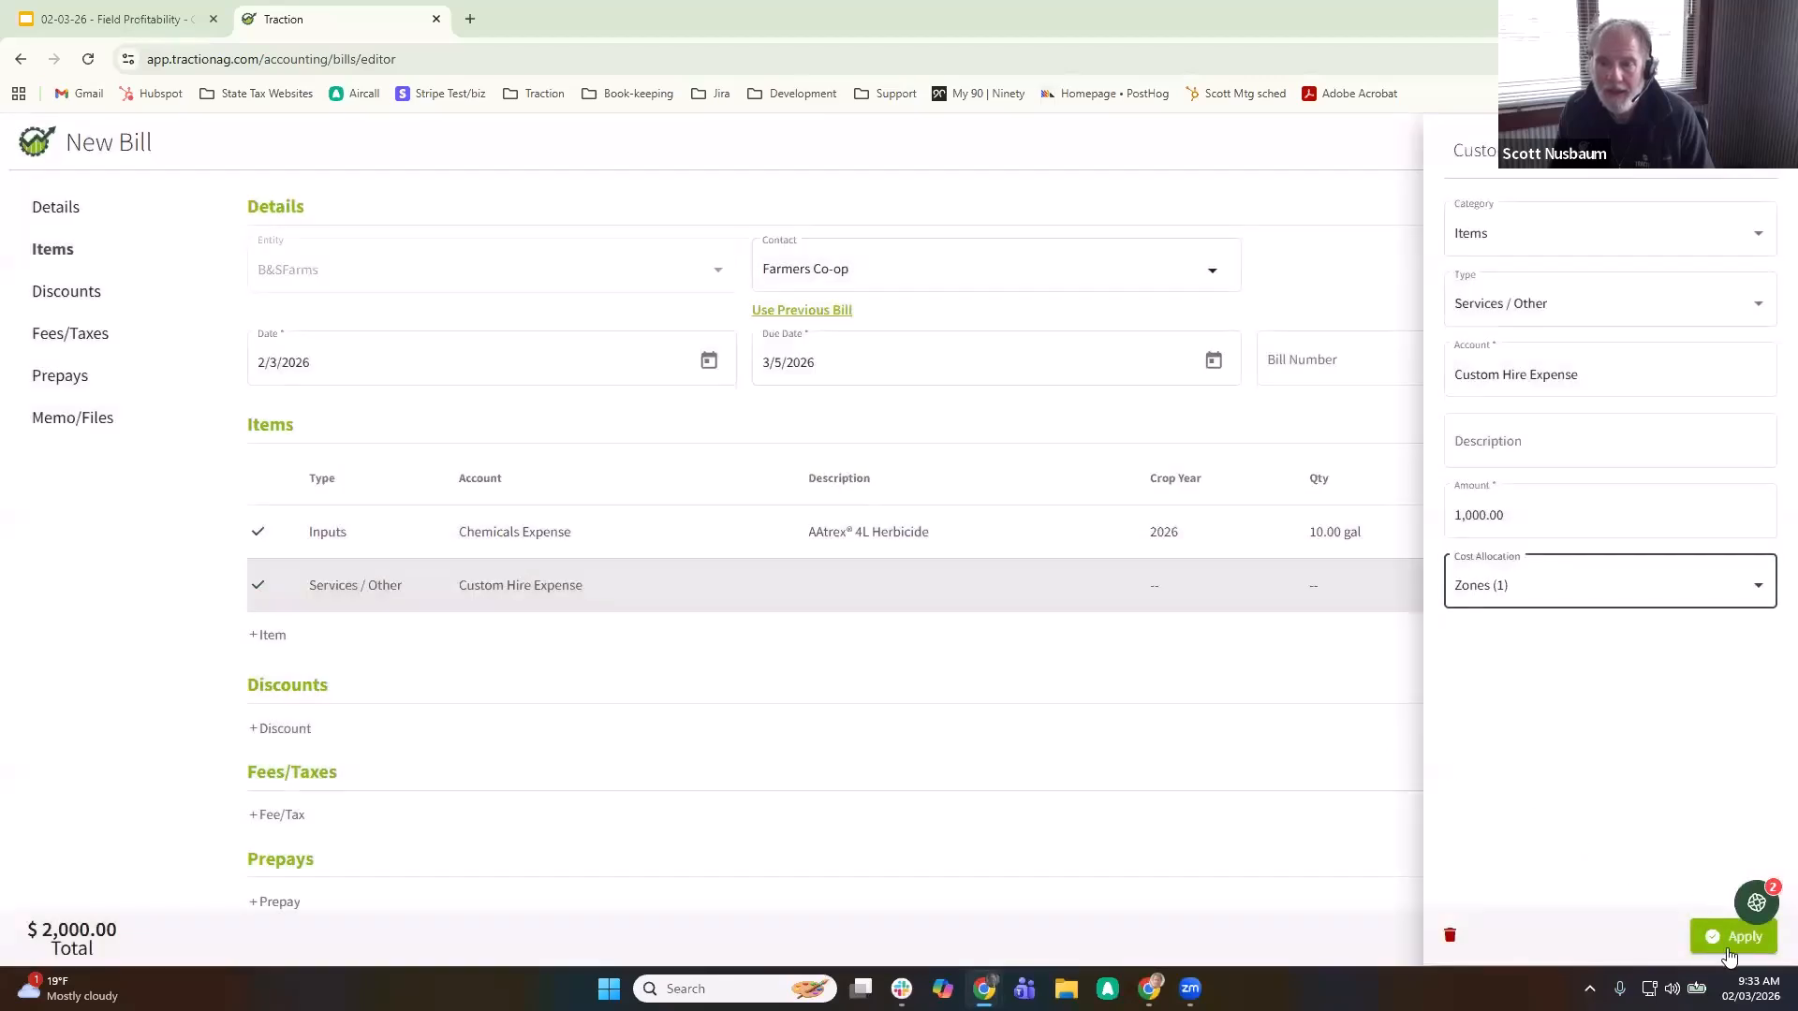
{"action": "left_click", "coordinate": [1728, 937]}
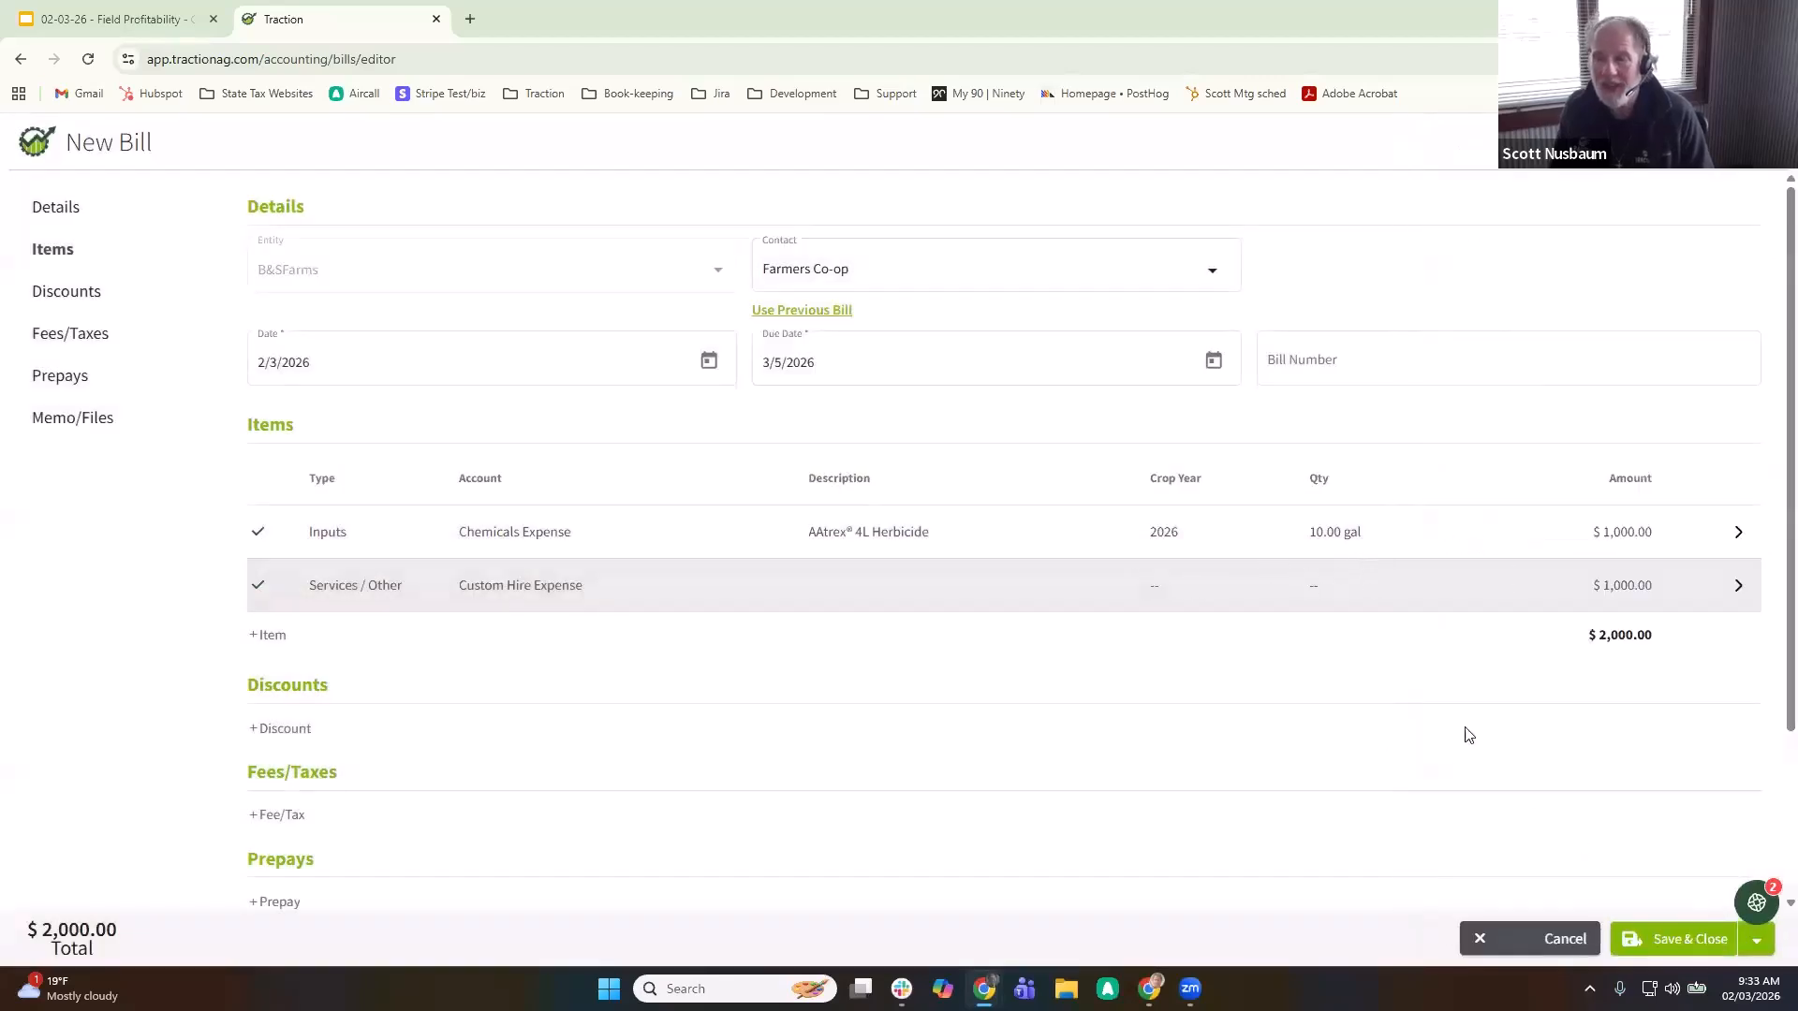
{"action": "left_click", "coordinate": [1662, 938]}
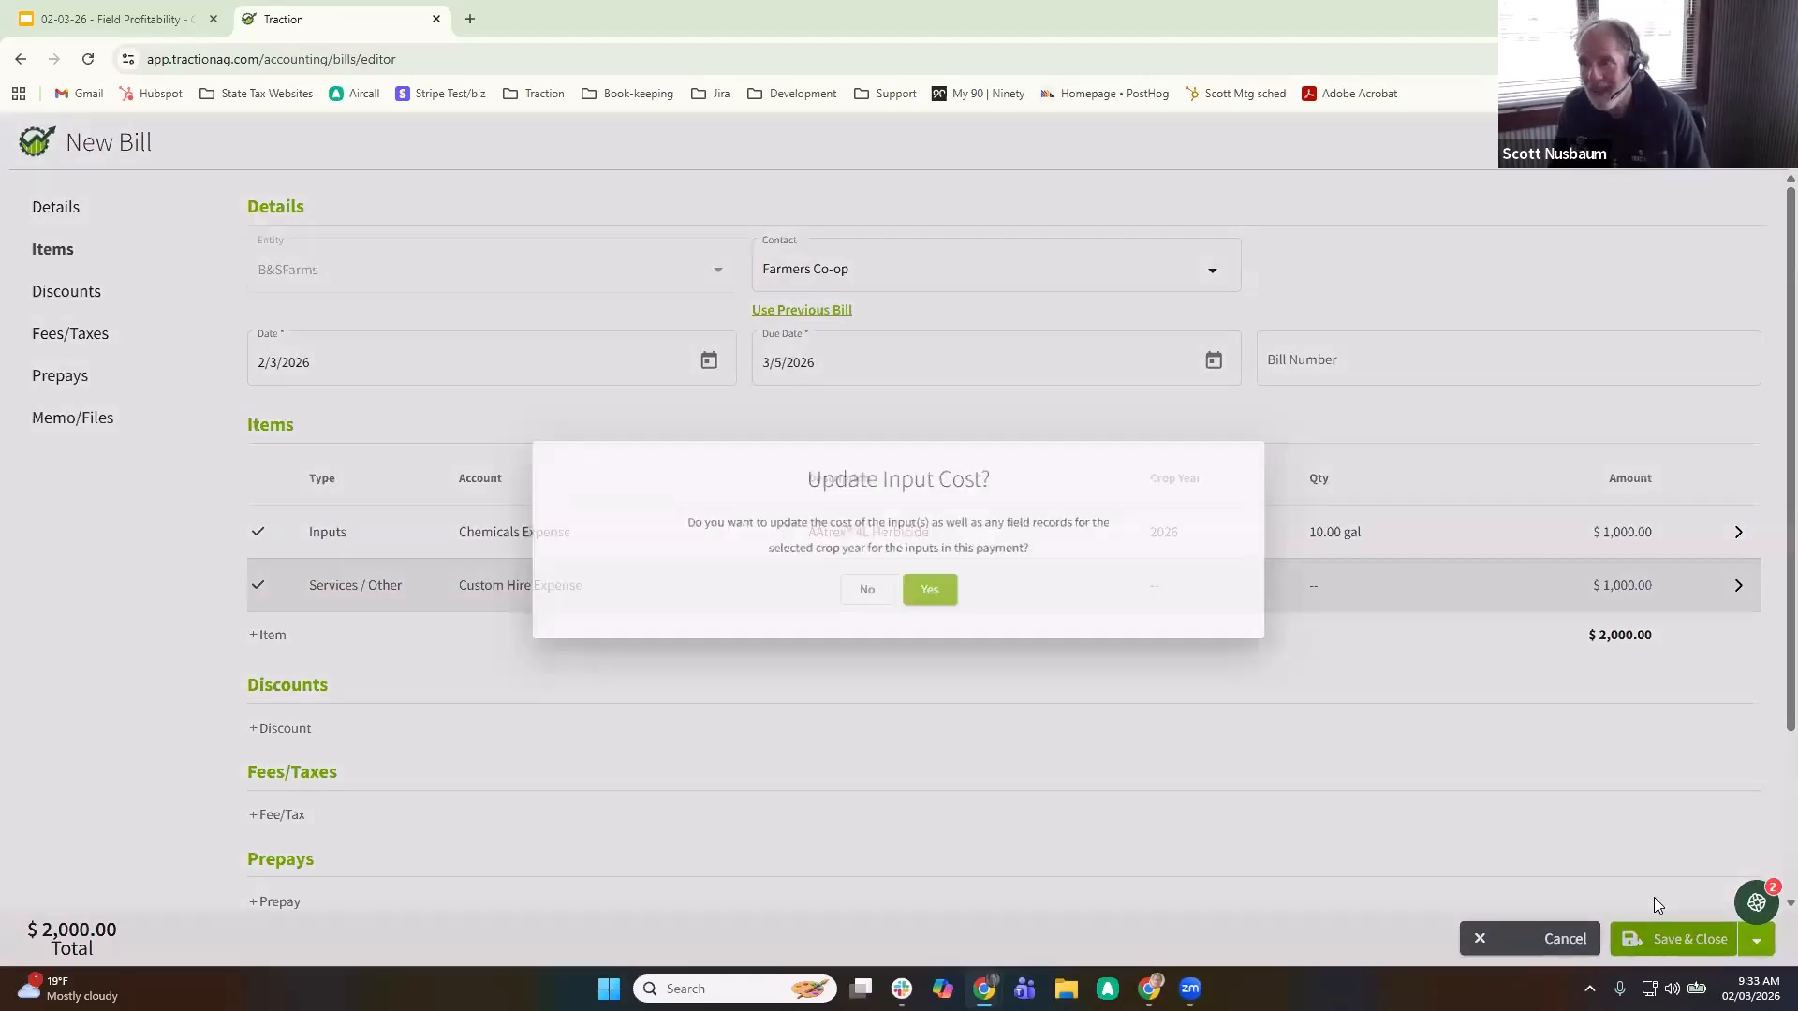
{"action": "left_click", "coordinate": [946, 595]}
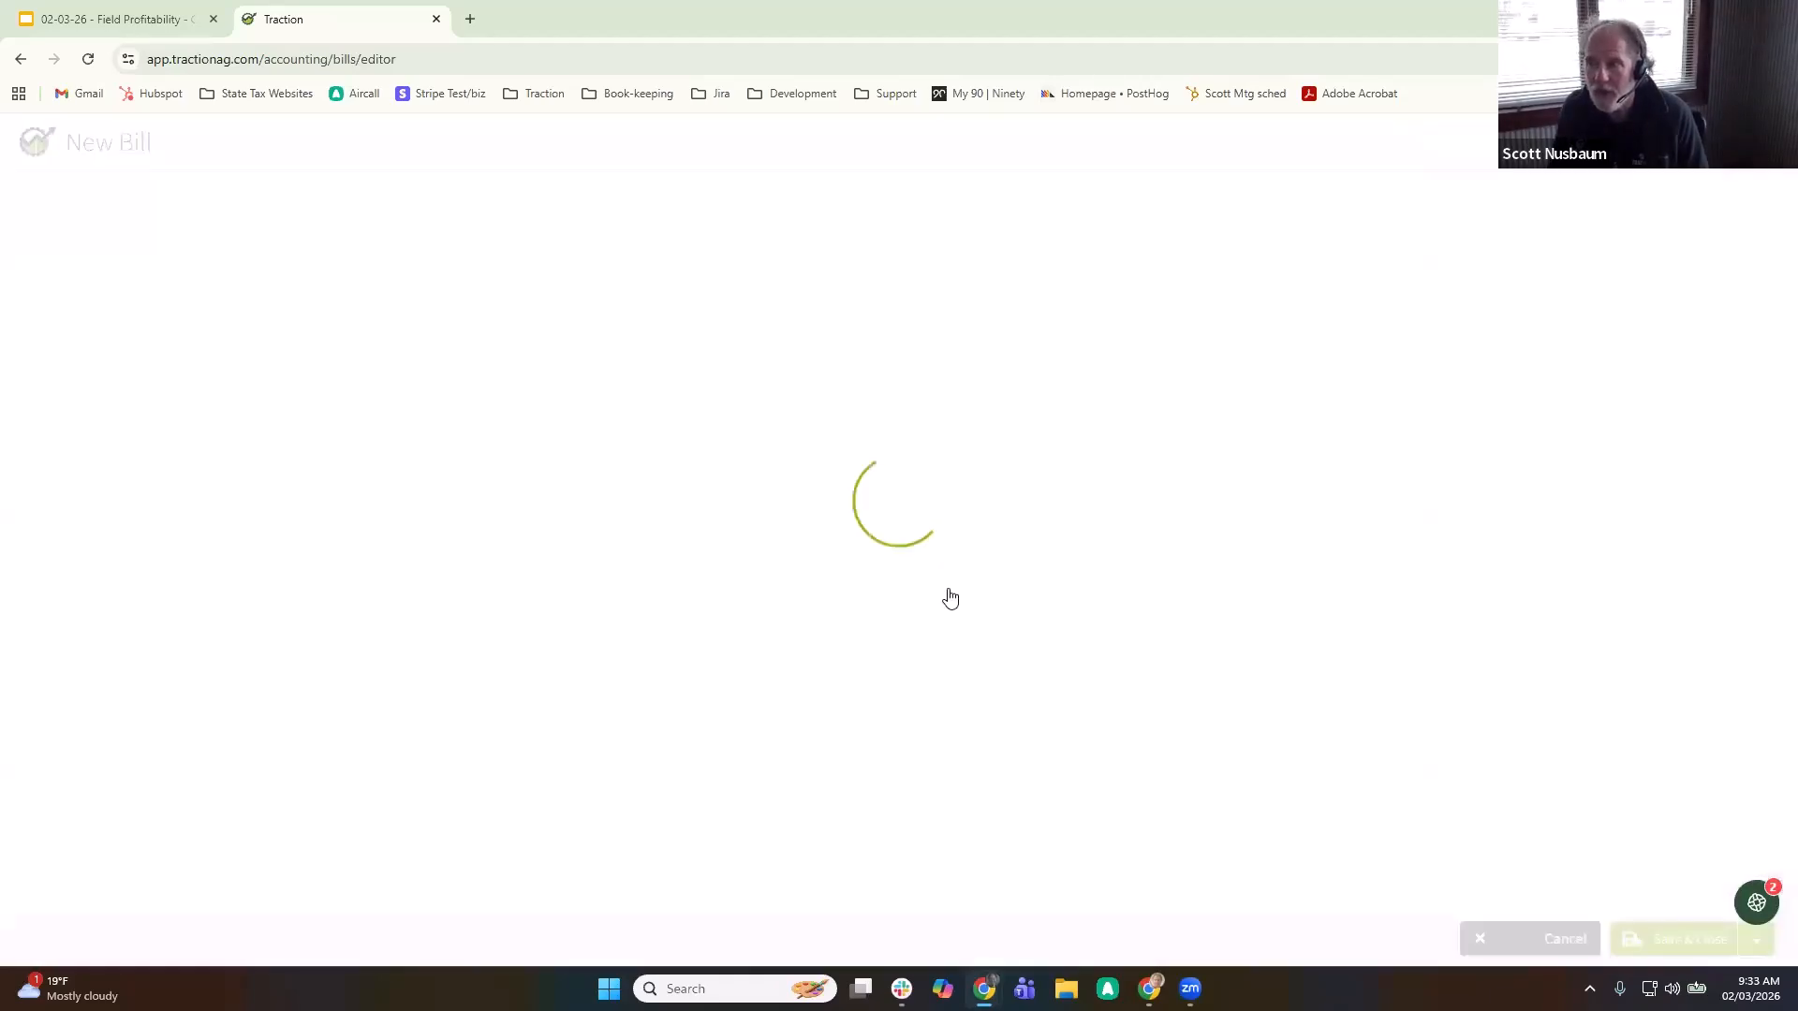
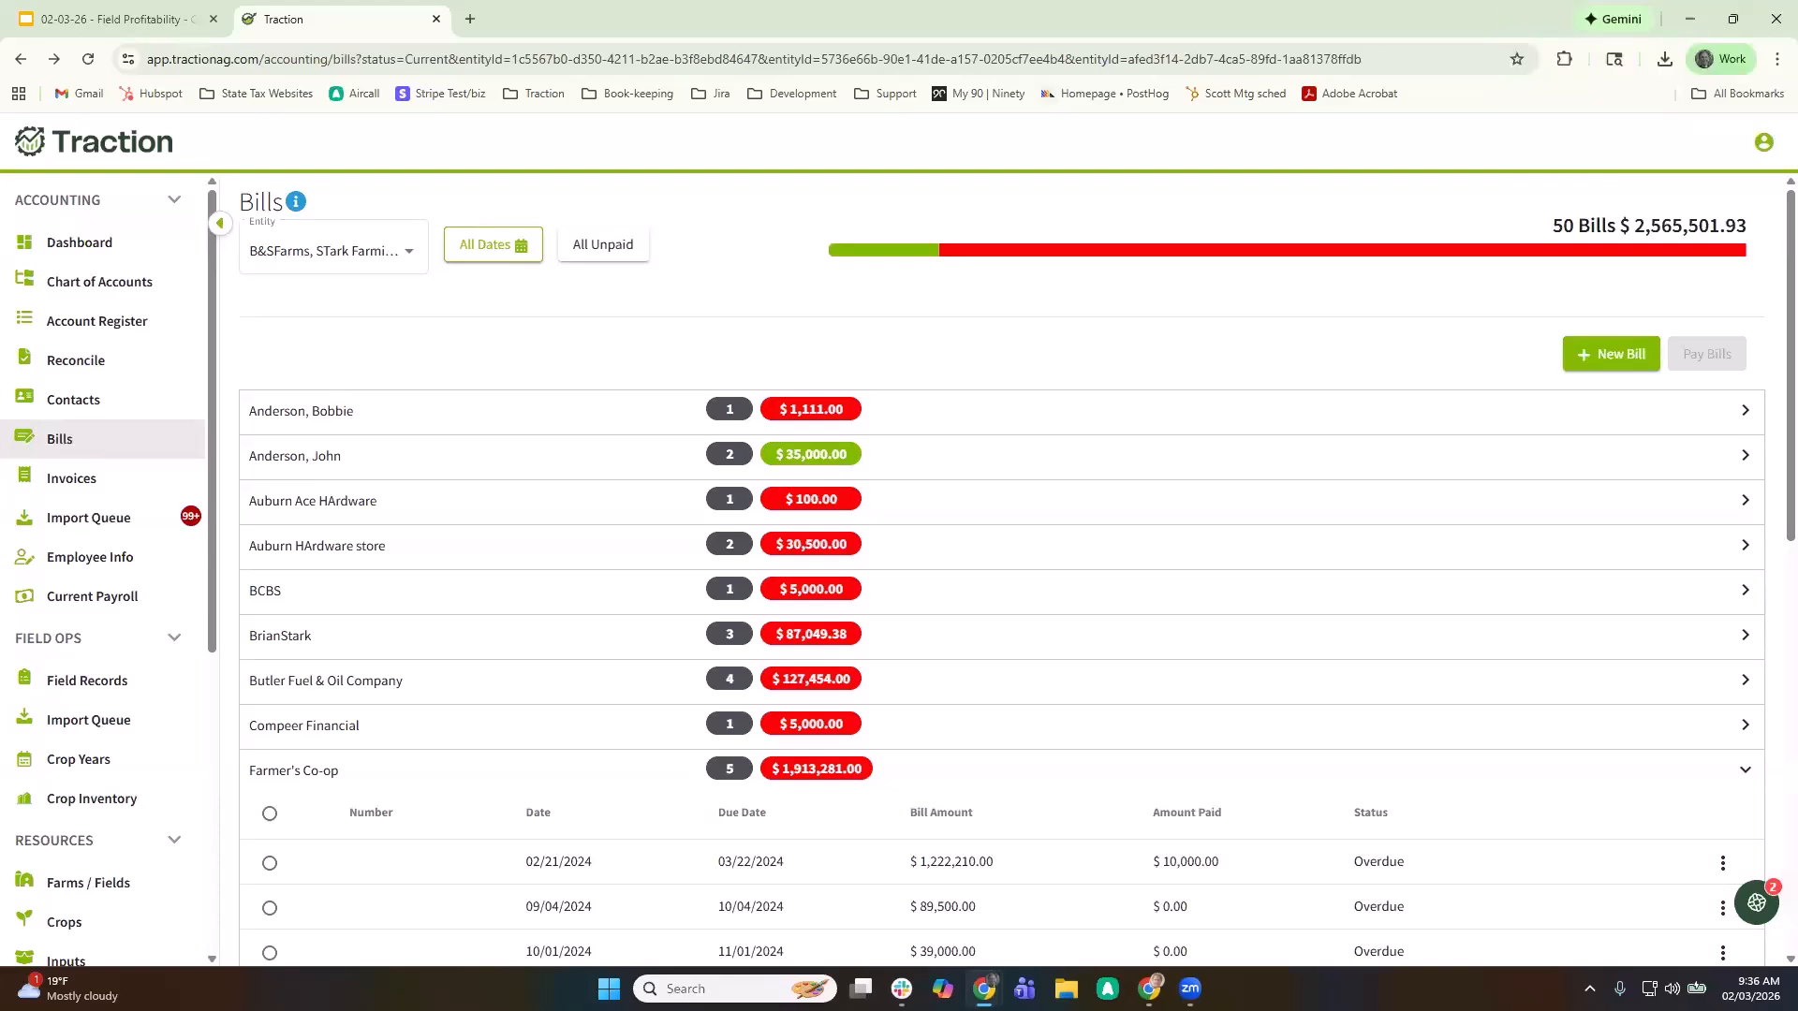
- Switch to the Field Profitability presentation in Google Slides to view the Questions? slide, and open a new browser tab
{"action": "left_click", "coordinate": [133, 24]}
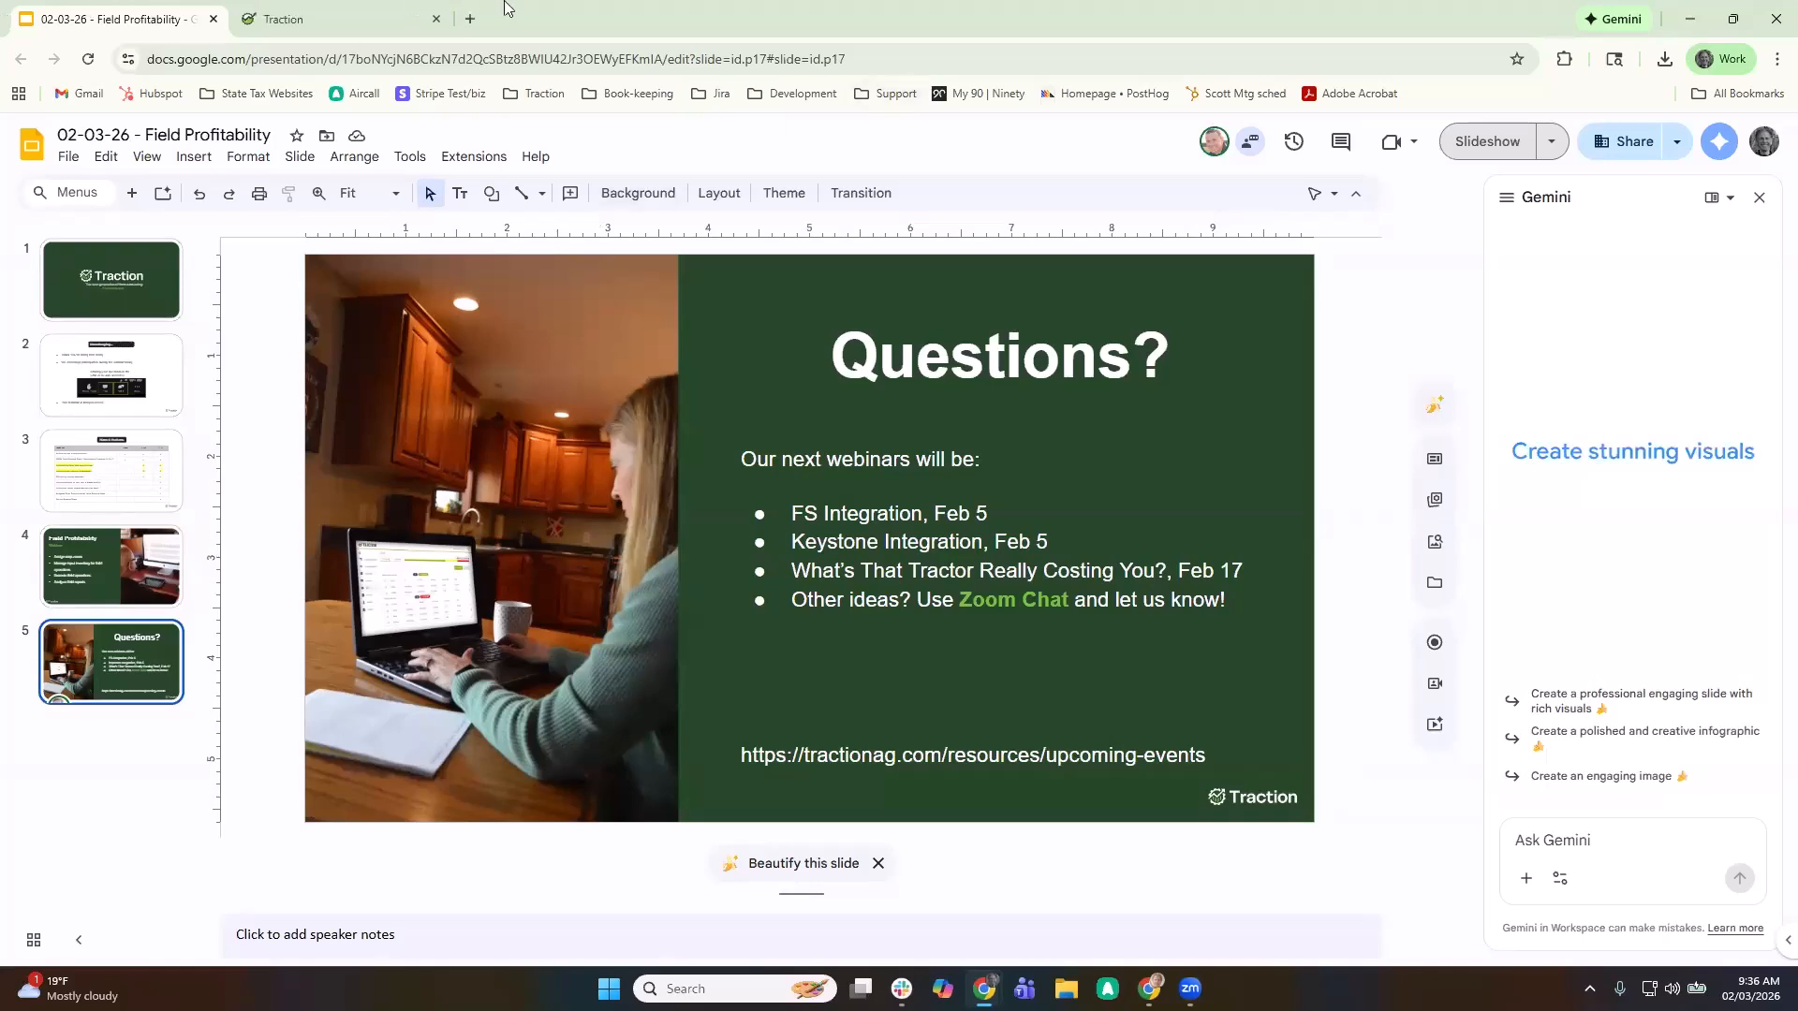
{"action": "left_click", "coordinate": [292, 11]}
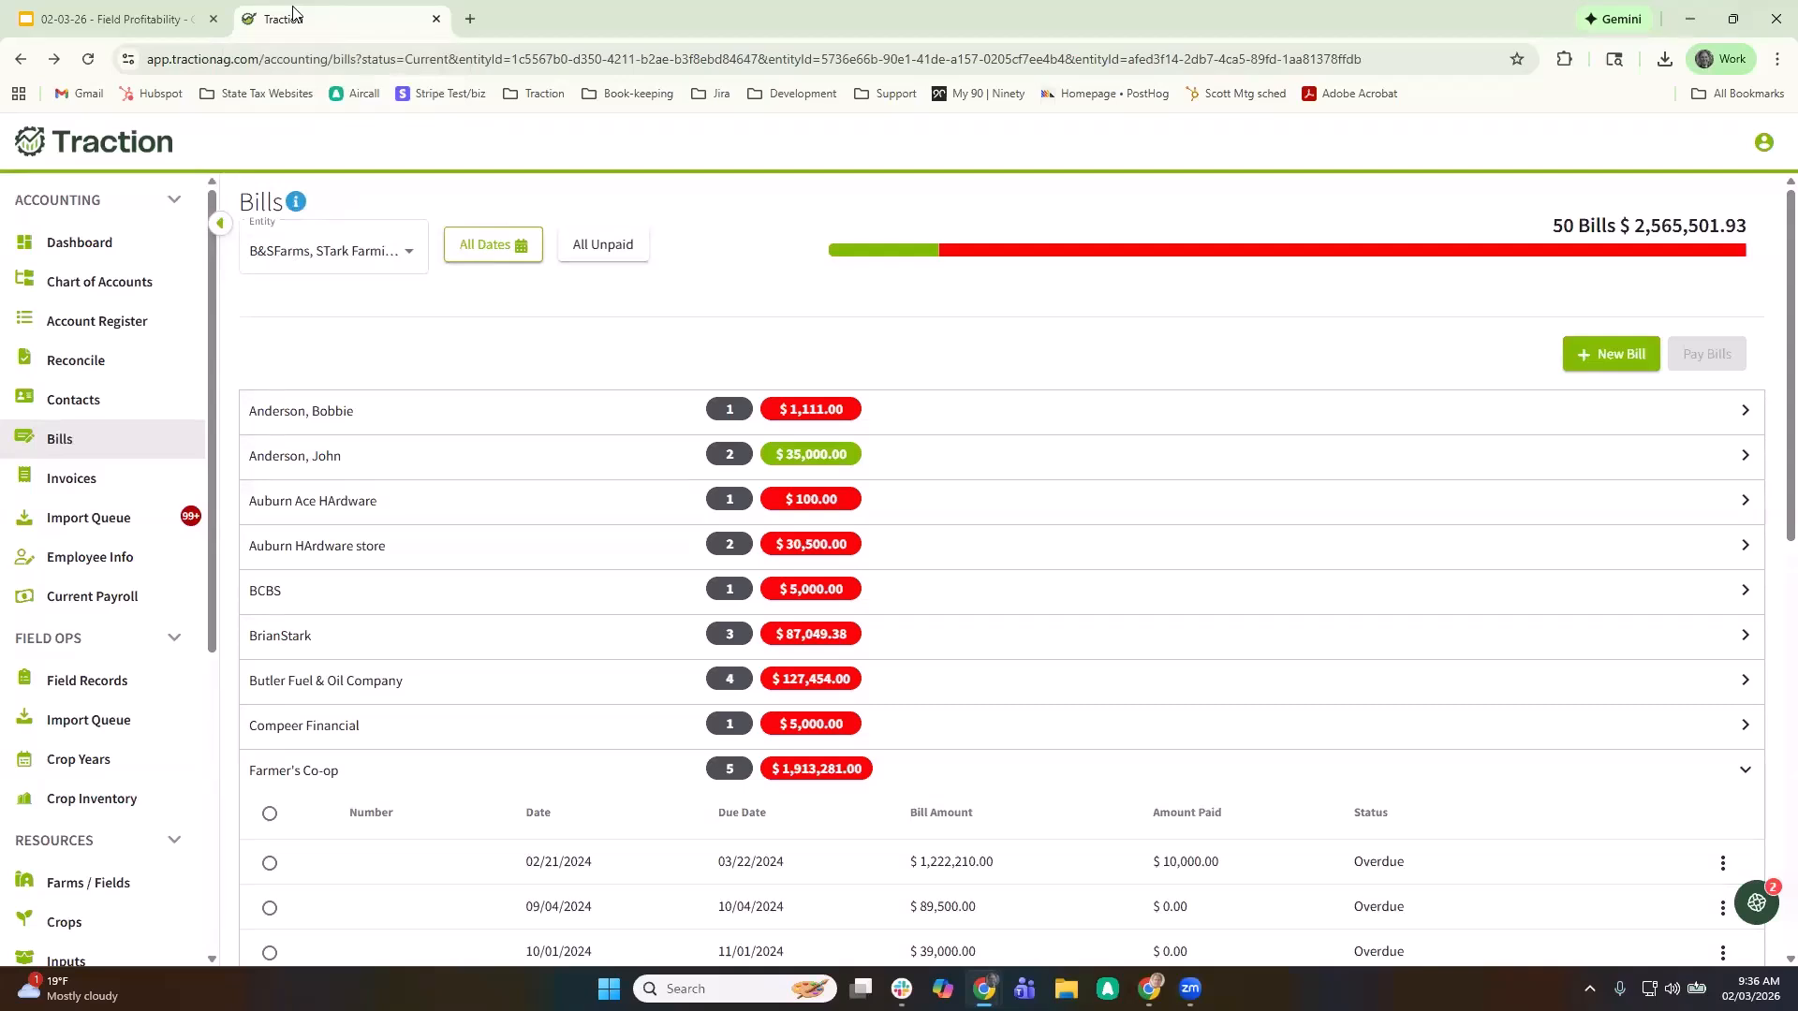
{"action": "left_click", "coordinate": [134, 18]}
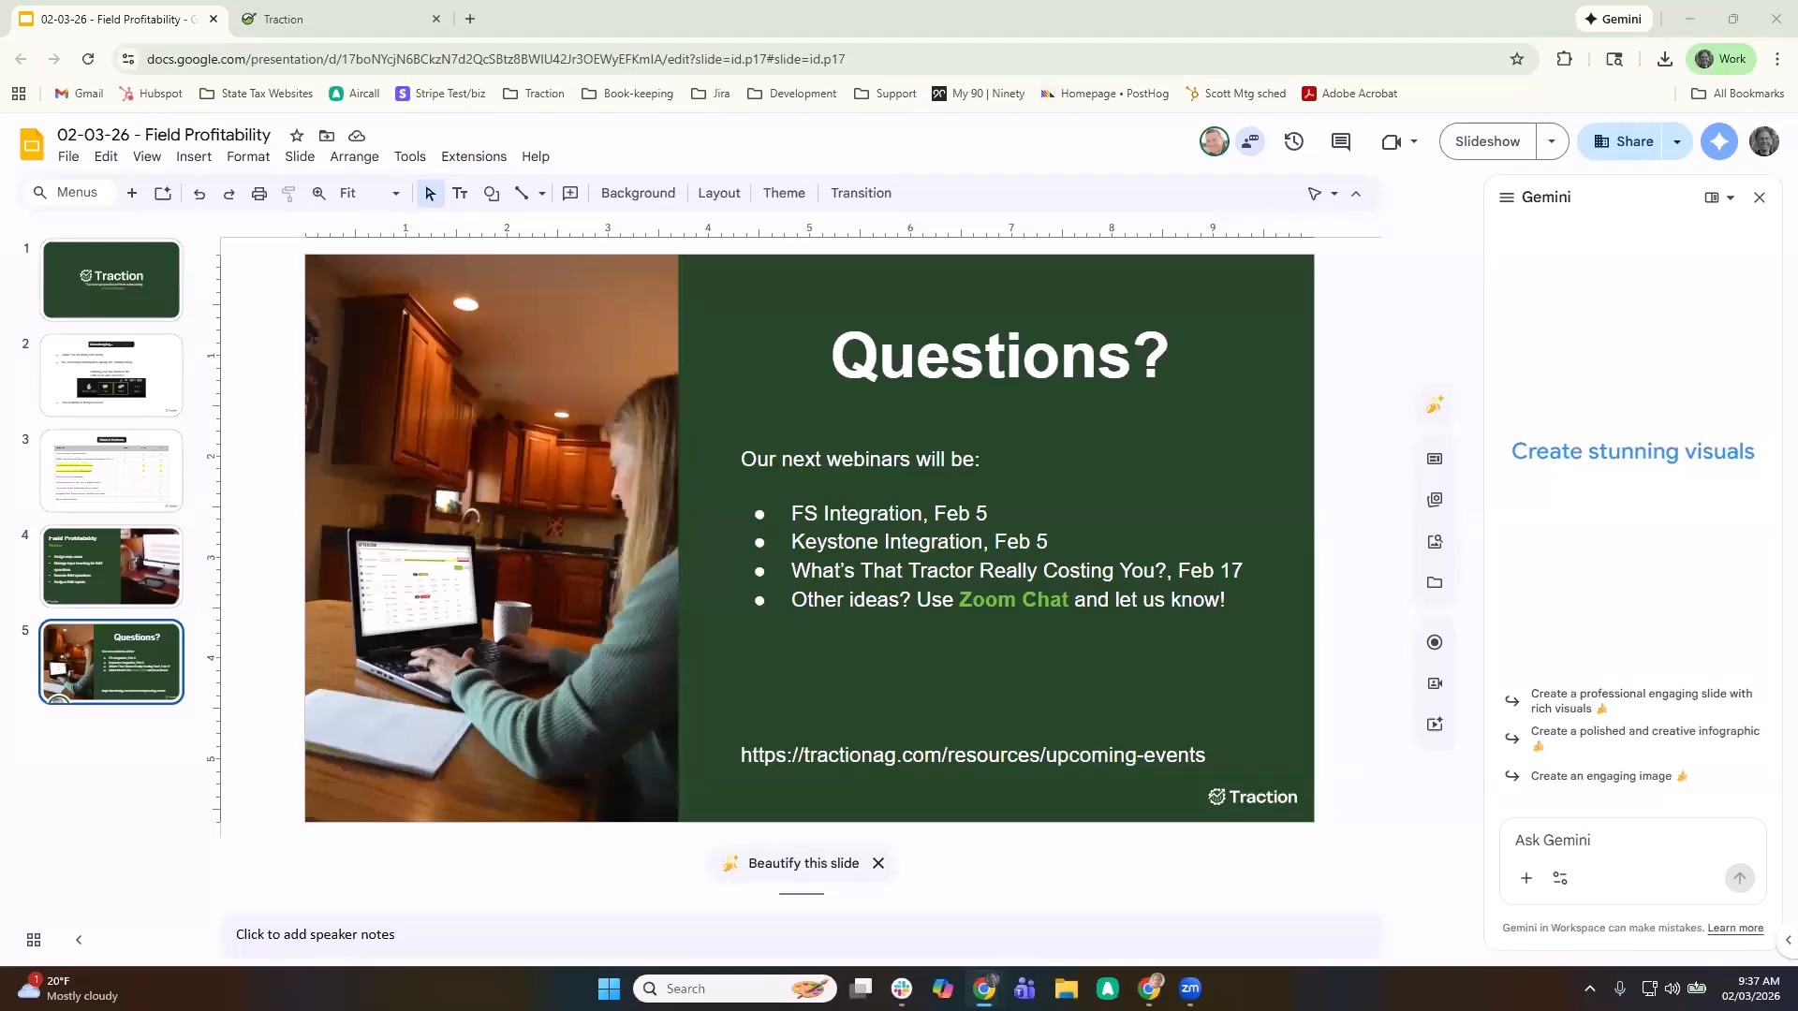
{"action": "key", "text": "ctrl+t"}
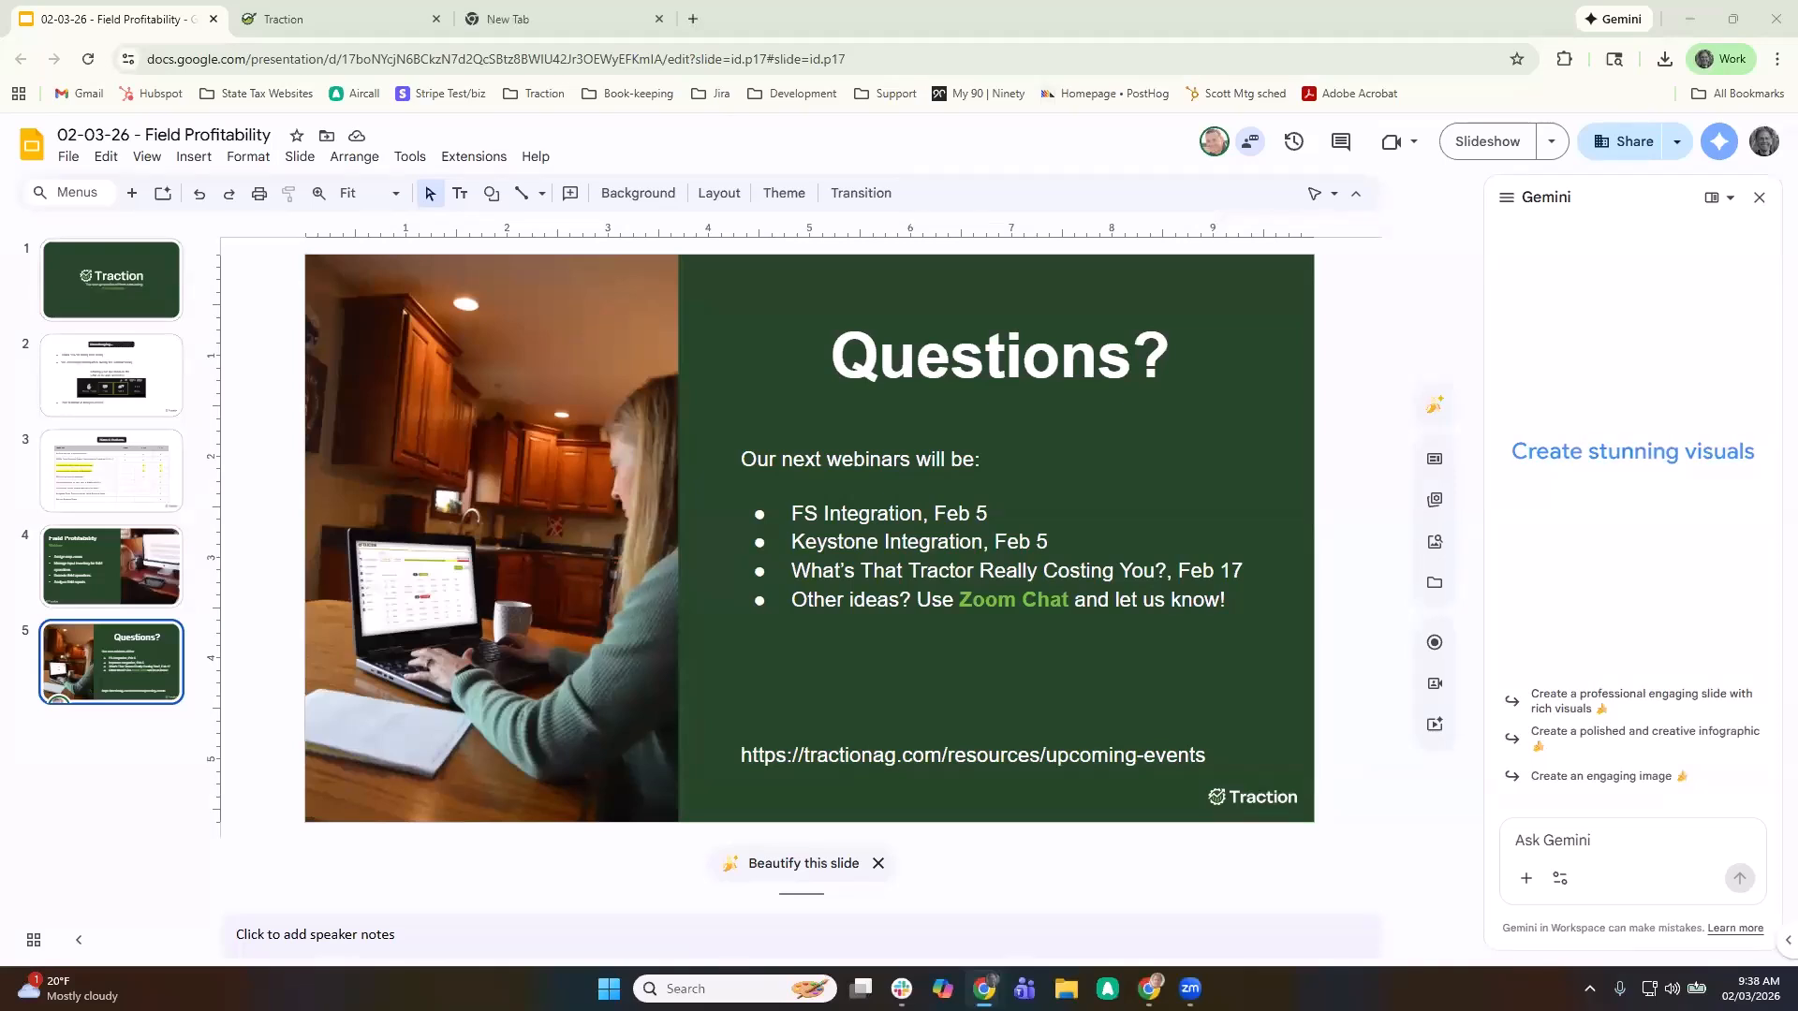